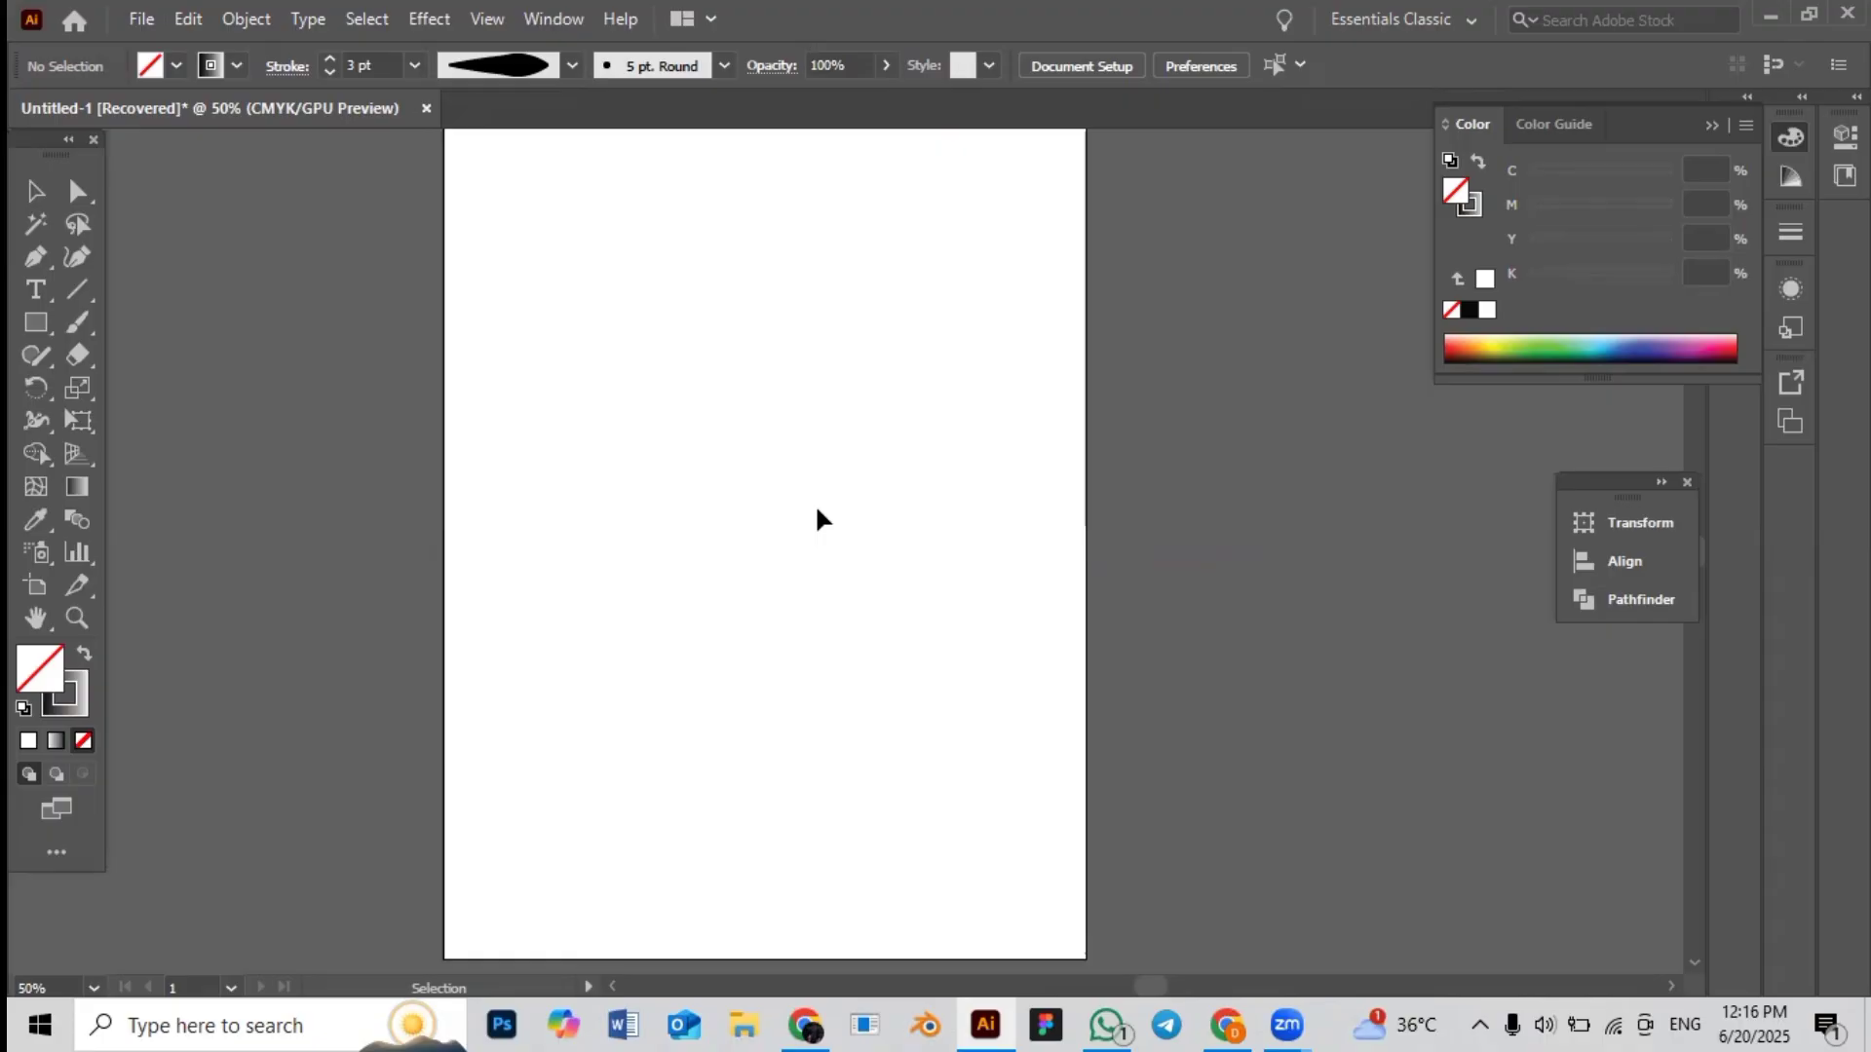
Show the Pathfinder panel and place it as a floating panel beside the artboard
{"action": "left_click", "coordinate": [561, 22]}
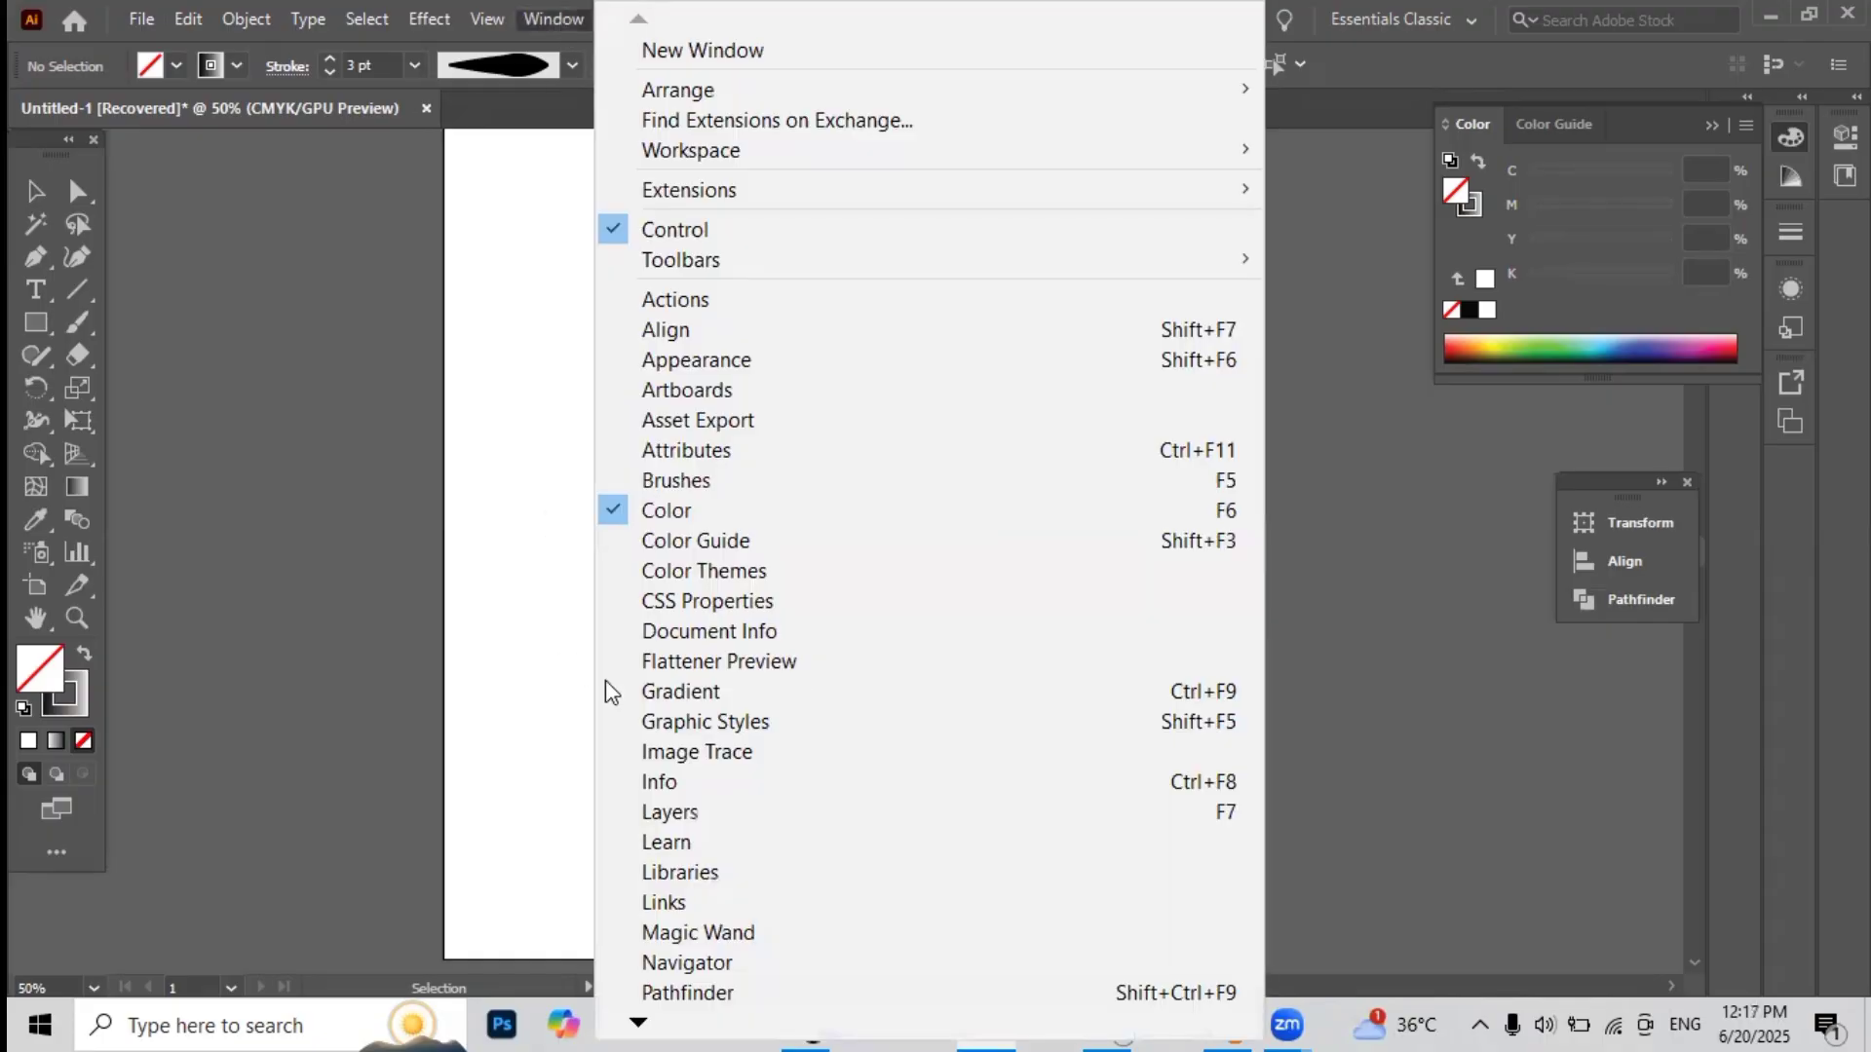
{"action": "left_click", "coordinate": [686, 993]}
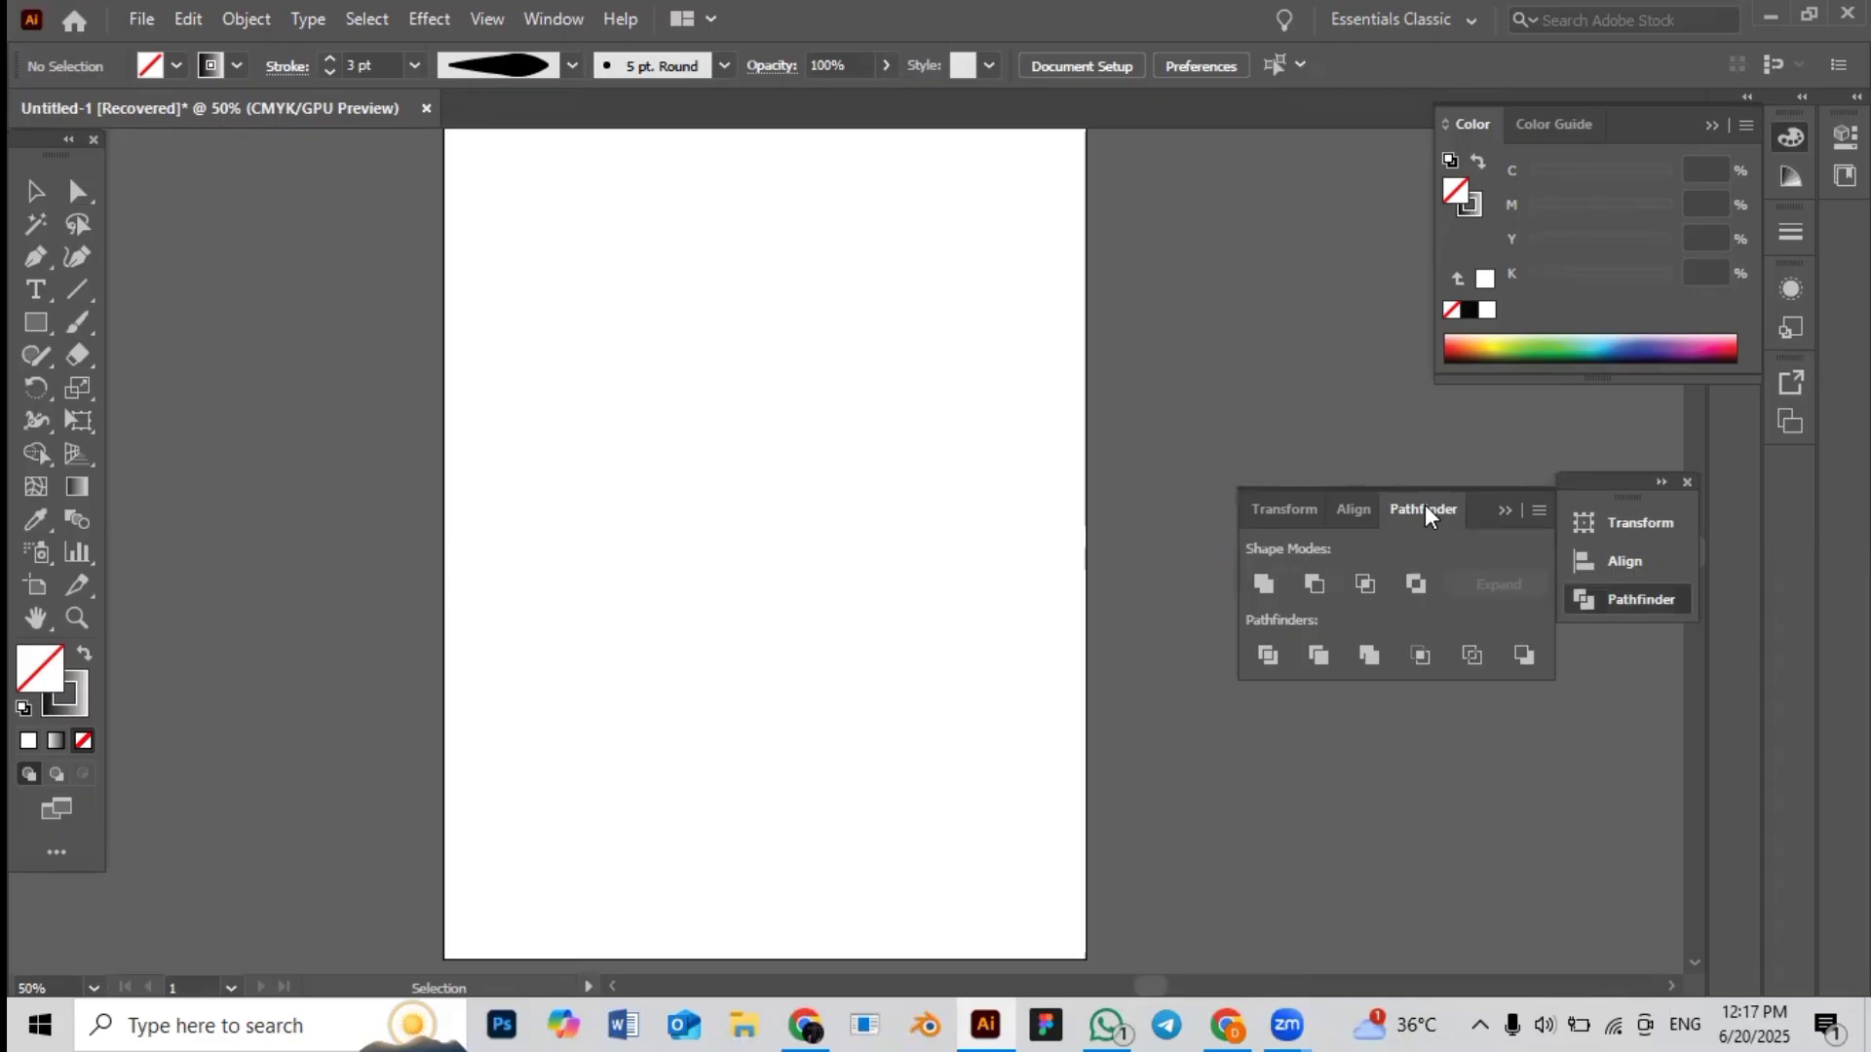
{"action": "left_click_drag", "start_coordinate": [1491, 501], "coordinate": [1374, 433]}
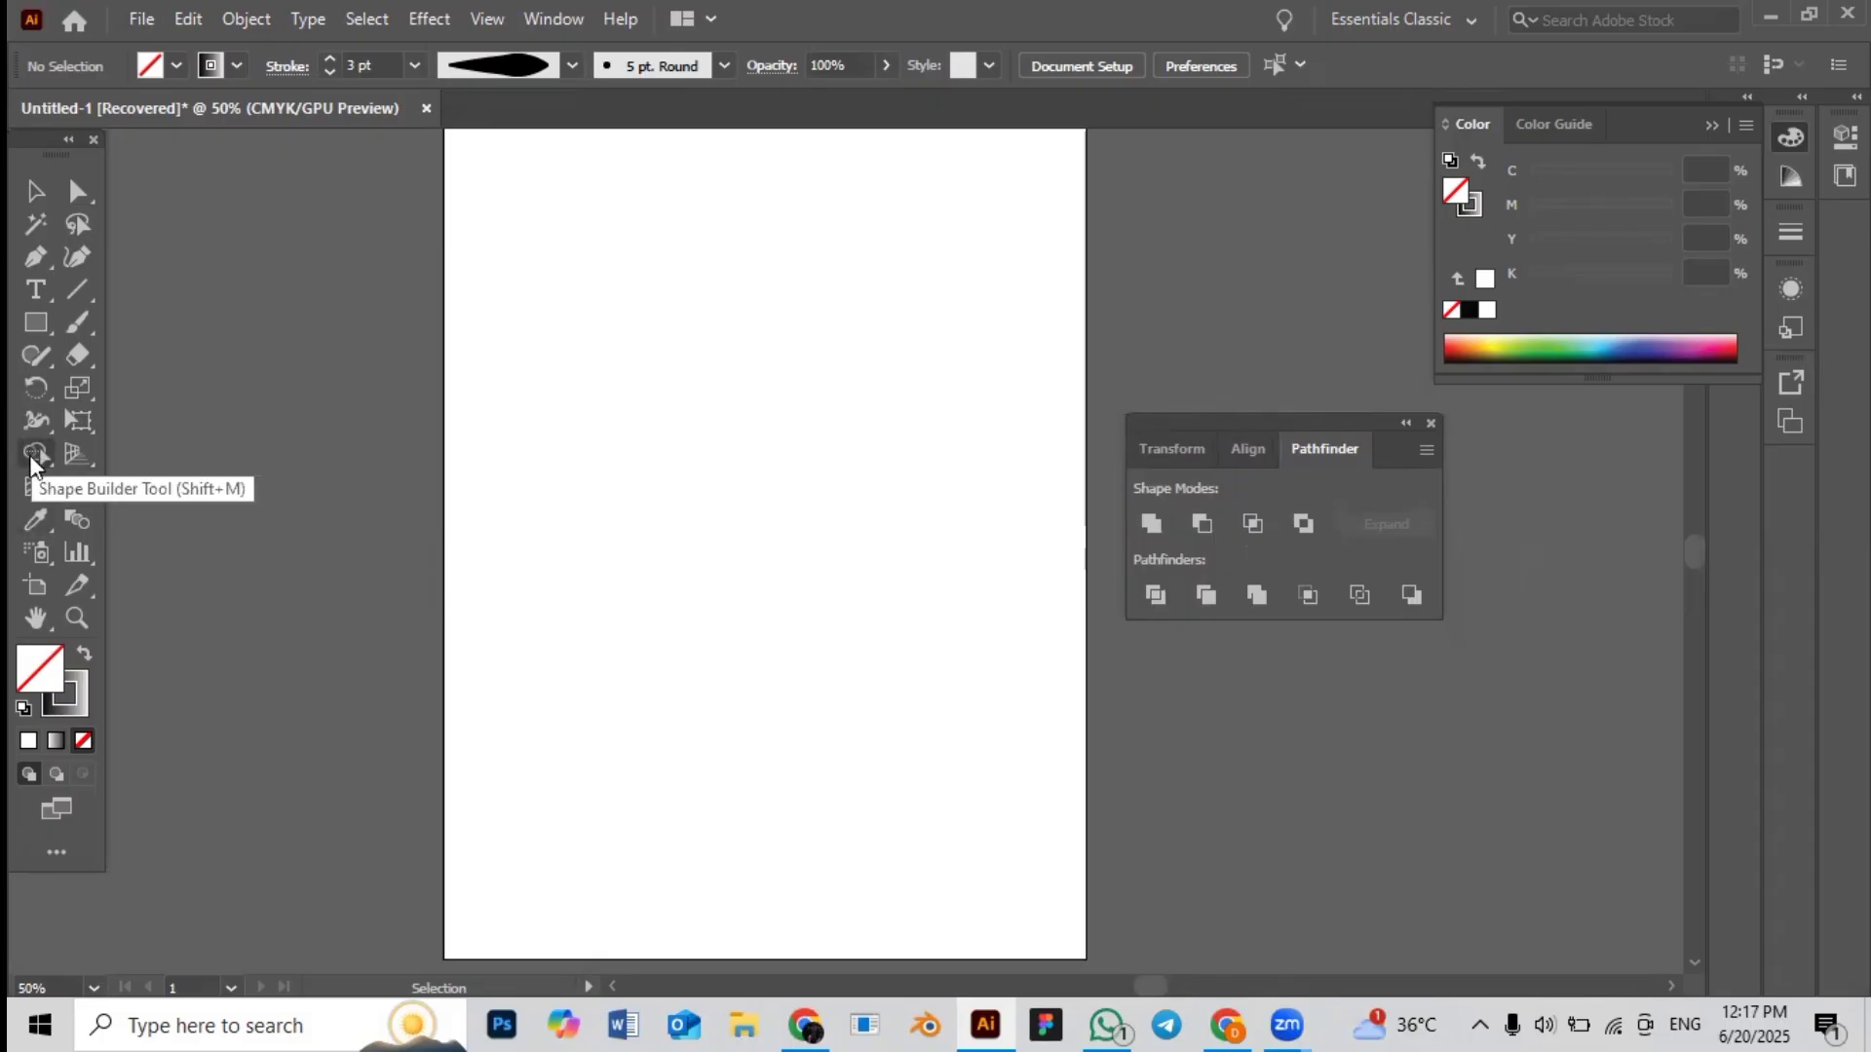
Draw a near-square rectangle in the upper middle of the artboard and give it a solid red fill without stroke
{"action": "left_click", "coordinate": [36, 322]}
{"action": "left_click_drag", "start_coordinate": [601, 316], "coordinate": [918, 652]}
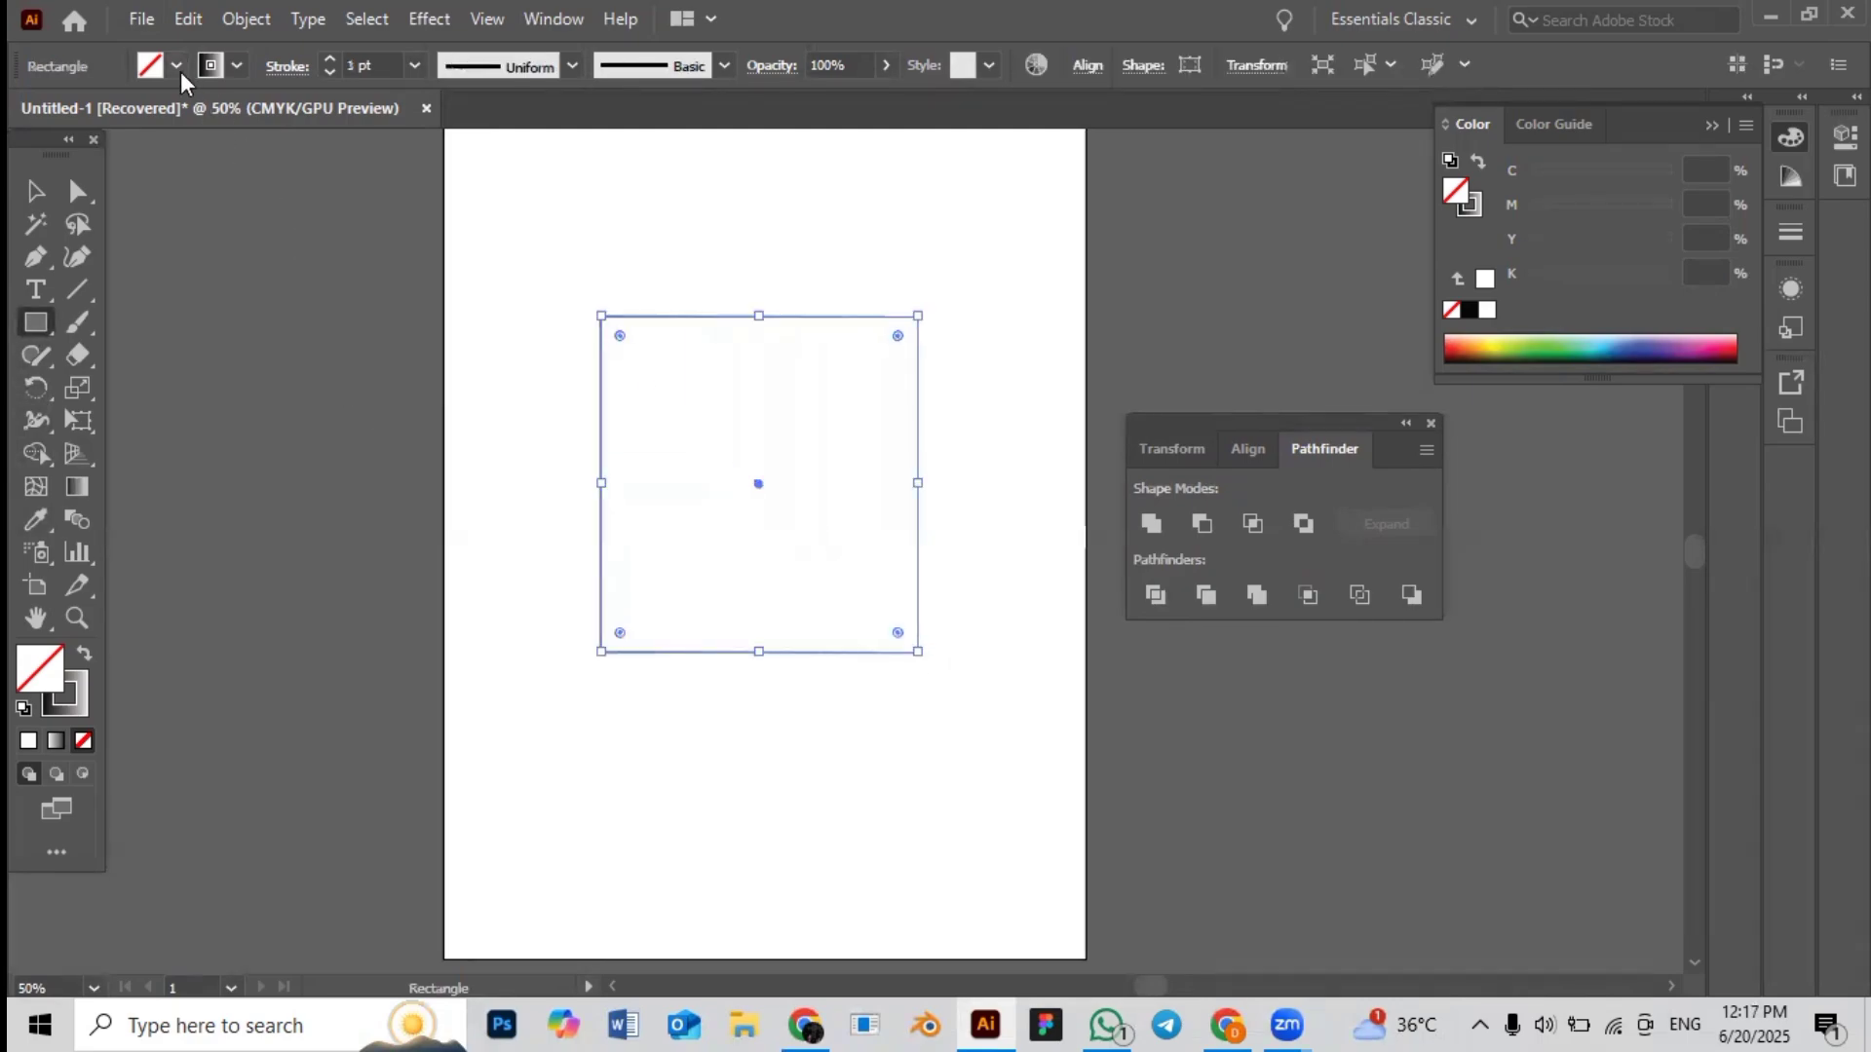
{"action": "left_click", "coordinate": [86, 653]}
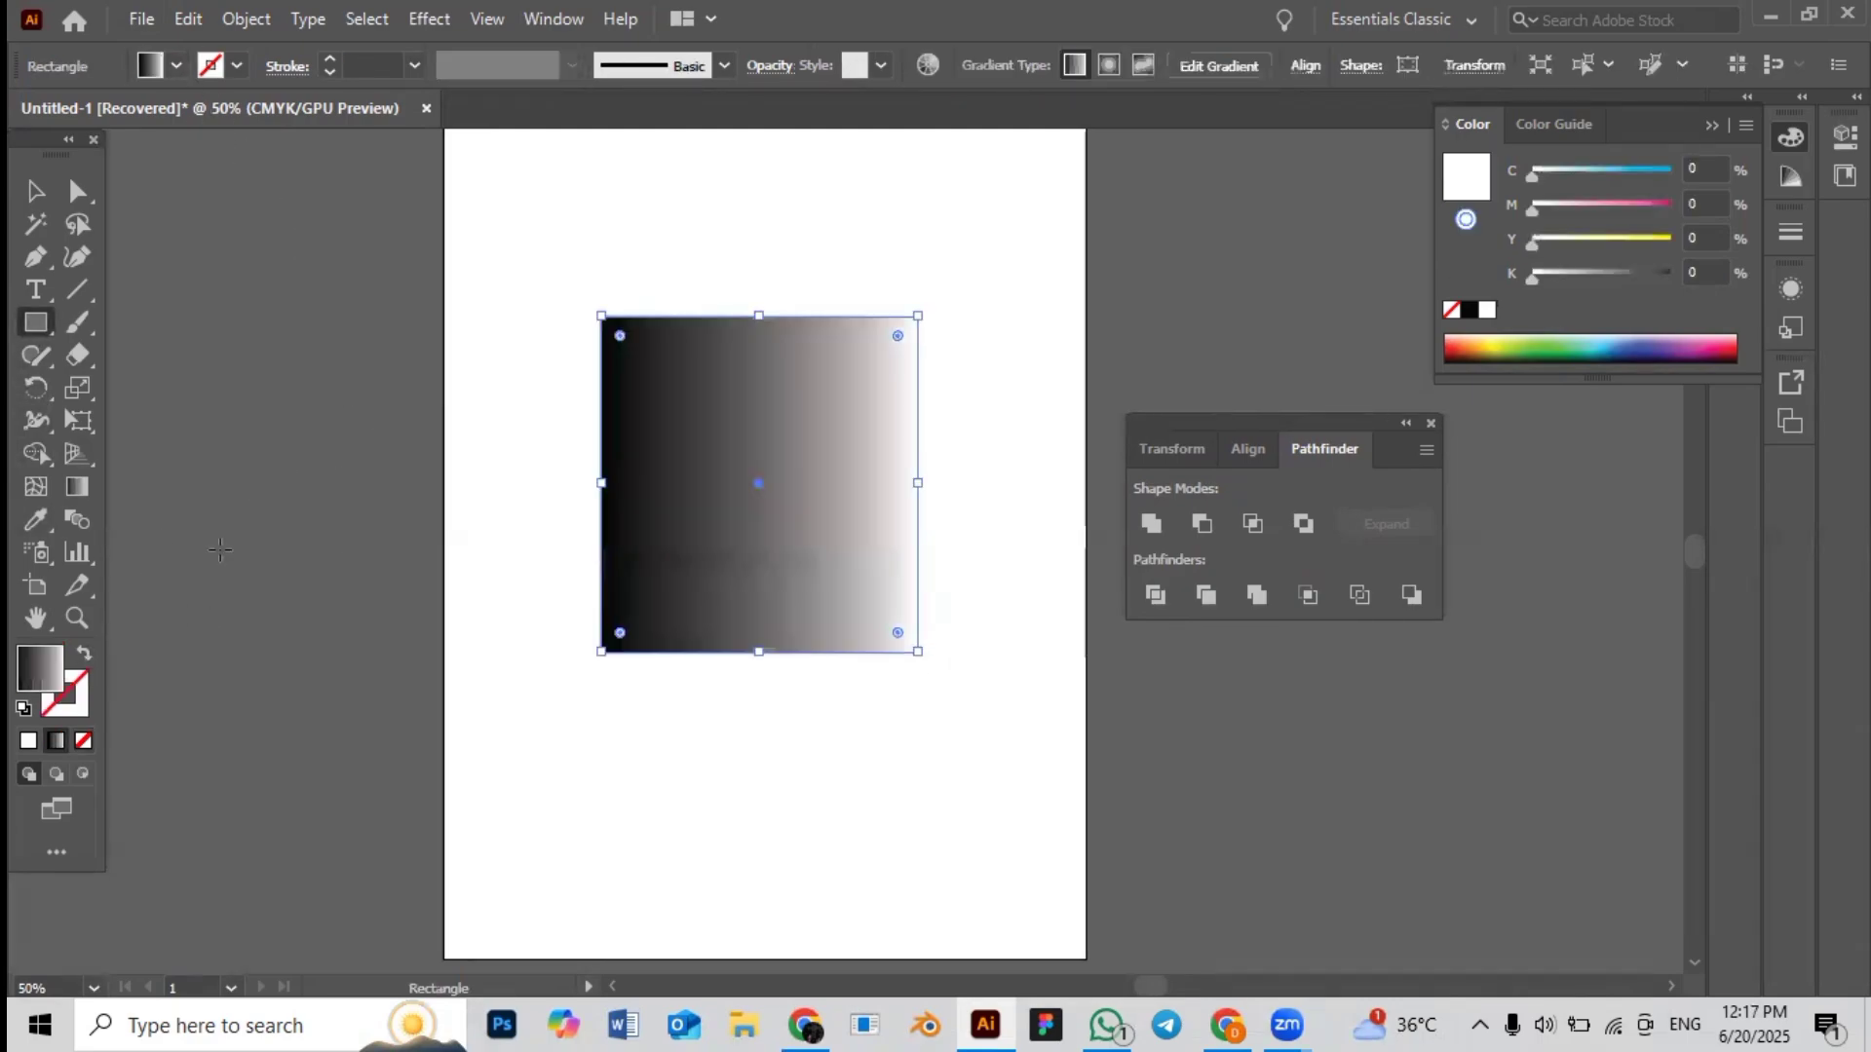
{"action": "double_click", "coordinate": [54, 666]}
{"action": "left_click", "coordinate": [686, 369]}
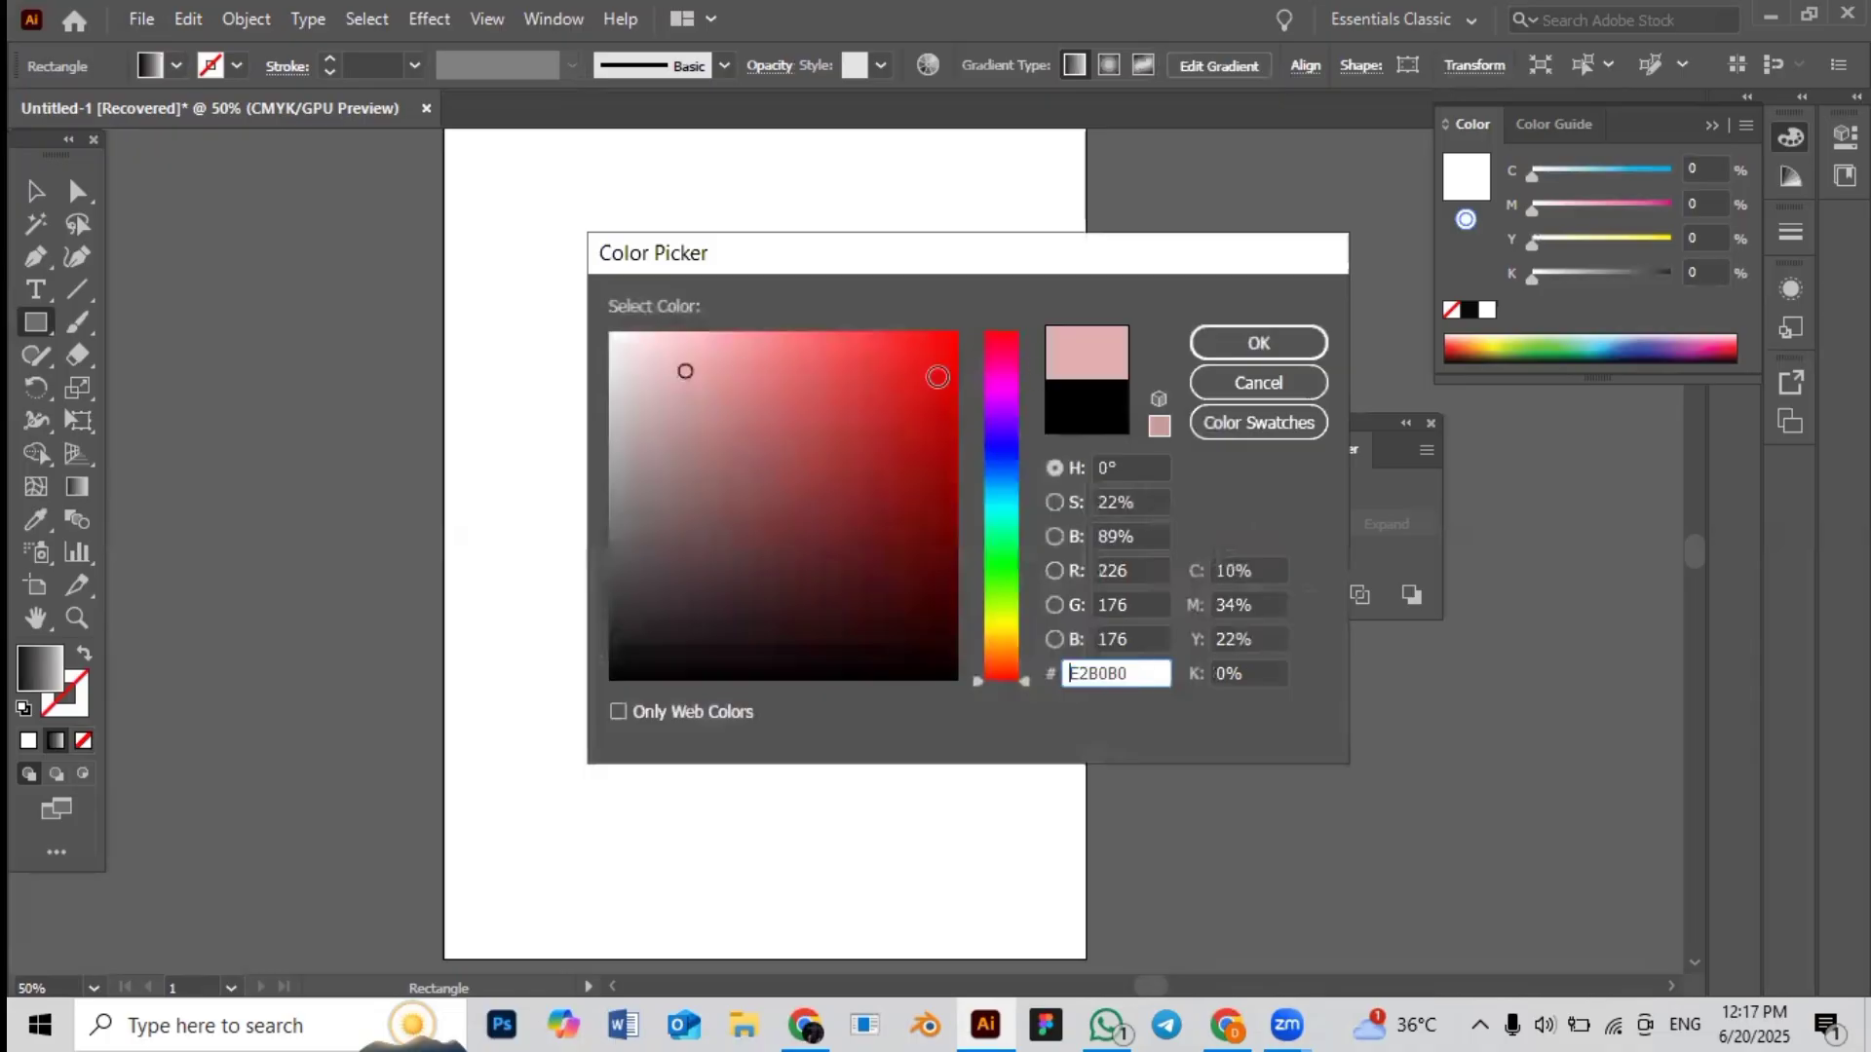
{"action": "left_click", "coordinate": [891, 372]}
{"action": "left_click", "coordinate": [1229, 343]}
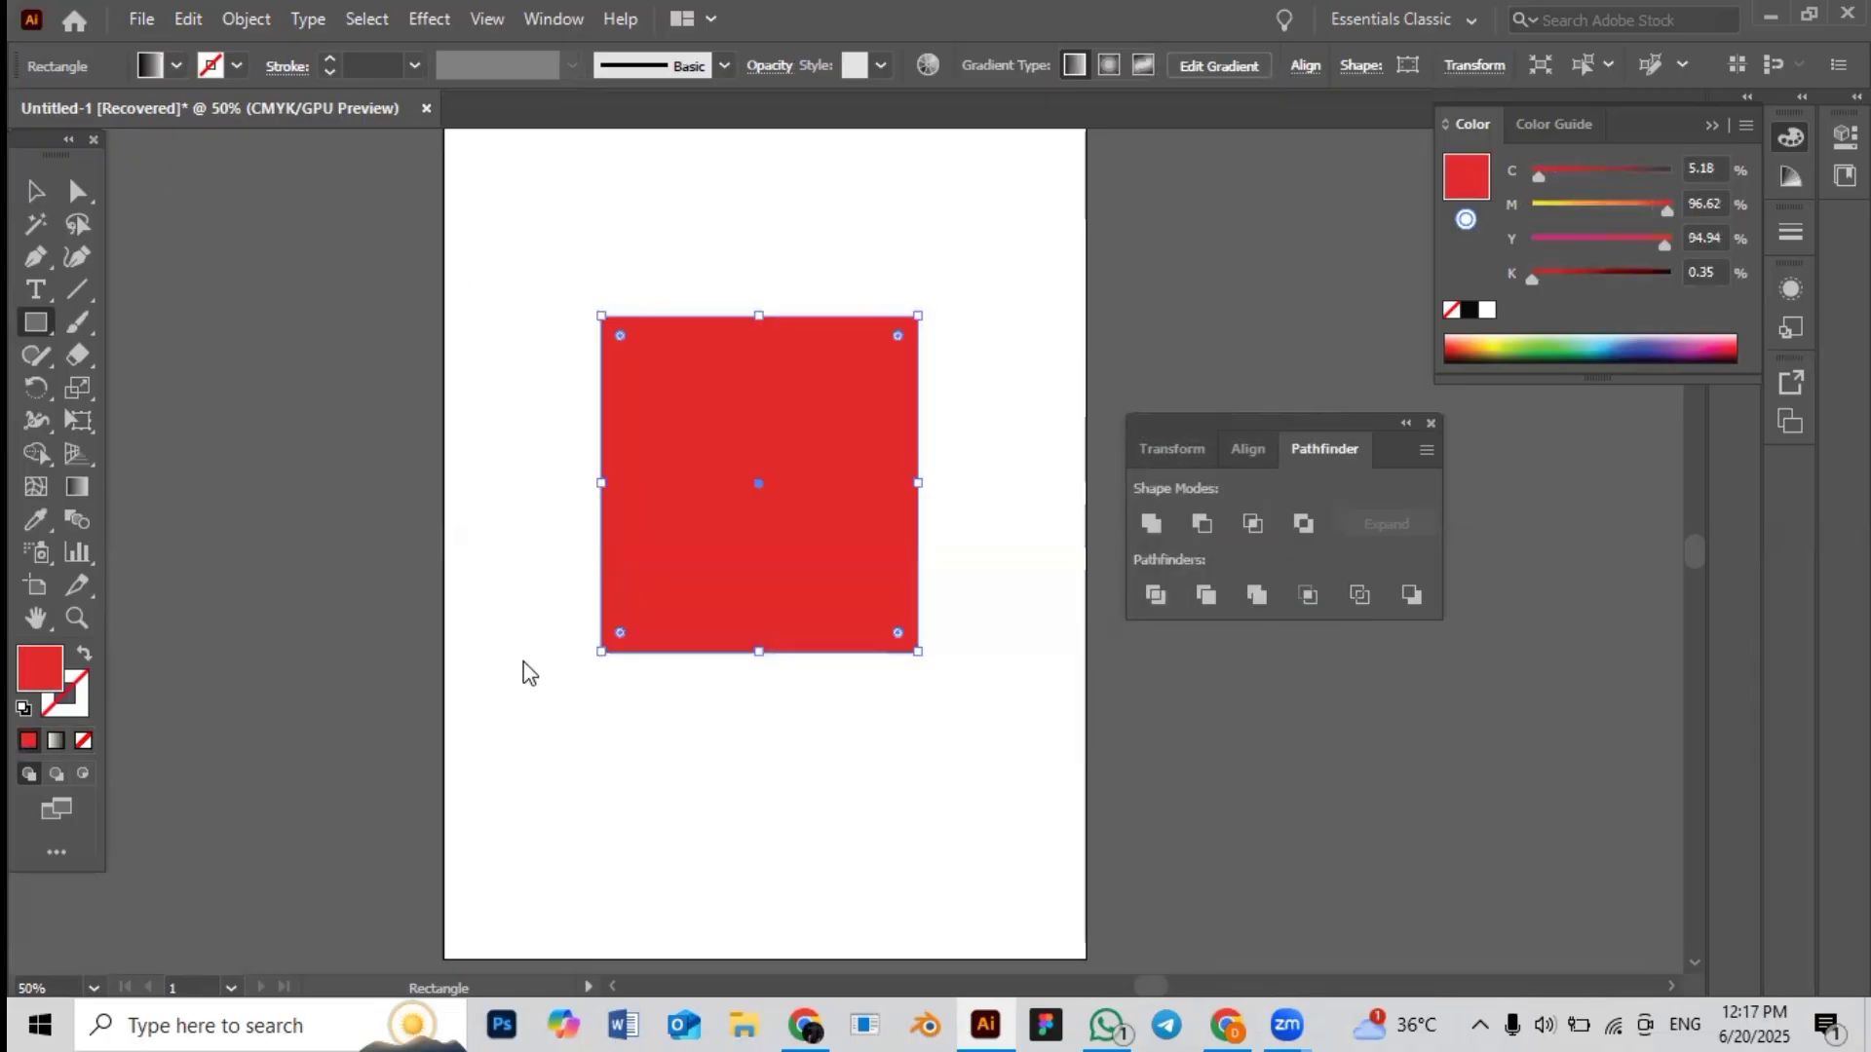
Duplicate the red rectangle so the copy overlaps the original's lower-left corner, and shift both slightly up and to the right
{"action": "key", "text": "v"}
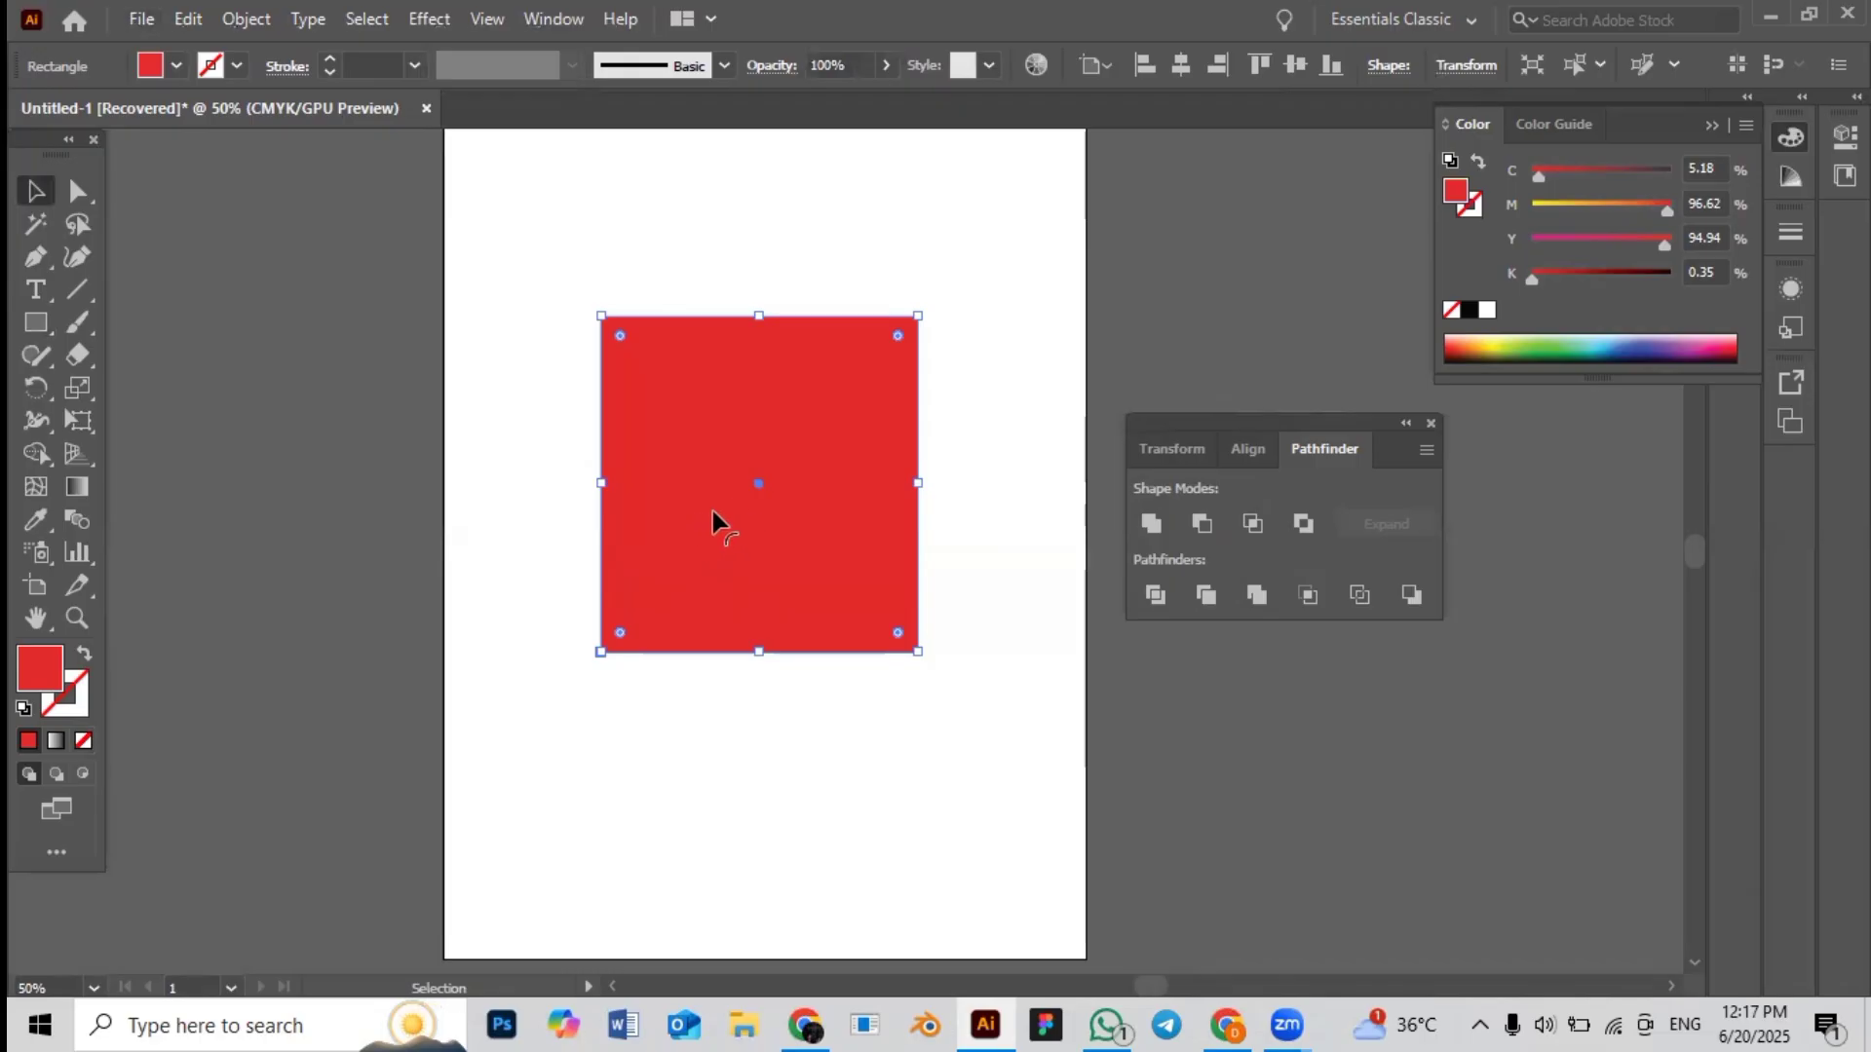
{"action": "left_click_drag", "start_coordinate": [756, 485], "coordinate": [634, 681]}
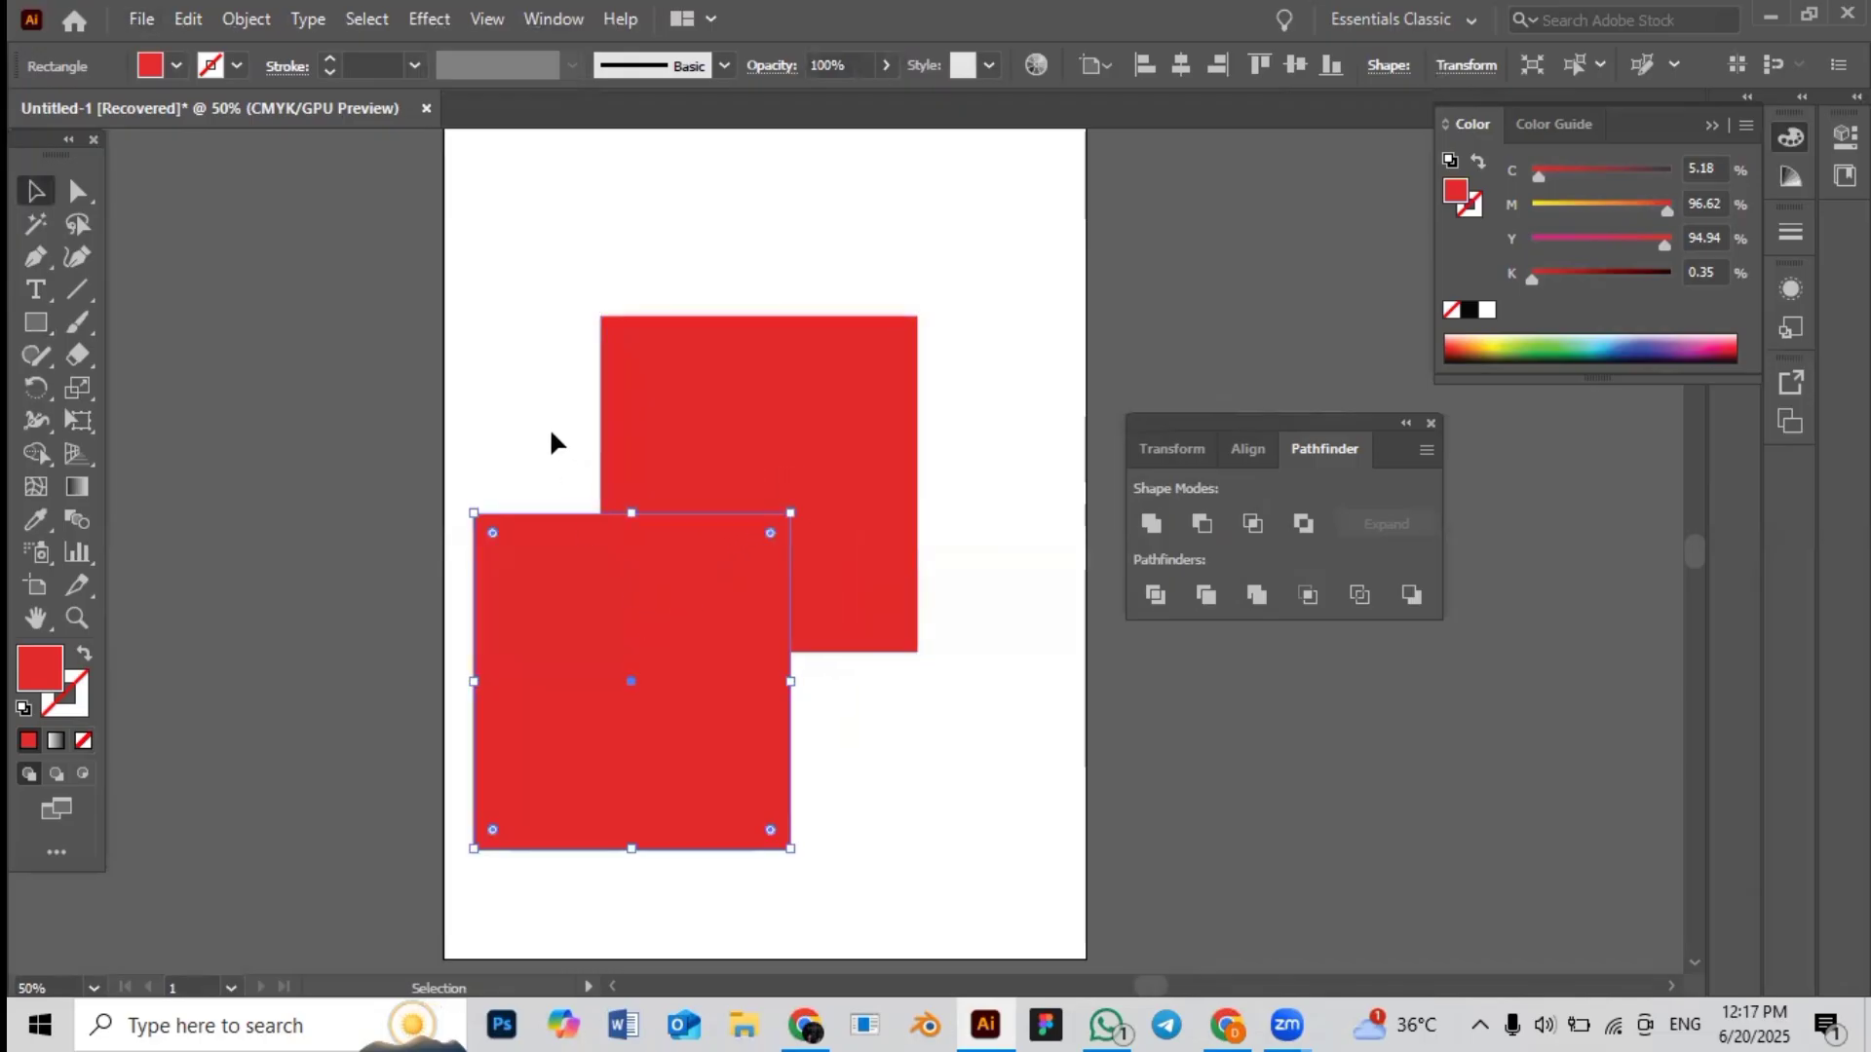
{"action": "left_click_drag", "start_coordinate": [551, 435], "coordinate": [757, 576]}
{"action": "left_click", "coordinate": [1016, 693]}
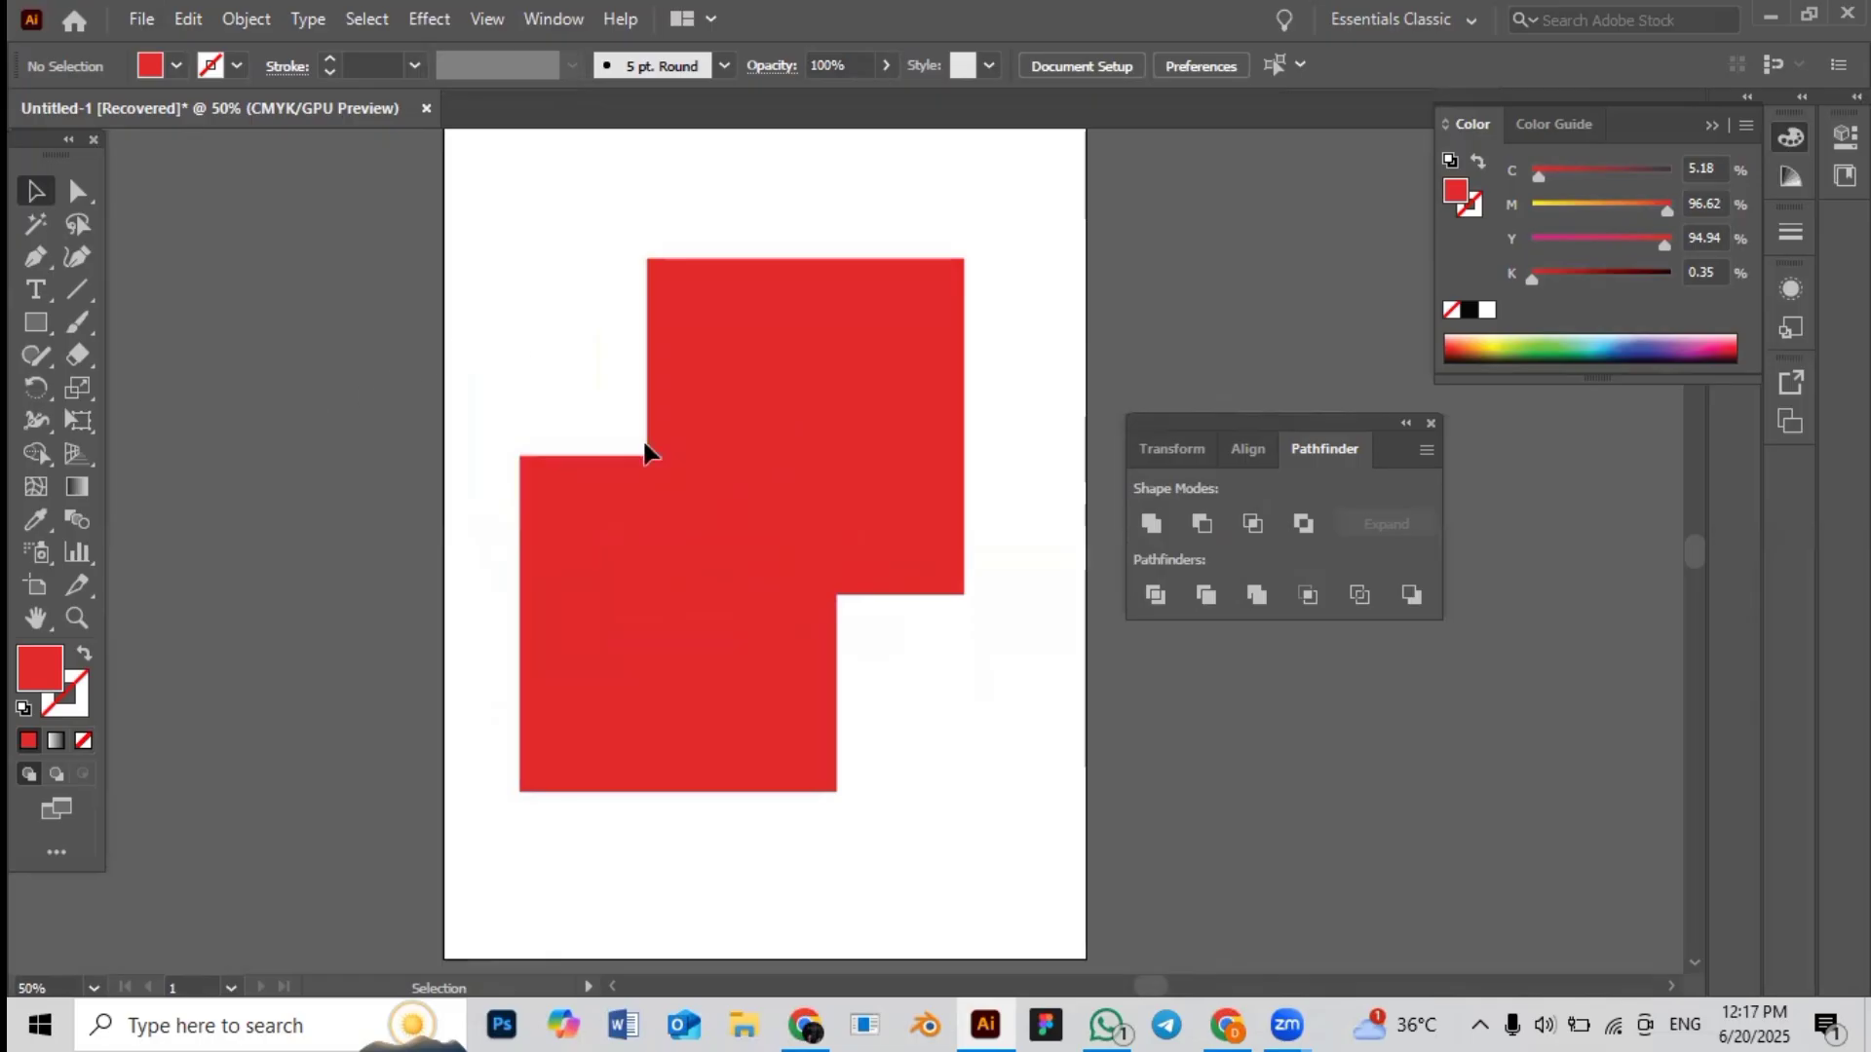
Merge the two overlapping red rectangles into one shape with the Shape Builder tool
{"action": "left_click_drag", "start_coordinate": [647, 454], "coordinate": [493, 334]}
{"action": "left_click", "coordinate": [36, 452]}
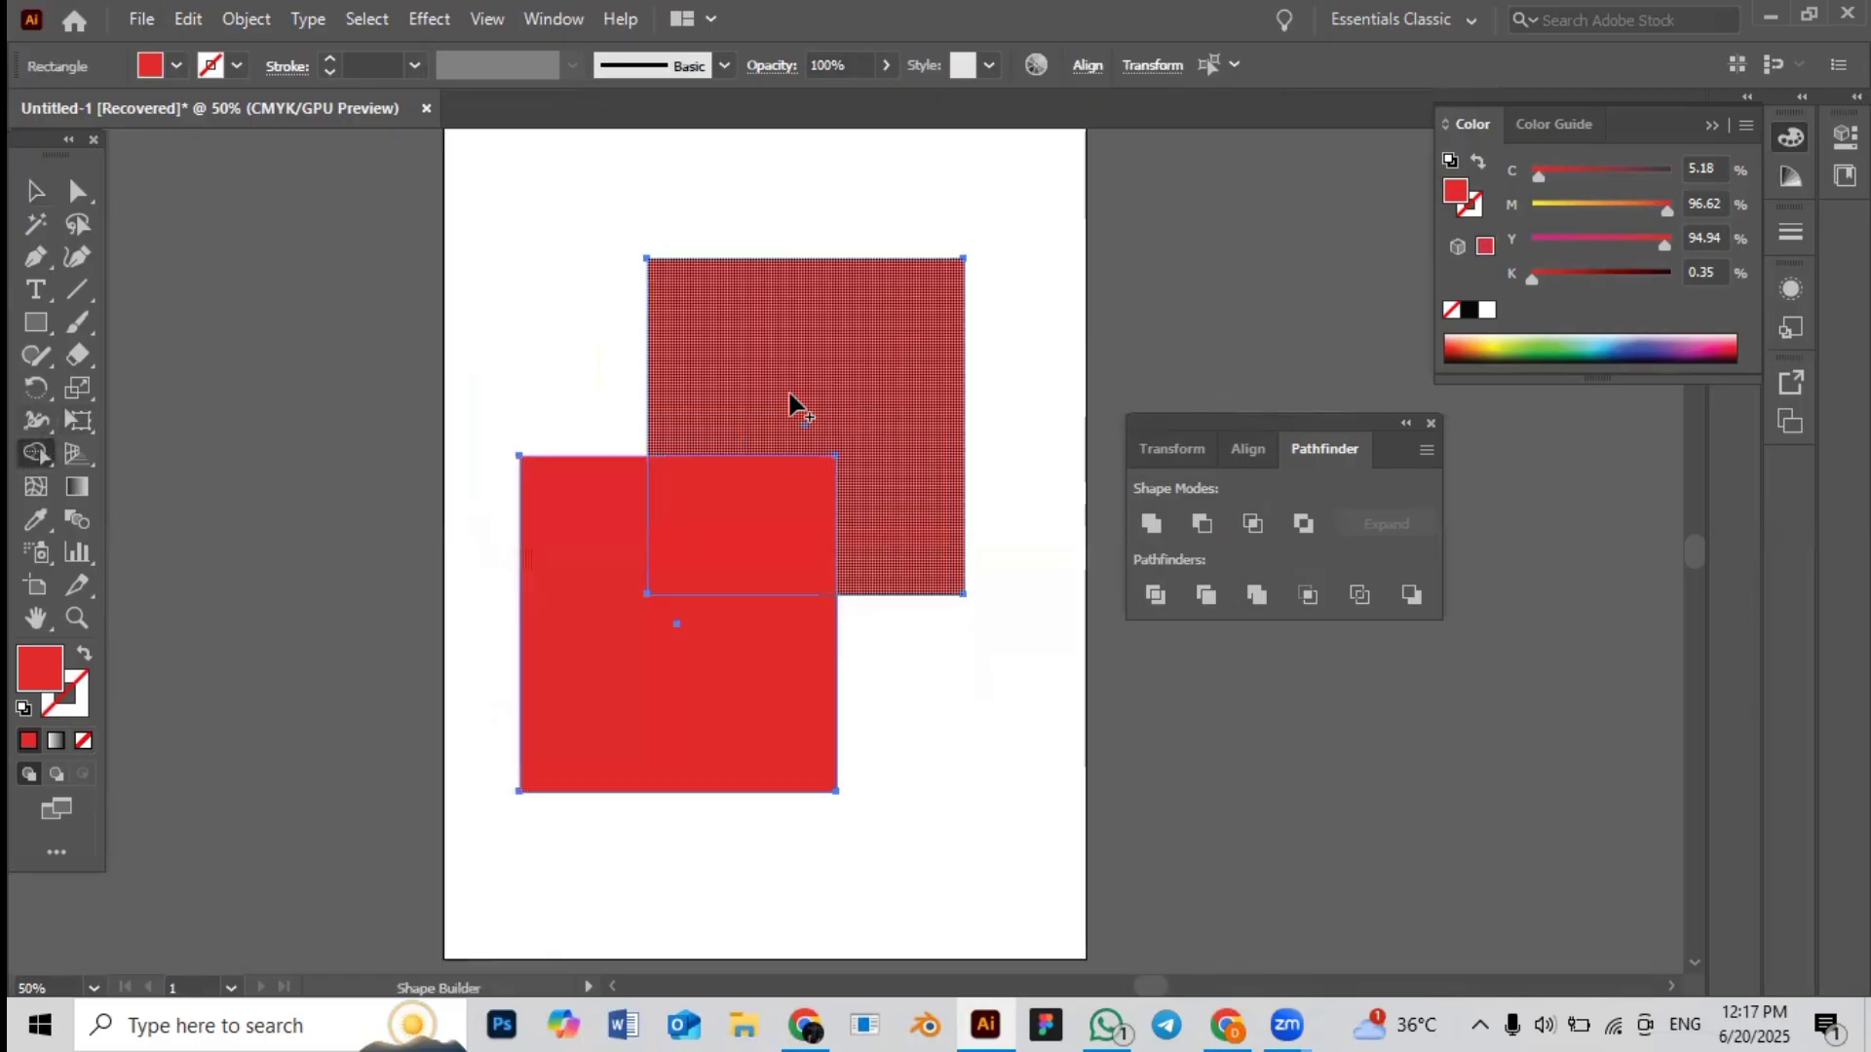
{"action": "left_click_drag", "start_coordinate": [789, 390], "coordinate": [697, 597]}
{"action": "left_click_drag", "start_coordinate": [647, 663], "coordinate": [640, 672]}
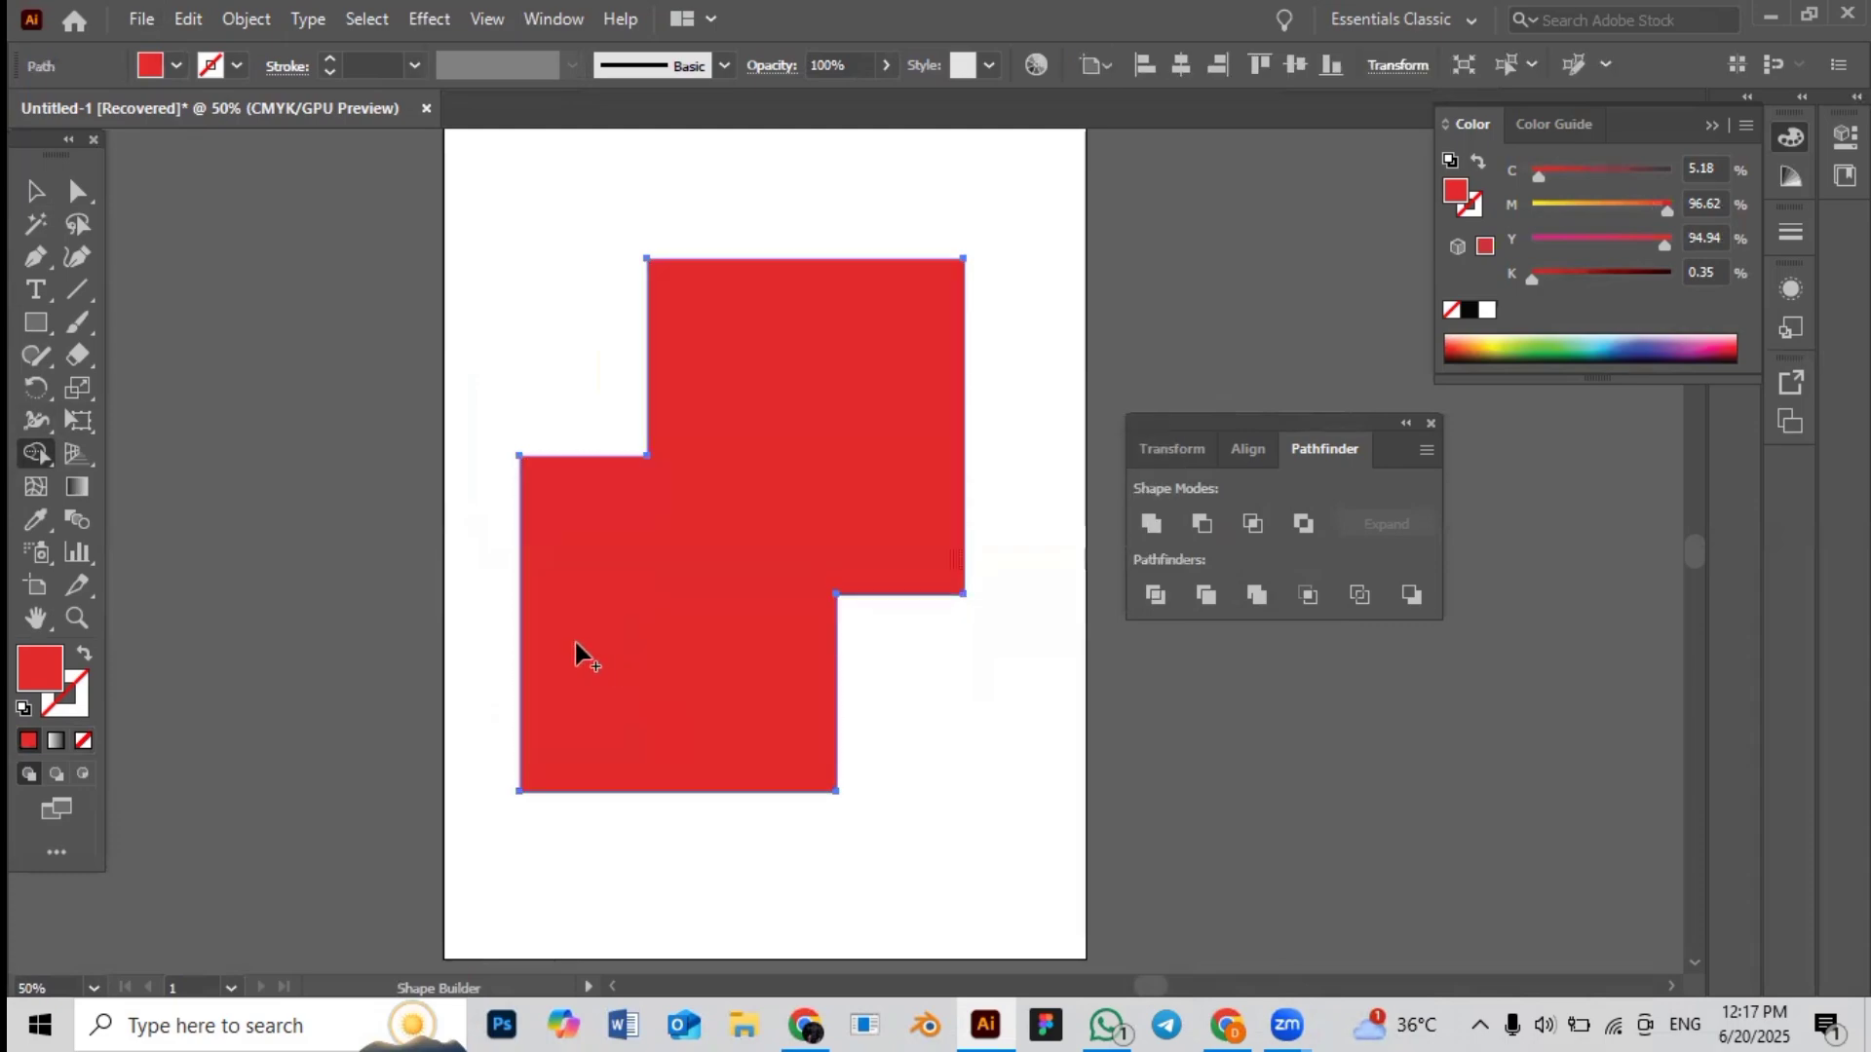
Shift the red shape slightly to the right and delete it from the artboard
{"action": "left_click", "coordinate": [35, 191]}
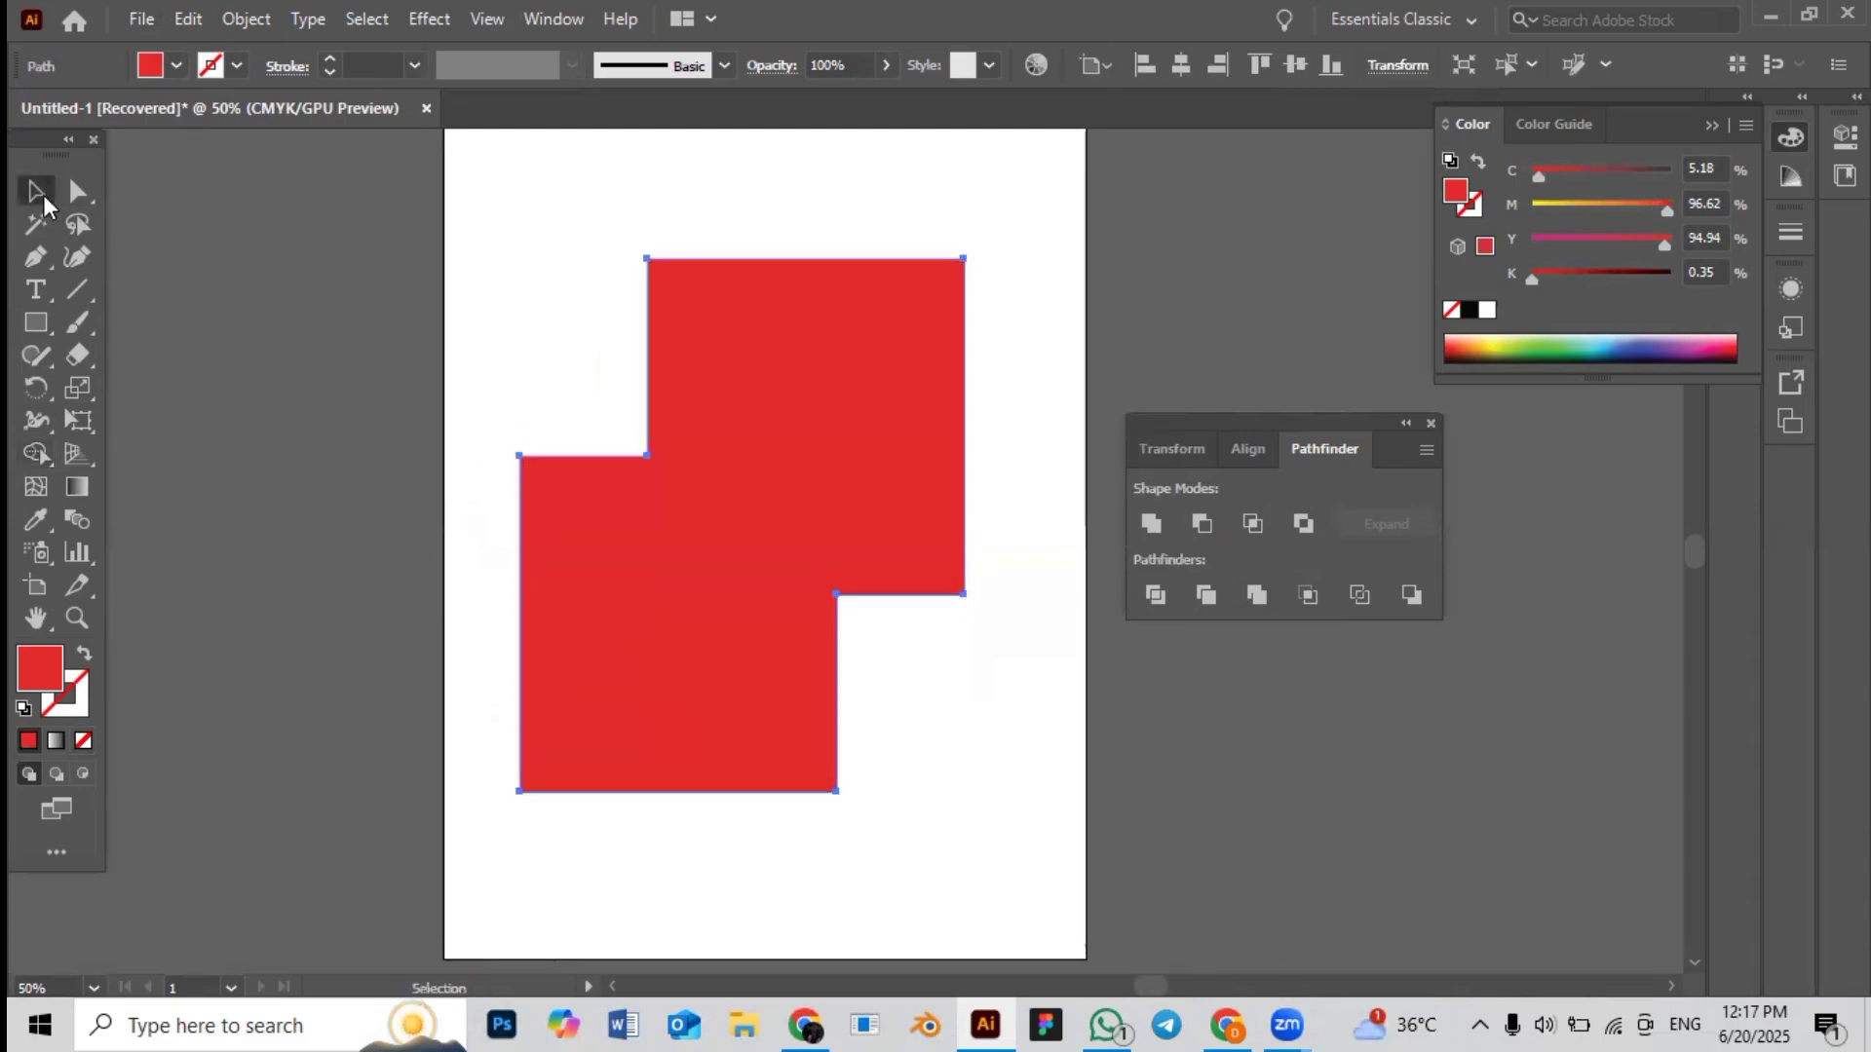
{"action": "left_click_drag", "start_coordinate": [810, 487], "coordinate": [847, 487]}
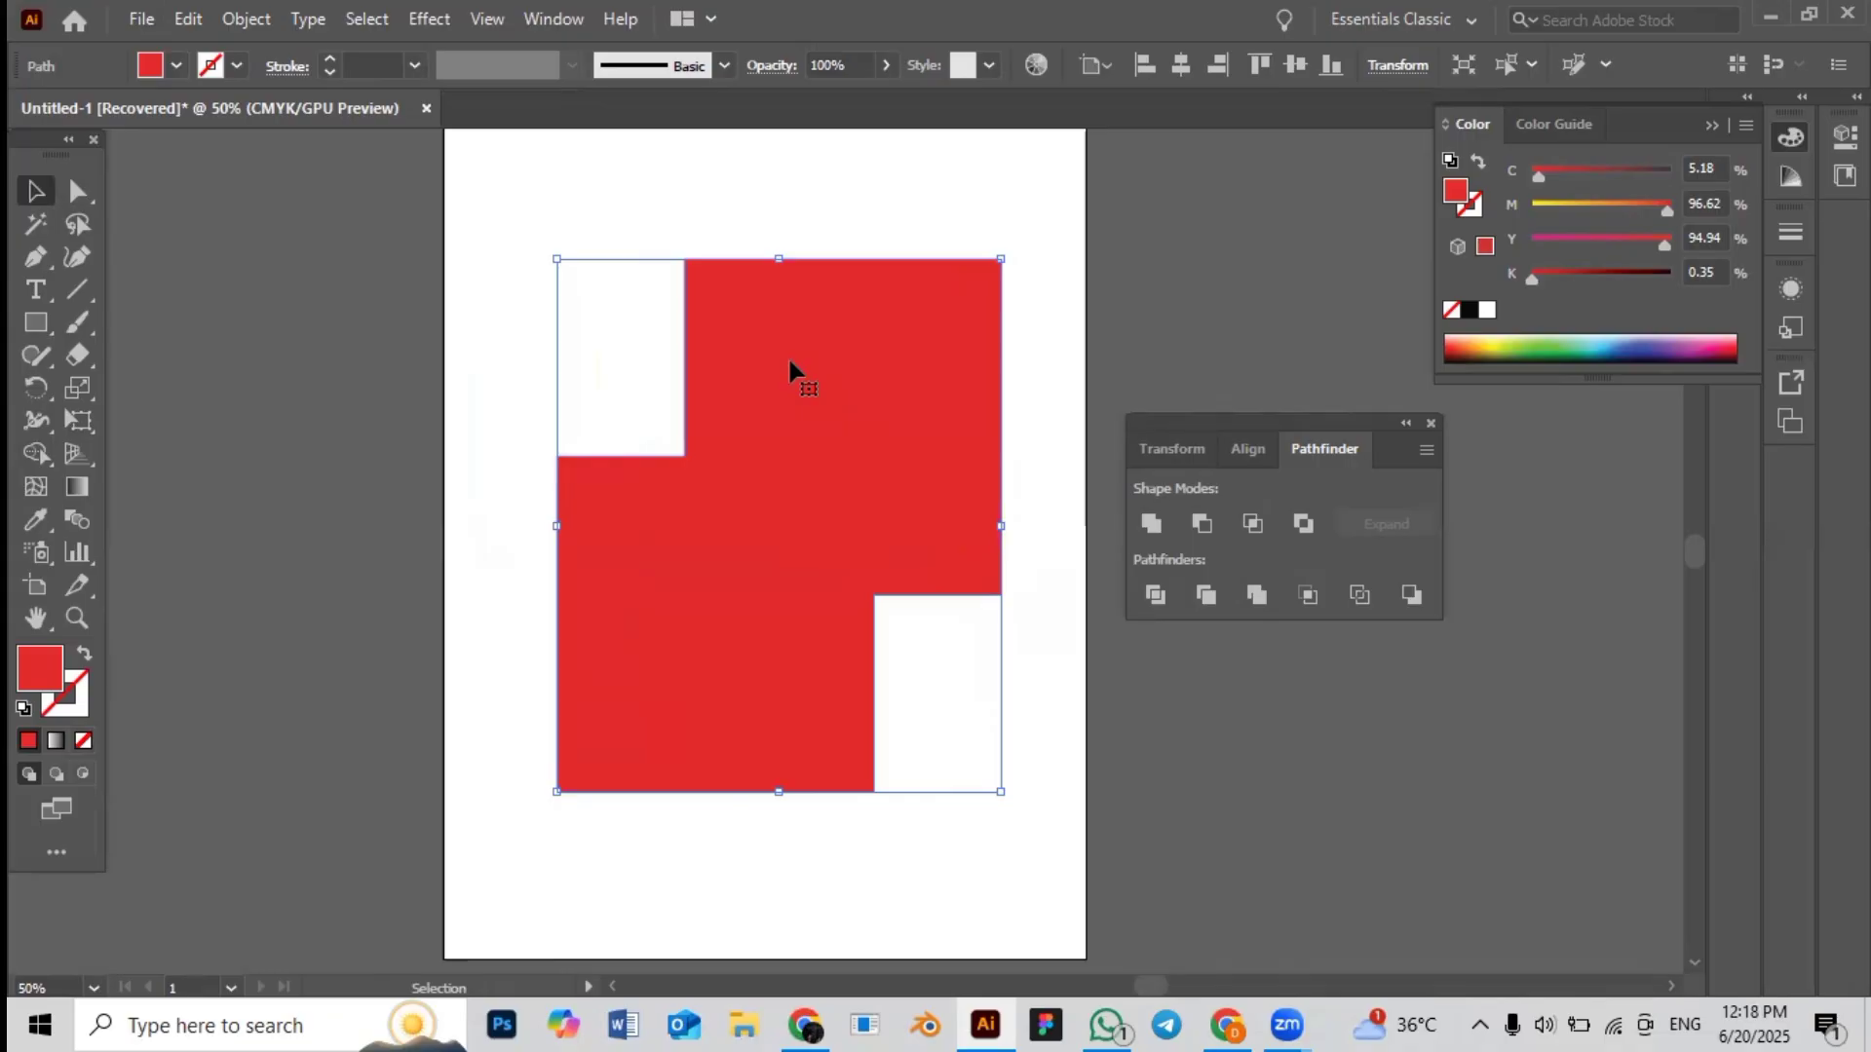
{"action": "key", "text": "Delete"}
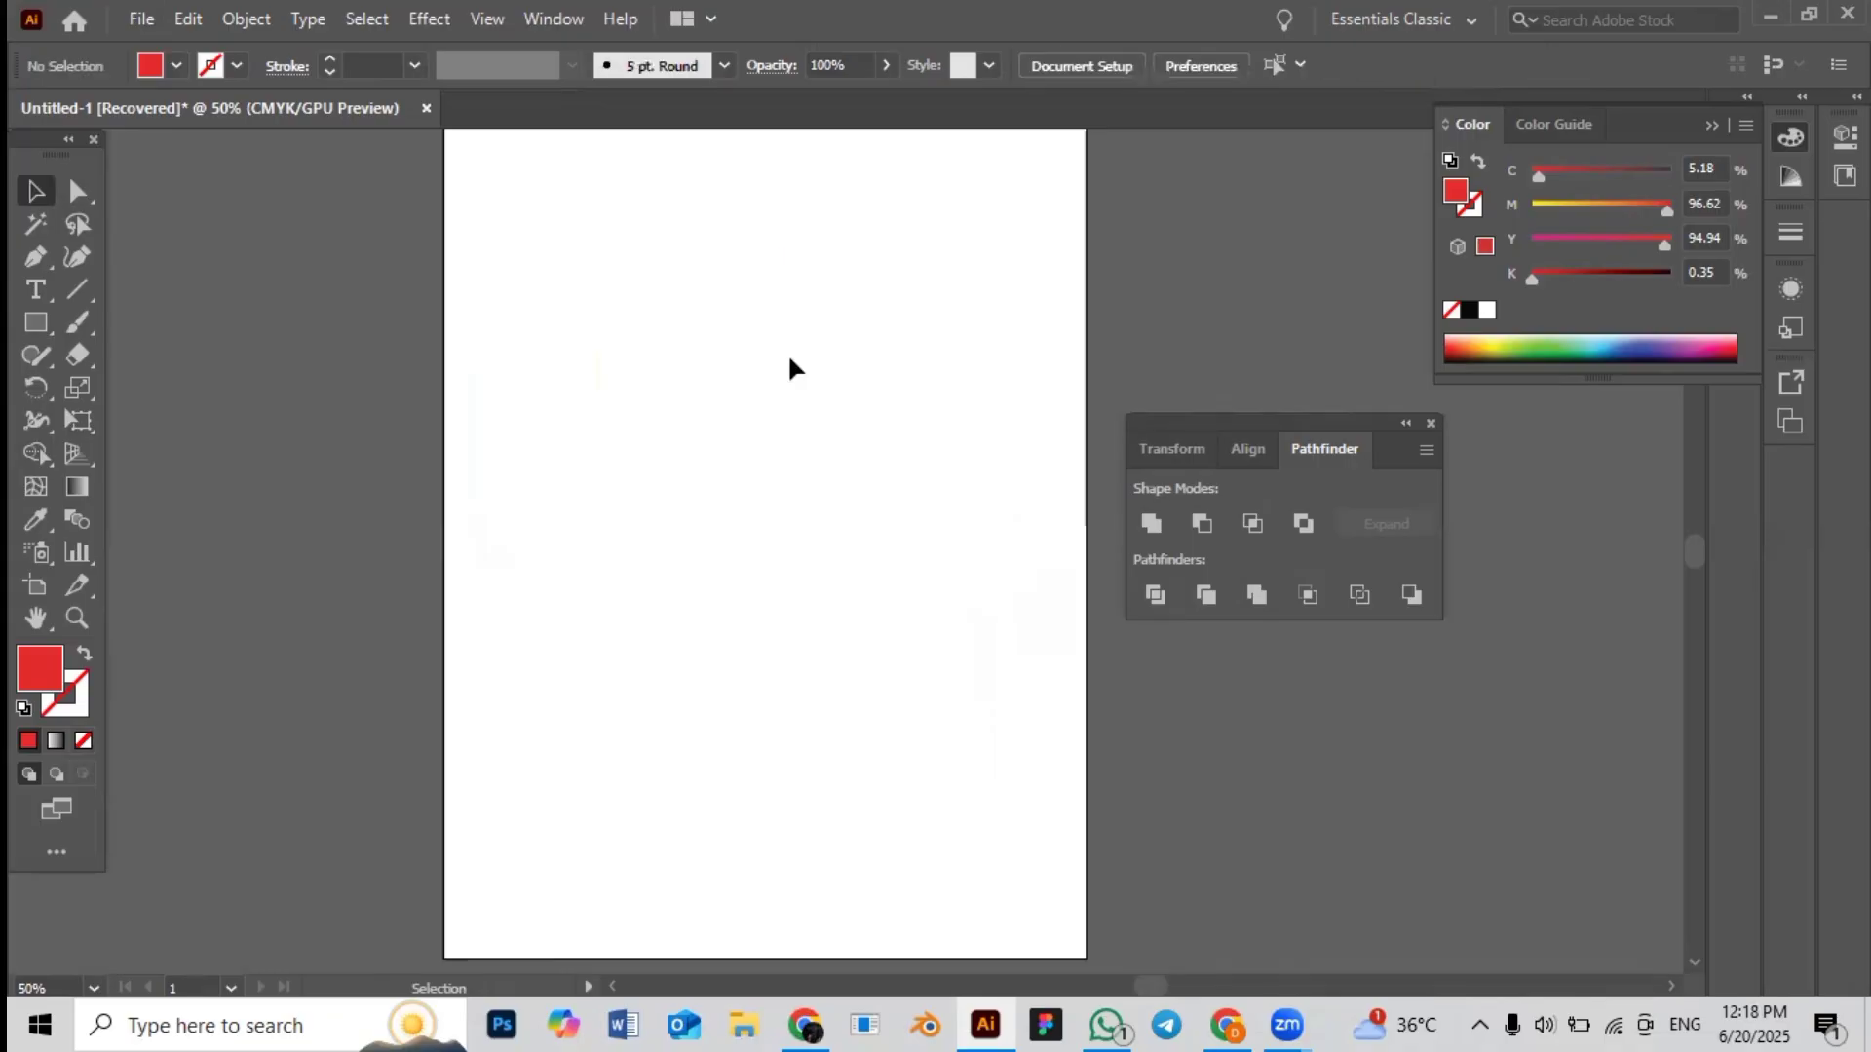
Draw three overlapping red ellipses, the first about 3.5 by 3.35 in, the second wider, and a narrow upright third widened slightly
{"action": "left_click", "coordinate": [38, 325]}
{"action": "left_click_drag", "start_coordinate": [74, 340], "coordinate": [123, 382]}
{"action": "left_click_drag", "start_coordinate": [524, 358], "coordinate": [768, 588]}
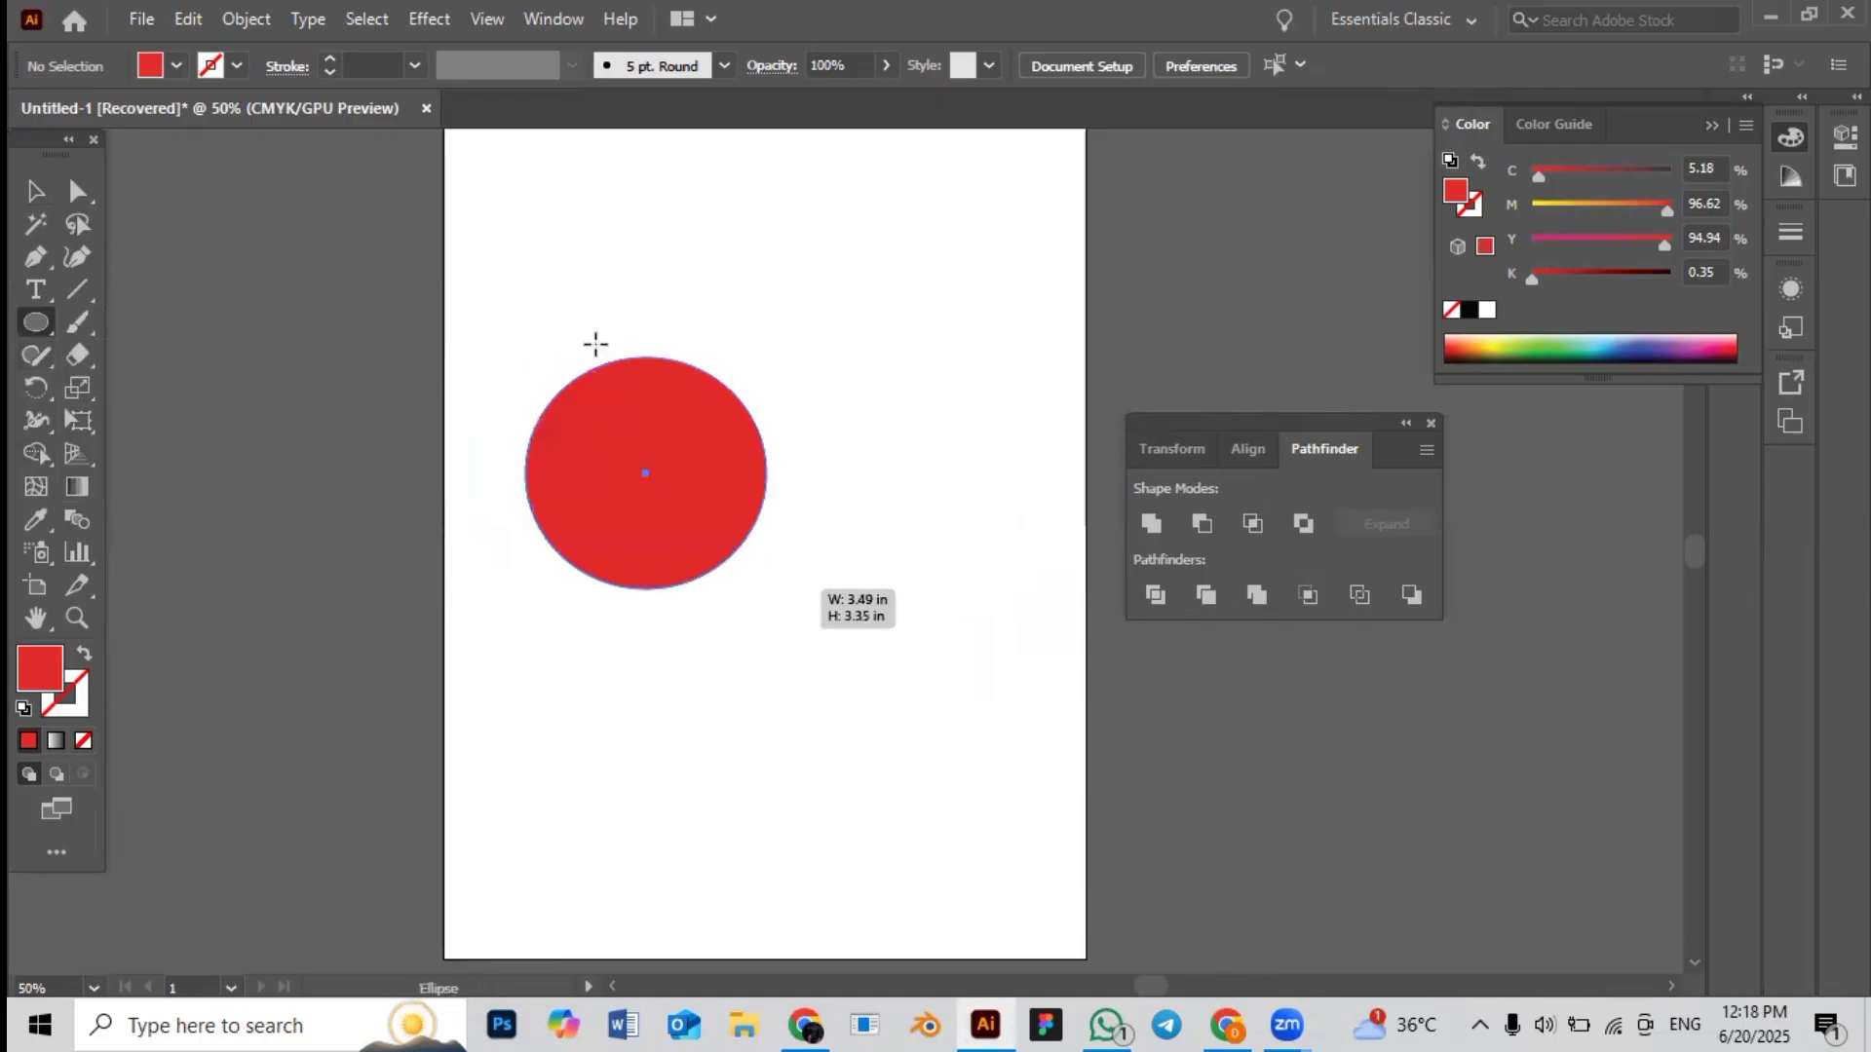
{"action": "left_click_drag", "start_coordinate": [585, 307], "coordinate": [842, 556]}
{"action": "left_click_drag", "start_coordinate": [710, 670], "coordinate": [824, 440]}
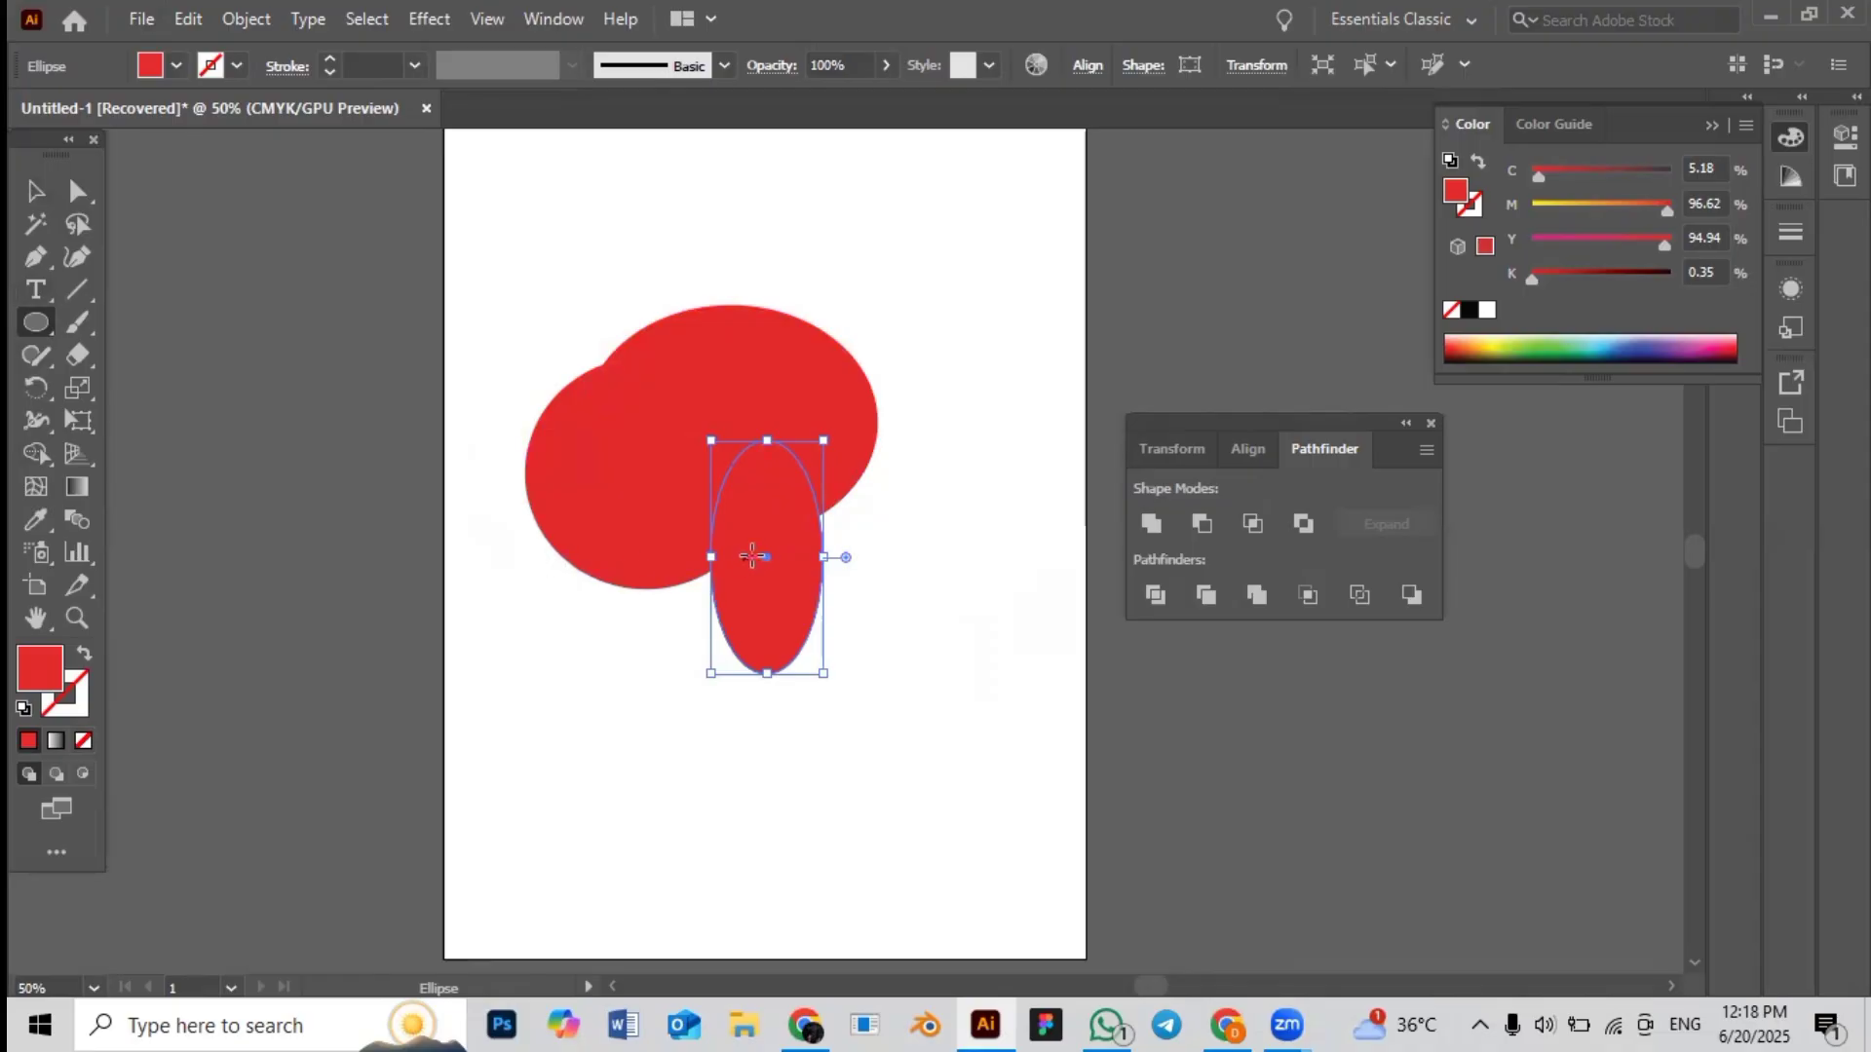
{"action": "left_click_drag", "start_coordinate": [712, 561], "coordinate": [666, 558]}
Move all three ellipses together slightly up and to the right
{"action": "left_click", "coordinate": [36, 191]}
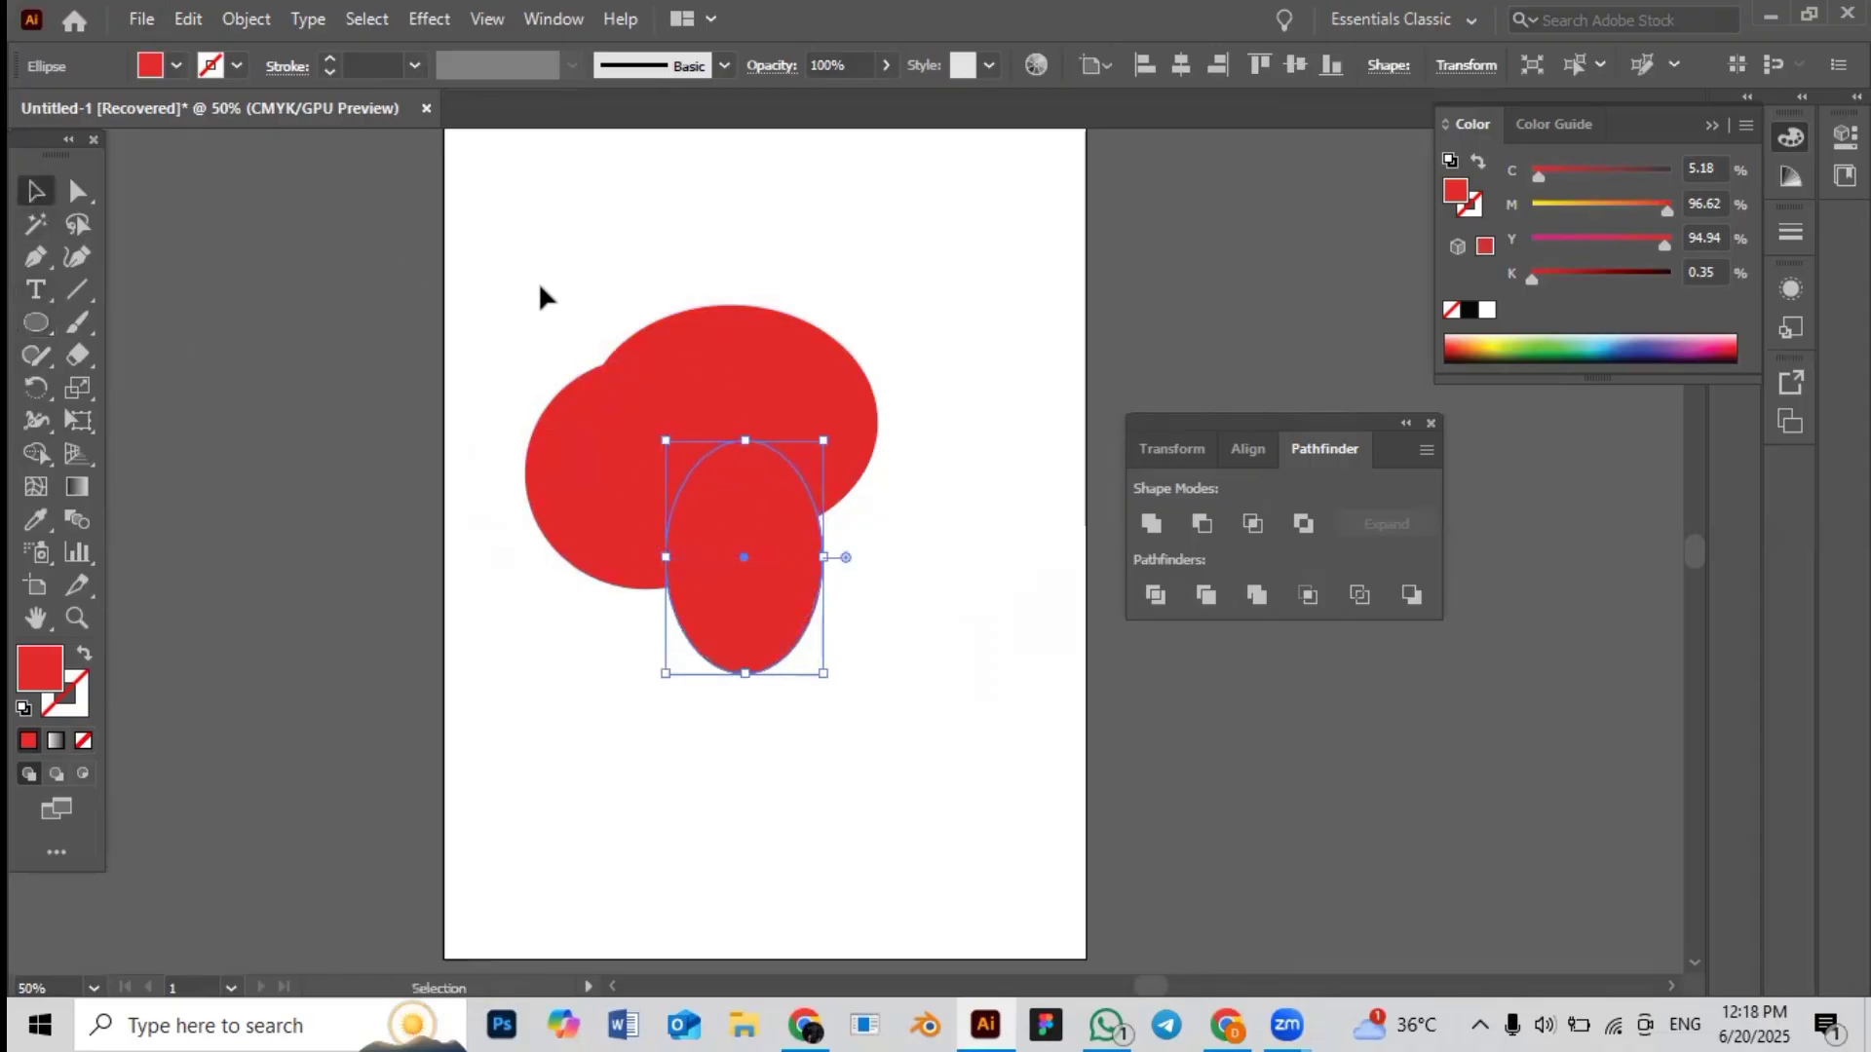
{"action": "left_click_drag", "start_coordinate": [492, 272], "coordinate": [776, 636]}
{"action": "left_click_drag", "start_coordinate": [762, 549], "coordinate": [793, 520]}
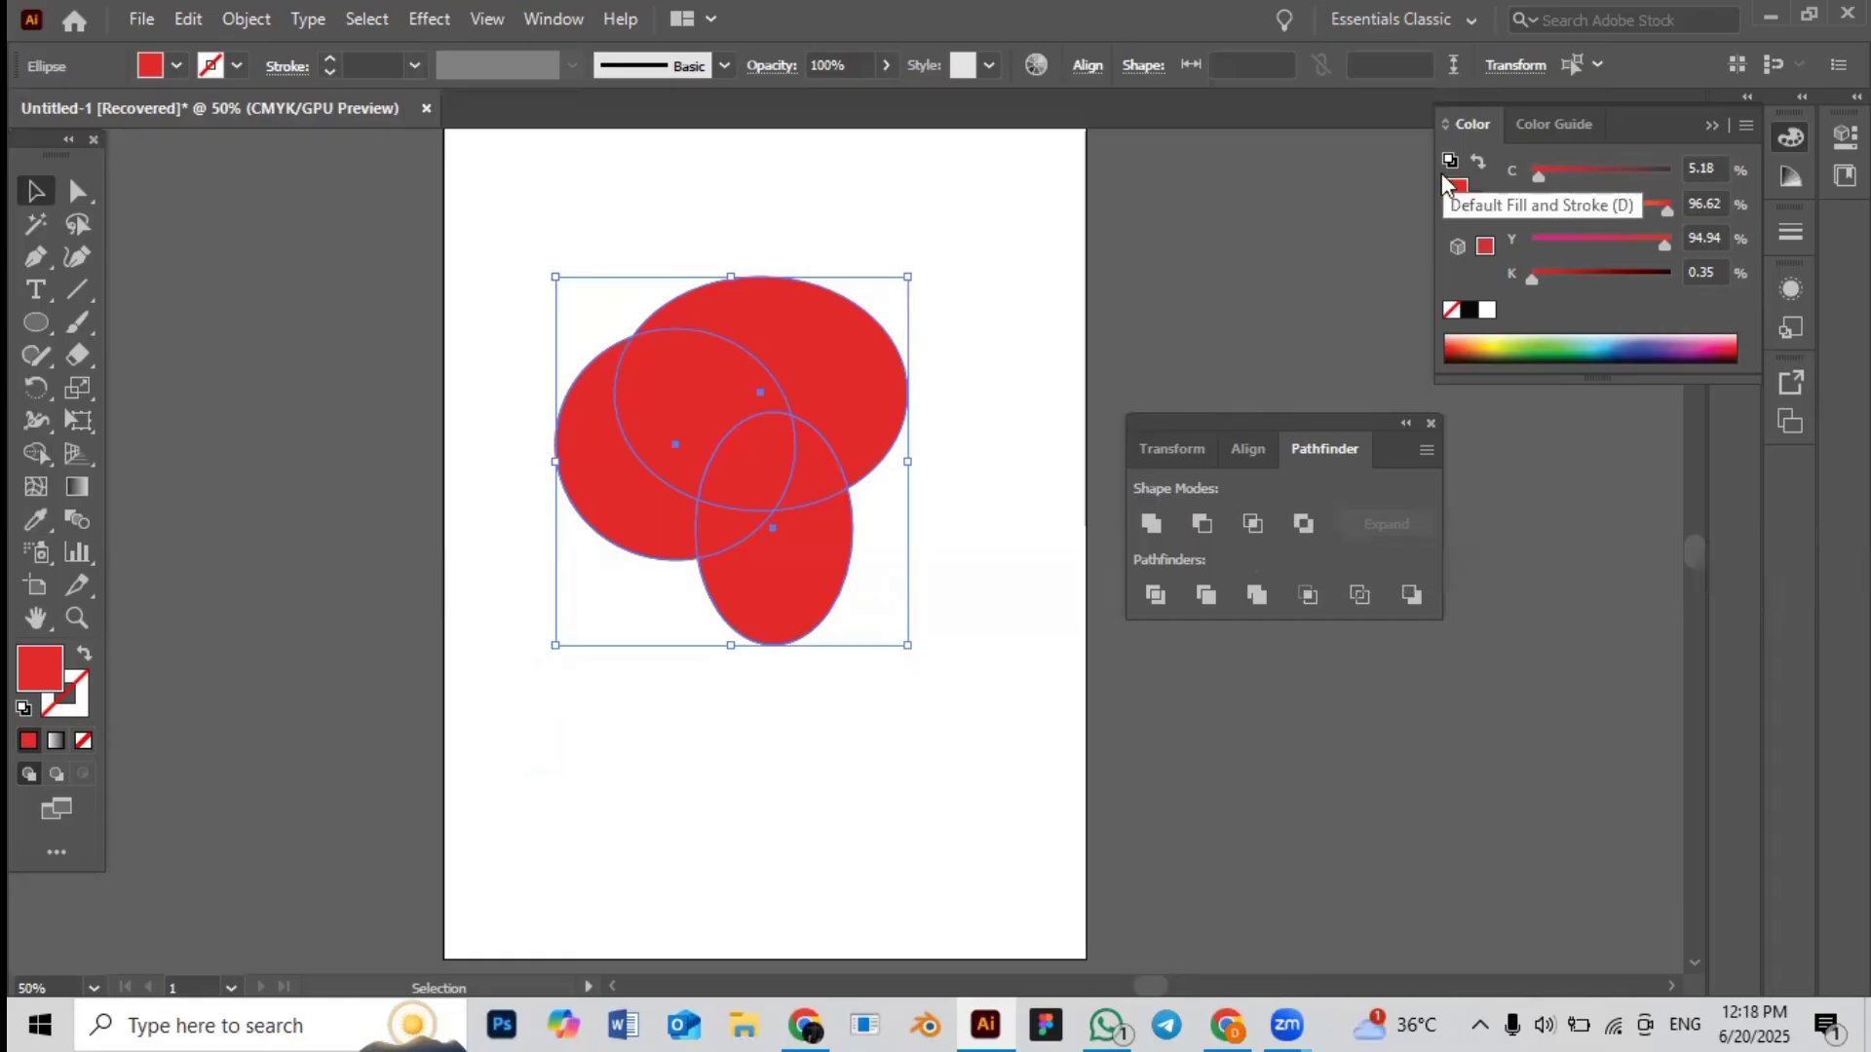
Unite the three ellipses with Pathfinder's Unite shape mode and undo the operation
{"action": "left_click", "coordinate": [598, 234]}
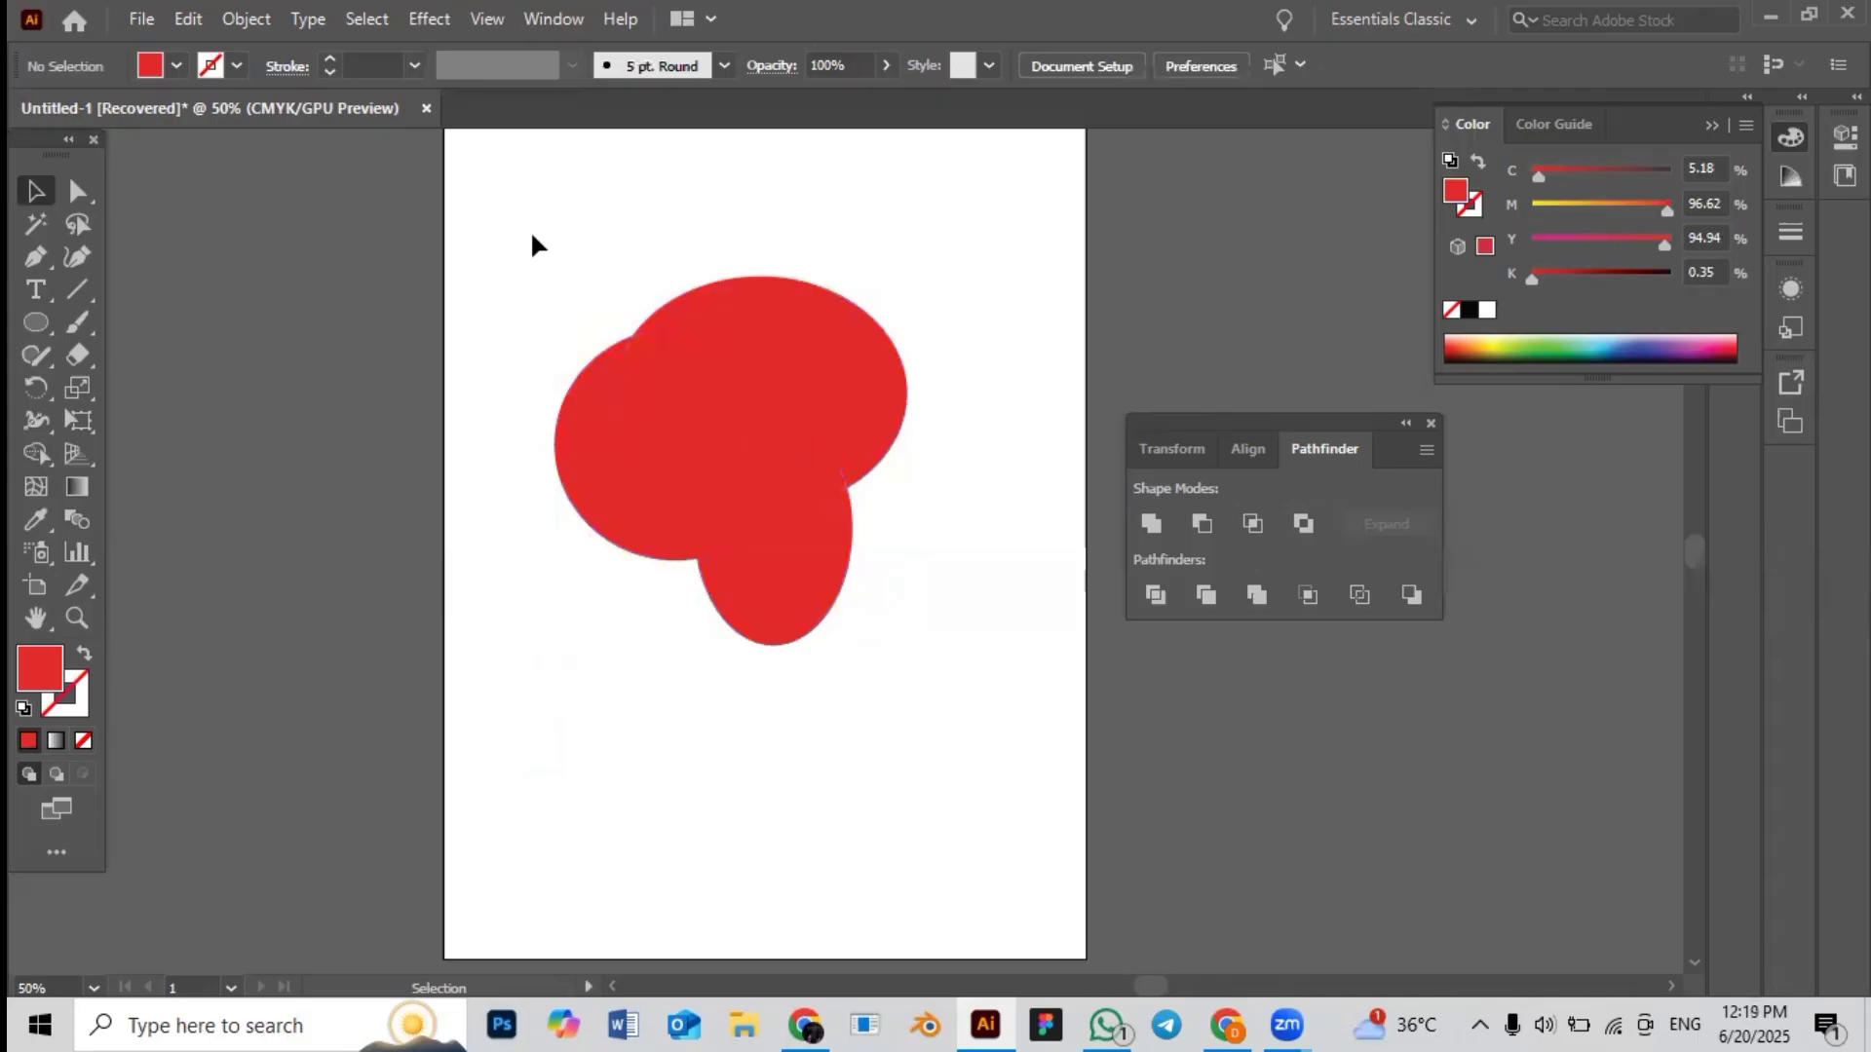
{"action": "left_click_drag", "start_coordinate": [534, 243], "coordinate": [892, 721]}
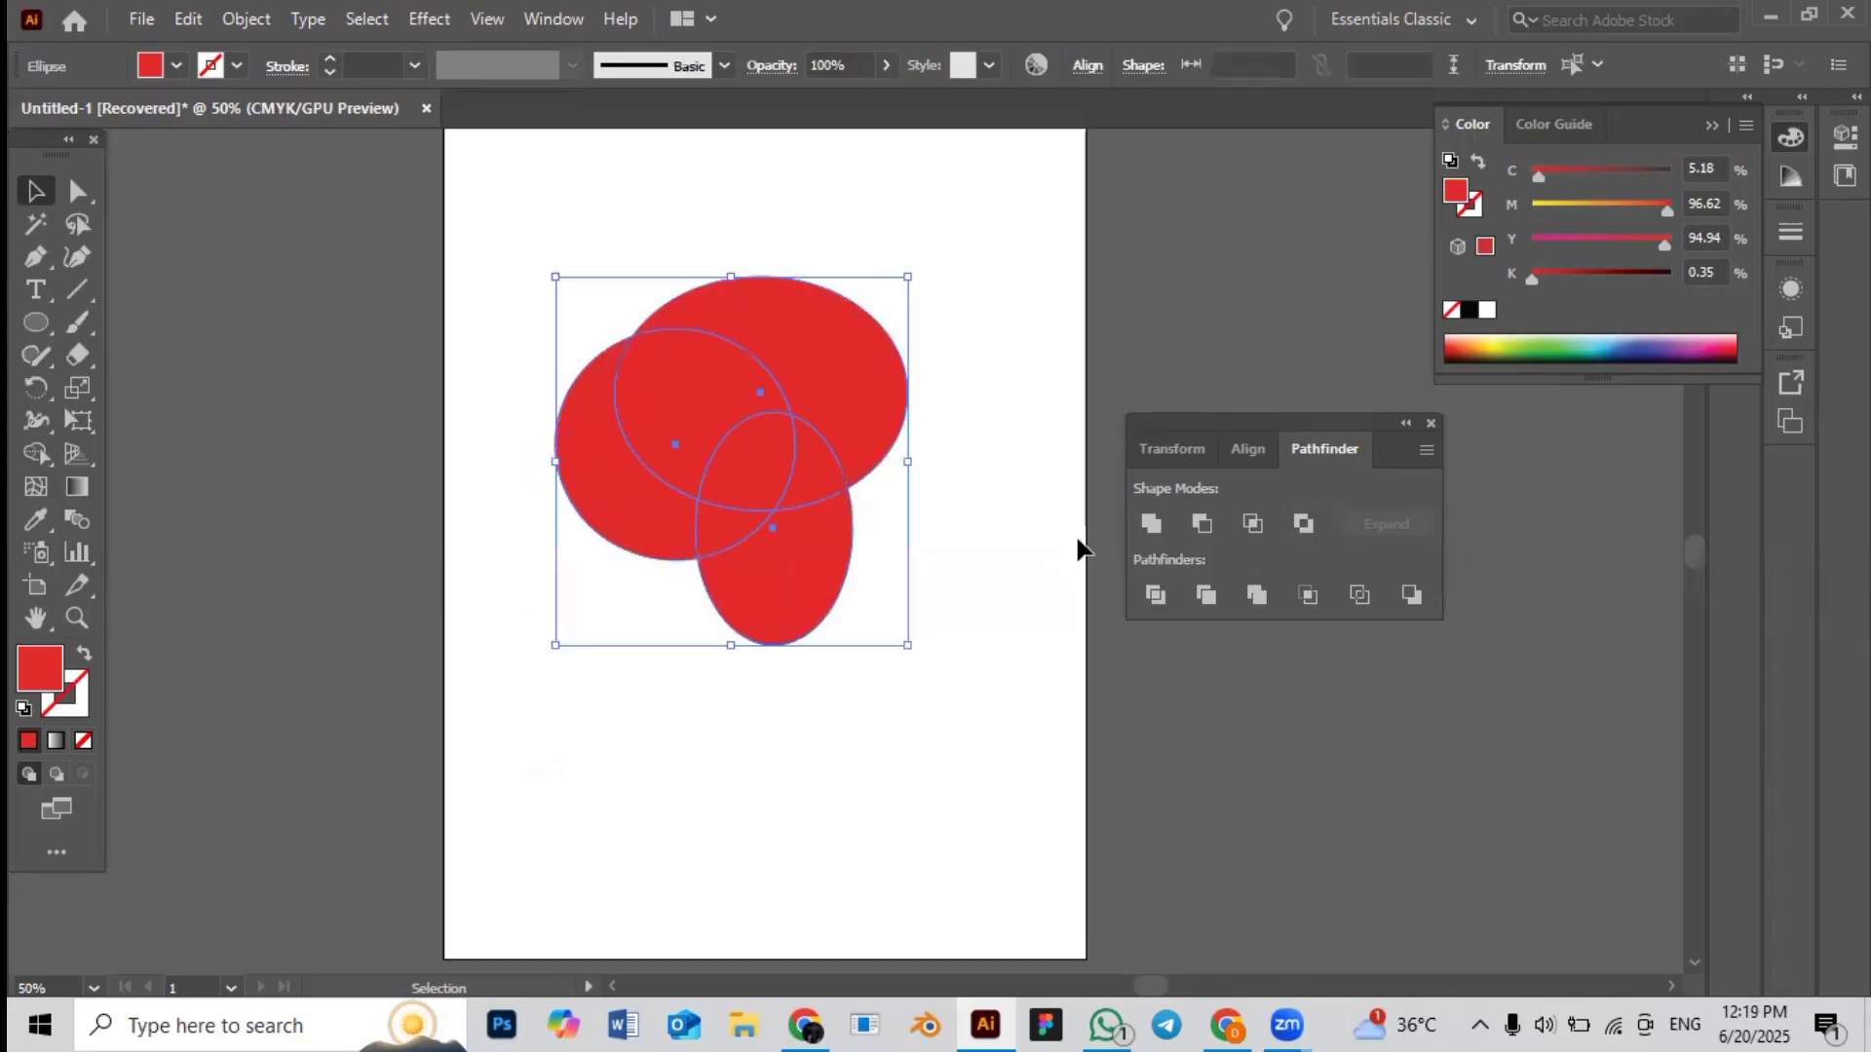
{"action": "left_click", "coordinate": [1145, 534]}
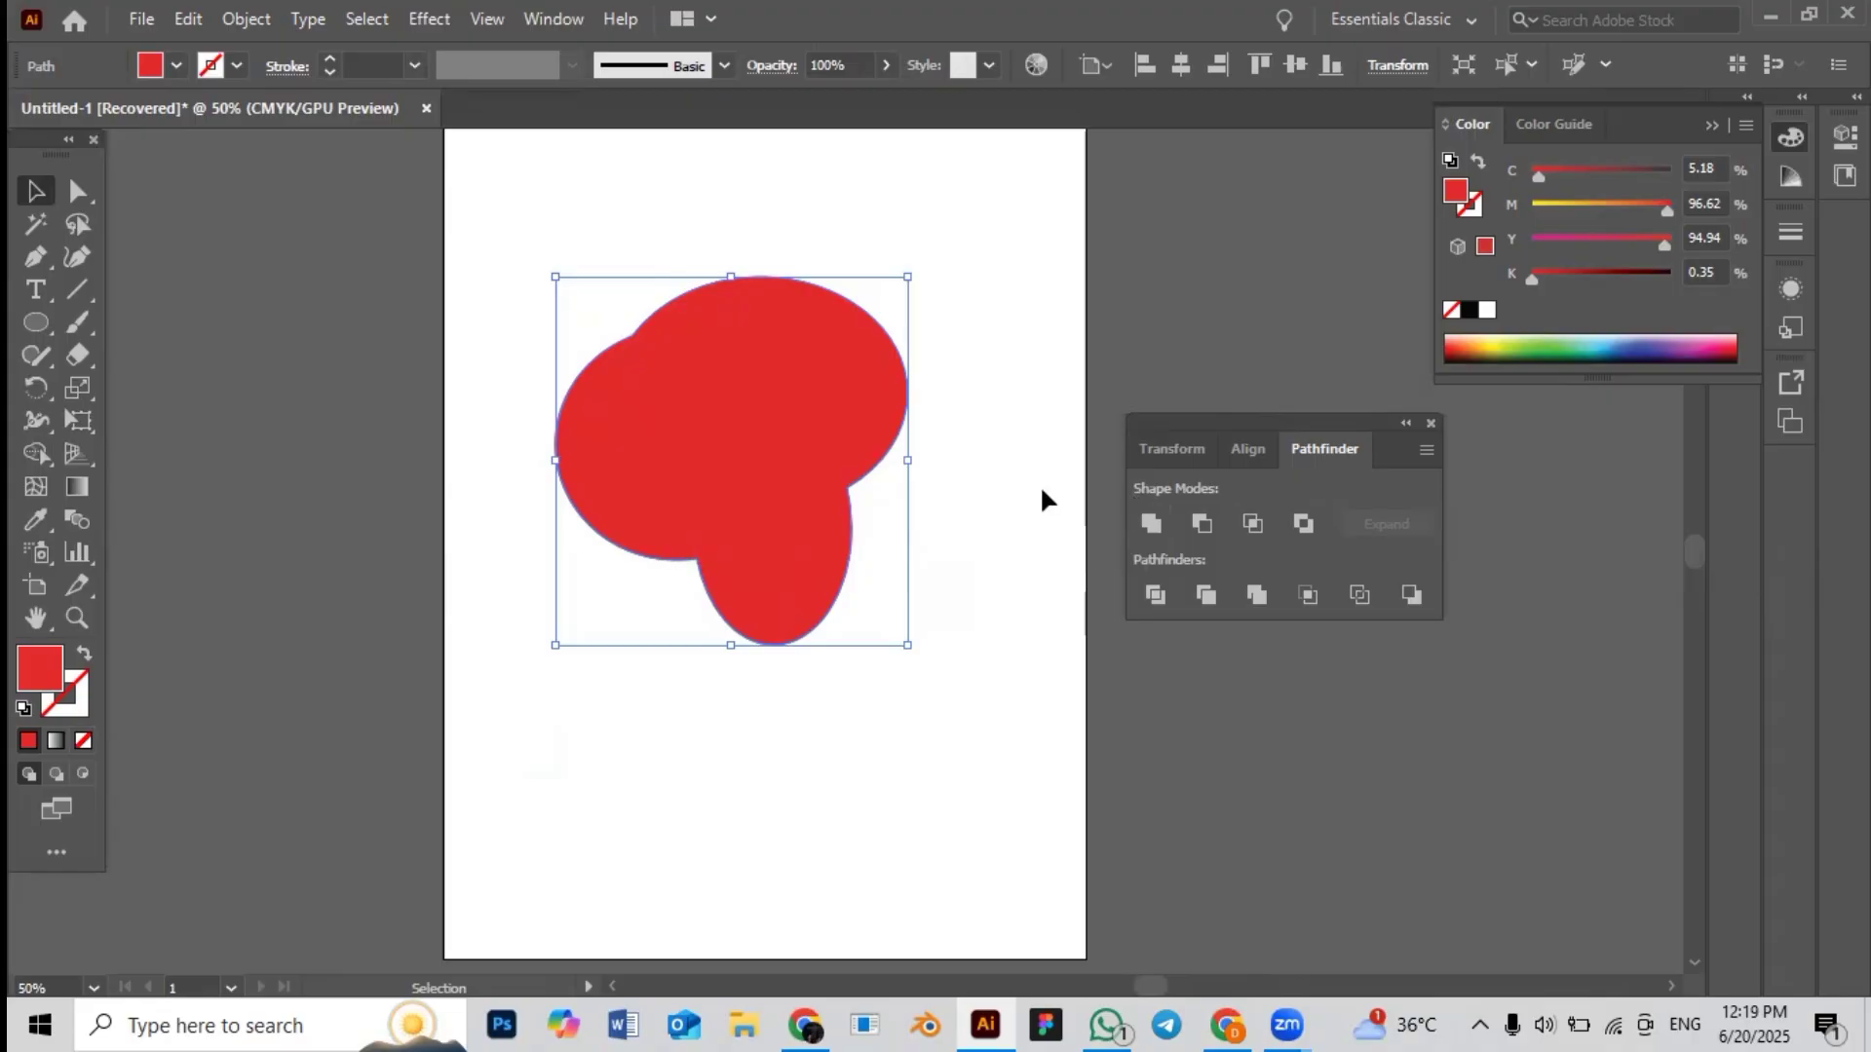
{"action": "key", "text": "ctrl+z"}
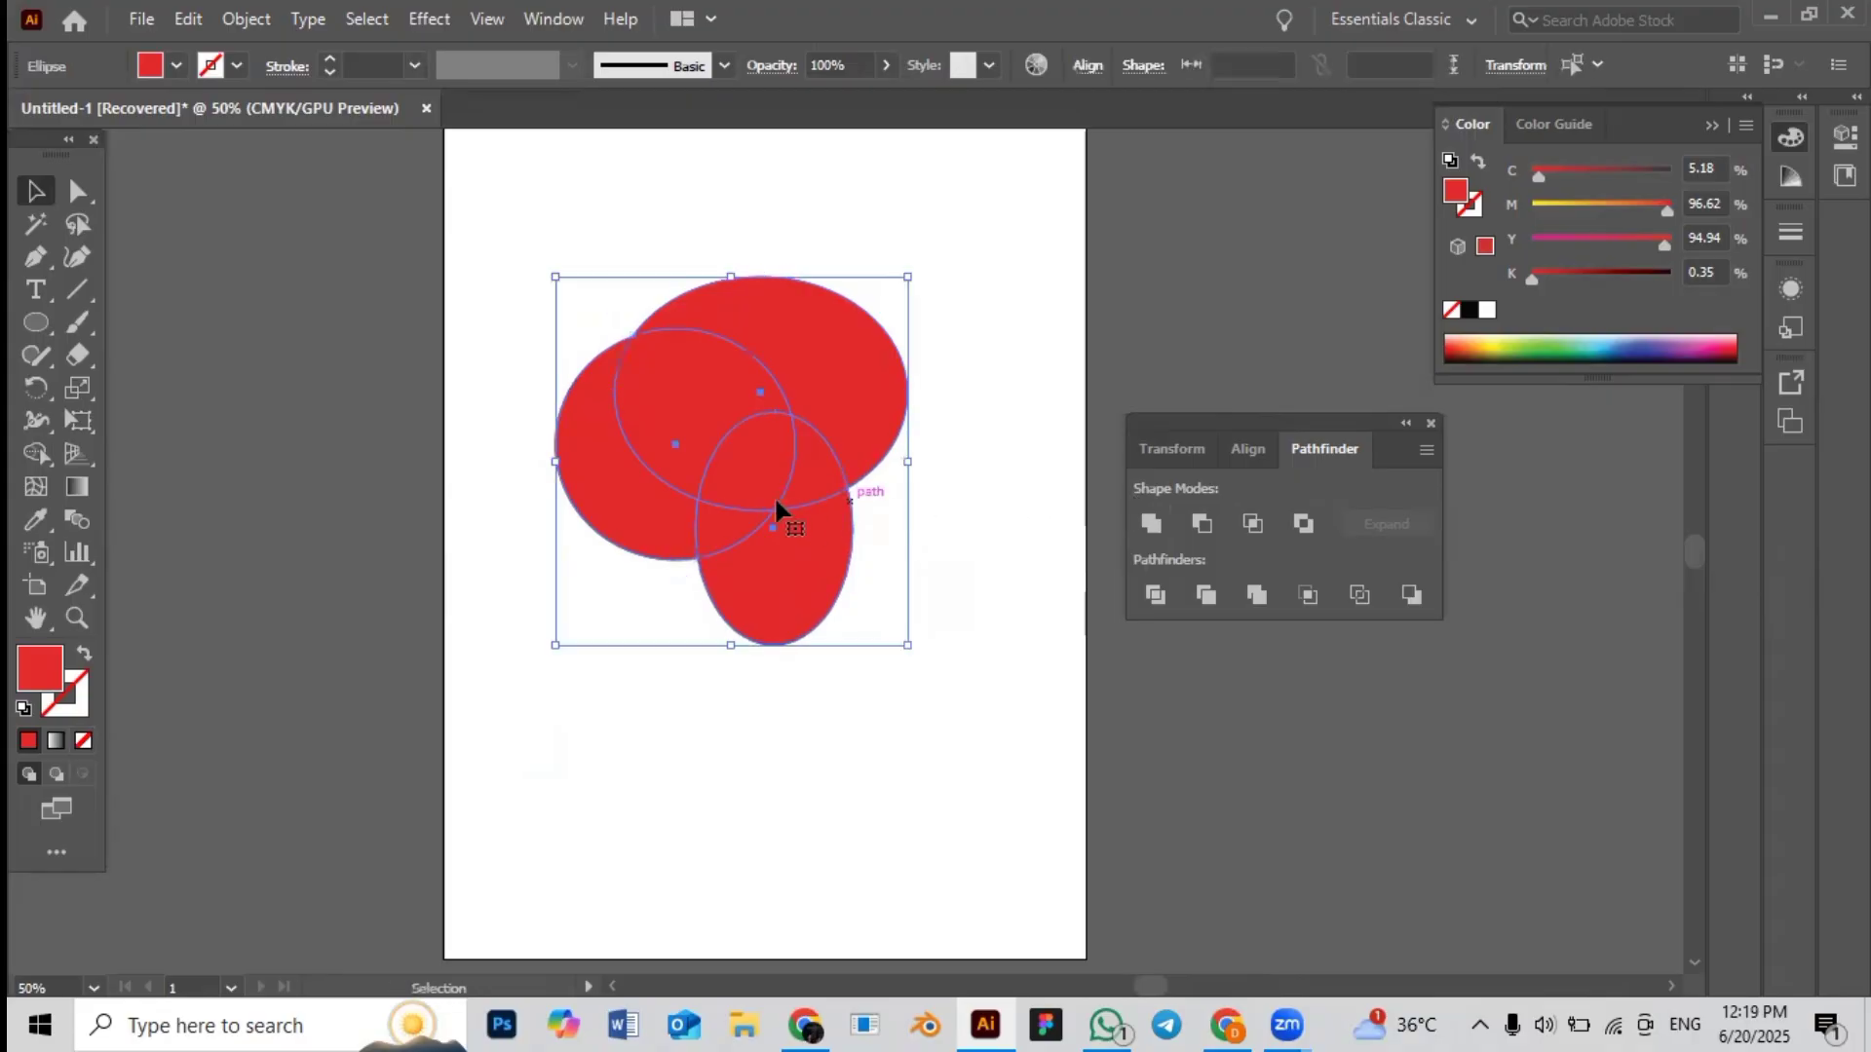
Delete the narrow upright ellipse, leaving the two larger overlapping ones
{"action": "left_click", "coordinate": [982, 570]}
{"action": "left_click", "coordinate": [805, 595]}
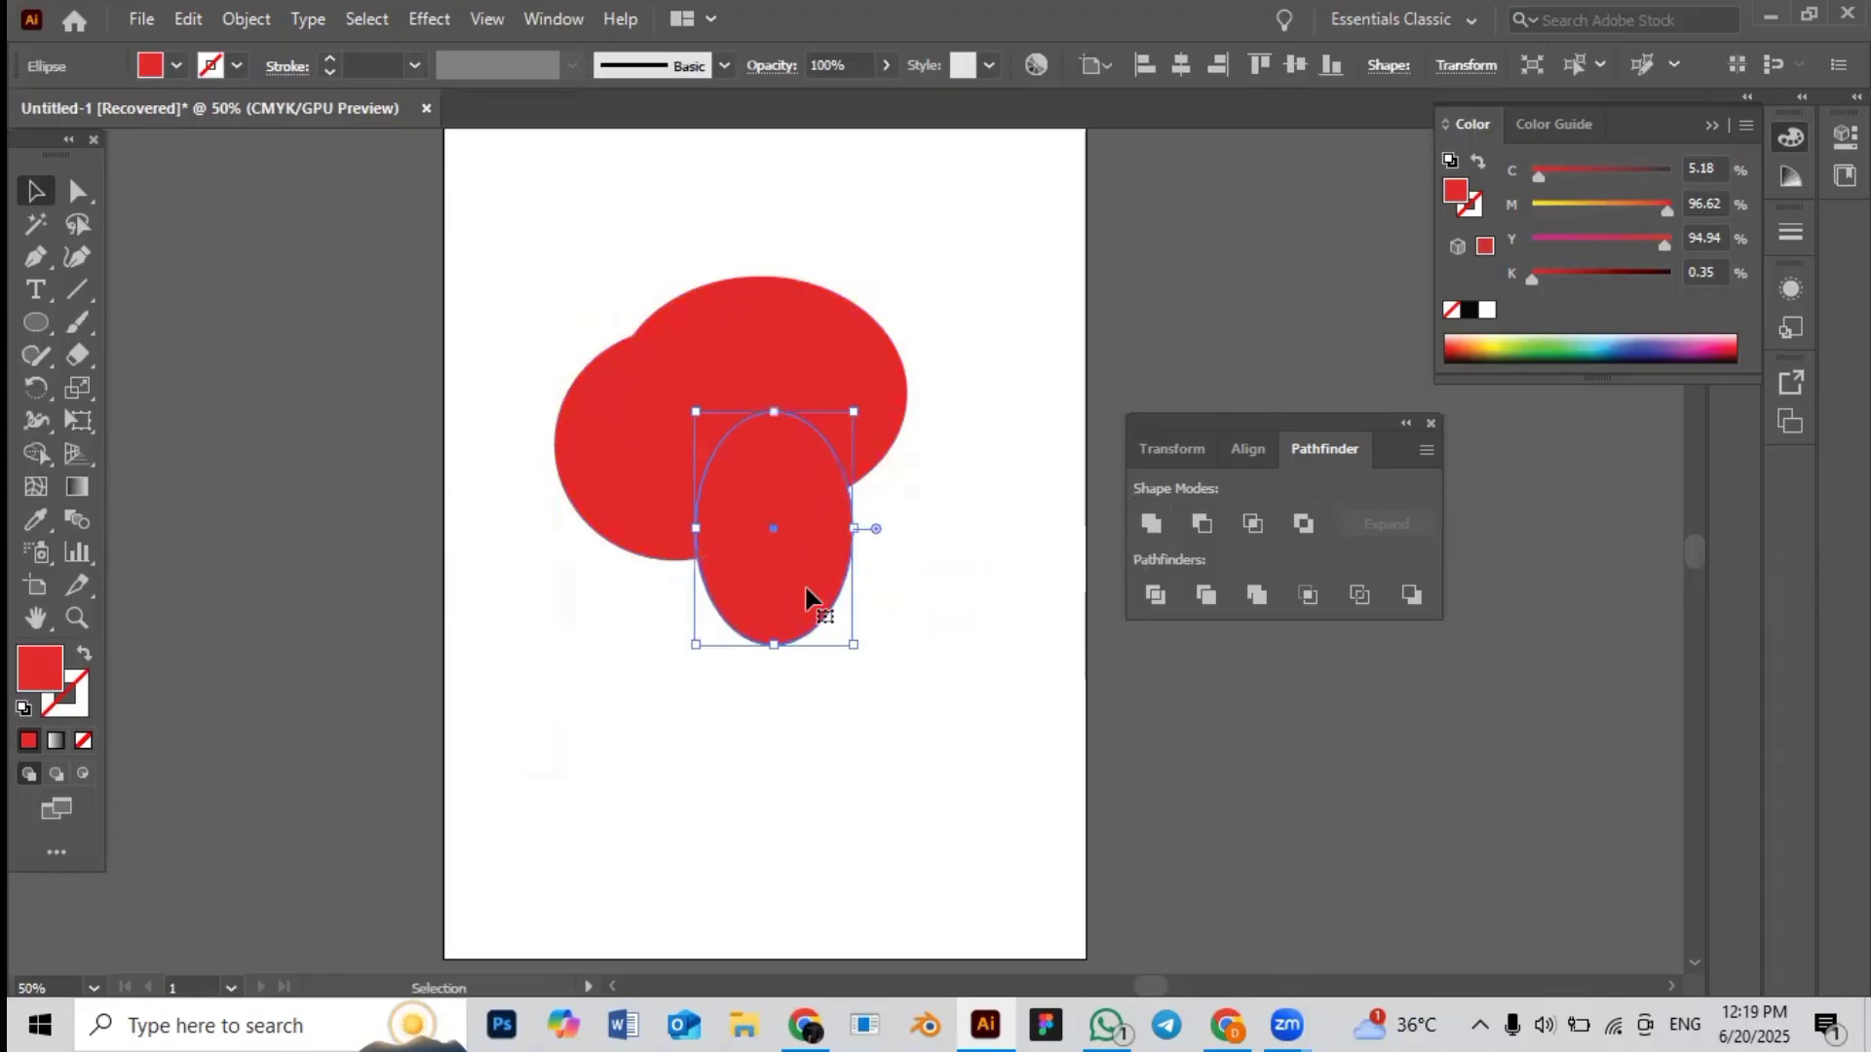
{"action": "key", "text": "Delete"}
Fill the wider front ellipse with the orange swatch (M 50, Y 100)
{"action": "left_click", "coordinate": [848, 388]}
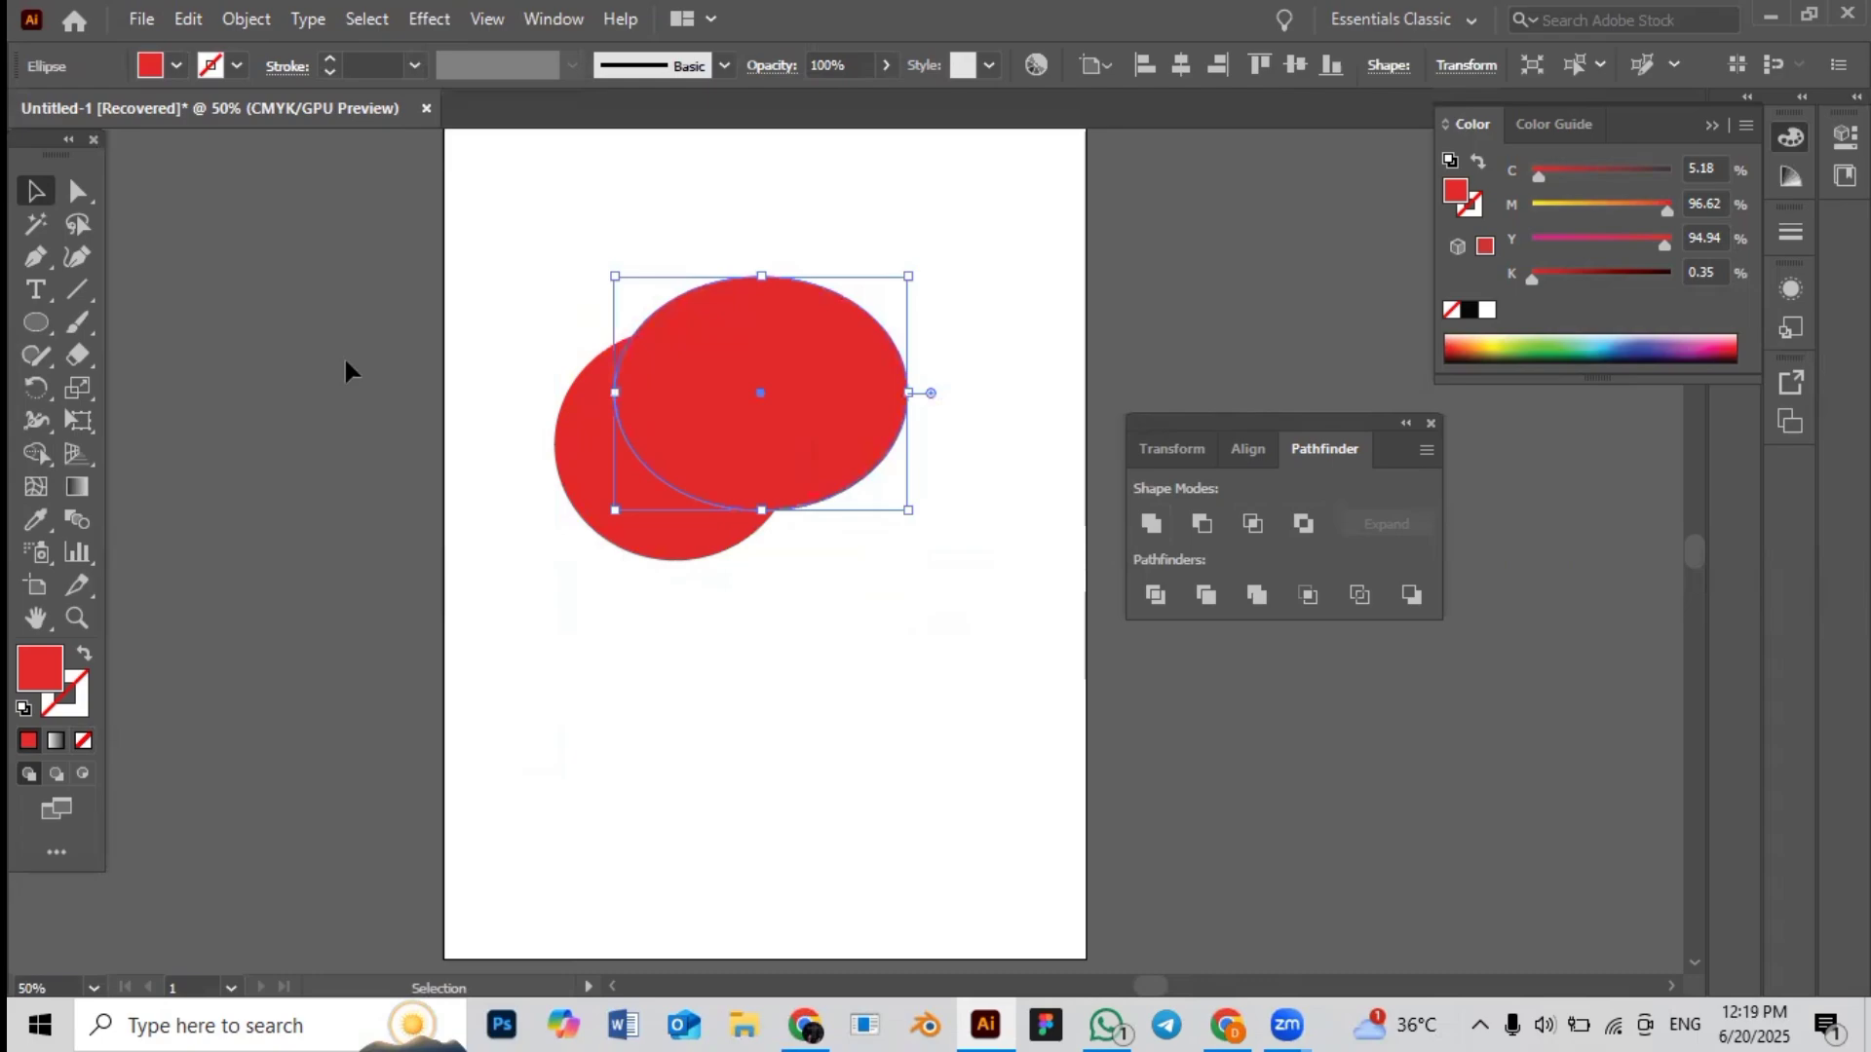
{"action": "left_click", "coordinate": [176, 65]}
{"action": "left_click", "coordinate": [275, 111]}
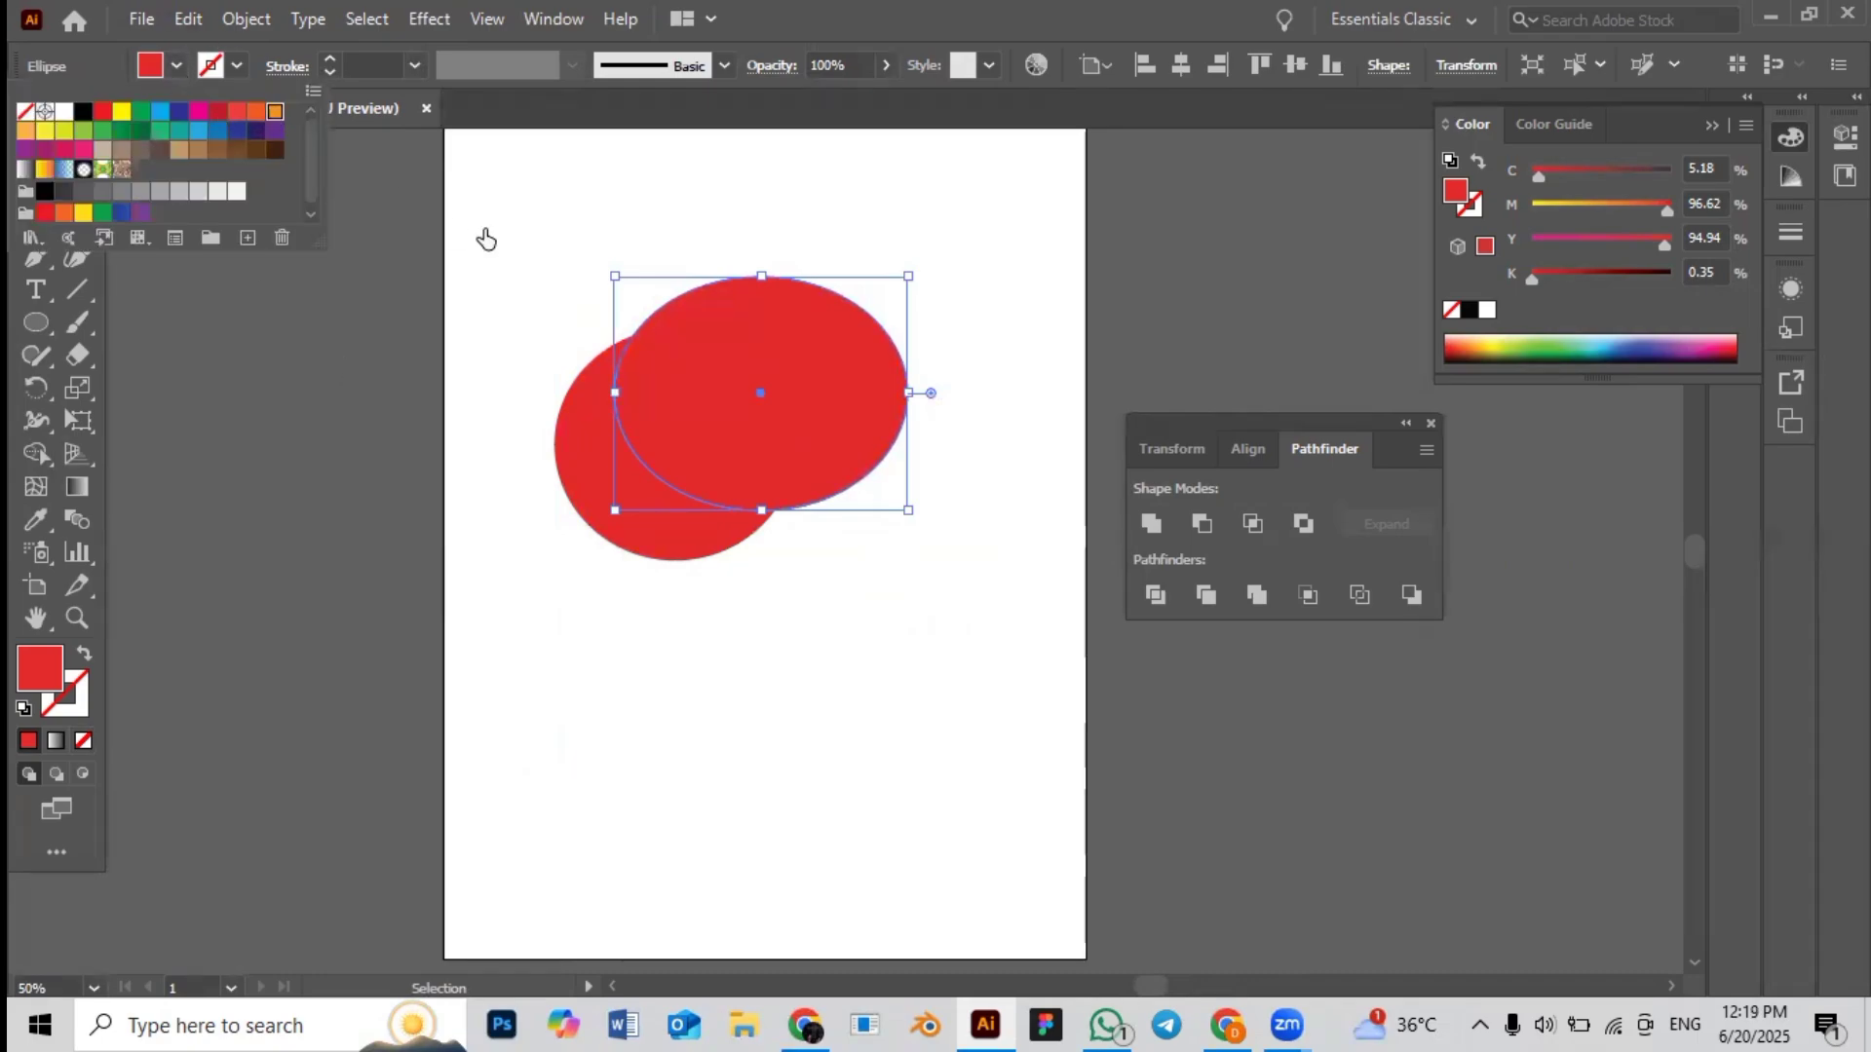
{"action": "left_click", "coordinate": [577, 258]}
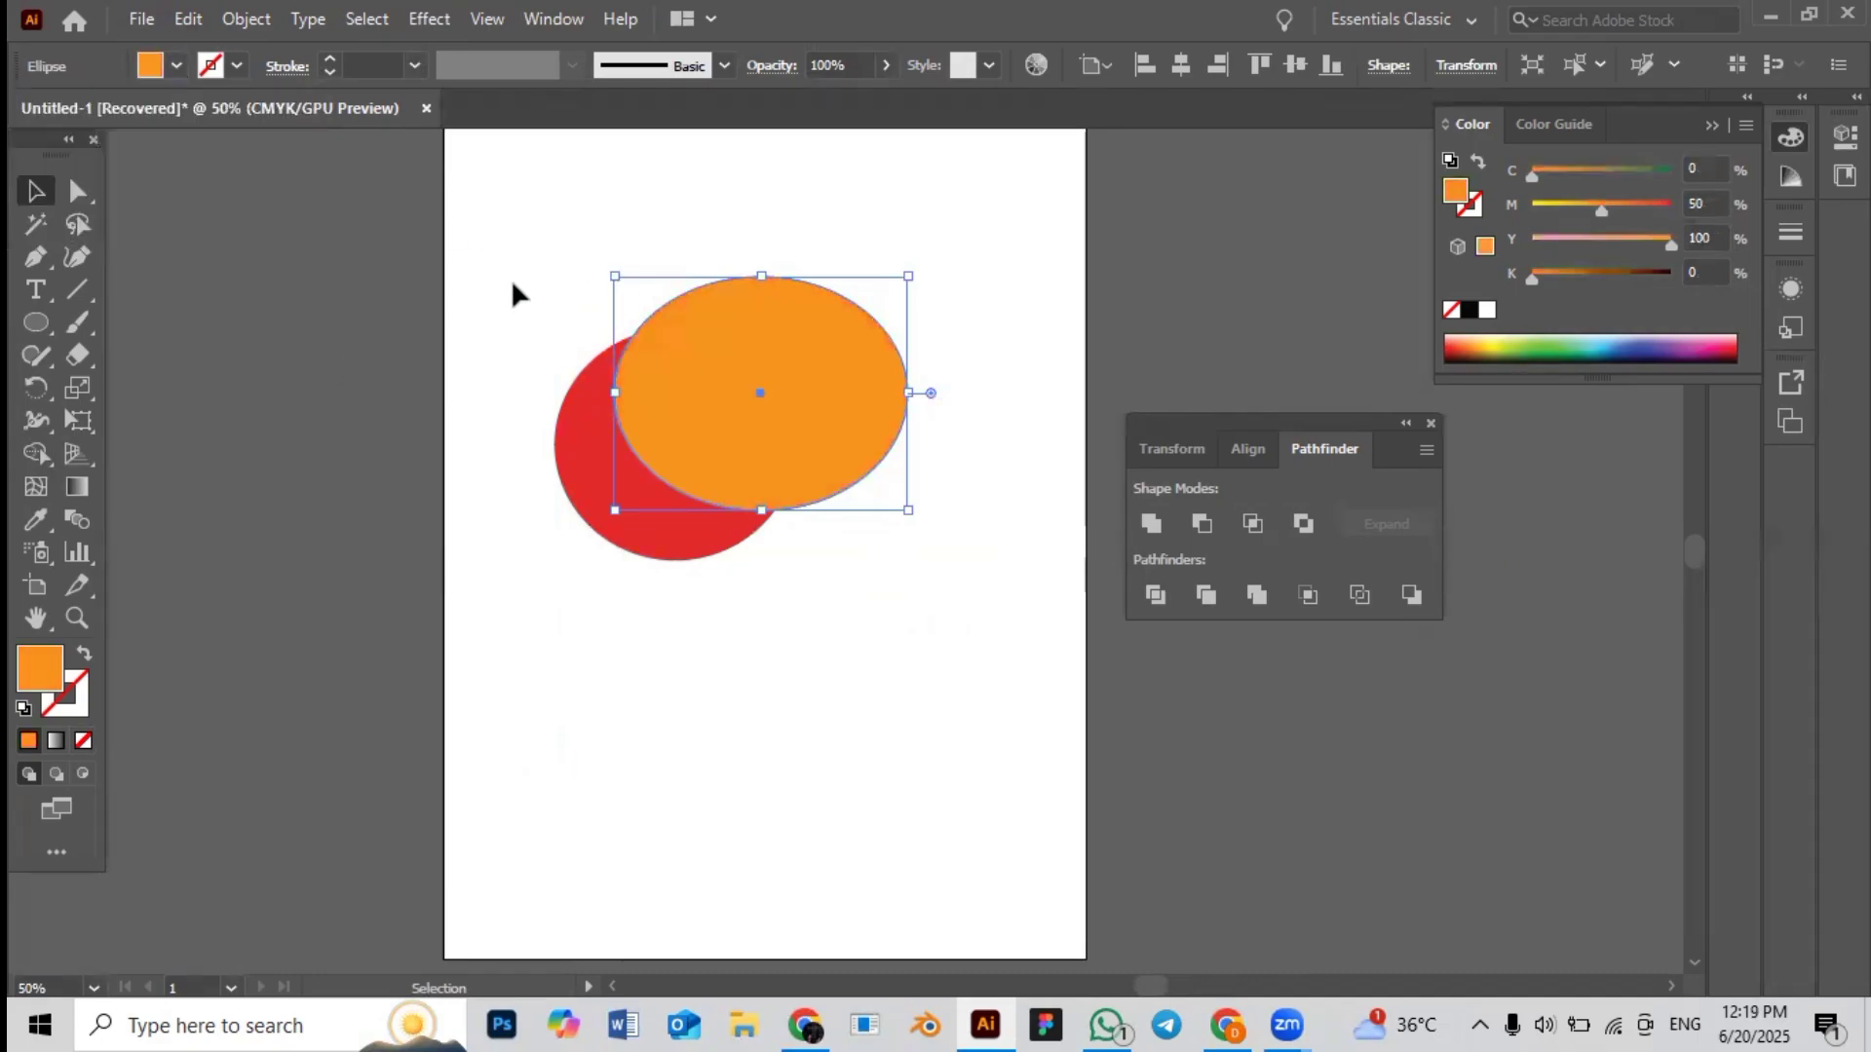
{"action": "left_click", "coordinate": [969, 339]}
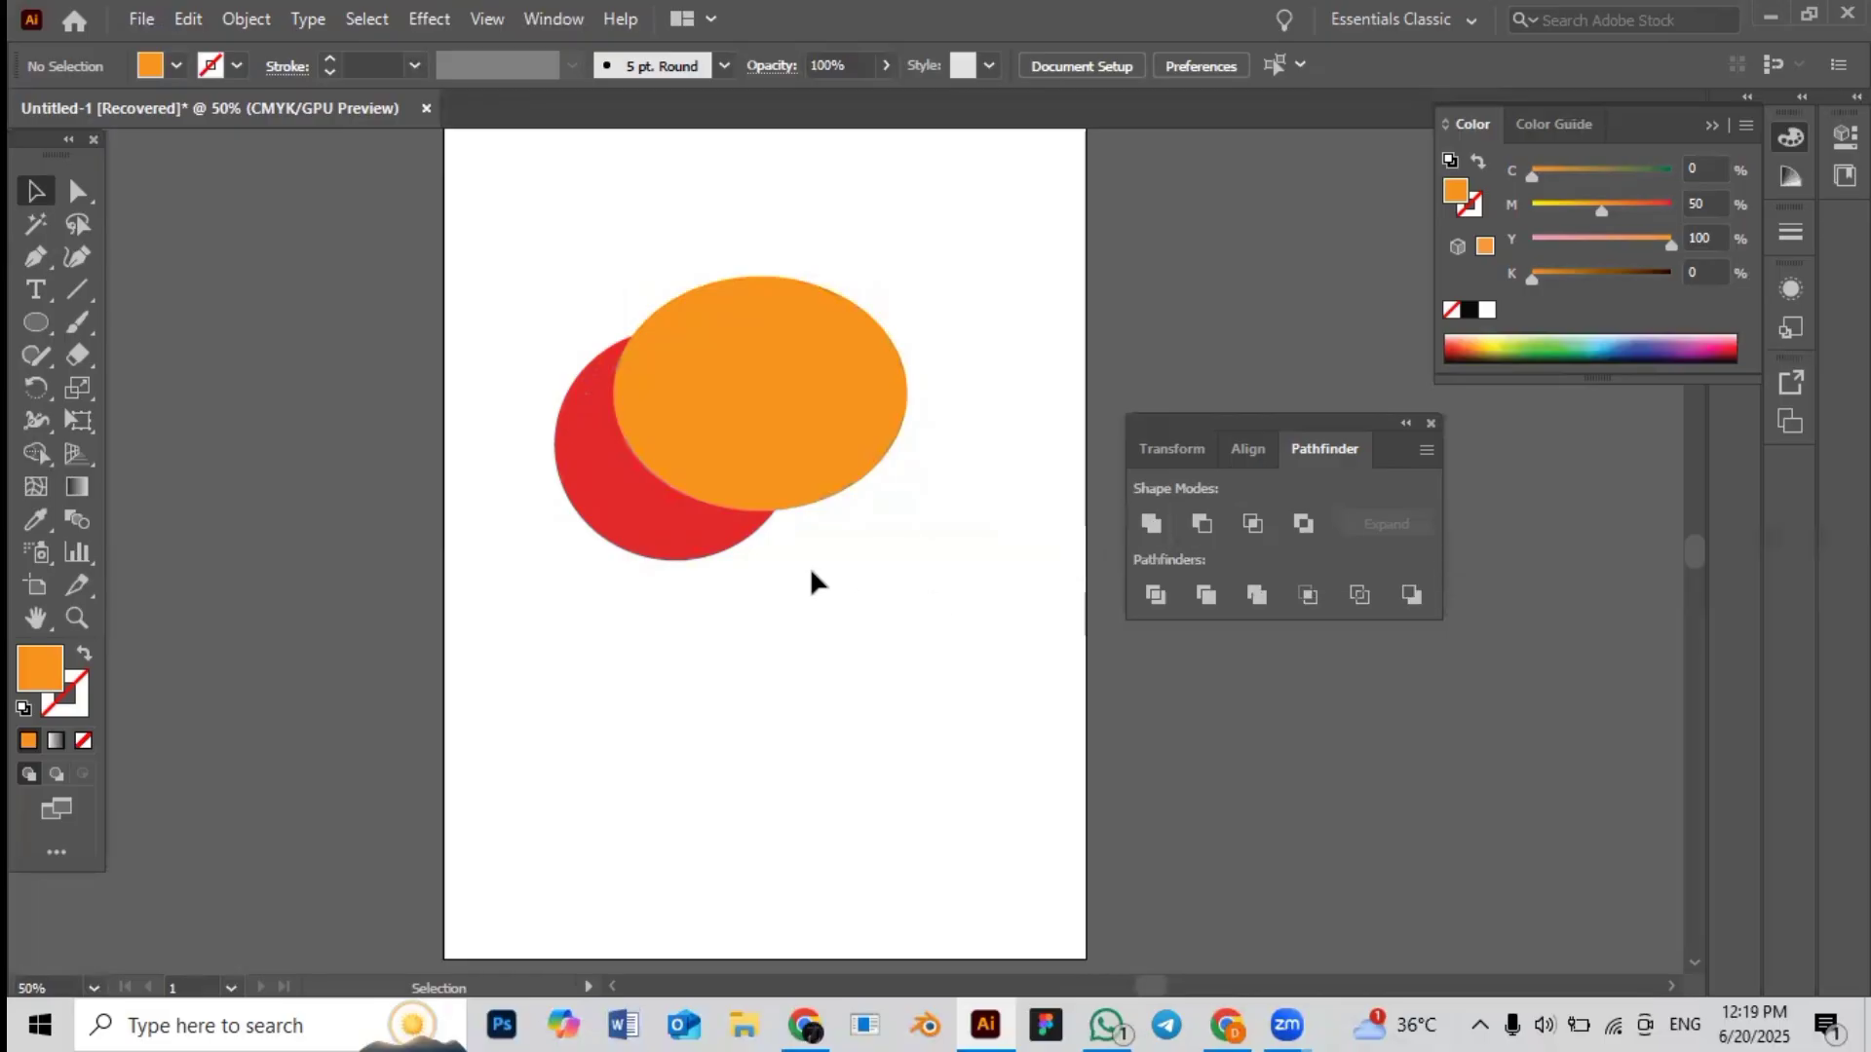
Subtract the orange ellipse from the red one with Pathfinder's Minus Front and undo the operation
{"action": "left_click_drag", "start_coordinate": [517, 278], "coordinate": [740, 458]}
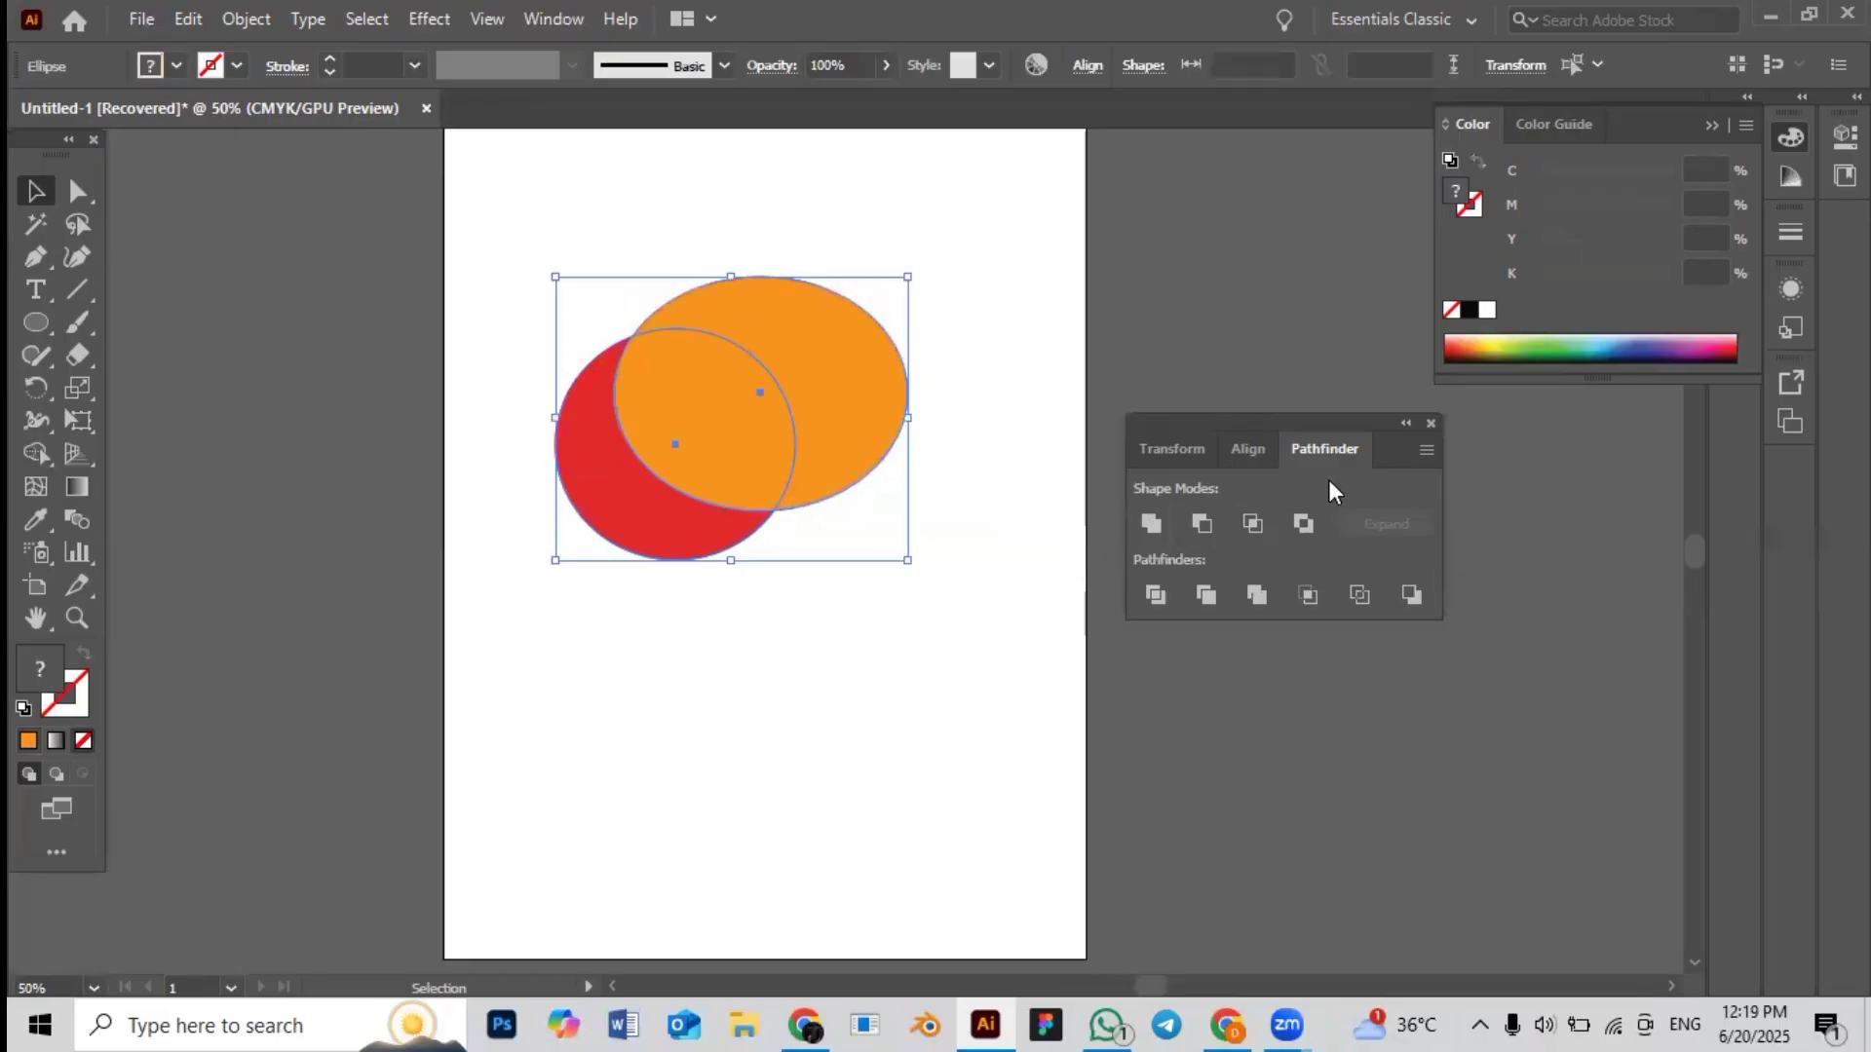
{"action": "left_click", "coordinate": [1199, 524]}
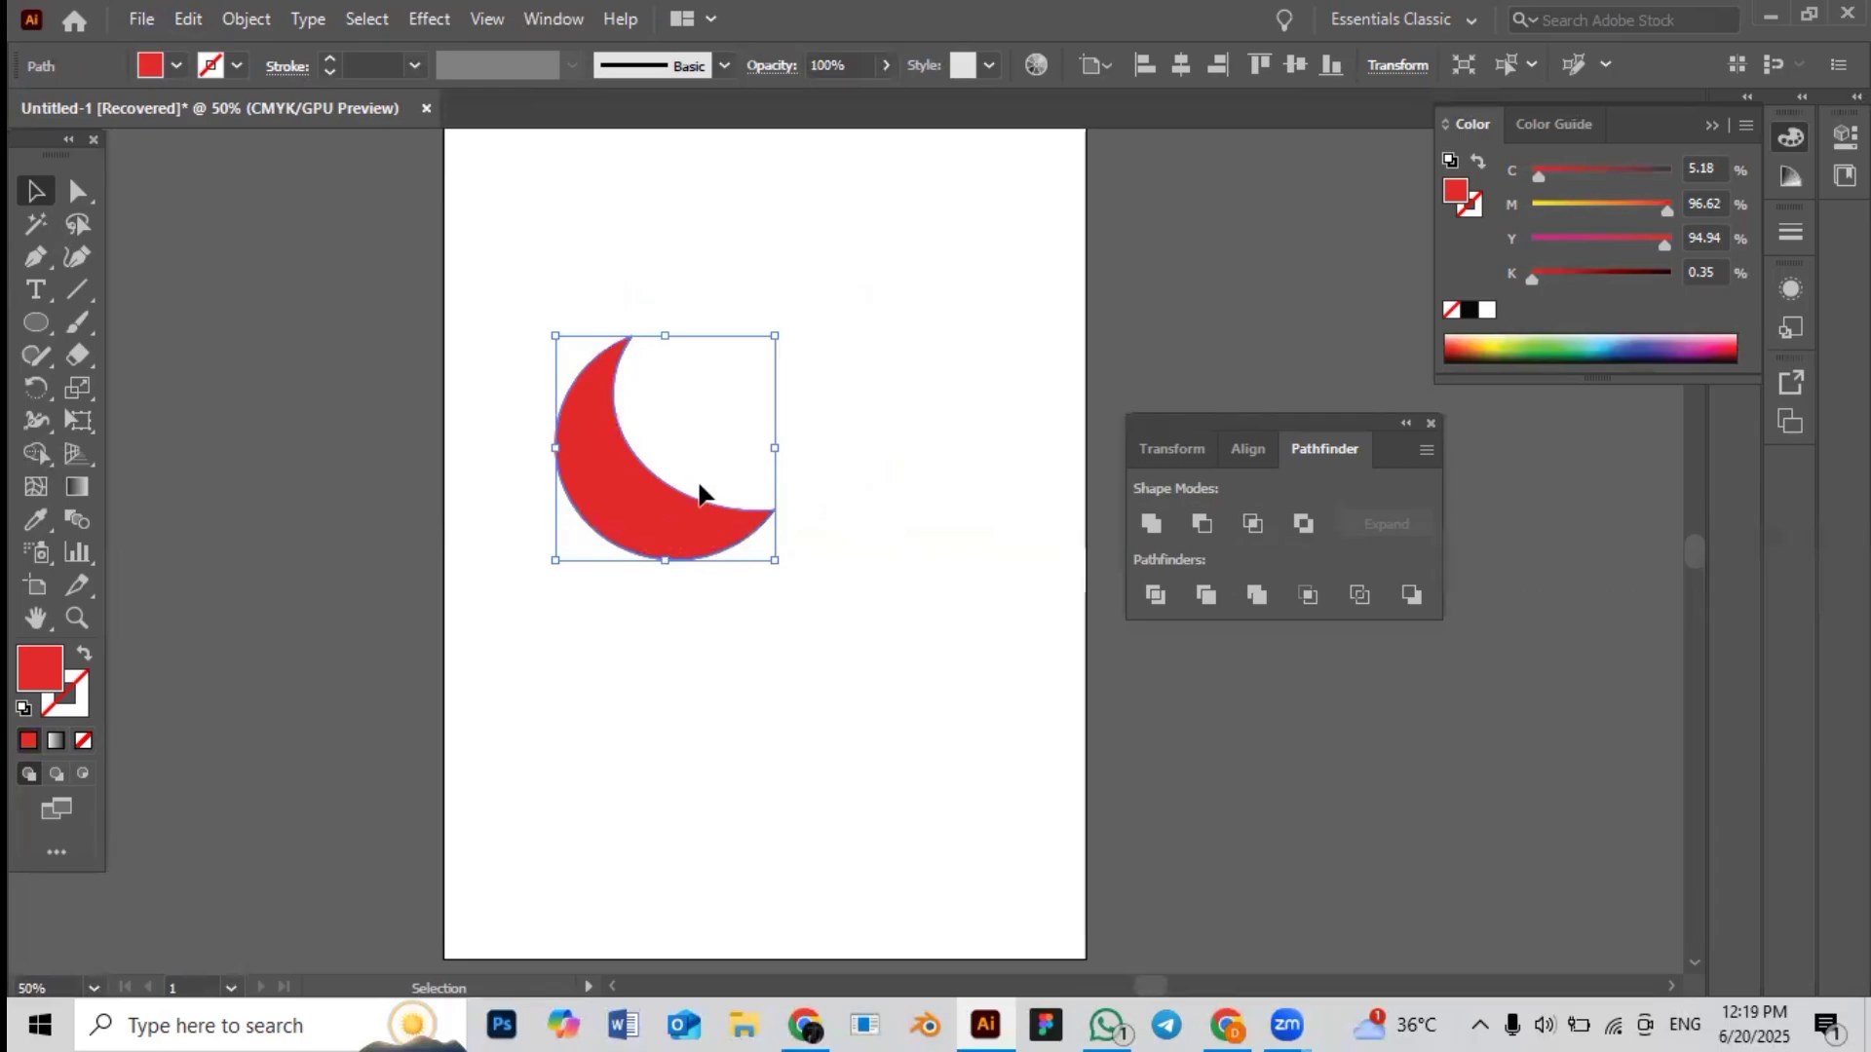
{"action": "key", "text": "ctrl+z"}
{"action": "key", "text": "ctrl+z"}
{"action": "left_click", "coordinate": [808, 585]}
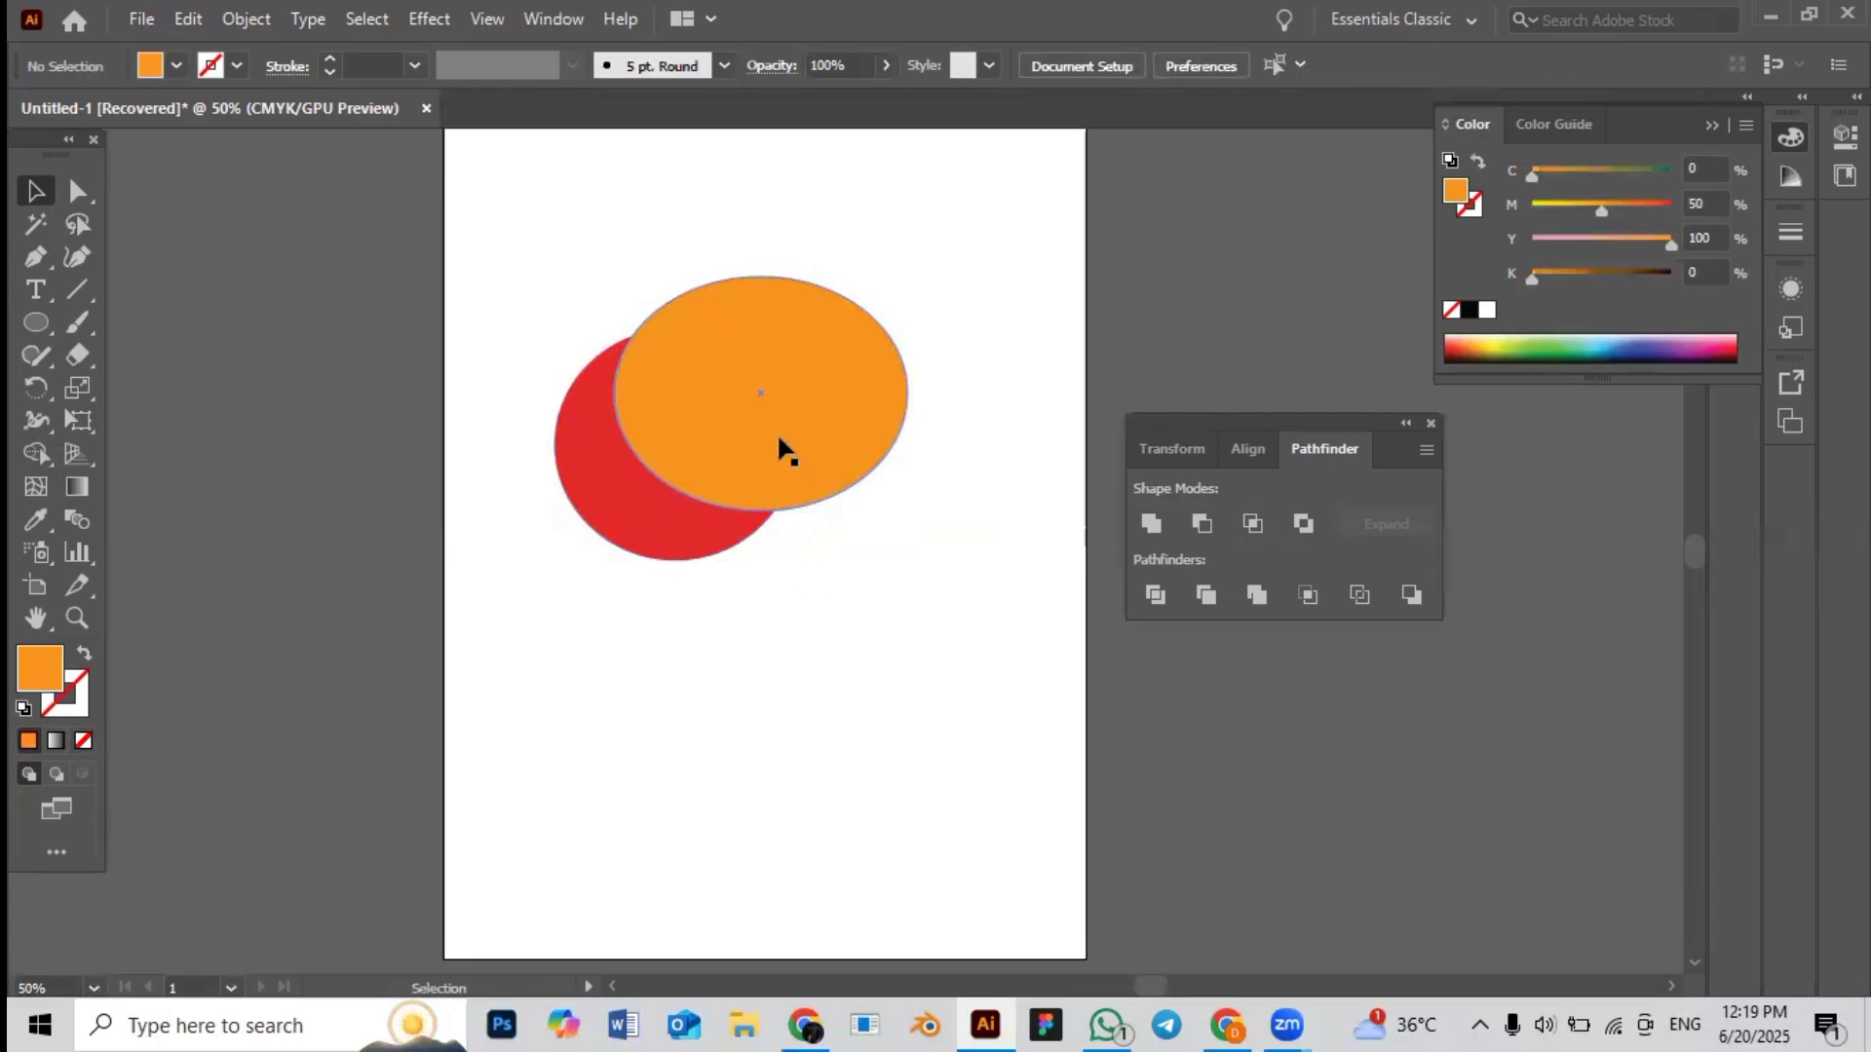
Nudge the orange ellipse slightly to the right and cut out the two ellipses' overlap with Pathfinder's Exclude
{"action": "left_click_drag", "start_coordinate": [760, 385], "coordinate": [768, 387]}
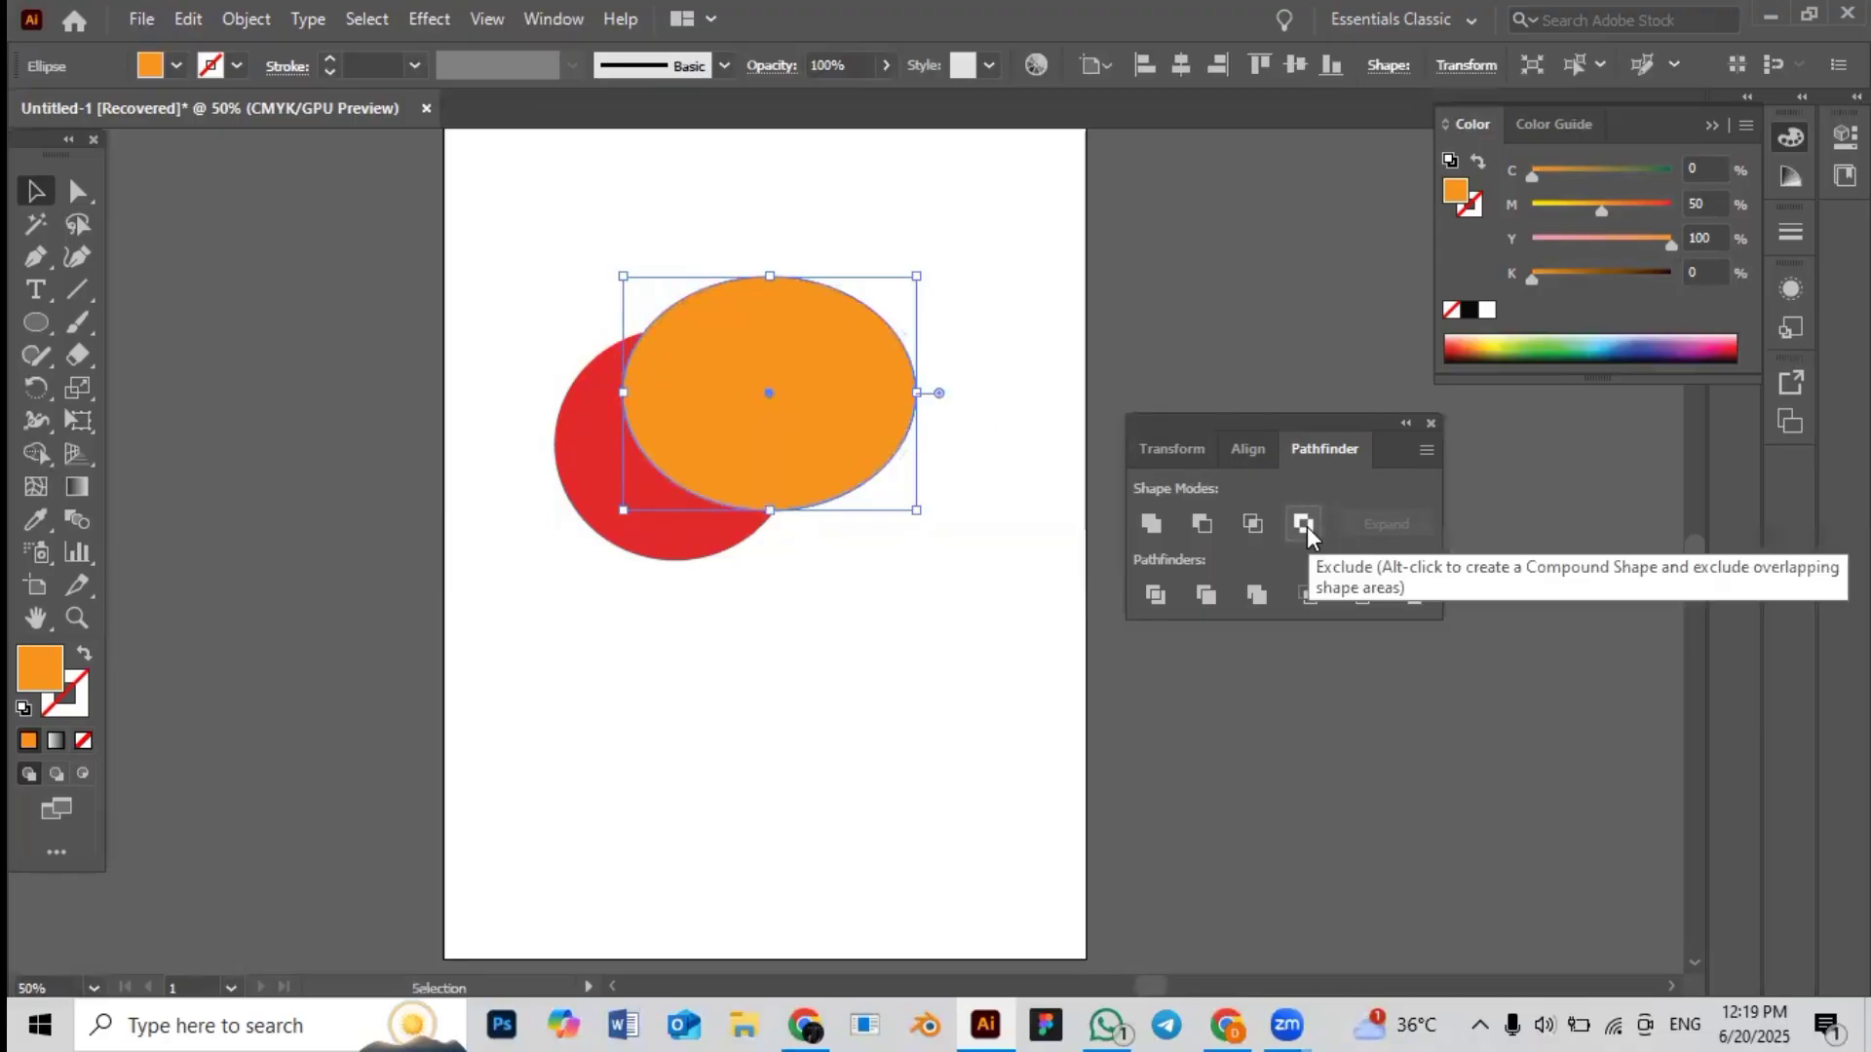
{"action": "left_click", "coordinate": [538, 341]}
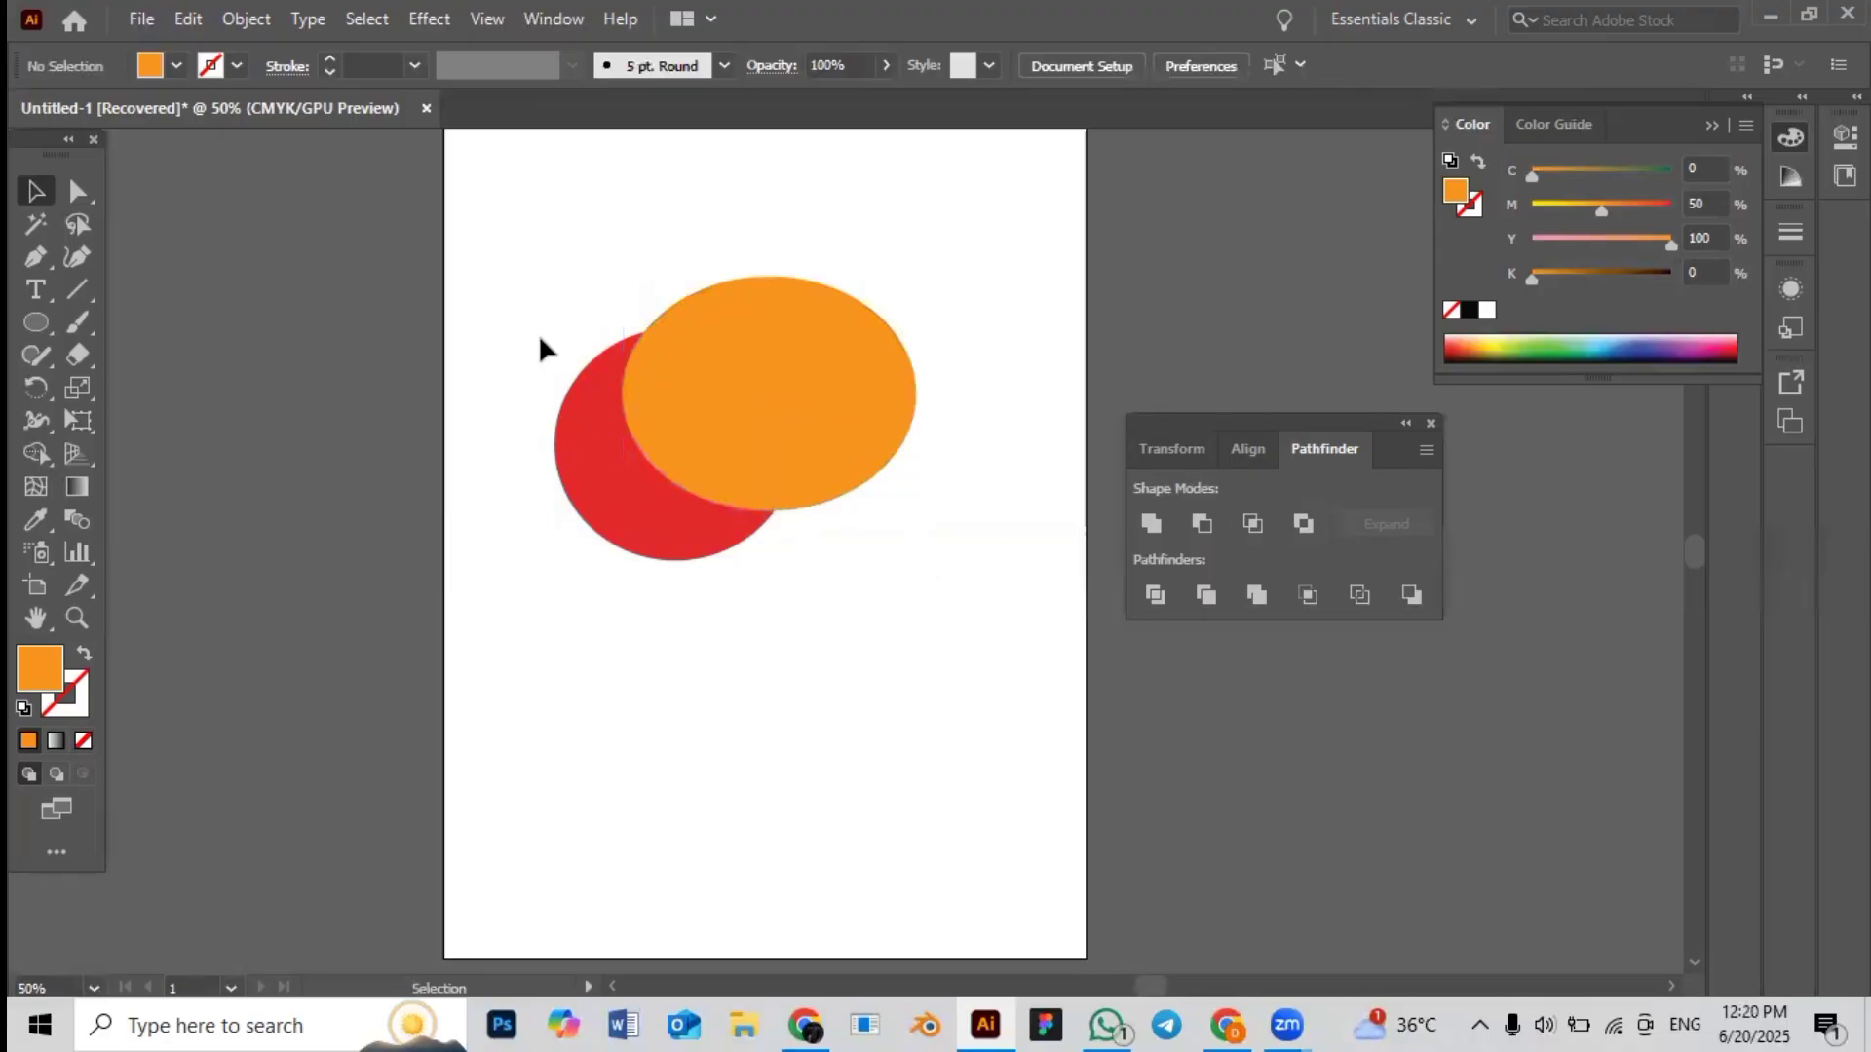
{"action": "left_click_drag", "start_coordinate": [522, 304], "coordinate": [673, 363]}
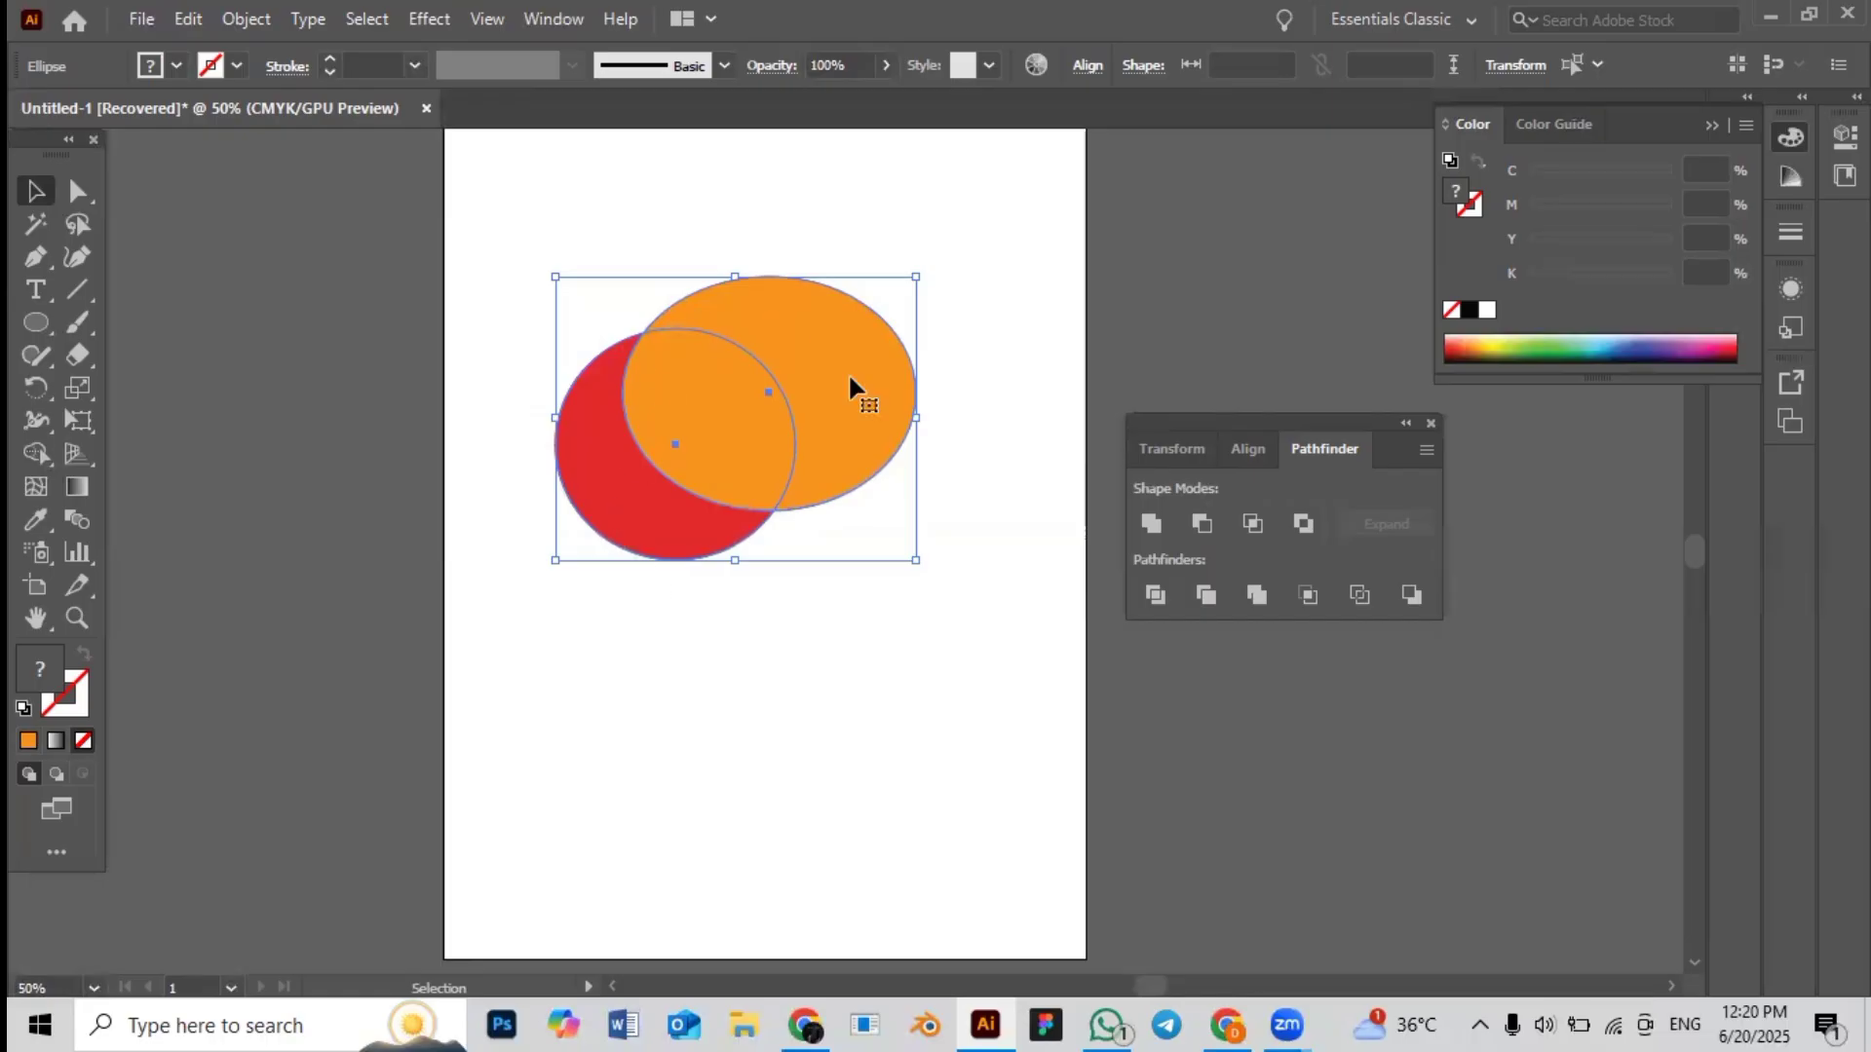
{"action": "left_click", "coordinate": [1304, 524]}
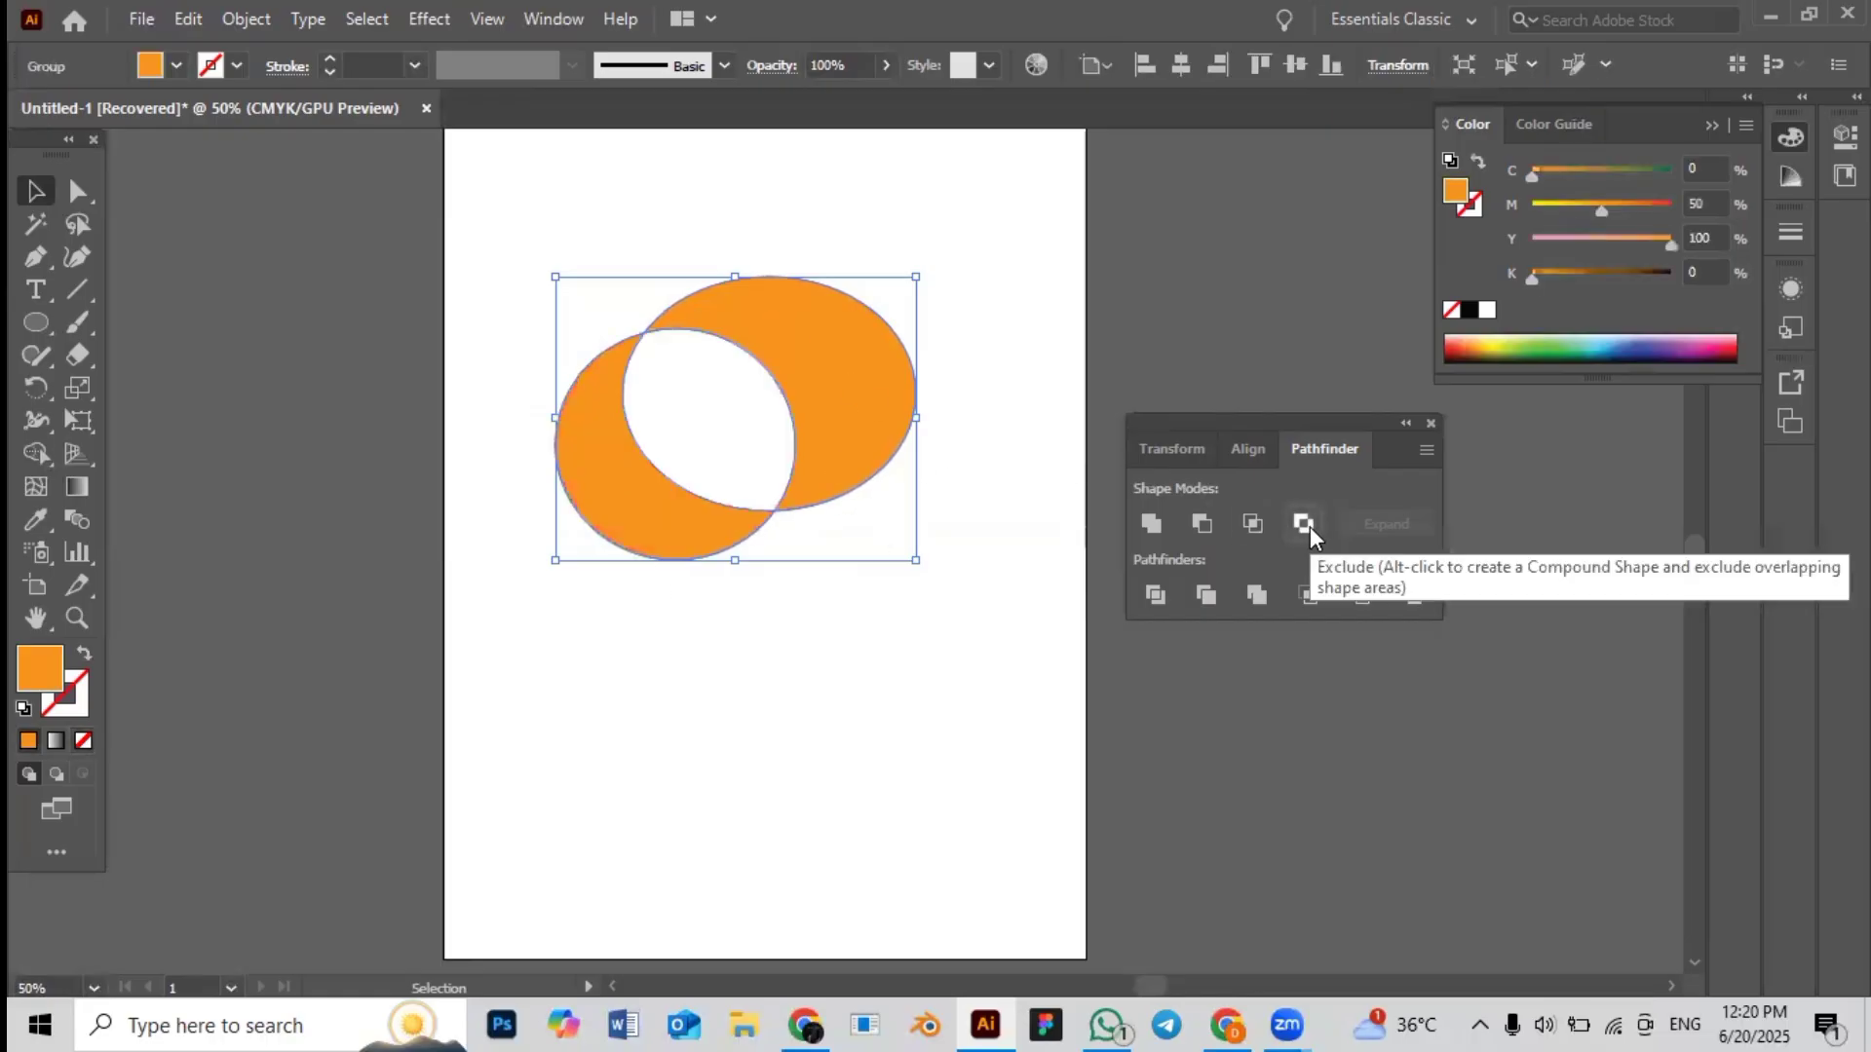
Delete the excluded ellipse group from the artboard
{"action": "left_click", "coordinate": [941, 656]}
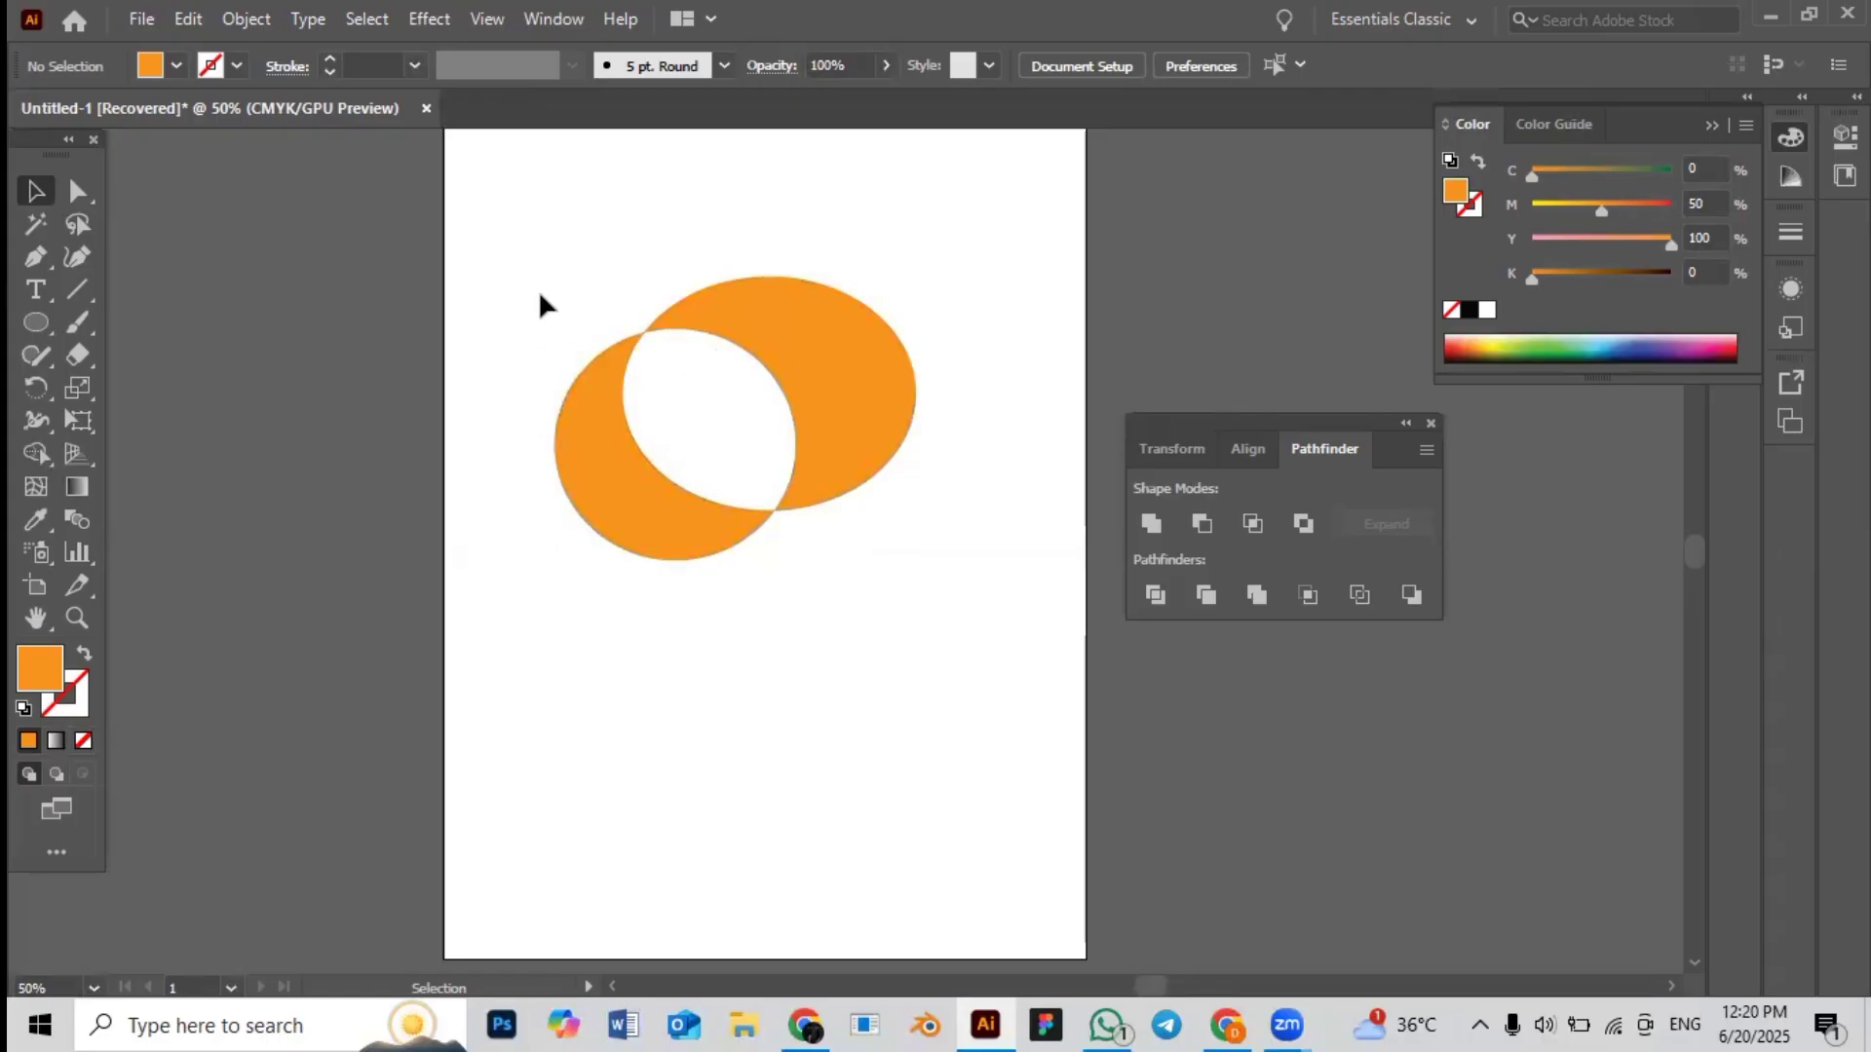
{"action": "left_click", "coordinate": [711, 503]}
{"action": "key", "text": "Delete"}
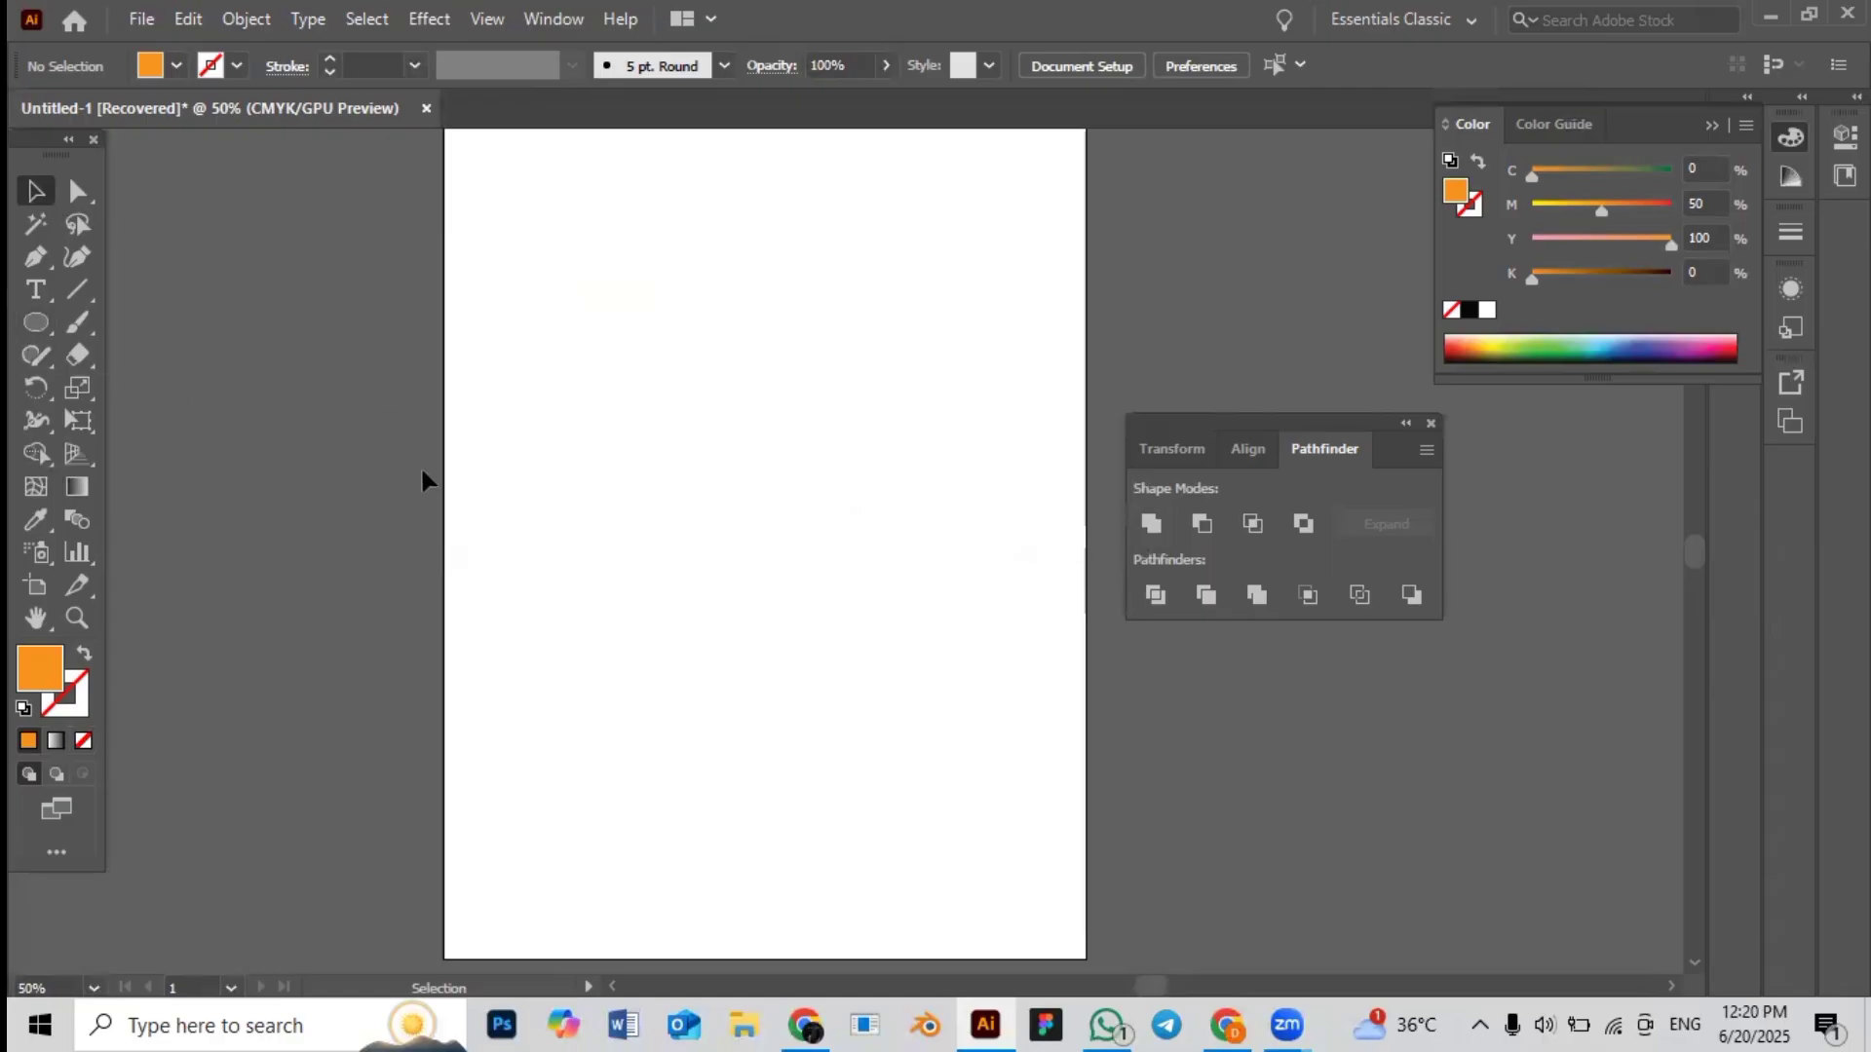
Draw a cluster of overlapping orange ellipses in varied sizes across the upper artboard so their outer edges form a cloud silhouette
{"action": "left_click", "coordinate": [35, 323]}
{"action": "left_click_drag", "start_coordinate": [526, 350], "coordinate": [693, 486]}
{"action": "left_click_drag", "start_coordinate": [547, 312], "coordinate": [699, 421]}
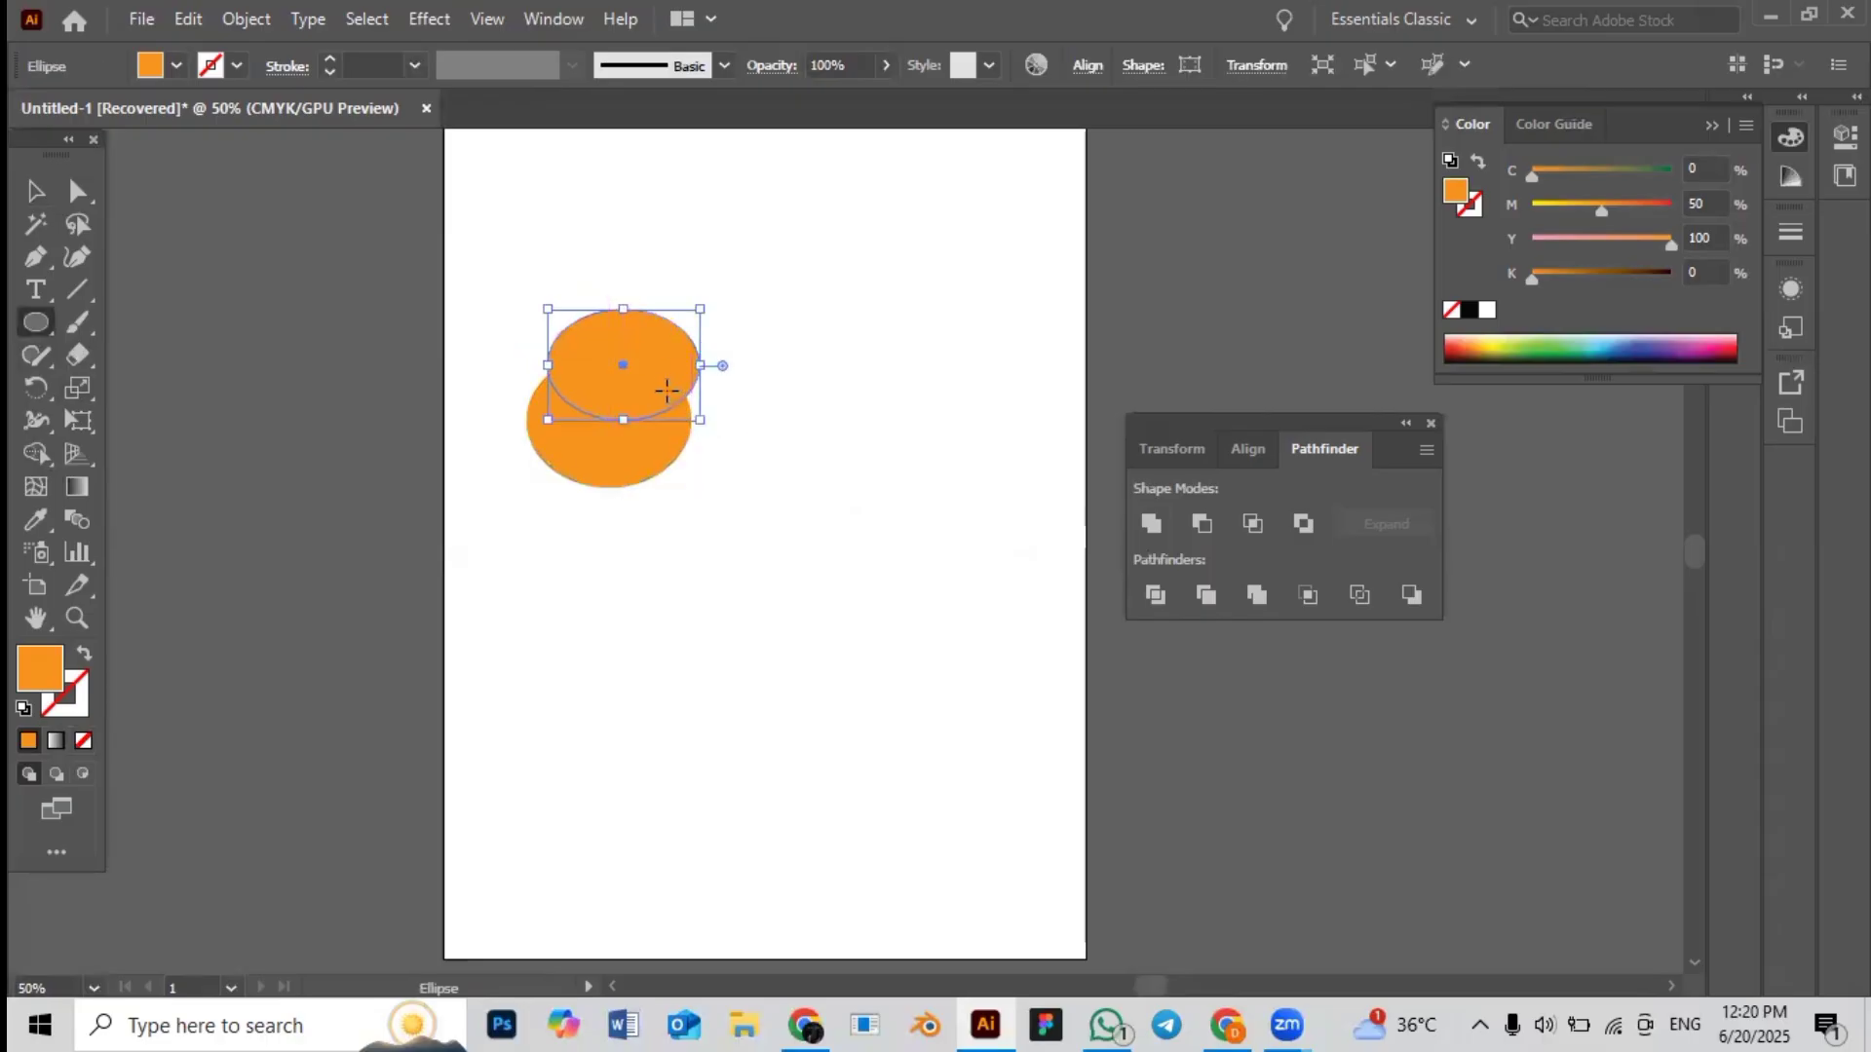
{"action": "left_click_drag", "start_coordinate": [645, 365], "coordinate": [907, 594]}
{"action": "left_click_drag", "start_coordinate": [623, 278], "coordinate": [795, 420]}
{"action": "left_click_drag", "start_coordinate": [778, 460], "coordinate": [933, 240]}
{"action": "left_click_drag", "start_coordinate": [835, 331], "coordinate": [1030, 479]}
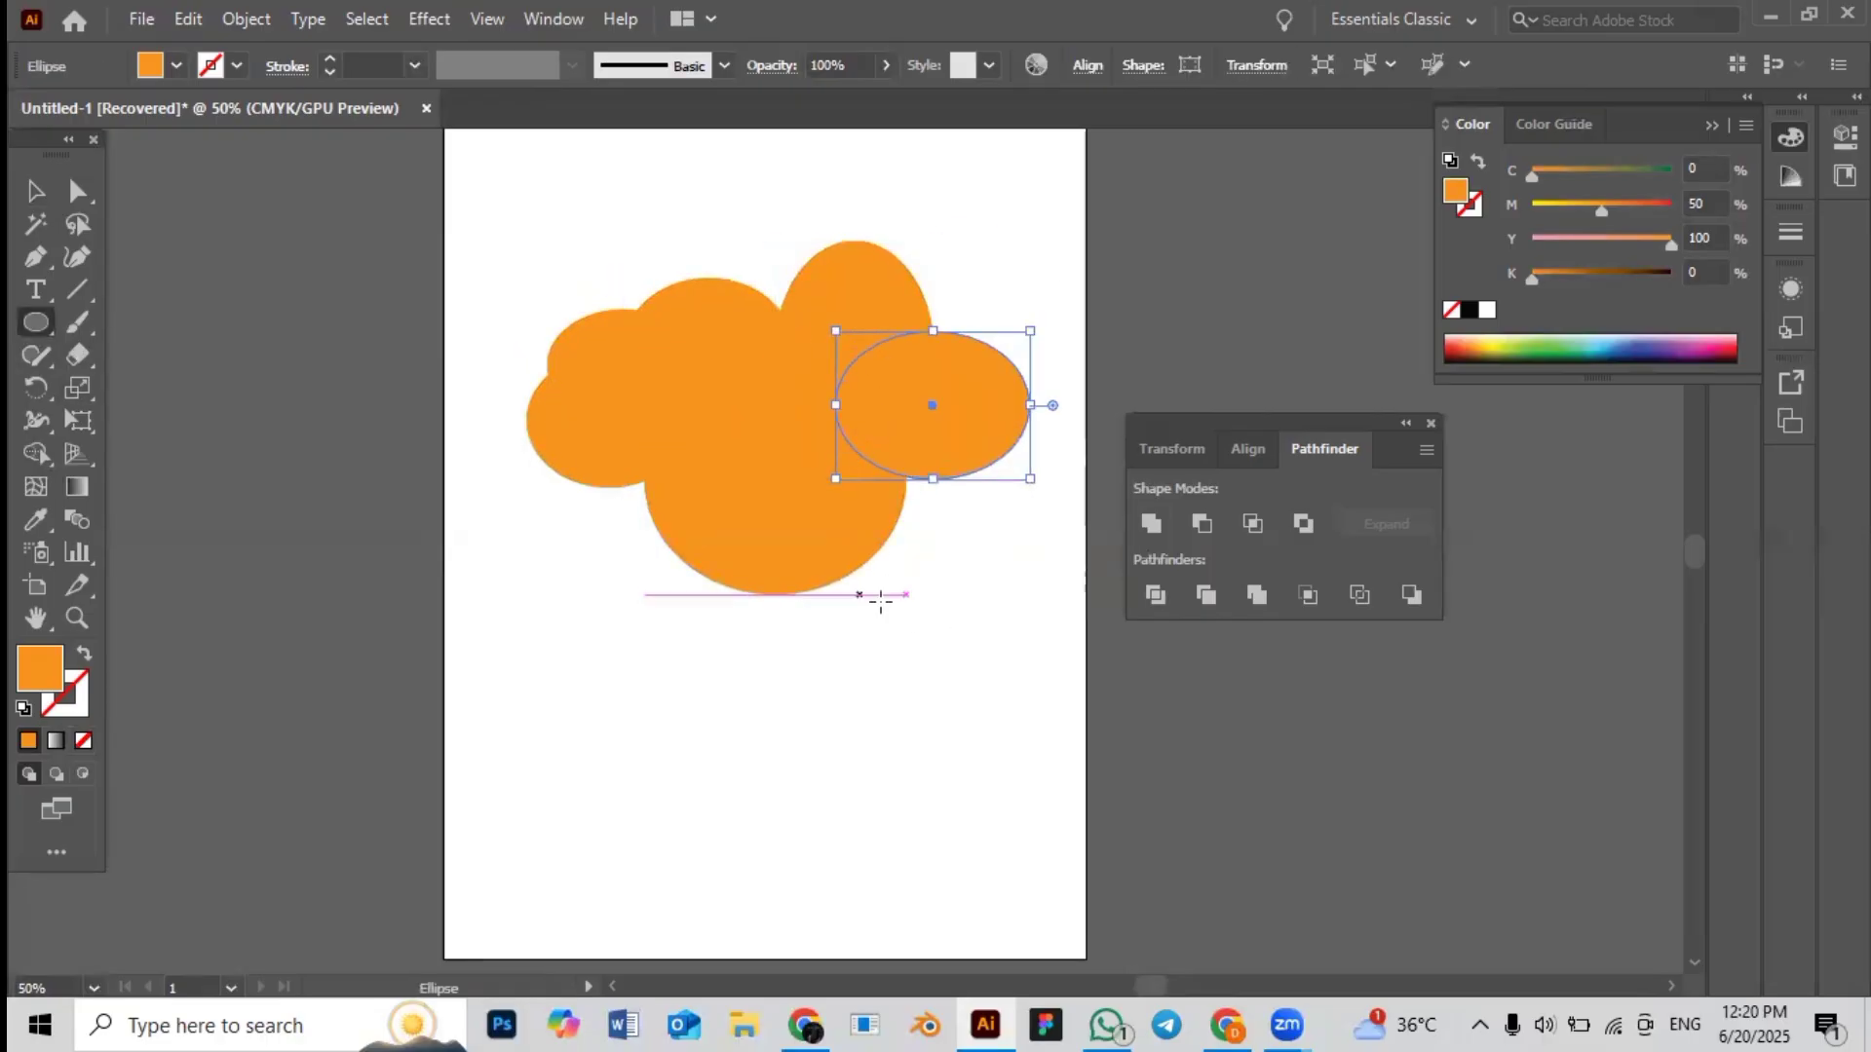
{"action": "left_click_drag", "start_coordinate": [858, 607], "coordinate": [1004, 426]}
{"action": "left_click_drag", "start_coordinate": [926, 539], "coordinate": [708, 636]}
{"action": "left_click_drag", "start_coordinate": [571, 563], "coordinate": [847, 580]}
{"action": "left_click_drag", "start_coordinate": [633, 507], "coordinate": [770, 692]}
{"action": "left_click_drag", "start_coordinate": [562, 488], "coordinate": [776, 634]}
{"action": "left_click_drag", "start_coordinate": [493, 426], "coordinate": [727, 662]}
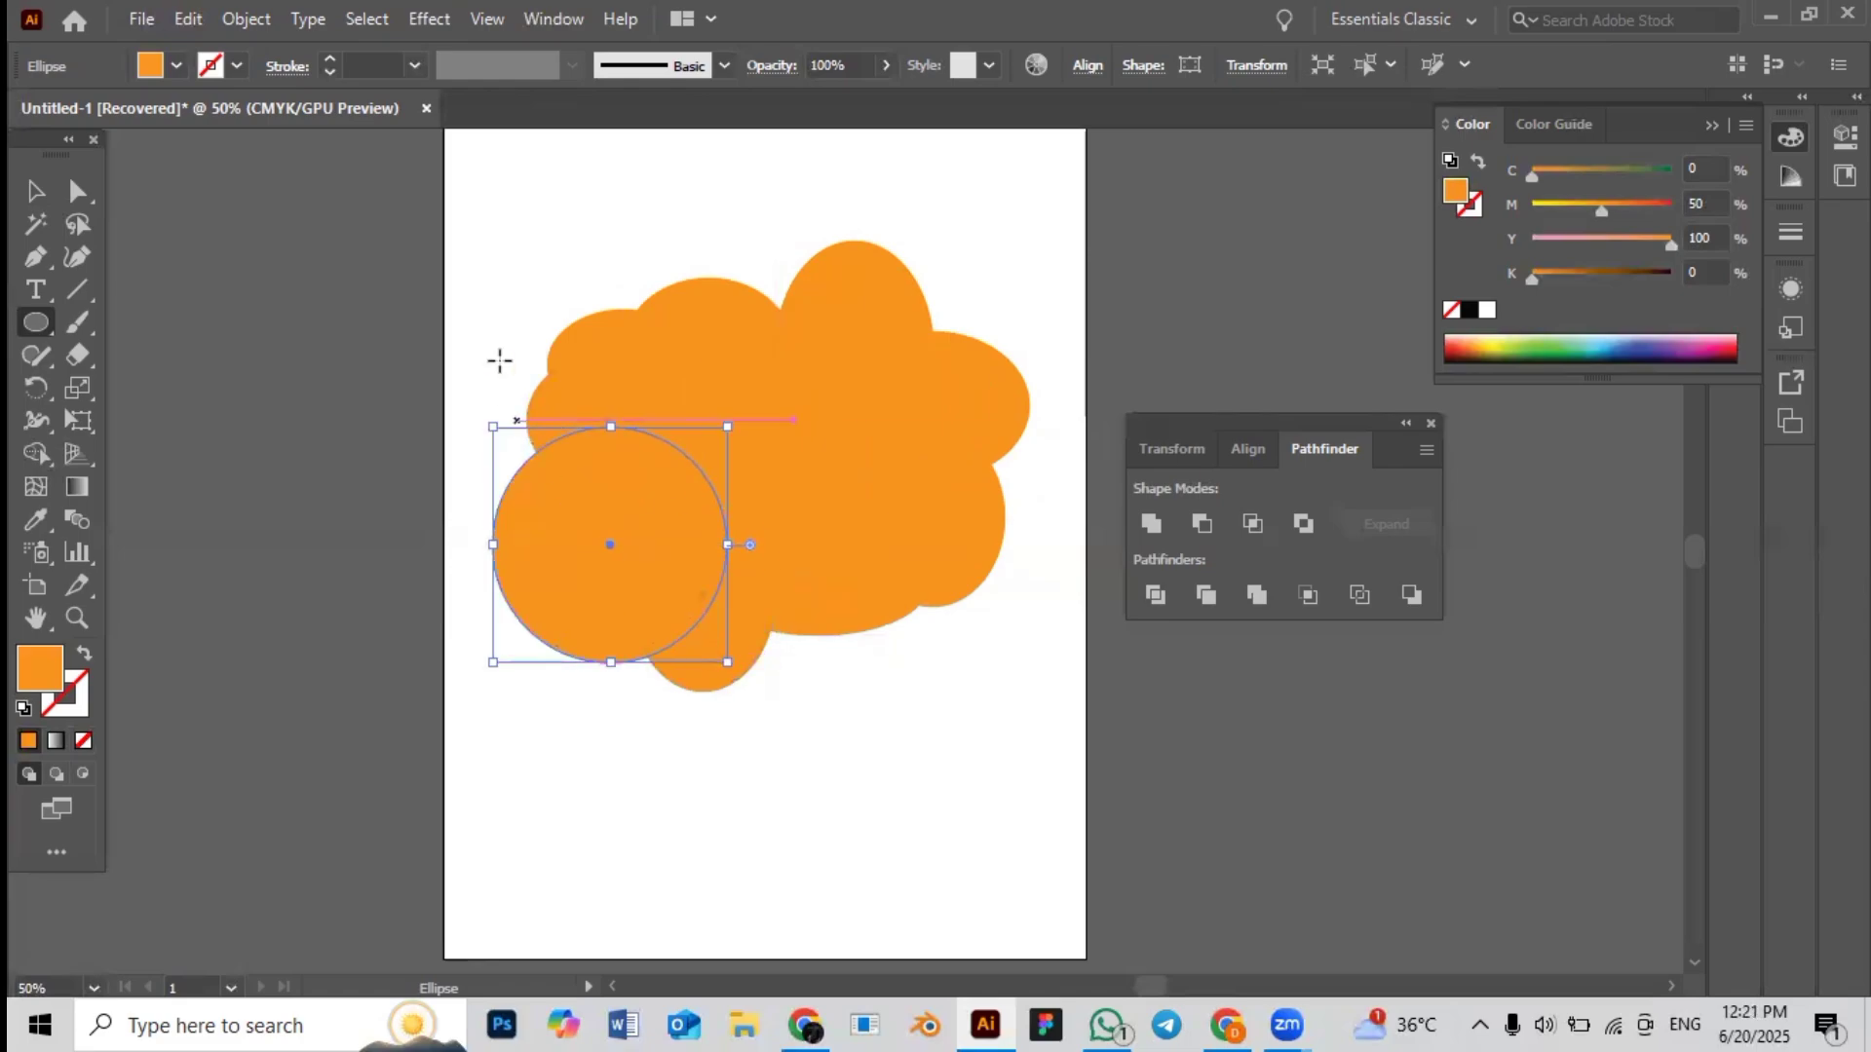
{"action": "left_click_drag", "start_coordinate": [493, 352], "coordinate": [727, 518]}
{"action": "left_click_drag", "start_coordinate": [769, 580], "coordinate": [919, 670]}
{"action": "left_click_drag", "start_coordinate": [902, 571], "coordinate": [1019, 649]}
{"action": "left_click_drag", "start_coordinate": [735, 620], "coordinate": [845, 684]}
{"action": "left_click_drag", "start_coordinate": [971, 497], "coordinate": [1043, 582]}
{"action": "left_click_drag", "start_coordinate": [915, 419], "coordinate": [1032, 466]}
{"action": "mouse_move", "coordinate": [730, 241]}
{"action": "left_mouse_down"}
{"action": "mouse_move", "coordinate": [836, 347]}
{"action": "mouse_move", "coordinate": [1061, 366]}
{"action": "left_mouse_up"}
{"action": "mouse_move", "coordinate": [928, 418]}
{"action": "left_mouse_down"}
{"action": "mouse_move", "coordinate": [1077, 502]}
{"action": "mouse_move", "coordinate": [1061, 596]}
{"action": "left_mouse_up"}
{"action": "left_click_drag", "start_coordinate": [972, 365], "coordinate": [1098, 457]}
{"action": "left_click_drag", "start_coordinate": [860, 263], "coordinate": [1005, 339]}
{"action": "left_click_drag", "start_coordinate": [979, 295], "coordinate": [1135, 421]}
{"action": "left_click_drag", "start_coordinate": [960, 442], "coordinate": [1087, 569]}
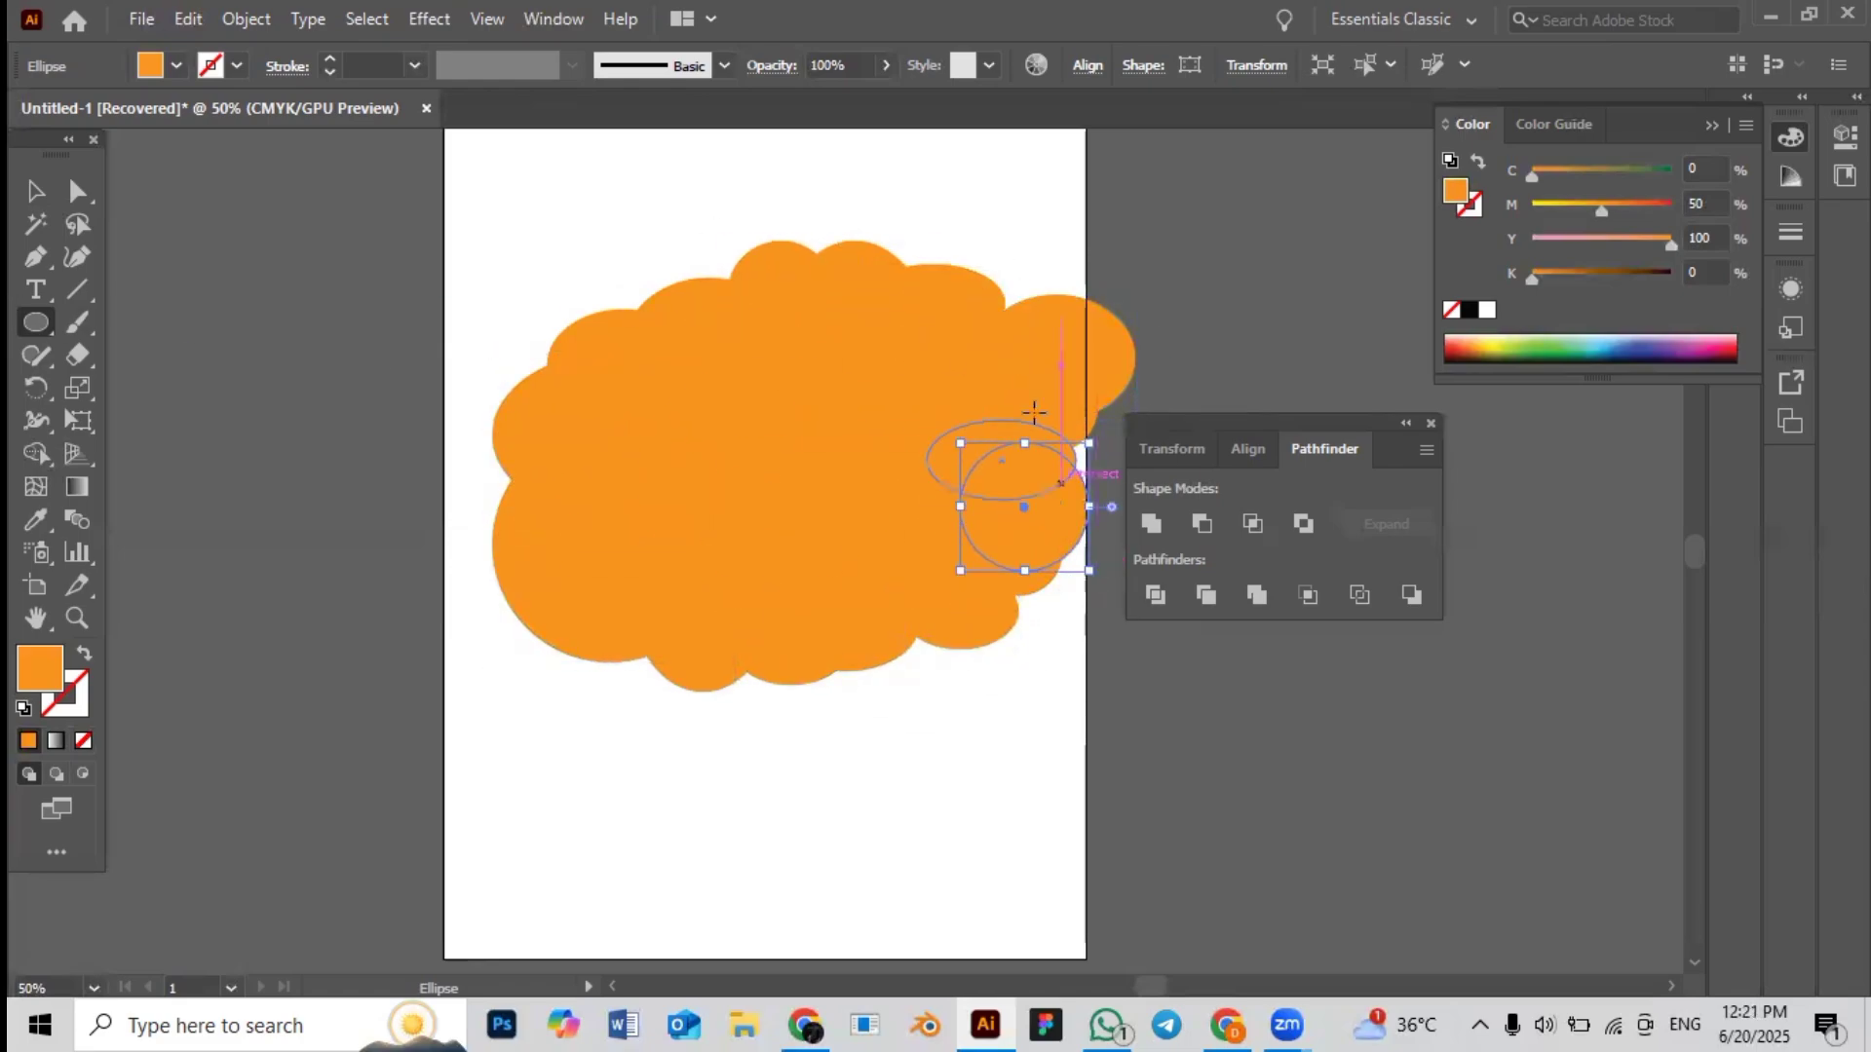
{"action": "left_click_drag", "start_coordinate": [1029, 392], "coordinate": [1116, 479]}
Move the Pathfinder panel away from the artwork and scale all the ellipses down together proportionally to fit within the artboard
{"action": "left_click", "coordinate": [36, 191]}
{"action": "left_click_drag", "start_coordinate": [1175, 424], "coordinate": [1259, 408]}
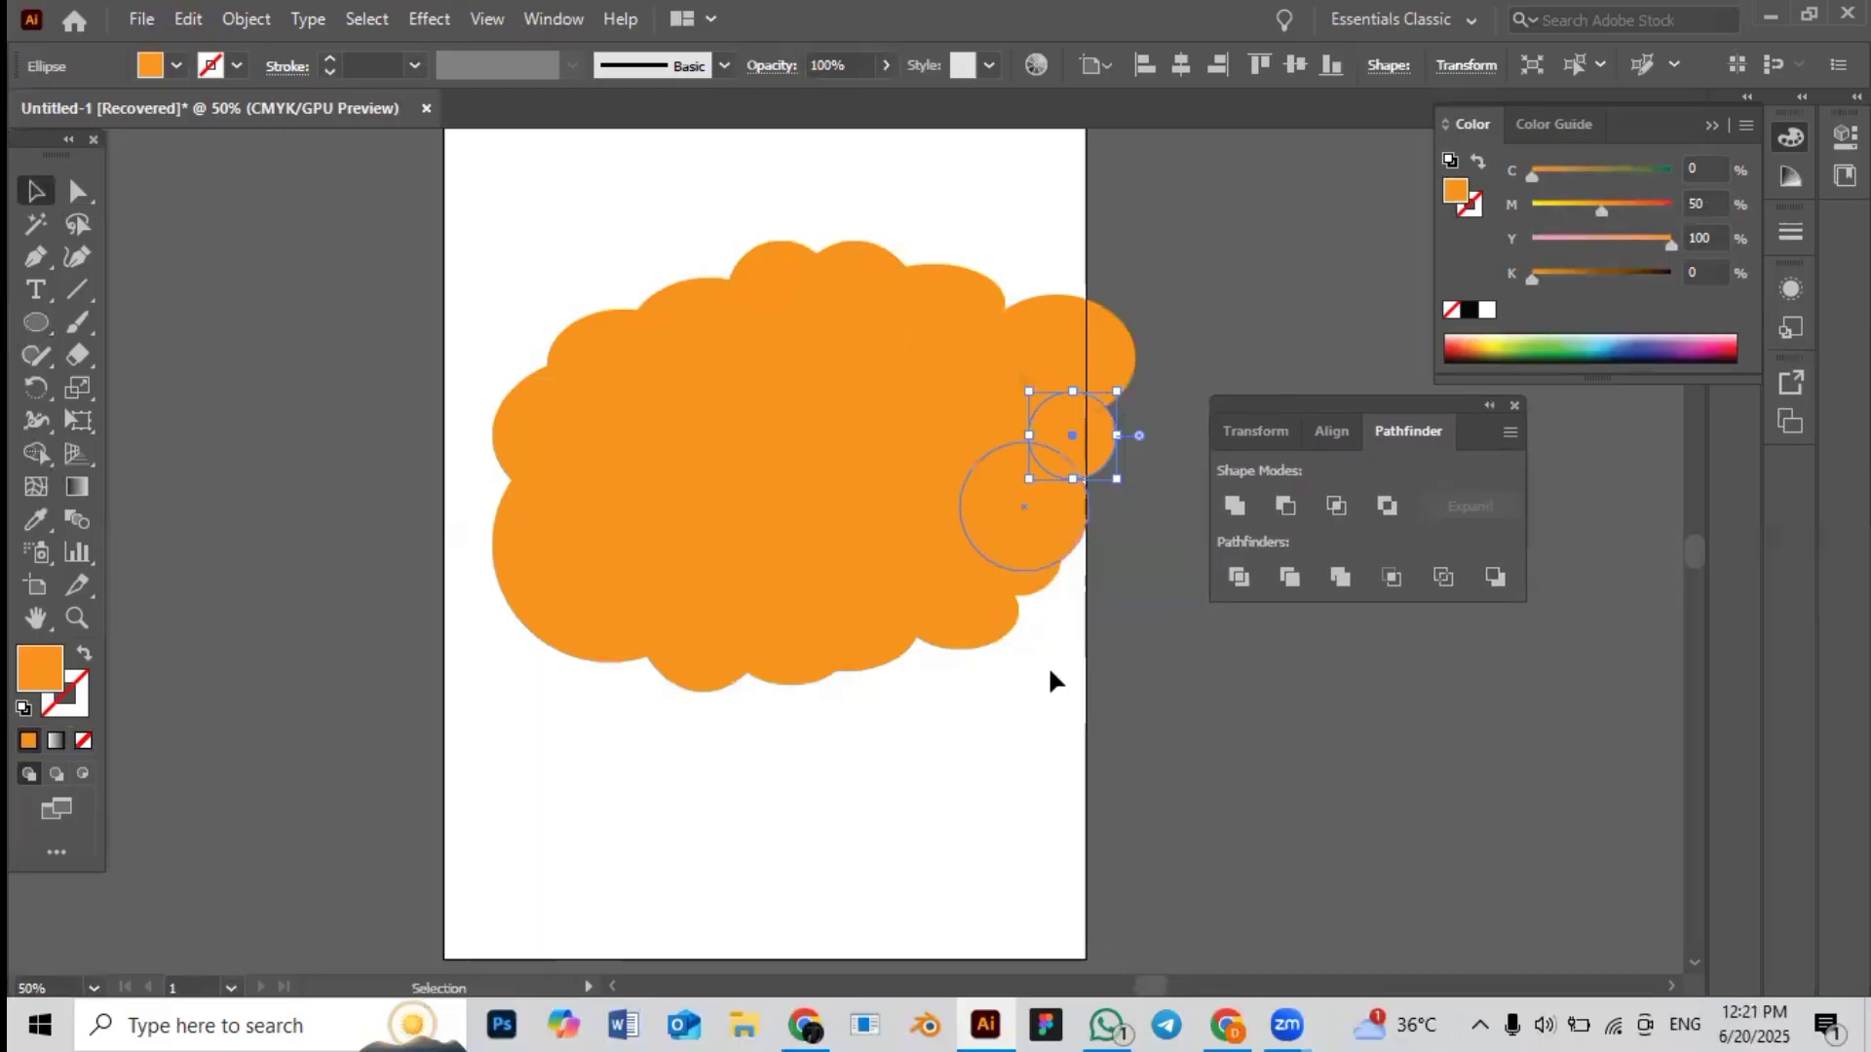
{"action": "left_click", "coordinate": [1038, 682]}
{"action": "left_click_drag", "start_coordinate": [977, 639], "coordinate": [908, 642]}
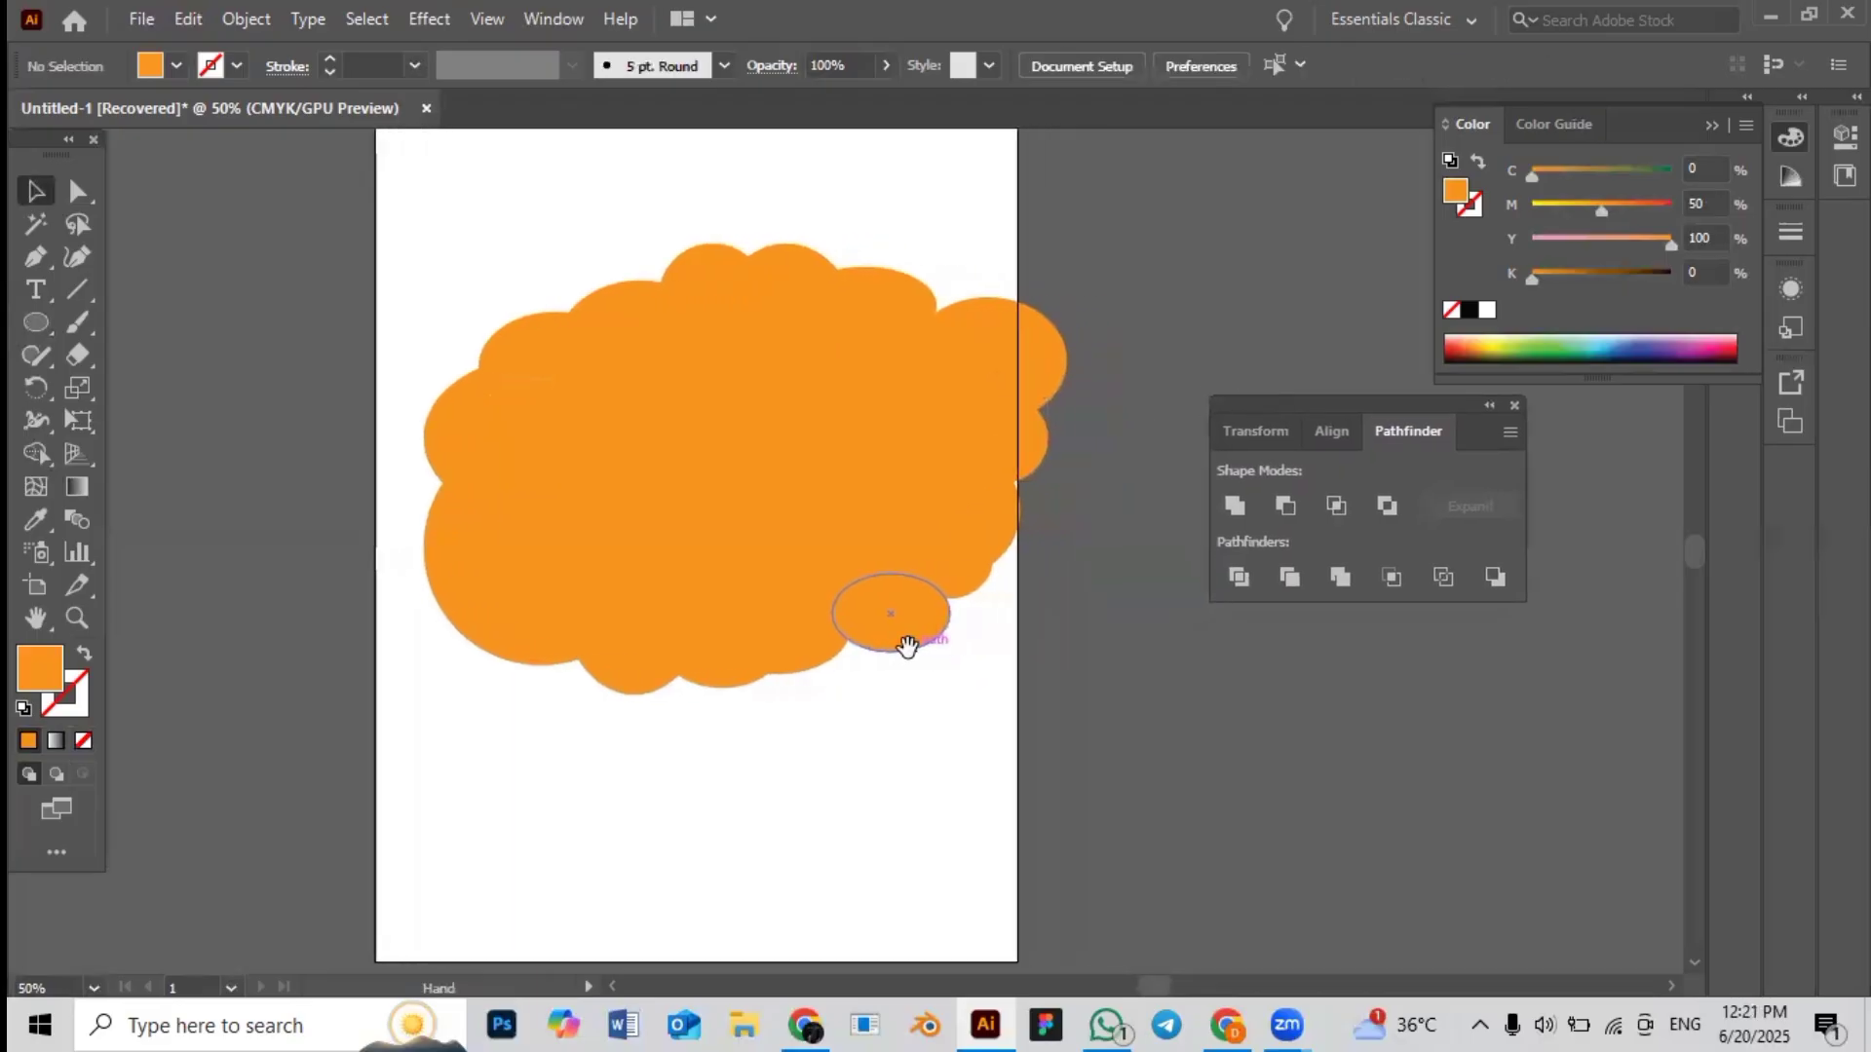
{"action": "left_click_drag", "start_coordinate": [340, 272], "coordinate": [1225, 784]}
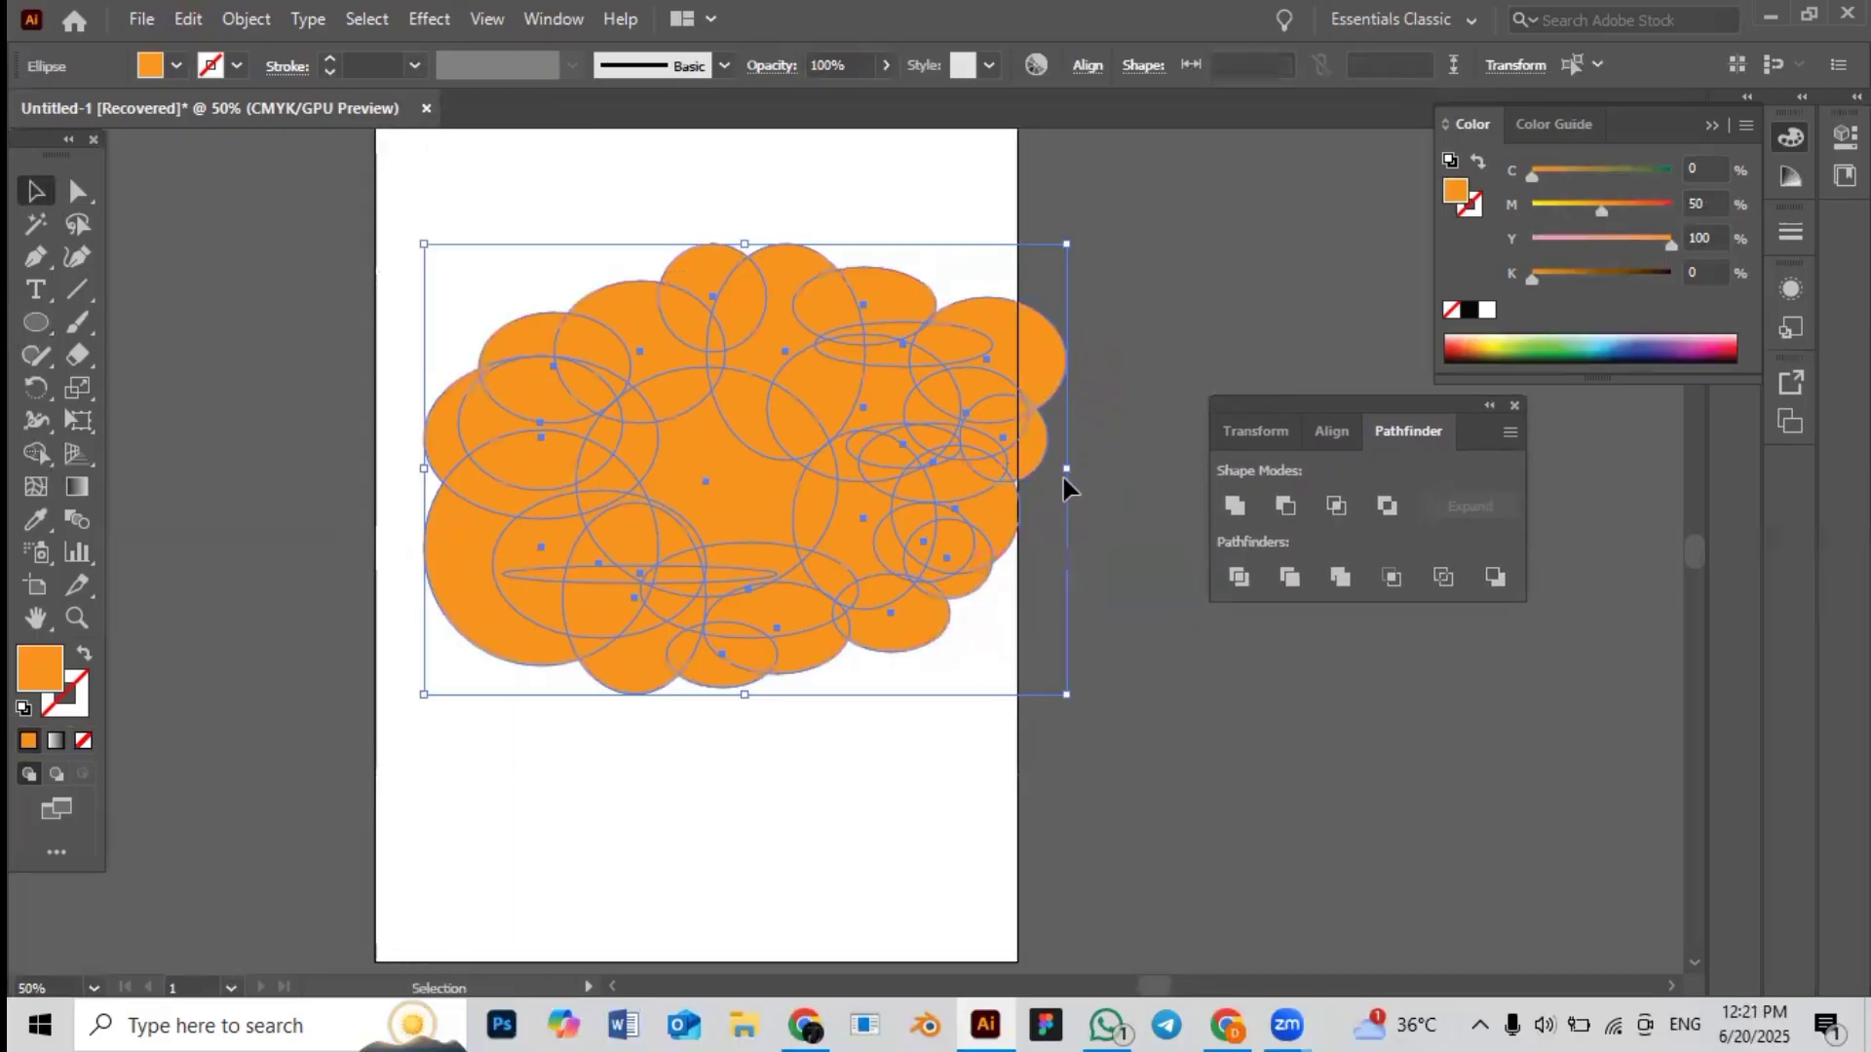
{"action": "left_click_drag", "start_coordinate": [1062, 469], "coordinate": [990, 487]}
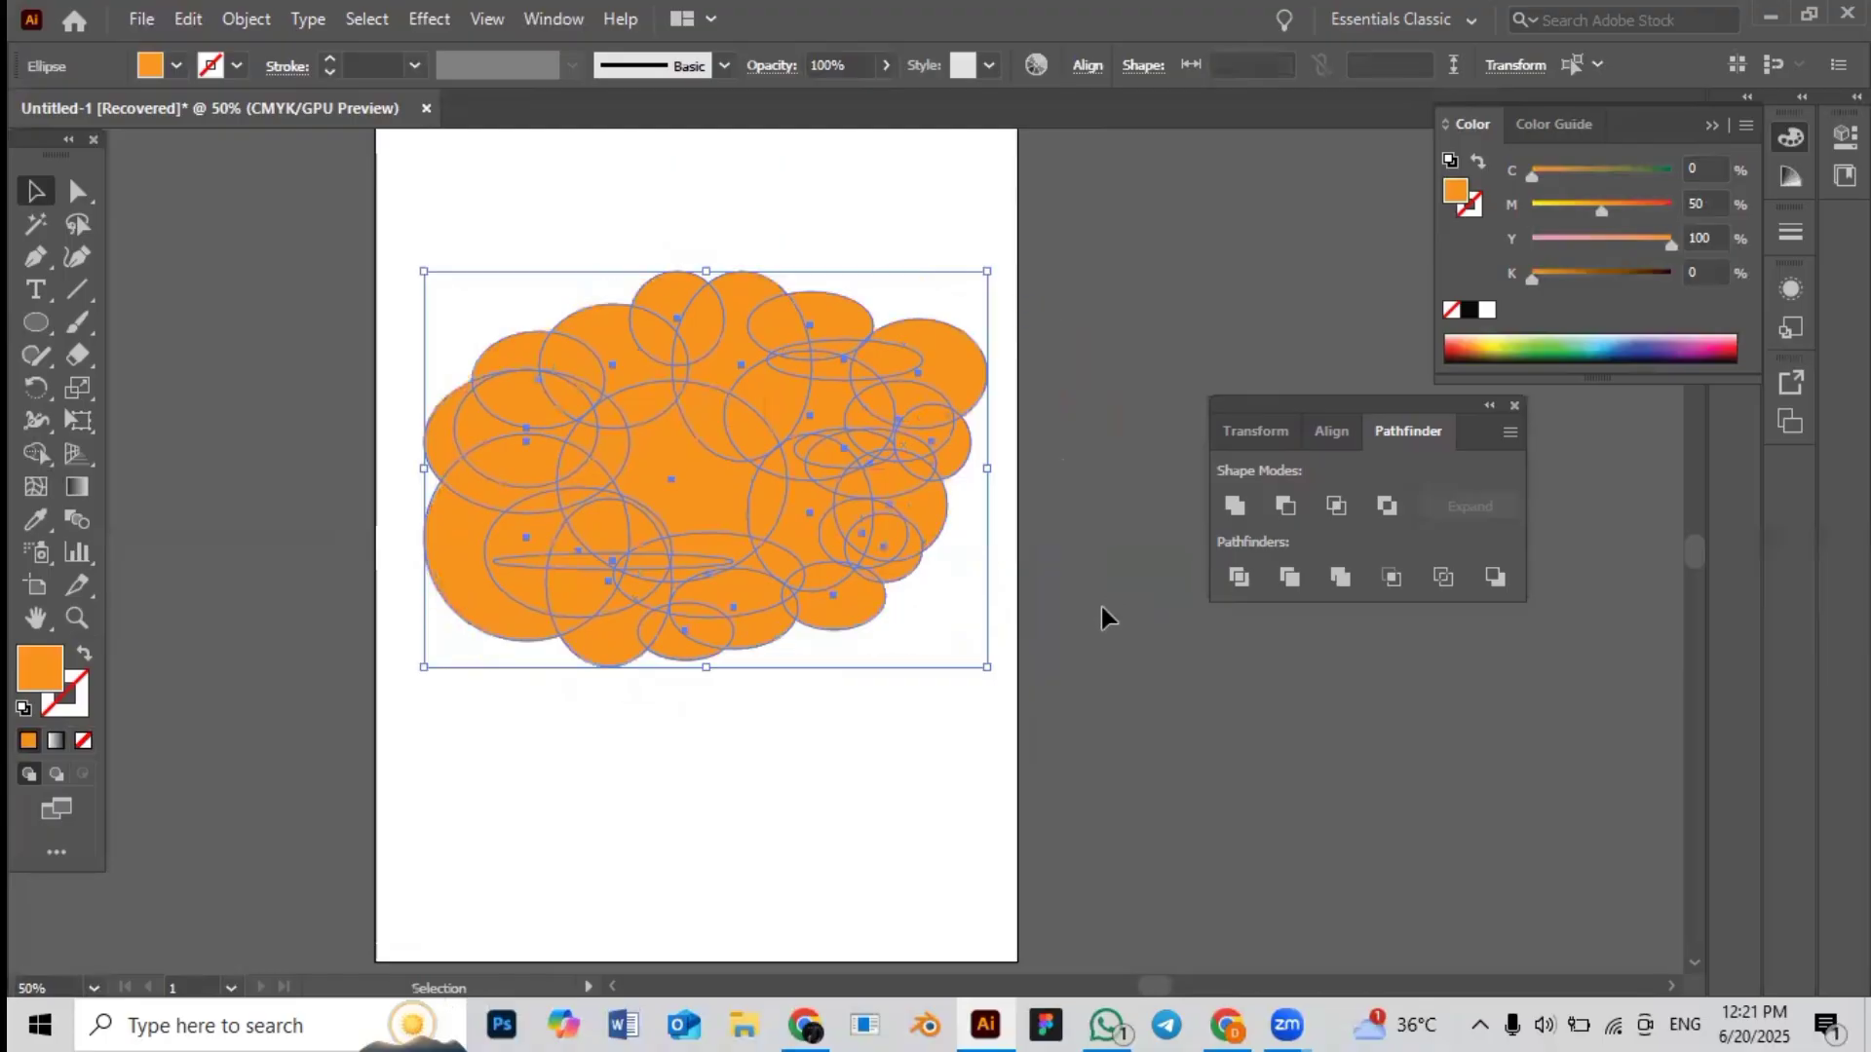
{"action": "left_click", "coordinate": [1101, 606]}
Merge all the ellipses into a single cloud shape with Pathfinder's Unite
{"action": "left_click_drag", "start_coordinate": [365, 316], "coordinate": [1072, 744]}
{"action": "left_click", "coordinate": [1234, 505]}
{"action": "left_click", "coordinate": [951, 723]}
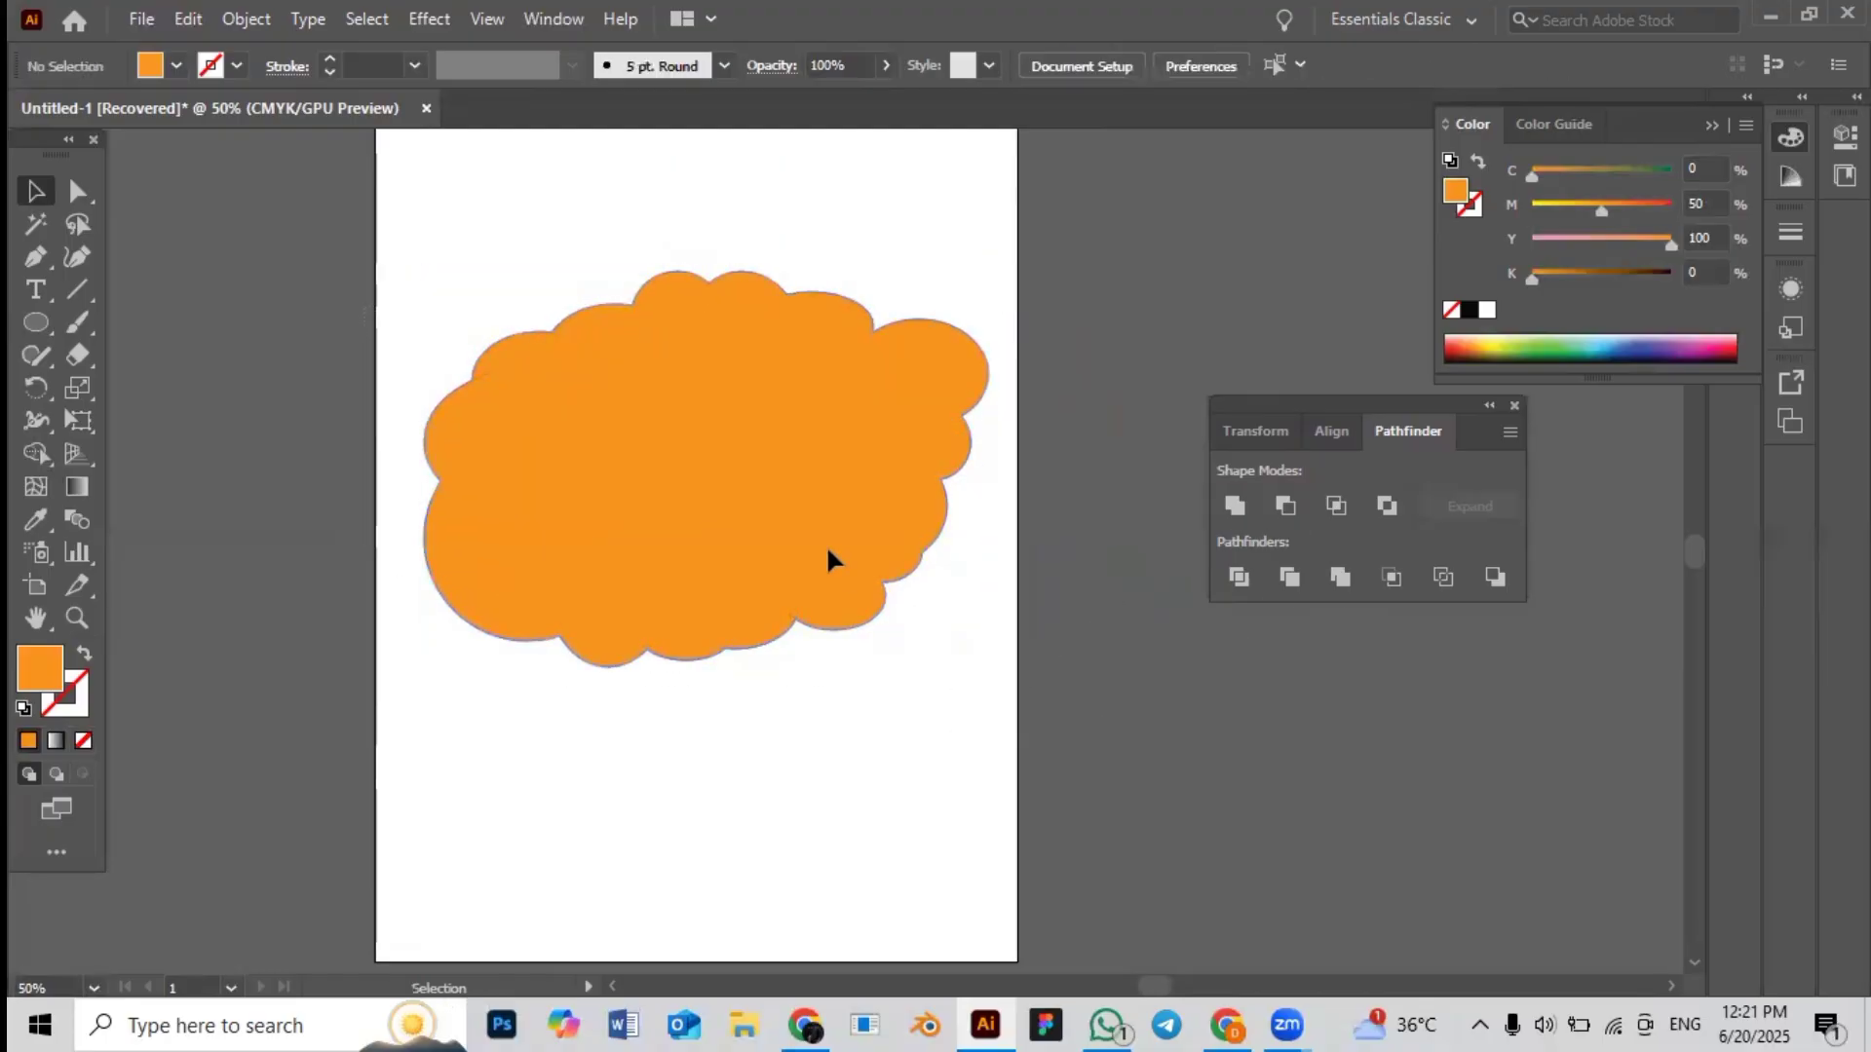
Fill the merged cloud with the cyan swatch (C 100) and squash it vertically into a flatter shape
{"action": "left_click", "coordinate": [822, 547]}
{"action": "left_click", "coordinate": [177, 65]}
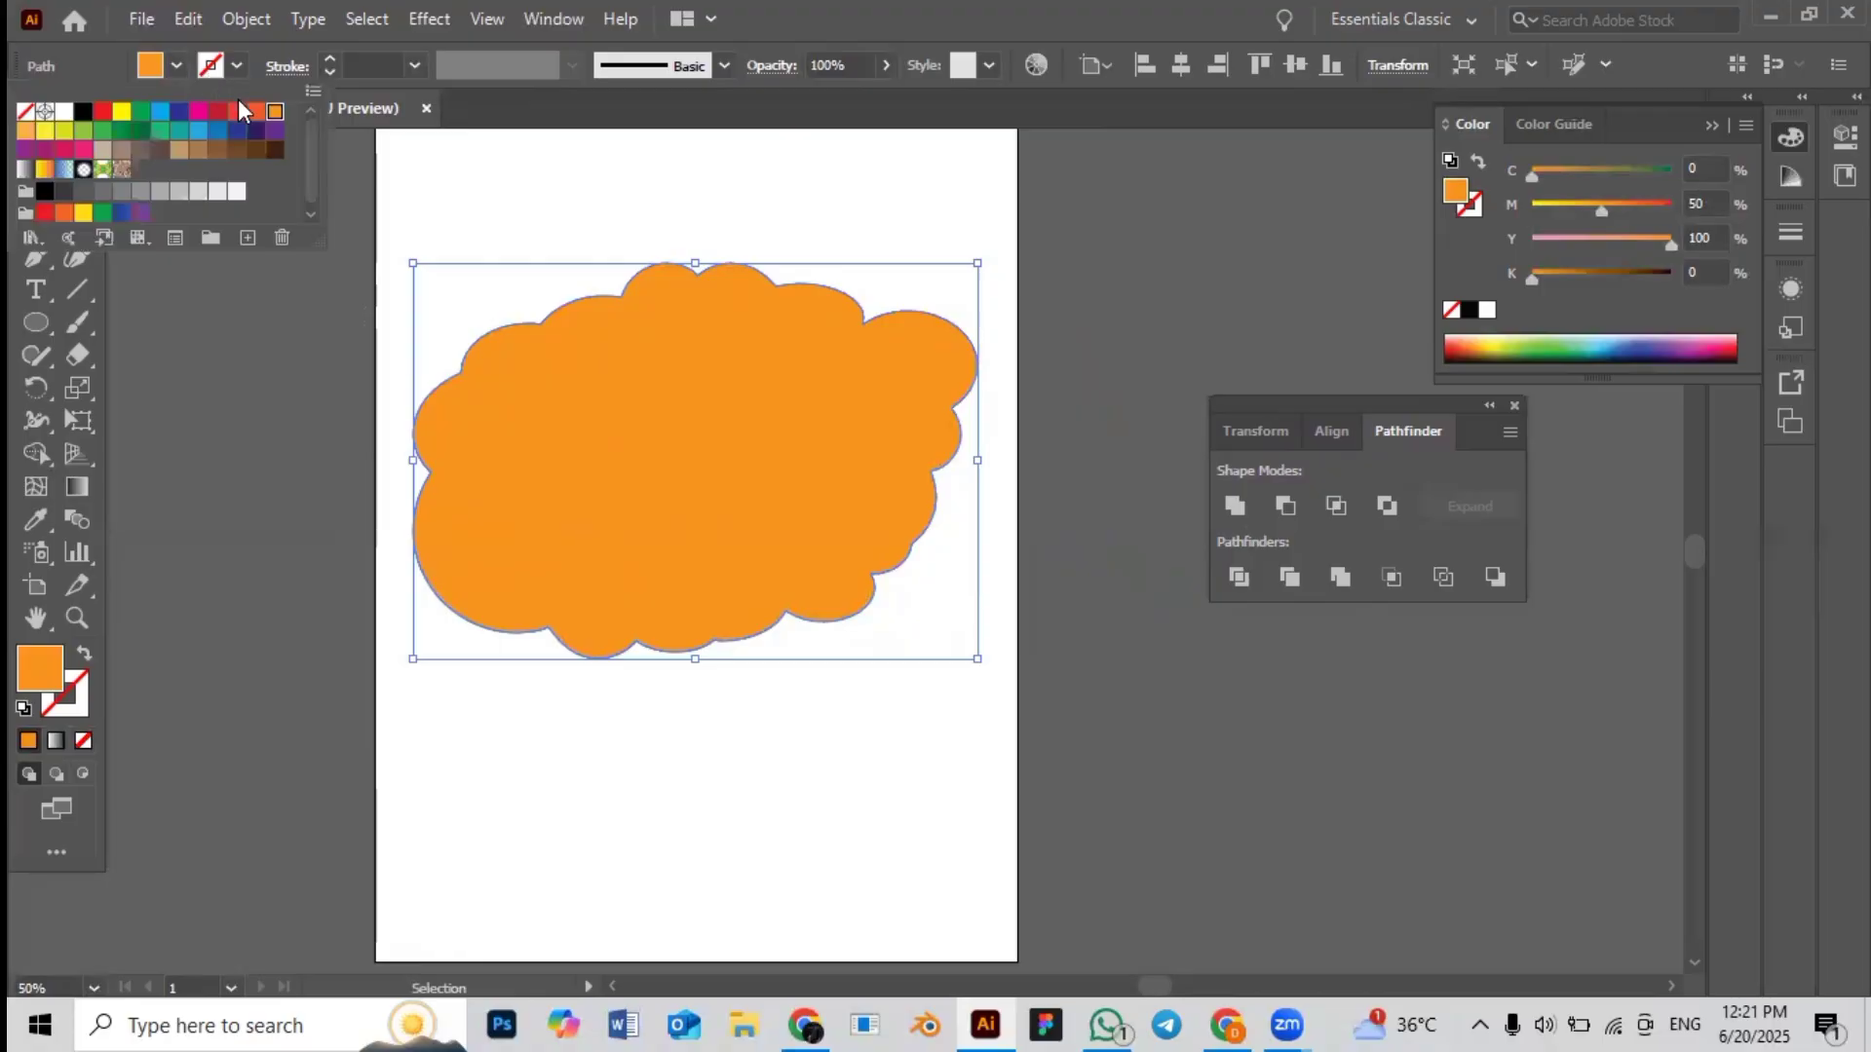
{"action": "left_click", "coordinate": [255, 111]}
{"action": "left_click", "coordinate": [161, 113]}
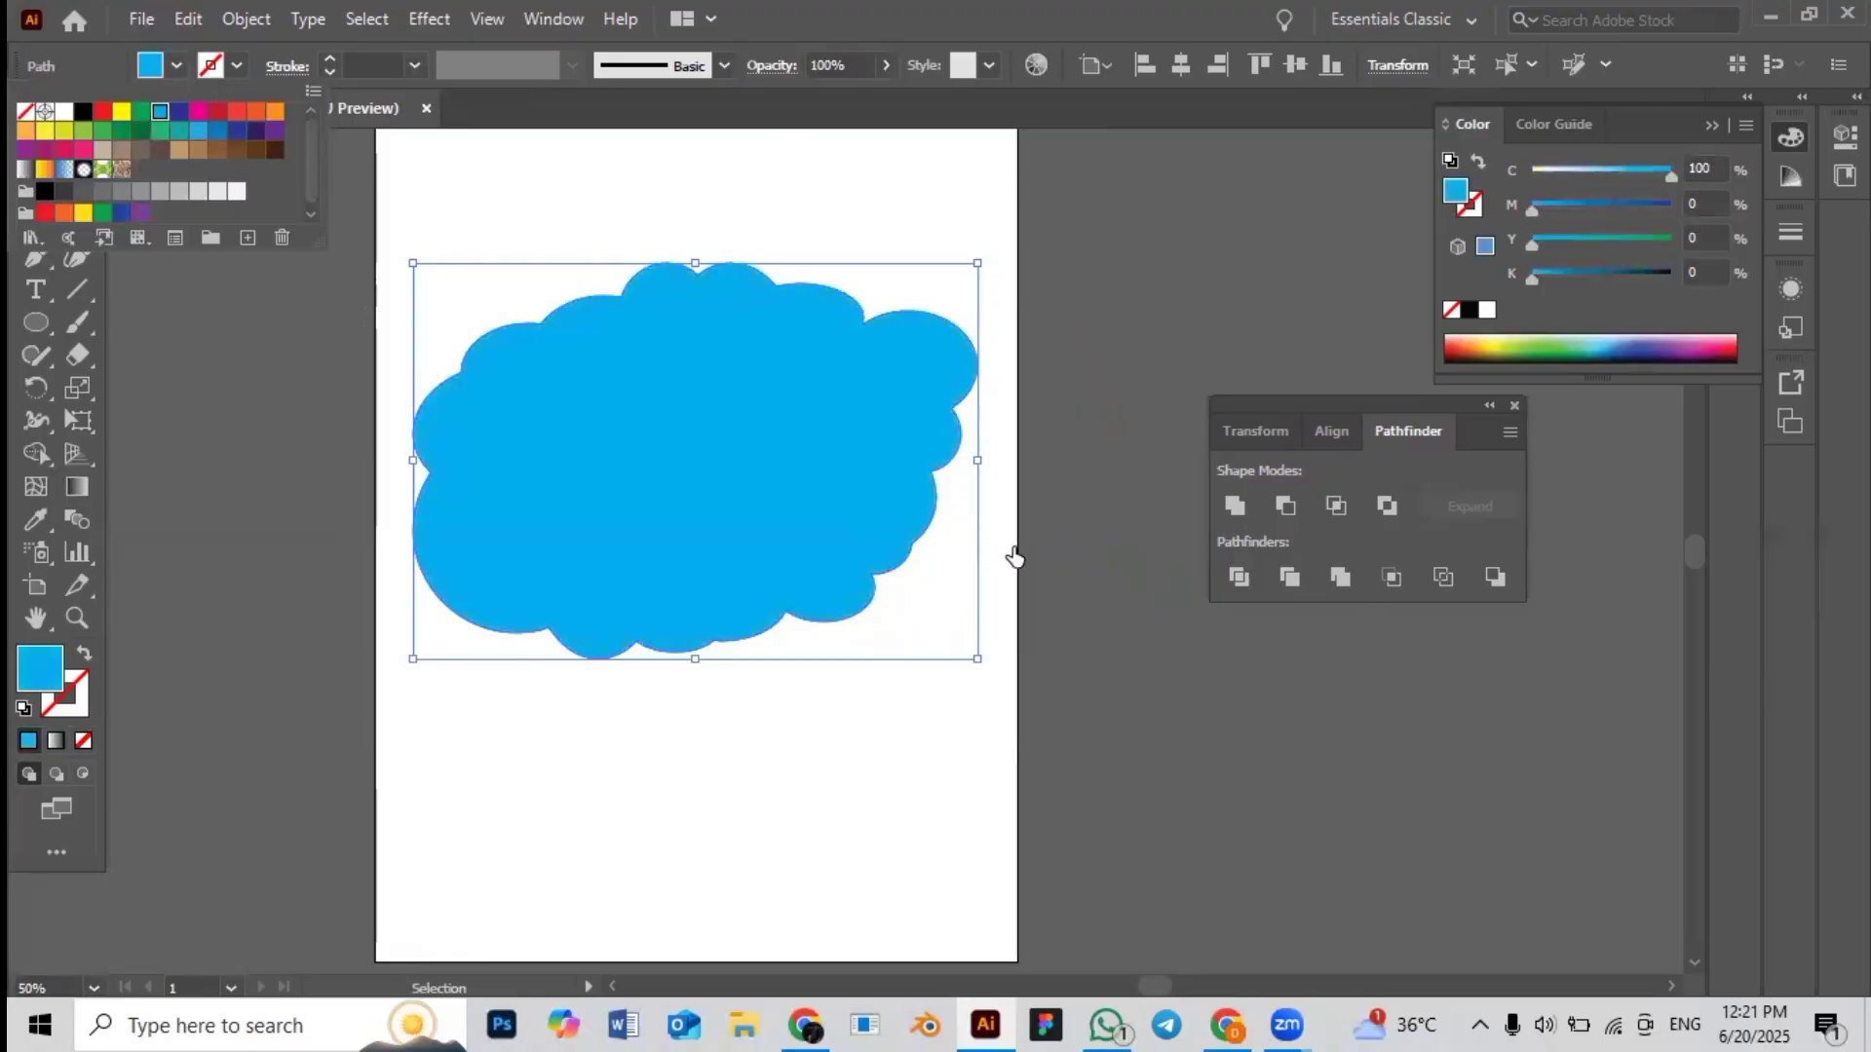
{"action": "left_click_drag", "start_coordinate": [695, 661], "coordinate": [695, 555]}
{"action": "left_click_drag", "start_coordinate": [762, 477], "coordinate": [761, 464]}
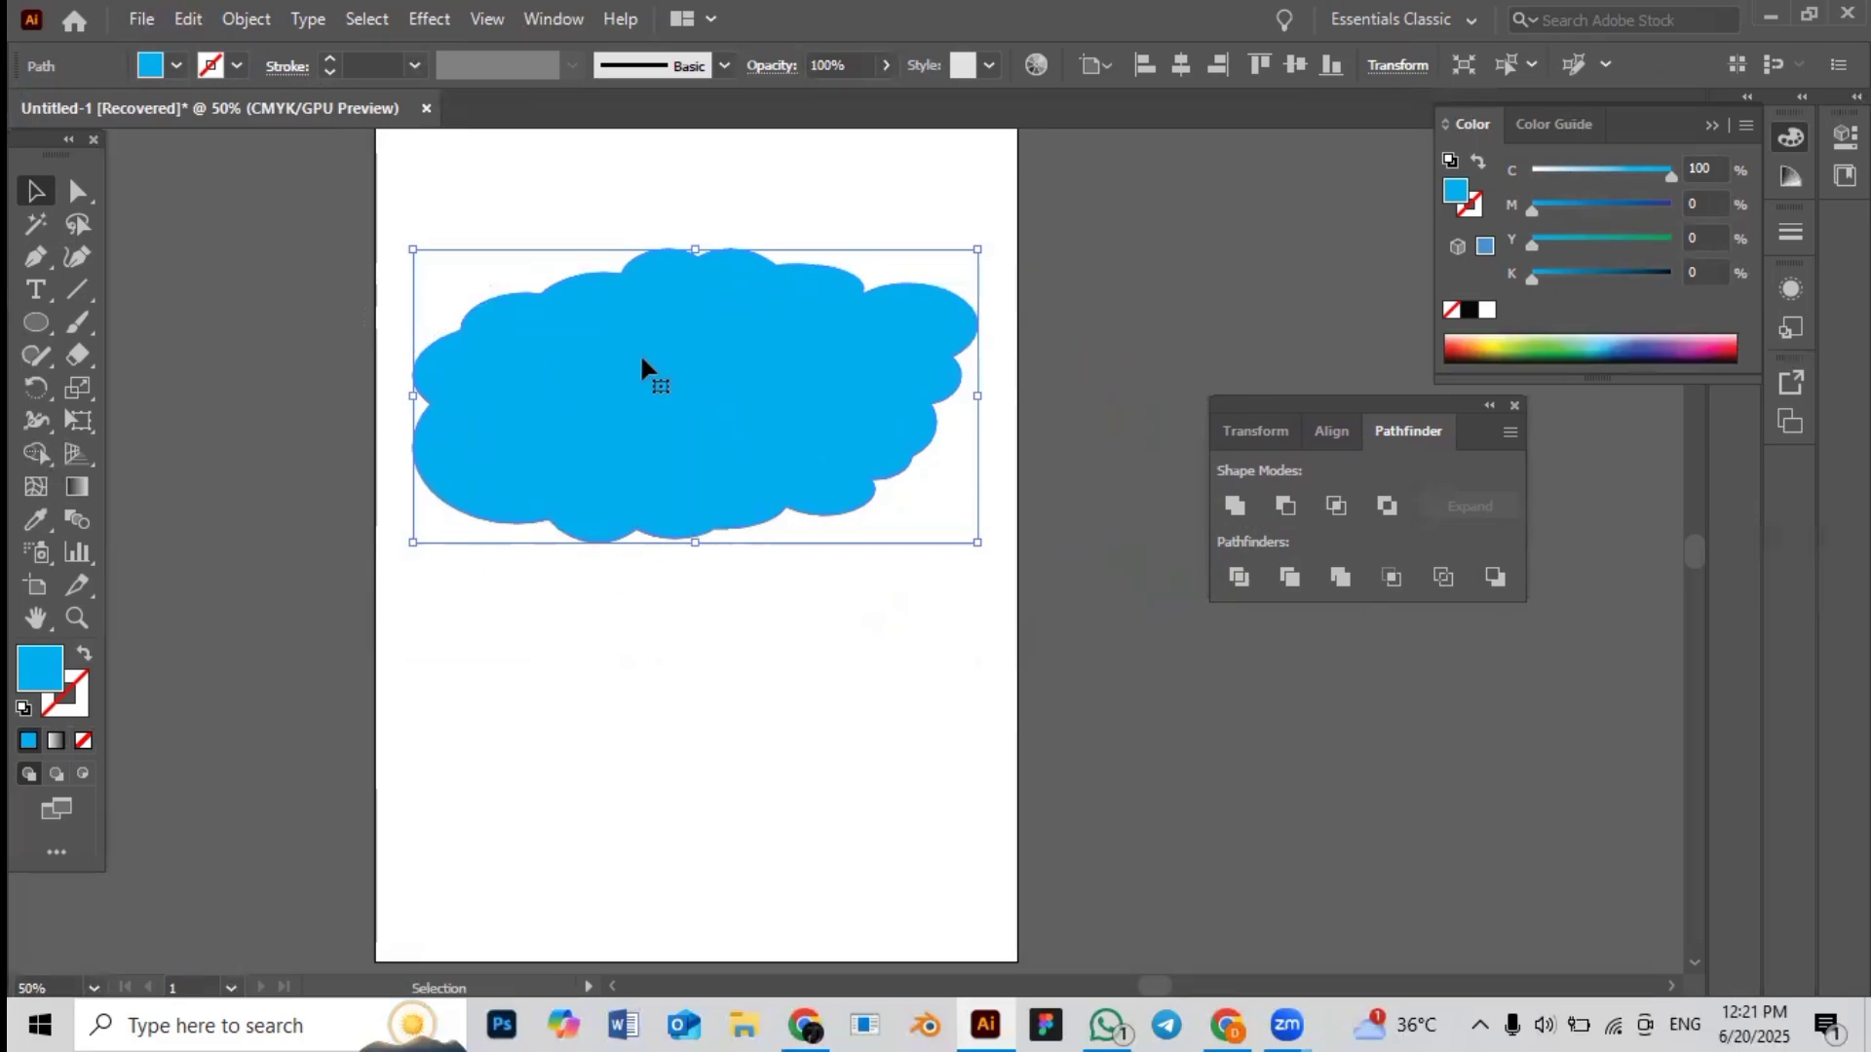
Delete the cloud and draw three large, mutually overlapping cyan rectangles in its place
{"action": "key", "text": "Delete"}
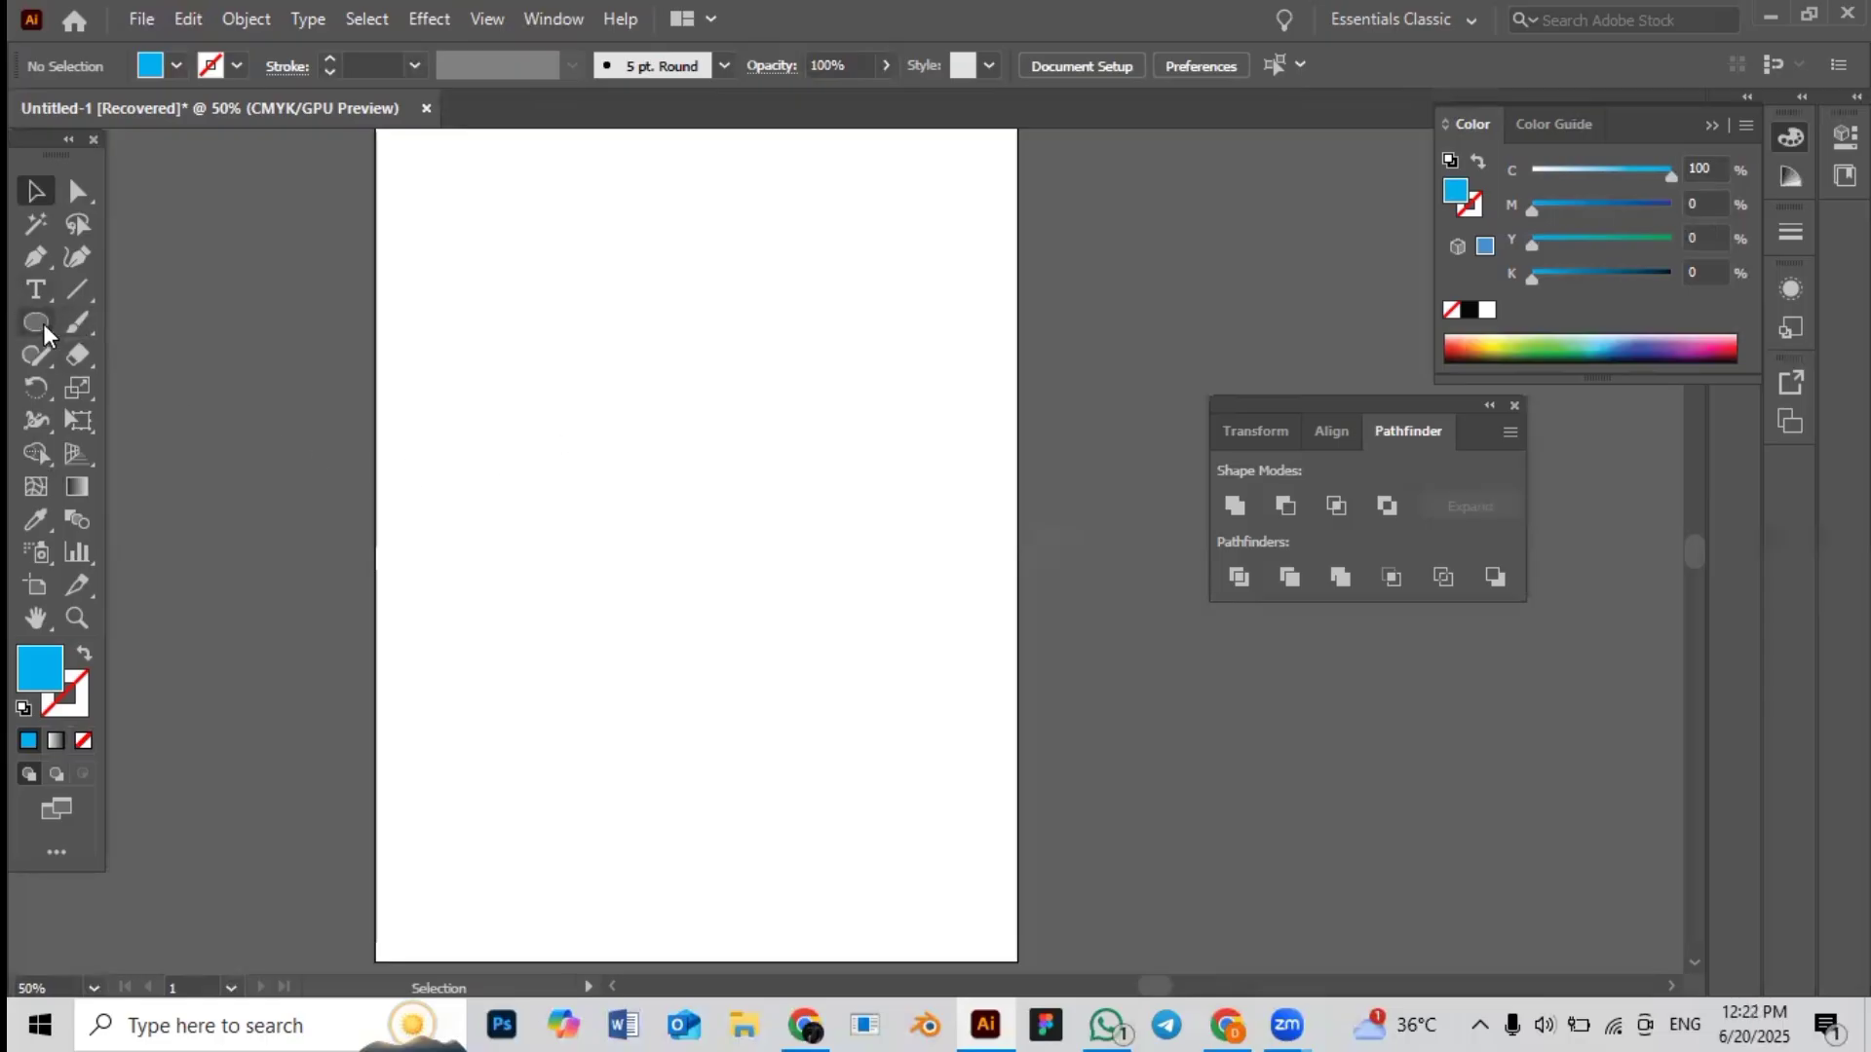
{"action": "left_click_drag", "start_coordinate": [38, 323], "coordinate": [108, 327]}
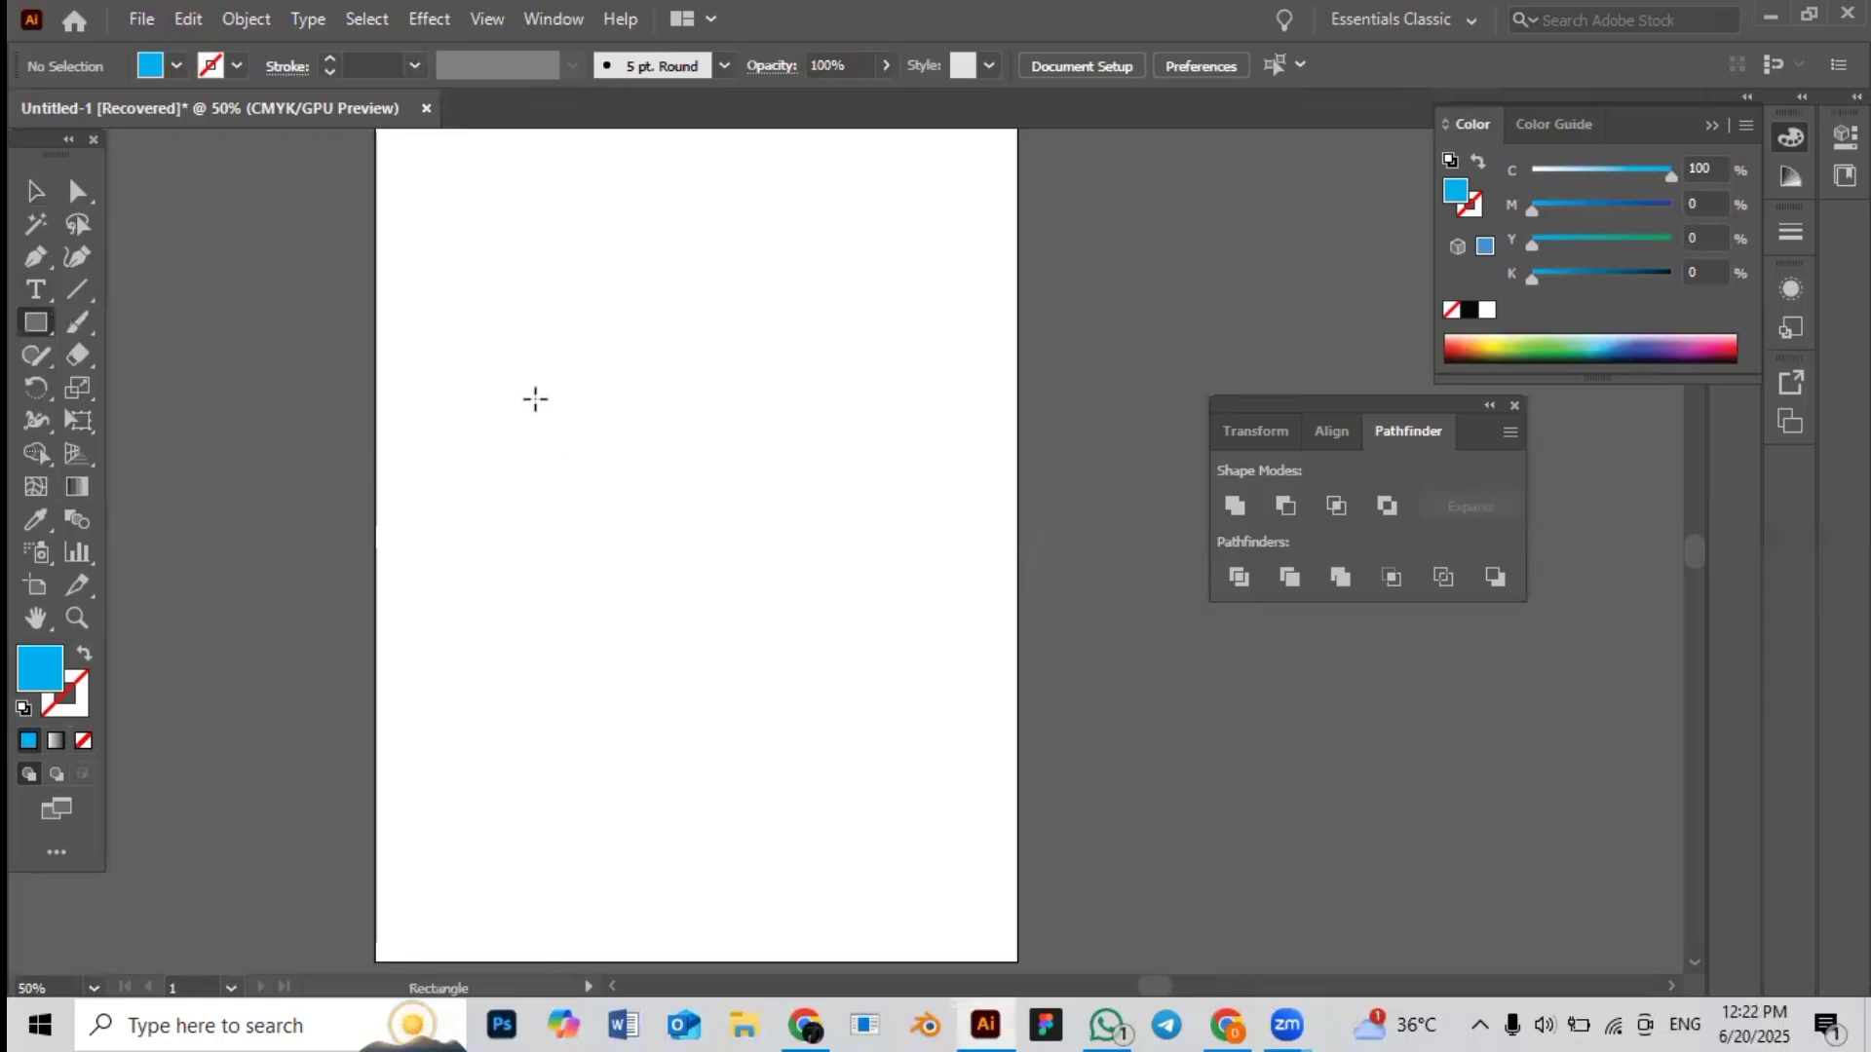
{"action": "left_click_drag", "start_coordinate": [489, 341], "coordinate": [833, 672]}
{"action": "left_click_drag", "start_coordinate": [575, 246], "coordinate": [951, 525]}
{"action": "left_click_drag", "start_coordinate": [779, 687], "coordinate": [1030, 459]}
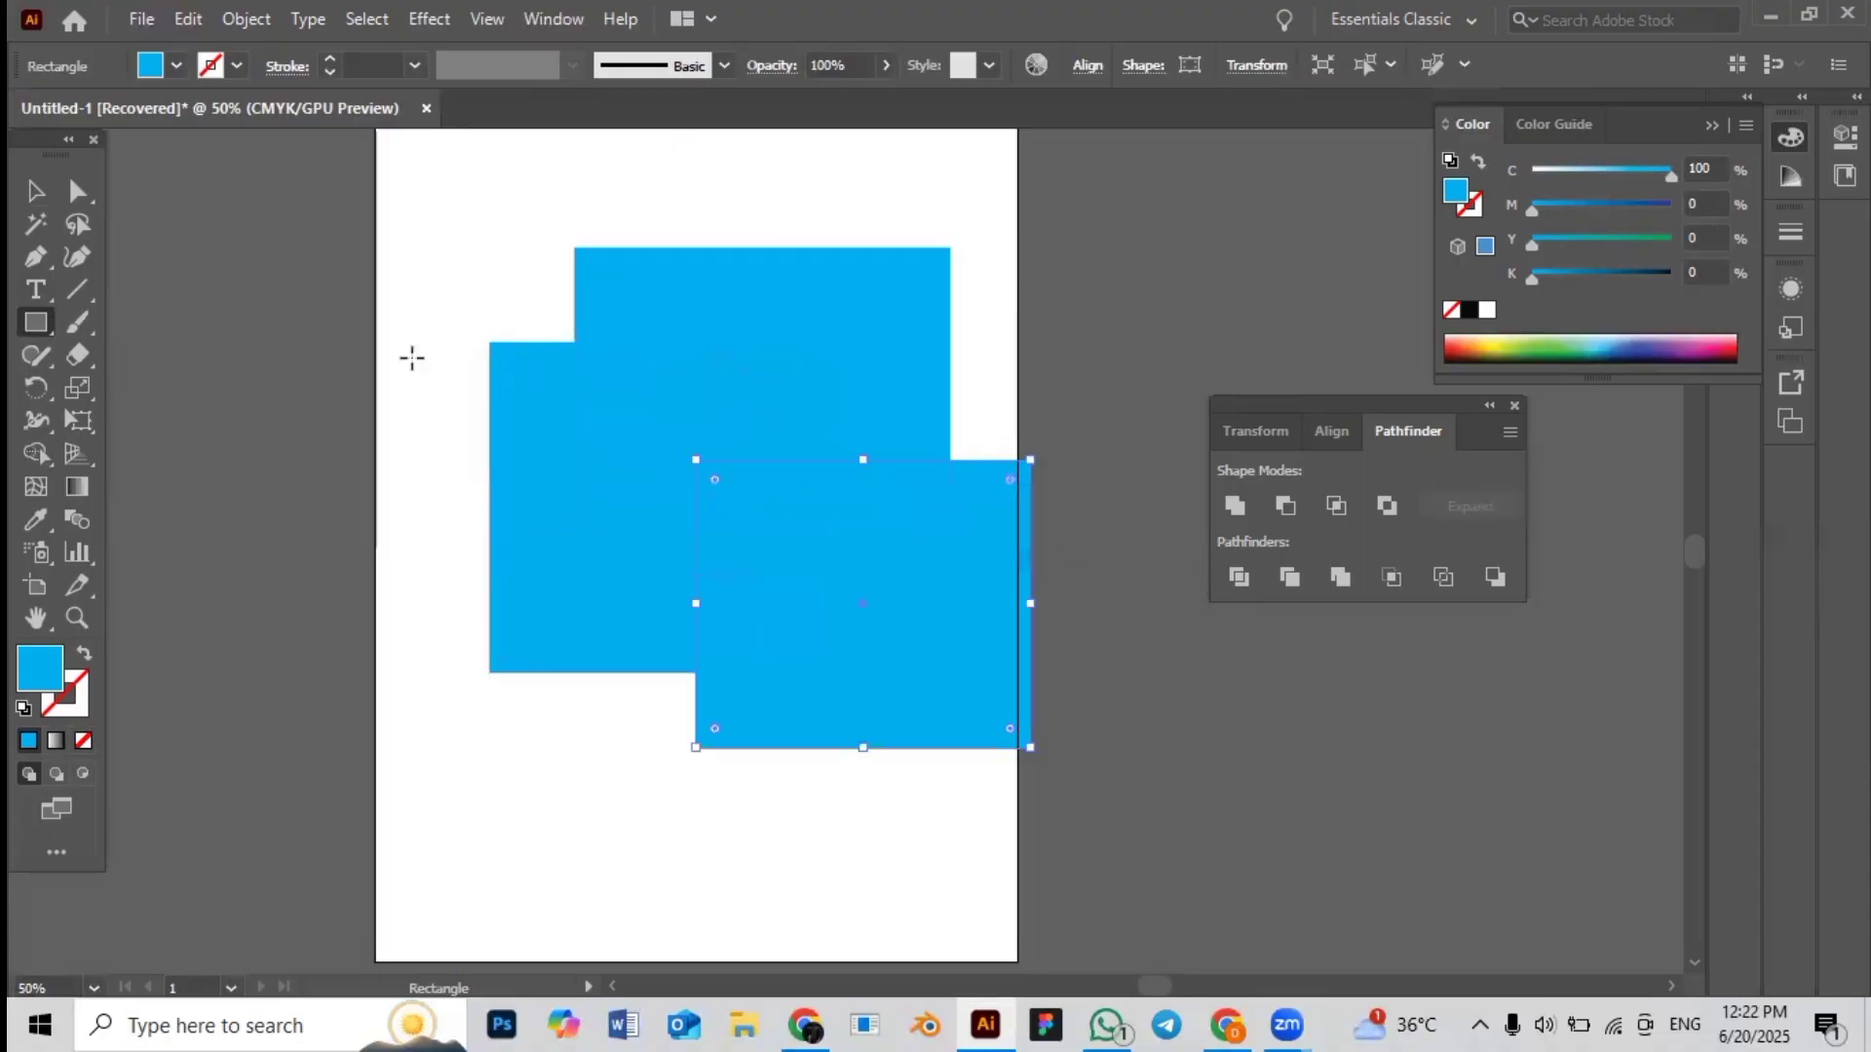
Scale the three rectangles down together proportionally around their centre so they fit inside the artboard
{"action": "key", "text": "v"}
{"action": "key", "text": "ctrl+a"}
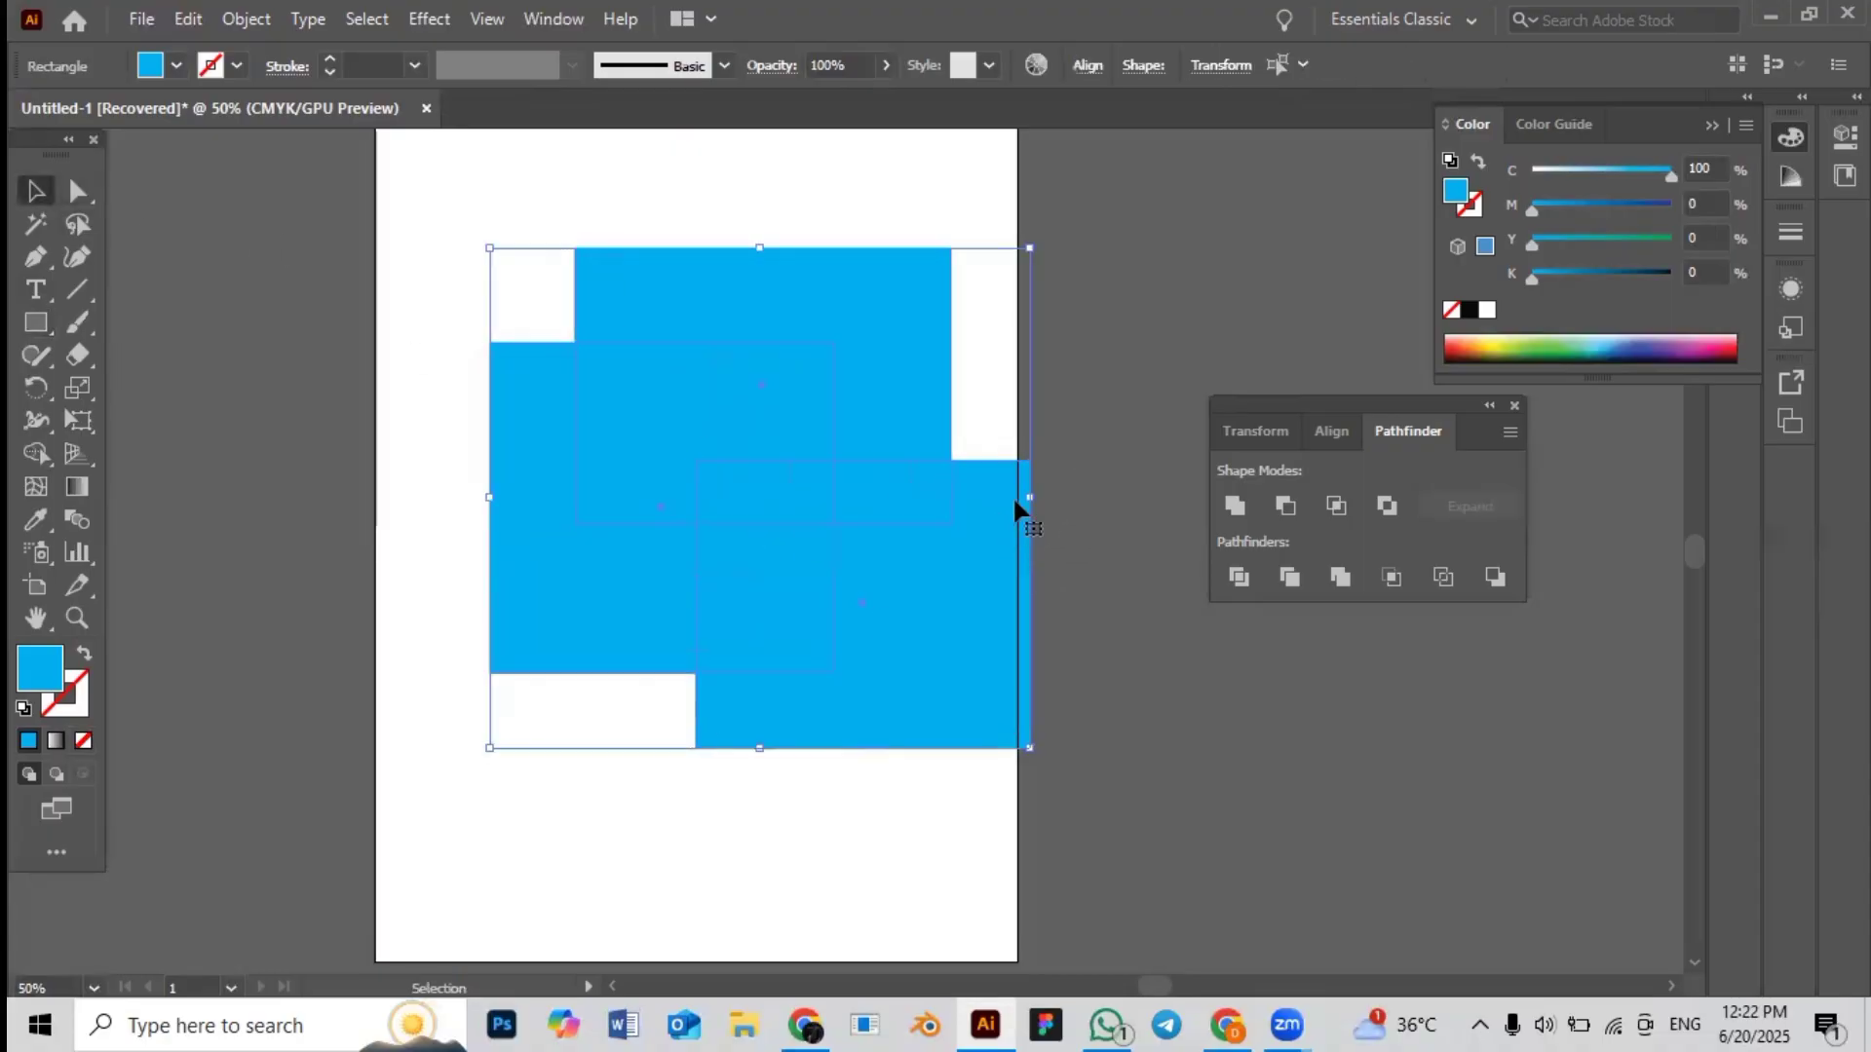
{"action": "left_click_drag", "start_coordinate": [1007, 498], "coordinate": [832, 540]}
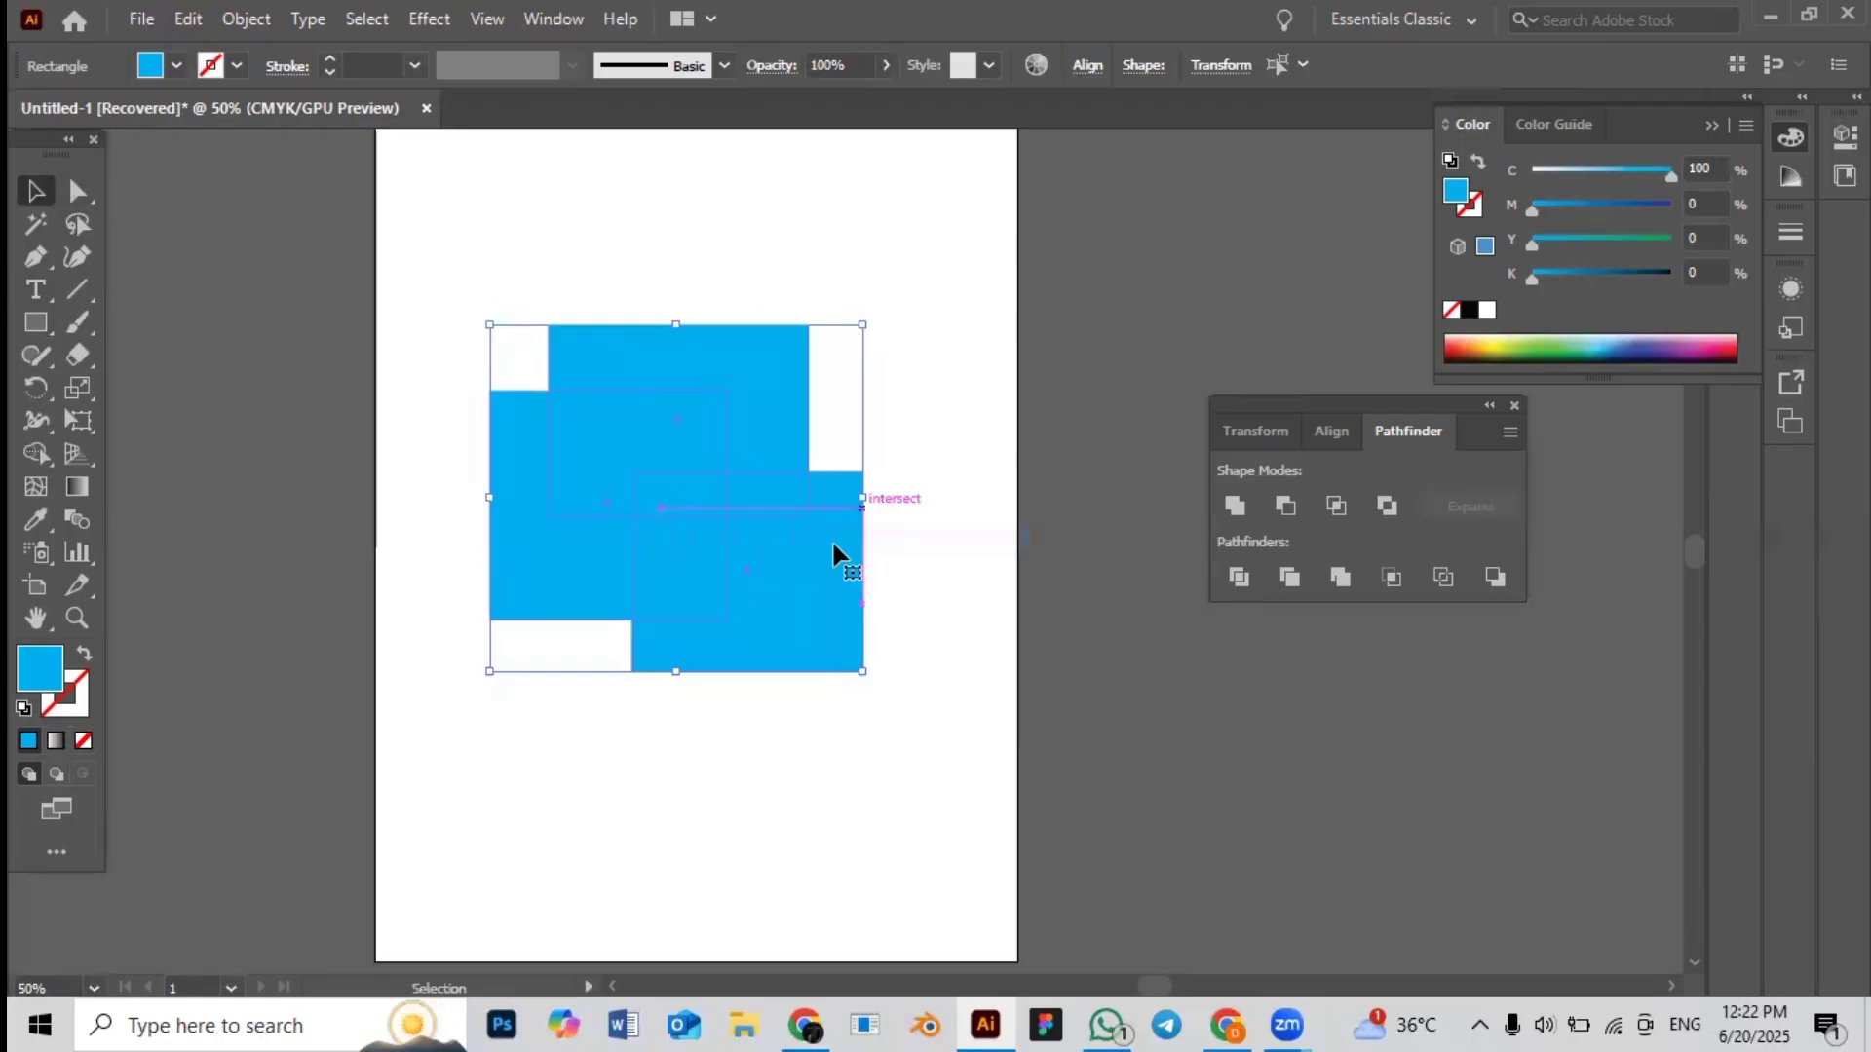
{"action": "left_click", "coordinate": [977, 618]}
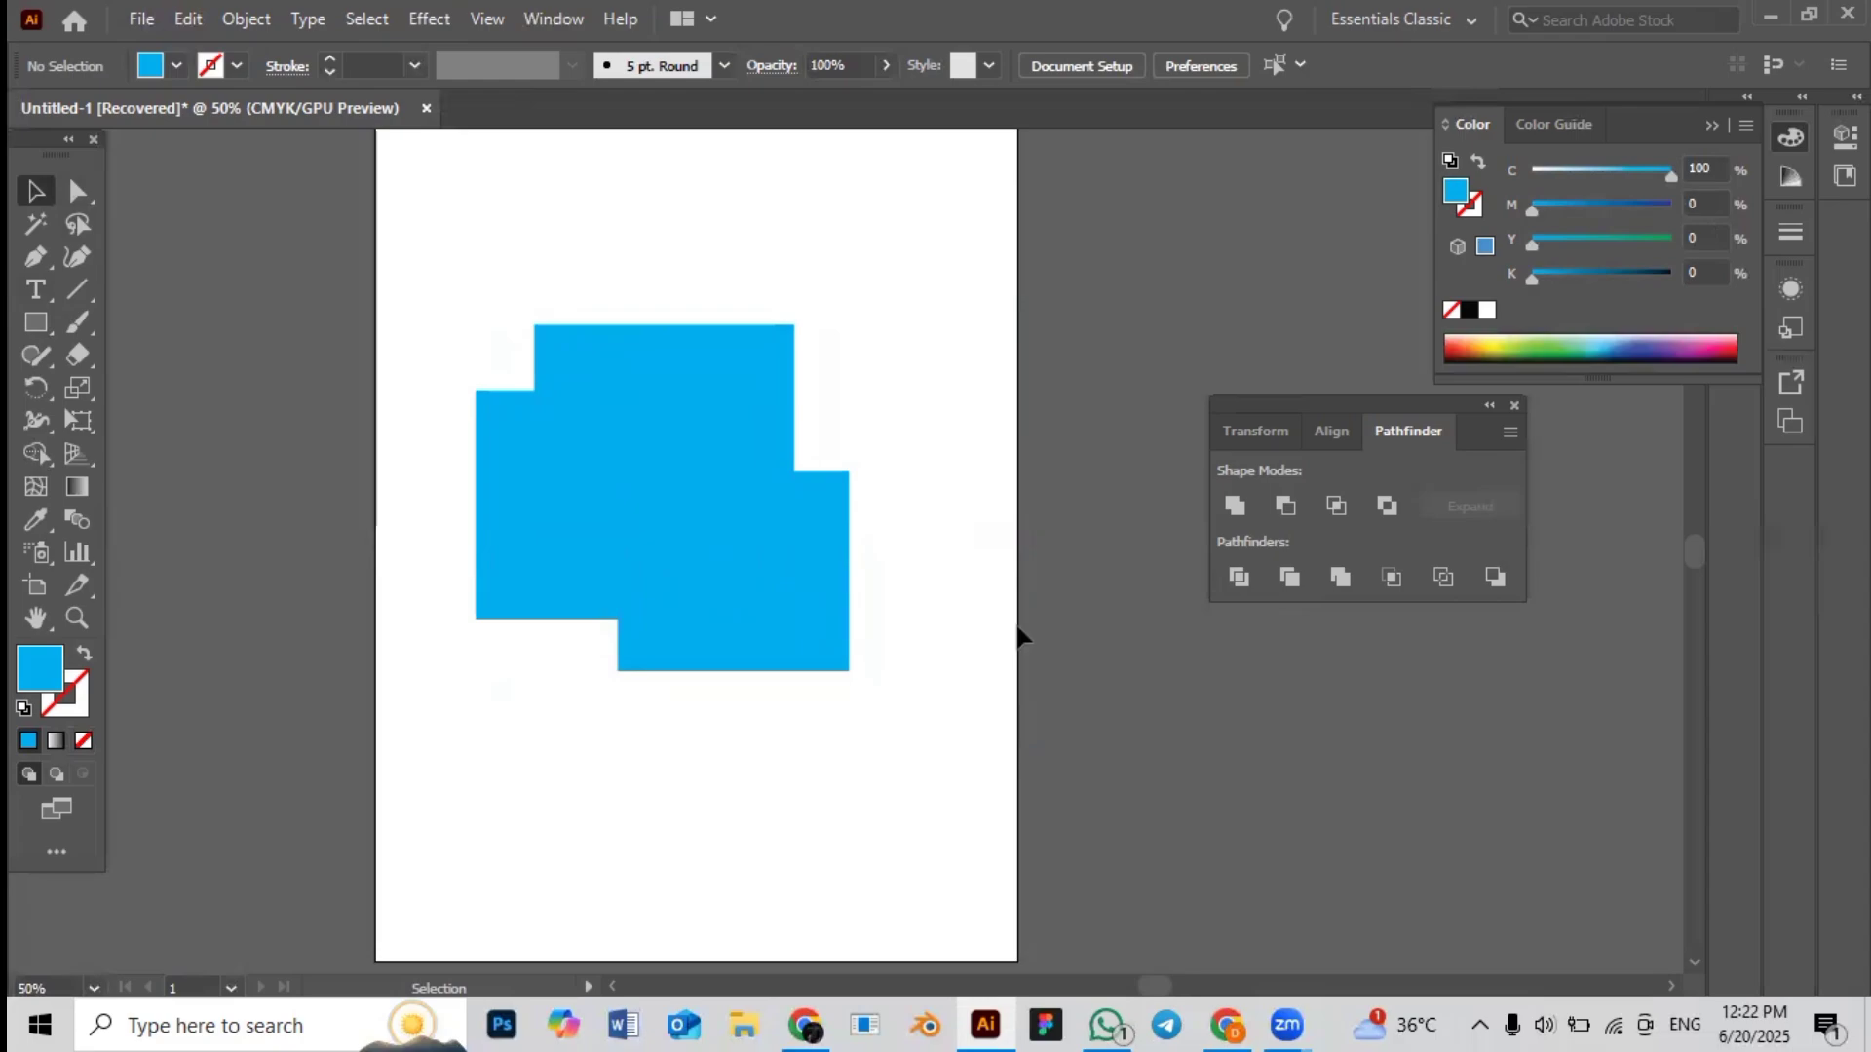
Shift the lower front rectangle slightly right and the upper rectangle slightly right and up, keeping all three overlapping
{"action": "left_click_drag", "start_coordinate": [818, 609], "coordinate": [845, 612]}
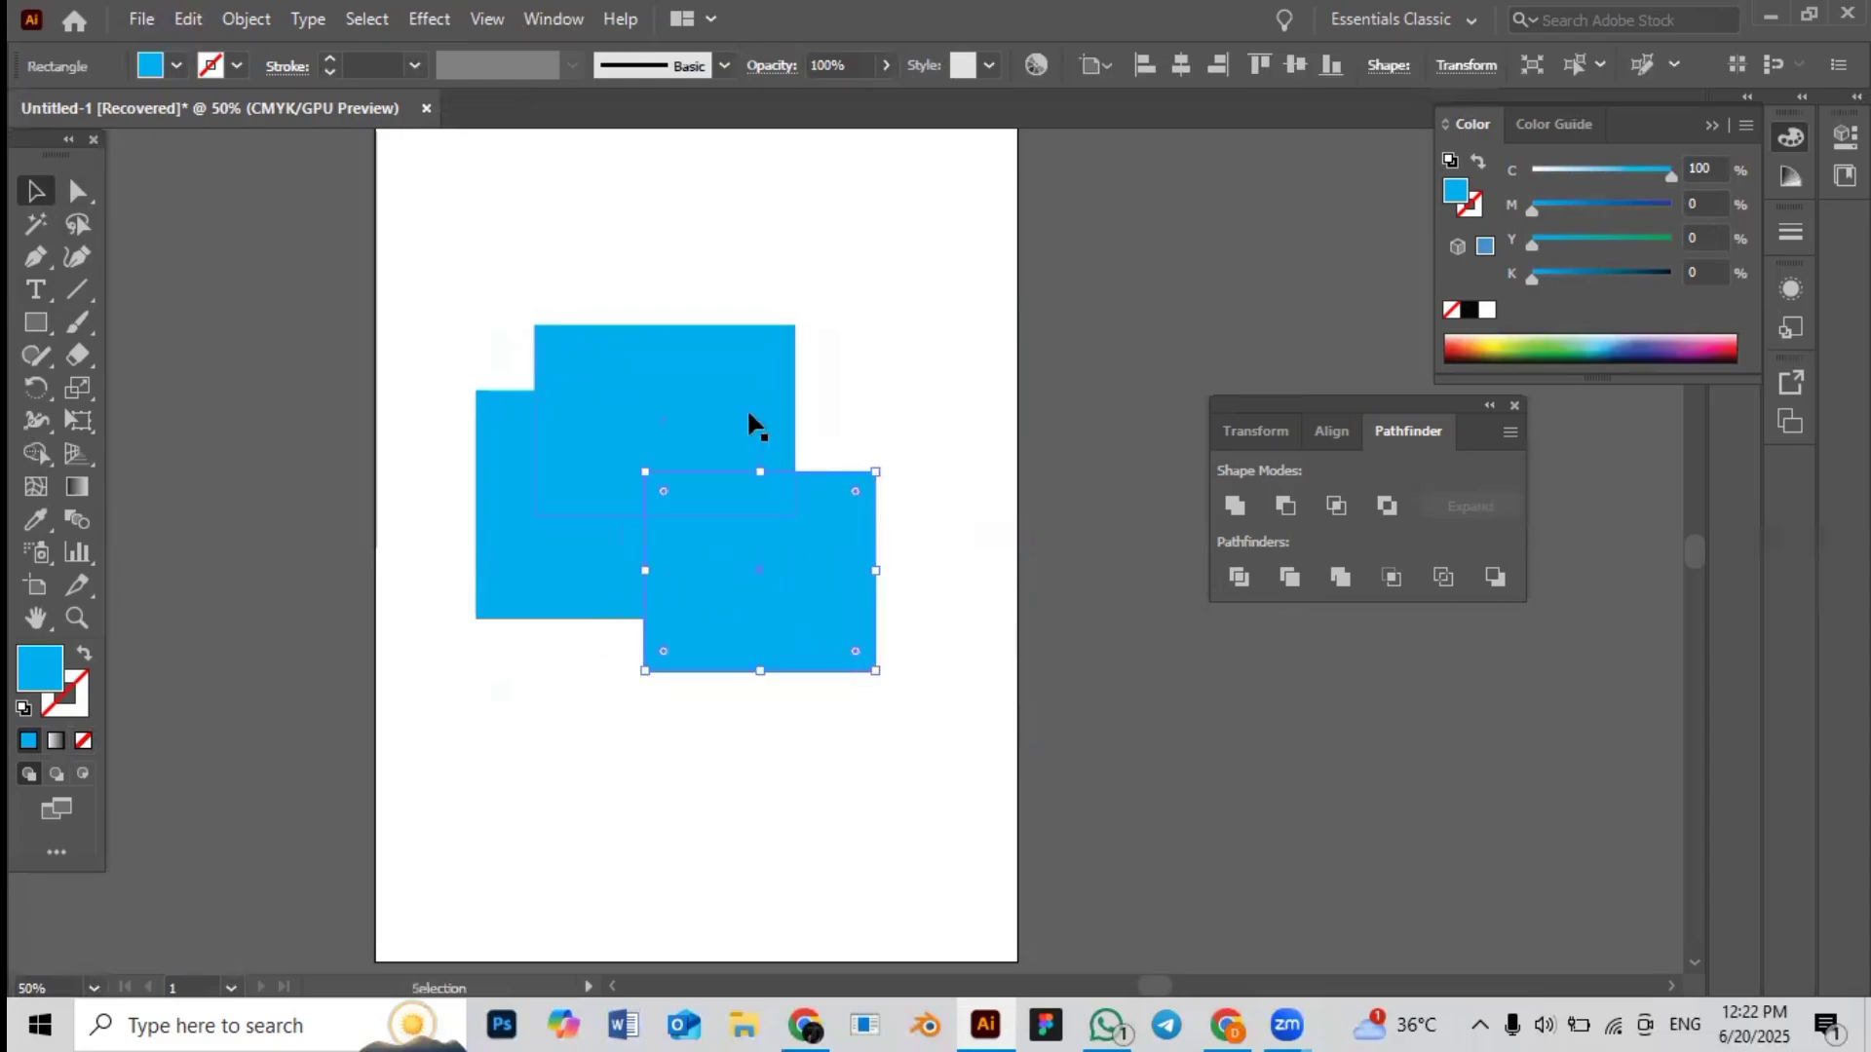
{"action": "left_click_drag", "start_coordinate": [764, 410], "coordinate": [815, 389]}
{"action": "left_click", "coordinate": [469, 261]}
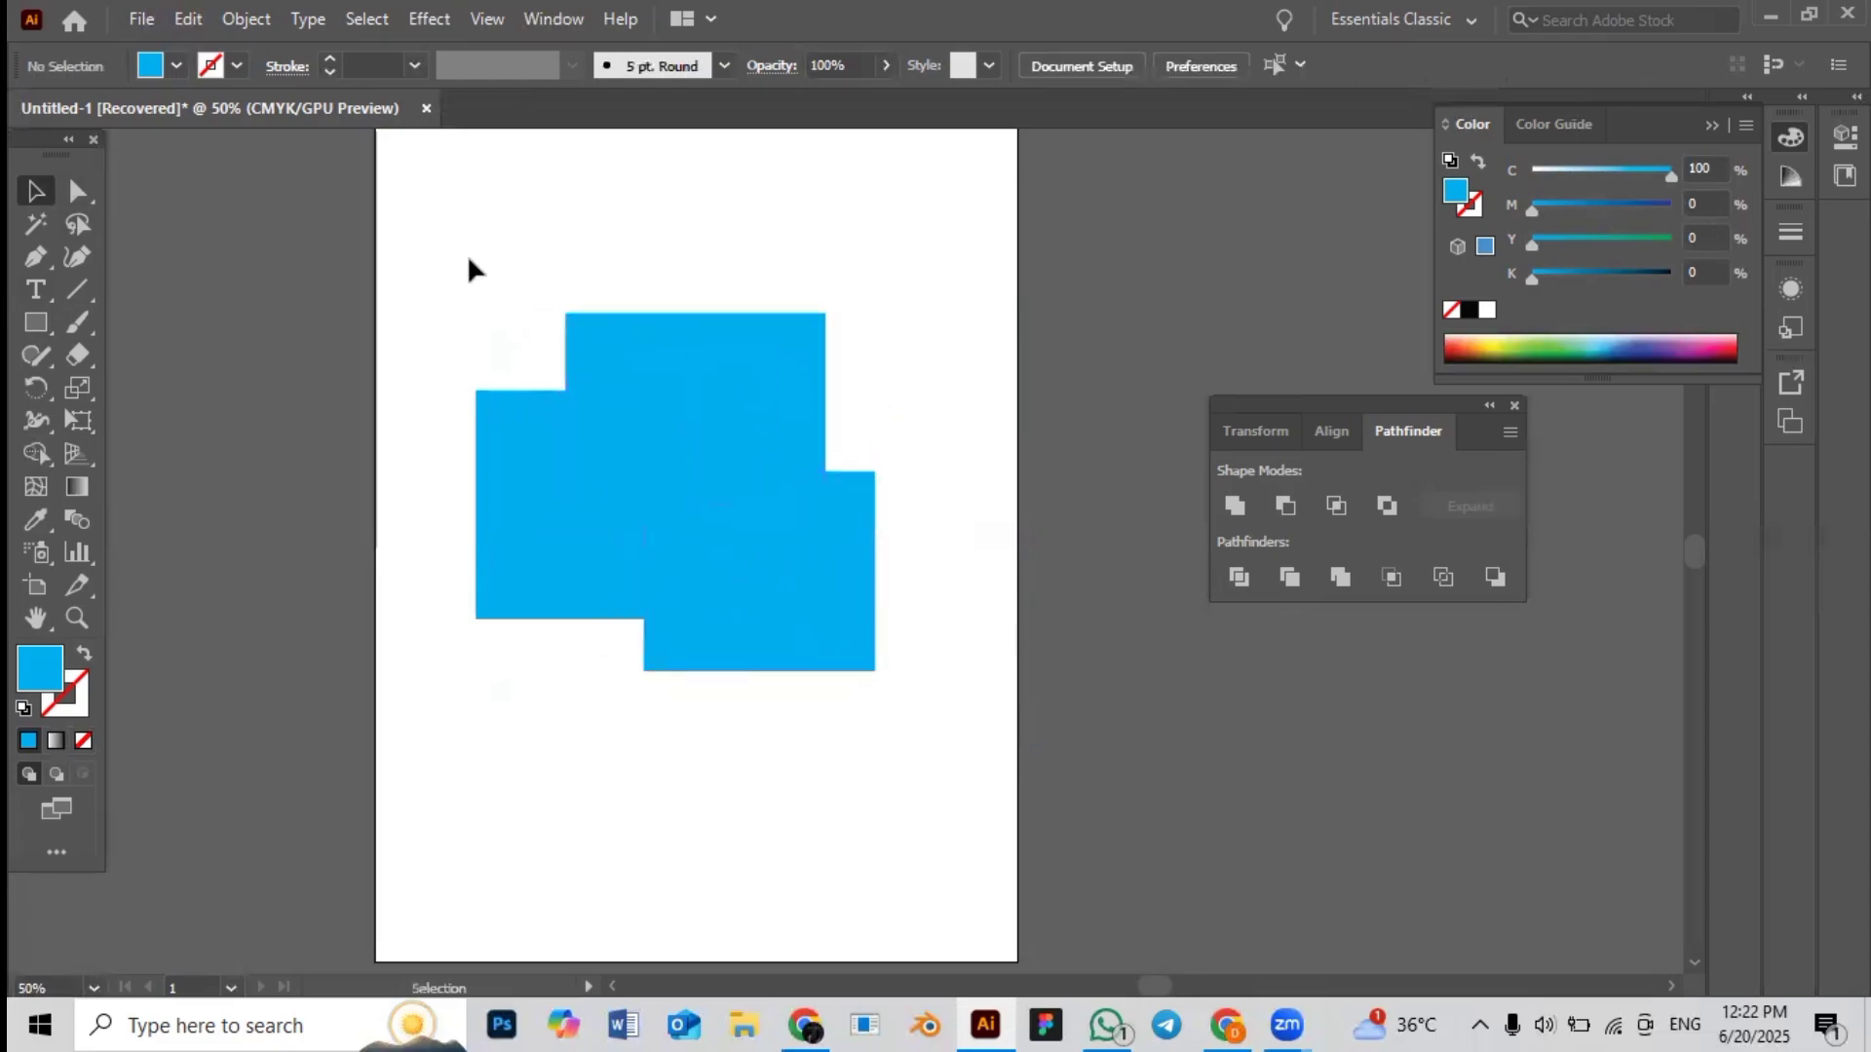
Give all three rectangles a black stroke while keeping their fill on the cyan swatch (C 100)
{"action": "left_click_drag", "start_coordinate": [468, 268], "coordinate": [960, 811]}
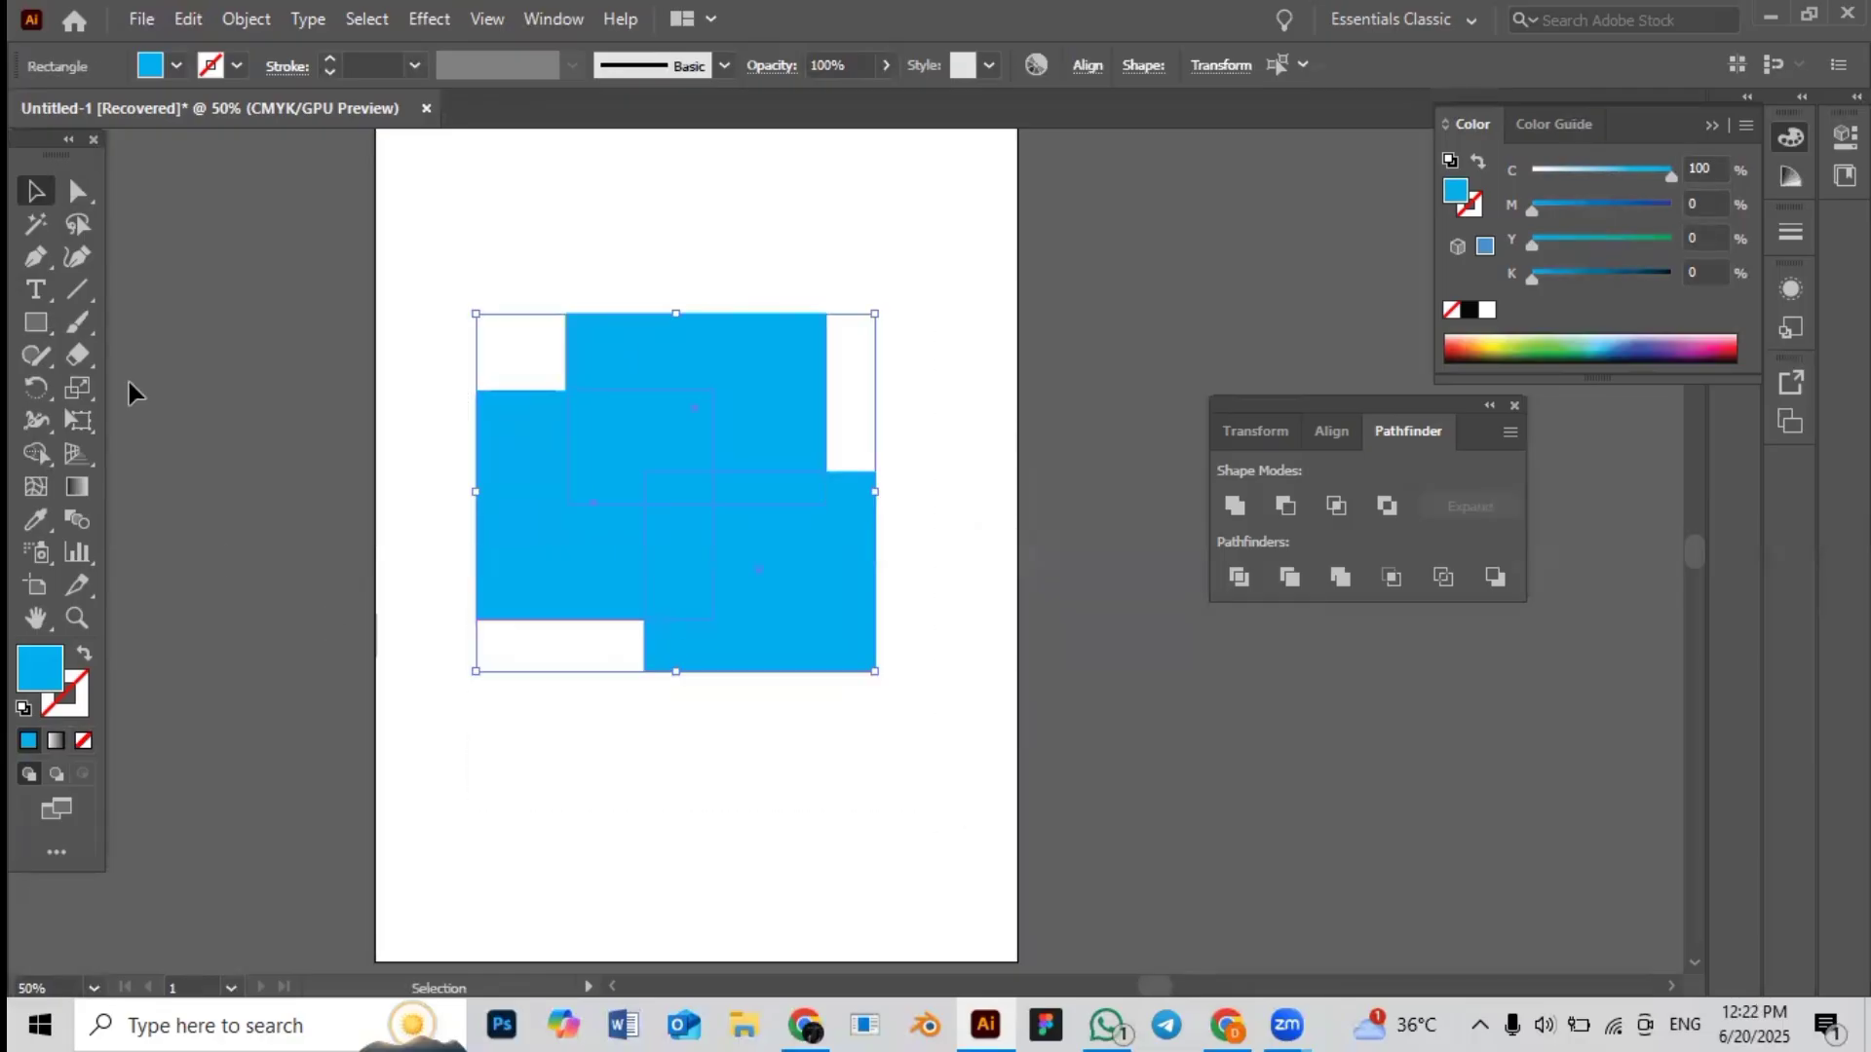
{"action": "left_click", "coordinate": [177, 65]}
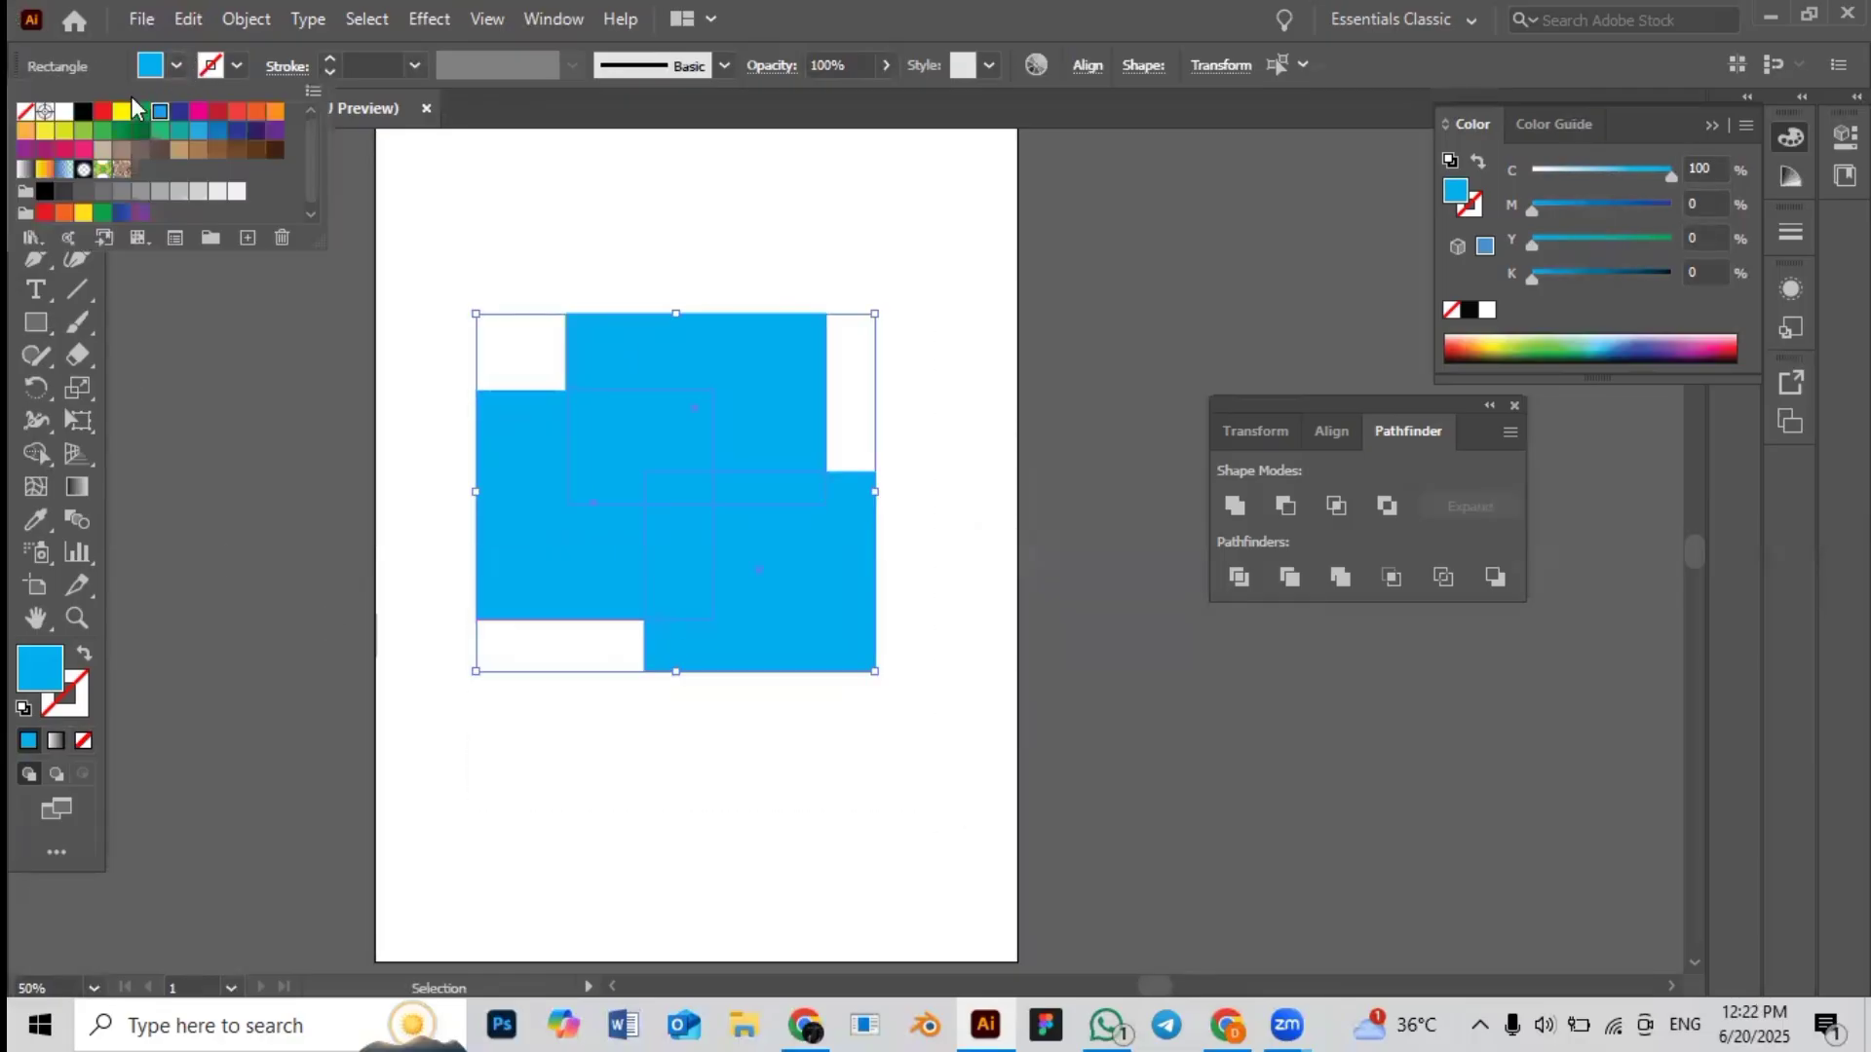
{"action": "left_click", "coordinate": [83, 111]}
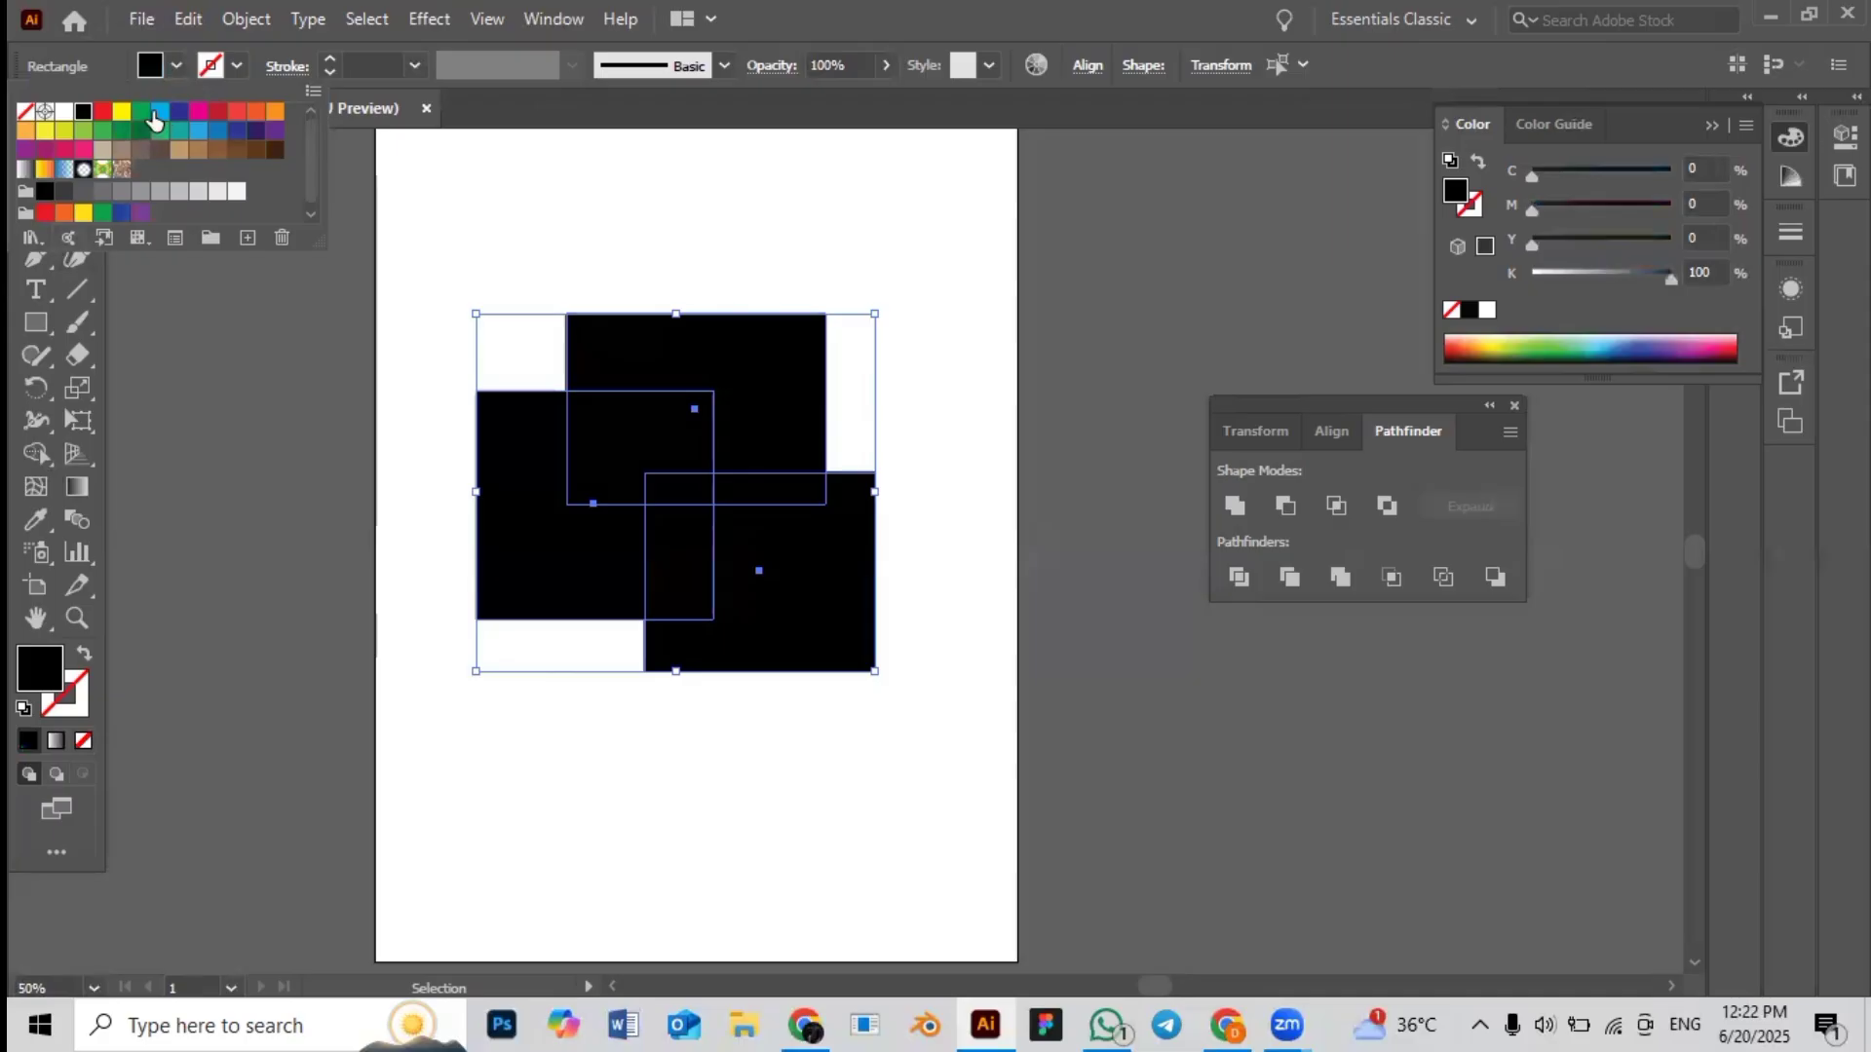
{"action": "left_click", "coordinate": [161, 111]}
{"action": "left_click", "coordinate": [237, 65]}
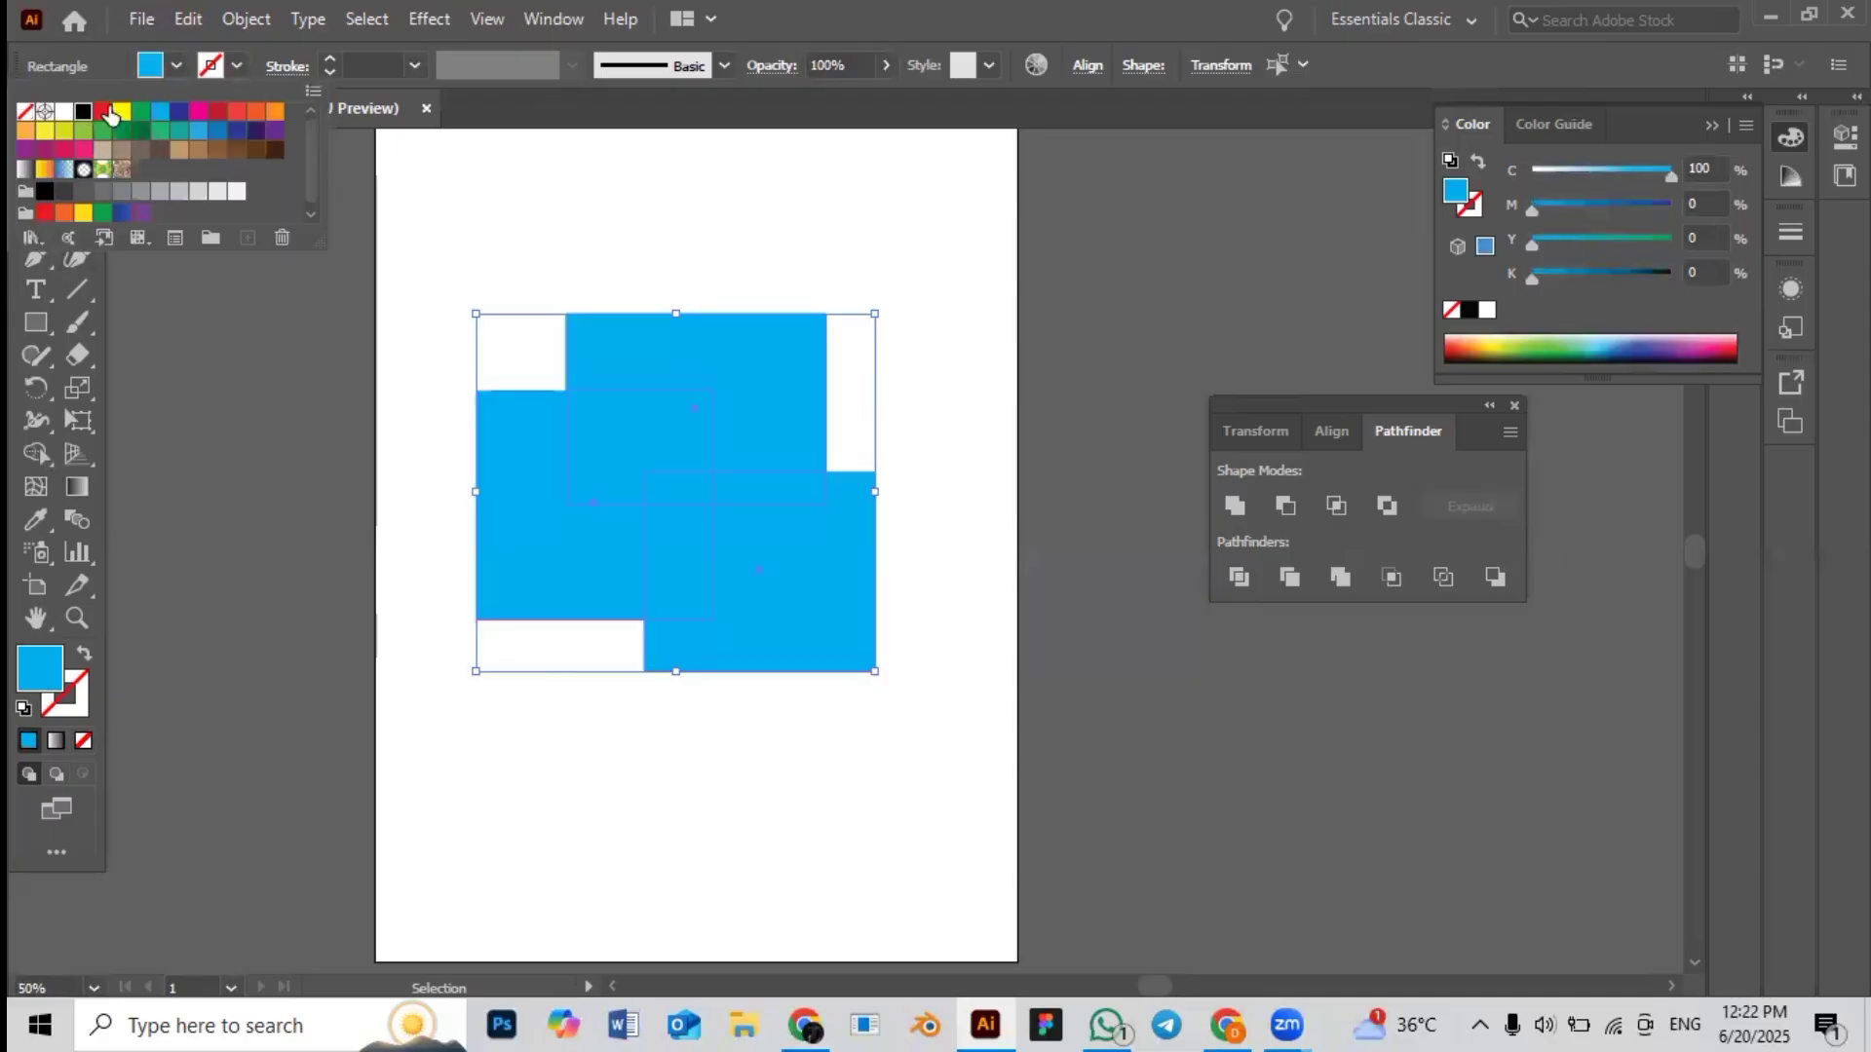
{"action": "left_click", "coordinate": [83, 111]}
{"action": "left_click", "coordinate": [733, 265]}
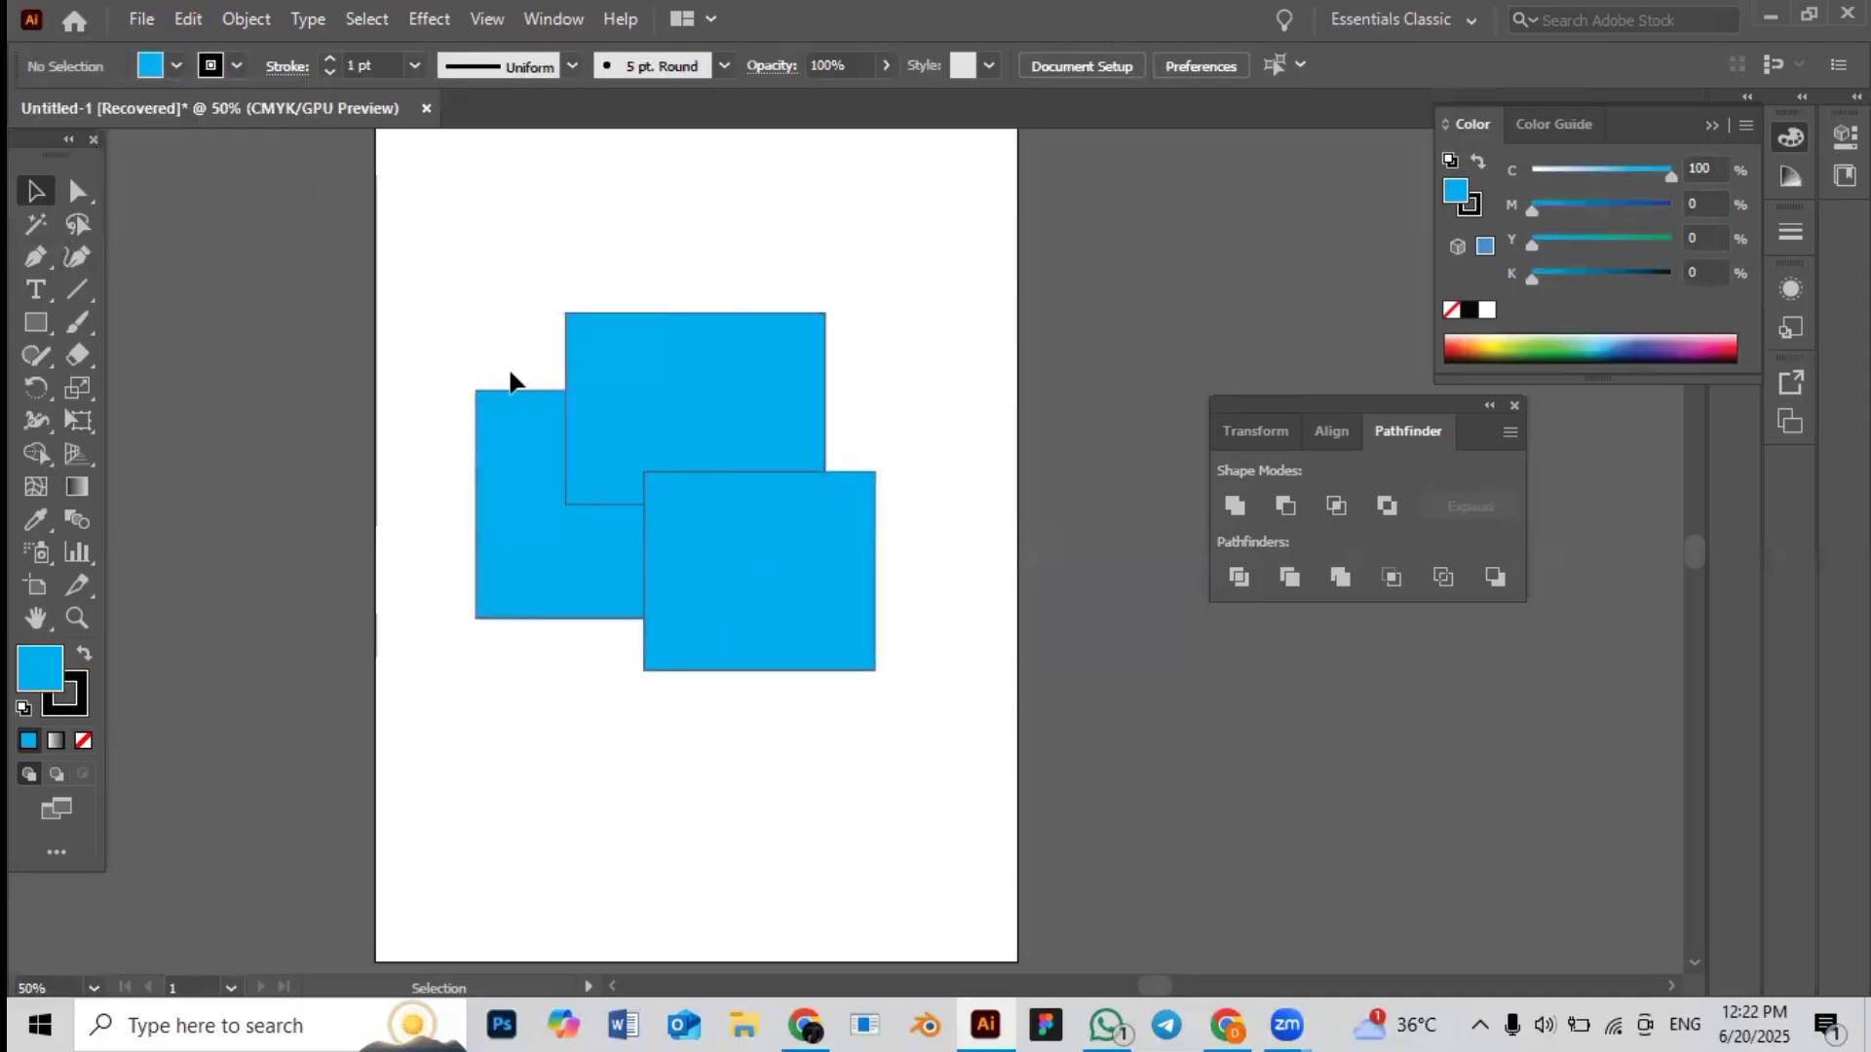
Split the three rectangles into separate pieces along their overlaps with Pathfinder's Divide
{"action": "left_click_drag", "start_coordinate": [430, 295], "coordinate": [895, 736]}
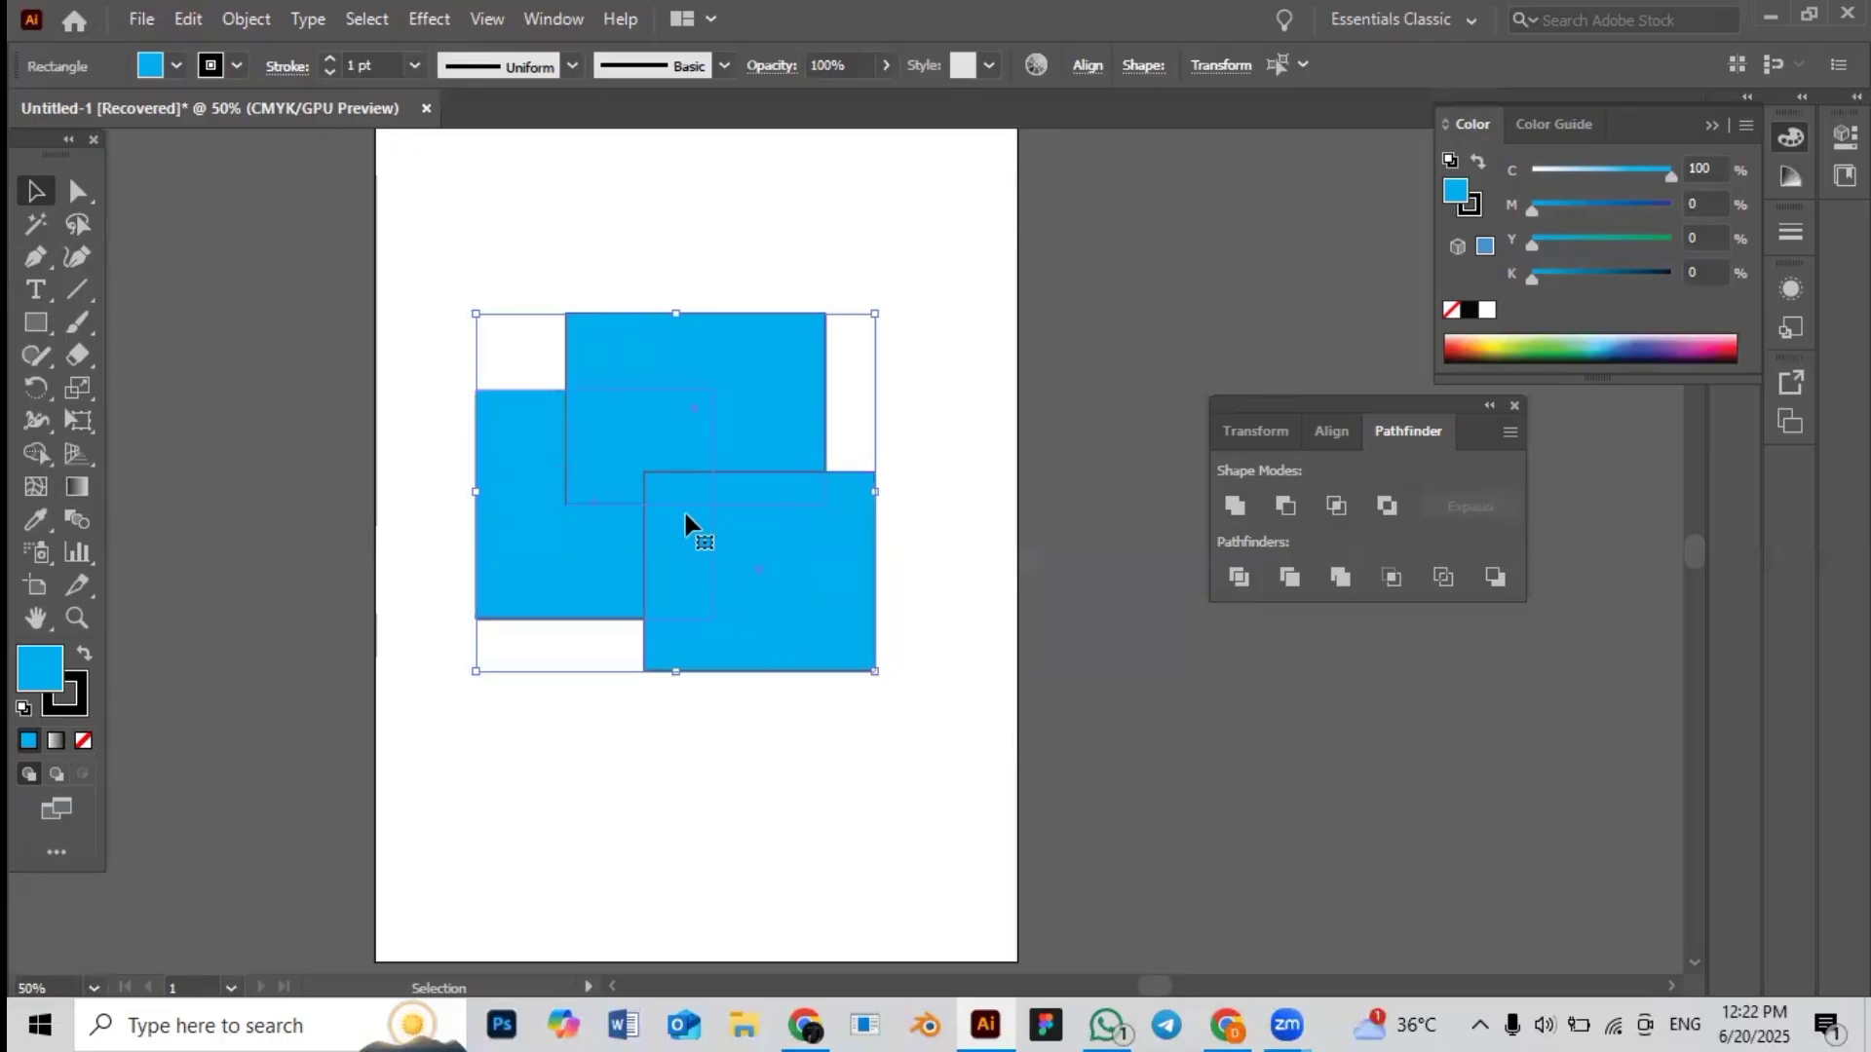
{"action": "left_click", "coordinate": [997, 653]}
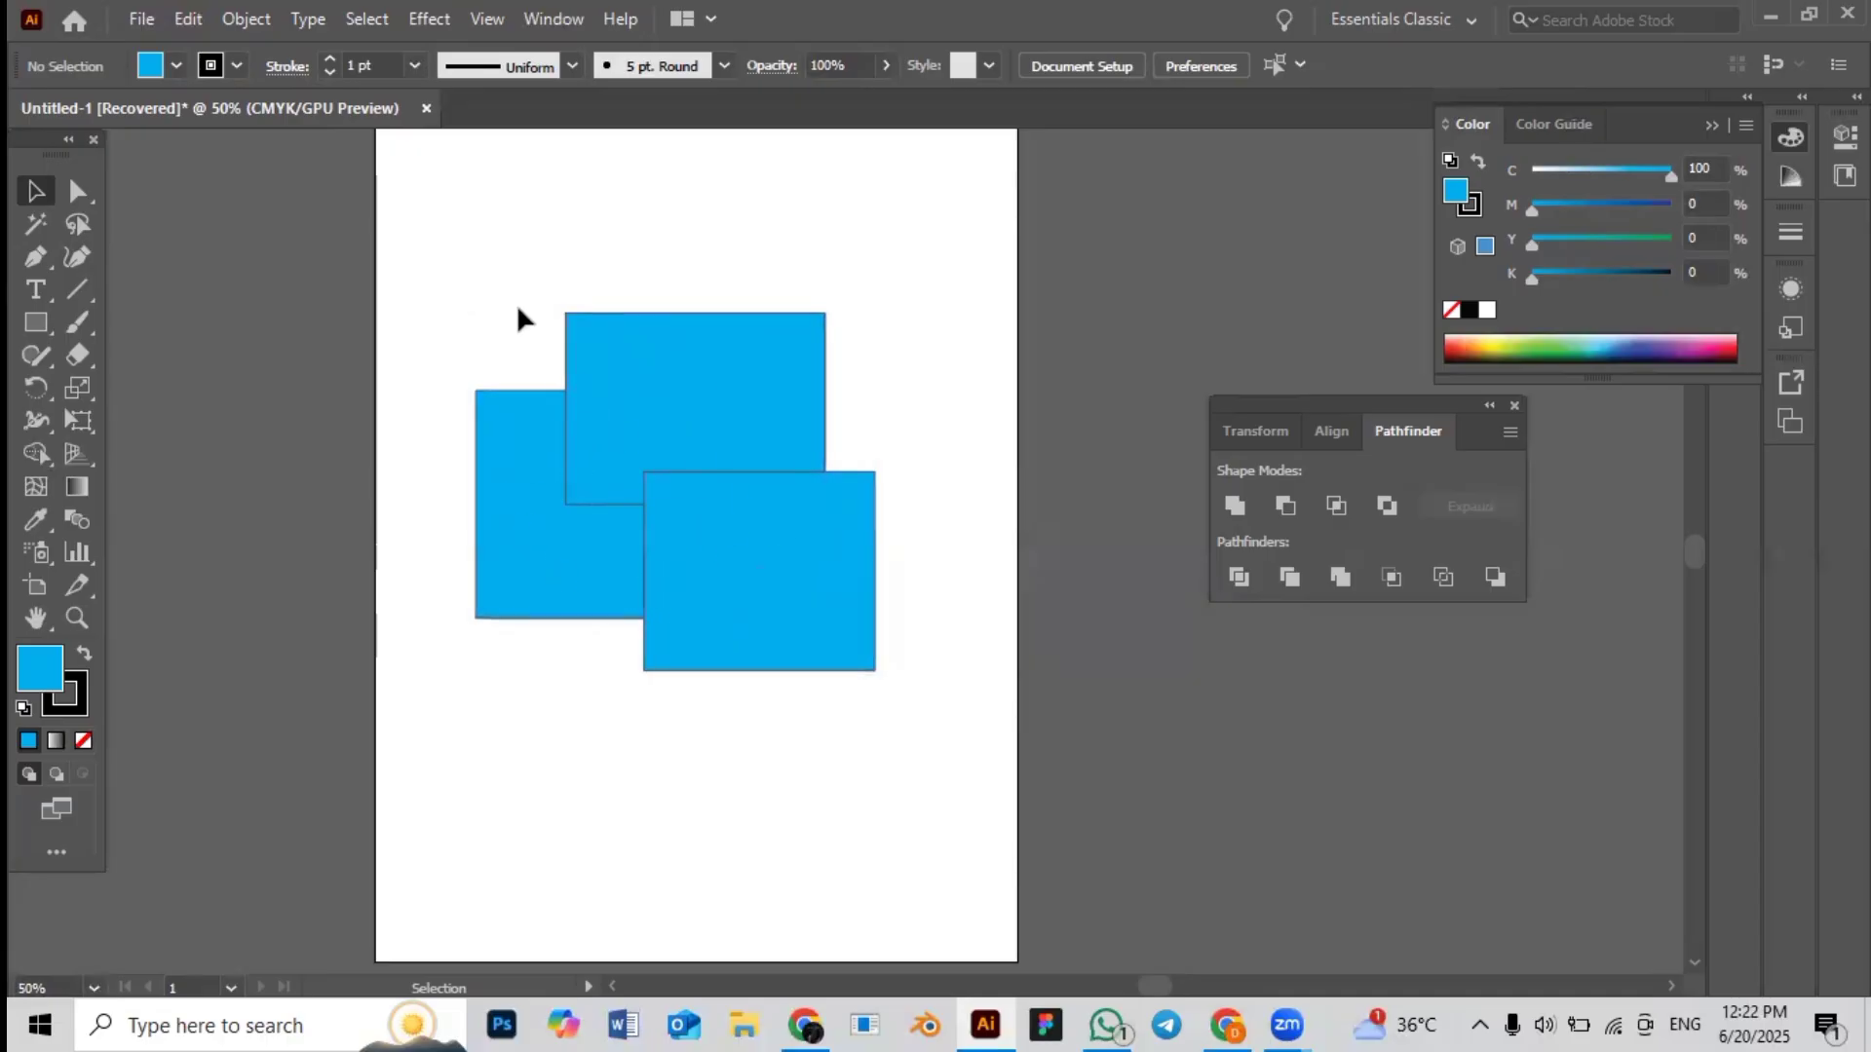
{"action": "left_click_drag", "start_coordinate": [516, 304], "coordinate": [928, 777]}
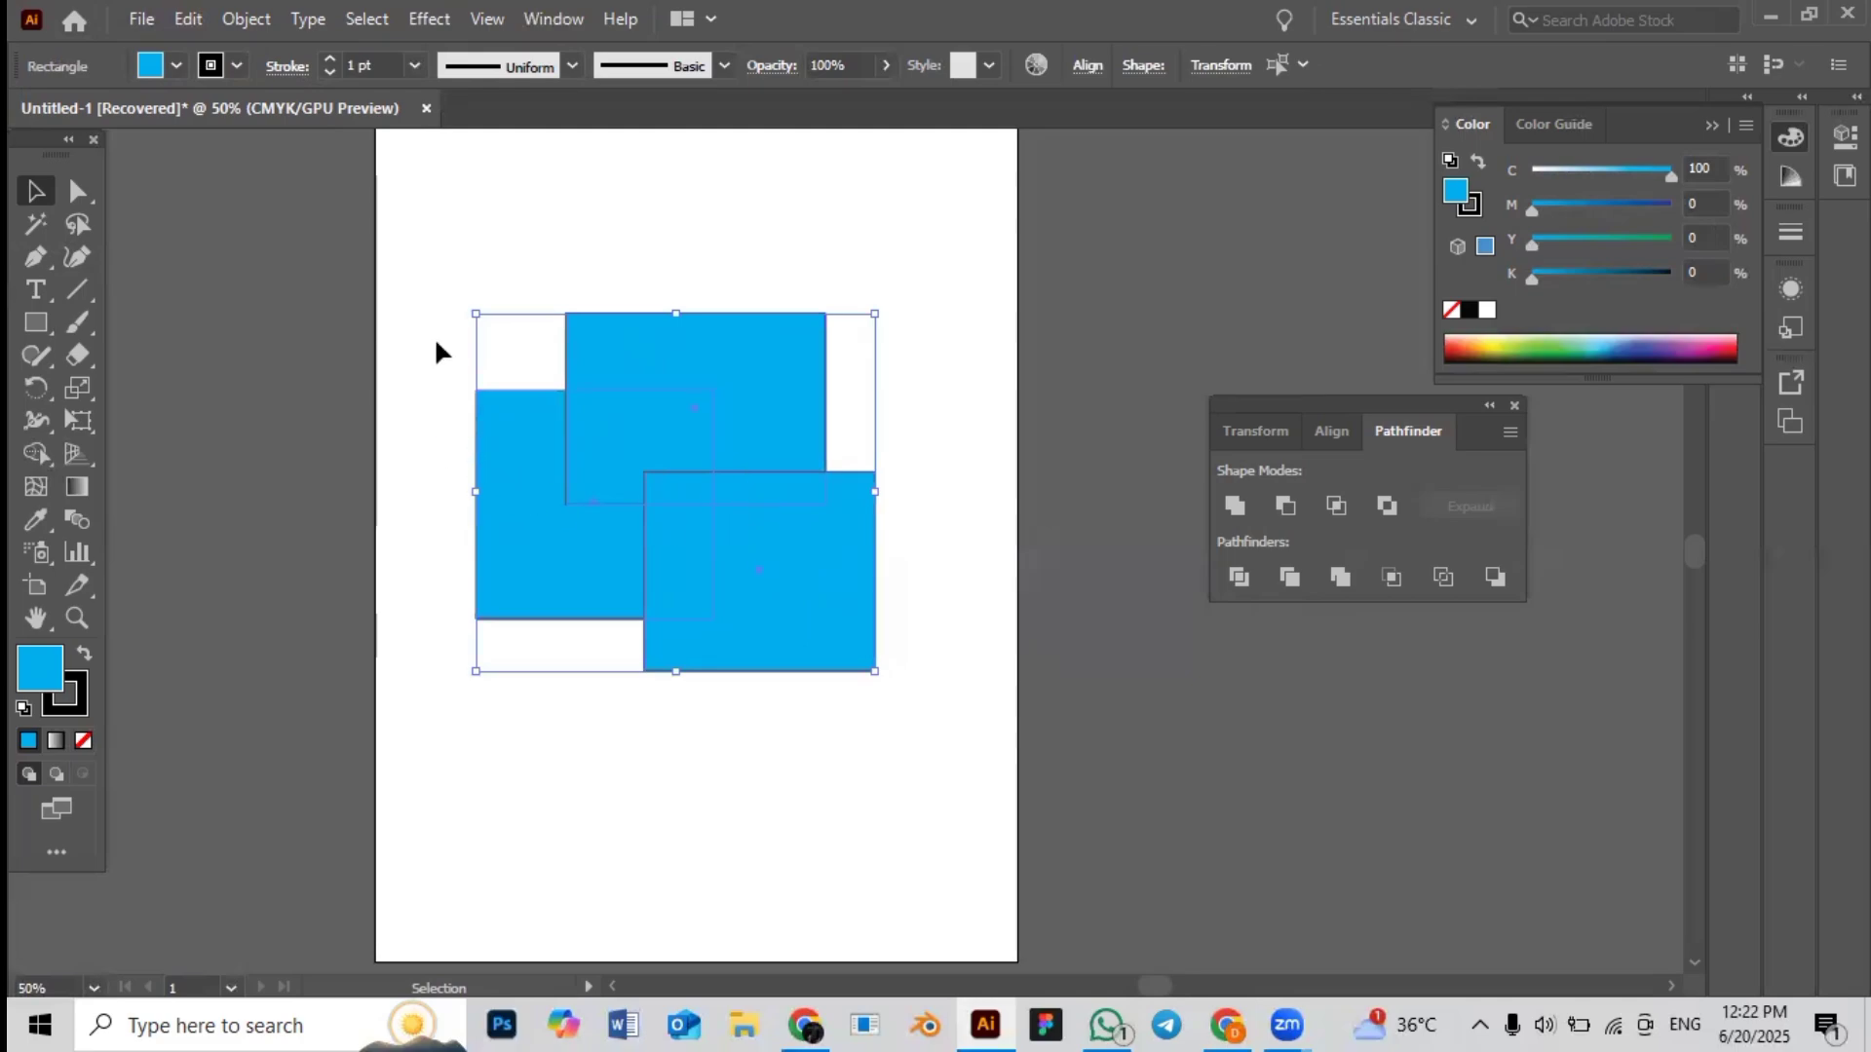
{"action": "left_click_drag", "start_coordinate": [413, 292], "coordinate": [938, 775]}
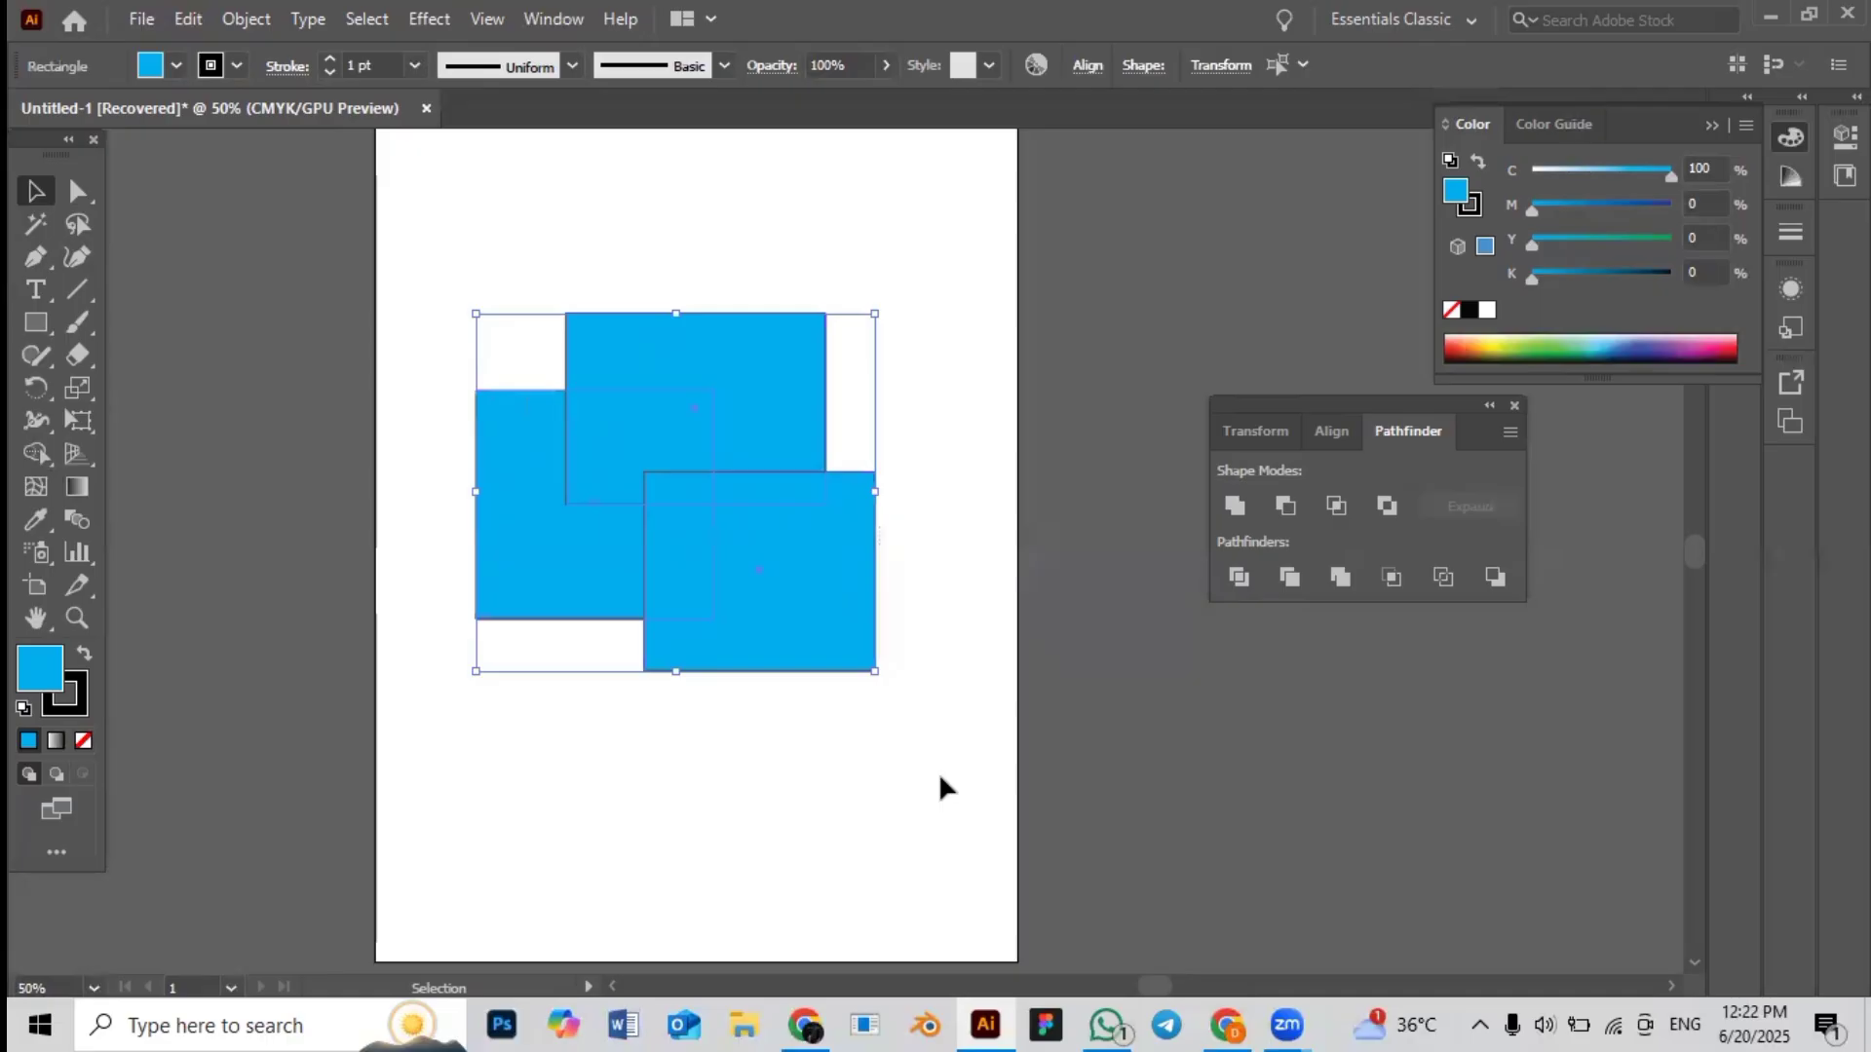
{"action": "left_click", "coordinate": [1243, 581]}
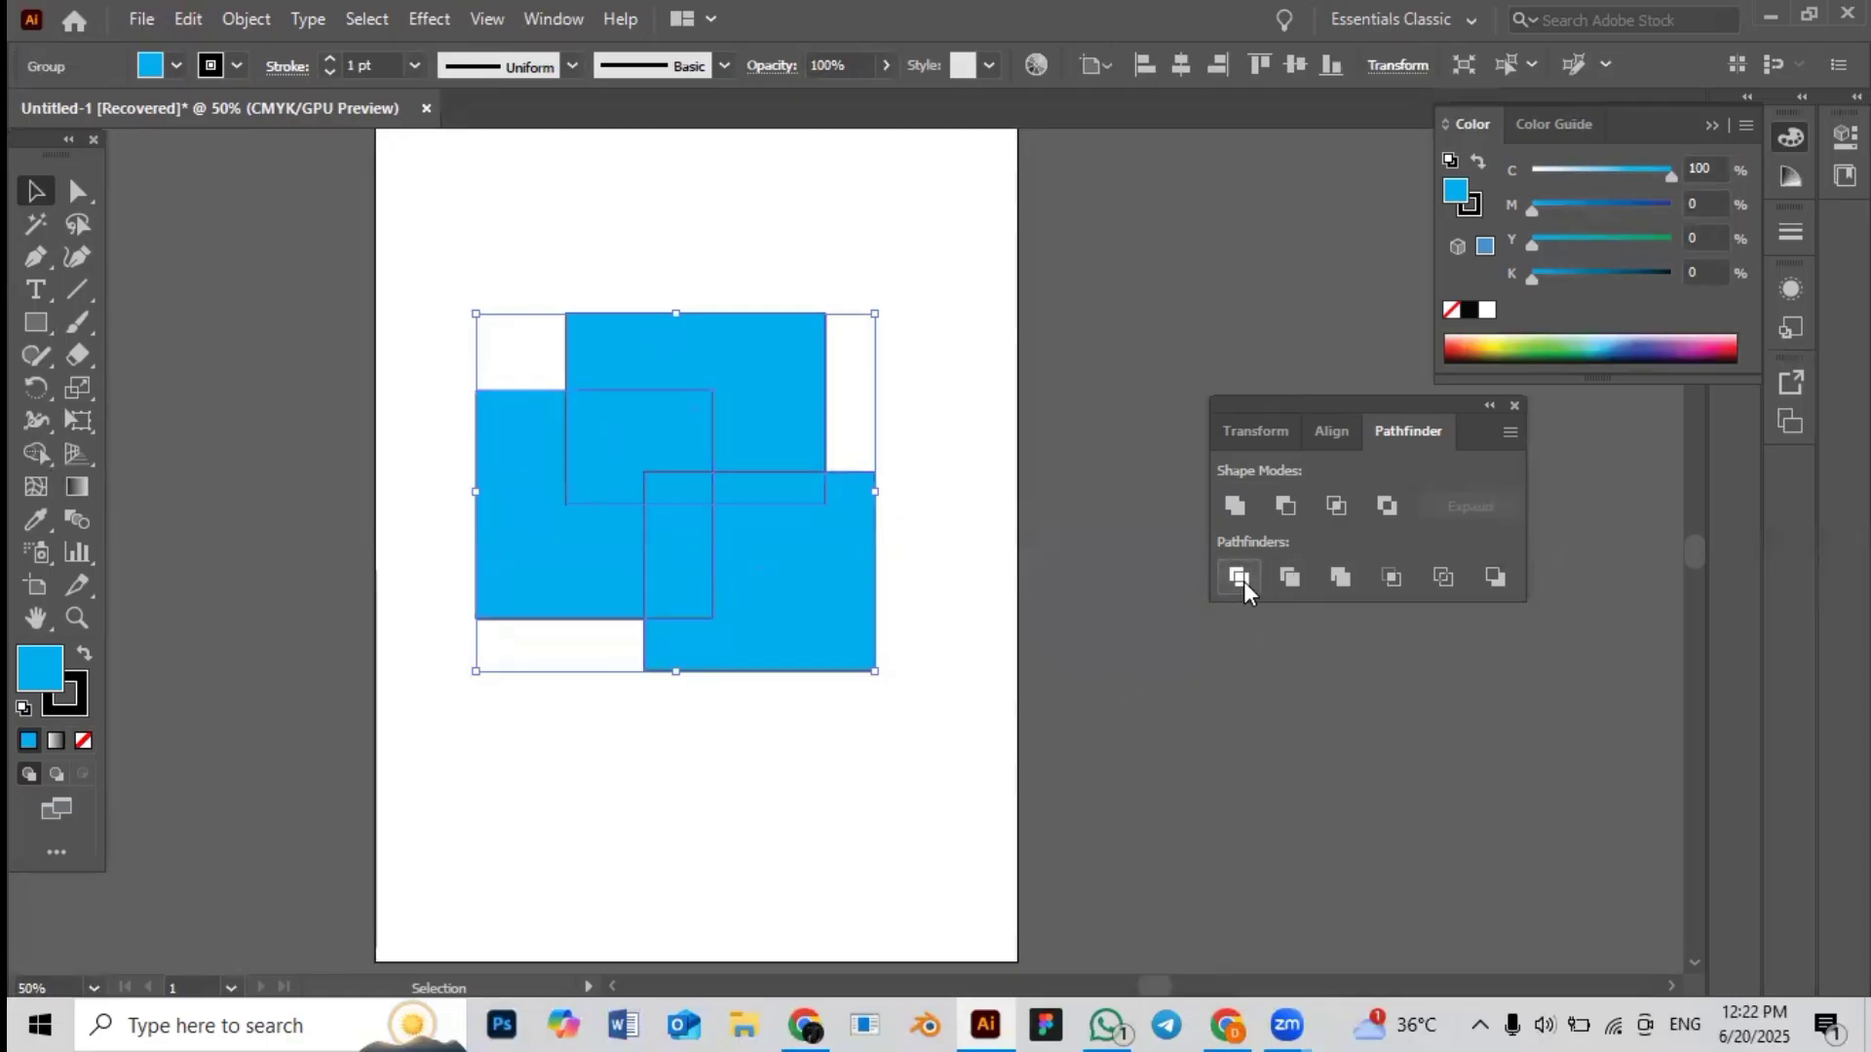
{"action": "left_click", "coordinate": [1036, 676]}
Move the divided group slightly up and right, ungroup it and pull the upper L-shaped piece away from the rest
{"action": "left_click_drag", "start_coordinate": [761, 487], "coordinate": [782, 452]}
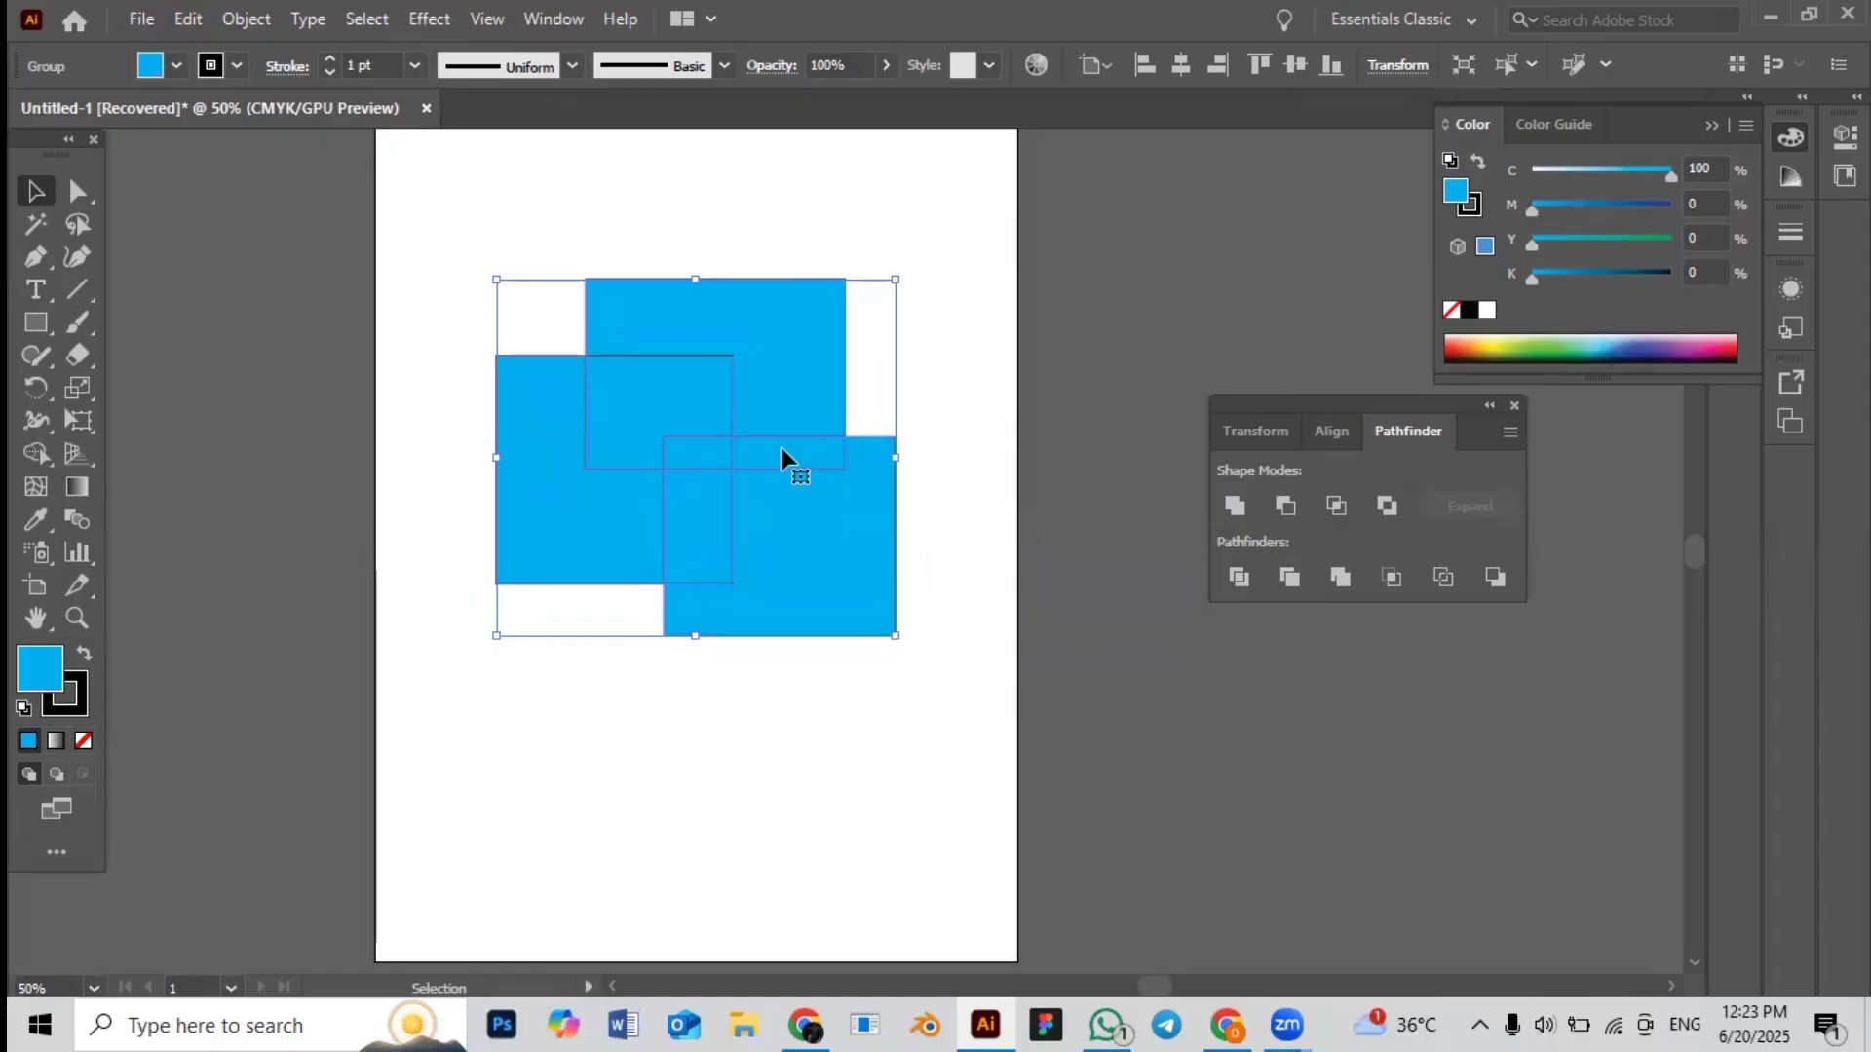
{"action": "right_click", "coordinate": [780, 448]}
{"action": "left_click", "coordinate": [920, 660]}
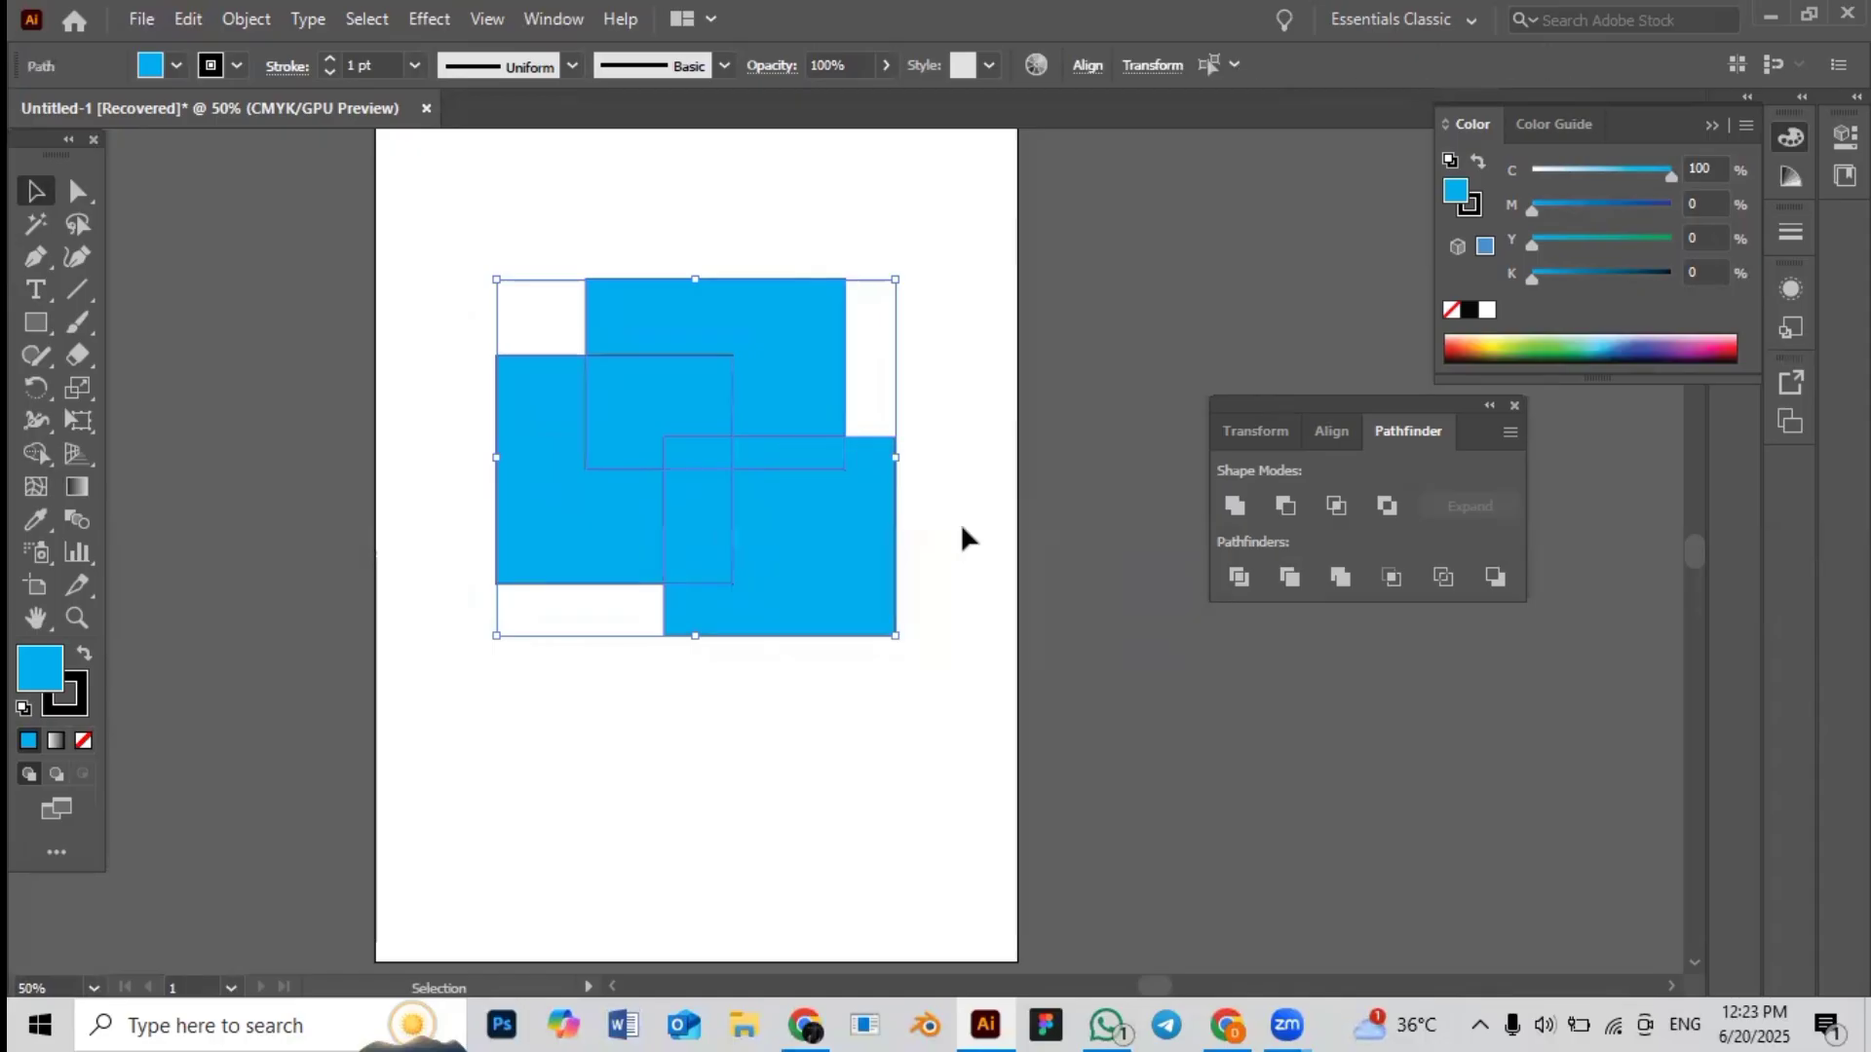
{"action": "left_click", "coordinate": [962, 531]}
{"action": "left_click_drag", "start_coordinate": [852, 409], "coordinate": [915, 283]}
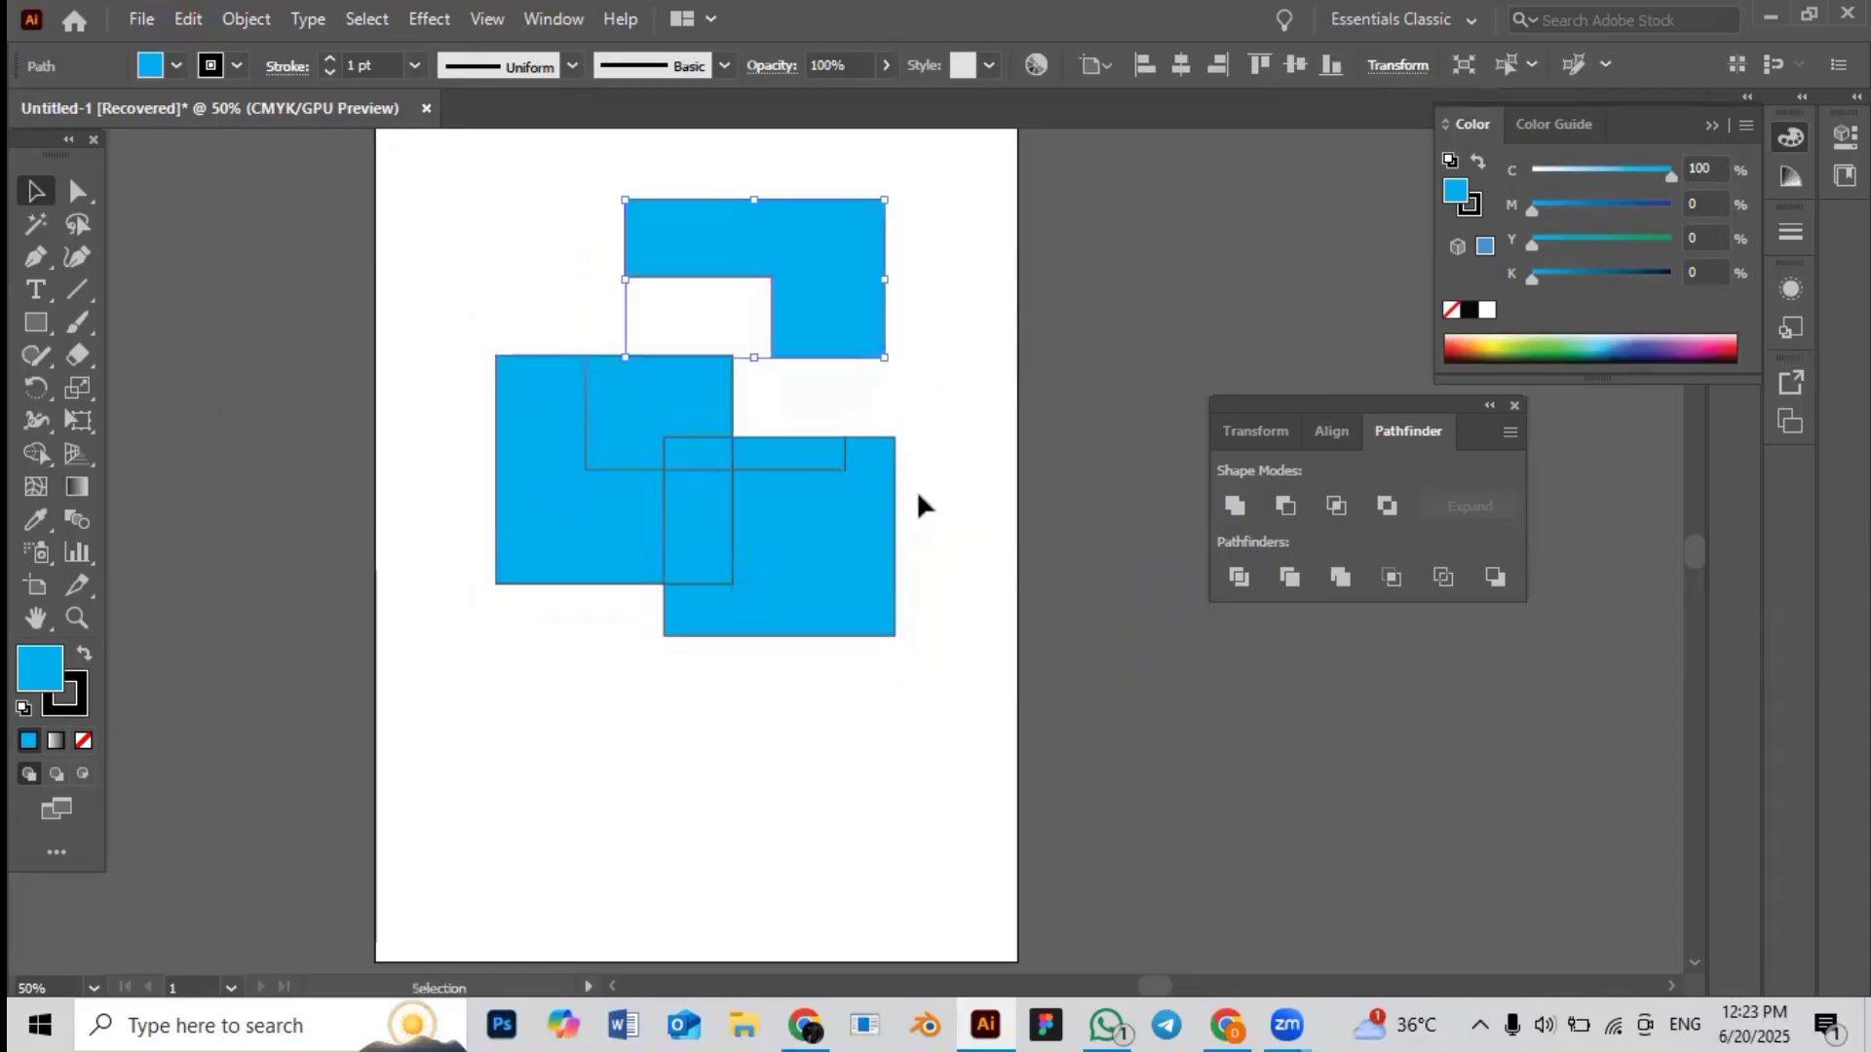
Pull the remaining pieces of the divided rectangles apart from one another
{"action": "left_click_drag", "start_coordinate": [902, 526], "coordinate": [983, 589]}
{"action": "left_click_drag", "start_coordinate": [784, 456], "coordinate": [849, 450]}
{"action": "left_click_drag", "start_coordinate": [640, 363], "coordinate": [519, 348]}
{"action": "left_click_drag", "start_coordinate": [733, 546], "coordinate": [756, 577]}
{"action": "left_click_drag", "start_coordinate": [723, 469], "coordinate": [748, 460]}
Delete all the divided pieces and draw two large overlapping cyan rectangles with black strokes, the second one lower and further right
{"action": "left_click_drag", "start_coordinate": [435, 220], "coordinate": [1019, 824]}
{"action": "key", "text": "Delete"}
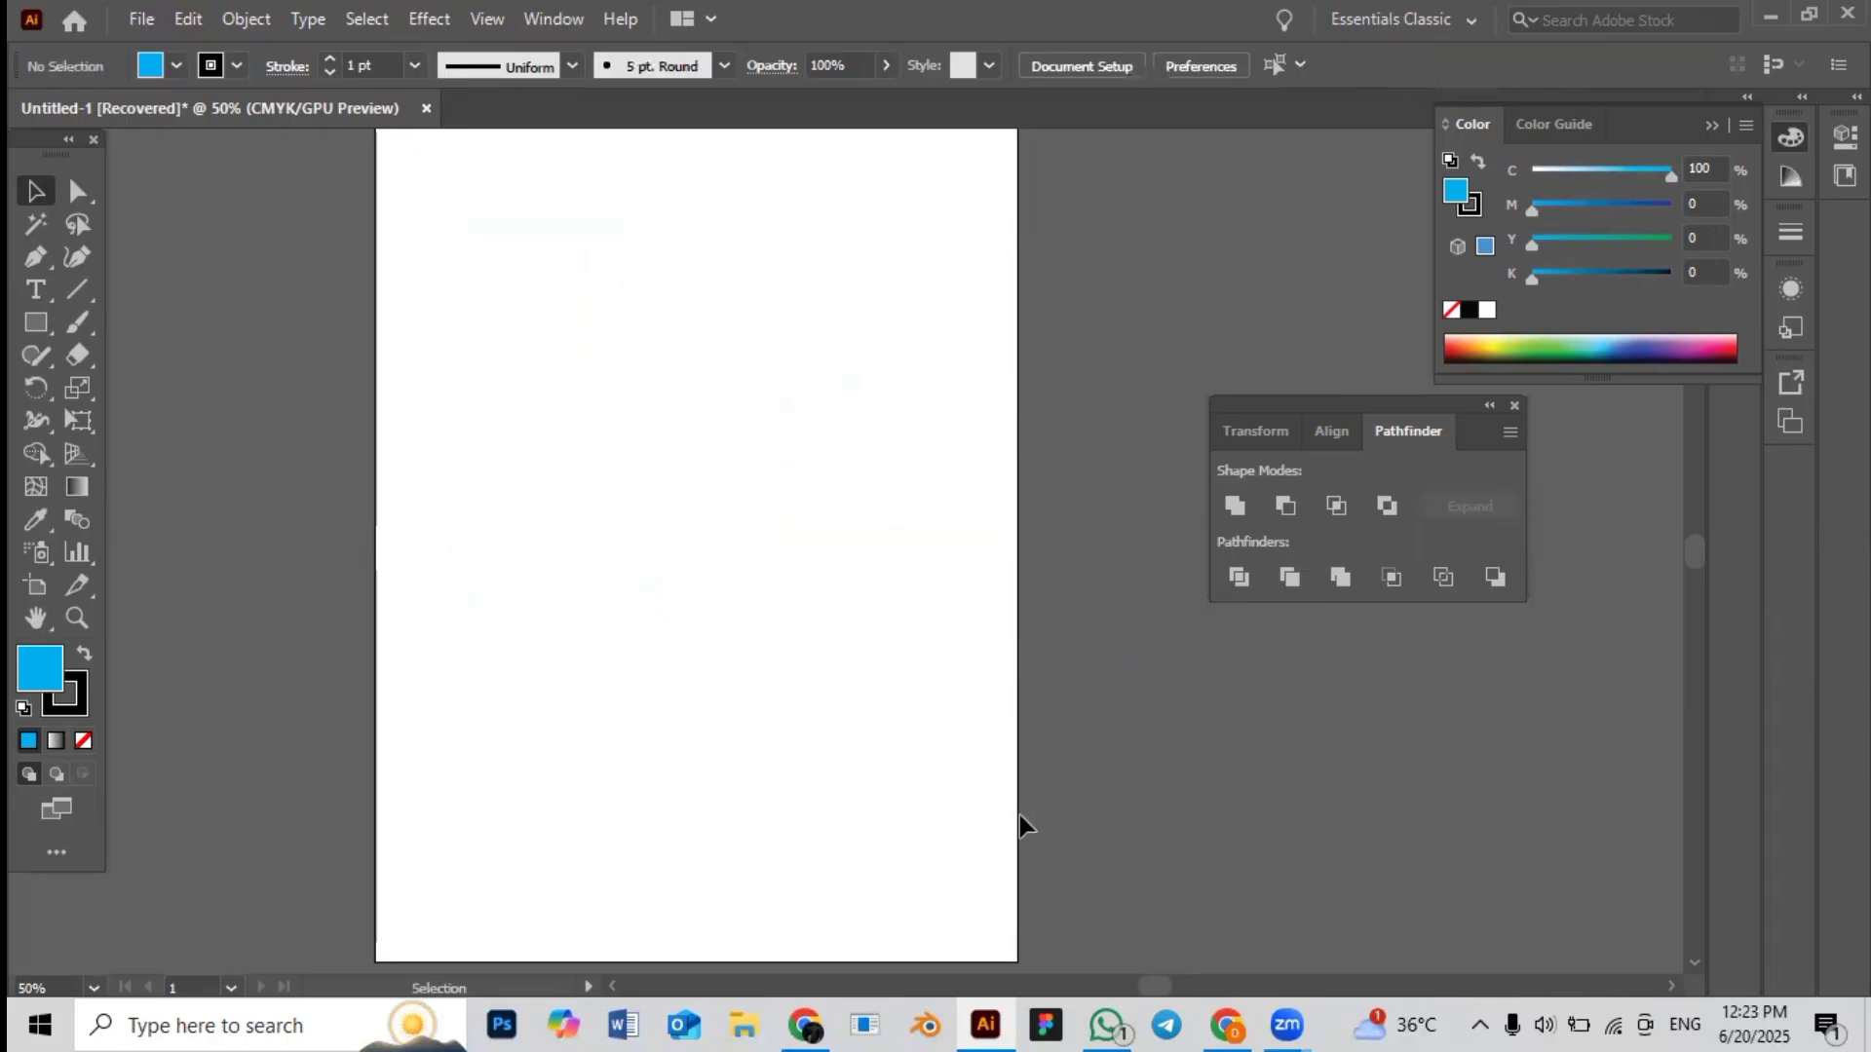
{"action": "left_click", "coordinate": [34, 326]}
{"action": "mouse_move", "coordinate": [450, 322]}
{"action": "left_mouse_down"}
{"action": "mouse_move", "coordinate": [789, 597]}
{"action": "mouse_move", "coordinate": [908, 502]}
{"action": "left_mouse_up"}
{"action": "left_click", "coordinate": [35, 191]}
Cut away the hidden overlap between the two rectangles with Pathfinder's Trim
{"action": "left_click_drag", "start_coordinate": [577, 229], "coordinate": [925, 713]}
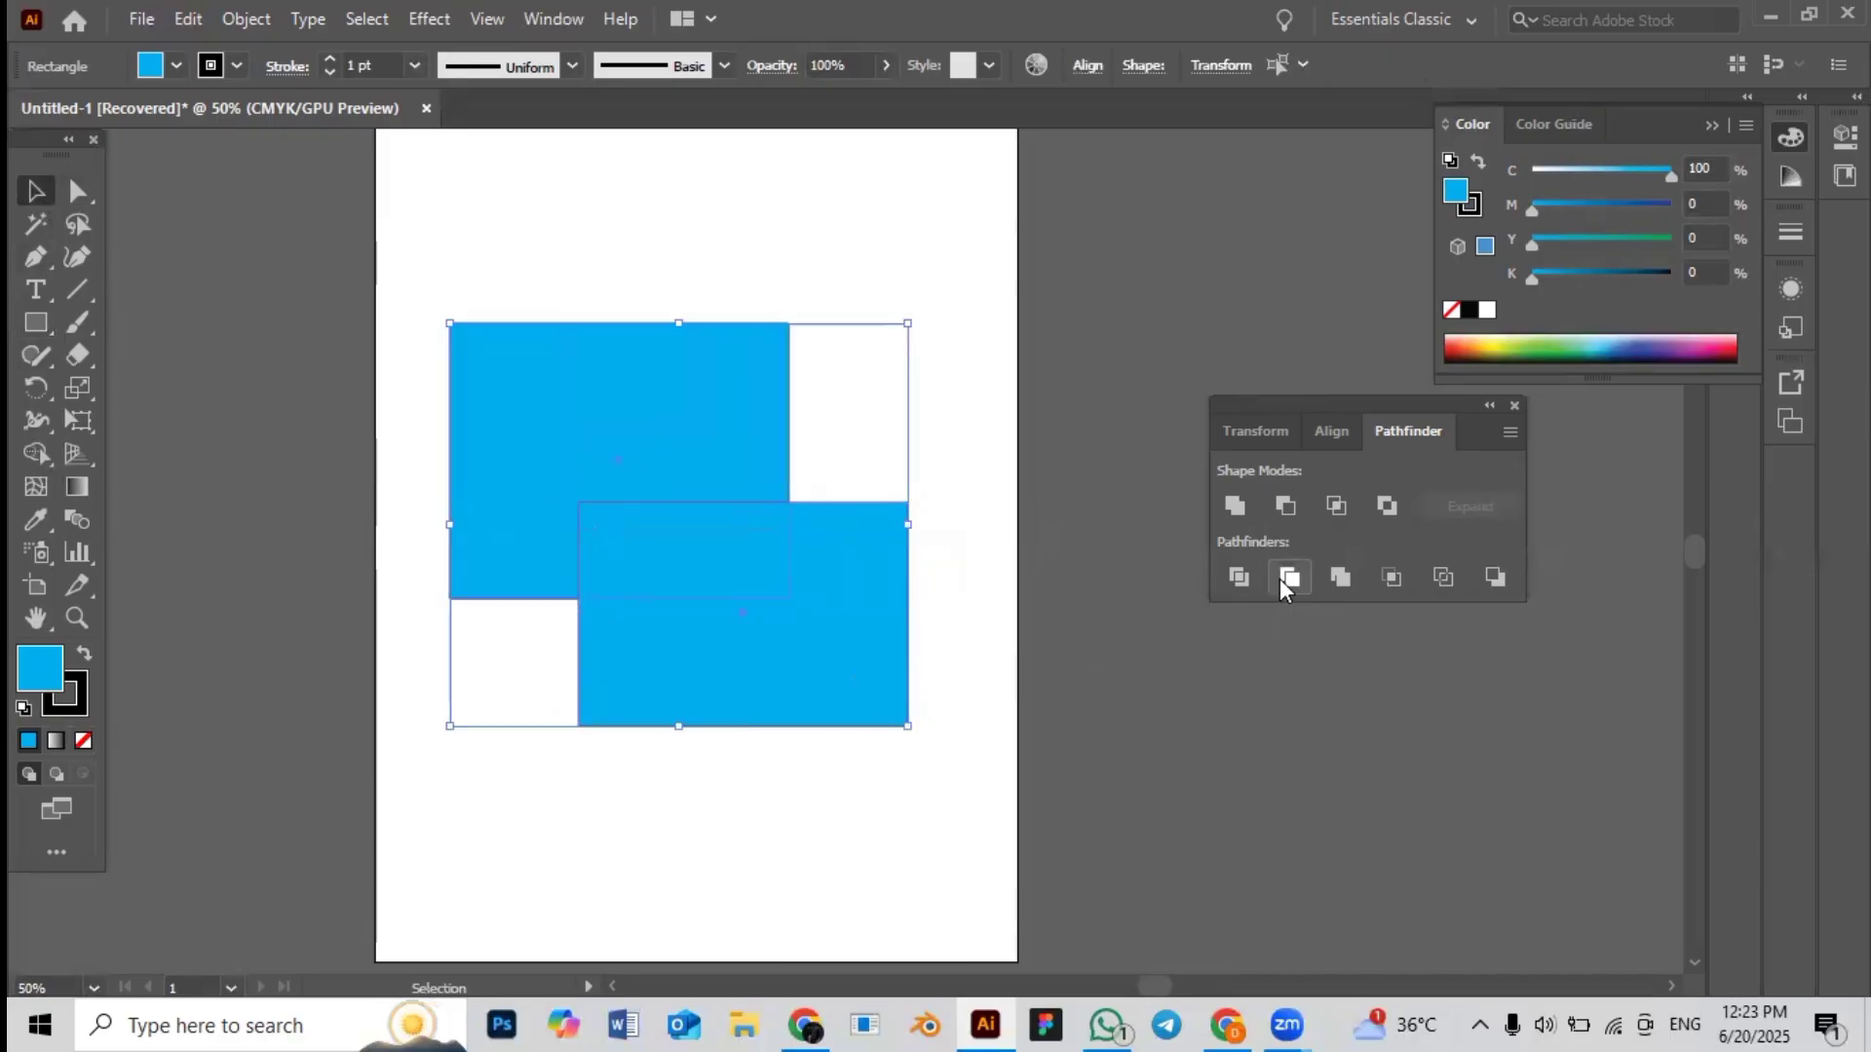
{"action": "left_click", "coordinate": [1284, 577]}
{"action": "left_click", "coordinate": [1012, 600]}
Move the trimmed group, ungroup it and pull the lower rectangle away from the upper L-shaped piece
{"action": "left_click_drag", "start_coordinate": [908, 595], "coordinate": [992, 646]}
{"action": "right_click", "coordinate": [874, 578]}
{"action": "left_click", "coordinate": [968, 329]}
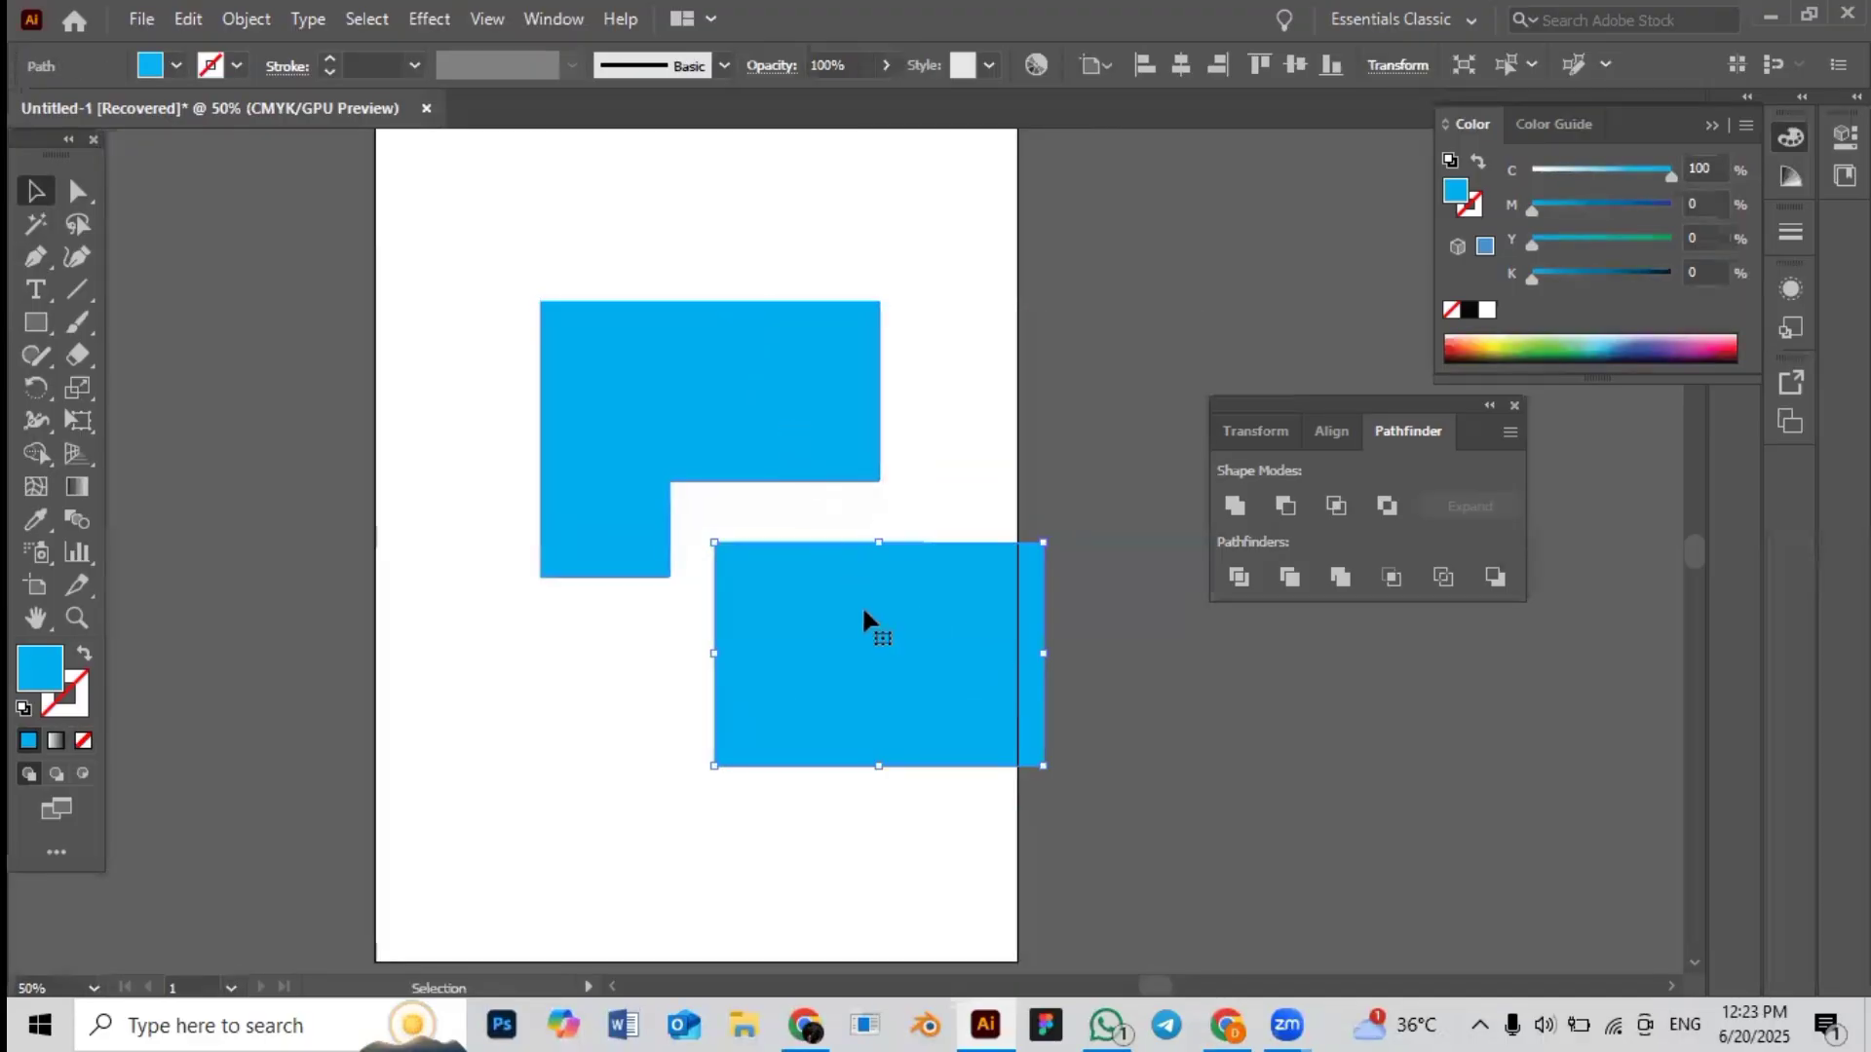
{"action": "mouse_move", "coordinate": [868, 630]}
{"action": "left_mouse_down"}
{"action": "mouse_move", "coordinate": [830, 527]}
{"action": "mouse_move", "coordinate": [753, 629]}
{"action": "mouse_move", "coordinate": [770, 593]}
{"action": "mouse_move", "coordinate": [865, 613]}
{"action": "left_mouse_up"}
{"action": "left_click", "coordinate": [645, 787]}
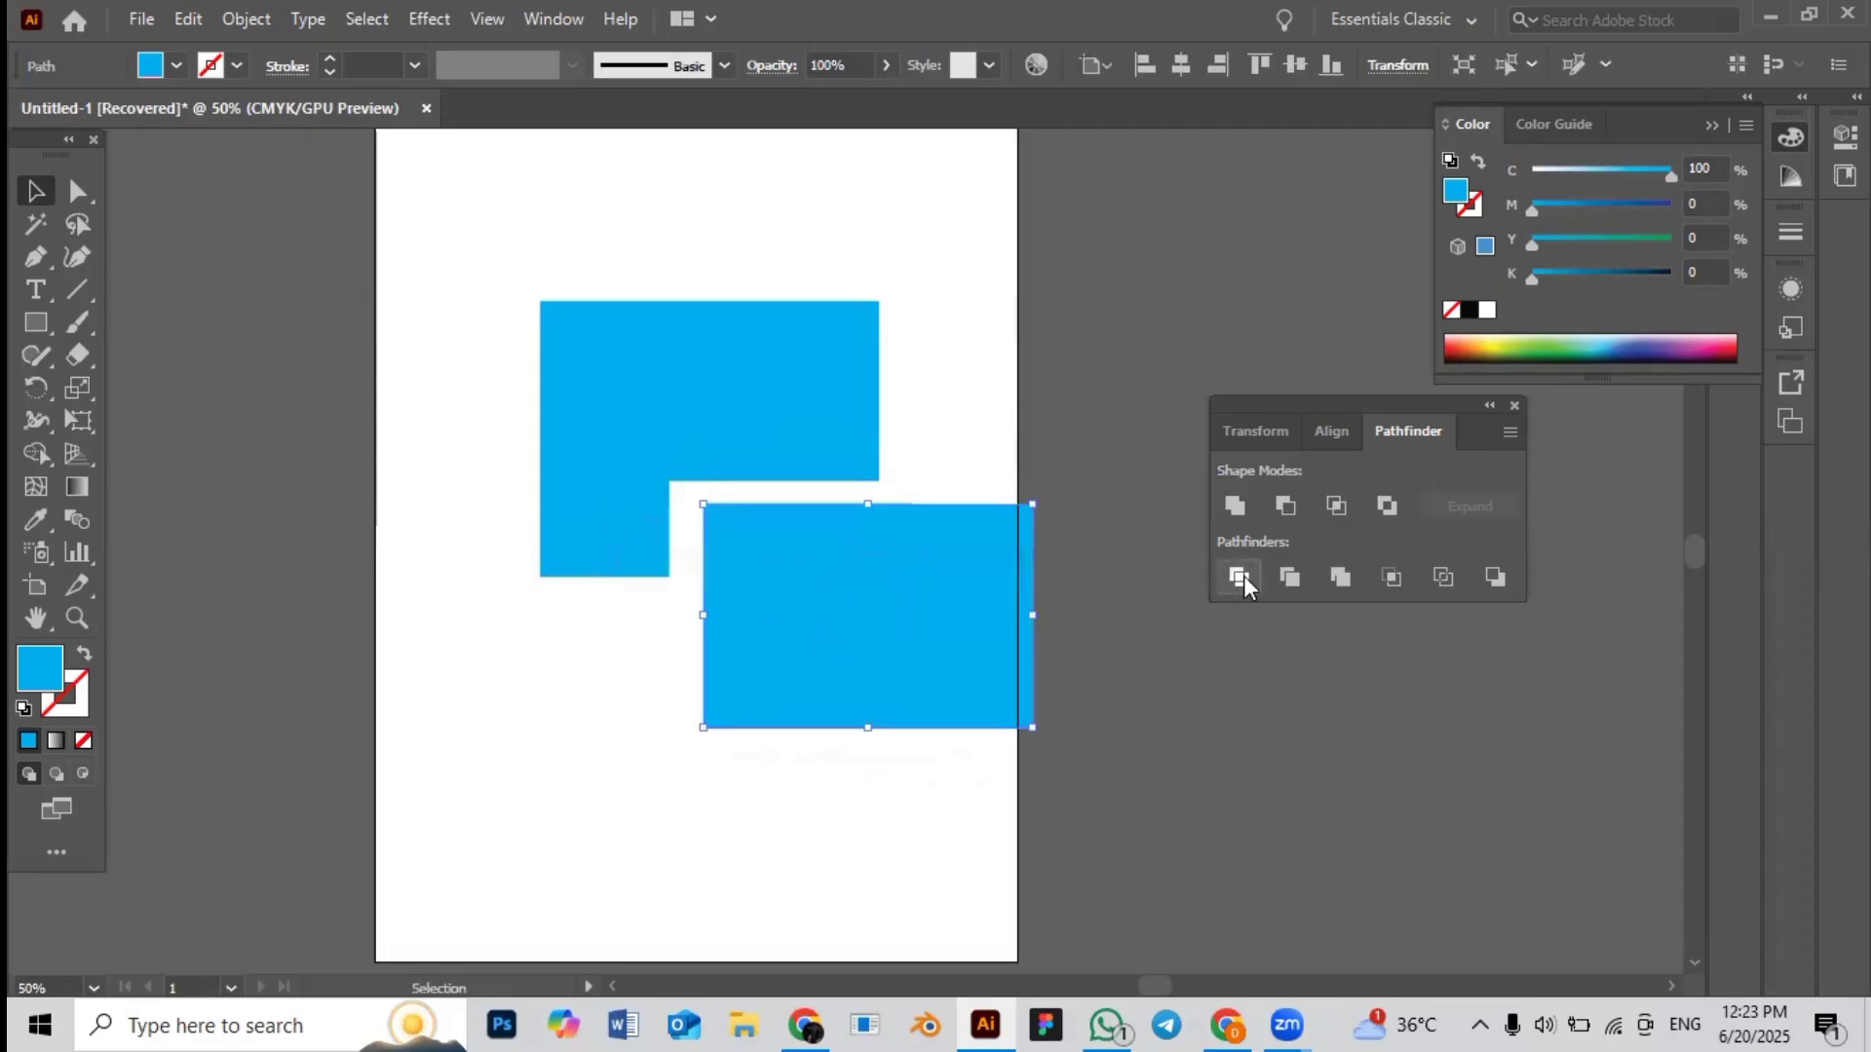
Delete both trimmed pieces and draw a small circle about 0.86 in in diameter right of the artboard's centre
{"action": "left_click", "coordinate": [1206, 697]}
{"action": "left_click_drag", "start_coordinate": [572, 234], "coordinate": [795, 553]}
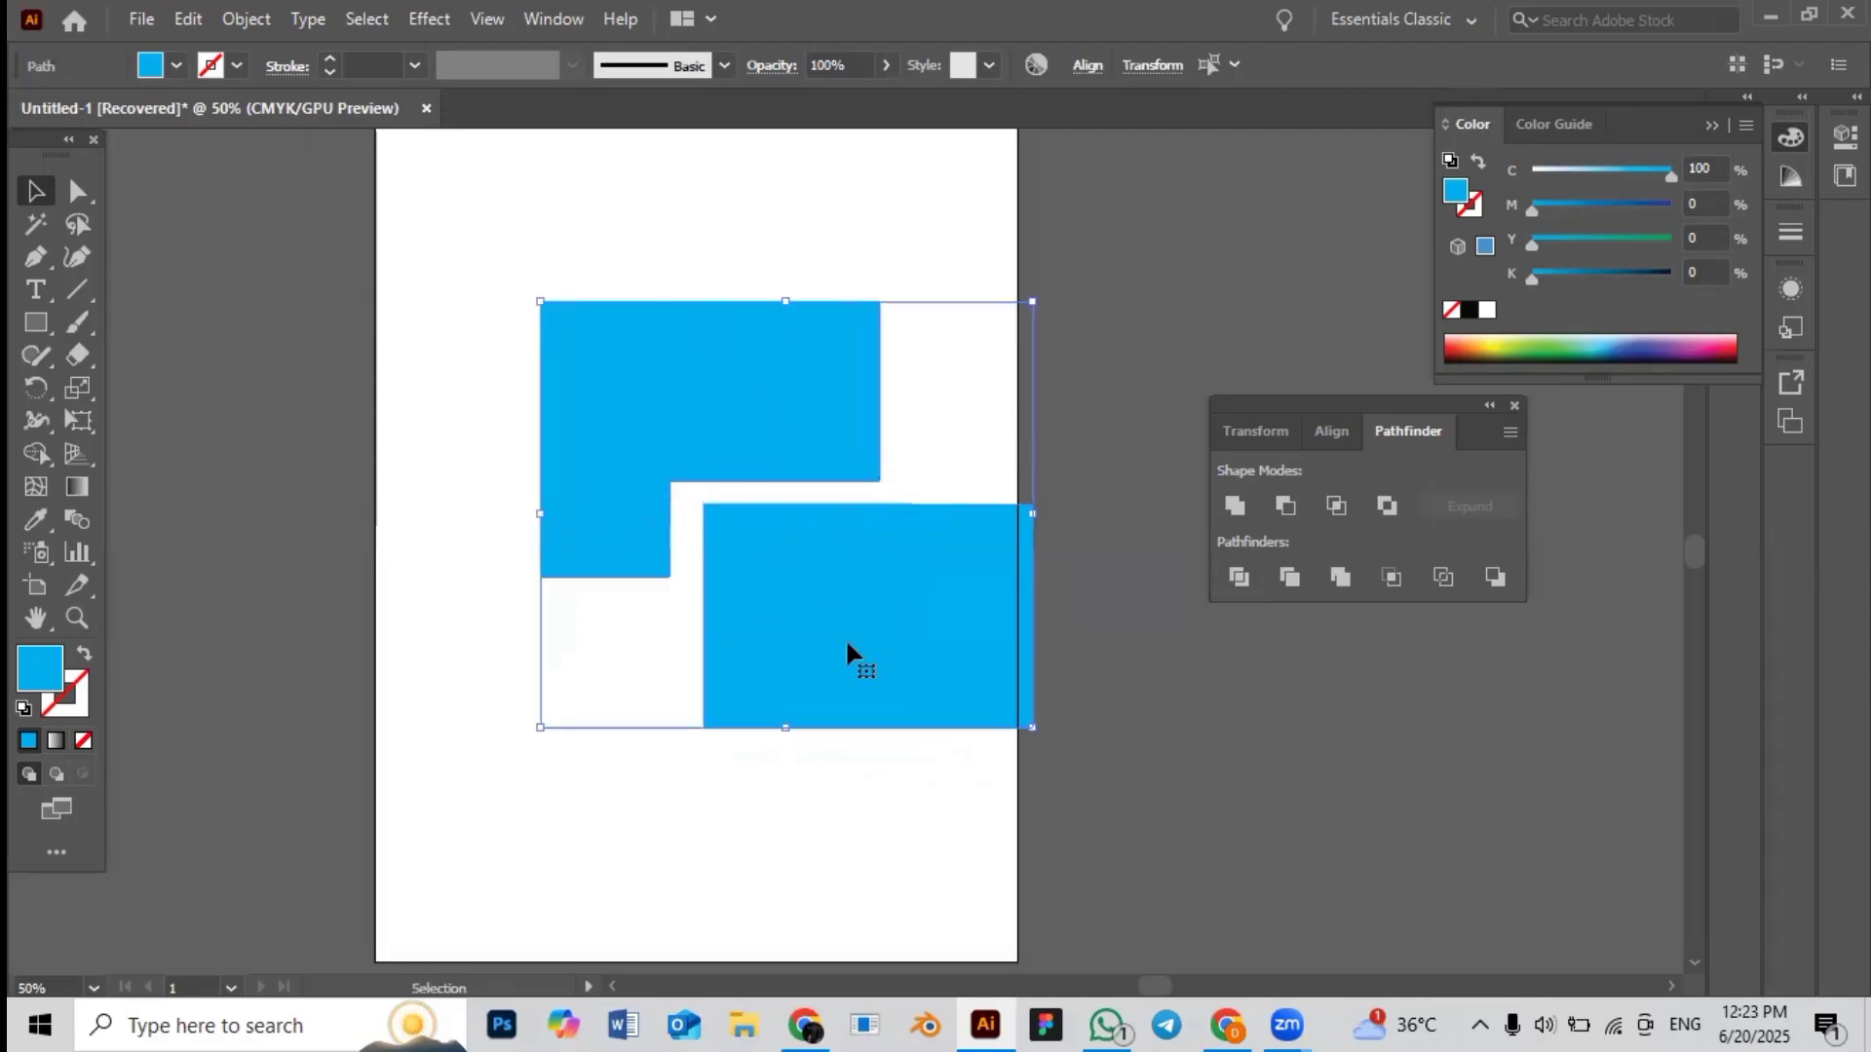
{"action": "key", "text": "Delete"}
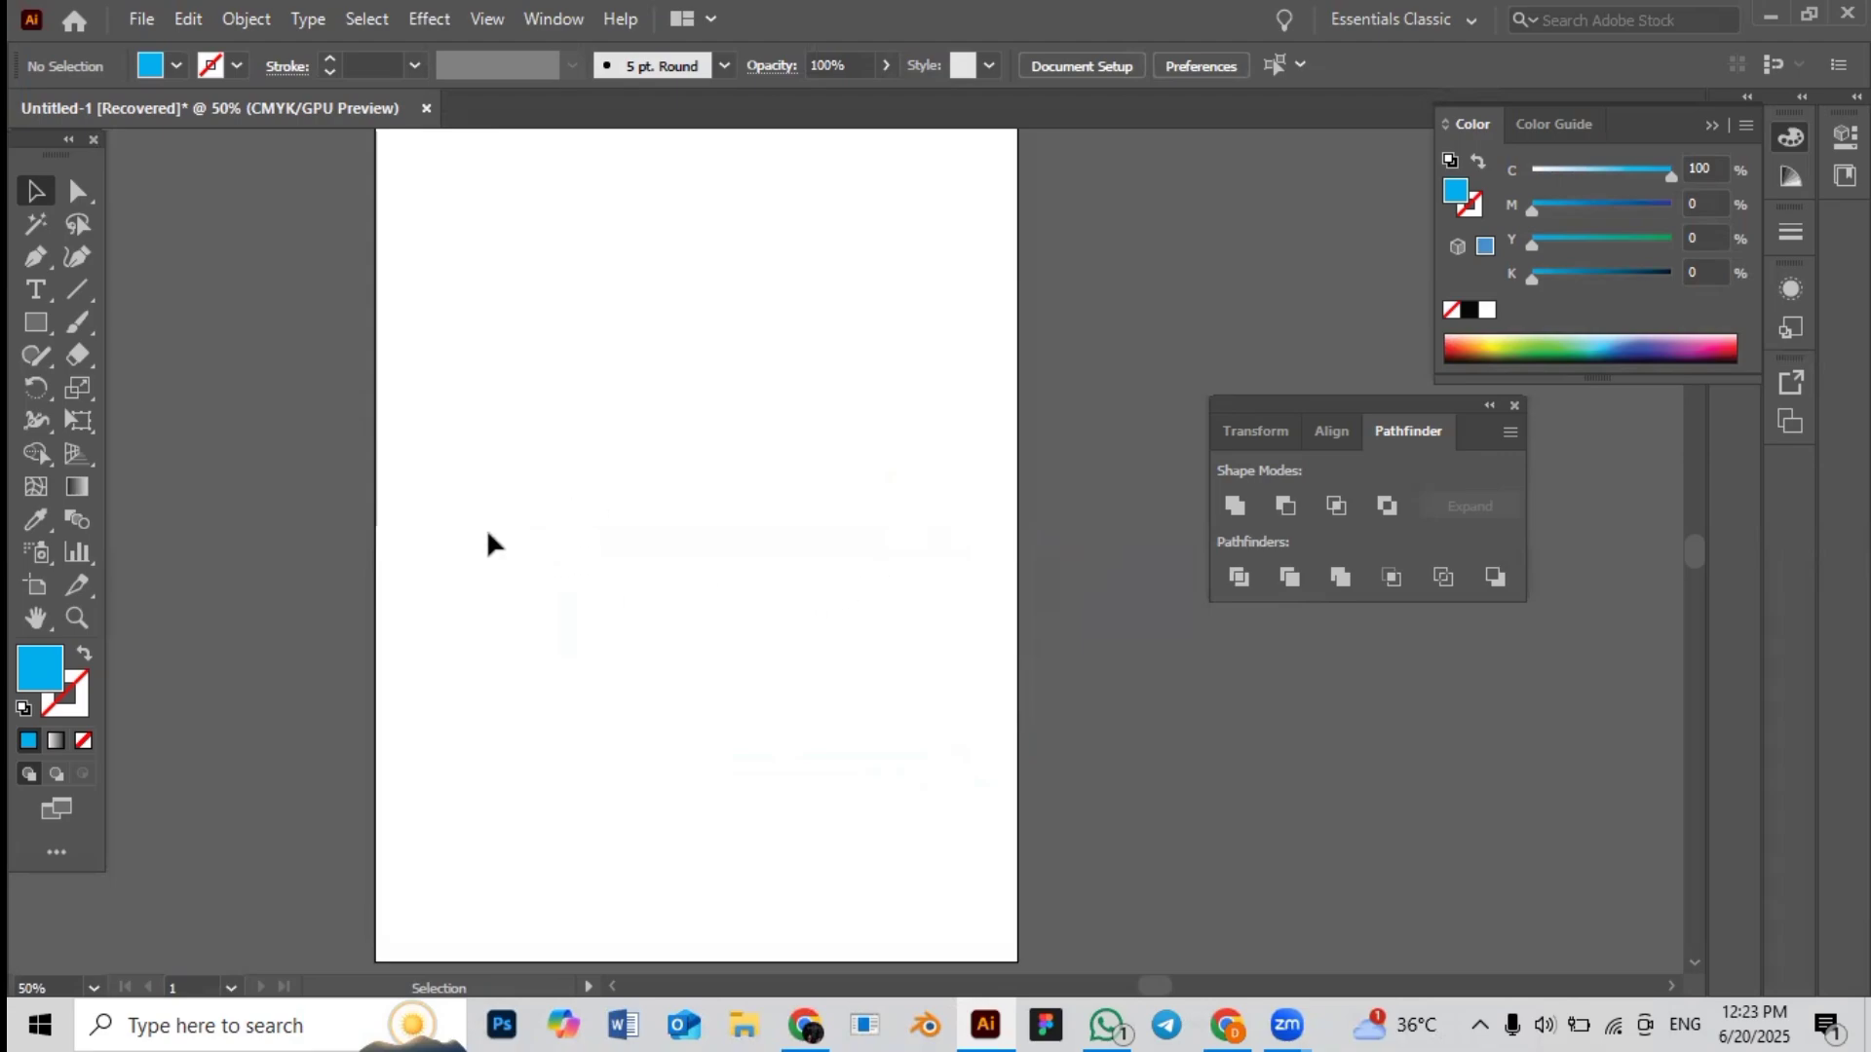
{"action": "left_click", "coordinate": [37, 324]}
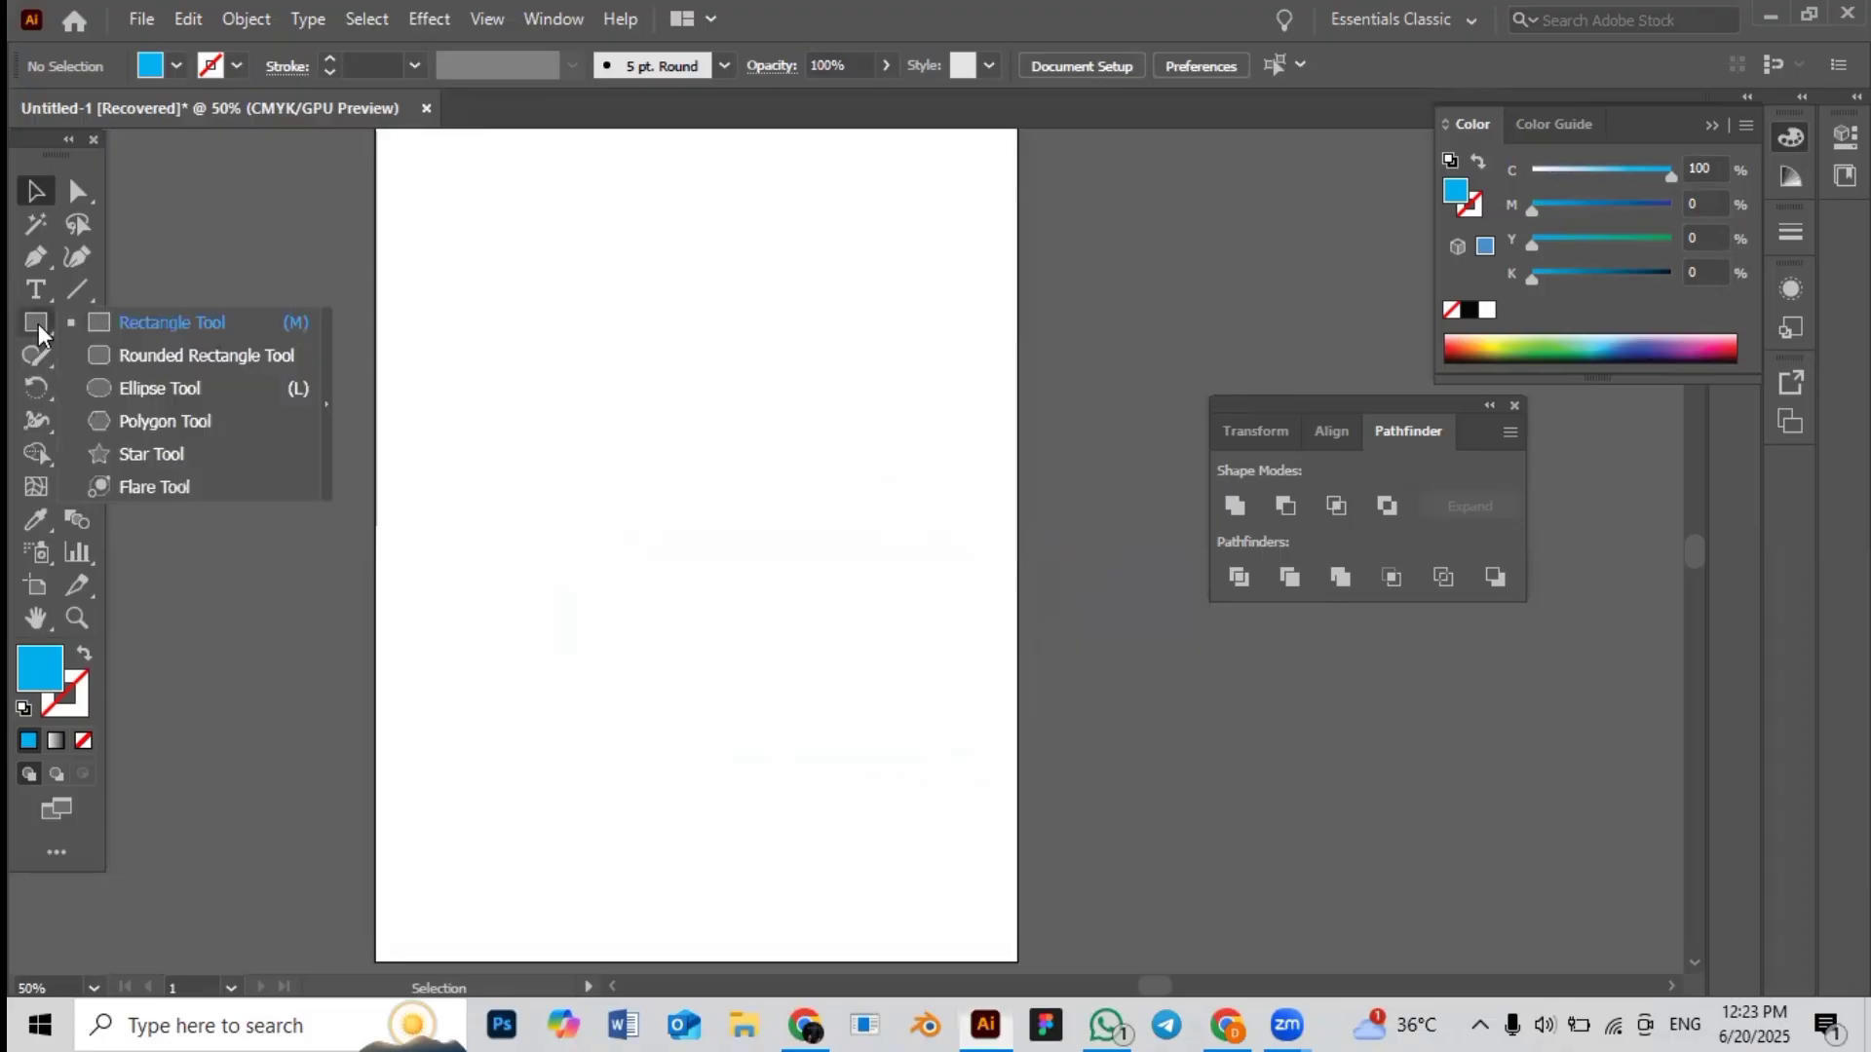
{"action": "left_click", "coordinate": [144, 386]}
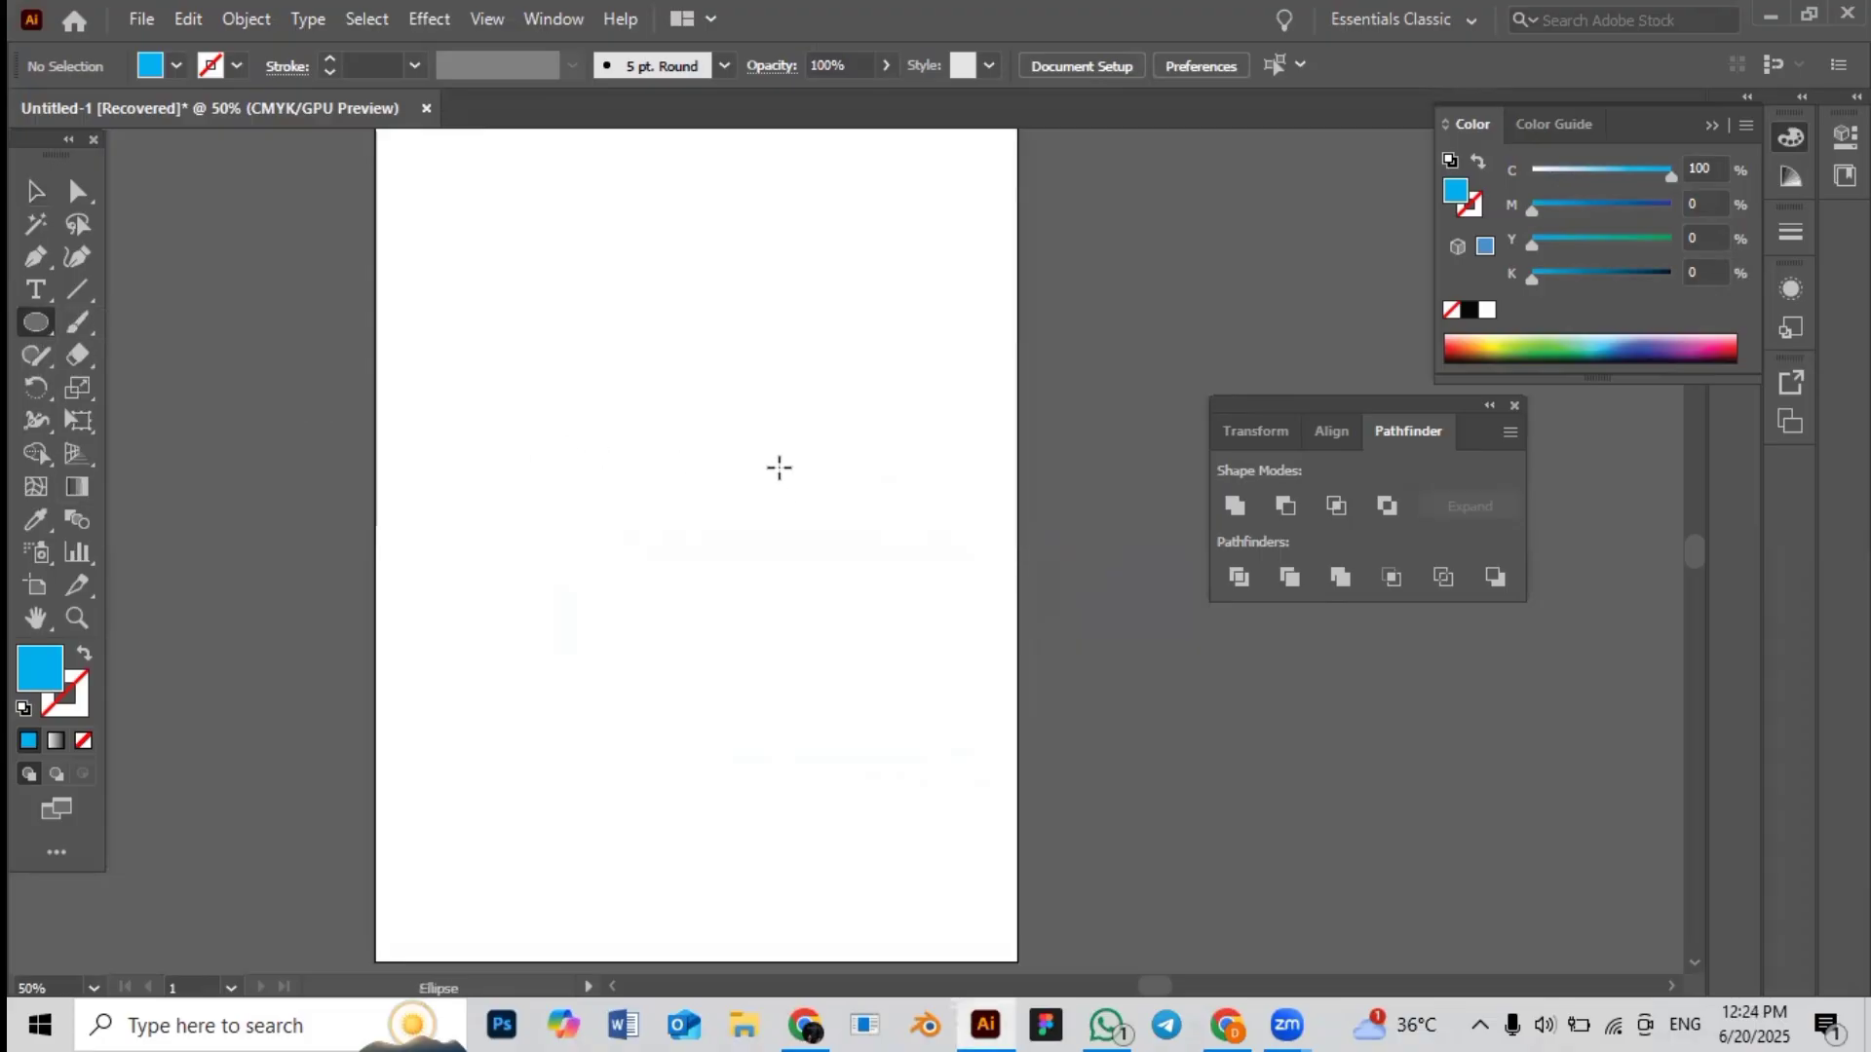
{"action": "left_click_drag", "start_coordinate": [777, 466], "coordinate": [839, 528]}
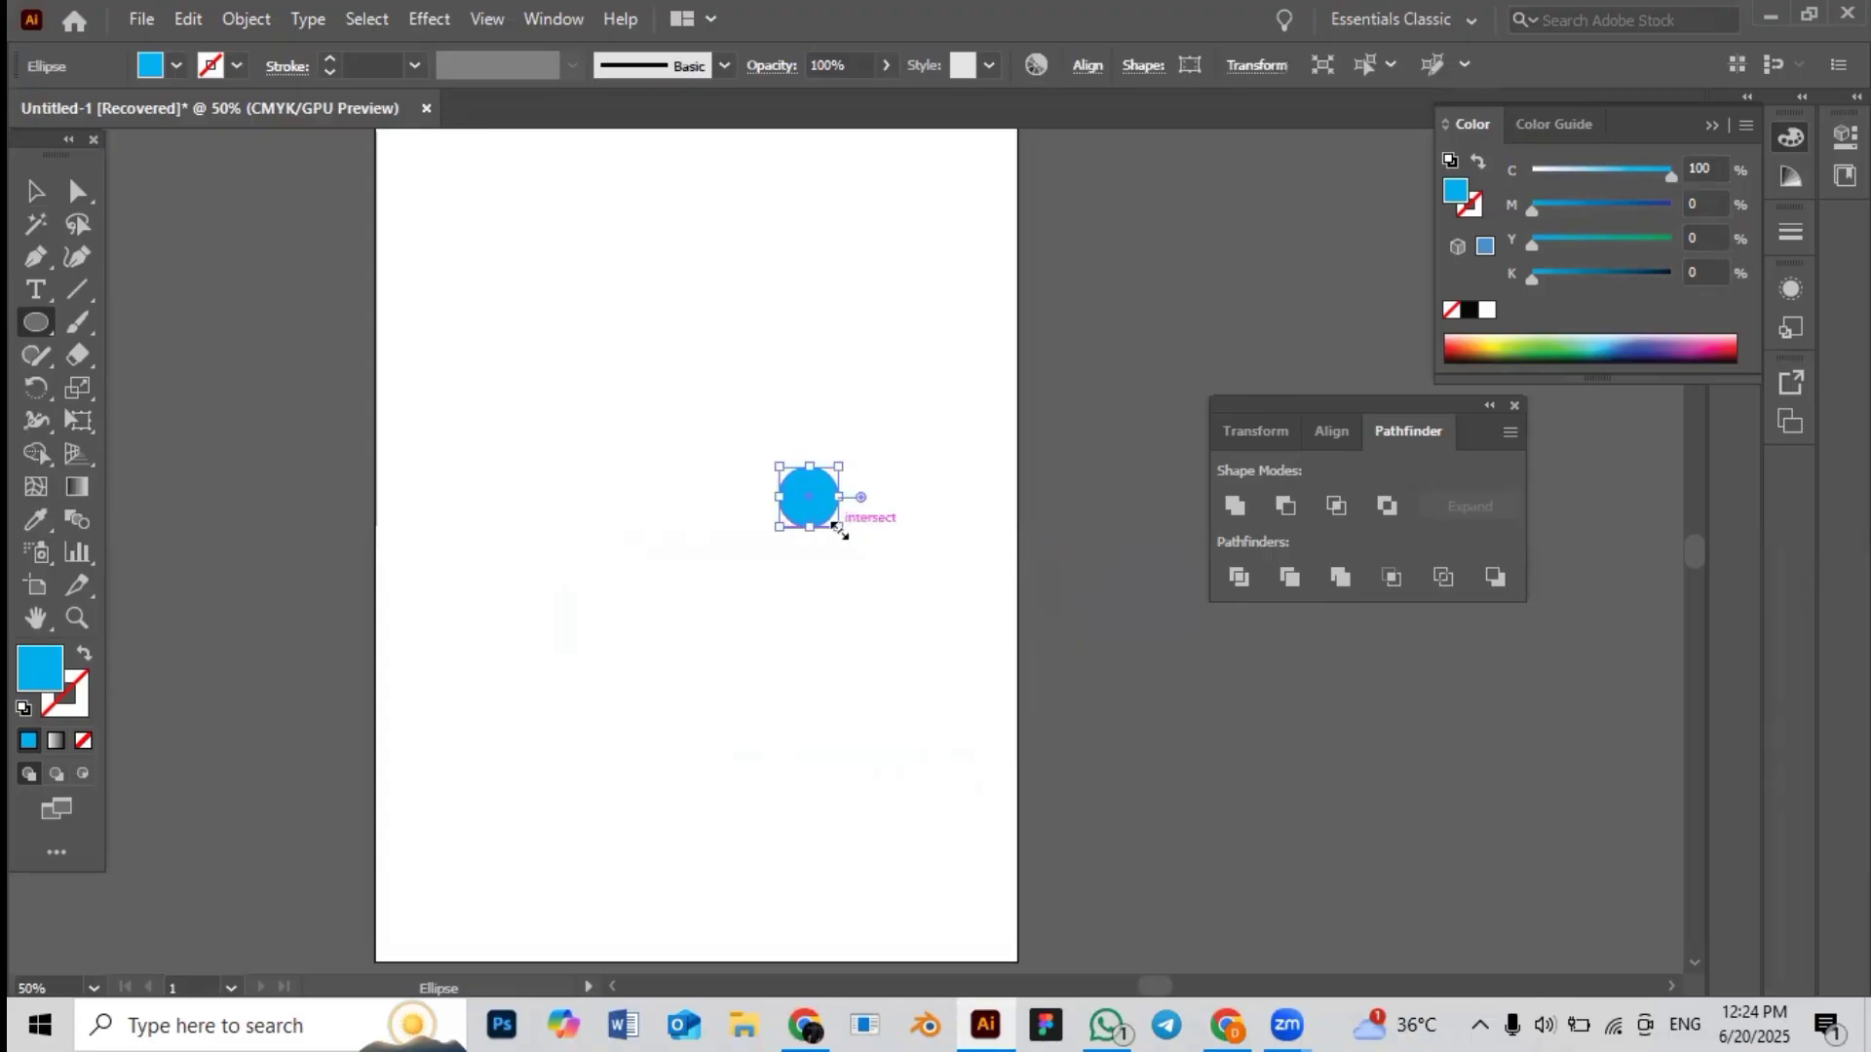
Fill the circle with the red swatch (C 15, M 100, Y 90, K 10) and give it a white stroke
{"action": "left_click", "coordinate": [176, 66]}
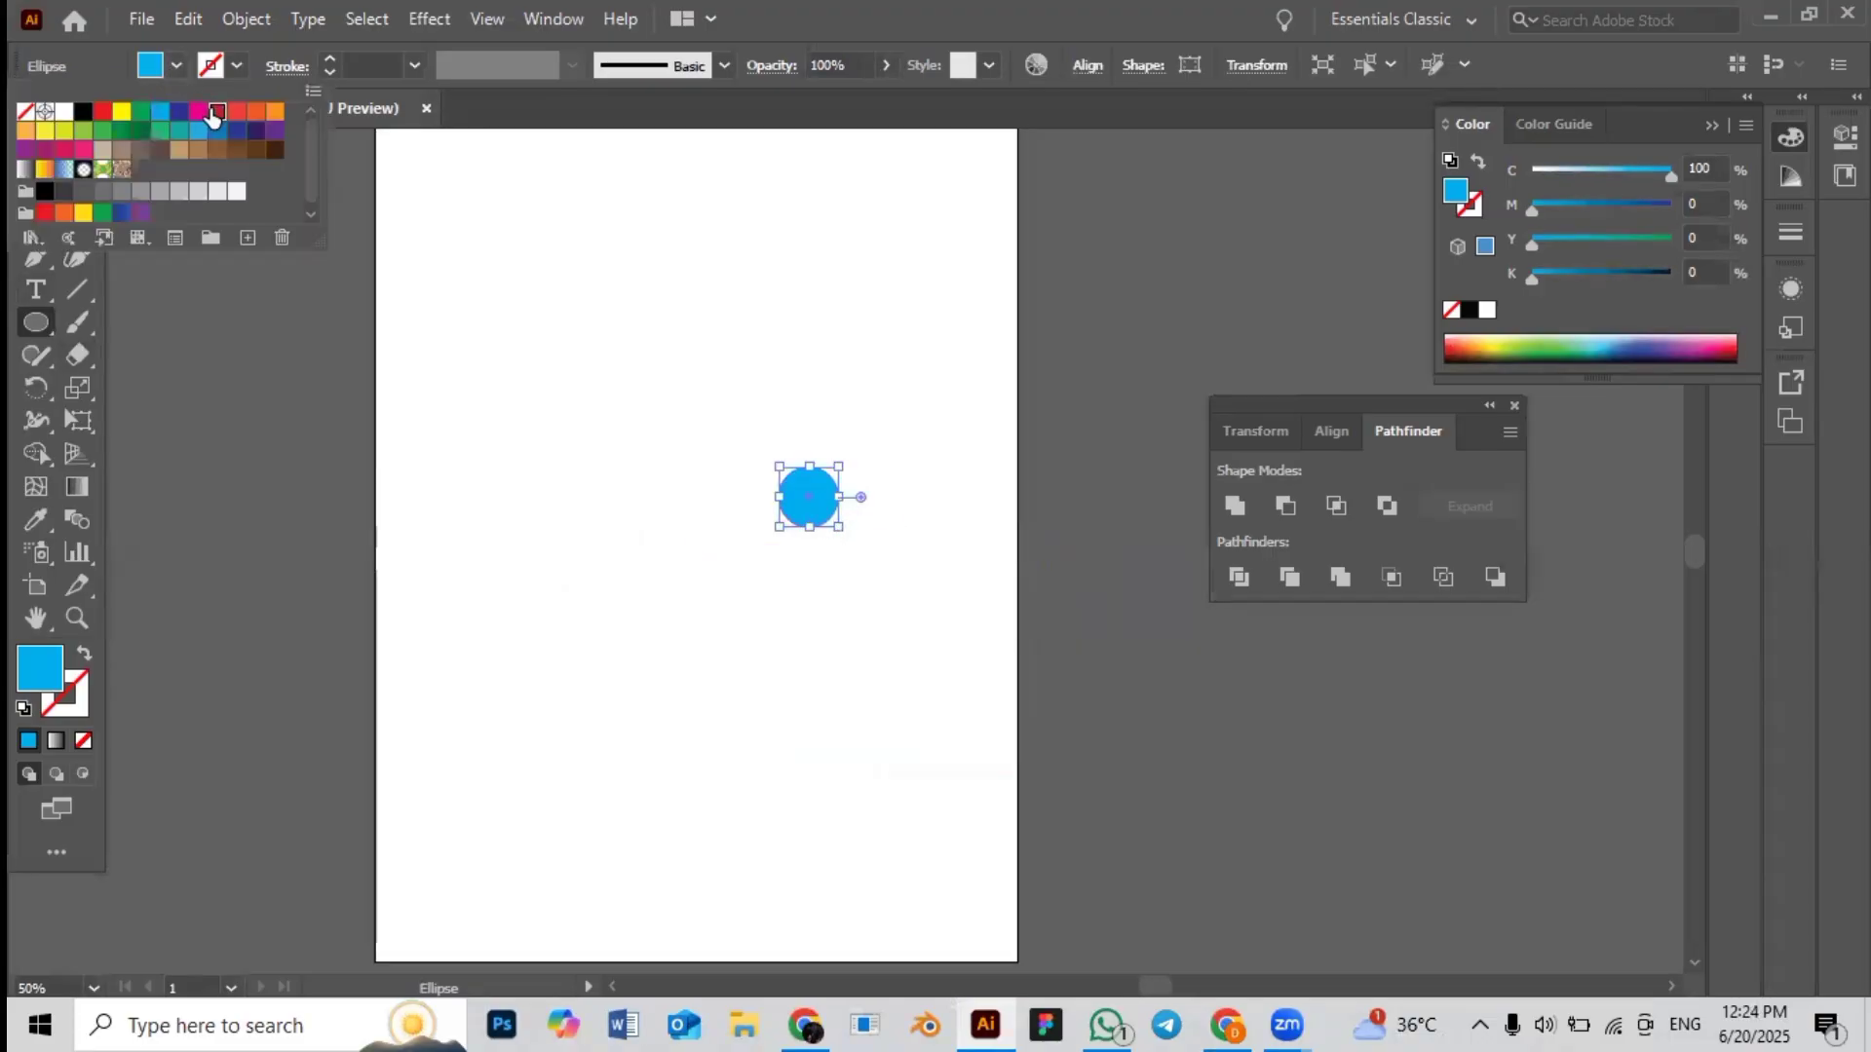
{"action": "left_click", "coordinate": [215, 115]}
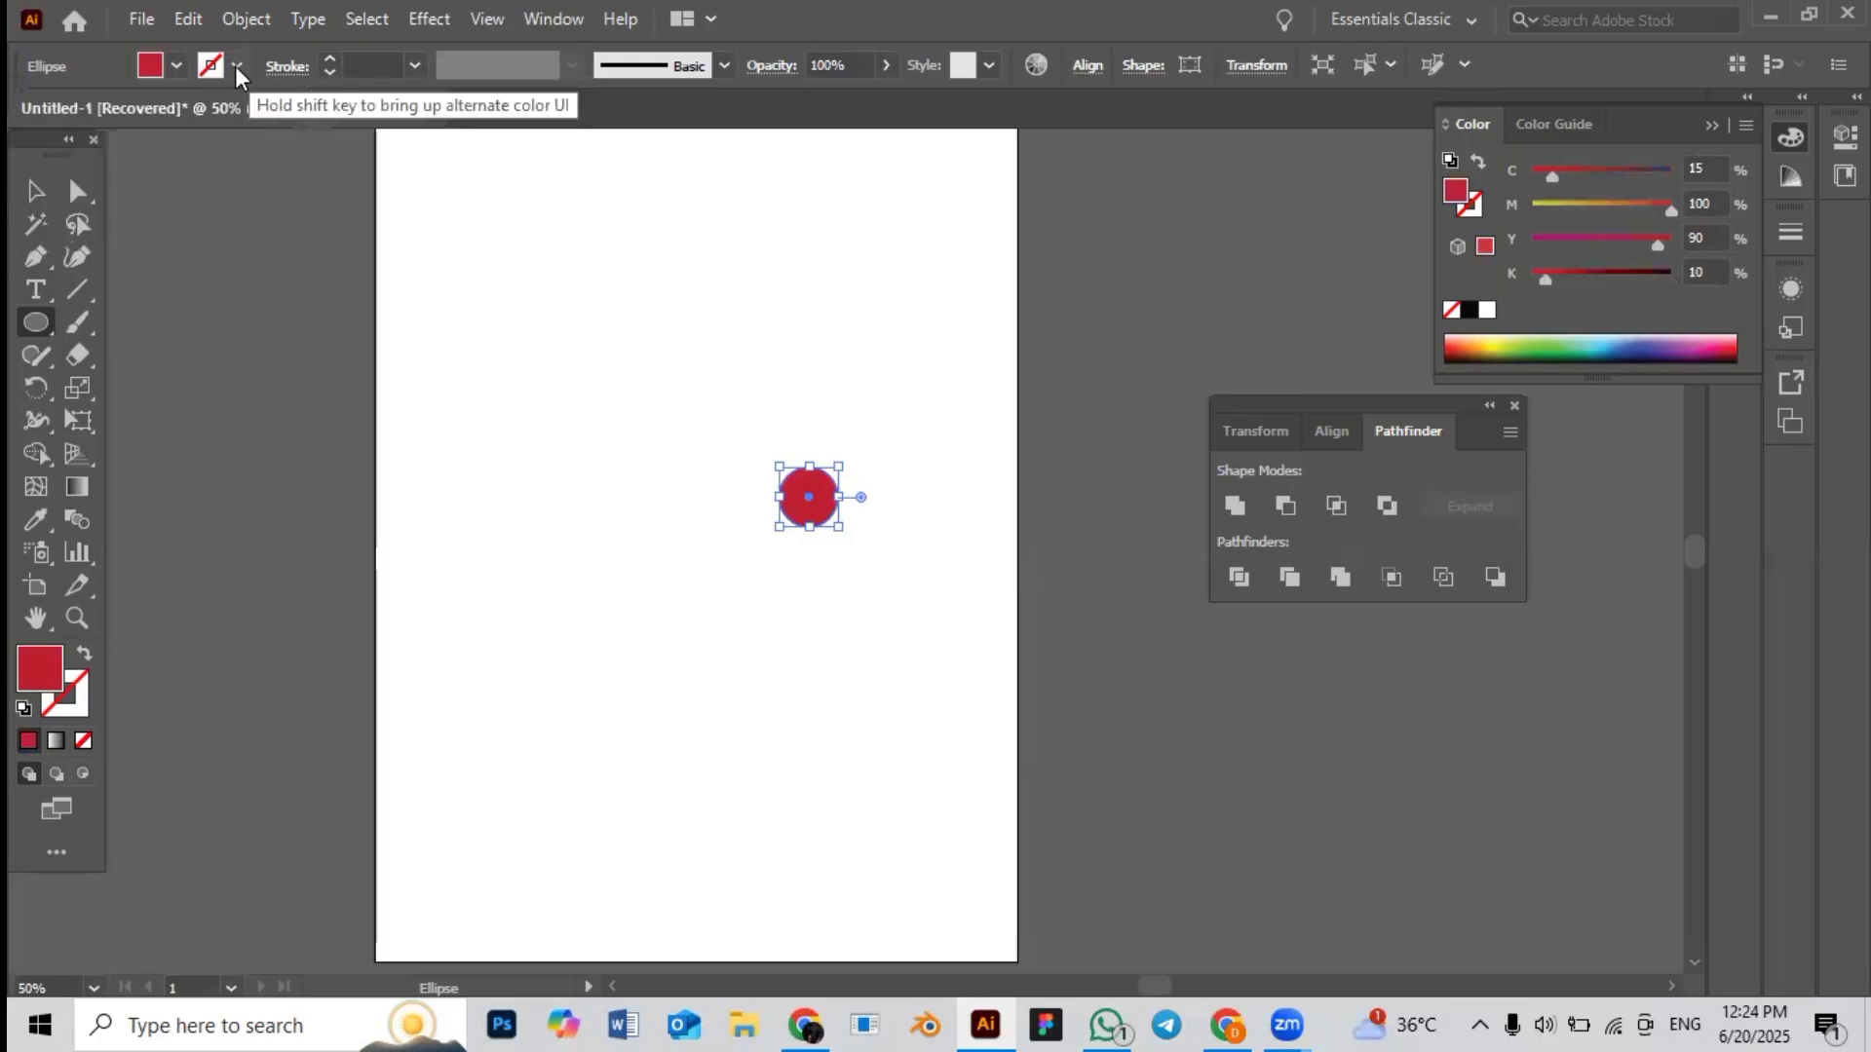
{"action": "left_click", "coordinate": [235, 66]}
{"action": "left_click", "coordinate": [63, 113]}
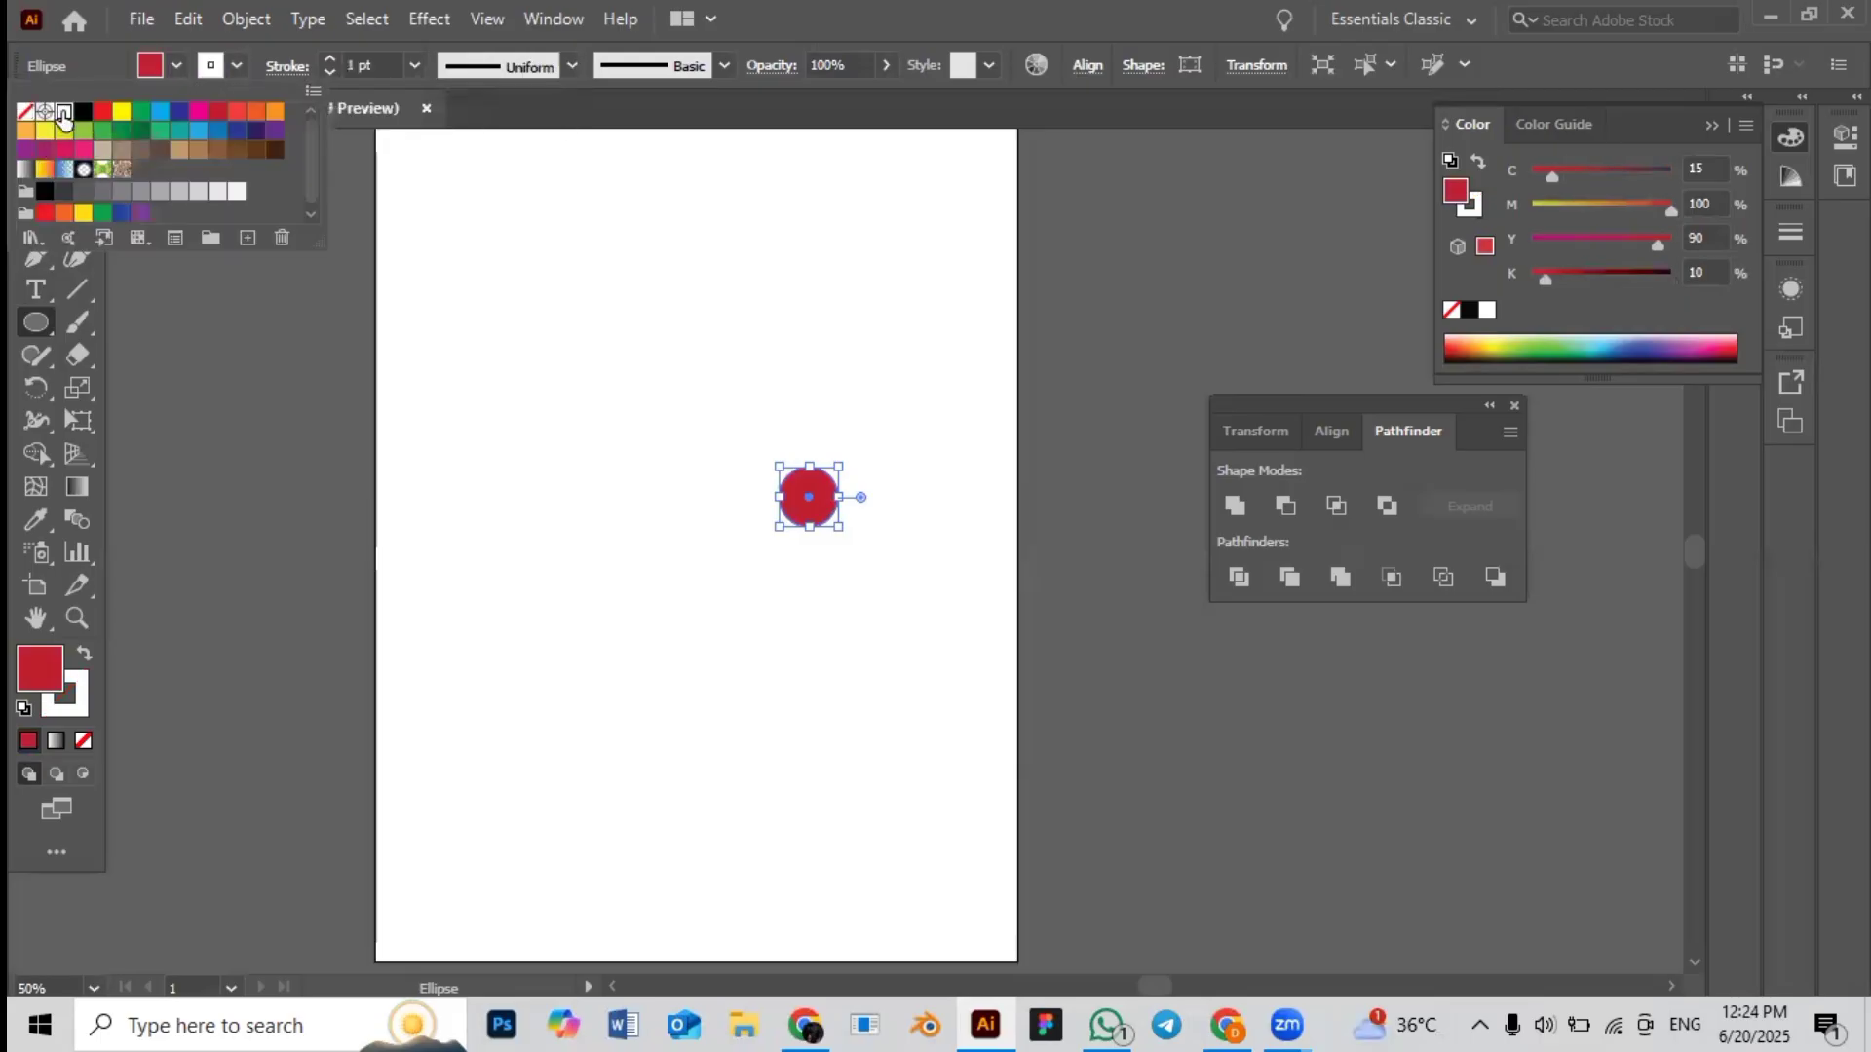
Set the circle's stroke weight to 8 pt
{"action": "left_click", "coordinate": [329, 58]}
{"action": "left_click", "coordinate": [329, 58]}
{"action": "left_click", "coordinate": [330, 59]}
{"action": "left_click", "coordinate": [330, 58]}
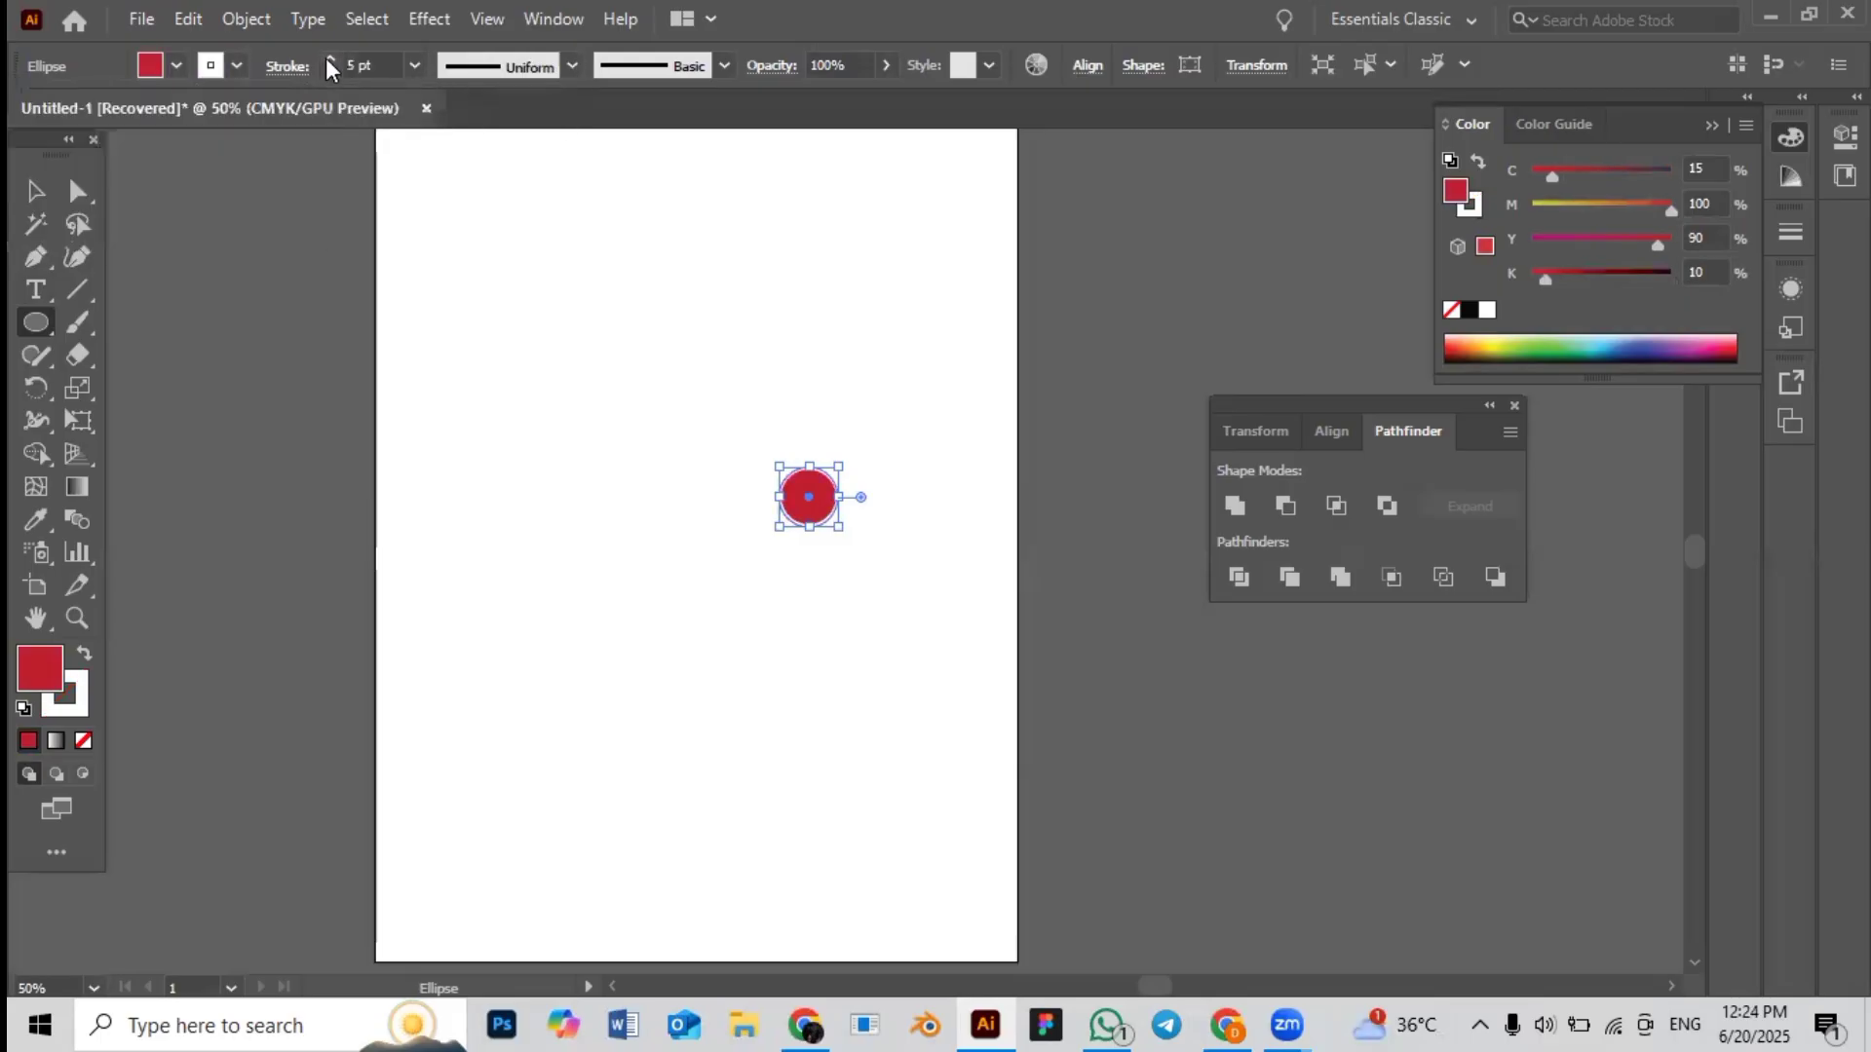
{"action": "left_click", "coordinate": [329, 59]}
{"action": "left_click", "coordinate": [329, 58]}
{"action": "left_click", "coordinate": [330, 59]}
{"action": "left_click", "coordinate": [514, 259]}
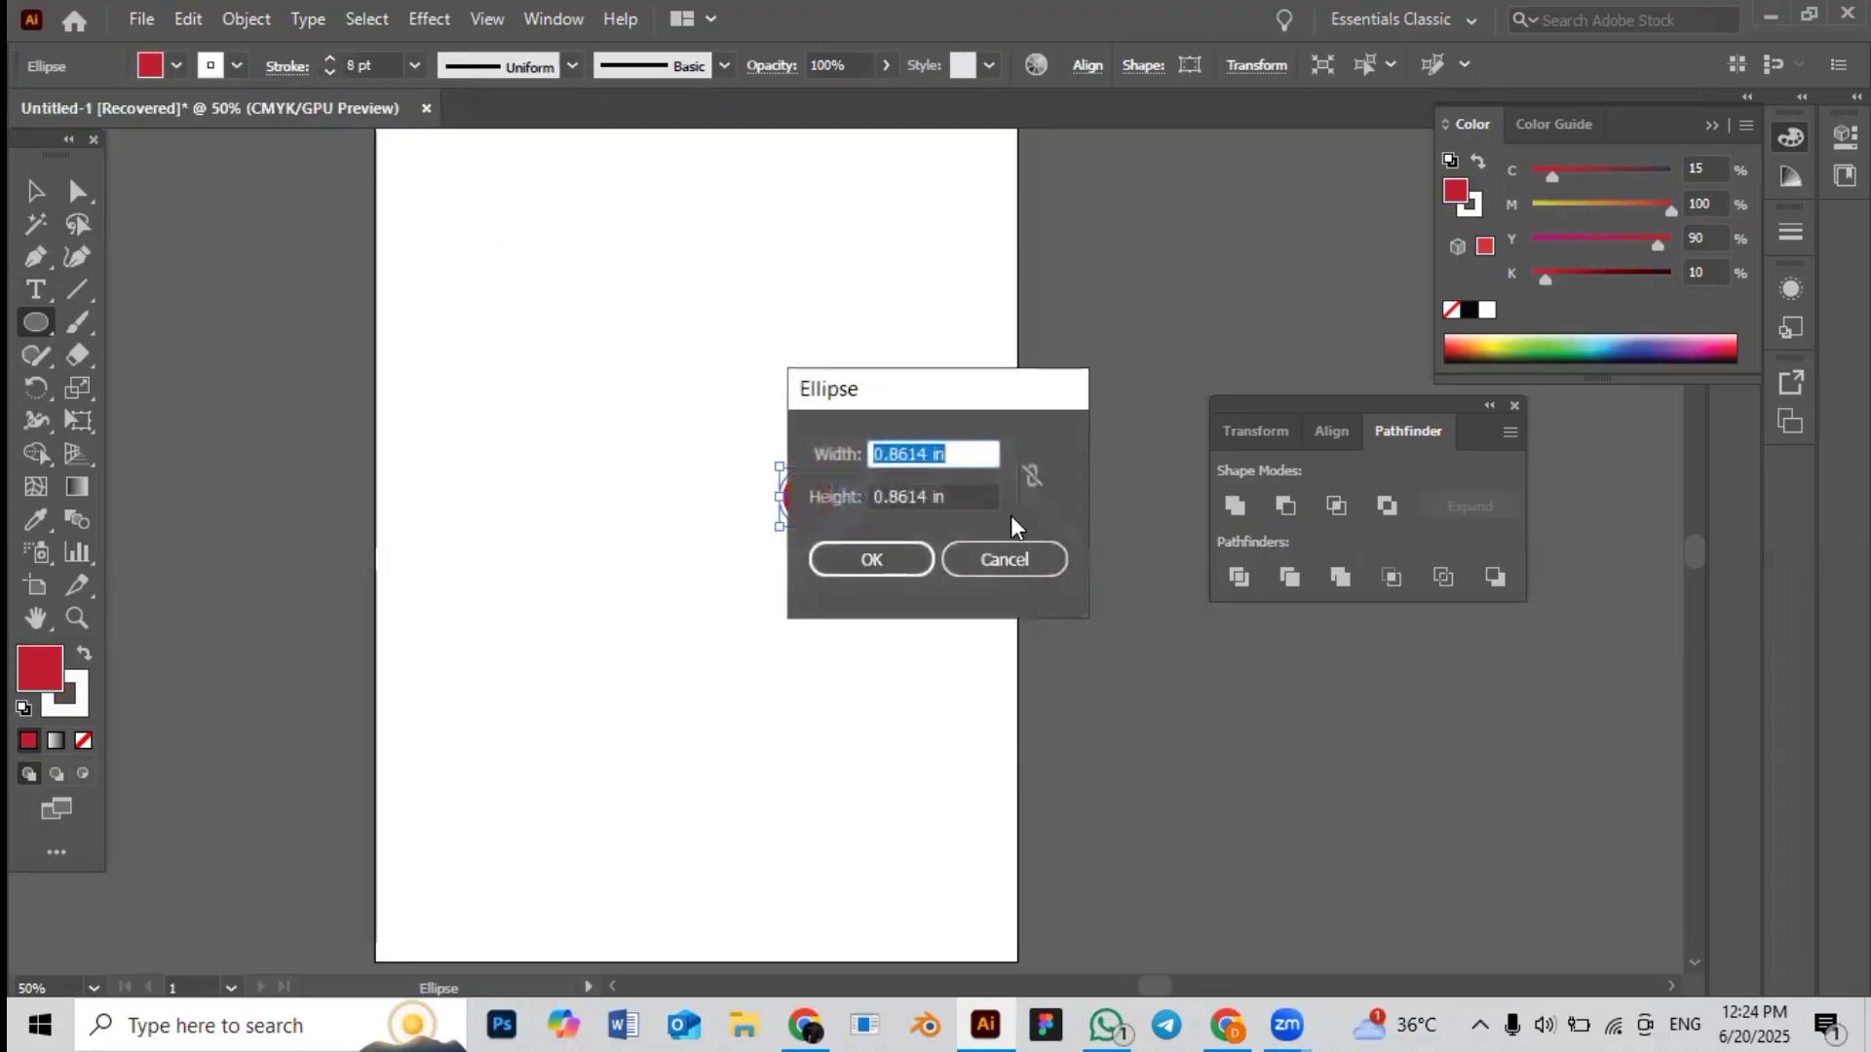
{"action": "key", "text": "Return"}
Duplicate the circle sideways at repeated equal spacing to form a horizontal row of seven overlapping circles
{"action": "key", "text": "v"}
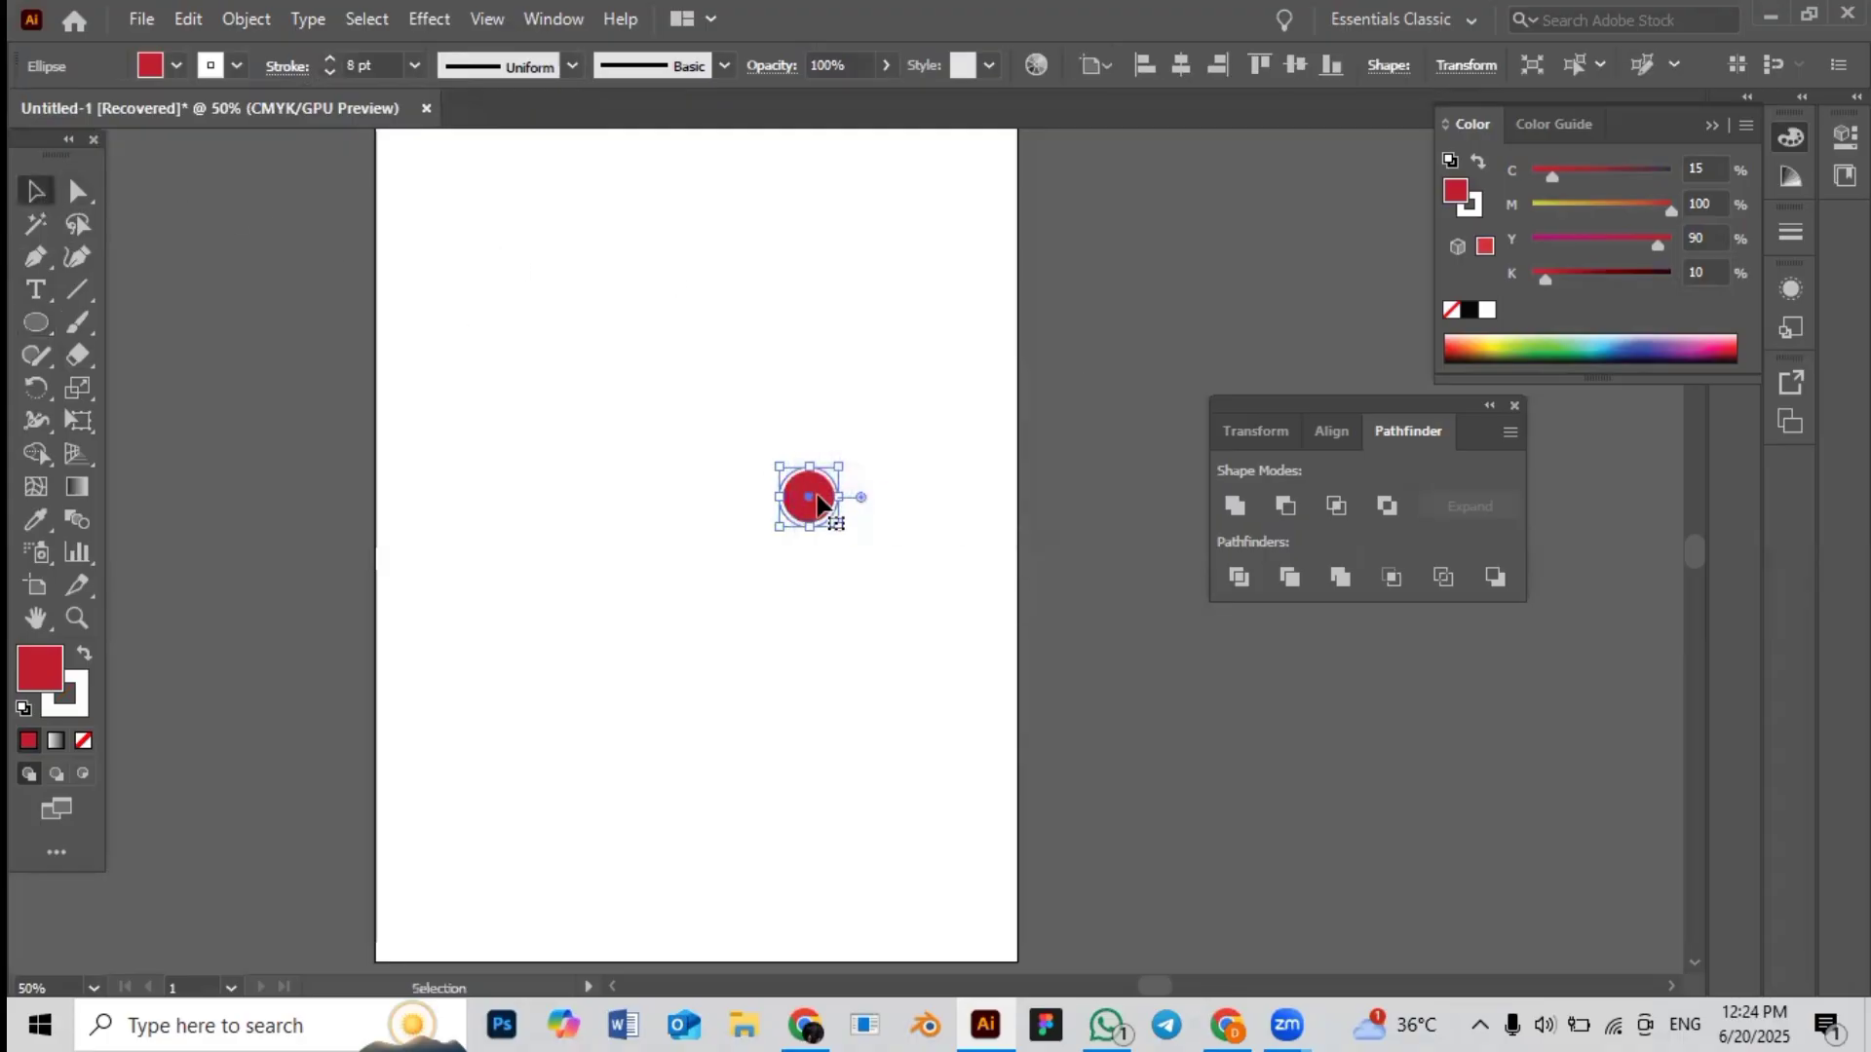
{"action": "left_click_drag", "start_coordinate": [818, 502], "coordinate": [616, 475]}
{"action": "key", "text": "ctrl+d"}
{"action": "key", "text": "ctrl+d"}
{"action": "key", "text": "ctrl+d"}
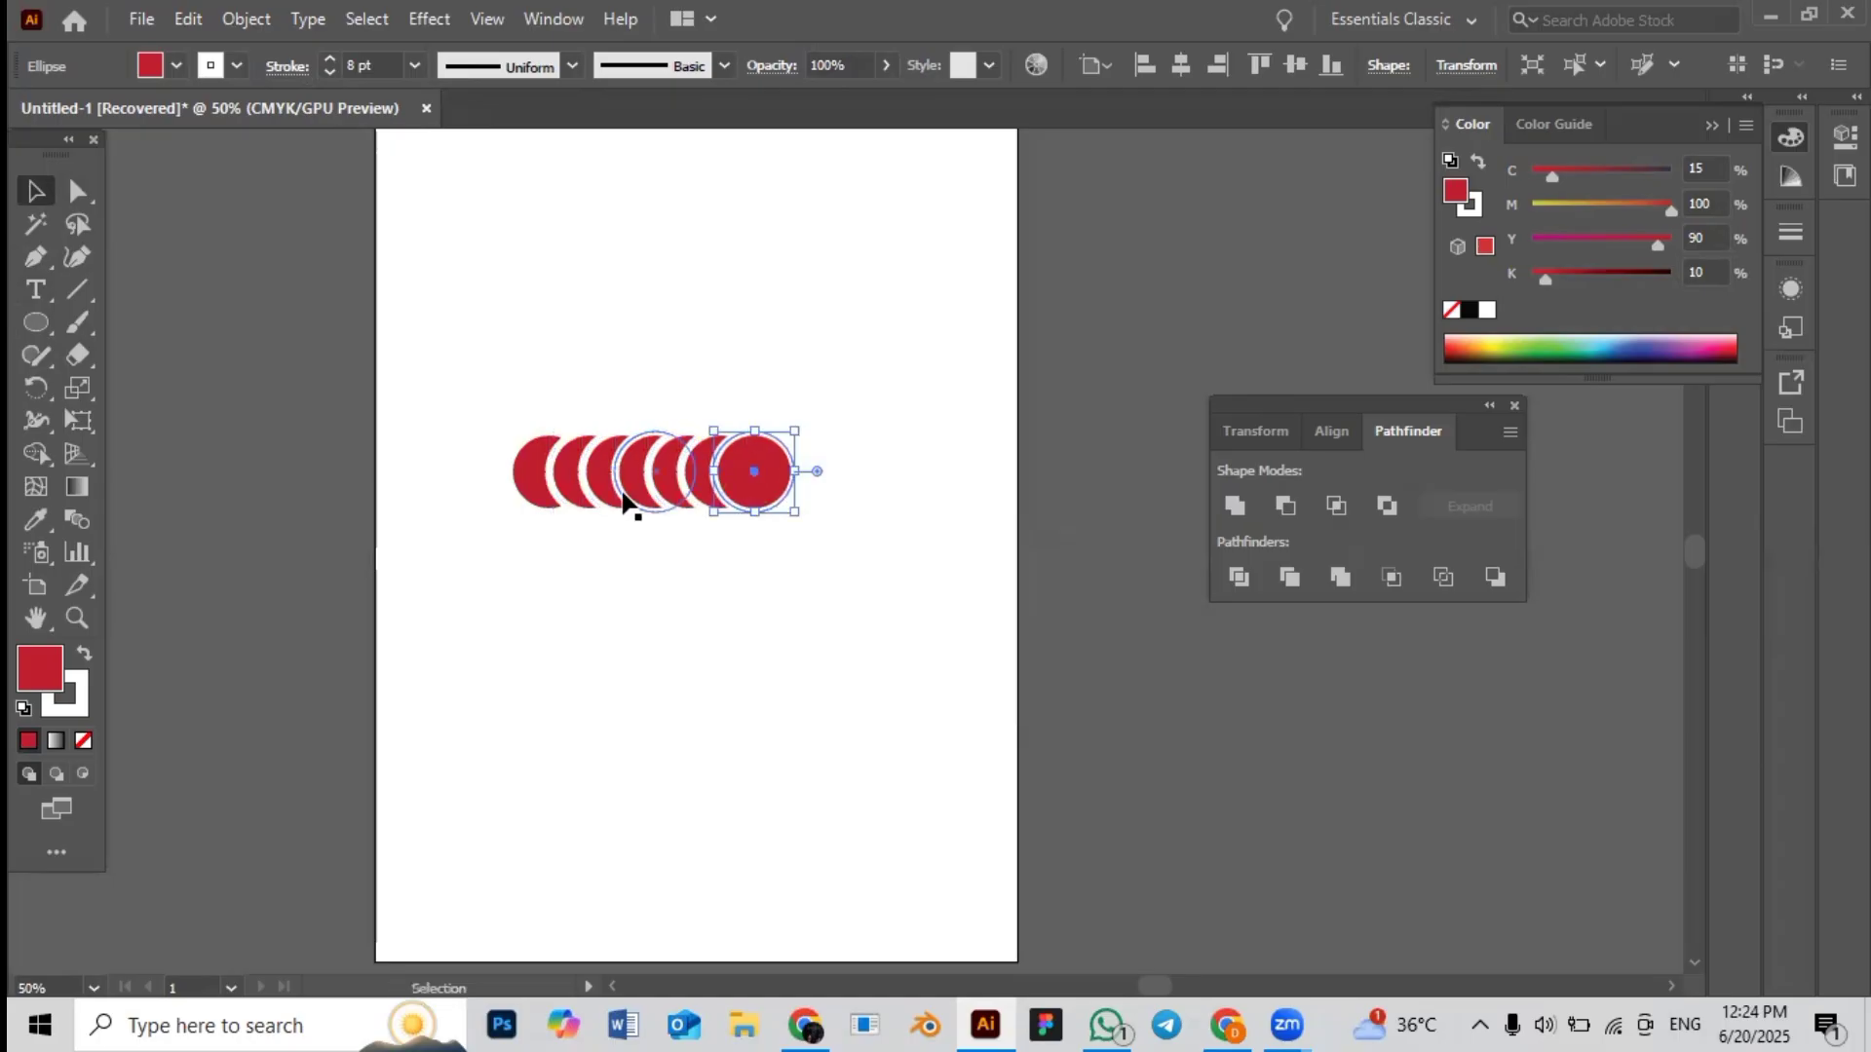
{"action": "left_click", "coordinate": [582, 250]}
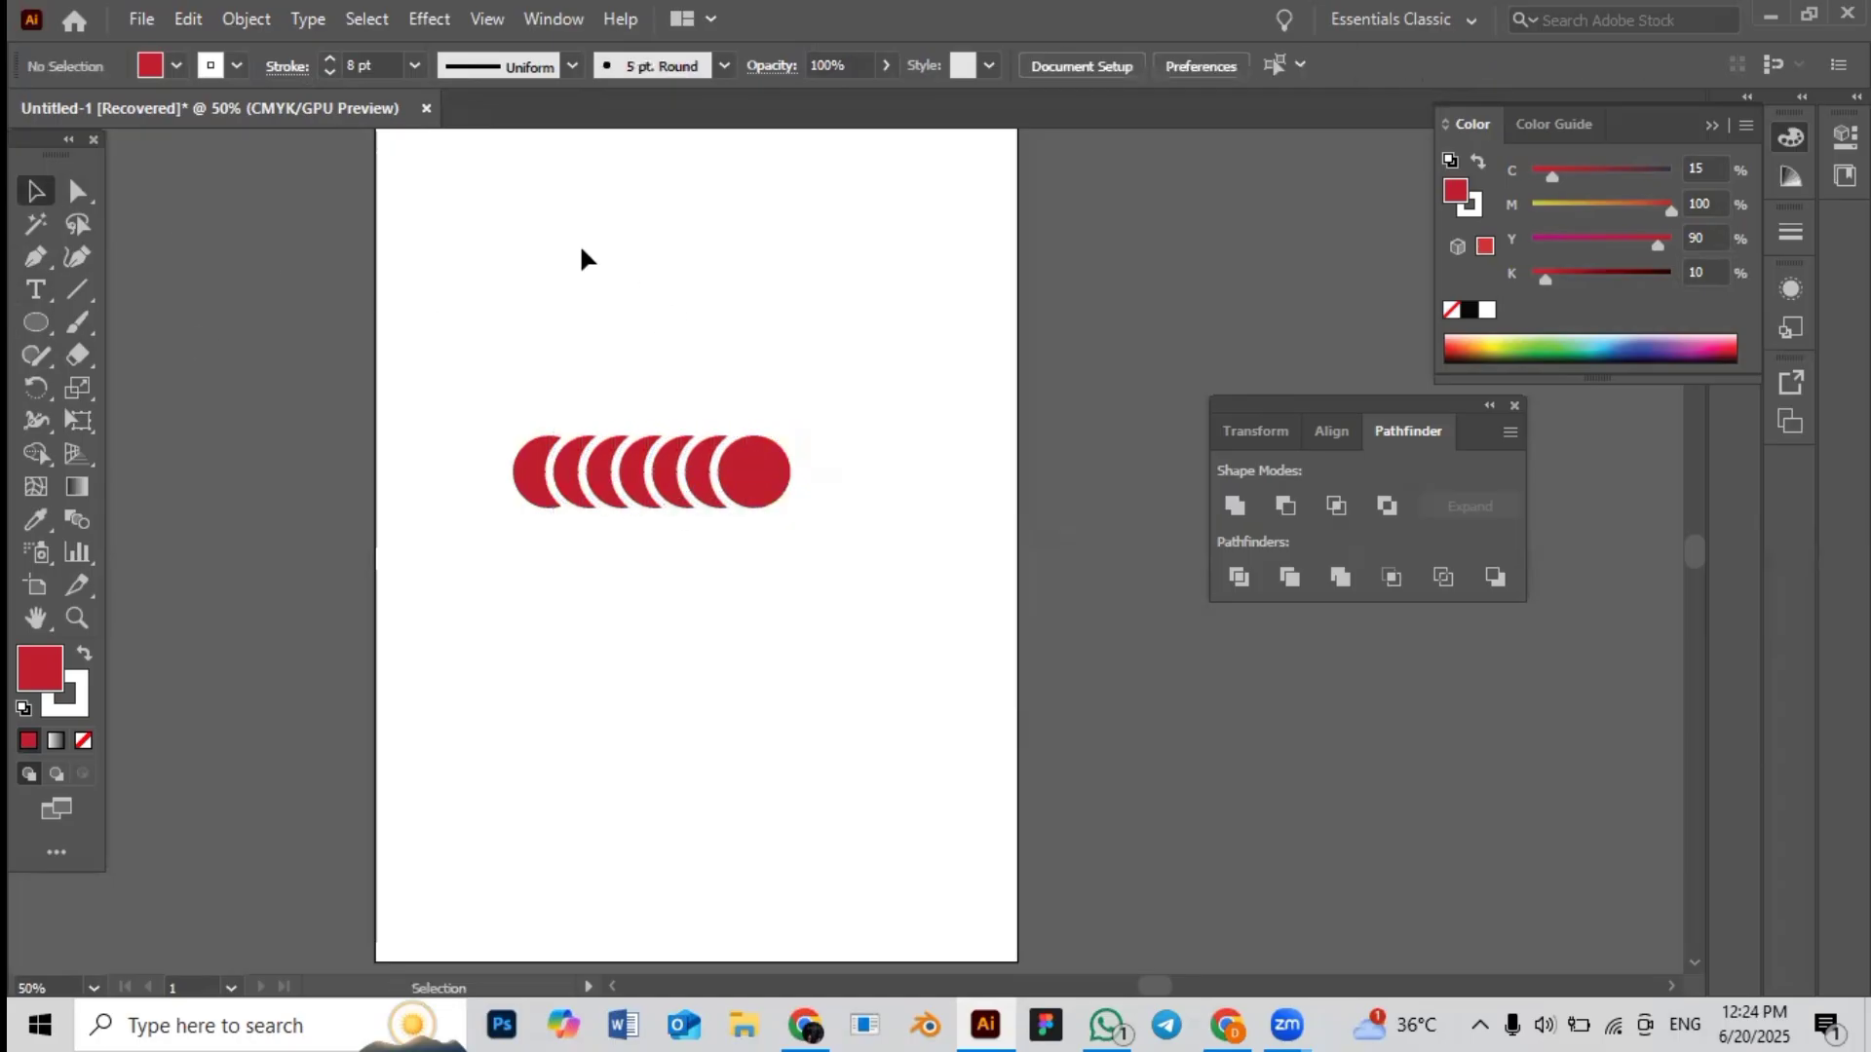
Scale the whole row of overlapping circles down to about 0.9 in per circle
{"action": "left_click_drag", "start_coordinate": [466, 379], "coordinate": [844, 601]}
{"action": "left_click", "coordinate": [723, 597]}
{"action": "left_click_drag", "start_coordinate": [535, 369], "coordinate": [730, 472]}
{"action": "left_click", "coordinate": [728, 565]}
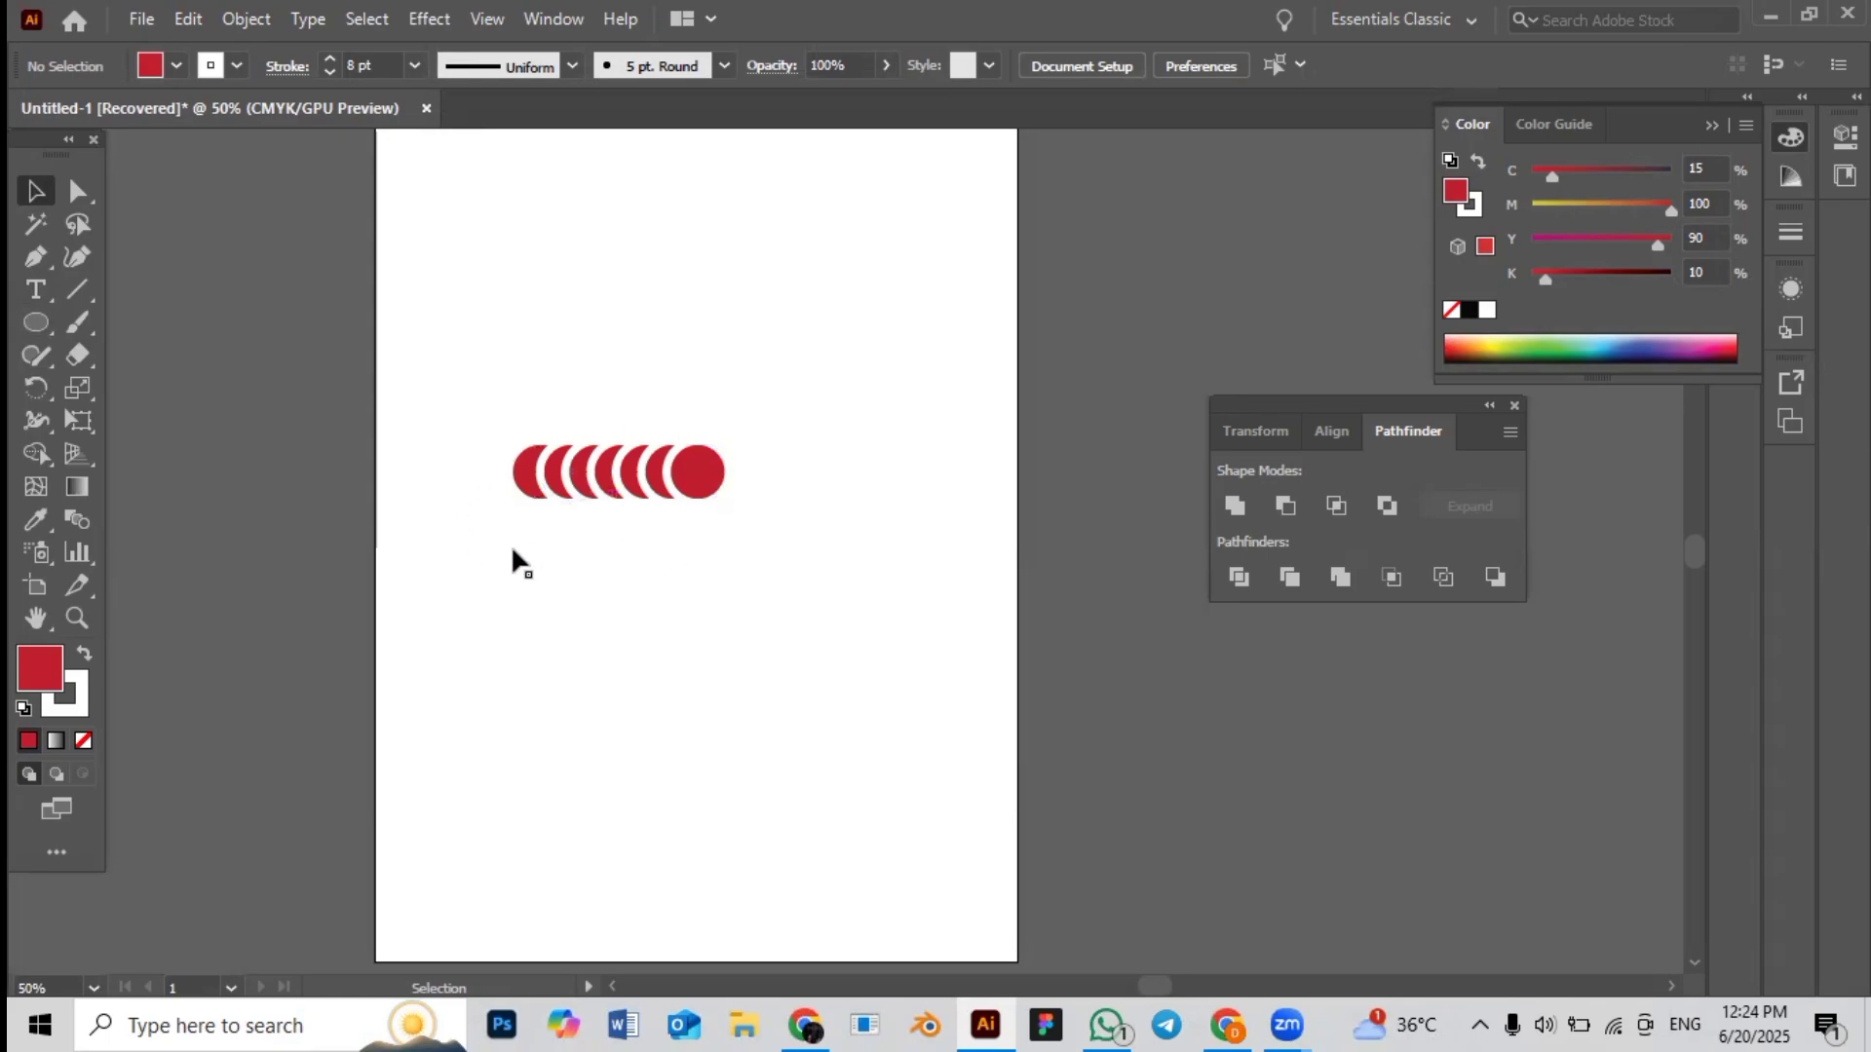
{"action": "key", "text": "space"}
{"action": "left_click_drag", "start_coordinate": [510, 582], "coordinate": [581, 577]}
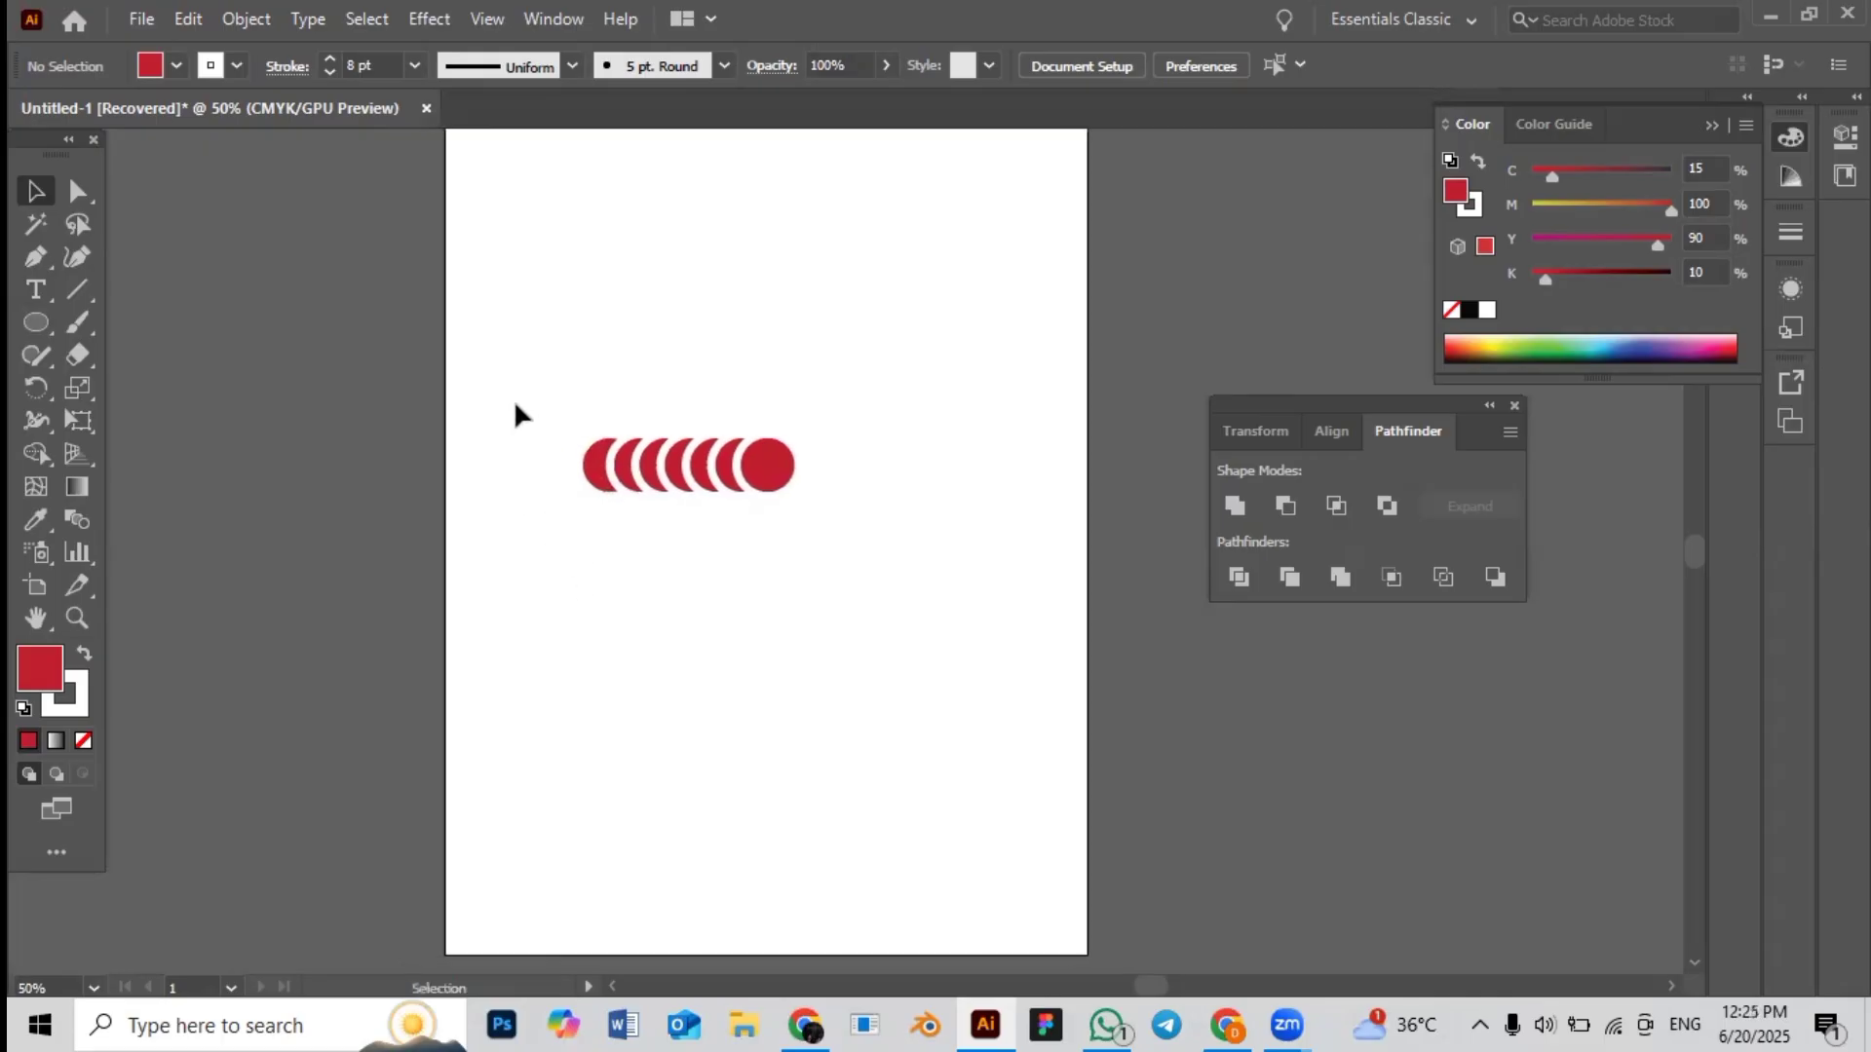
Move the row of circles off the artboard onto the grey canvas to its left
{"action": "left_click_drag", "start_coordinate": [516, 395], "coordinate": [867, 577]}
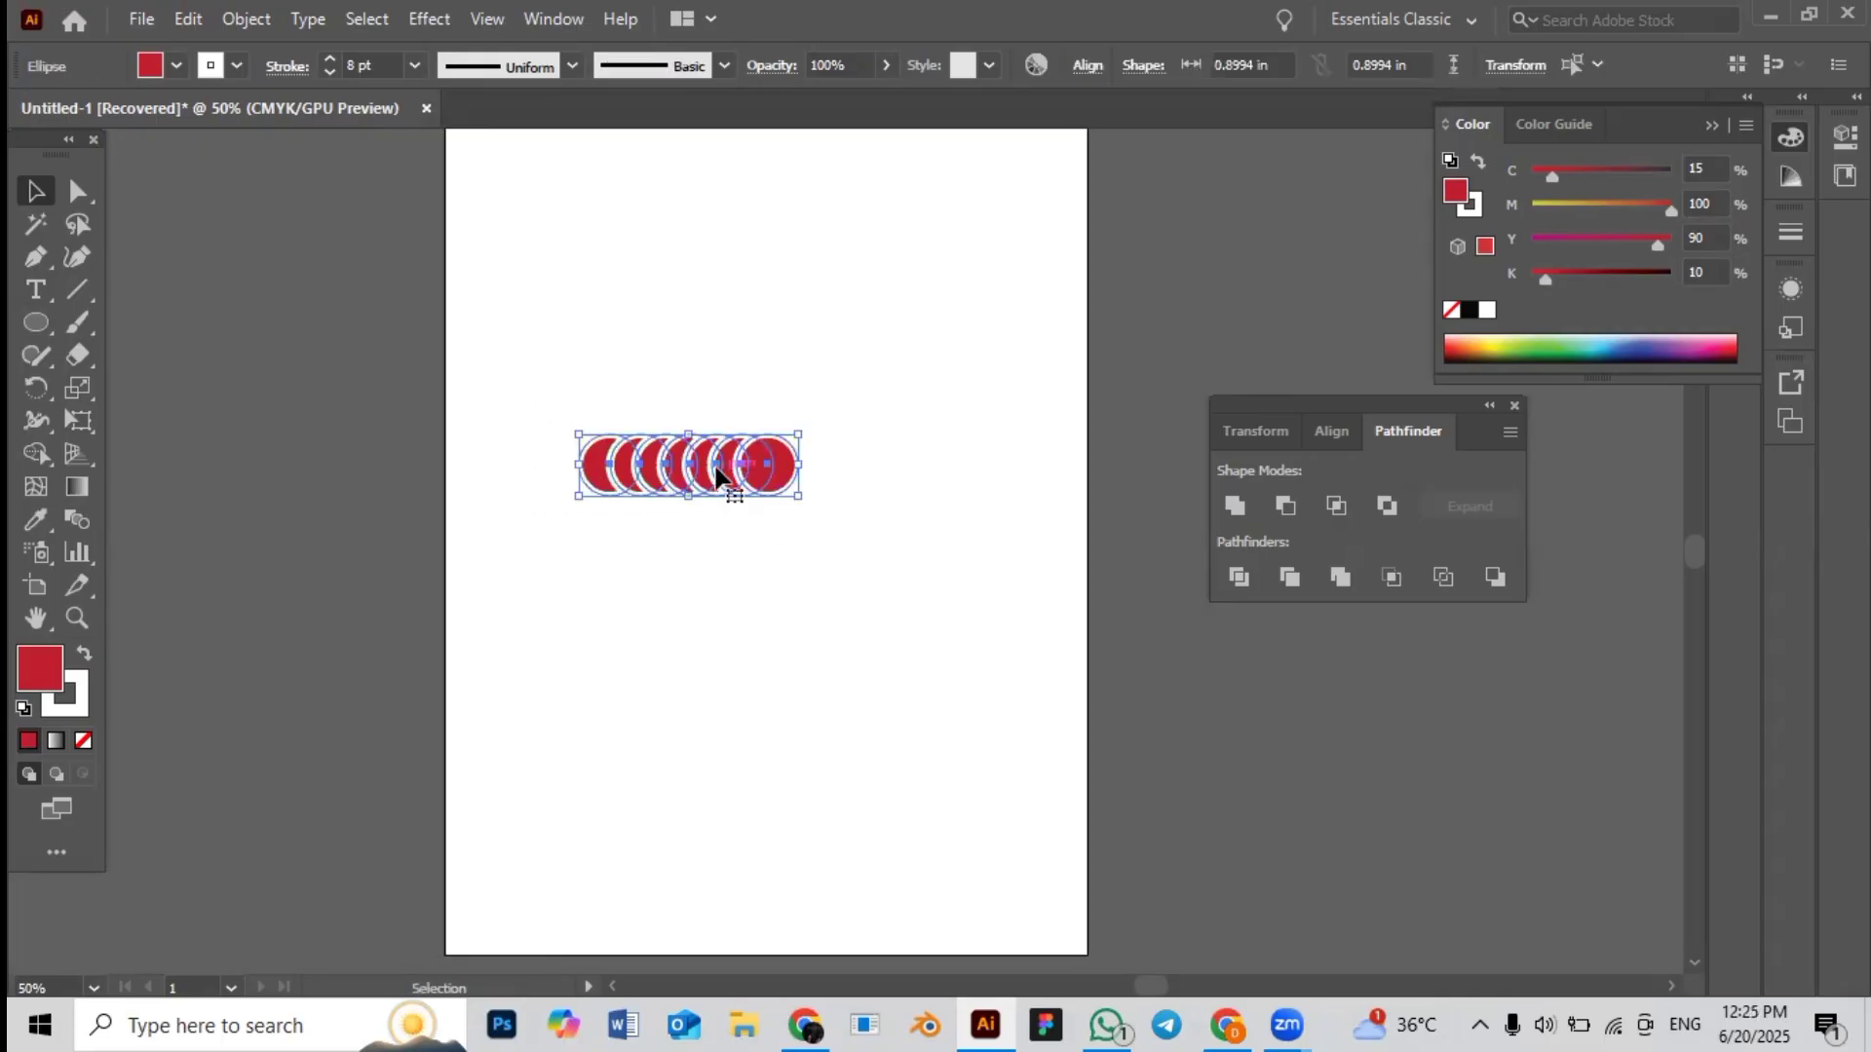
{"action": "left_click_drag", "start_coordinate": [696, 472], "coordinate": [322, 504]}
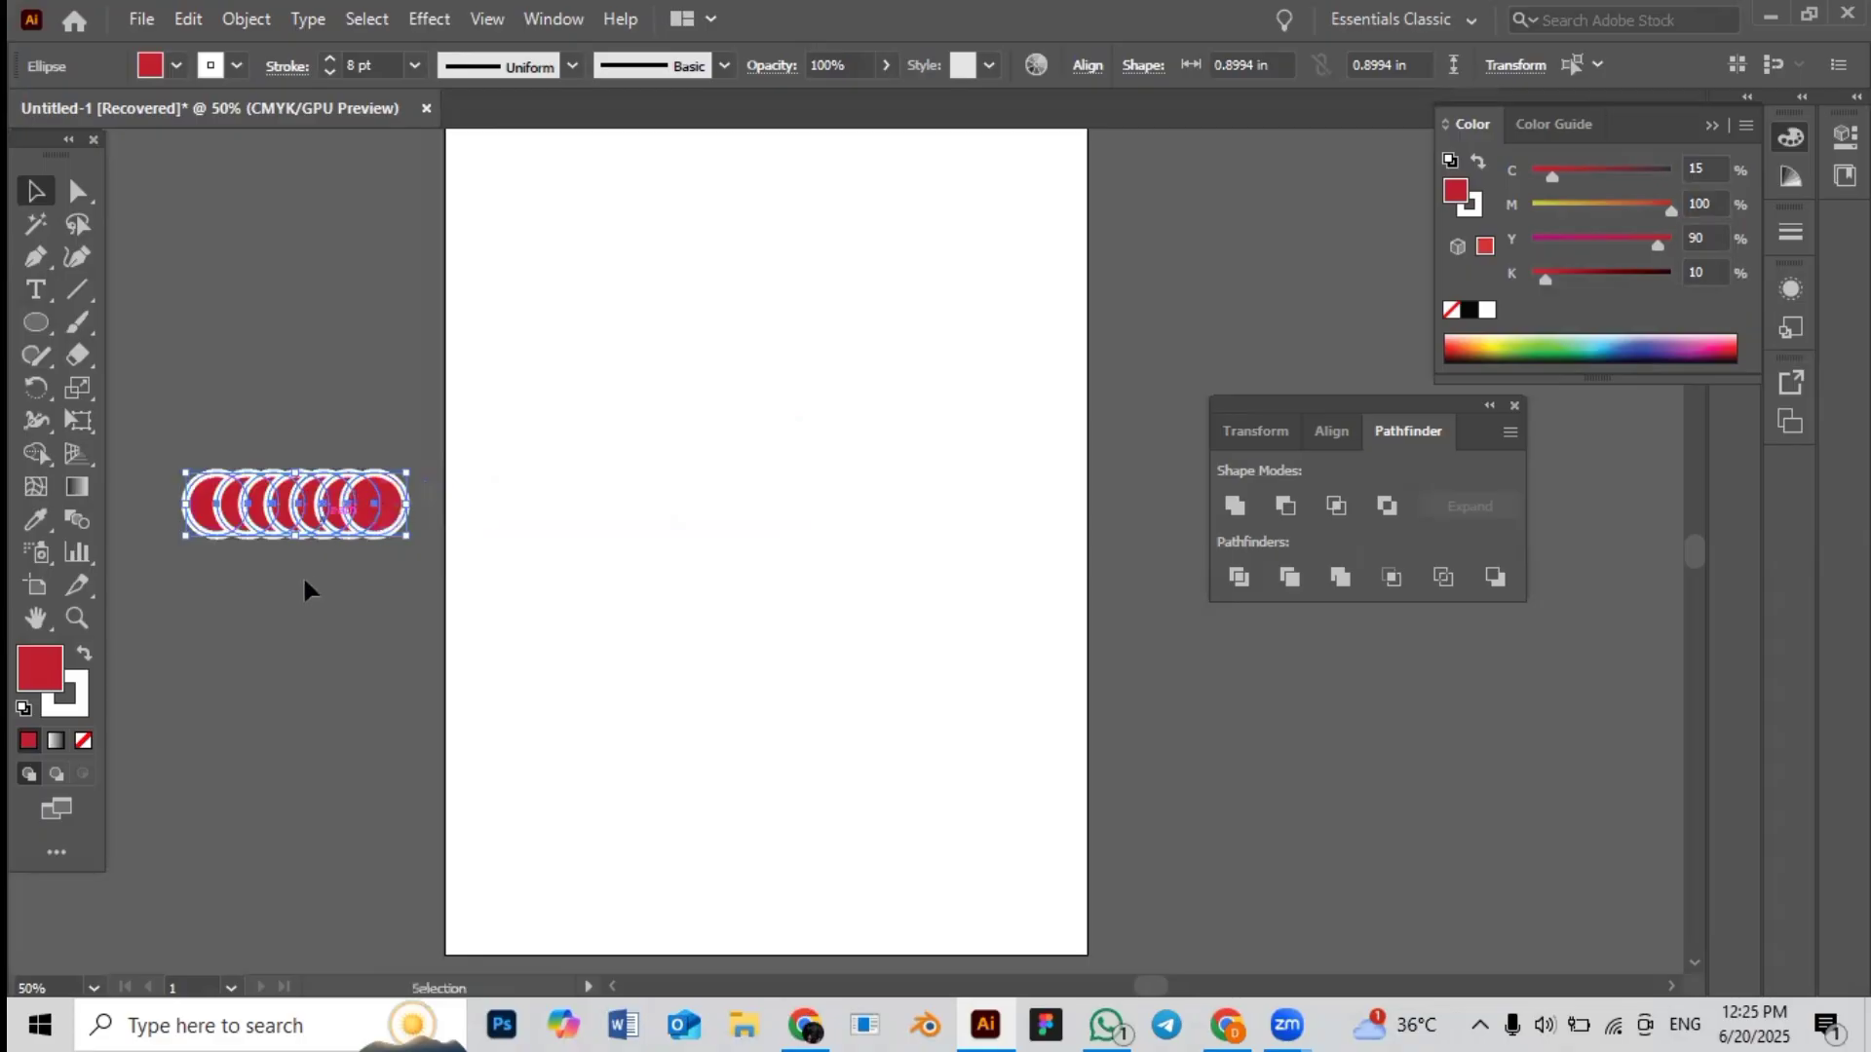
{"action": "left_click", "coordinate": [303, 580]}
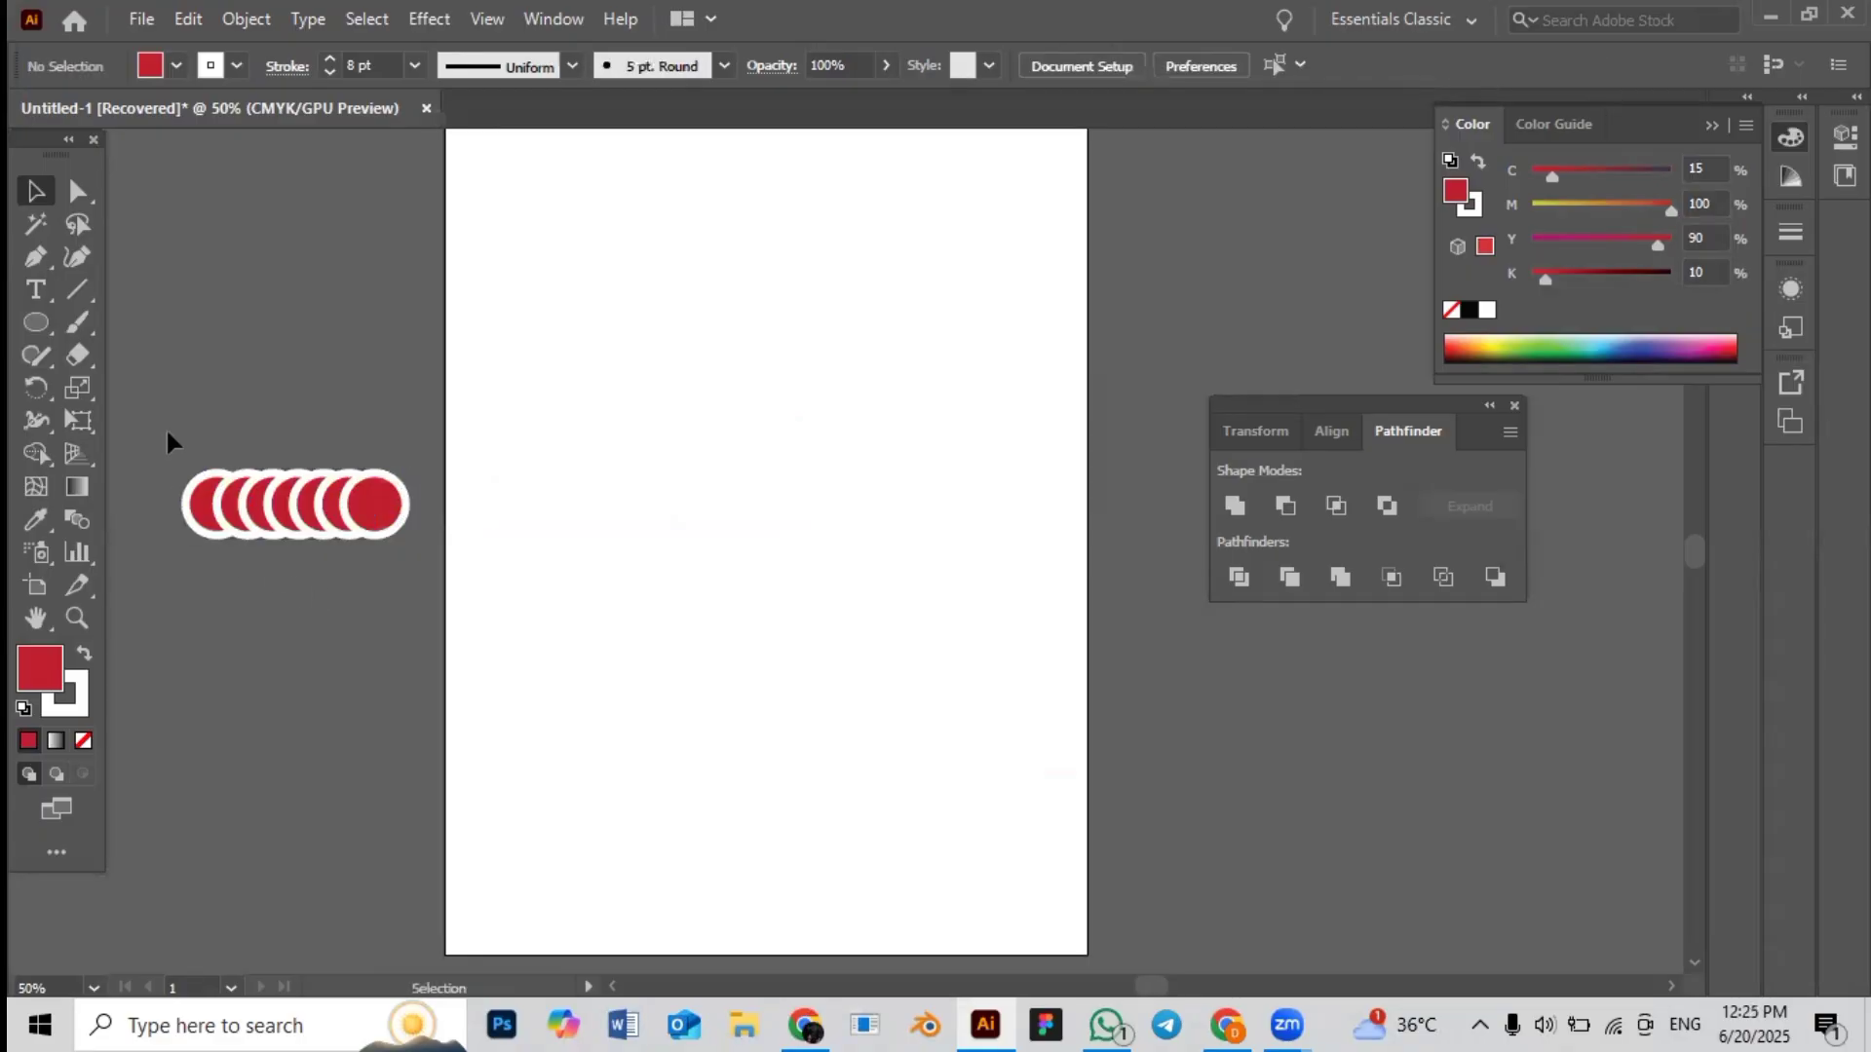
{"action": "key", "text": "x"}
Select the whole row of circles and move it back onto the artboard
{"action": "mouse_move", "coordinate": [161, 450]}
{"action": "left_mouse_down"}
{"action": "mouse_move", "coordinate": [317, 534]}
{"action": "mouse_move", "coordinate": [283, 500]}
{"action": "mouse_move", "coordinate": [302, 531]}
{"action": "left_mouse_up"}
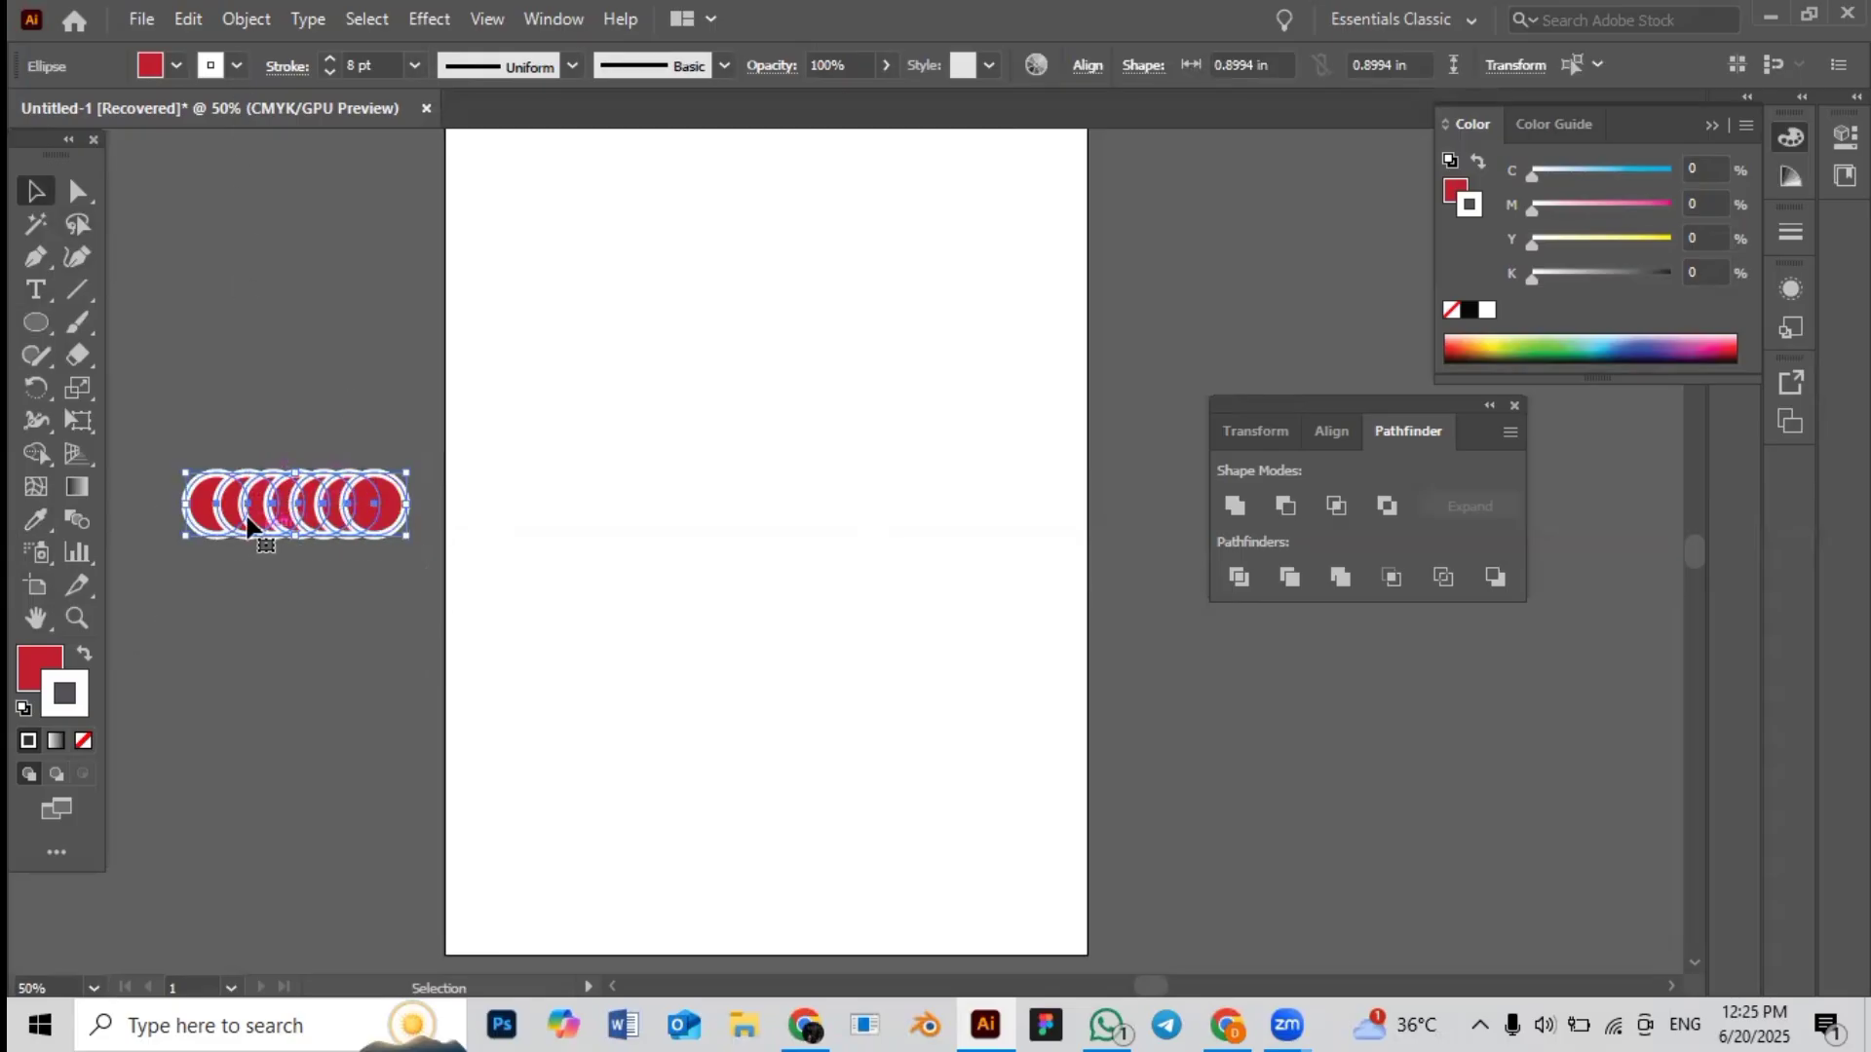
{"action": "left_click", "coordinate": [335, 359]}
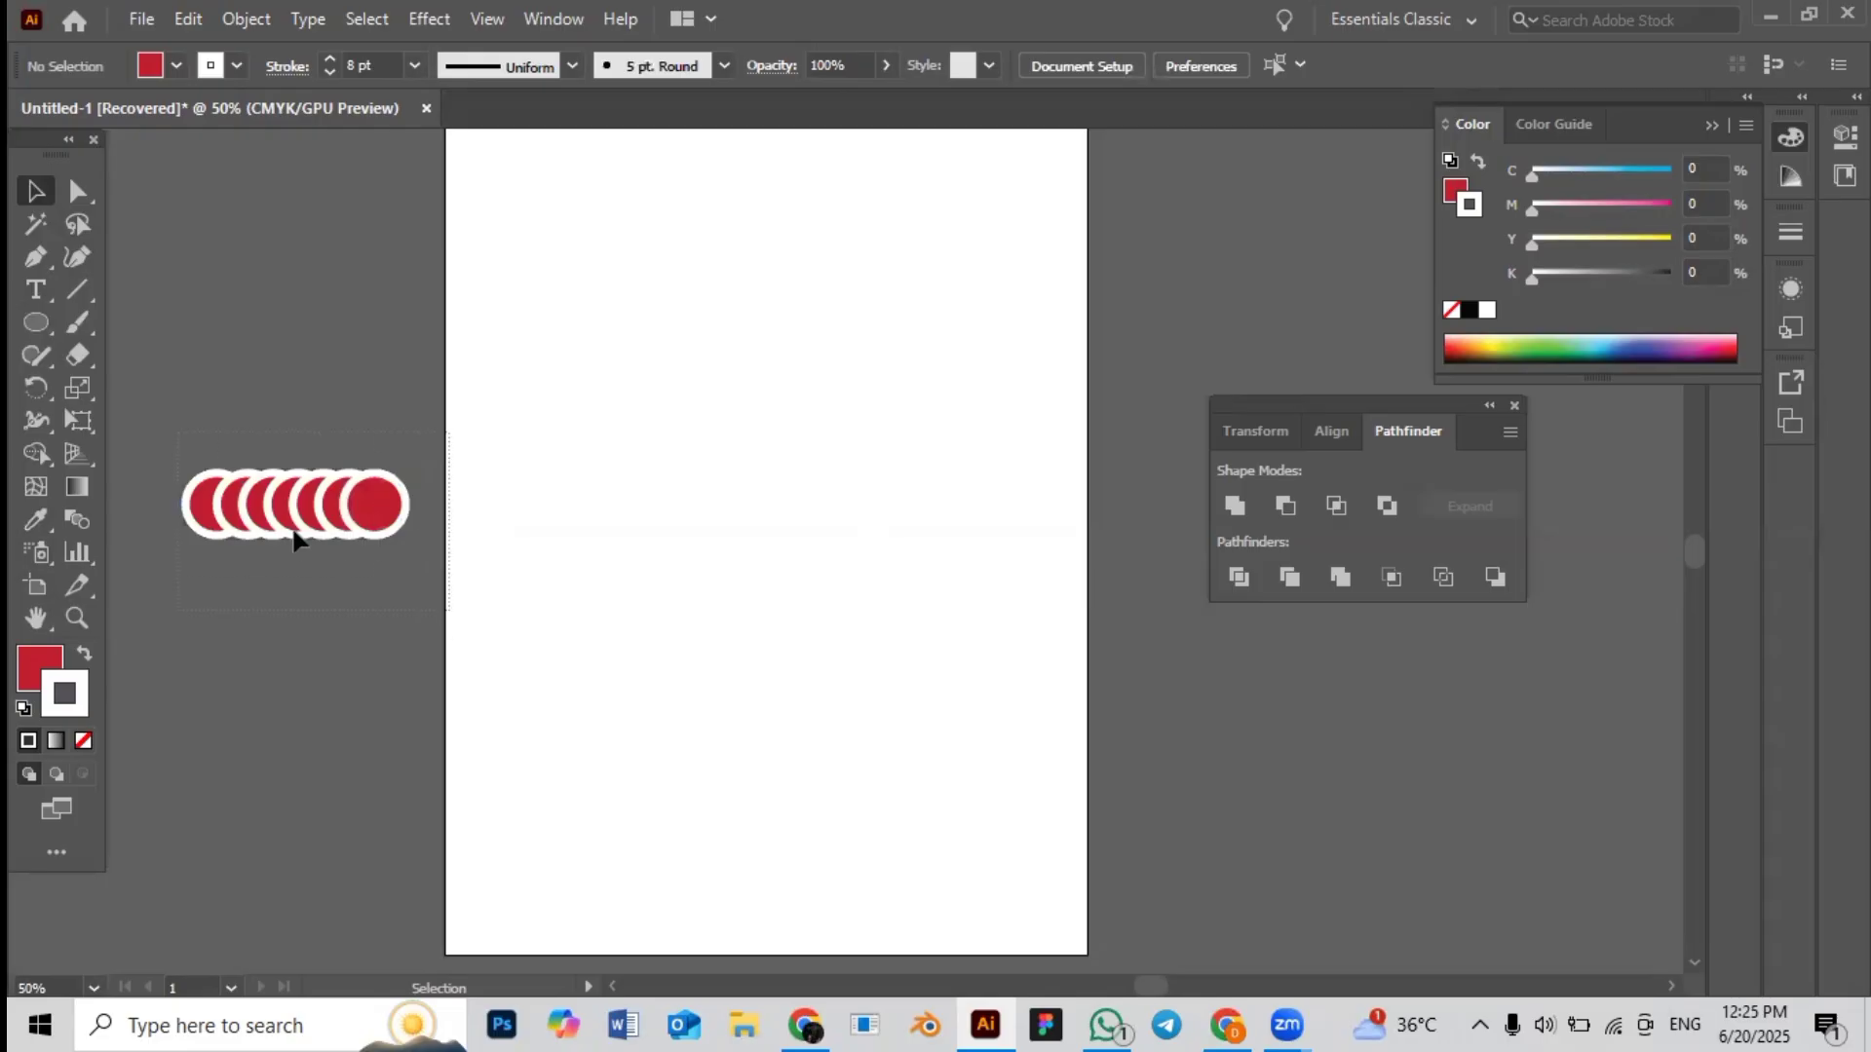
{"action": "left_click_drag", "start_coordinate": [295, 539], "coordinate": [647, 533]}
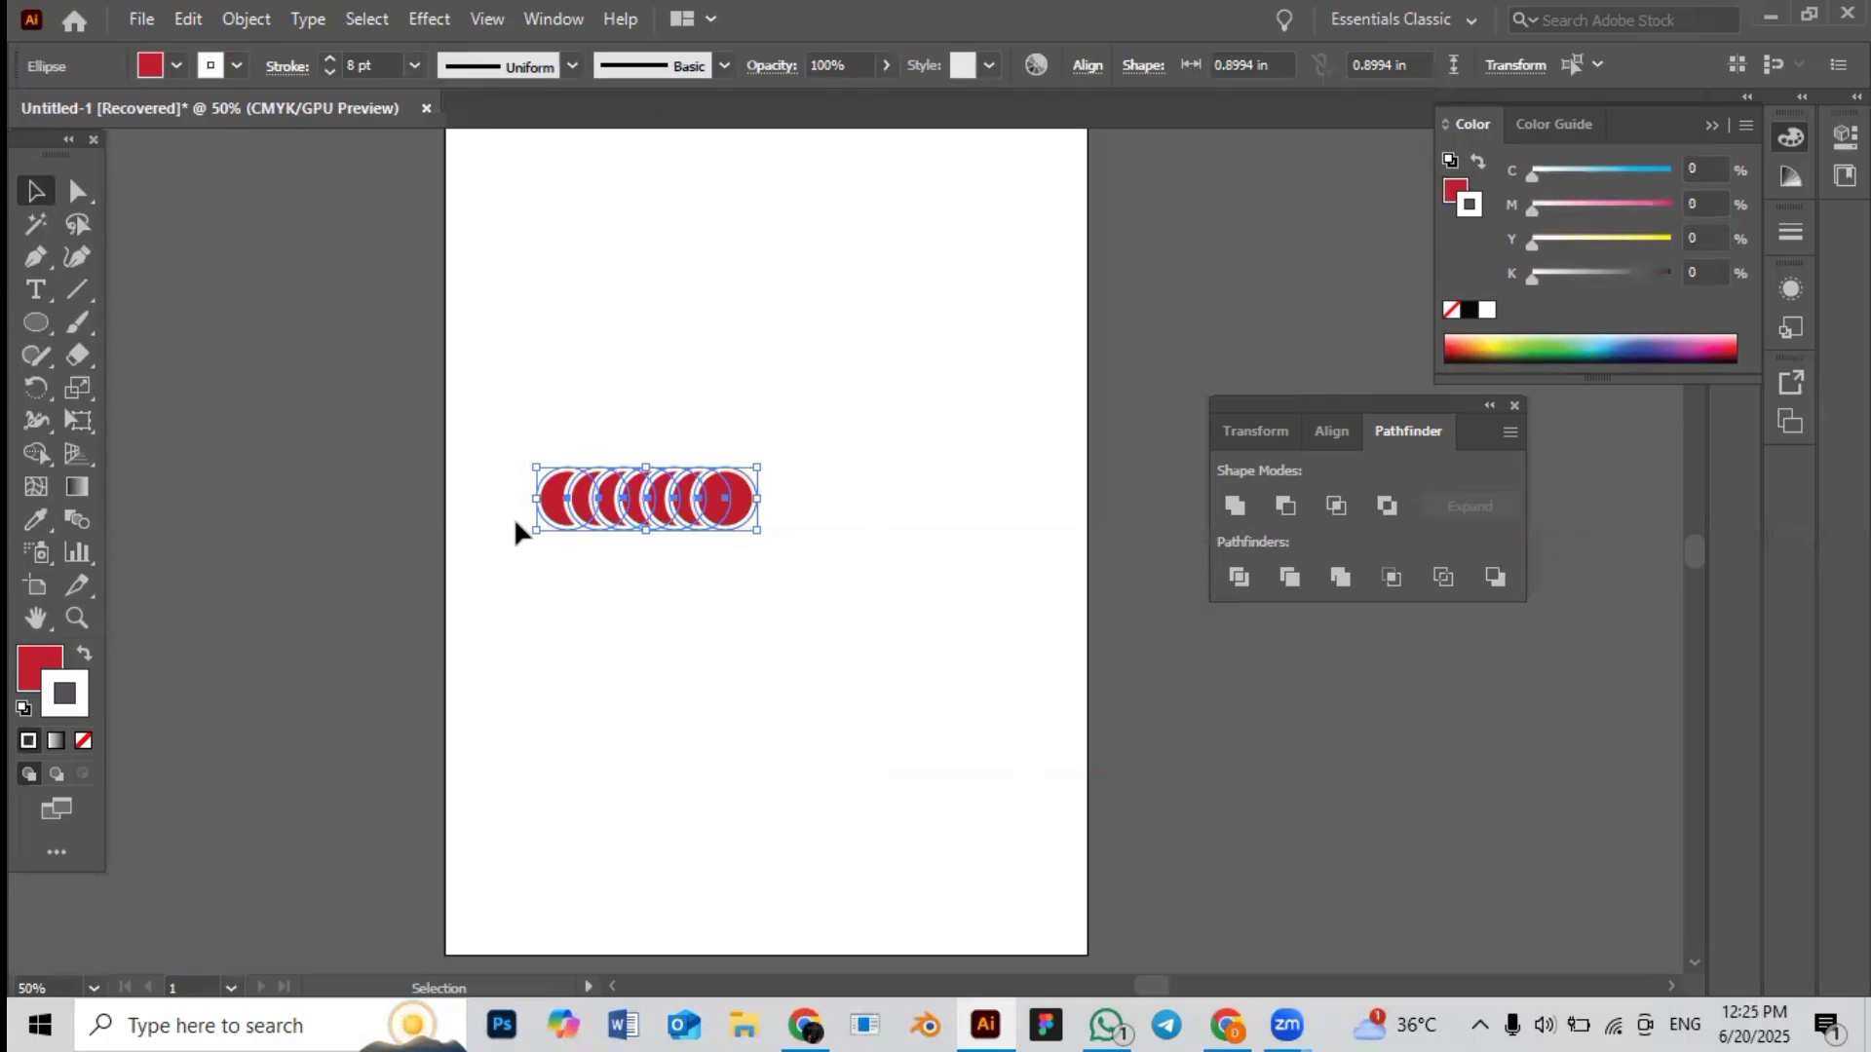
{"action": "left_click", "coordinate": [549, 342]}
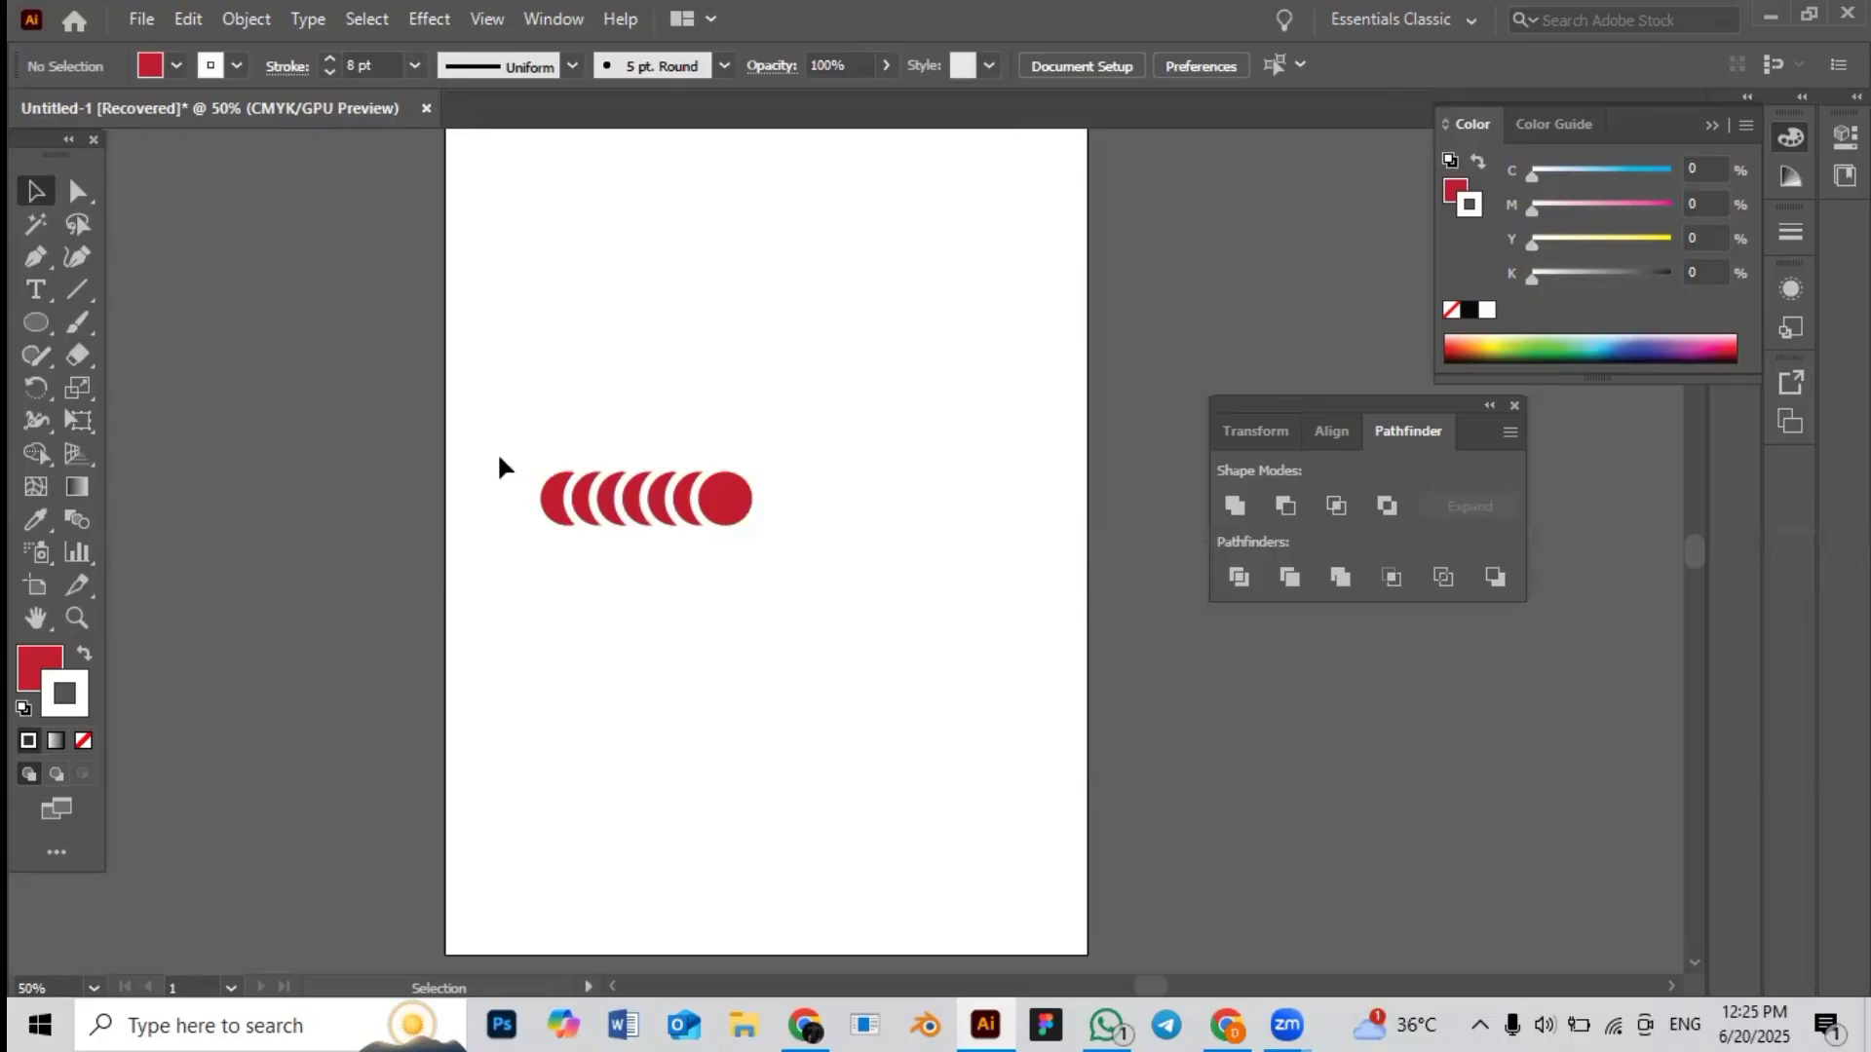
Examine the Expand options for fill and stroke on the selected row of circles without applying them
{"action": "left_click_drag", "start_coordinate": [524, 437], "coordinate": [863, 622]}
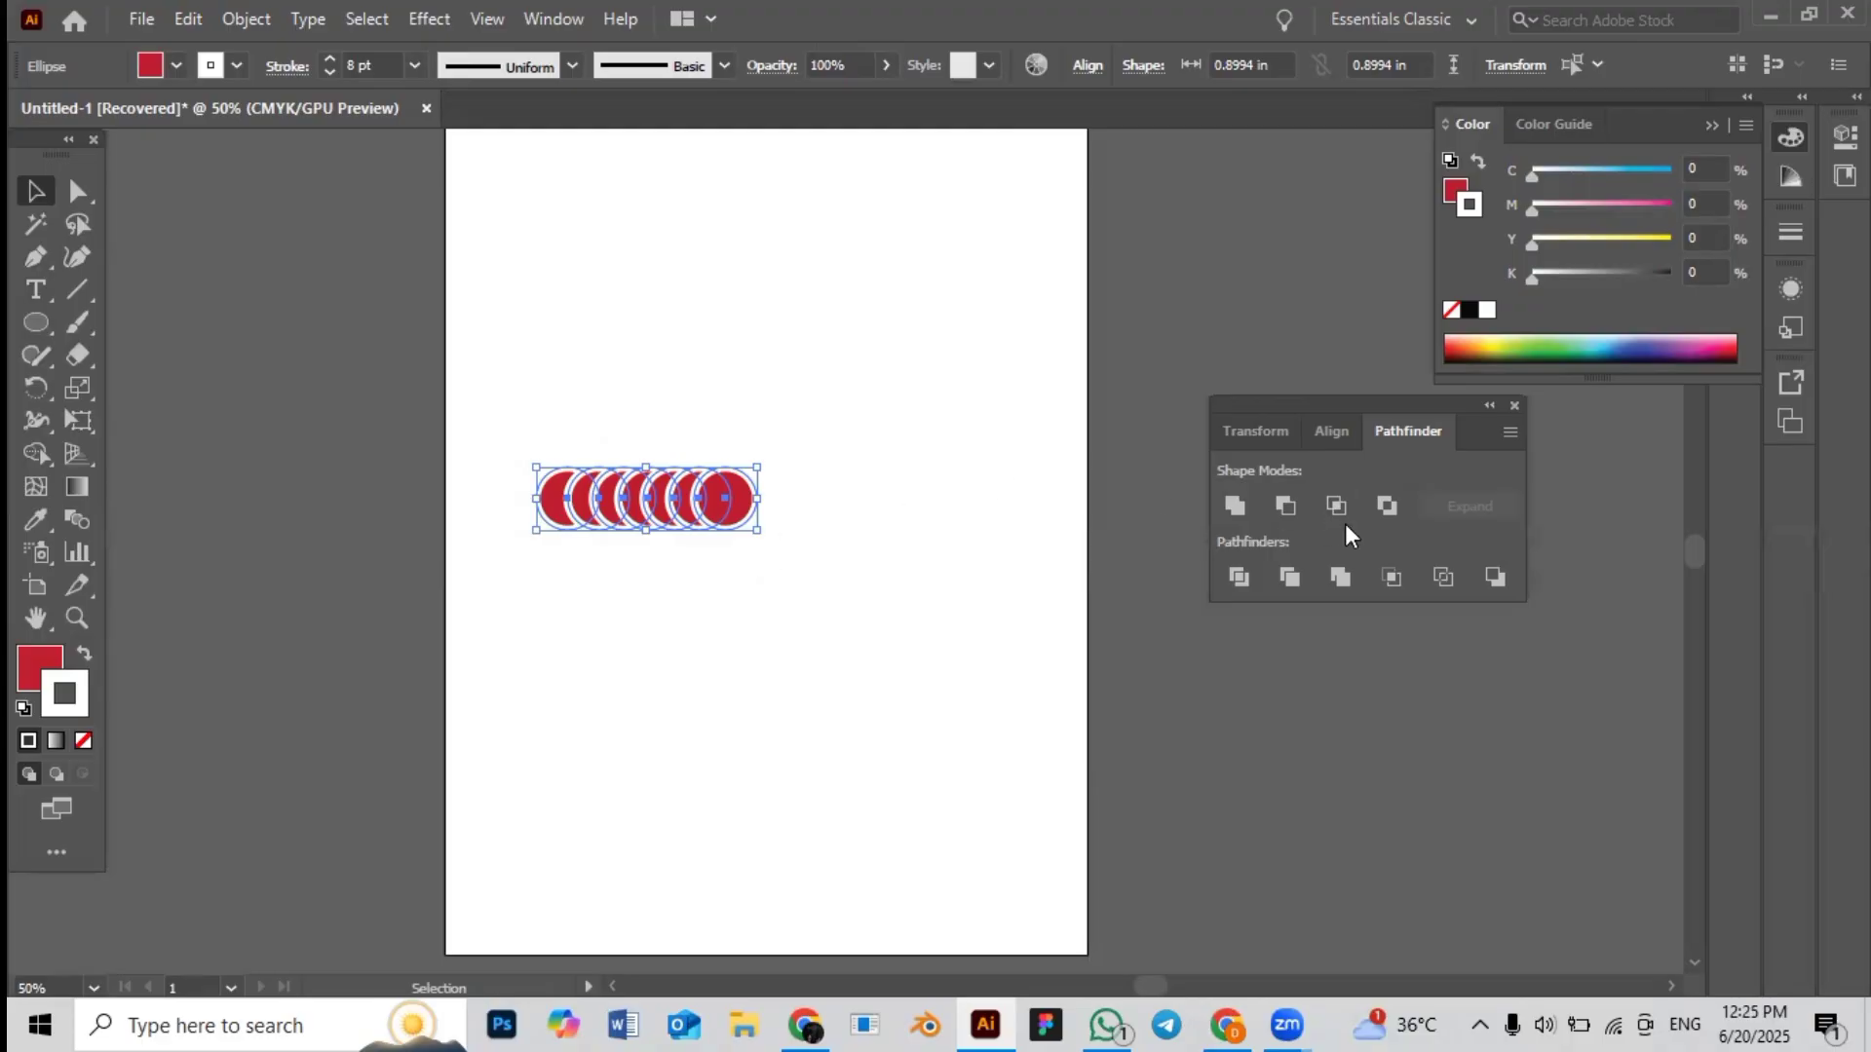
{"action": "left_click_drag", "start_coordinate": [1331, 405], "coordinate": [1282, 406]}
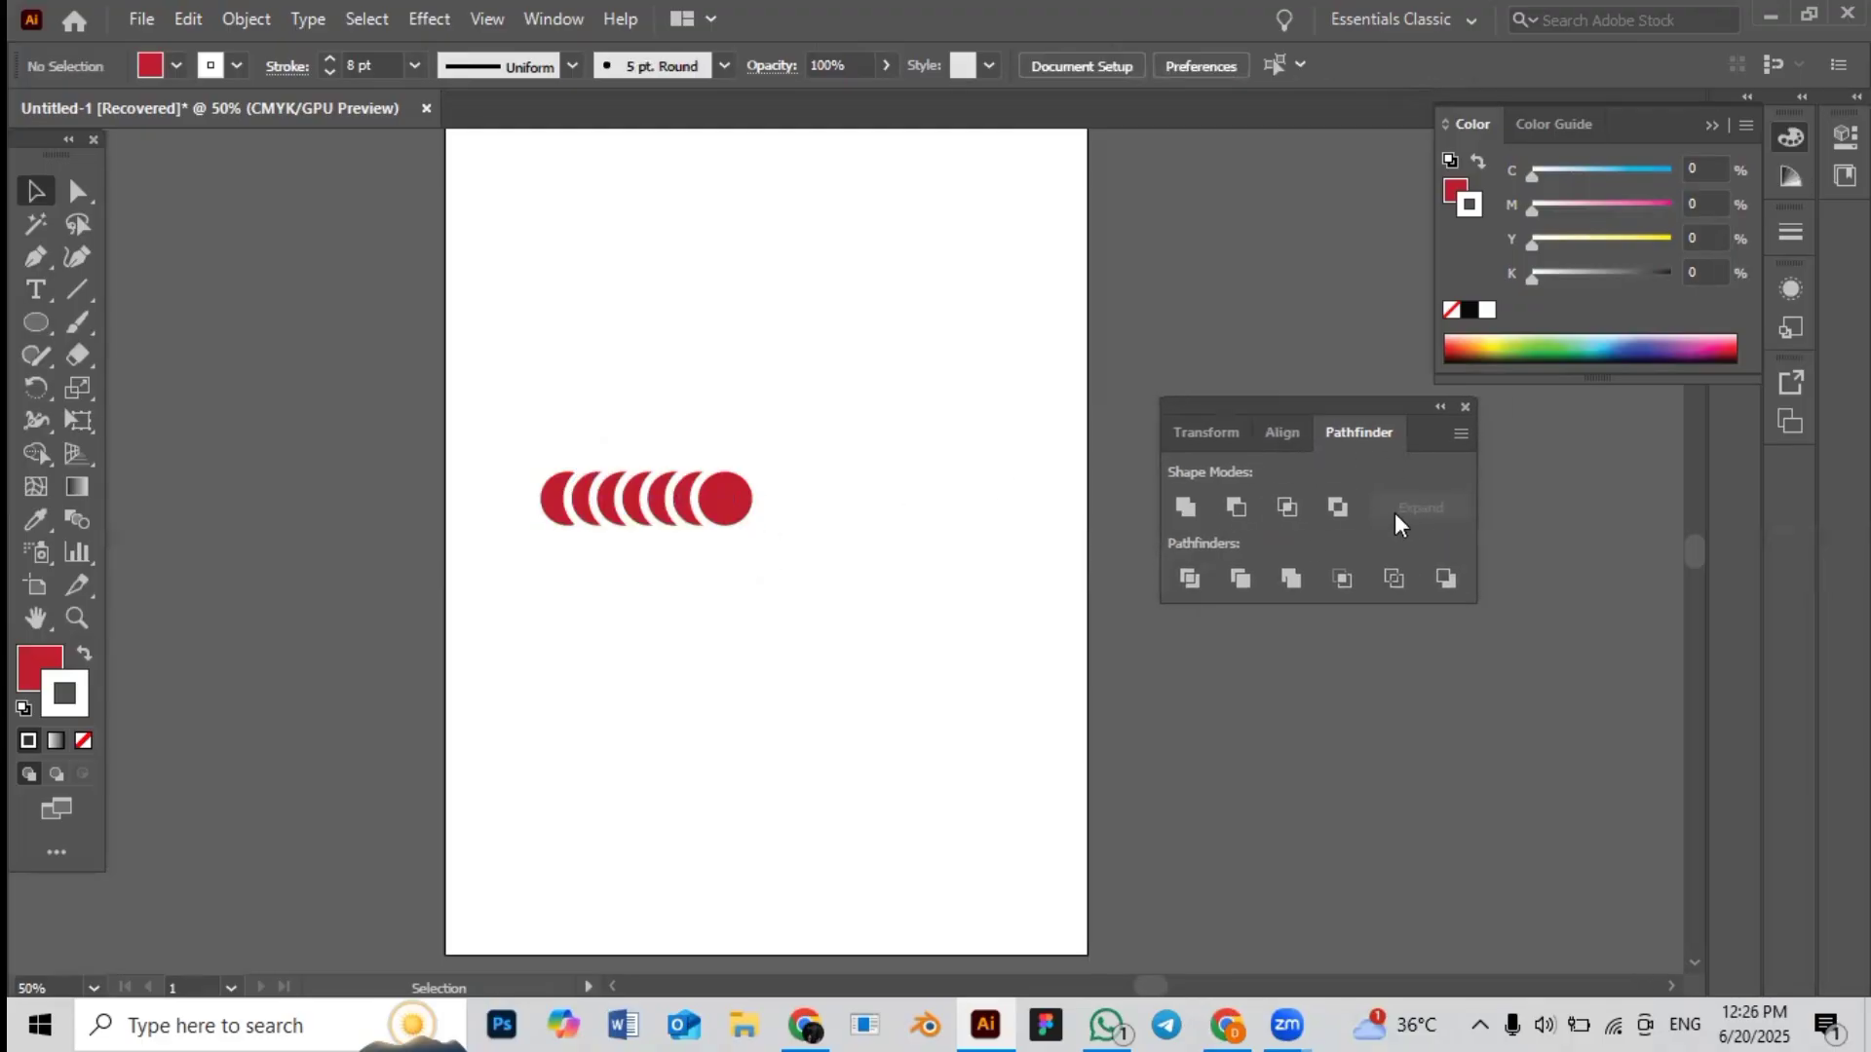
{"action": "left_click_drag", "start_coordinate": [517, 423], "coordinate": [920, 612]}
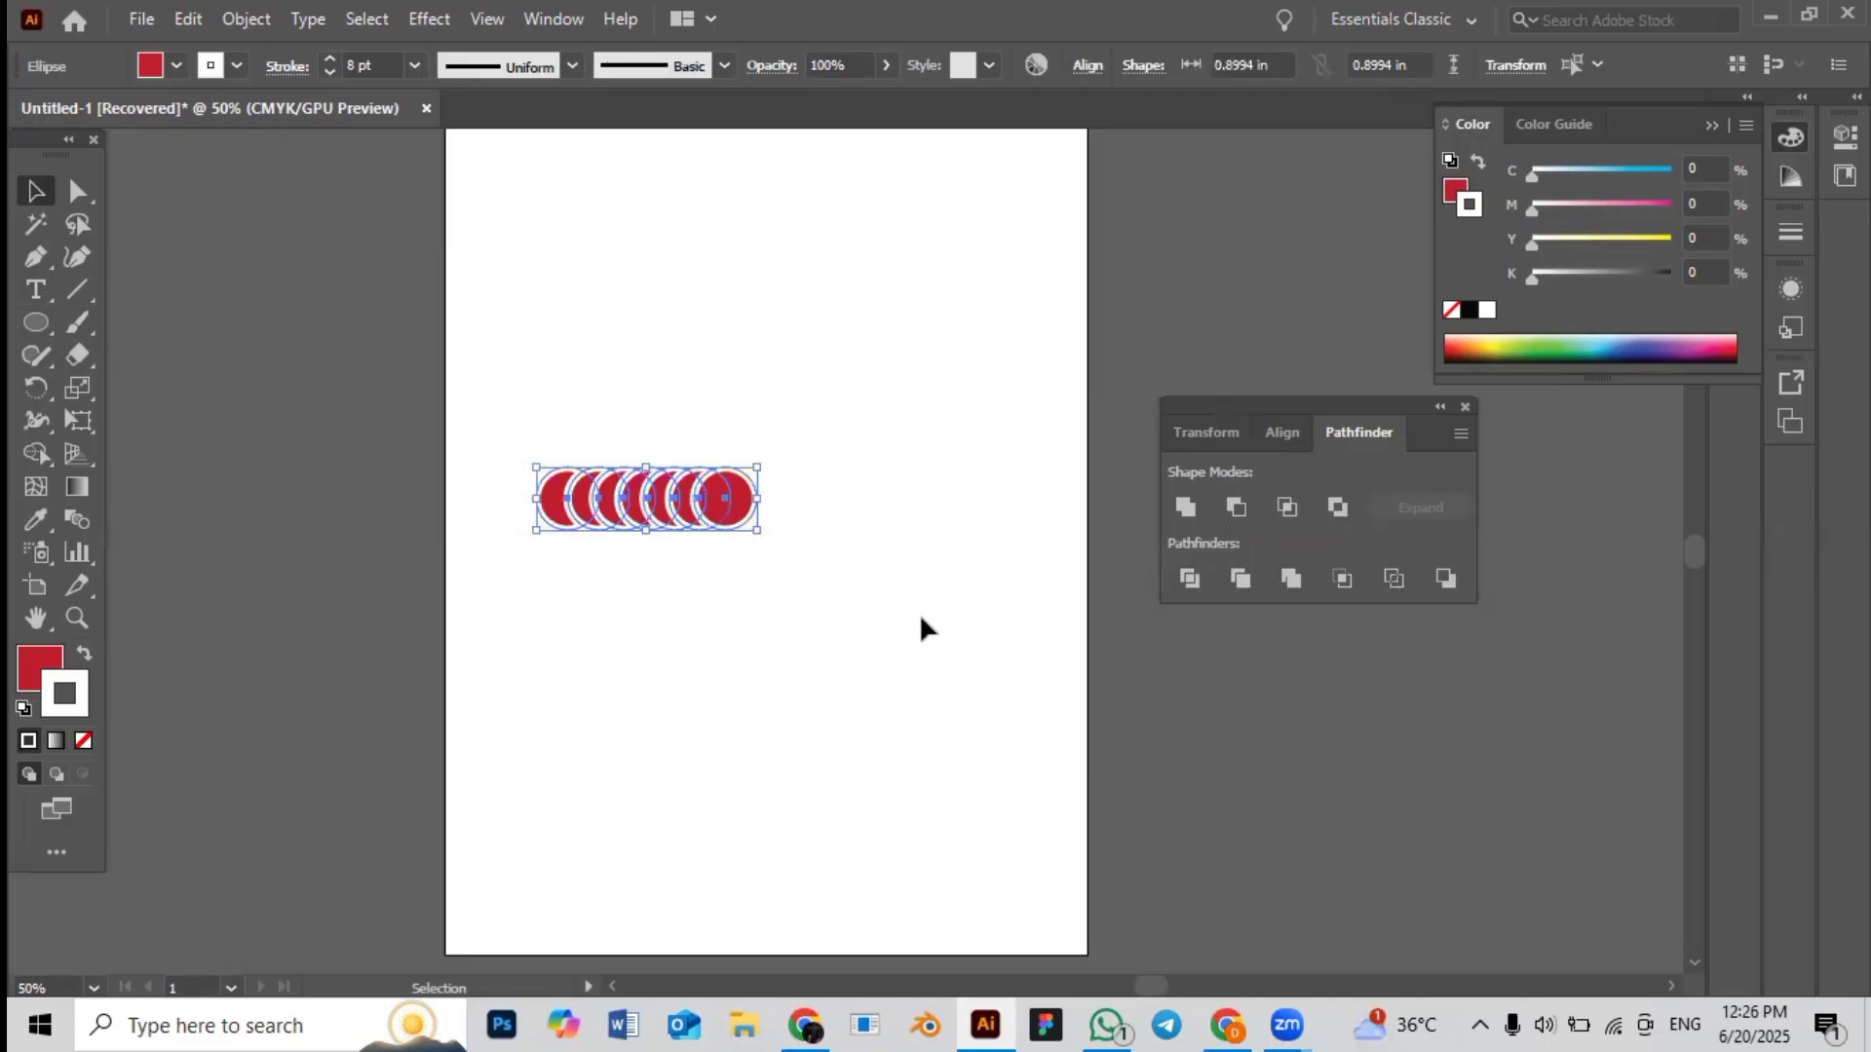
{"action": "left_click", "coordinate": [244, 23]}
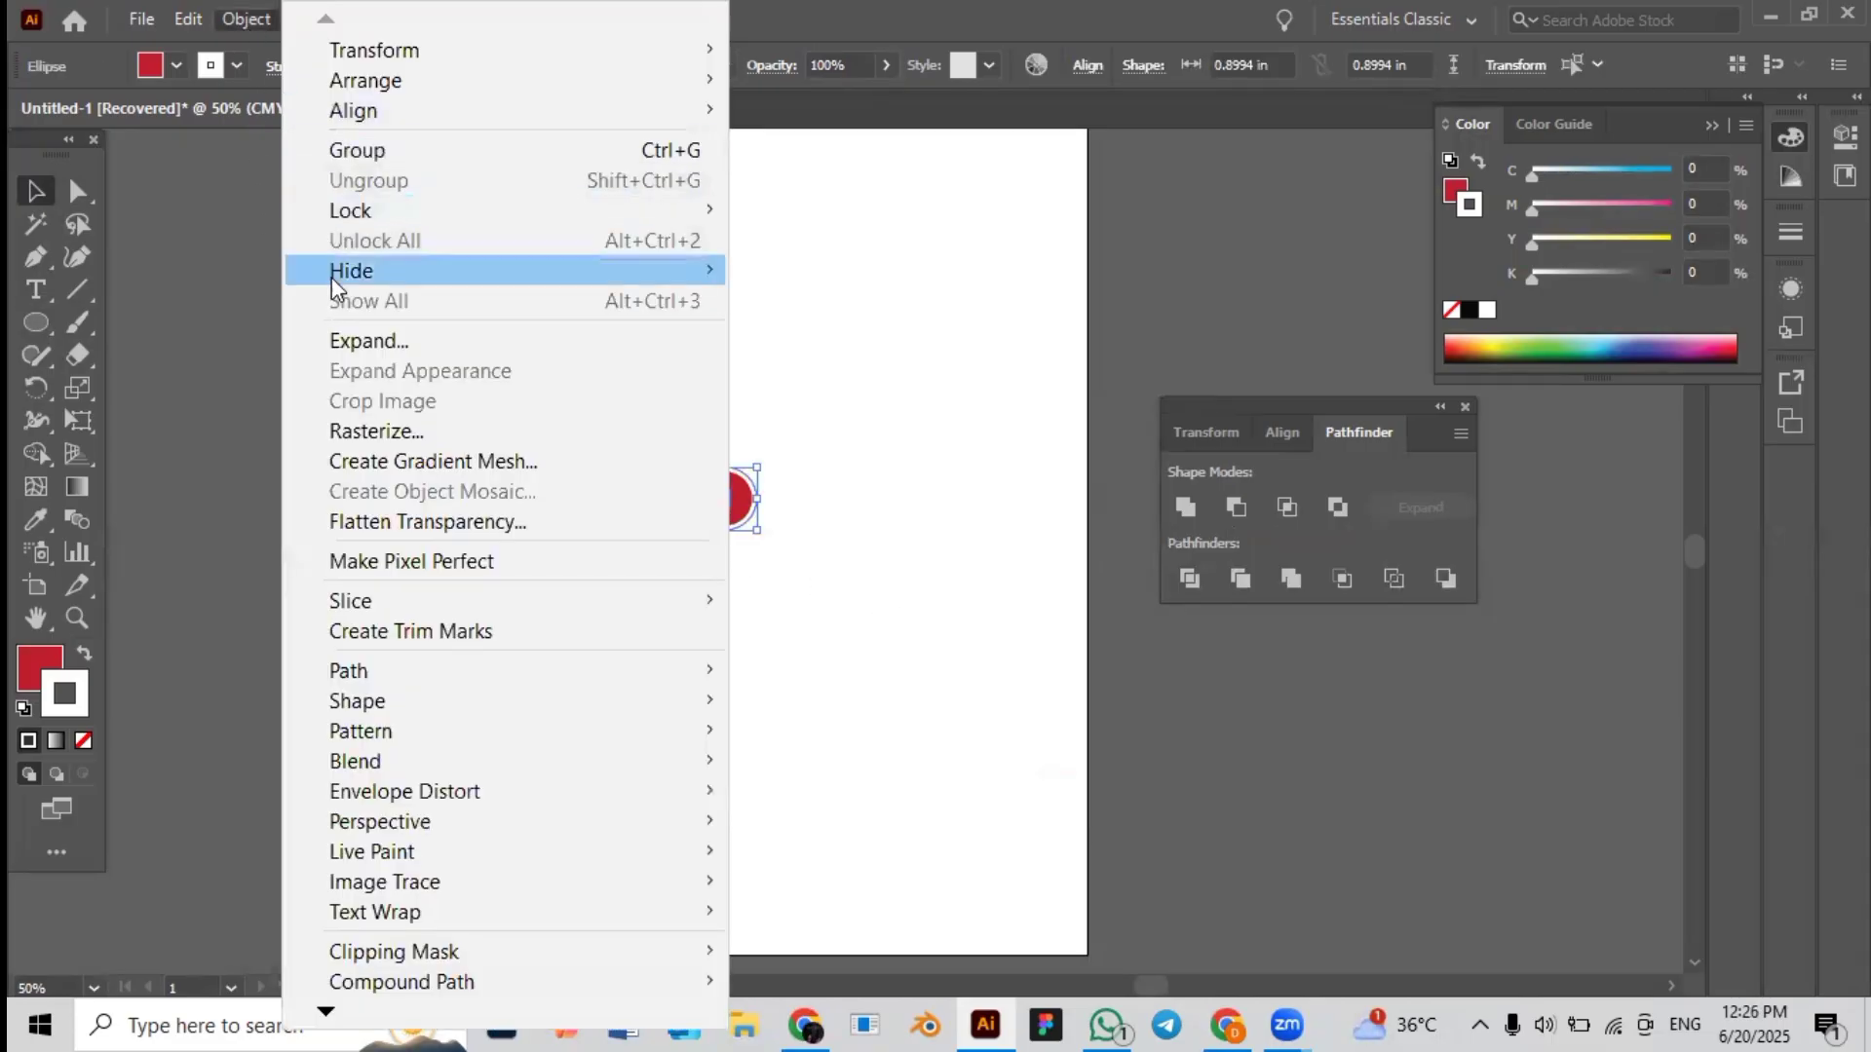
{"action": "left_click", "coordinate": [369, 346]}
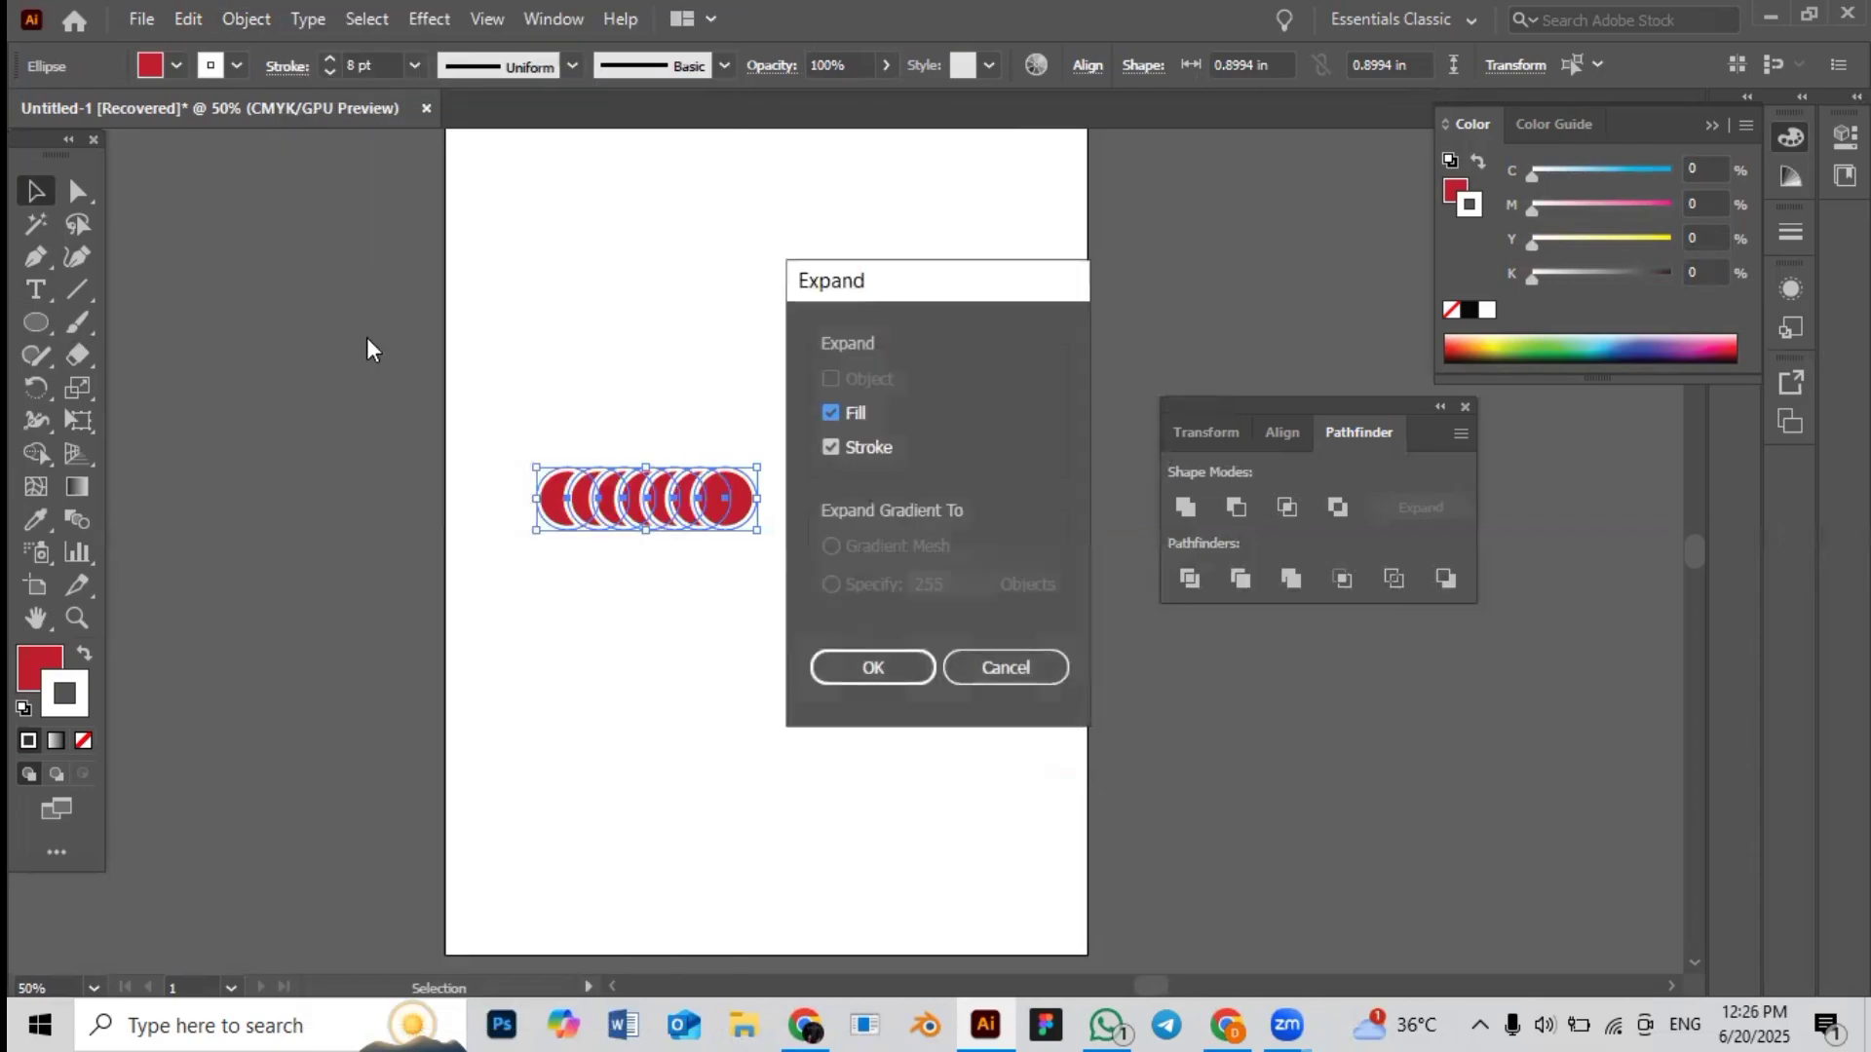
{"action": "left_click_drag", "start_coordinate": [938, 287], "coordinate": [998, 262]}
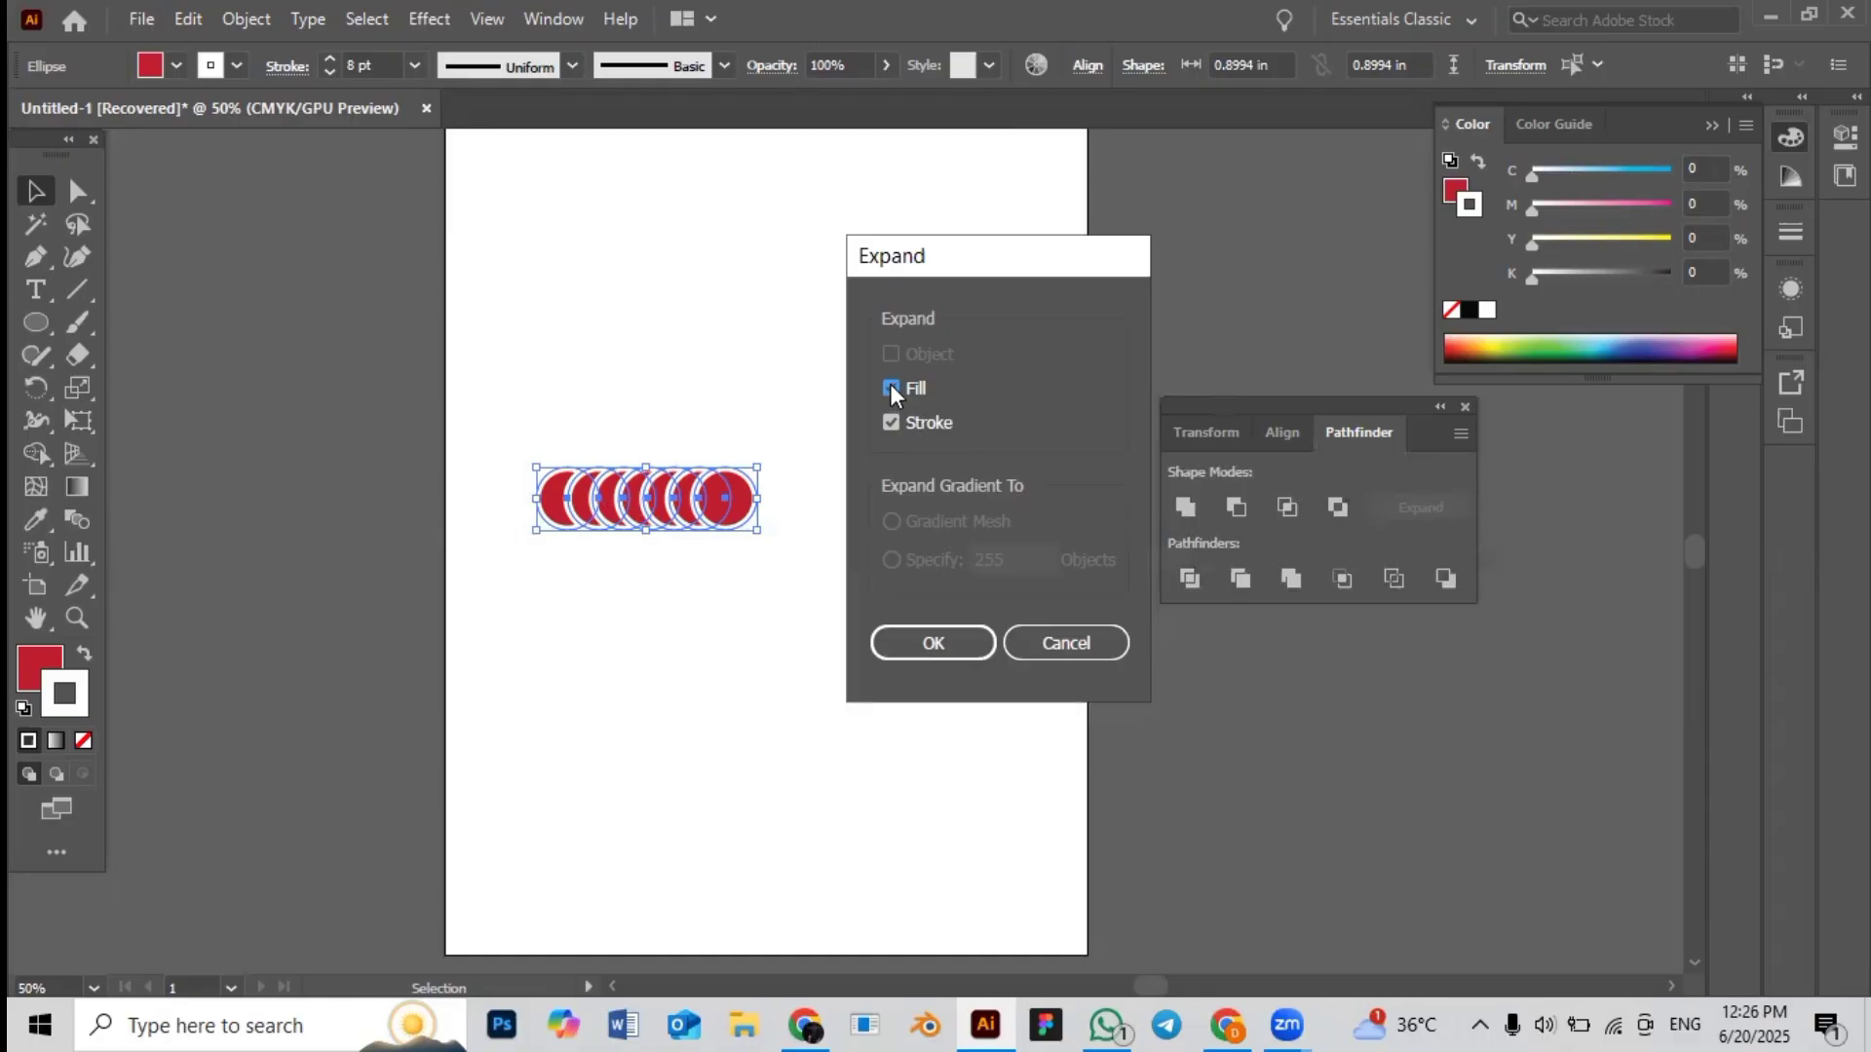
{"action": "left_click", "coordinate": [1033, 635]}
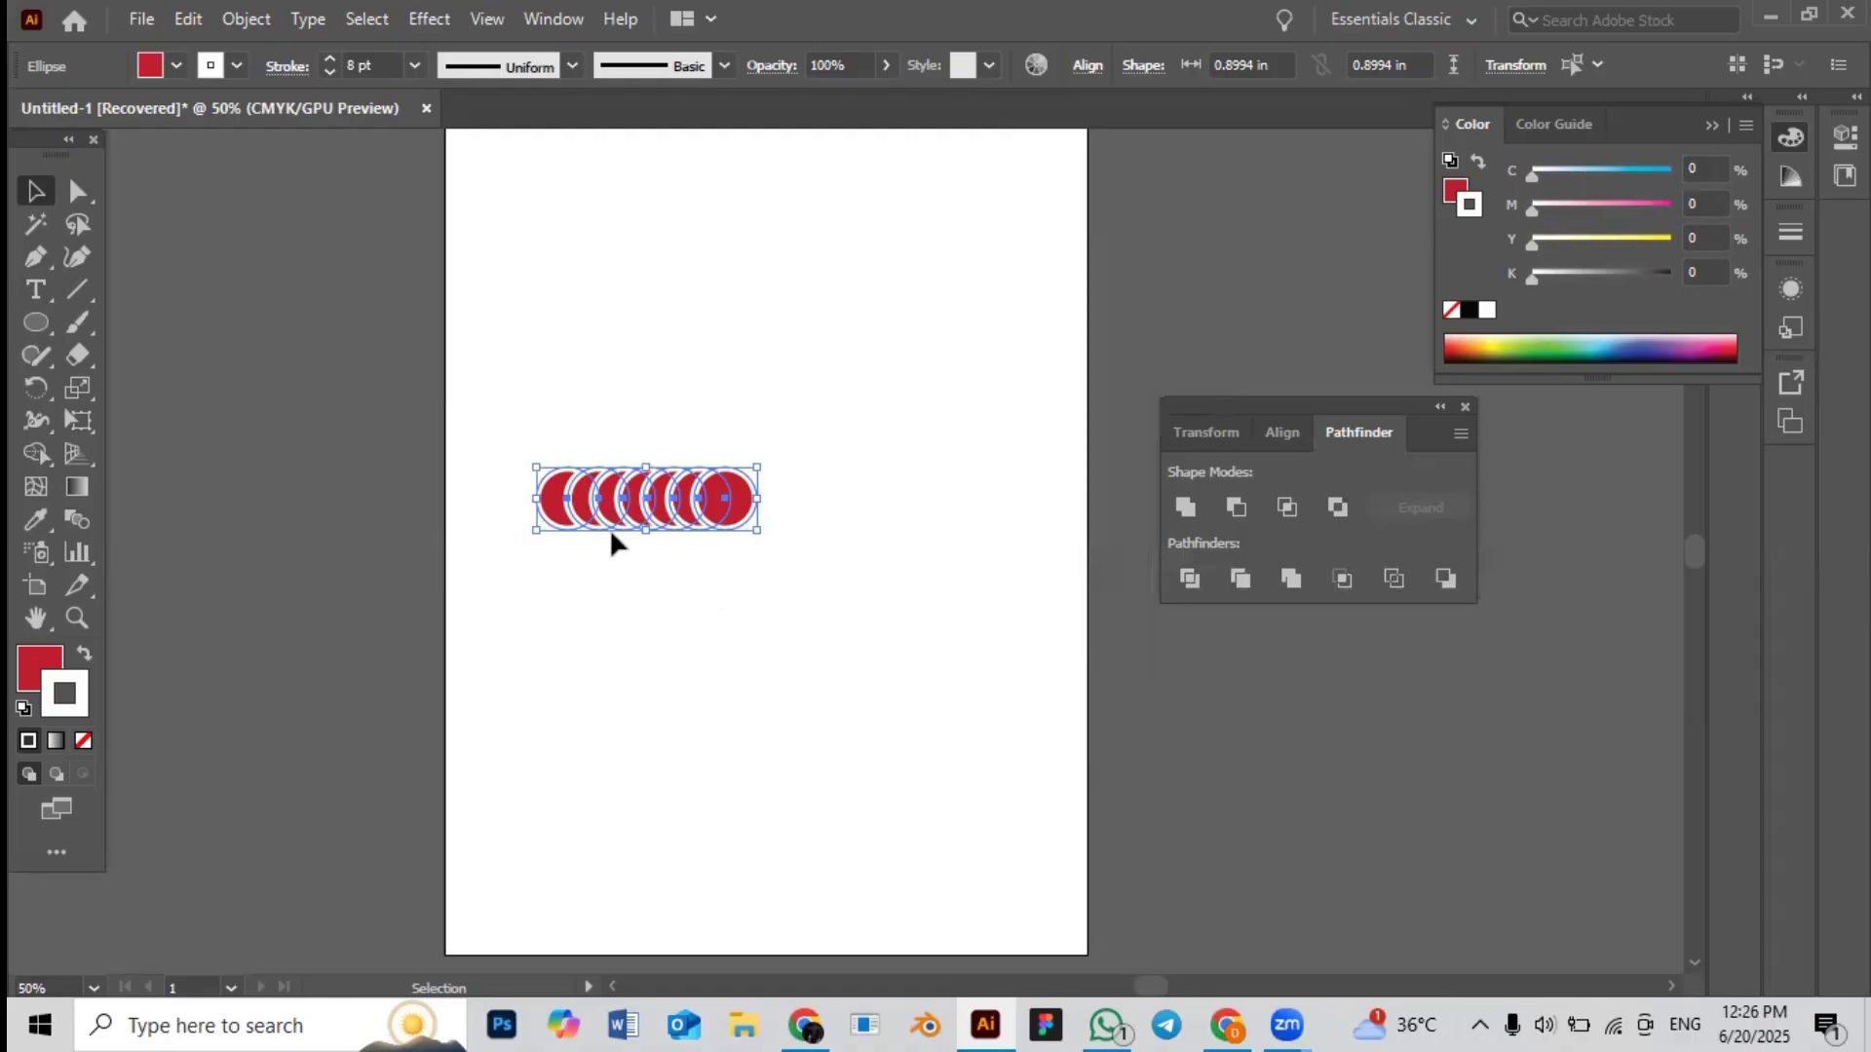
Move the row of circles off the artboard to the upper right and draw a red ellipse about 4.5 × 3.3 in on the artboard
{"action": "left_click_drag", "start_coordinate": [612, 534], "coordinate": [1262, 257]}
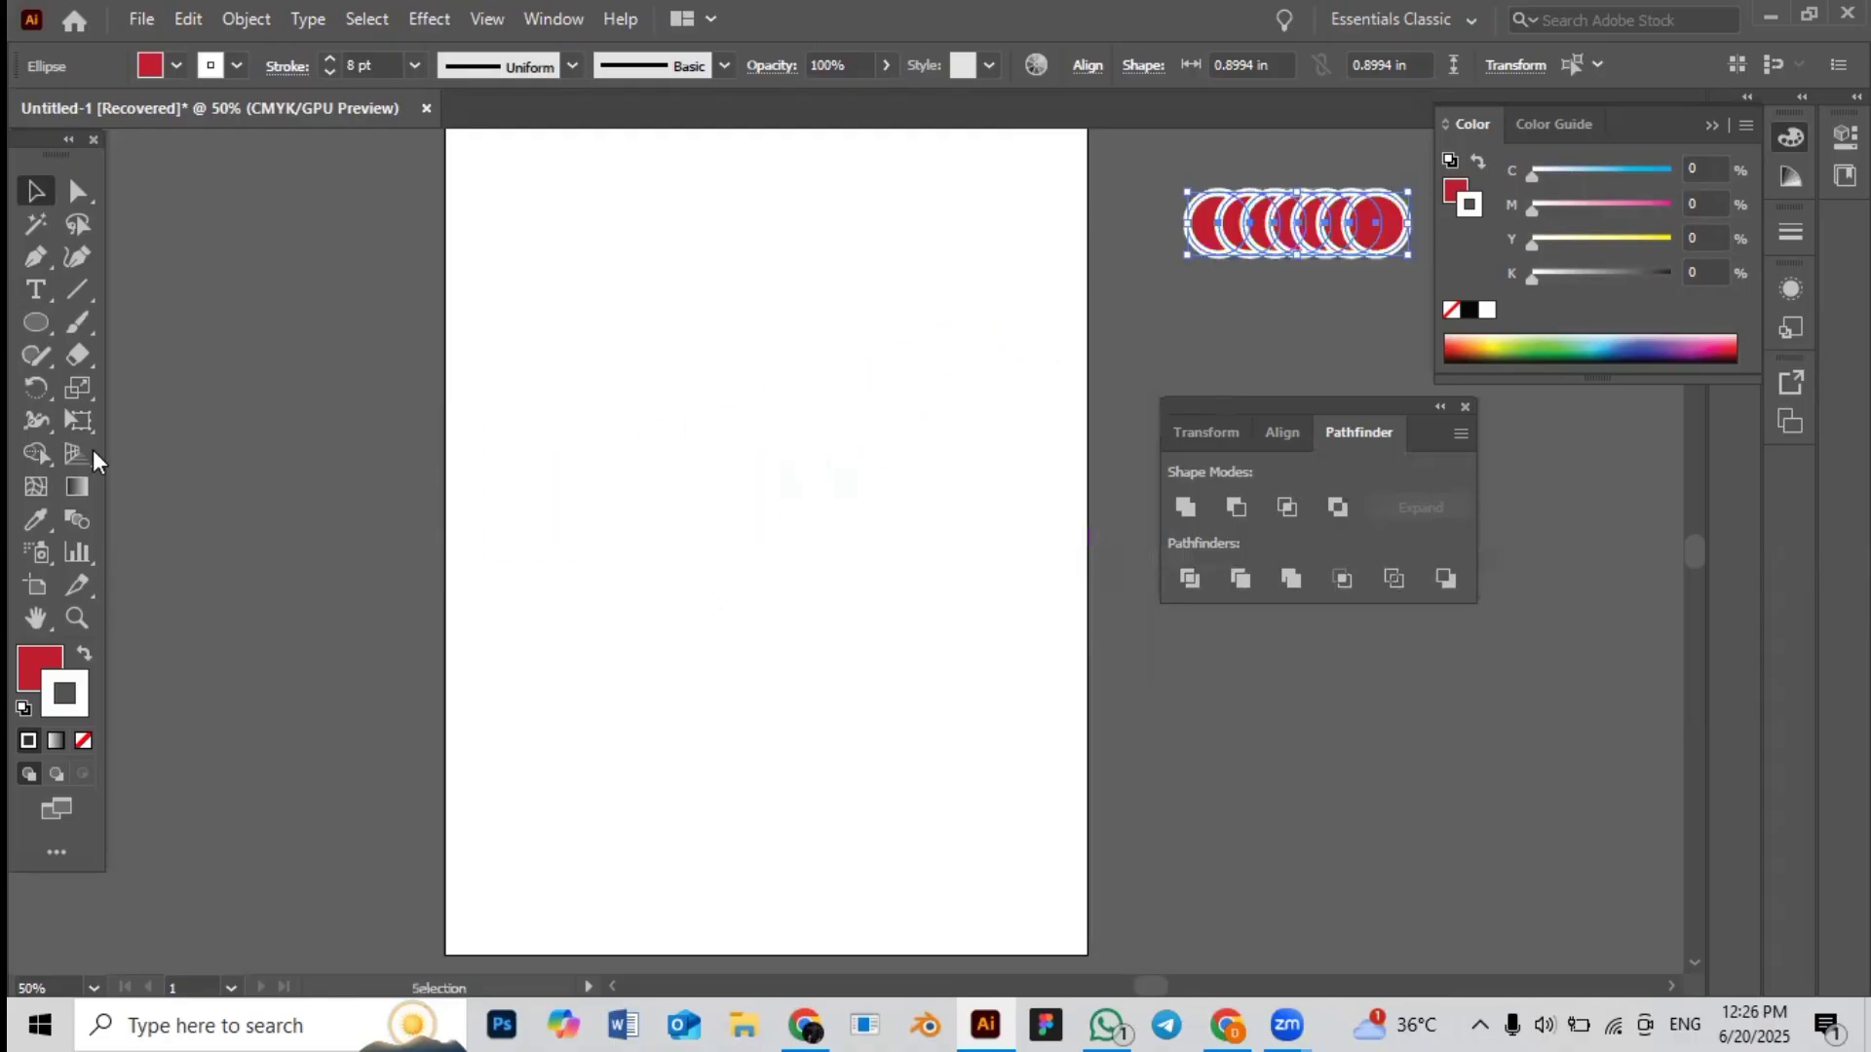
{"action": "left_click", "coordinate": [36, 323]}
{"action": "left_click_drag", "start_coordinate": [517, 346], "coordinate": [829, 572]}
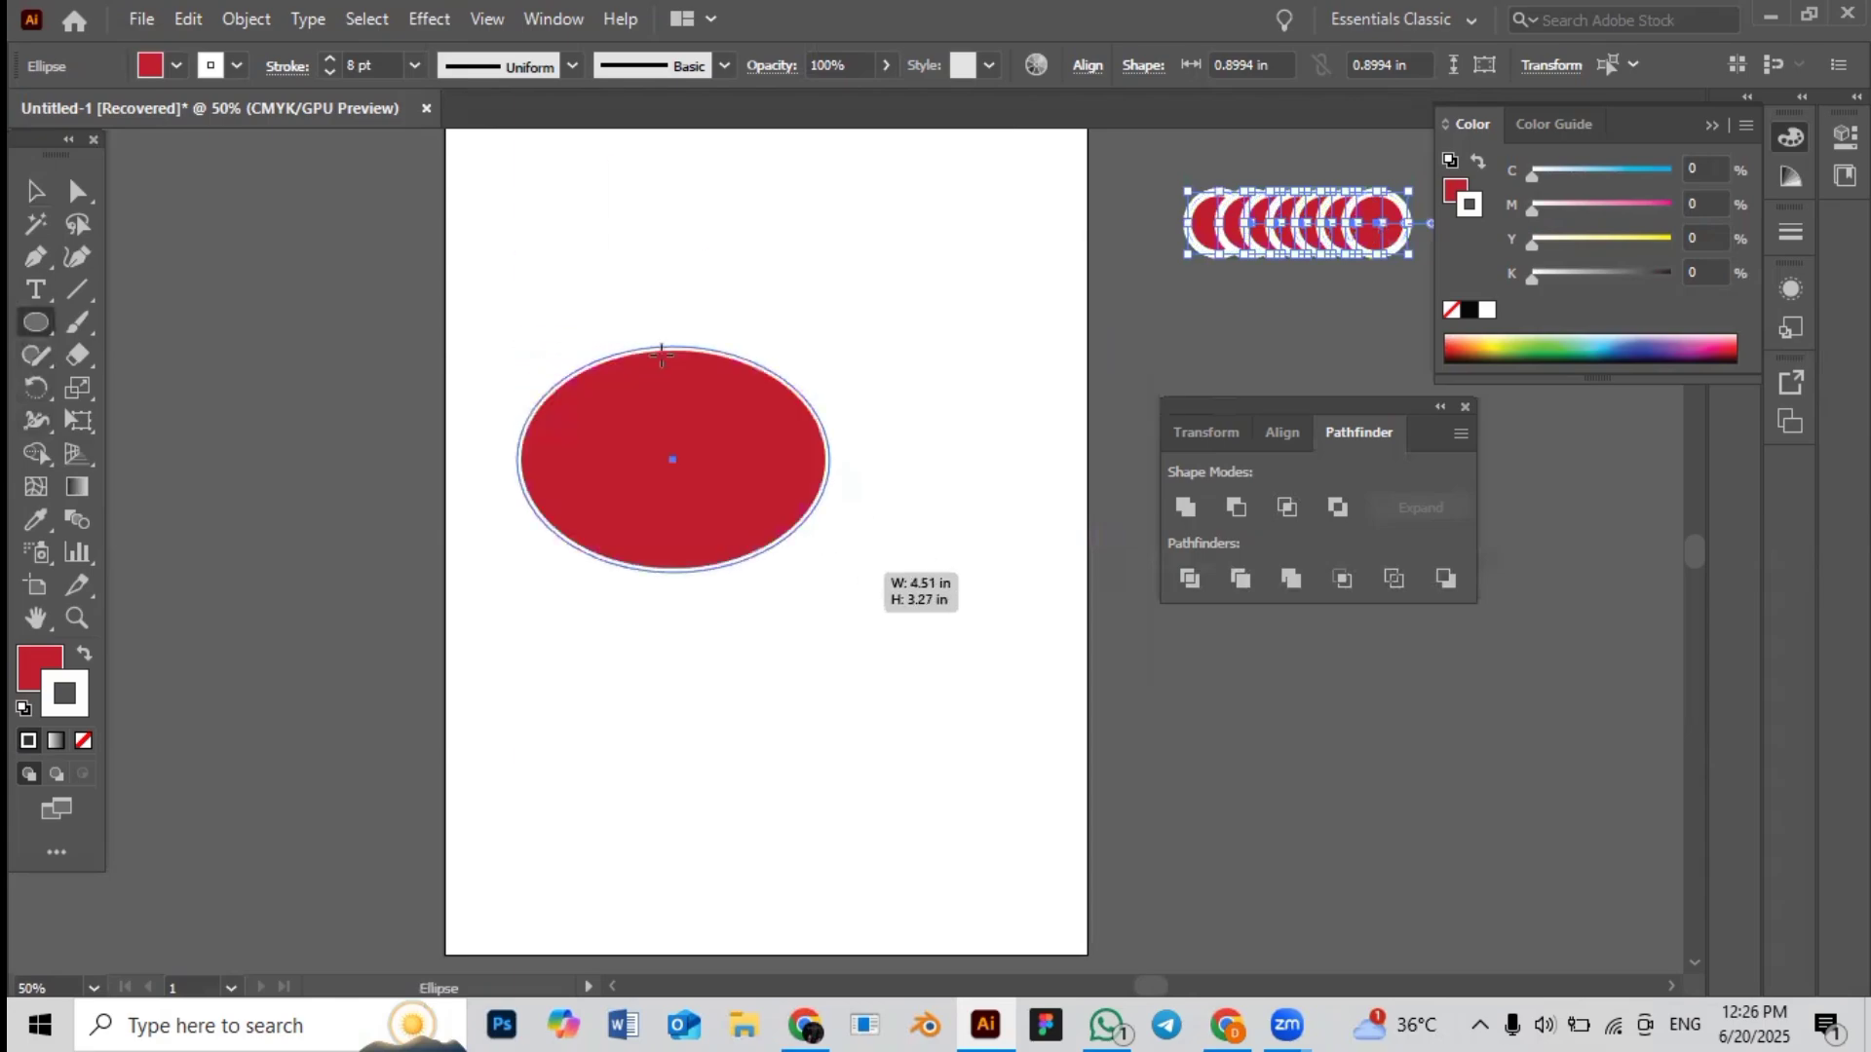
Undo the ellipse, draw a red circle about 2.1 in wide on the artboard, and place a half-overlapping copy to its right
{"action": "key", "text": "ctrl+z"}
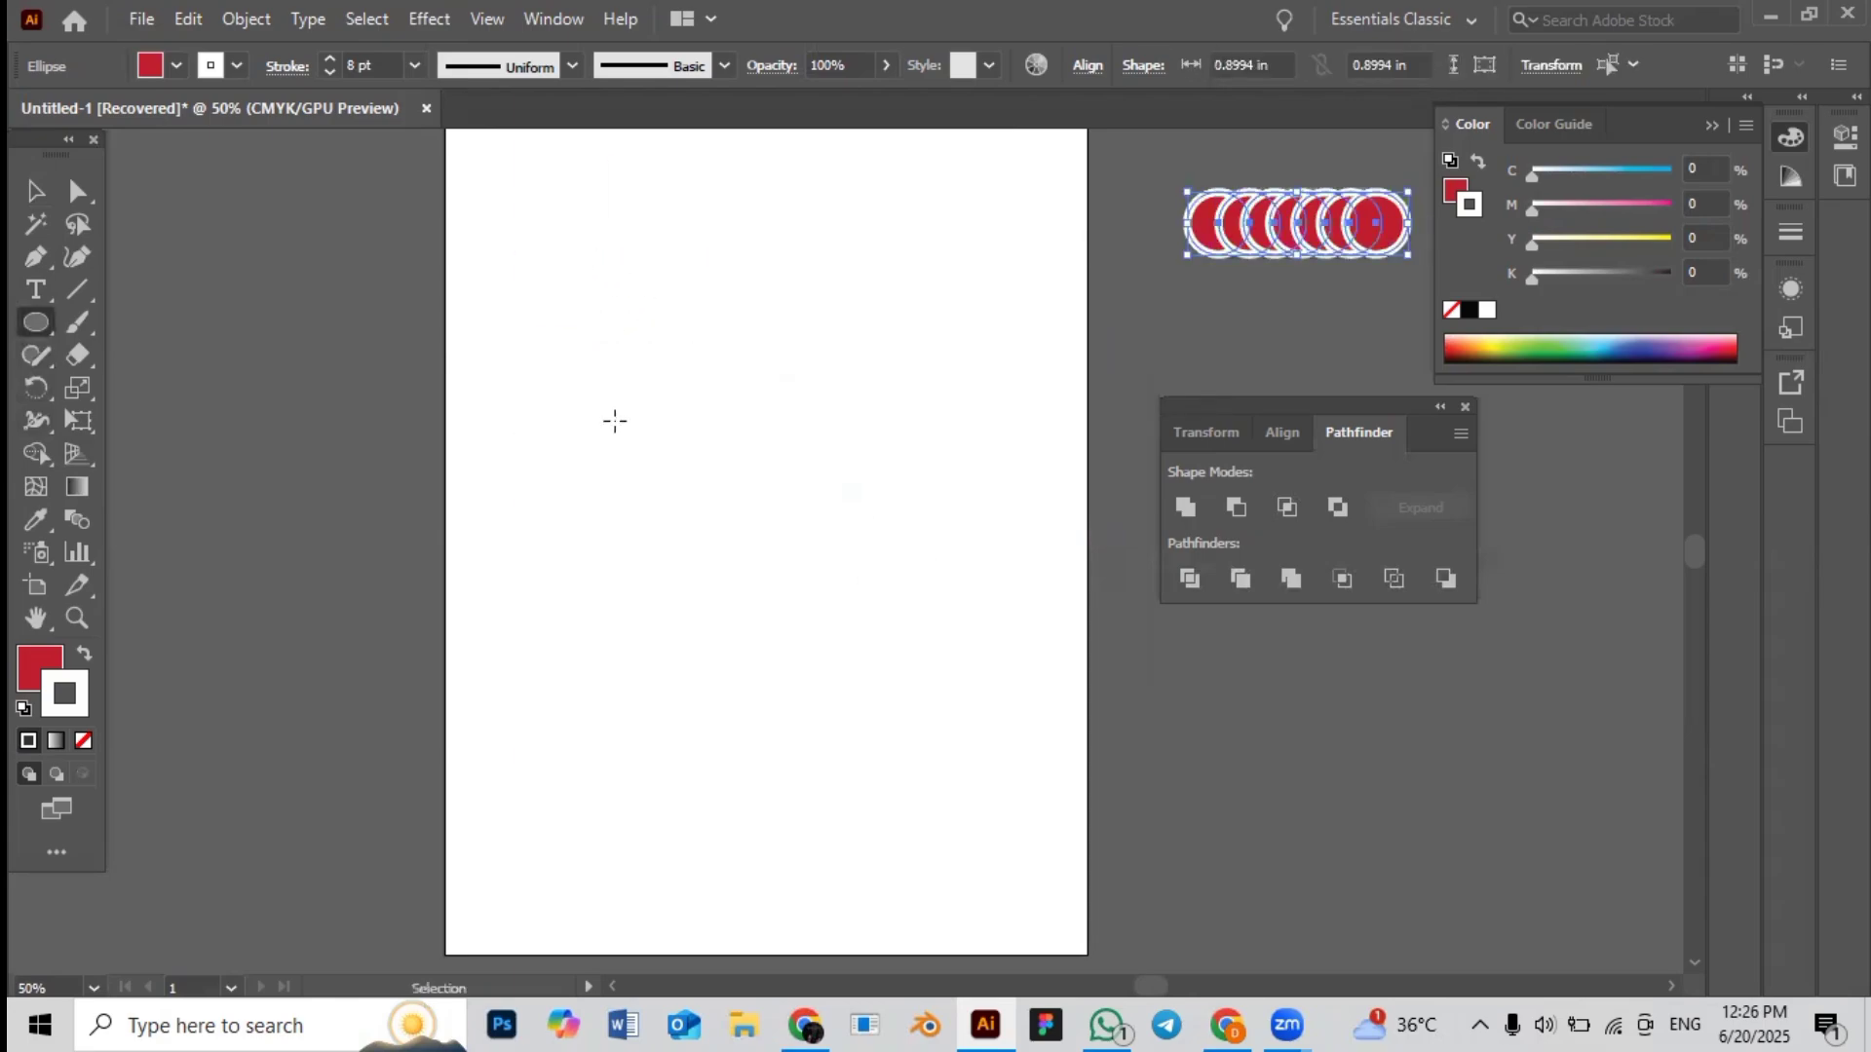
{"action": "left_click_drag", "start_coordinate": [610, 427], "coordinate": [755, 572]}
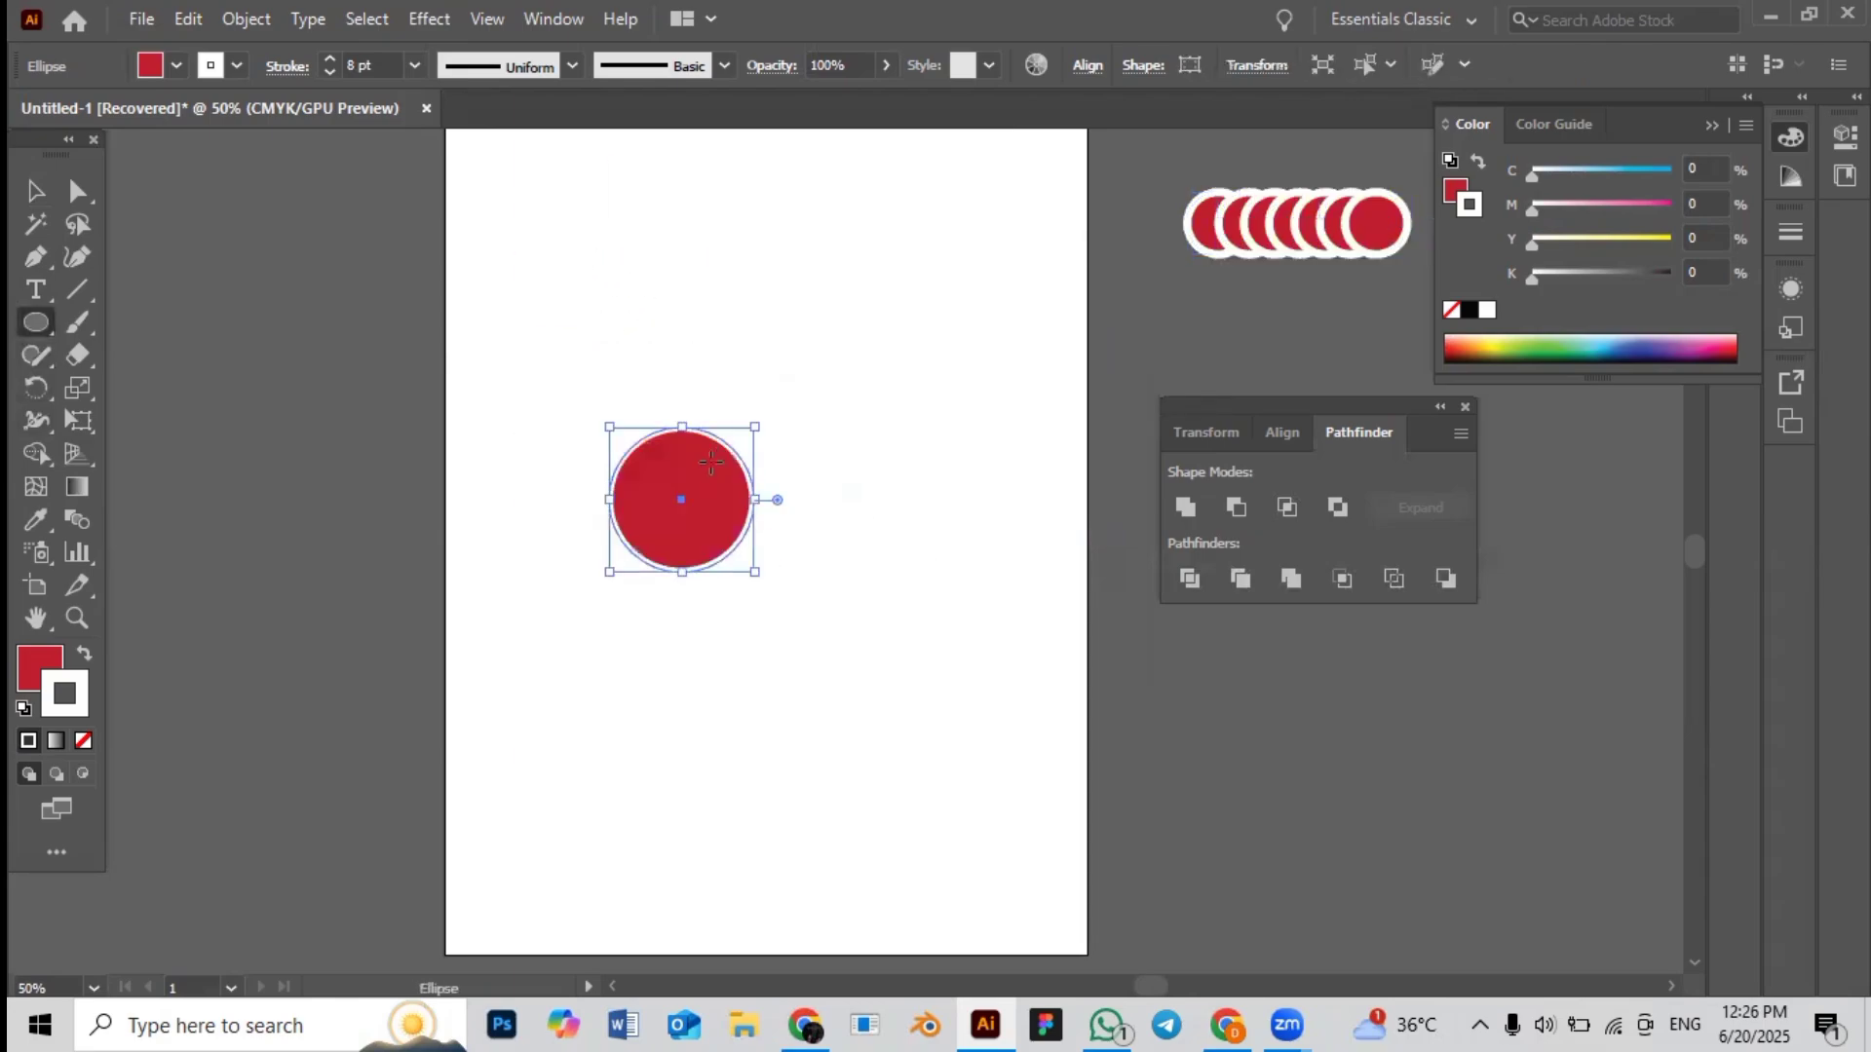
{"action": "left_click", "coordinate": [36, 191]}
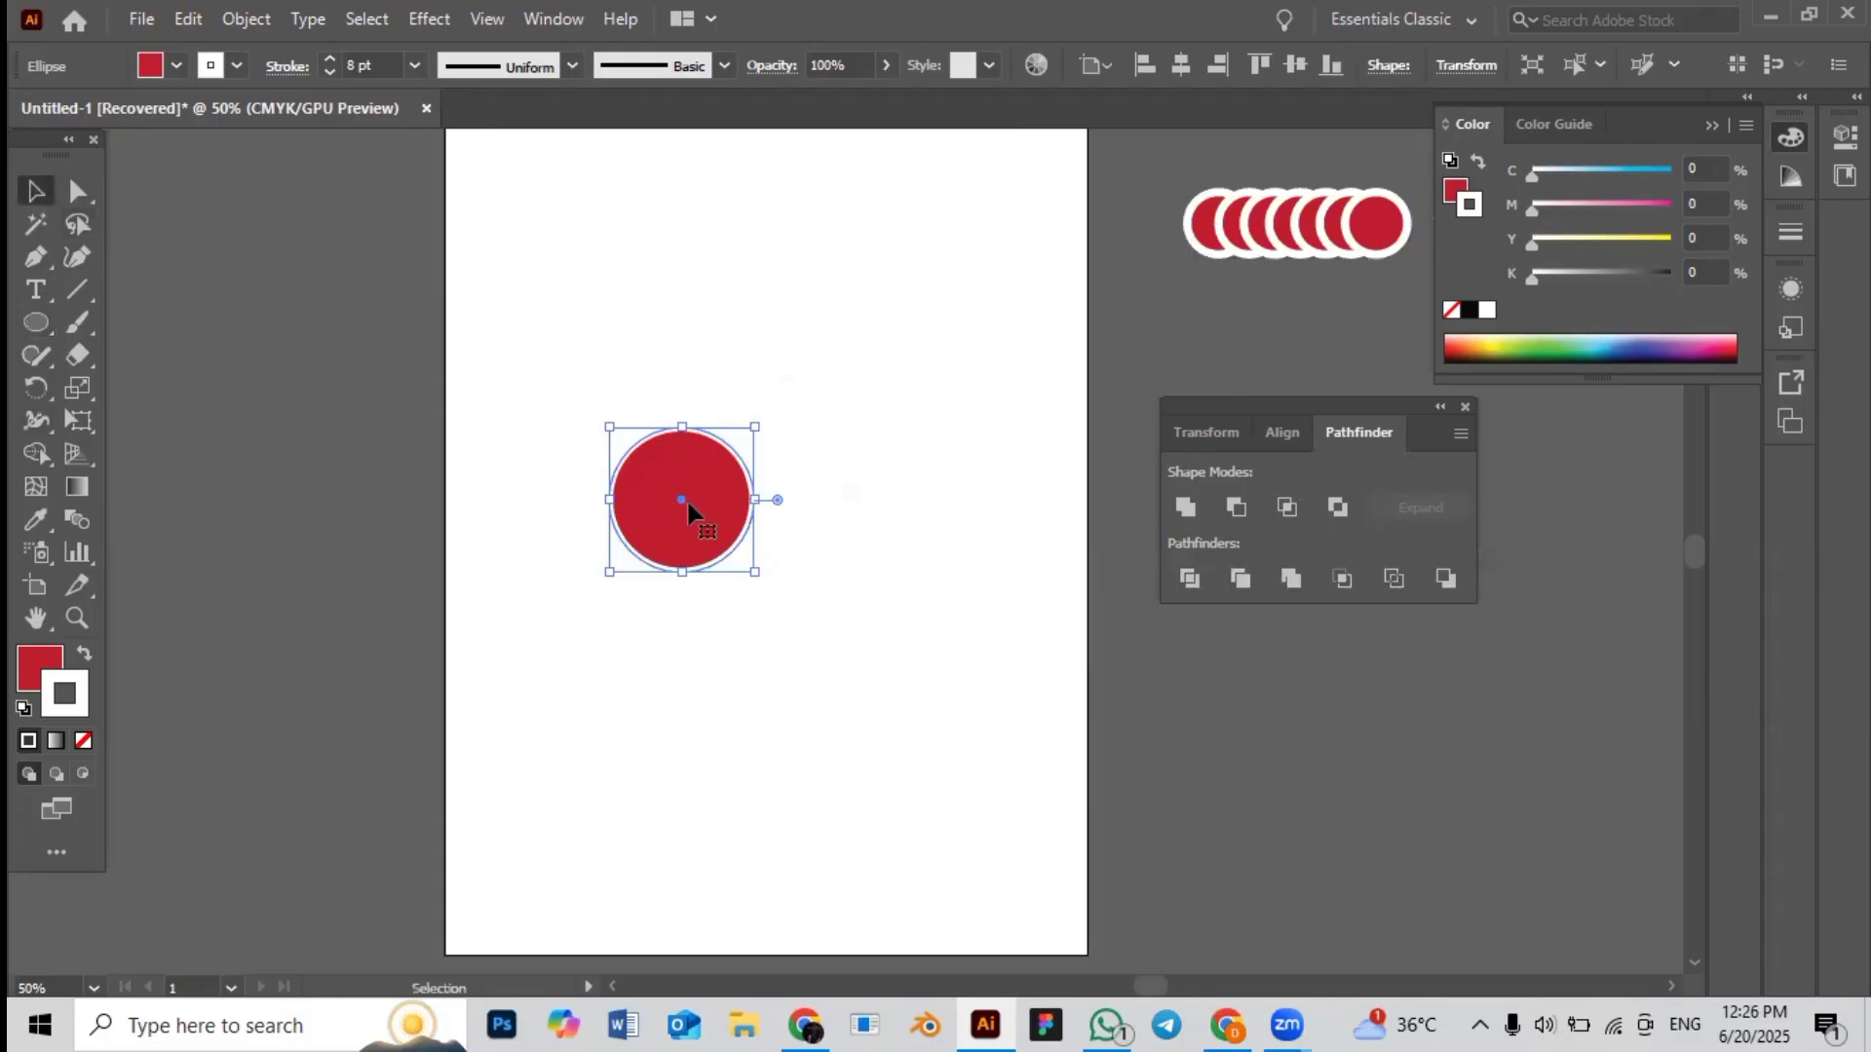
{"action": "left_click_drag", "start_coordinate": [682, 501], "coordinate": [753, 502]}
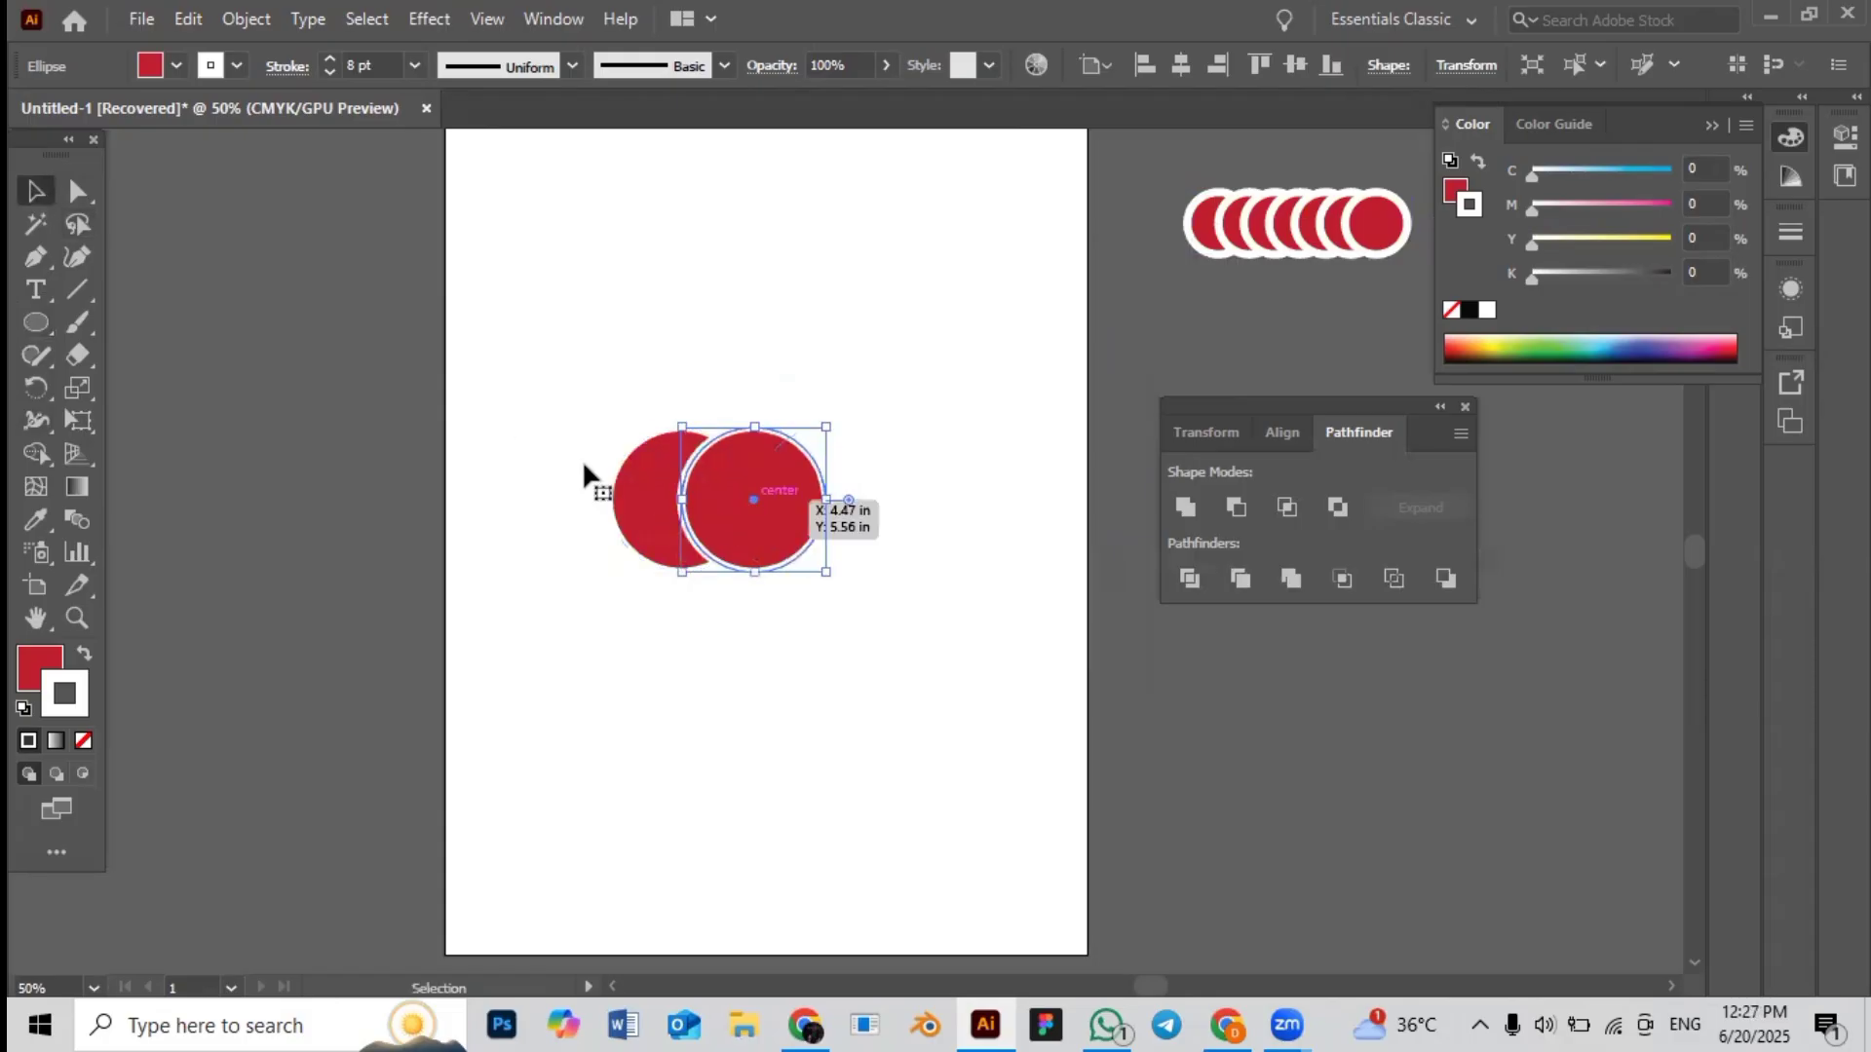
Give both overlapping circles a black stroke and a bright blue fill
{"action": "left_click_drag", "start_coordinate": [603, 378], "coordinate": [780, 583]}
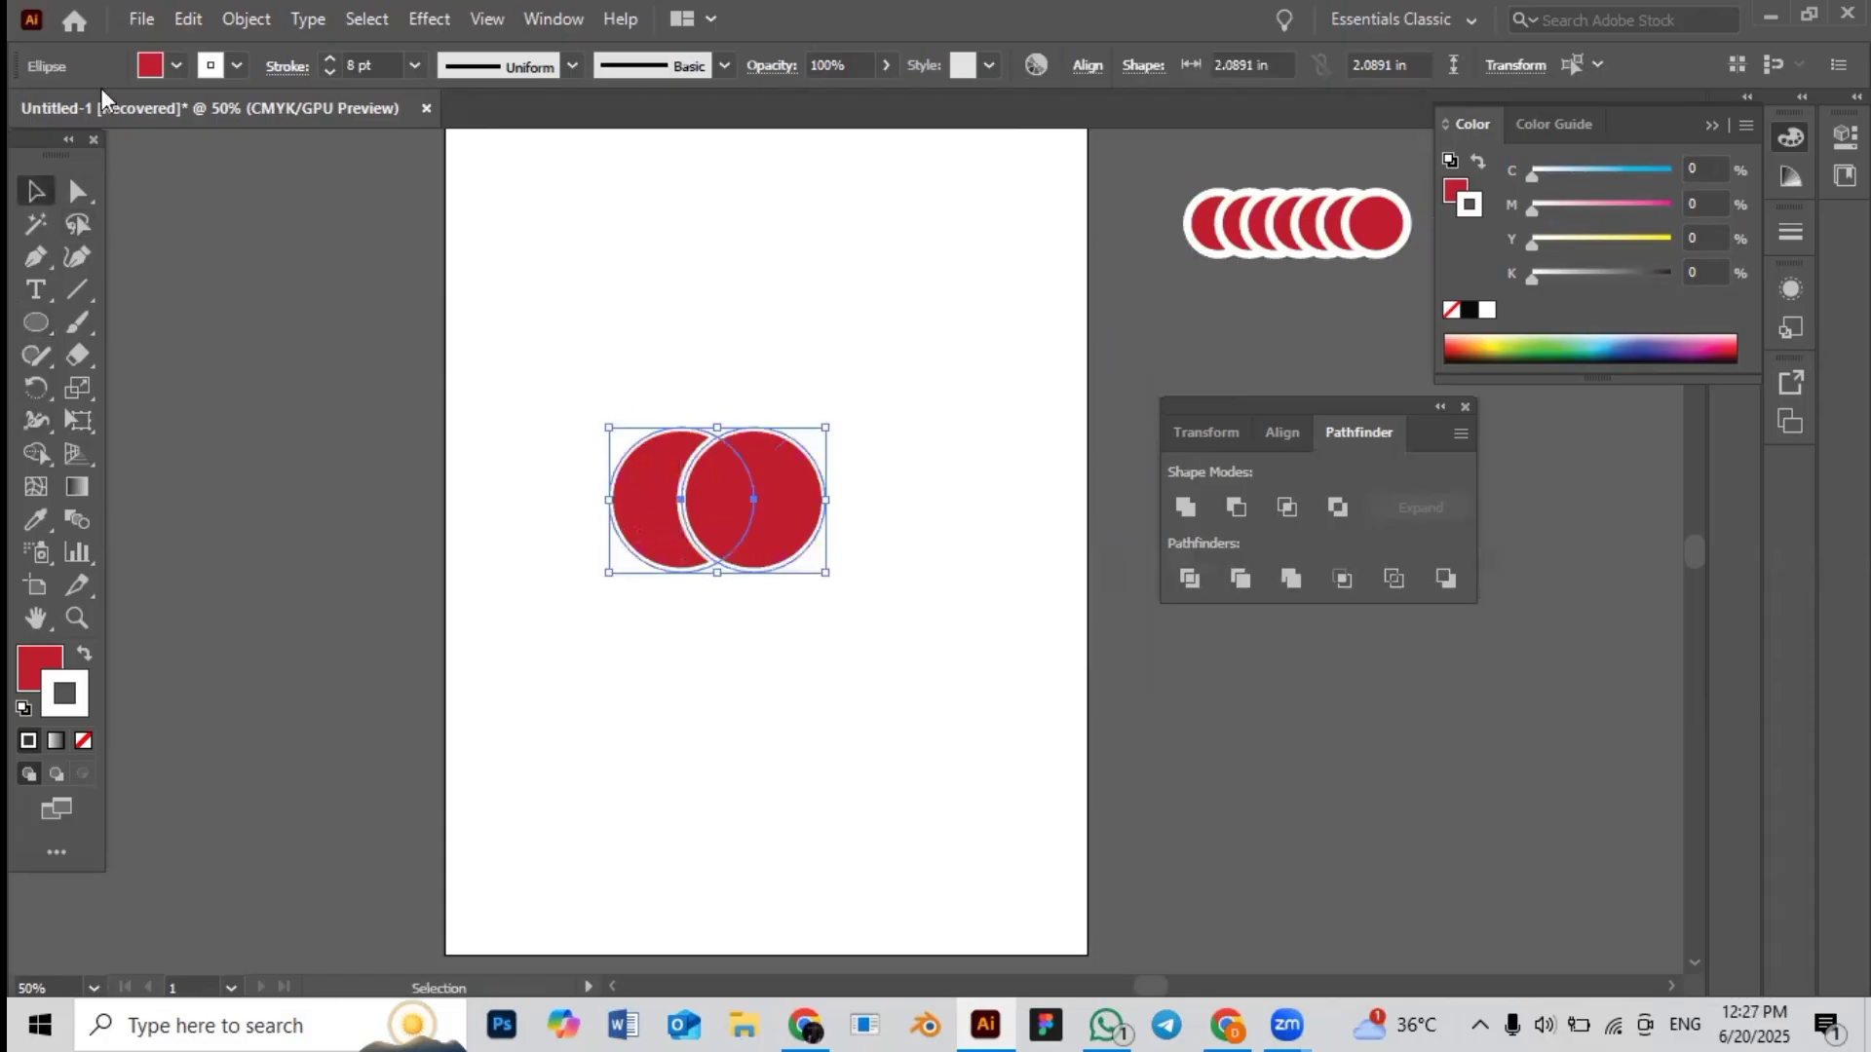
{"action": "left_click", "coordinate": [238, 61]}
{"action": "left_click", "coordinate": [276, 112]}
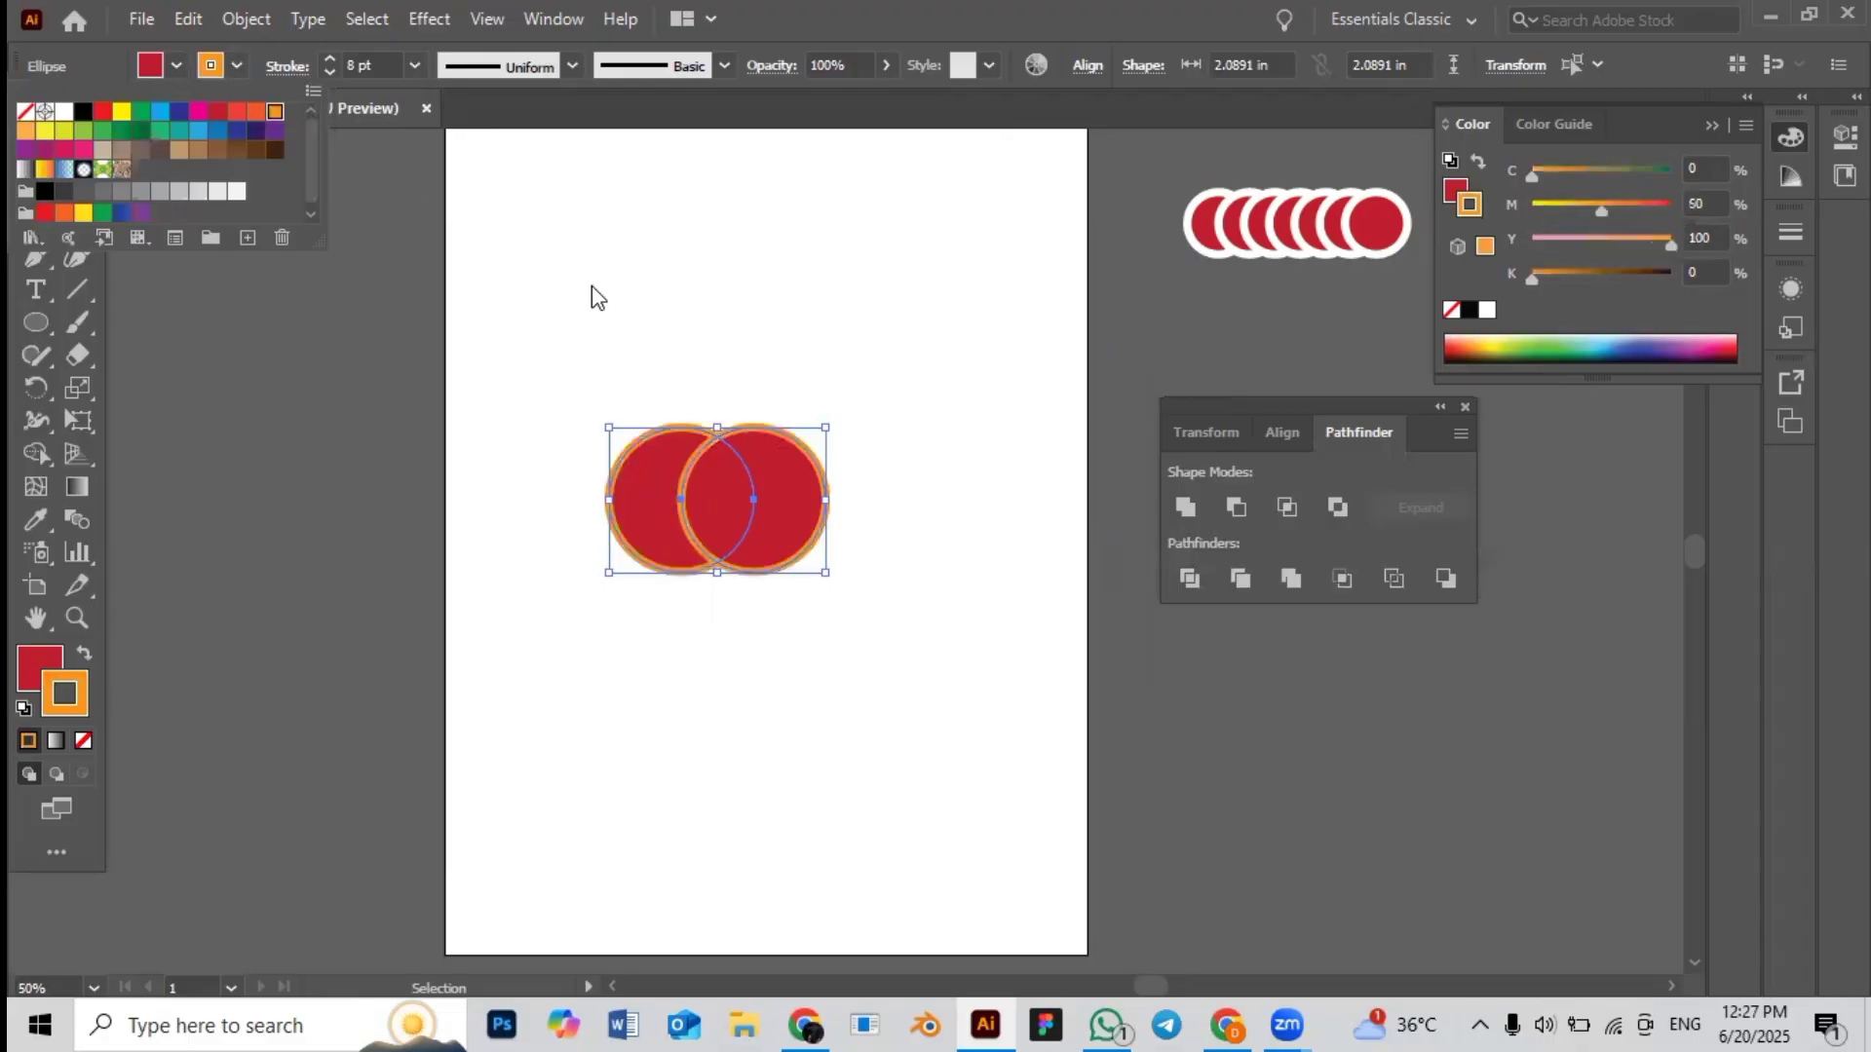
{"action": "left_click", "coordinate": [236, 66]}
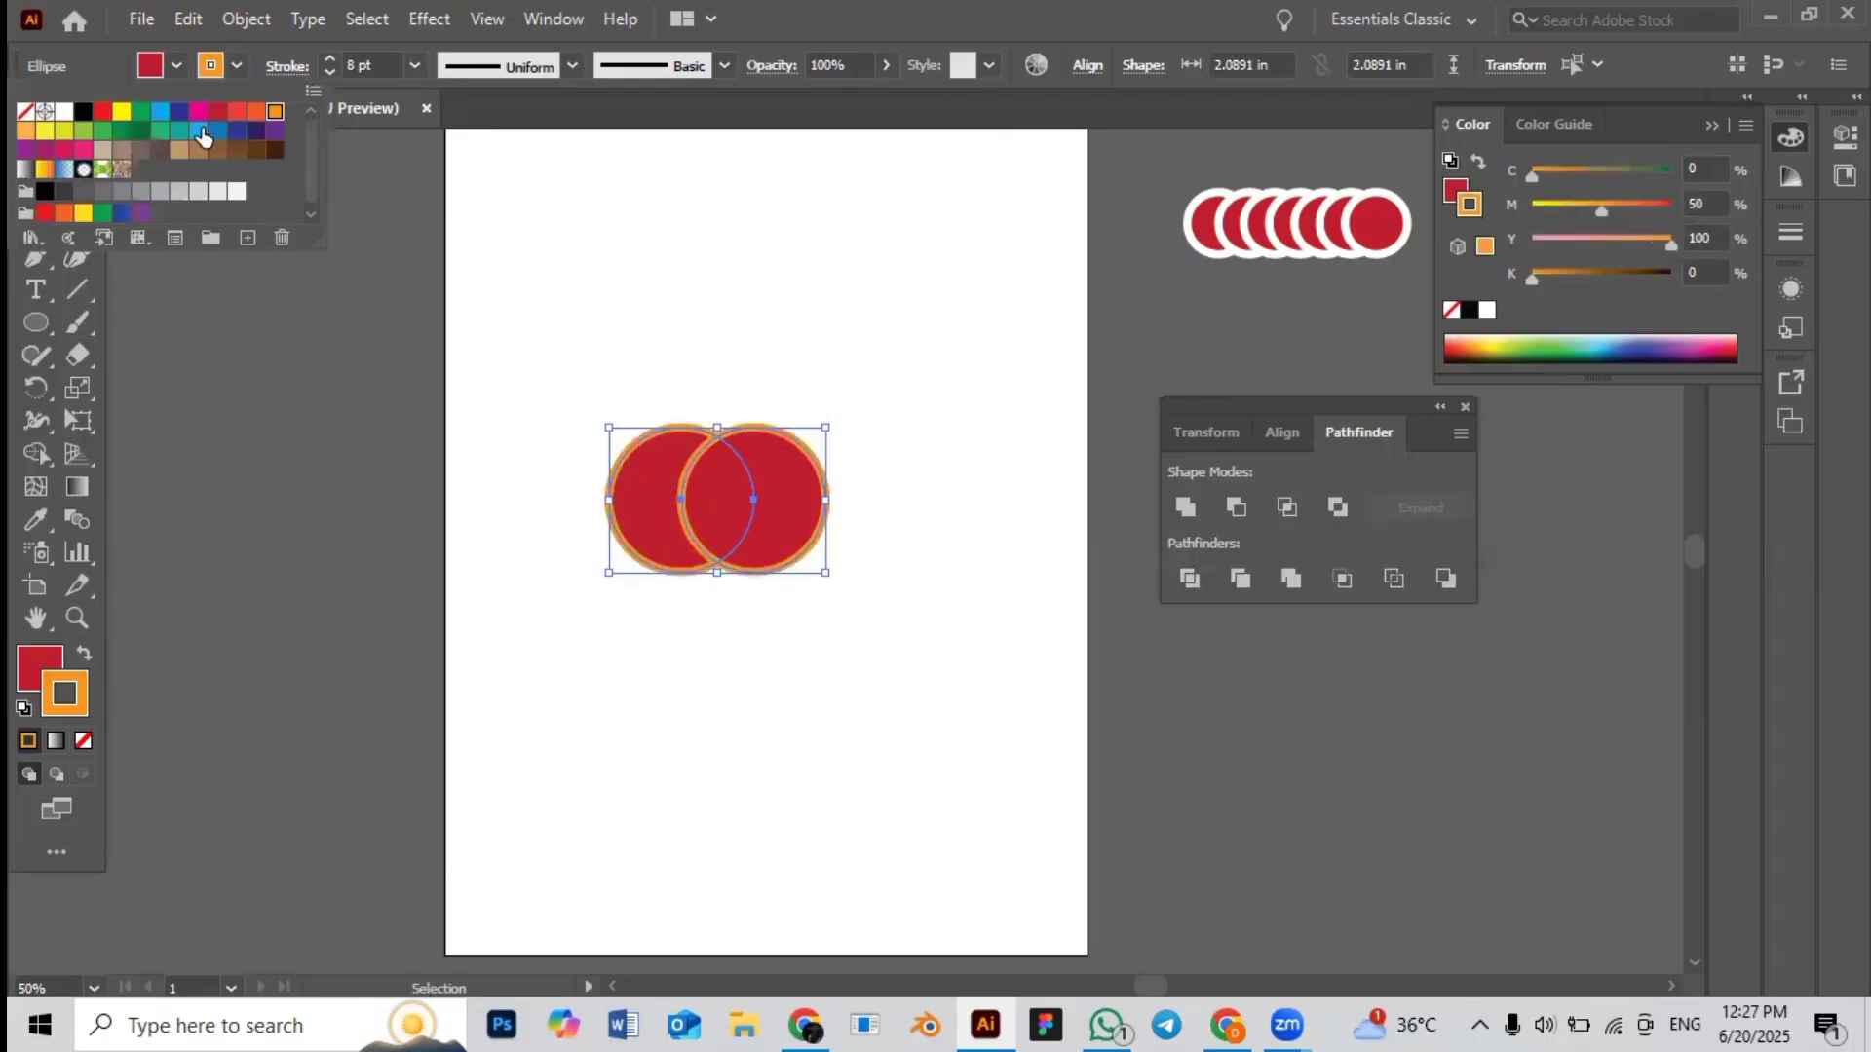
{"action": "left_click", "coordinate": [84, 111]}
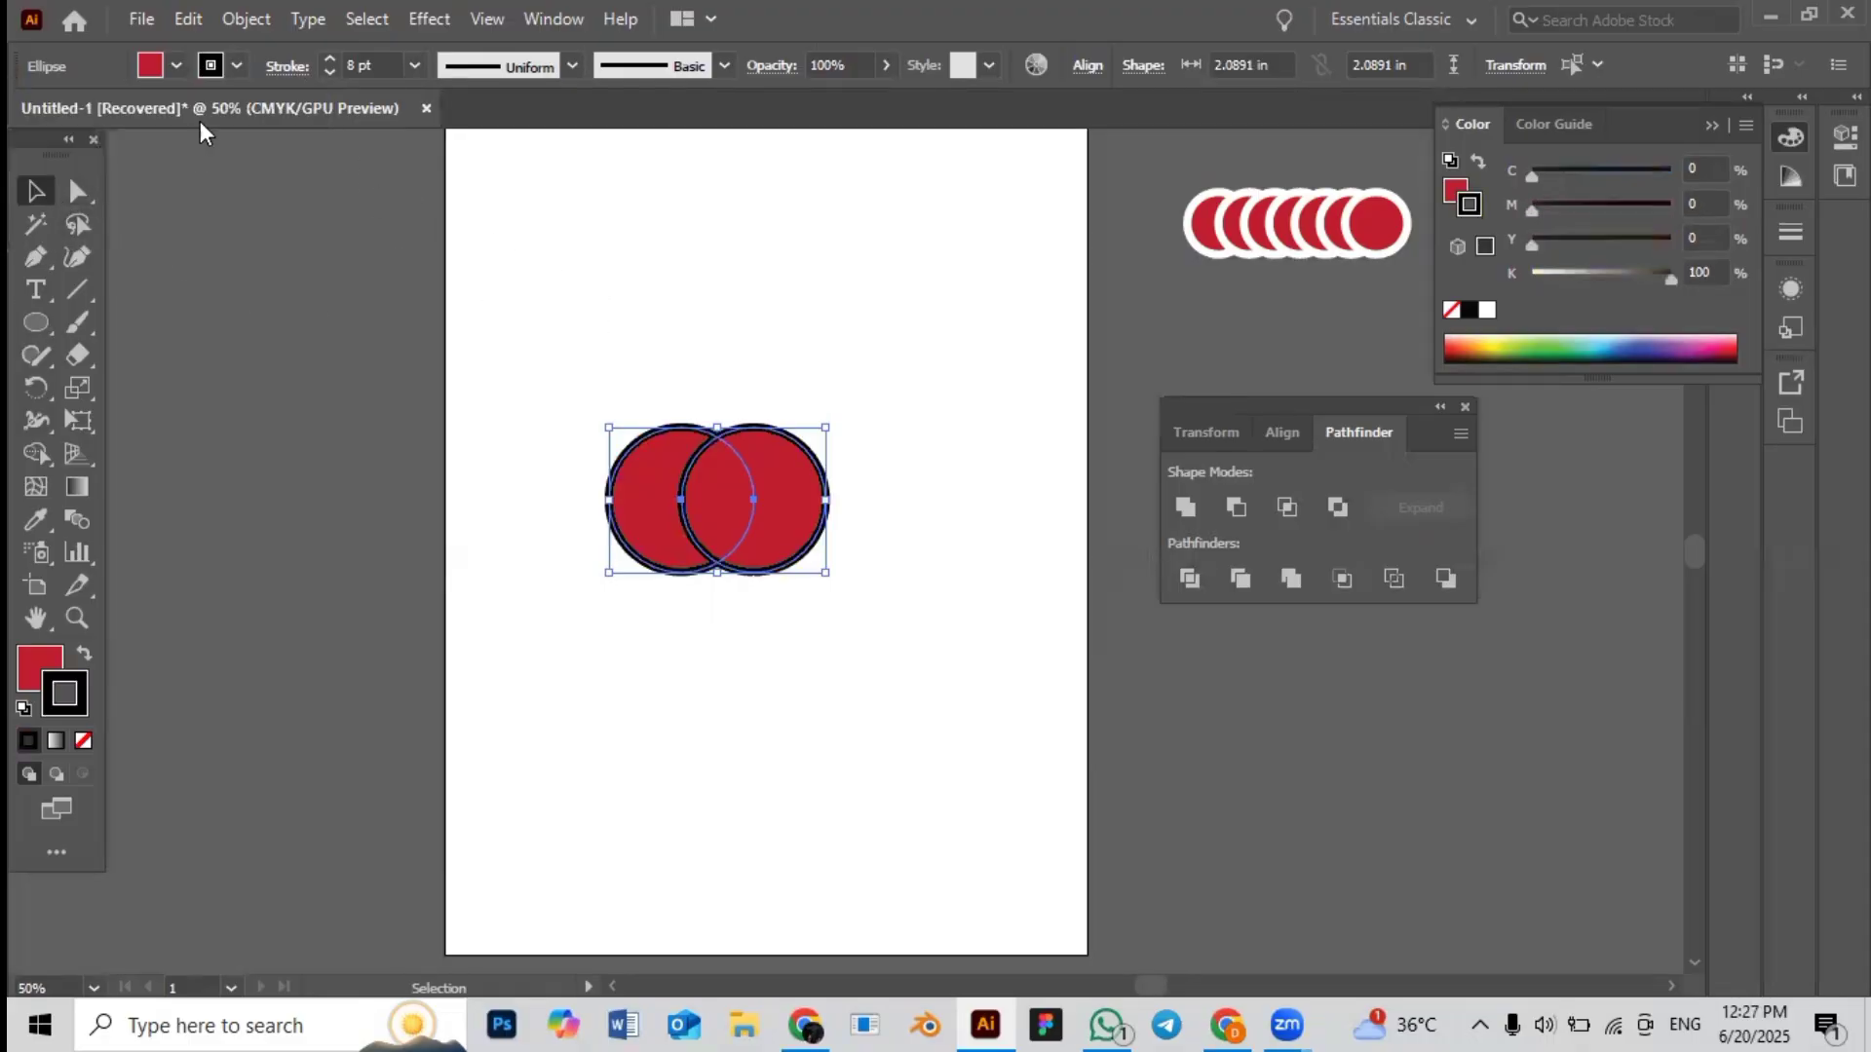
{"action": "left_click", "coordinate": [177, 66]}
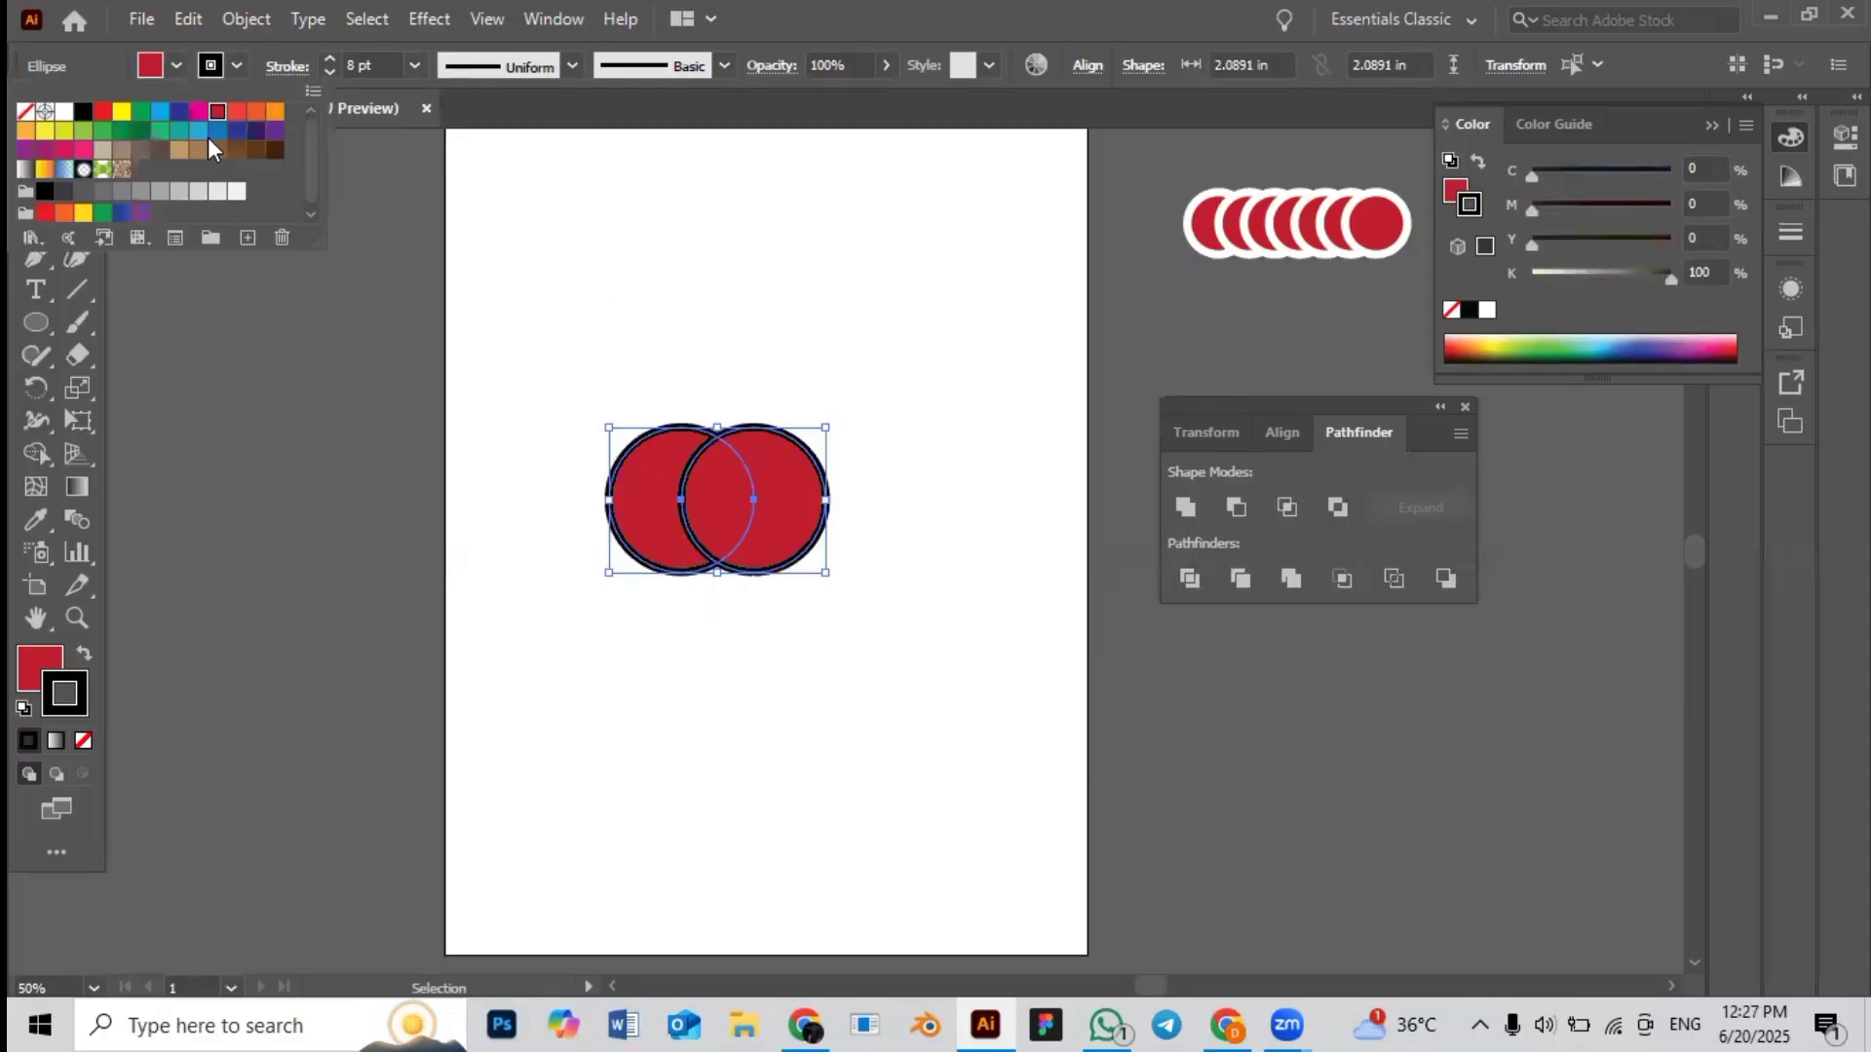
{"action": "left_click", "coordinate": [152, 117]}
{"action": "left_click", "coordinate": [740, 336]}
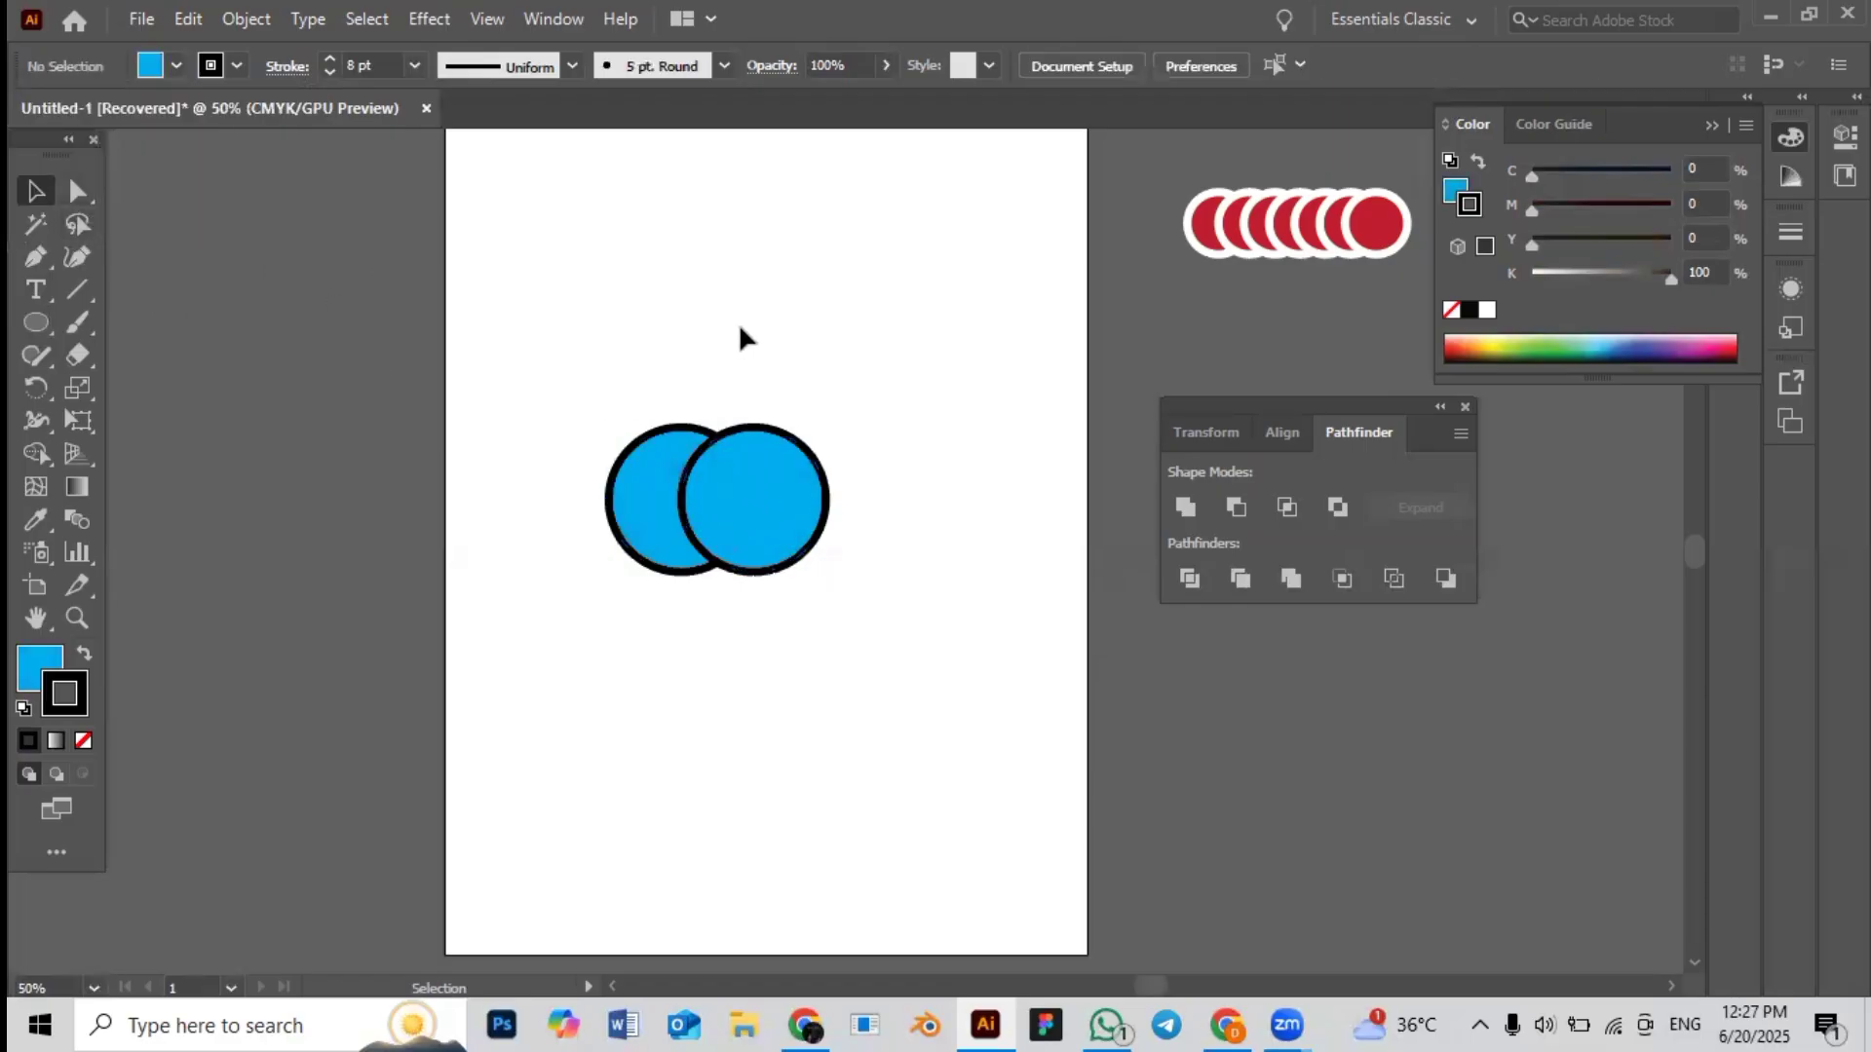
Increase the stroke weight of both circles to 14 pt
{"action": "left_click_drag", "start_coordinate": [673, 398], "coordinate": [901, 613]}
{"action": "left_click", "coordinate": [325, 57]}
{"action": "left_click", "coordinate": [326, 57]}
{"action": "left_click", "coordinate": [326, 56]}
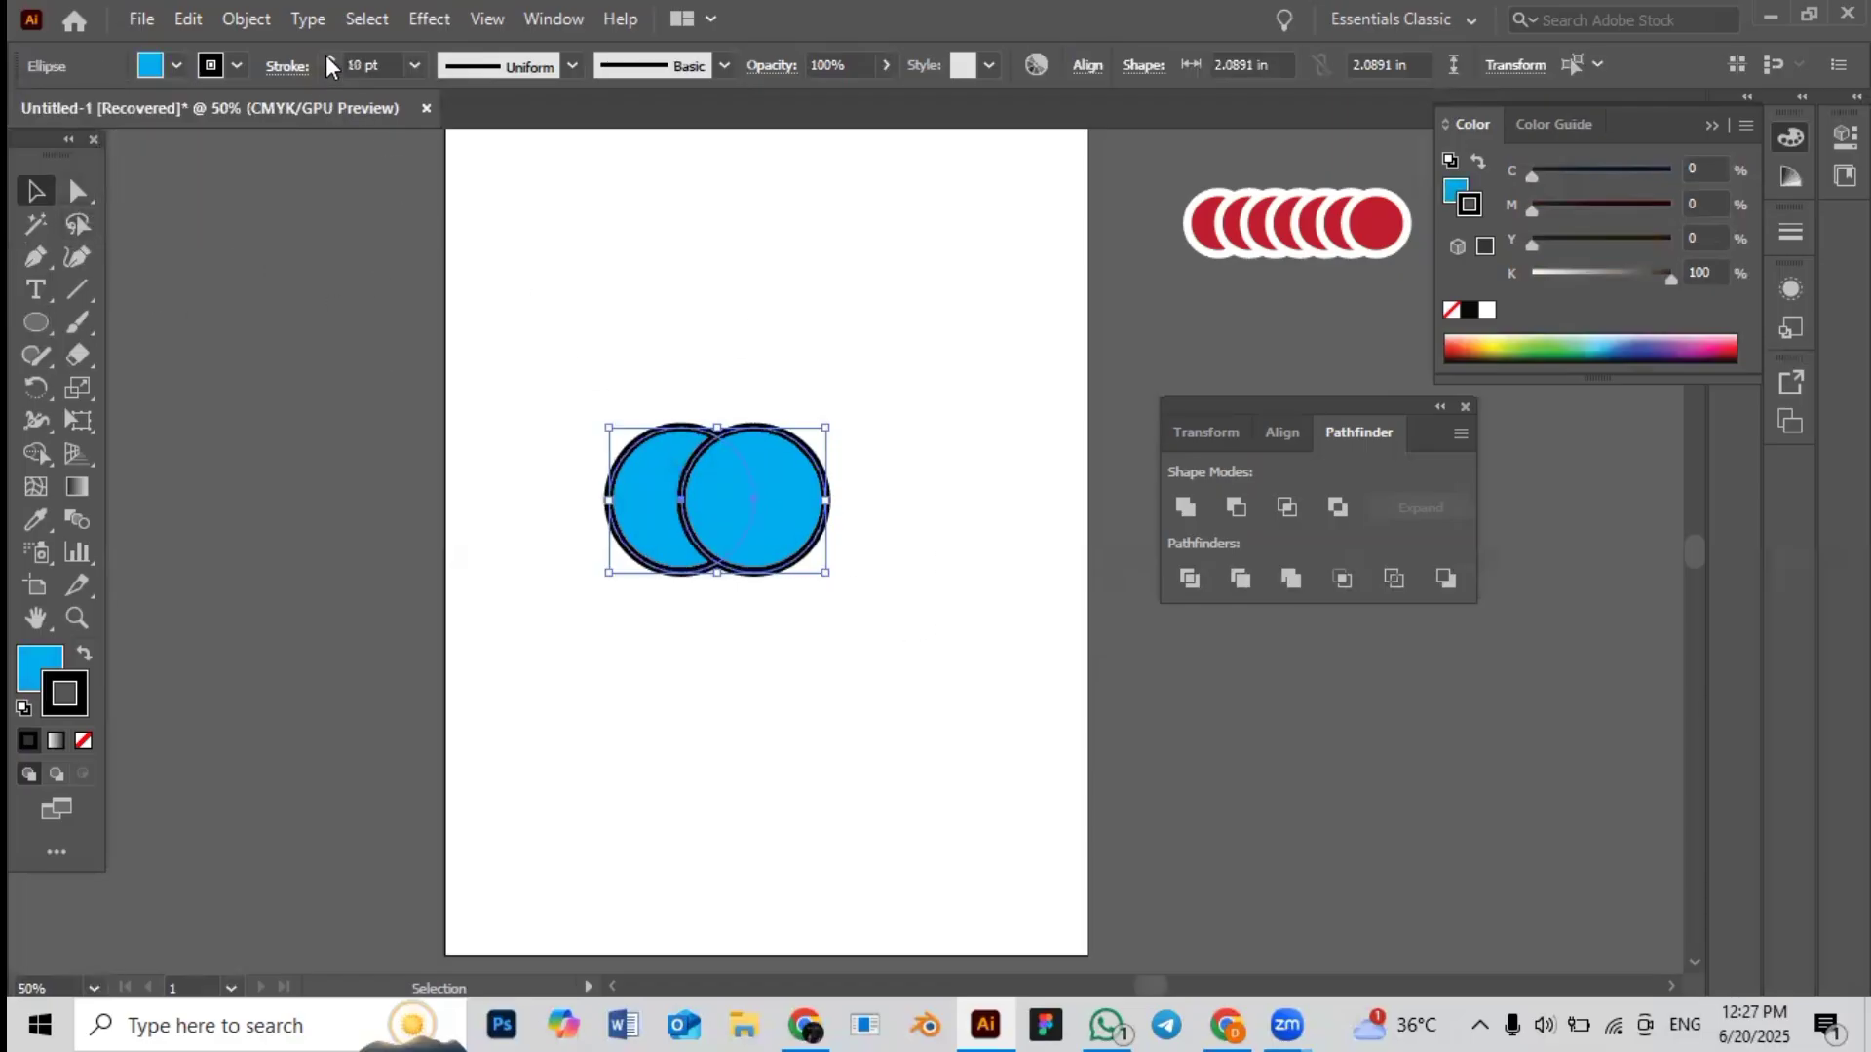
{"action": "left_click", "coordinate": [325, 57]}
{"action": "left_click", "coordinate": [325, 56]}
{"action": "left_click", "coordinate": [325, 57]}
{"action": "left_click", "coordinate": [656, 347]}
Move the pair of overlapping circles slightly up and to the right on the artboard
{"action": "left_click_drag", "start_coordinate": [577, 393], "coordinate": [722, 514]}
{"action": "left_click_drag", "start_coordinate": [717, 520], "coordinate": [737, 462]}
{"action": "left_click", "coordinate": [729, 641]}
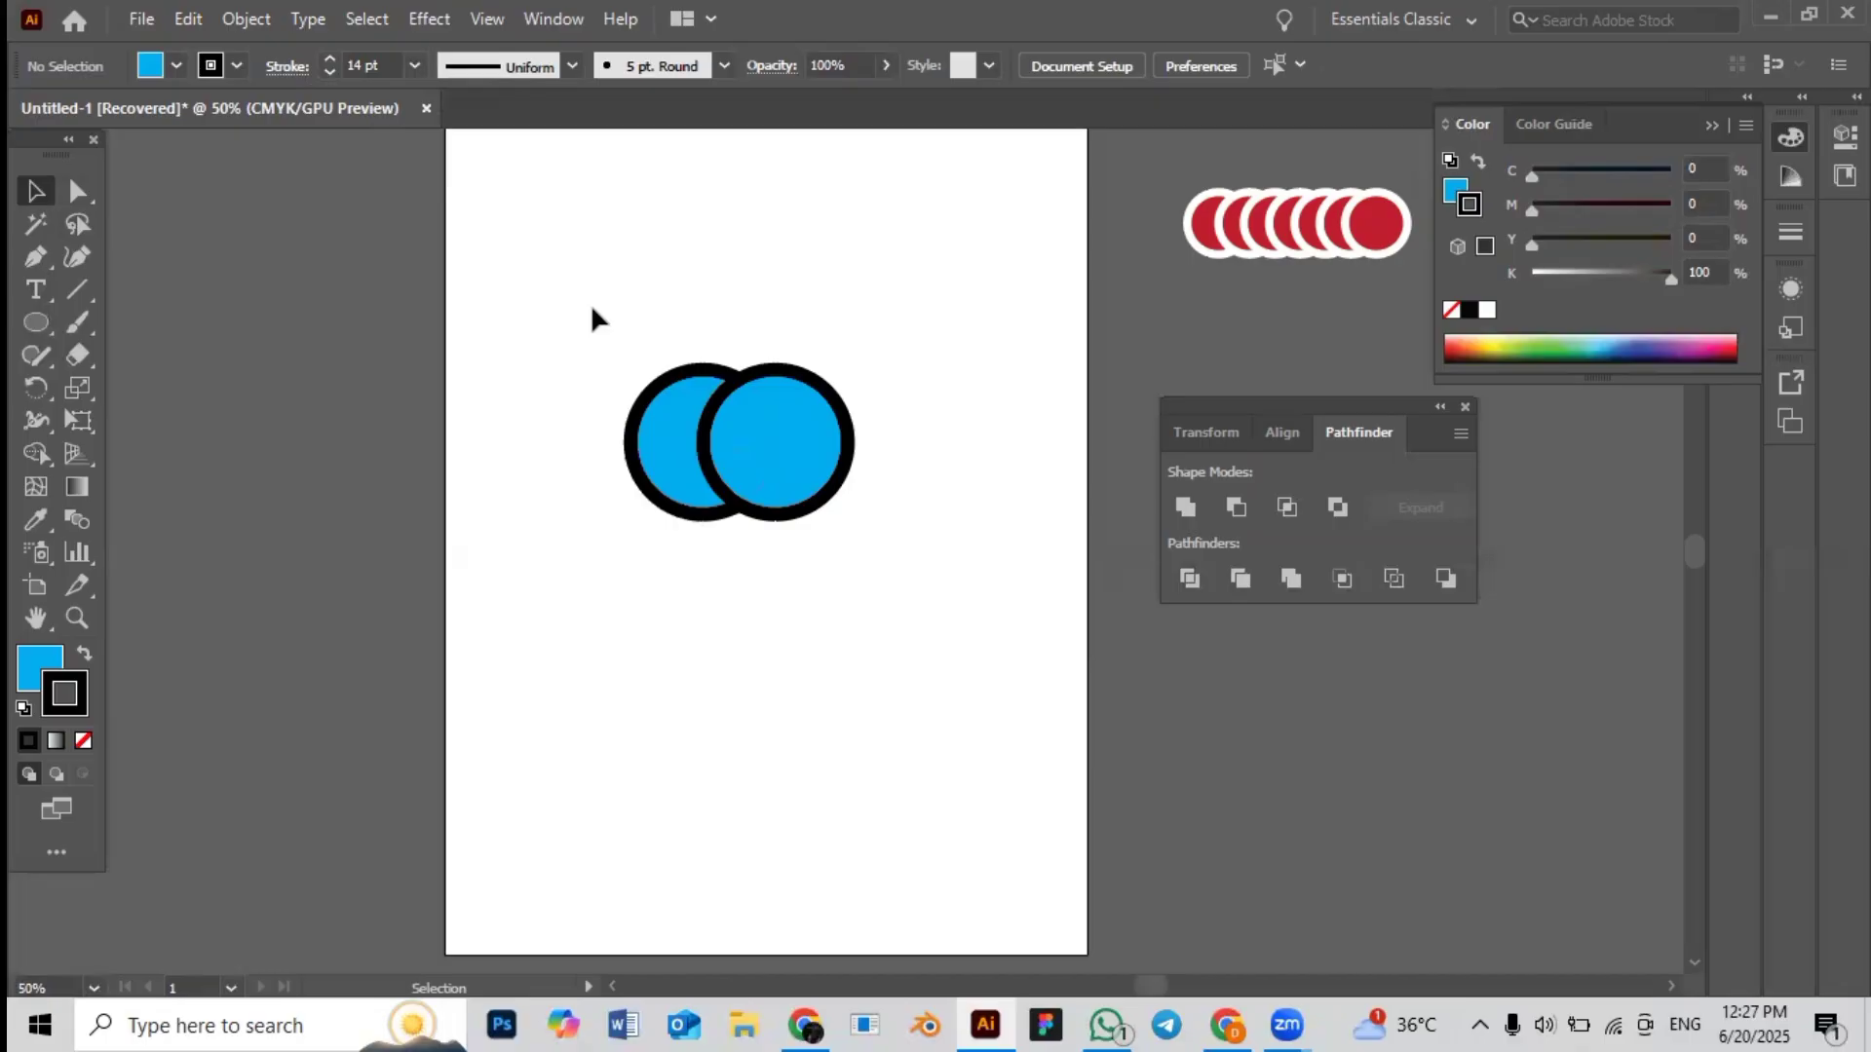
{"action": "left_click_drag", "start_coordinate": [574, 302], "coordinate": [805, 531]}
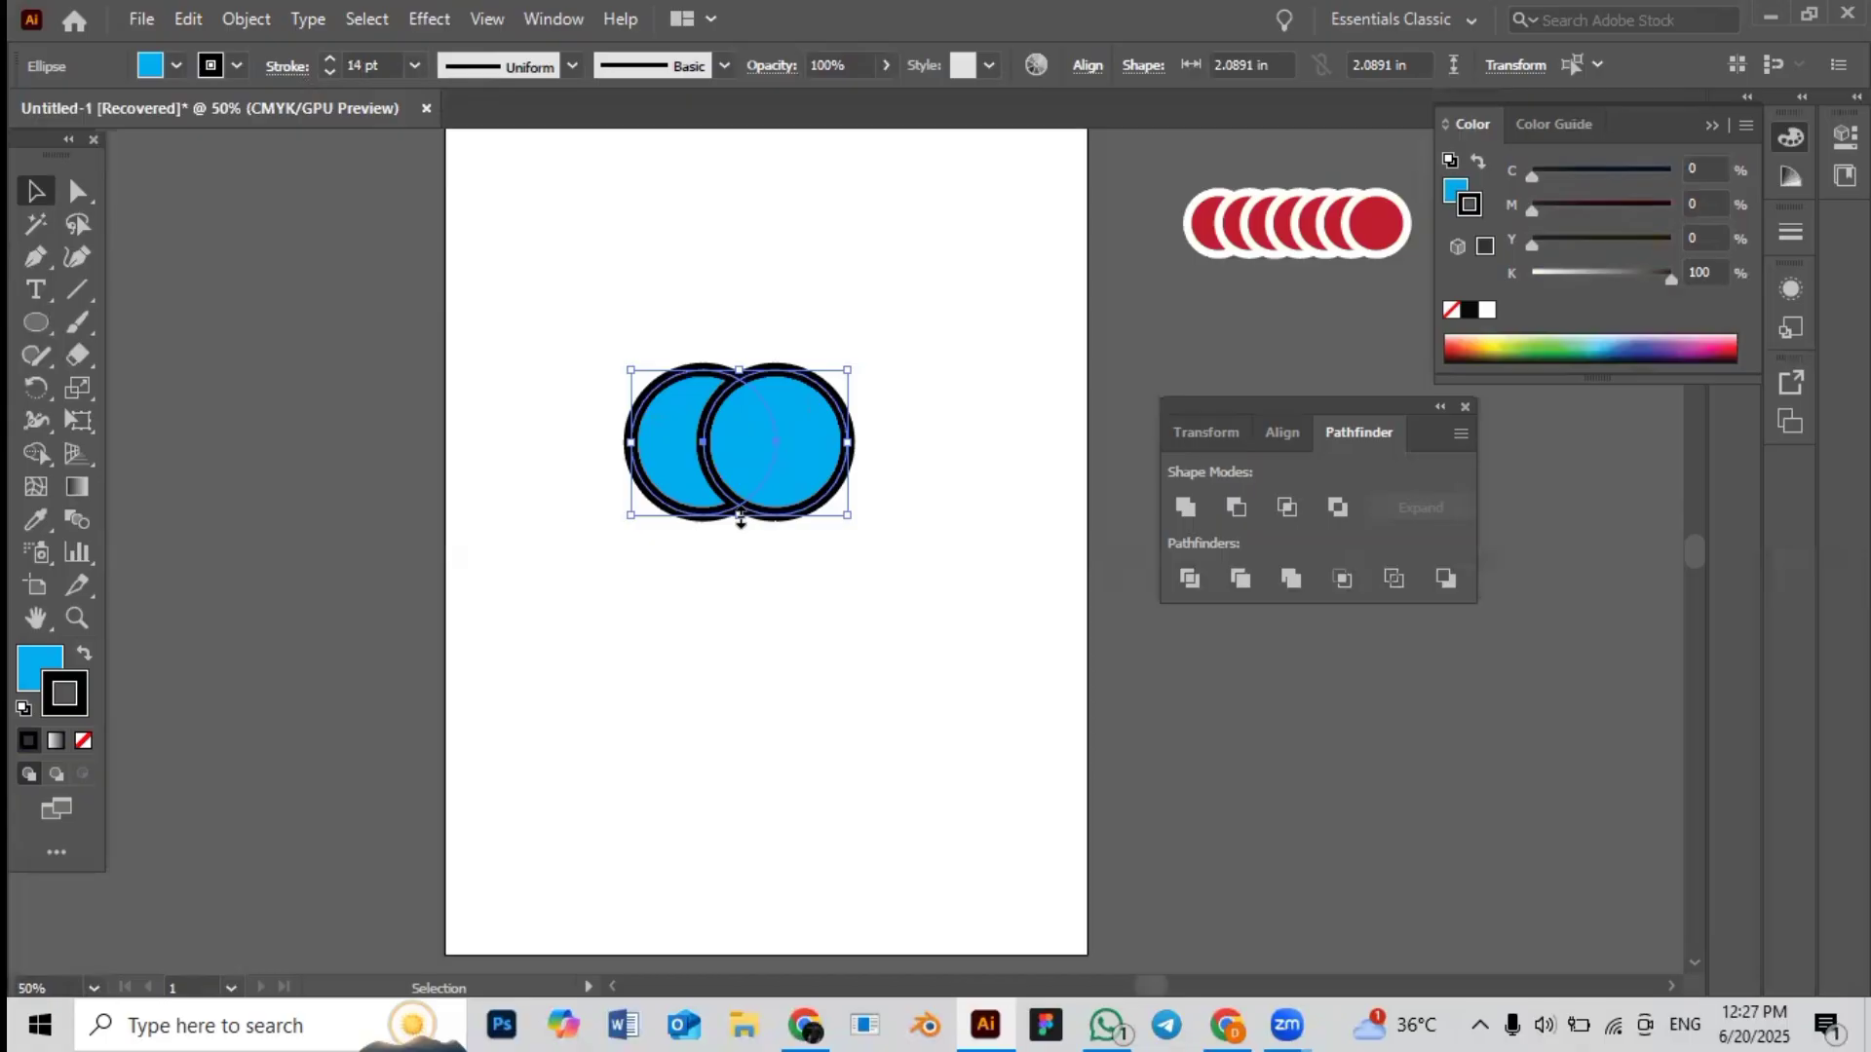
{"action": "left_click", "coordinate": [571, 320]}
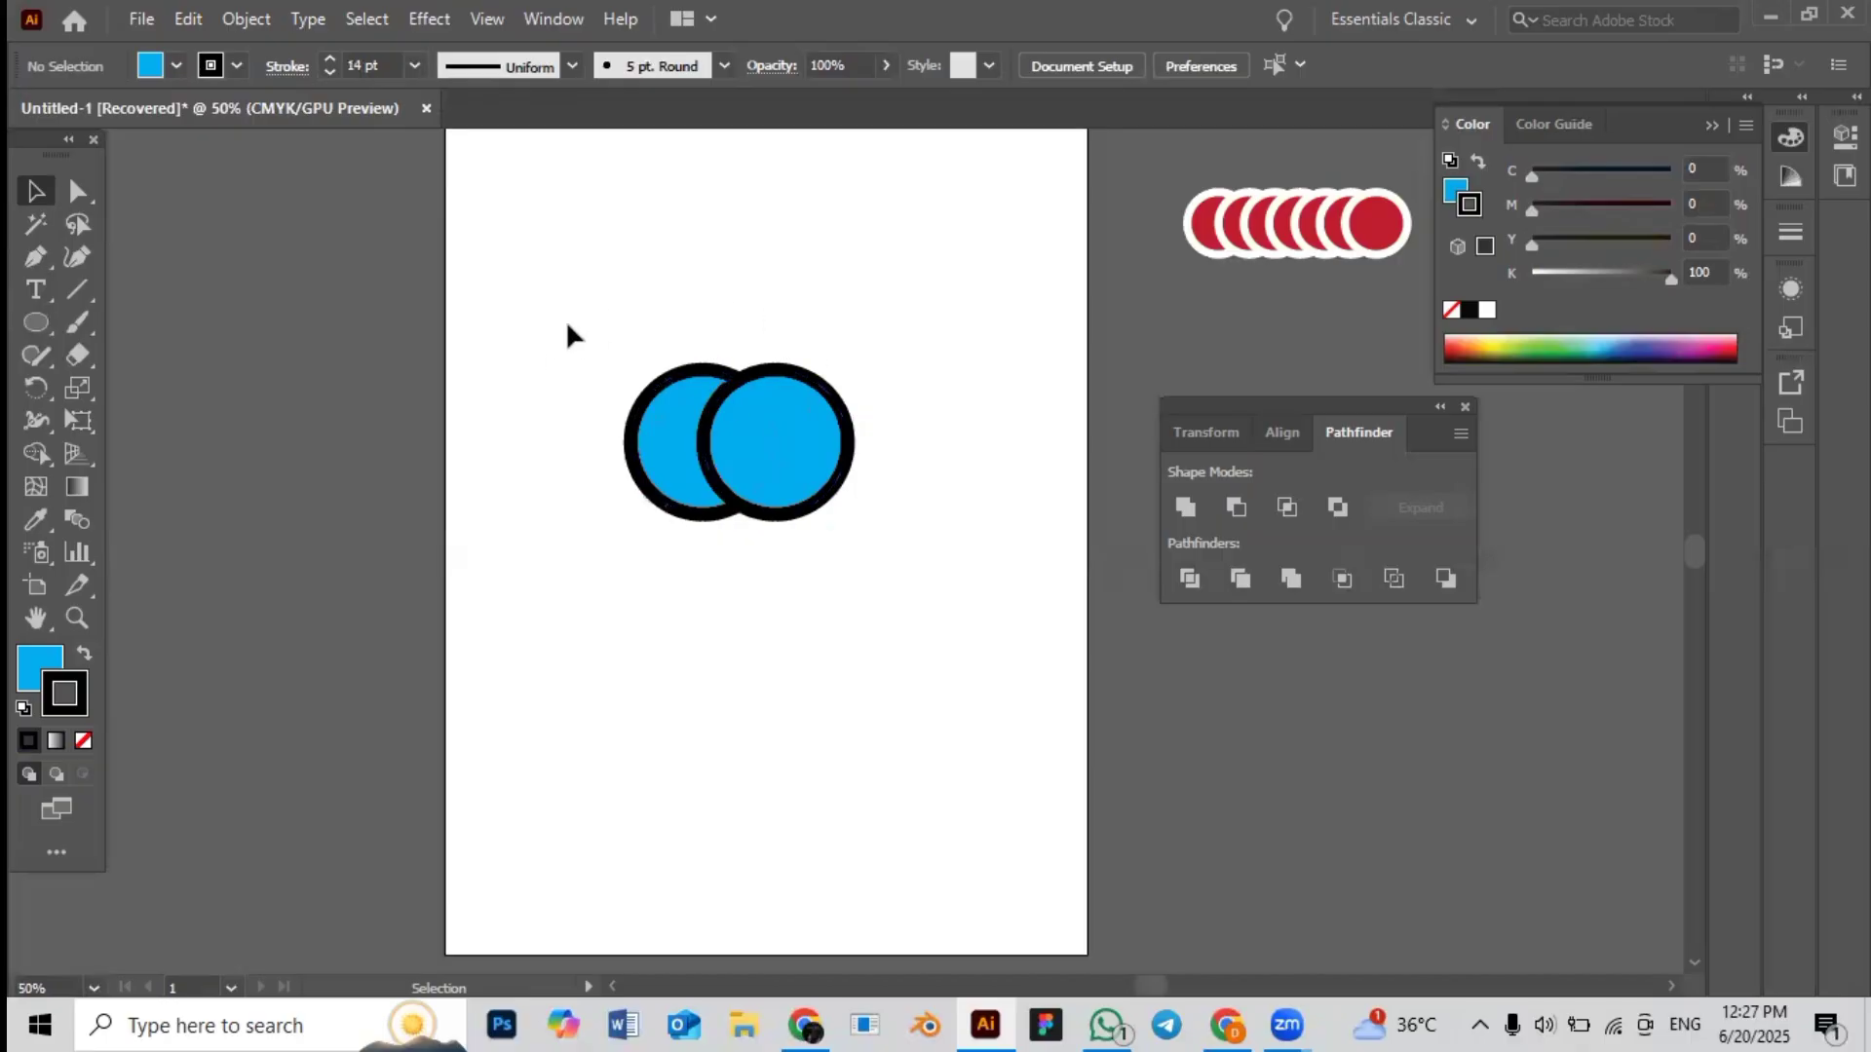
Scale the pair of stroked circles down proportionally in two stages to a very small size
{"action": "left_click_drag", "start_coordinate": [565, 330], "coordinate": [857, 546]}
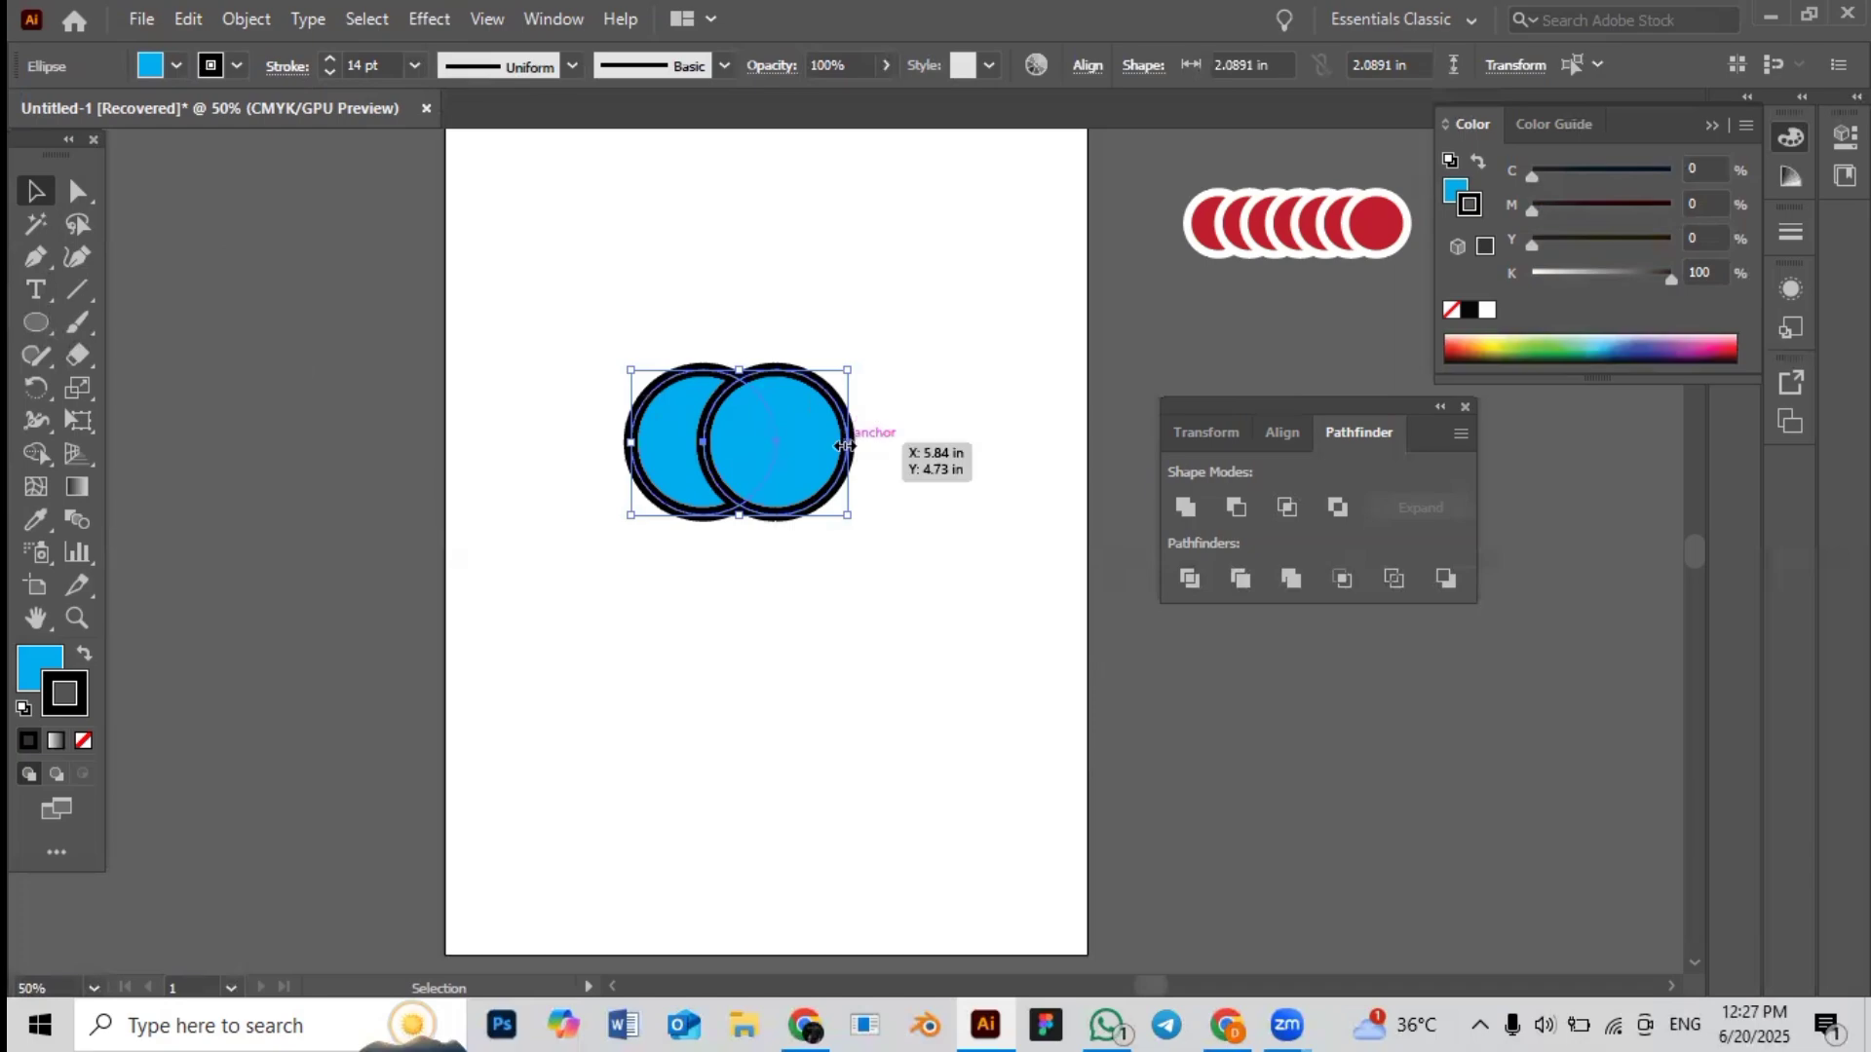
{"action": "left_click_drag", "start_coordinate": [844, 446], "coordinate": [708, 452]}
{"action": "left_click", "coordinate": [740, 460]}
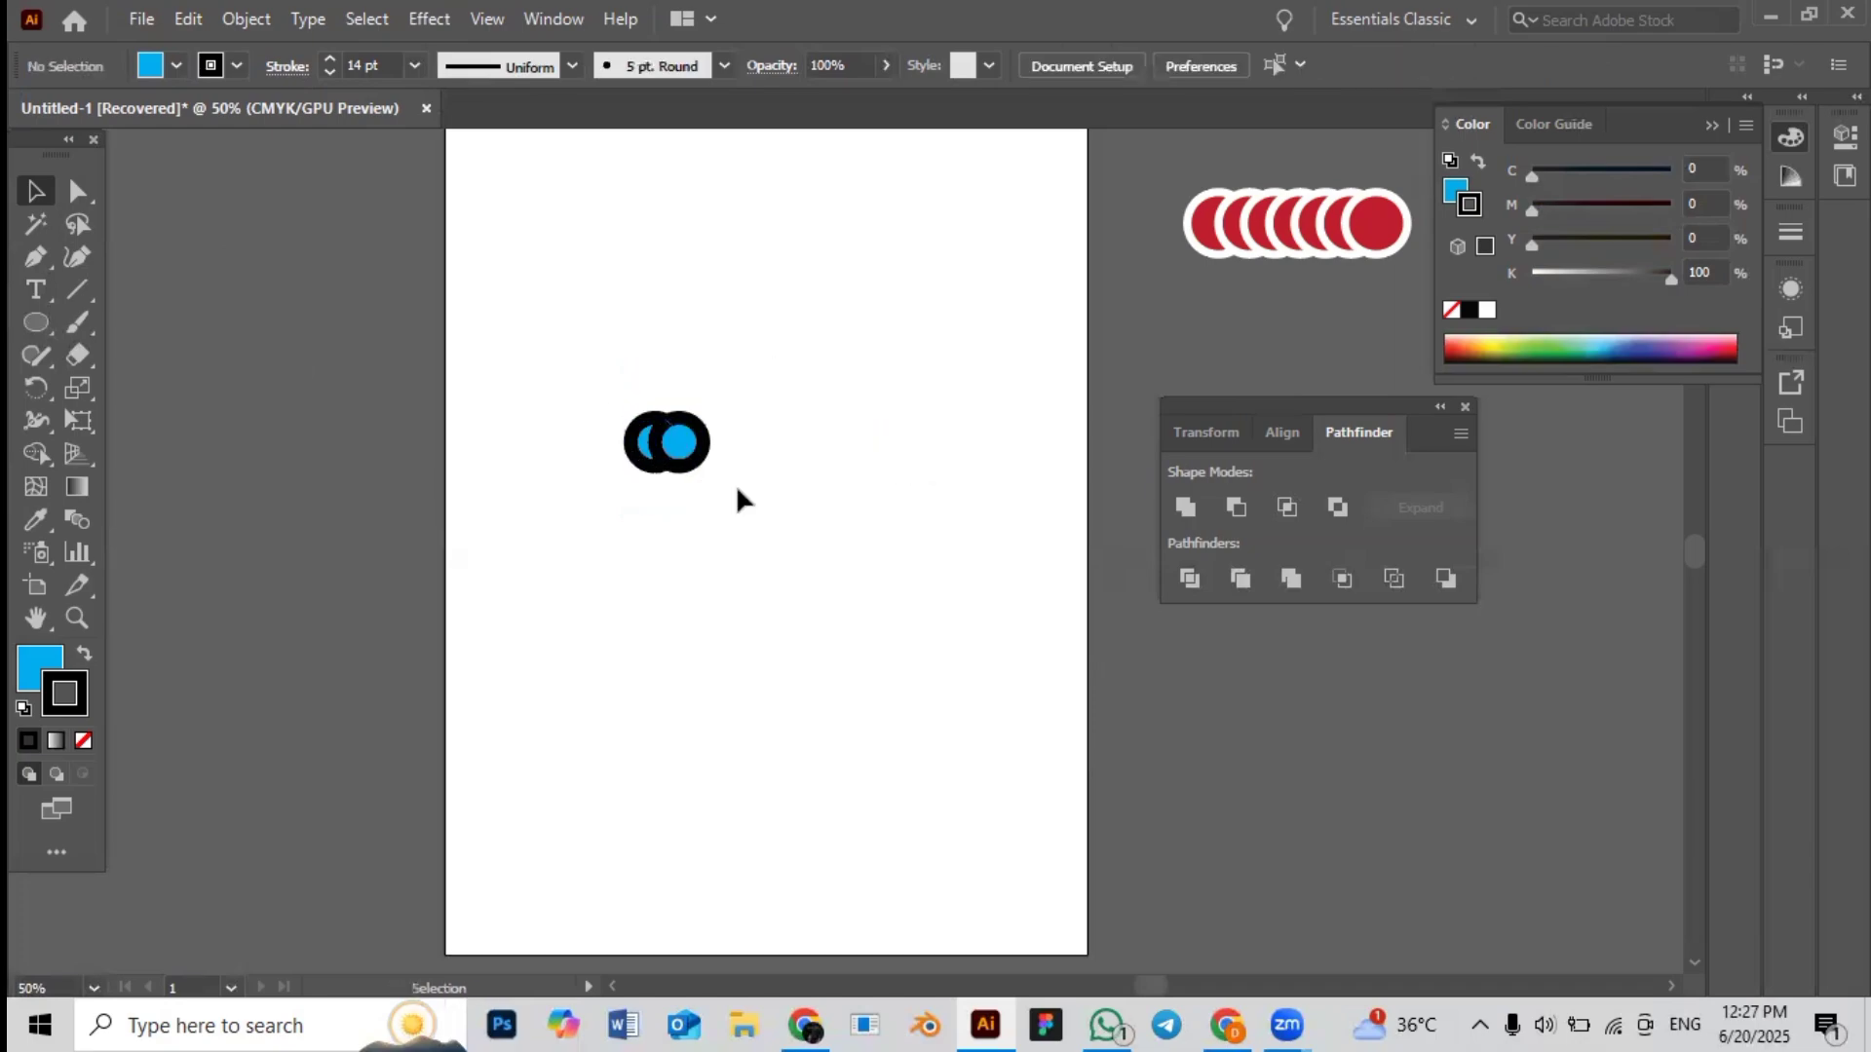
{"action": "left_click_drag", "start_coordinate": [603, 393], "coordinate": [685, 451]}
{"action": "left_click", "coordinate": [694, 509]}
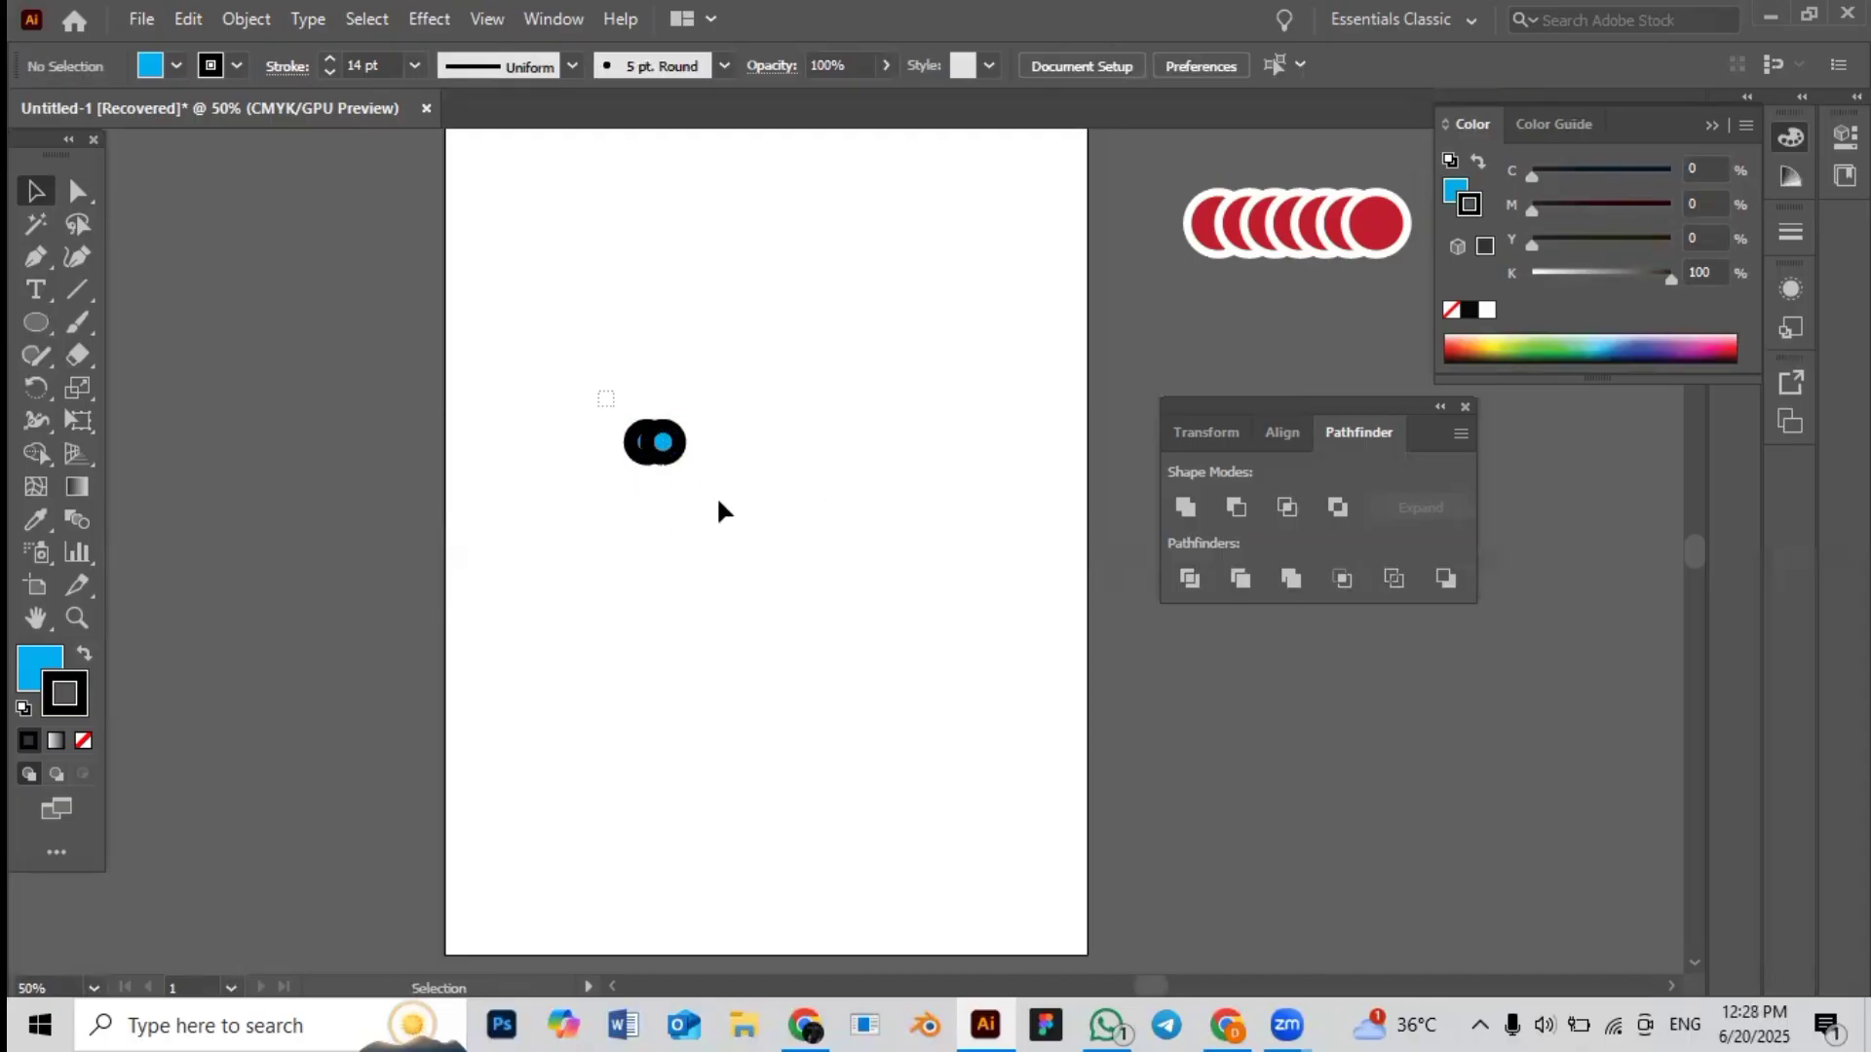
Enlarge both circles to about 5.7 in each and move the pair up and left onto the artboard
{"action": "mouse_move", "coordinate": [719, 503]}
{"action": "left_mouse_down"}
{"action": "mouse_move", "coordinate": [698, 468]}
{"action": "mouse_move", "coordinate": [1086, 823]}
{"action": "mouse_move", "coordinate": [1222, 857]}
{"action": "left_mouse_up"}
{"action": "left_click", "coordinate": [1273, 806]}
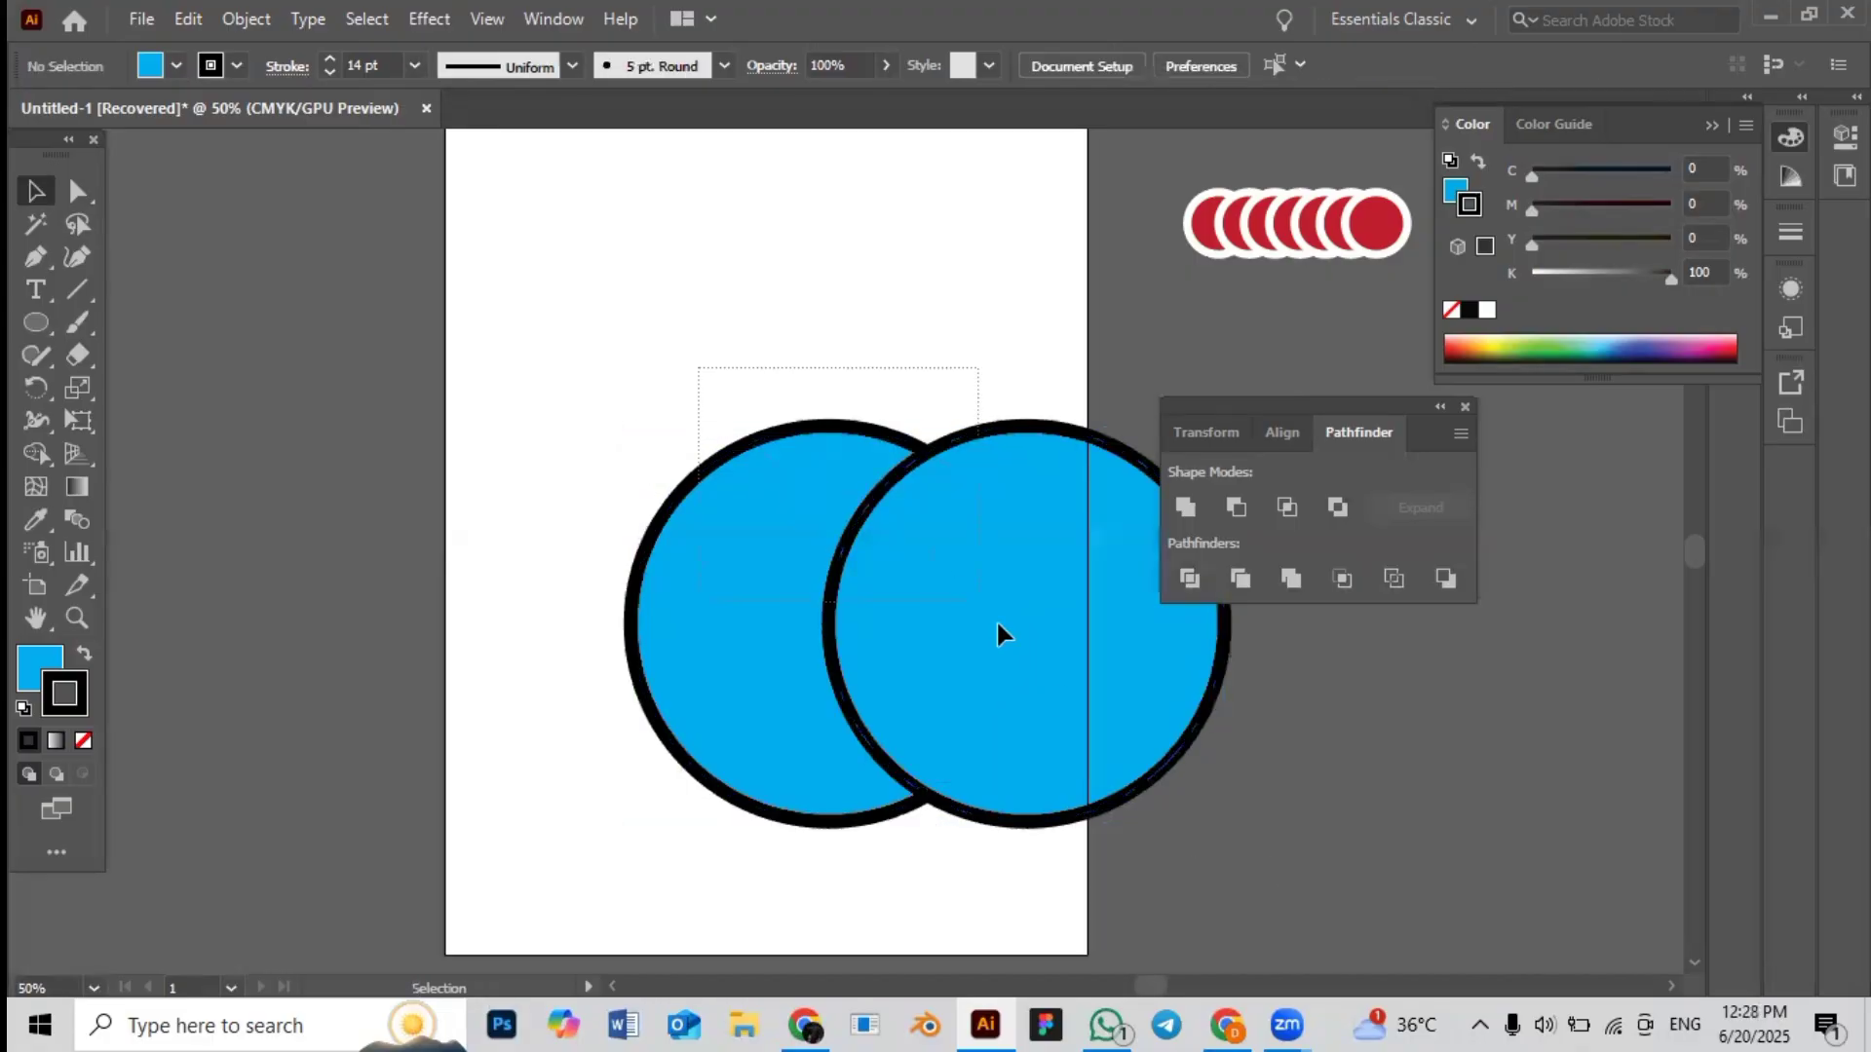
{"action": "left_click_drag", "start_coordinate": [997, 625], "coordinate": [815, 430]}
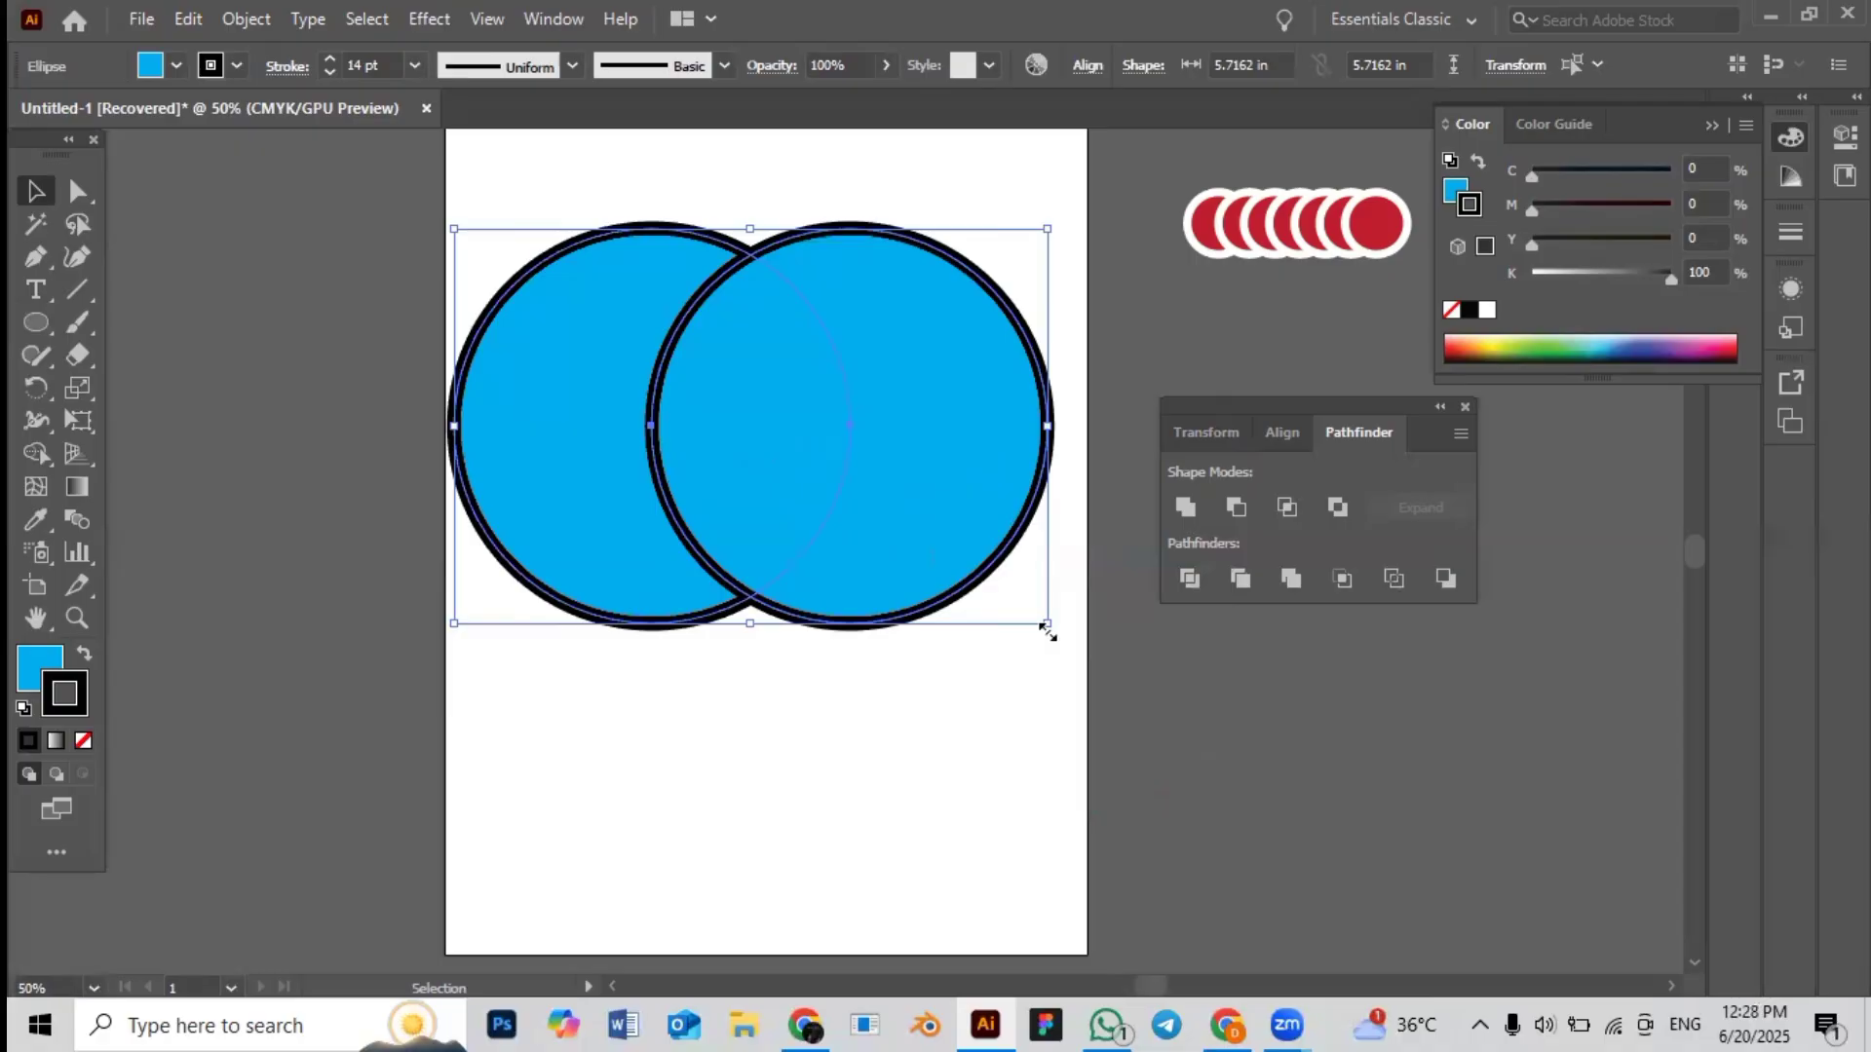
Scale the pair of circles down proportionally in stages to about 2.4 in each, keeping both selected
{"action": "left_click_drag", "start_coordinate": [1047, 624], "coordinate": [889, 560]}
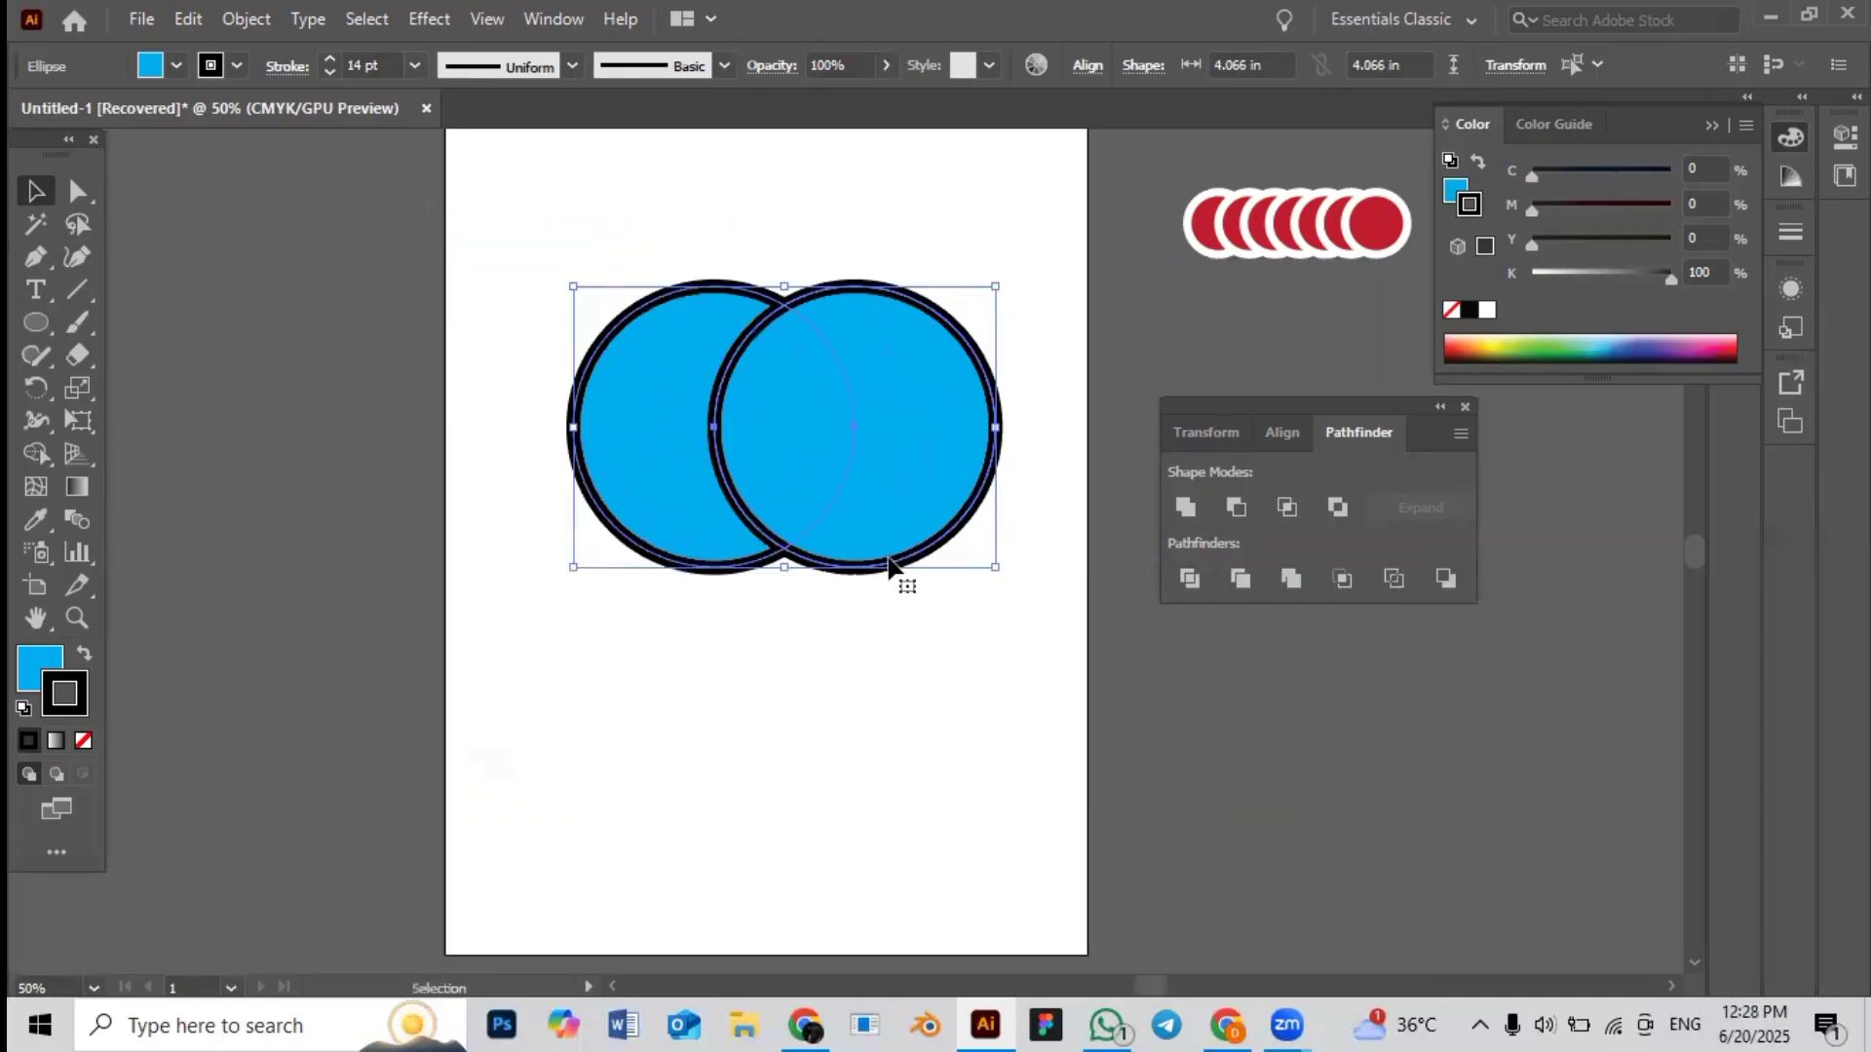
{"action": "left_click_drag", "start_coordinate": [623, 241], "coordinate": [893, 517]}
{"action": "left_click", "coordinate": [939, 609]}
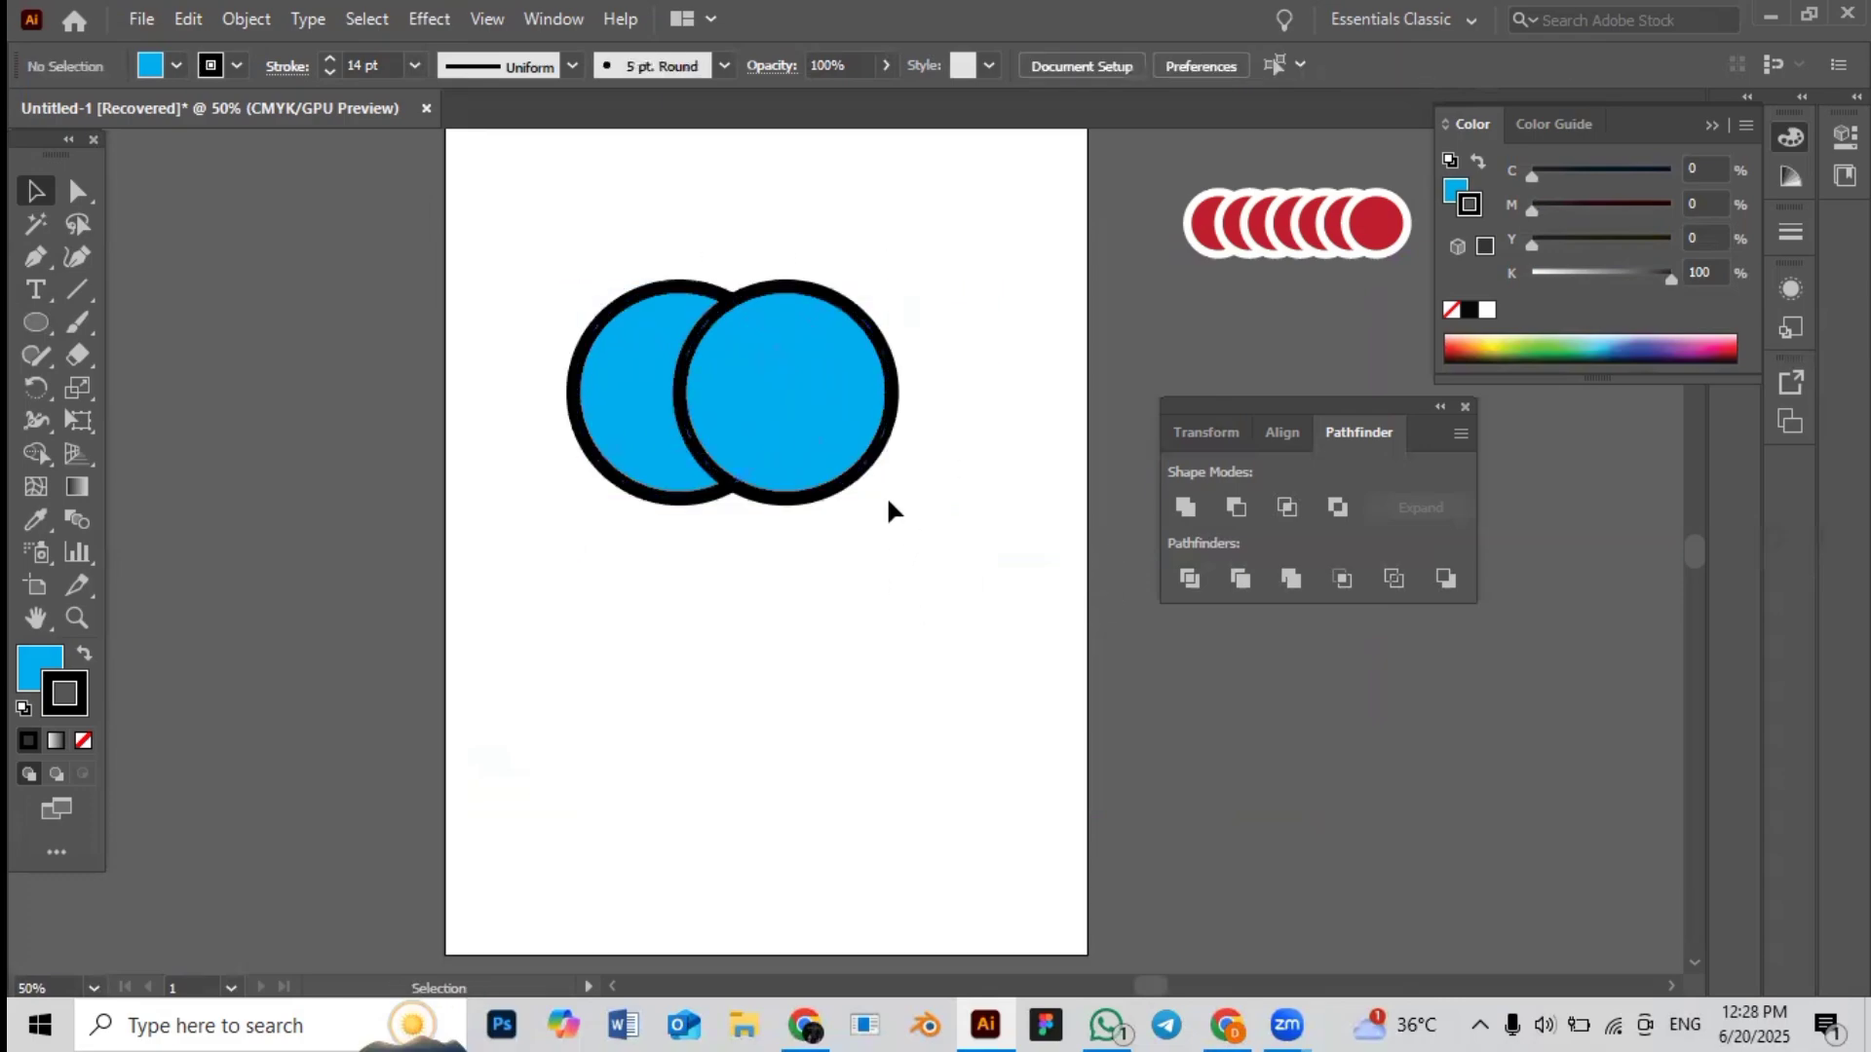
{"action": "left_click_drag", "start_coordinate": [657, 268], "coordinate": [825, 454]}
{"action": "left_click", "coordinate": [850, 487]}
{"action": "left_click", "coordinate": [742, 372]}
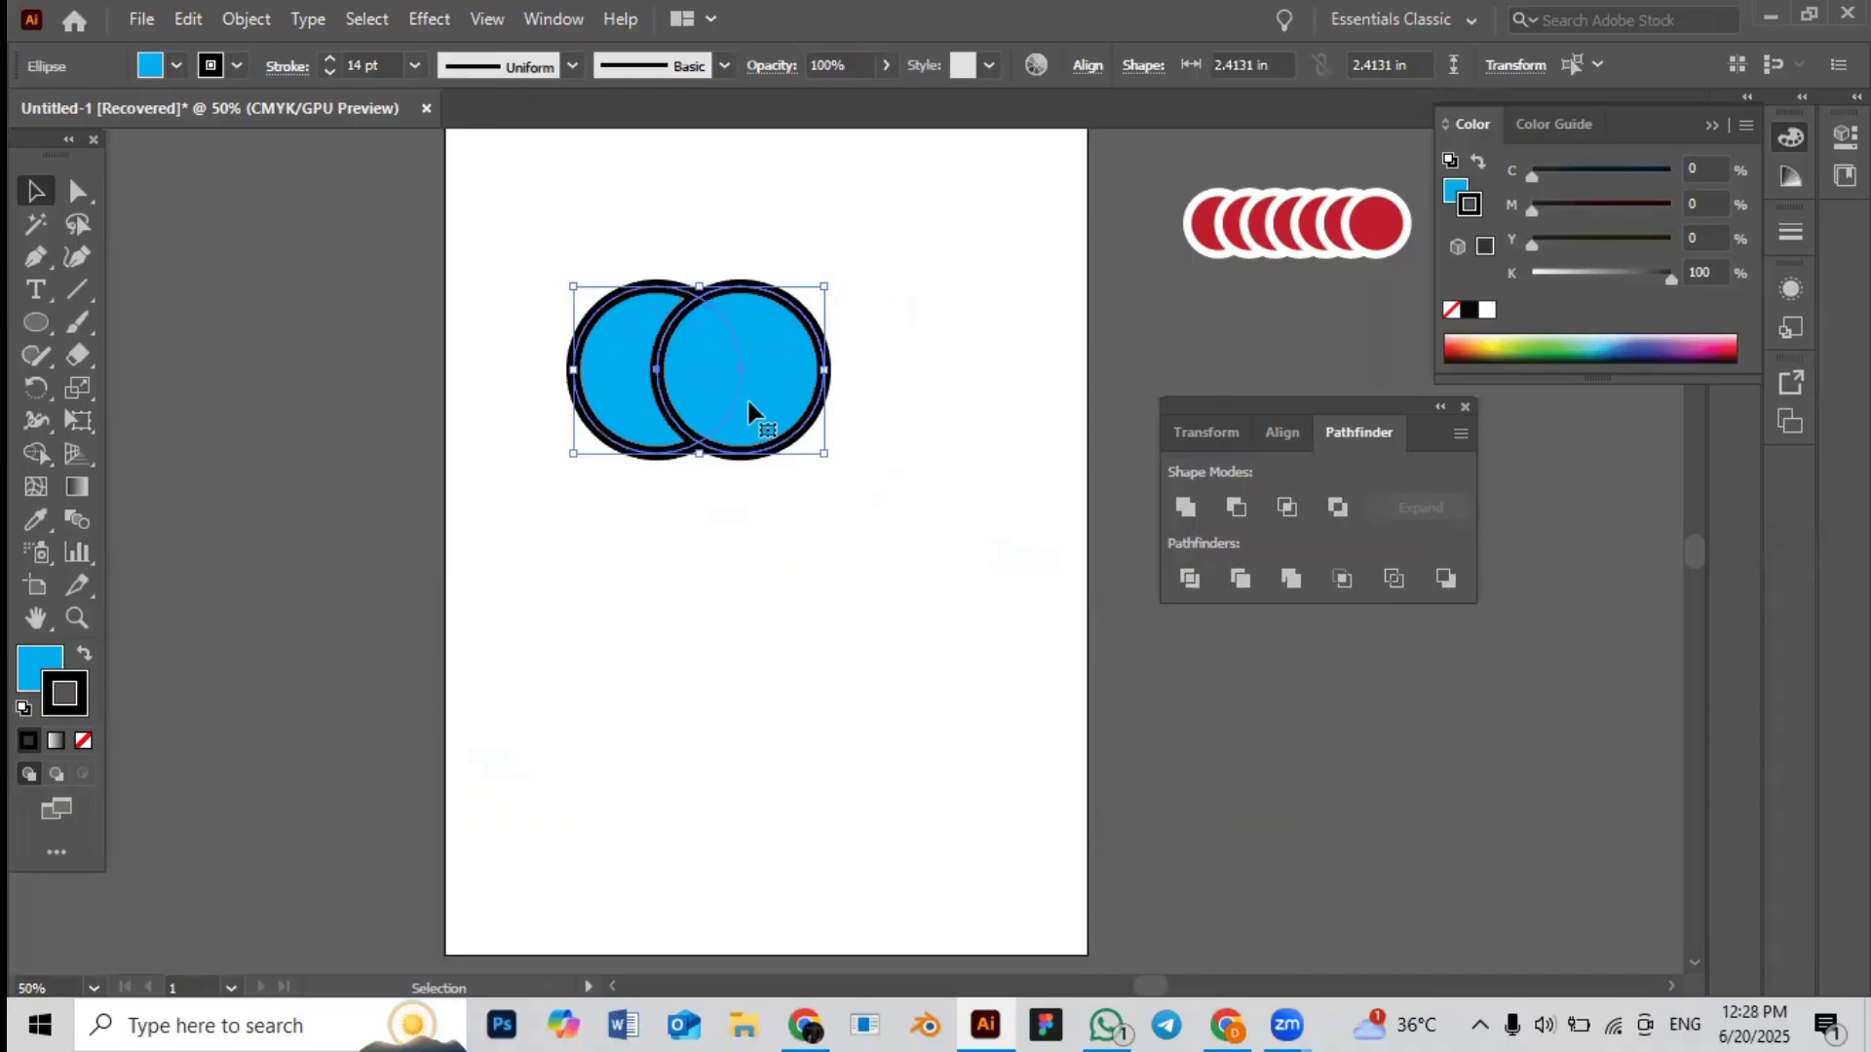
Expand both circles with Stroke enabled and Fill disabled, turning their outlines into separate shapes
{"action": "left_click", "coordinate": [249, 20]}
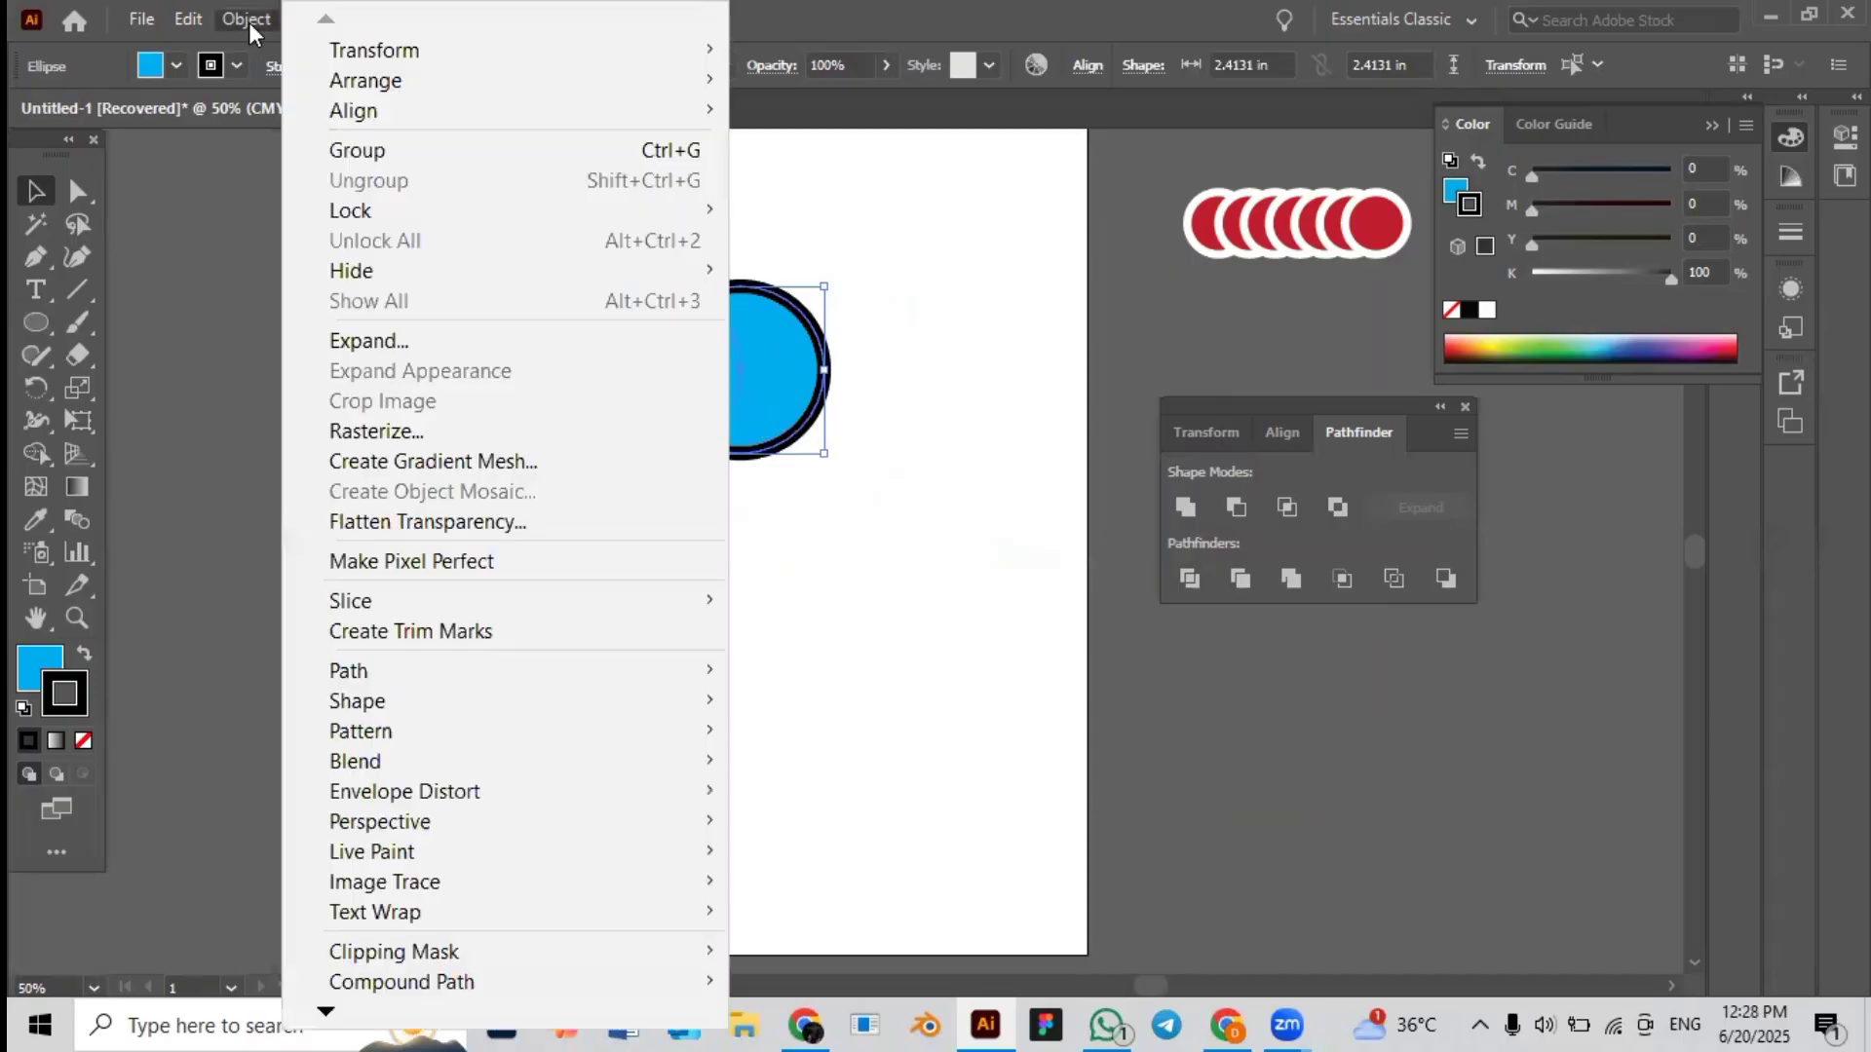
{"action": "left_click", "coordinate": [389, 341]}
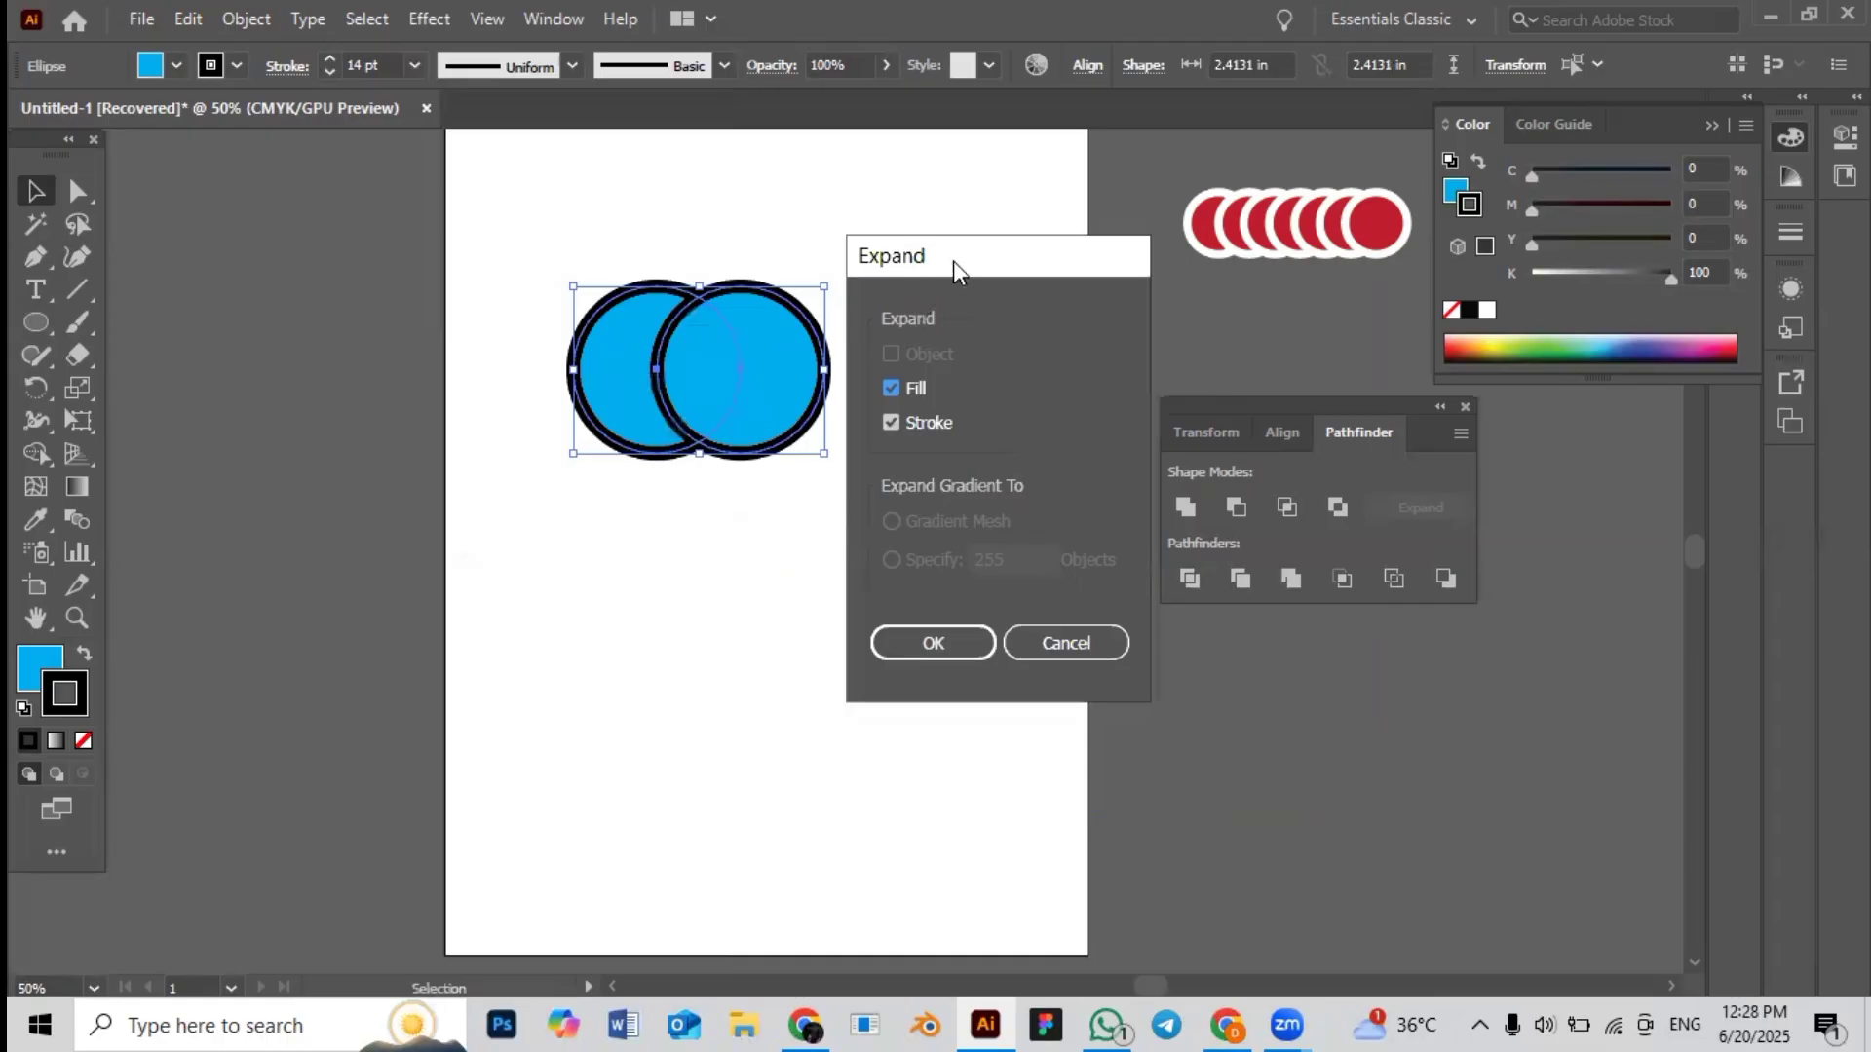
{"action": "left_click_drag", "start_coordinate": [953, 260], "coordinate": [969, 256]}
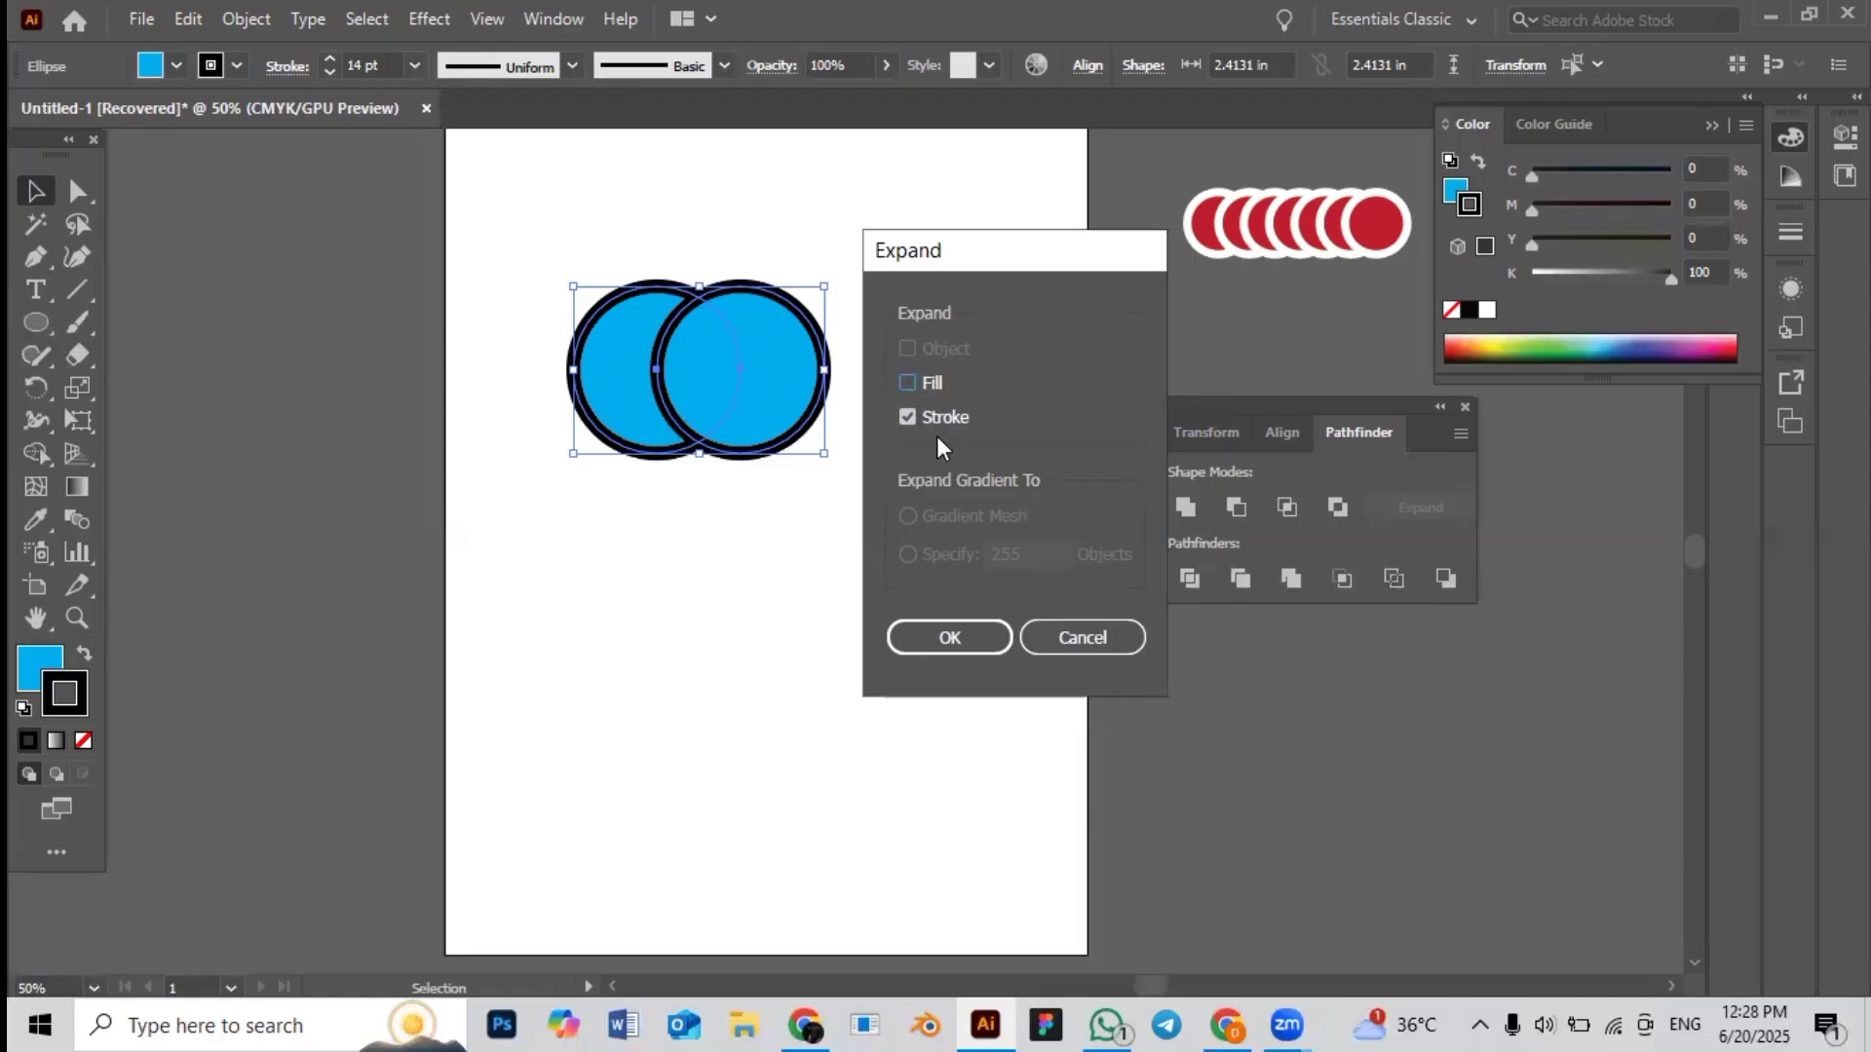
{"action": "left_click", "coordinate": [973, 630]}
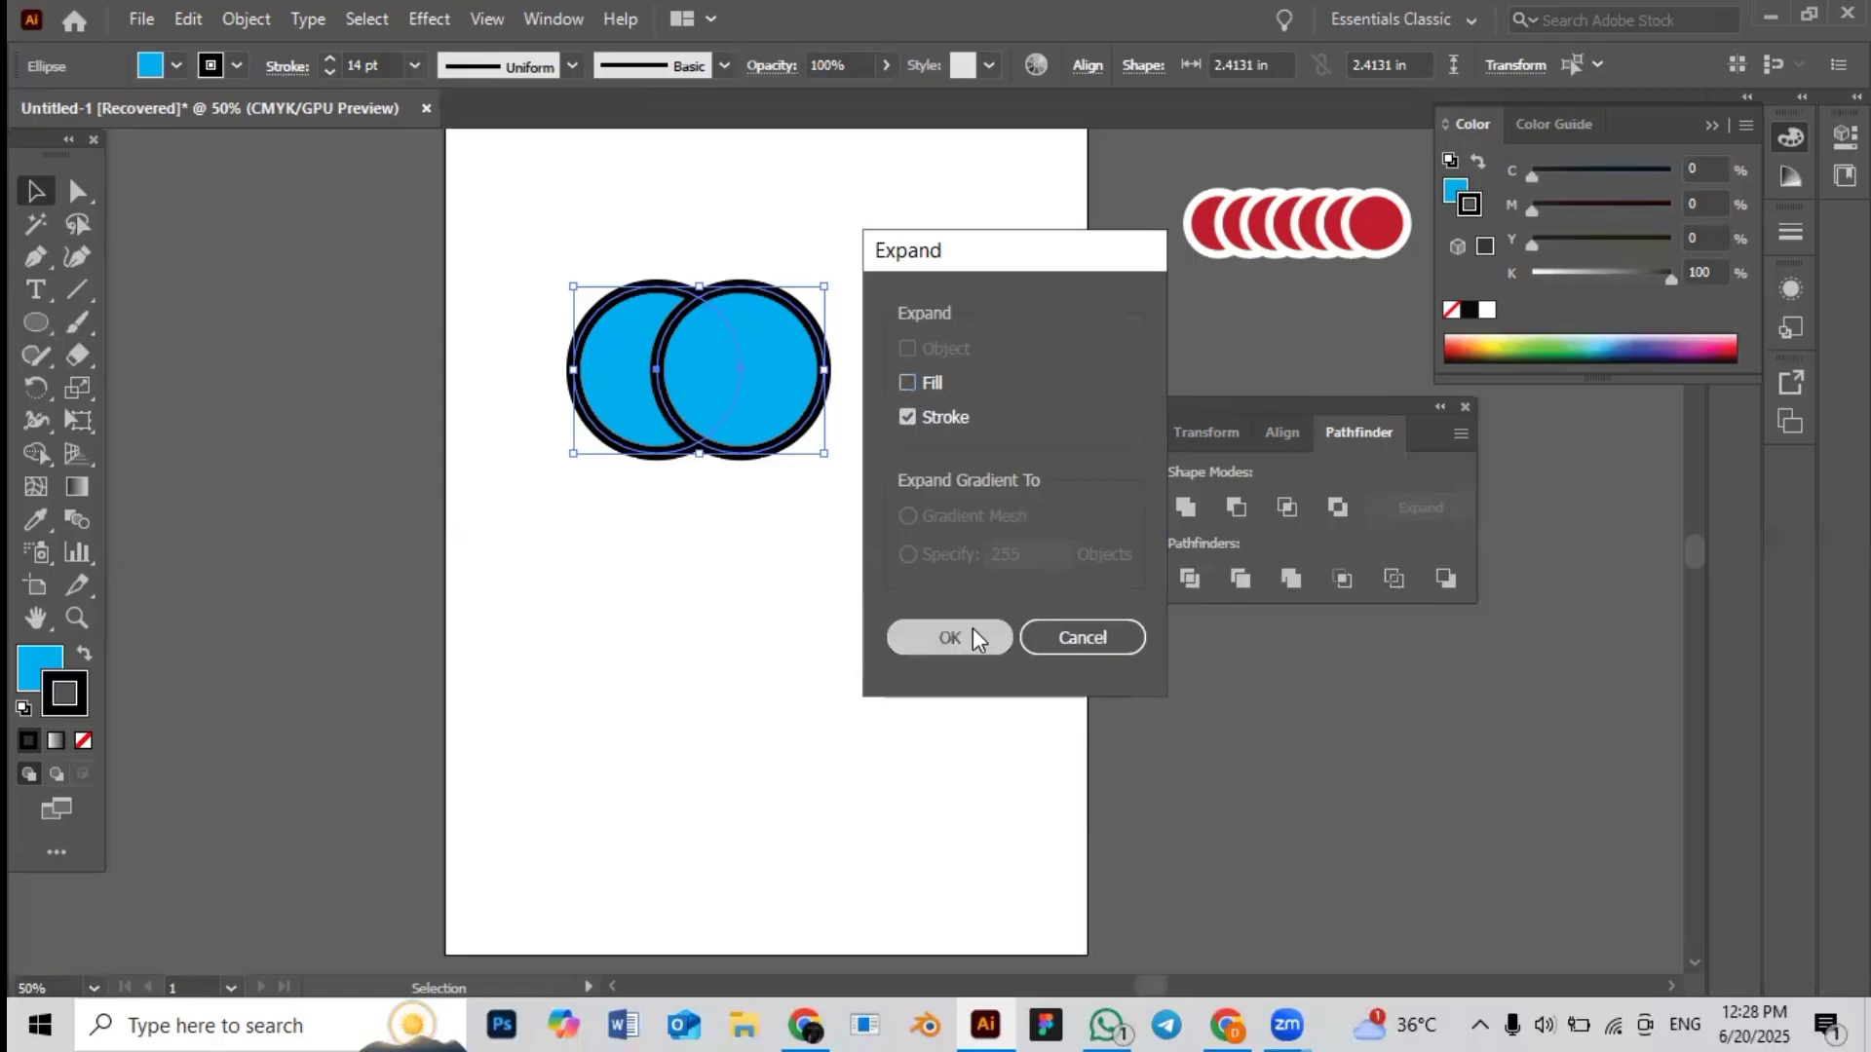
{"action": "left_click", "coordinate": [922, 596]}
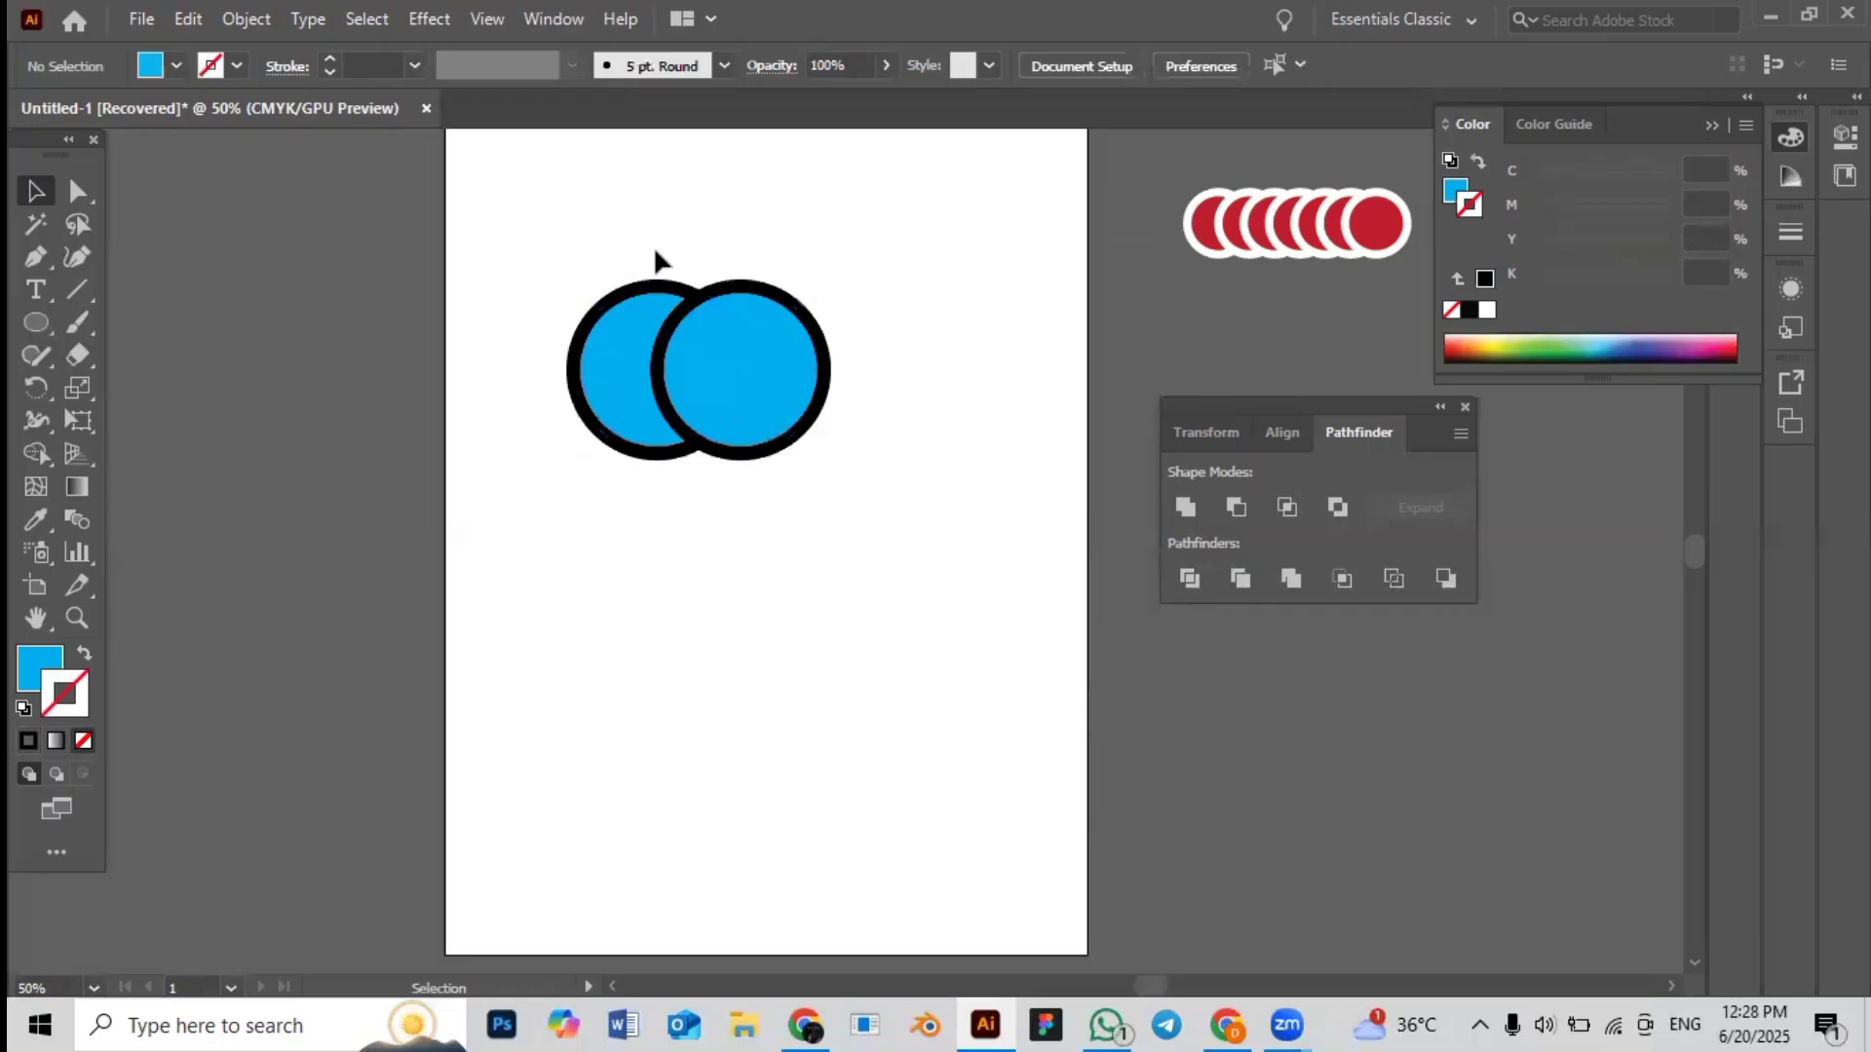
Scale the expanded circles down to a small size, and enlarge them past the artboard's right edge to compare outline thickness
{"action": "left_click_drag", "start_coordinate": [656, 259], "coordinate": [661, 343]}
{"action": "left_click", "coordinate": [711, 380]}
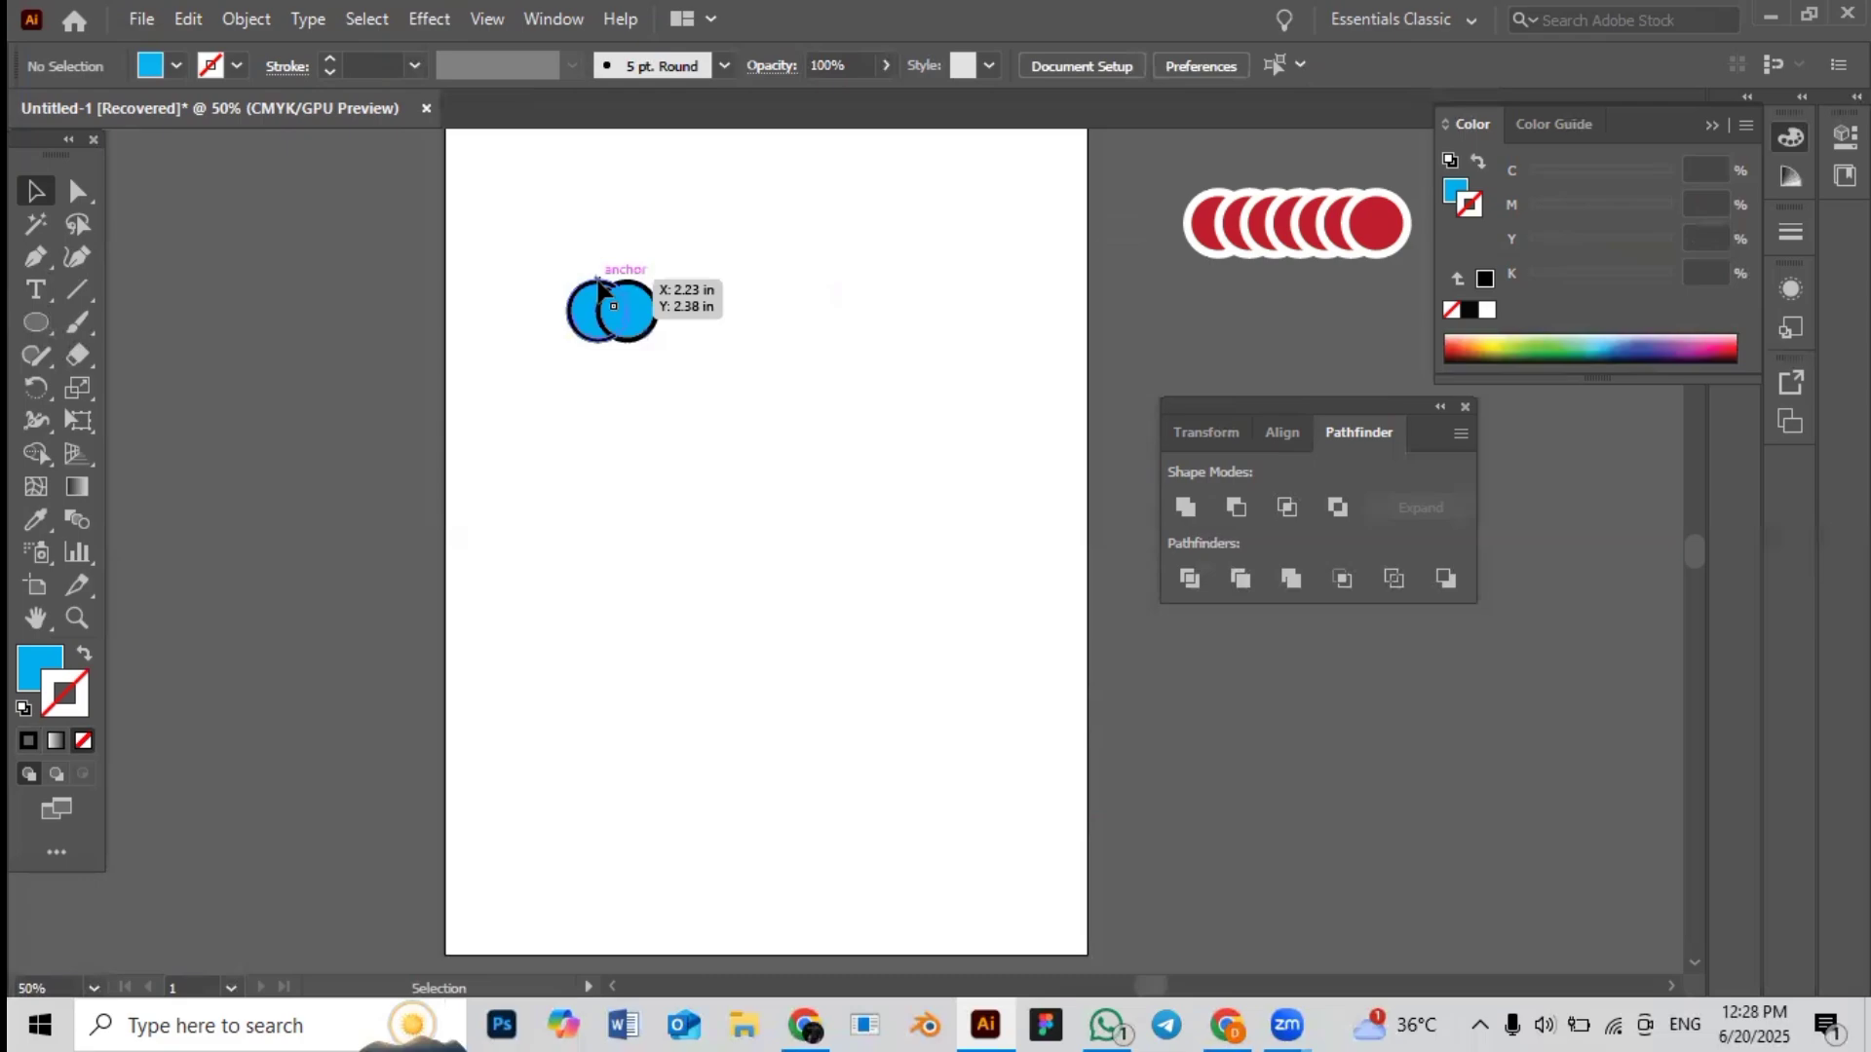
{"action": "mouse_move", "coordinate": [569, 253]}
{"action": "left_mouse_down"}
{"action": "mouse_move", "coordinate": [691, 352]}
{"action": "mouse_move", "coordinate": [1073, 791]}
{"action": "left_mouse_up"}
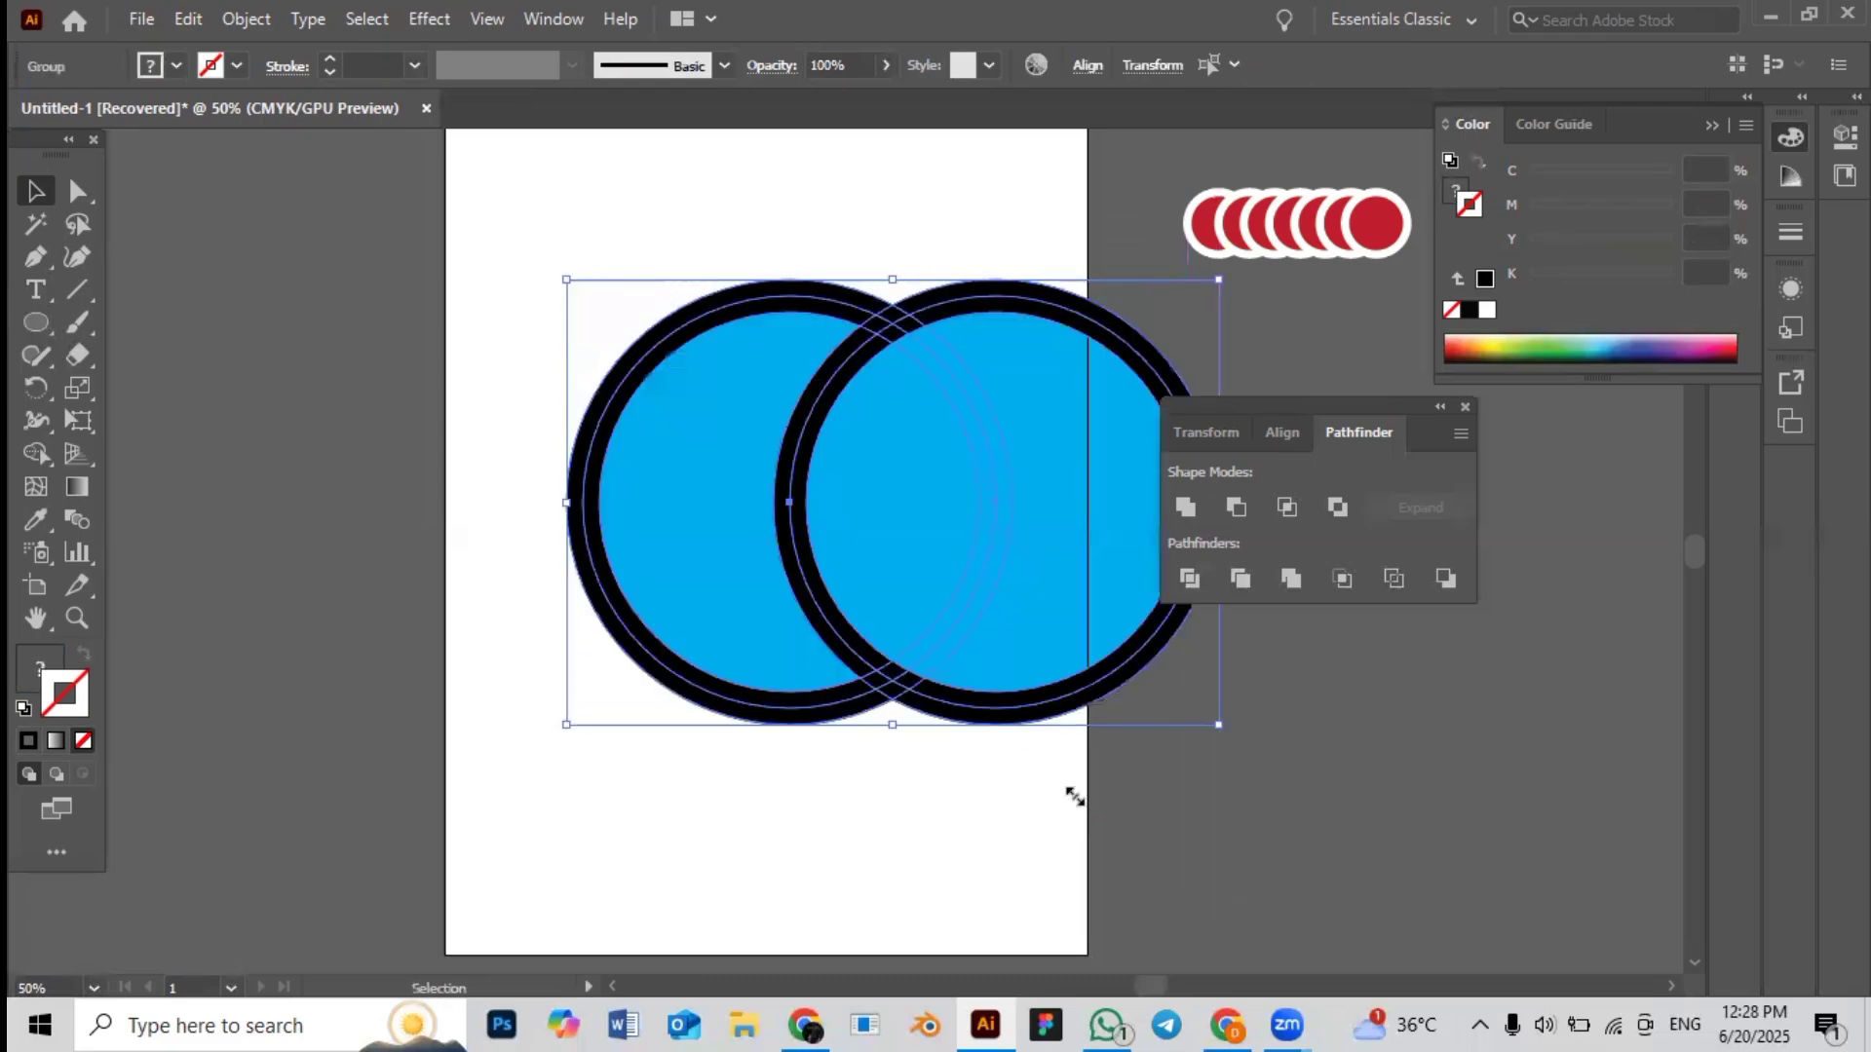
{"action": "left_click", "coordinate": [1133, 806]}
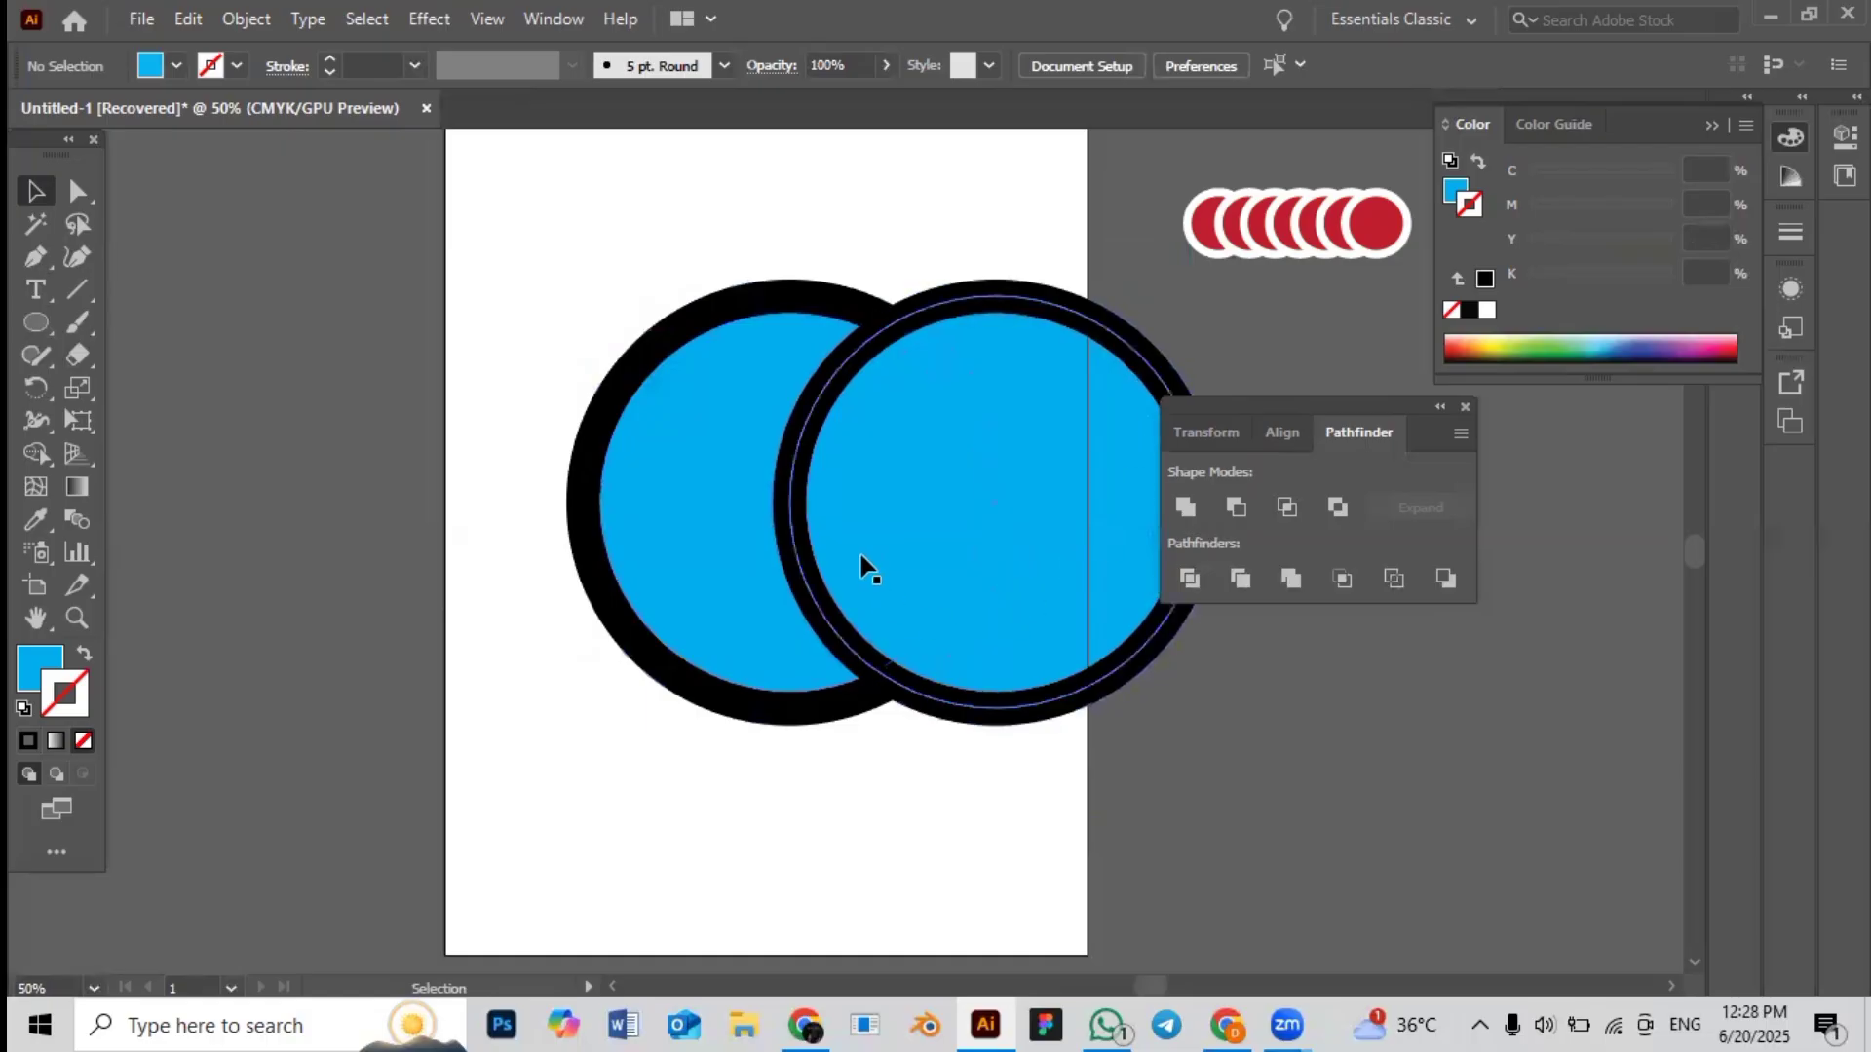
Scale the expanded circles down to a medium size within the artboard's upper half and select both
{"action": "left_click_drag", "start_coordinate": [701, 280], "coordinate": [1044, 517]}
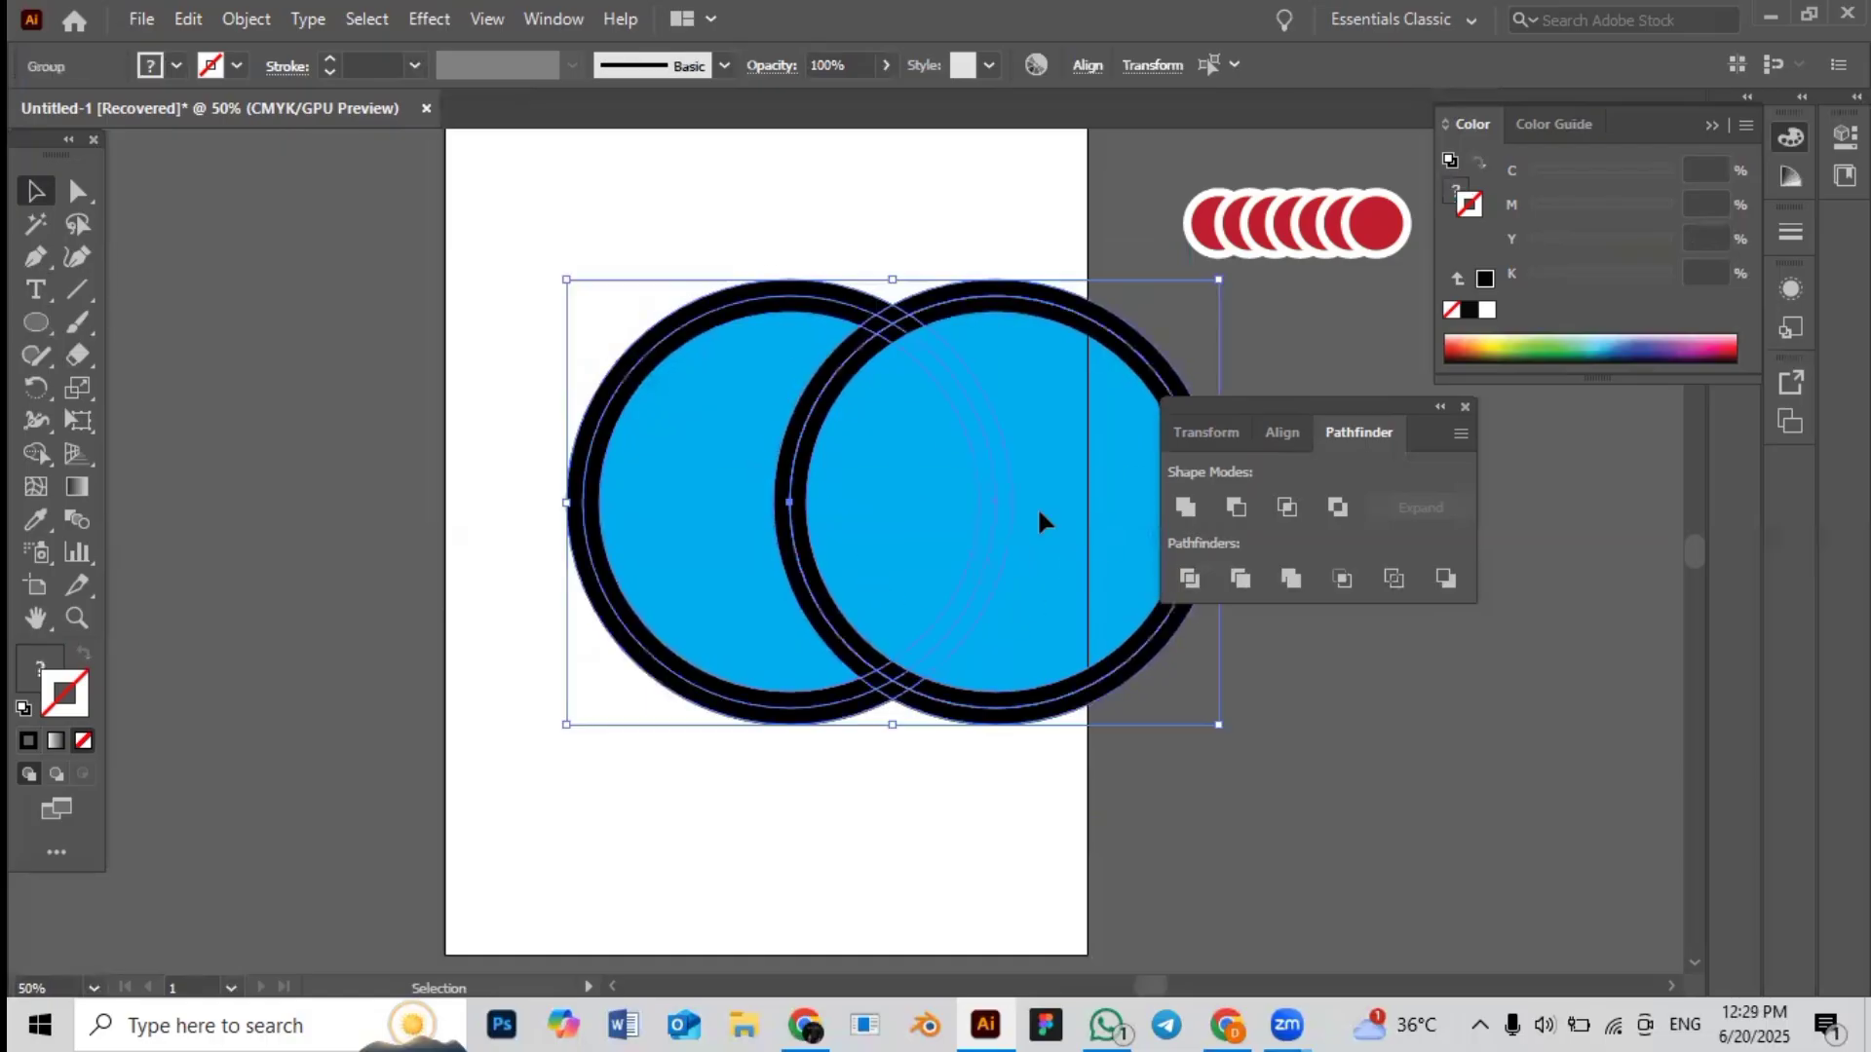
{"action": "left_click_drag", "start_coordinate": [1218, 727], "coordinate": [925, 487]}
{"action": "left_click", "coordinate": [924, 585]}
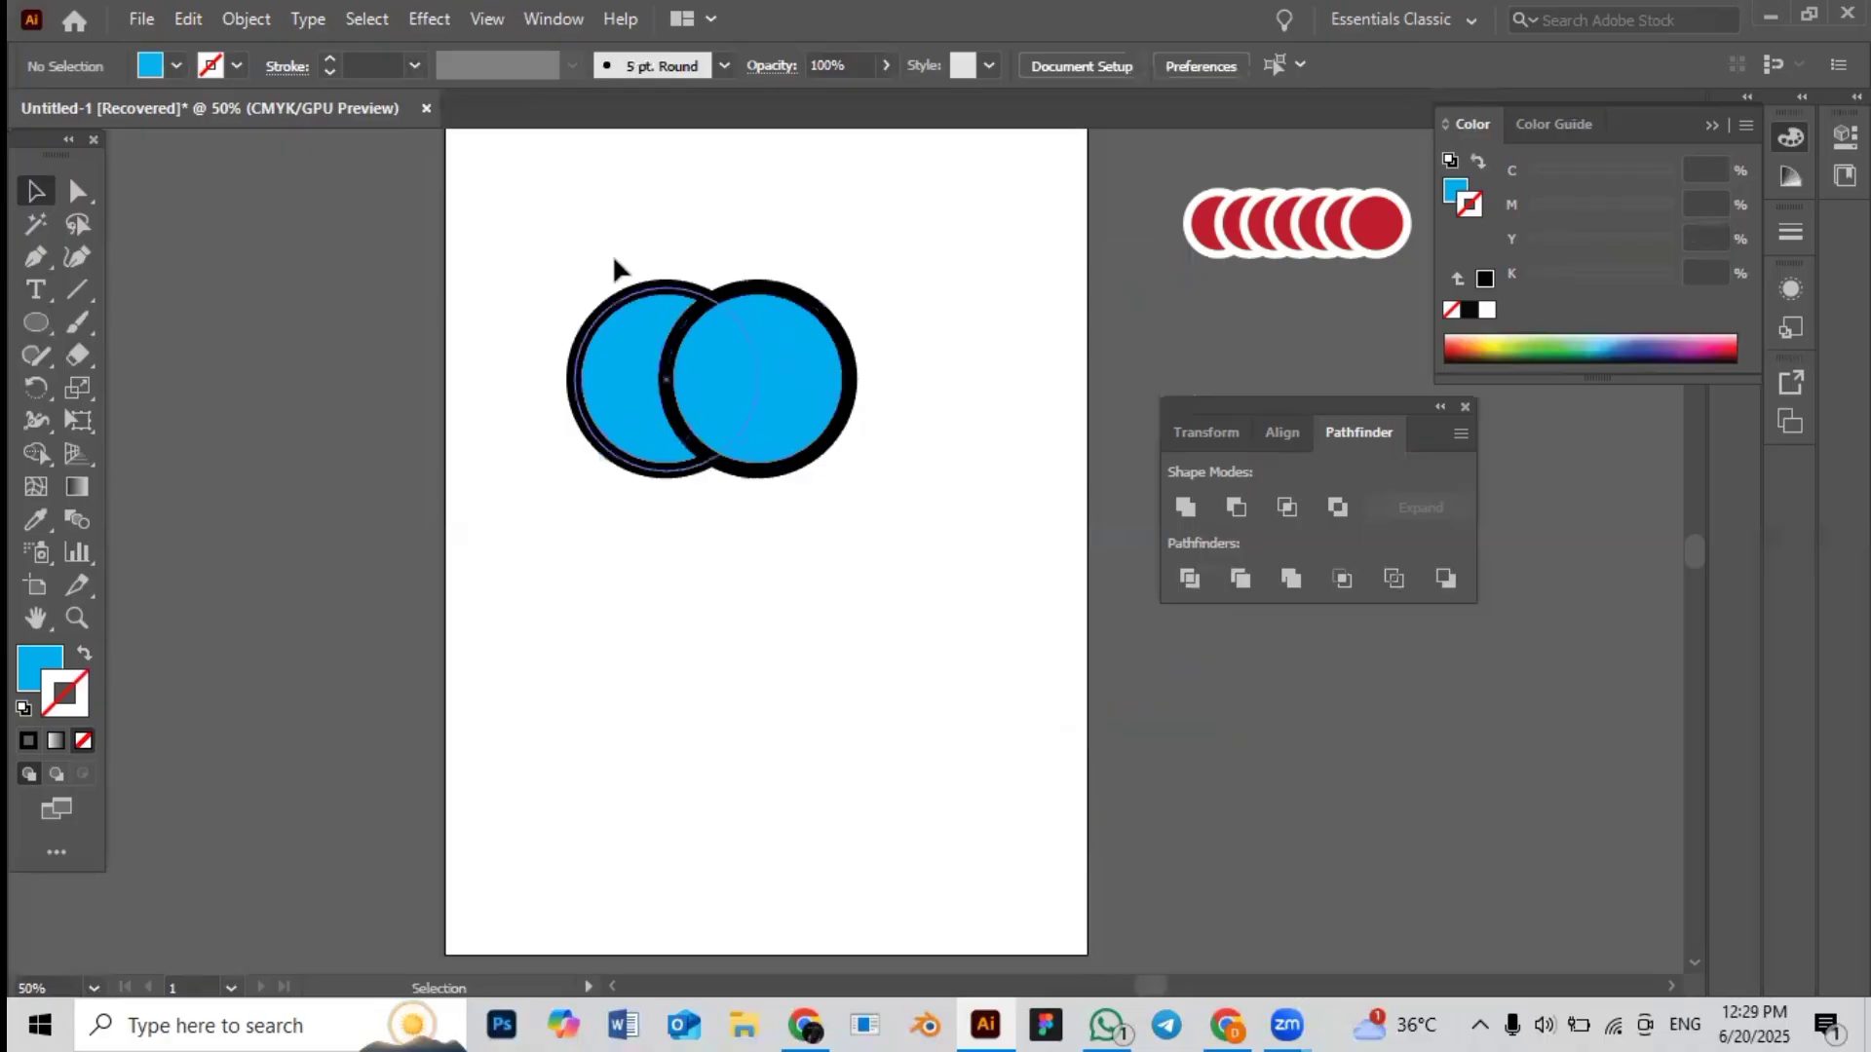
{"action": "left_click_drag", "start_coordinate": [617, 271], "coordinate": [777, 377]}
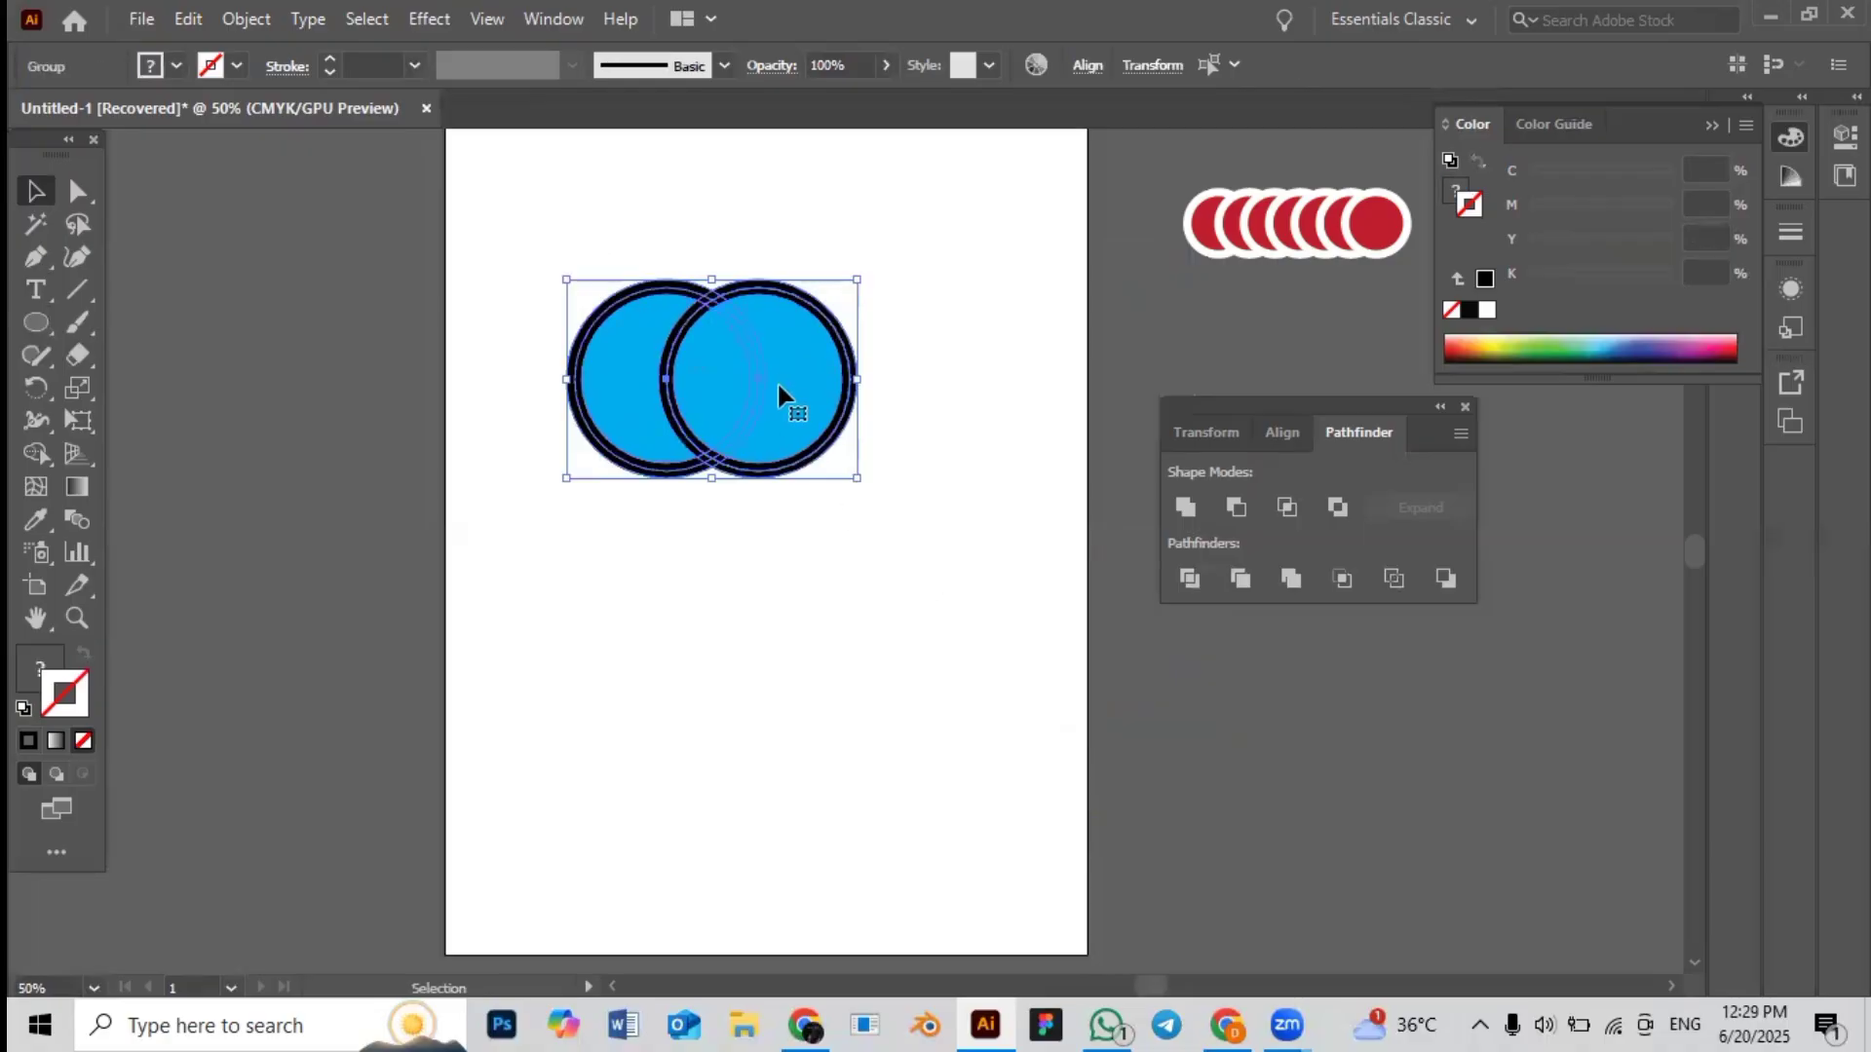
{"action": "left_click_drag", "start_coordinate": [602, 238], "coordinate": [822, 425]}
{"action": "left_click", "coordinate": [920, 366]}
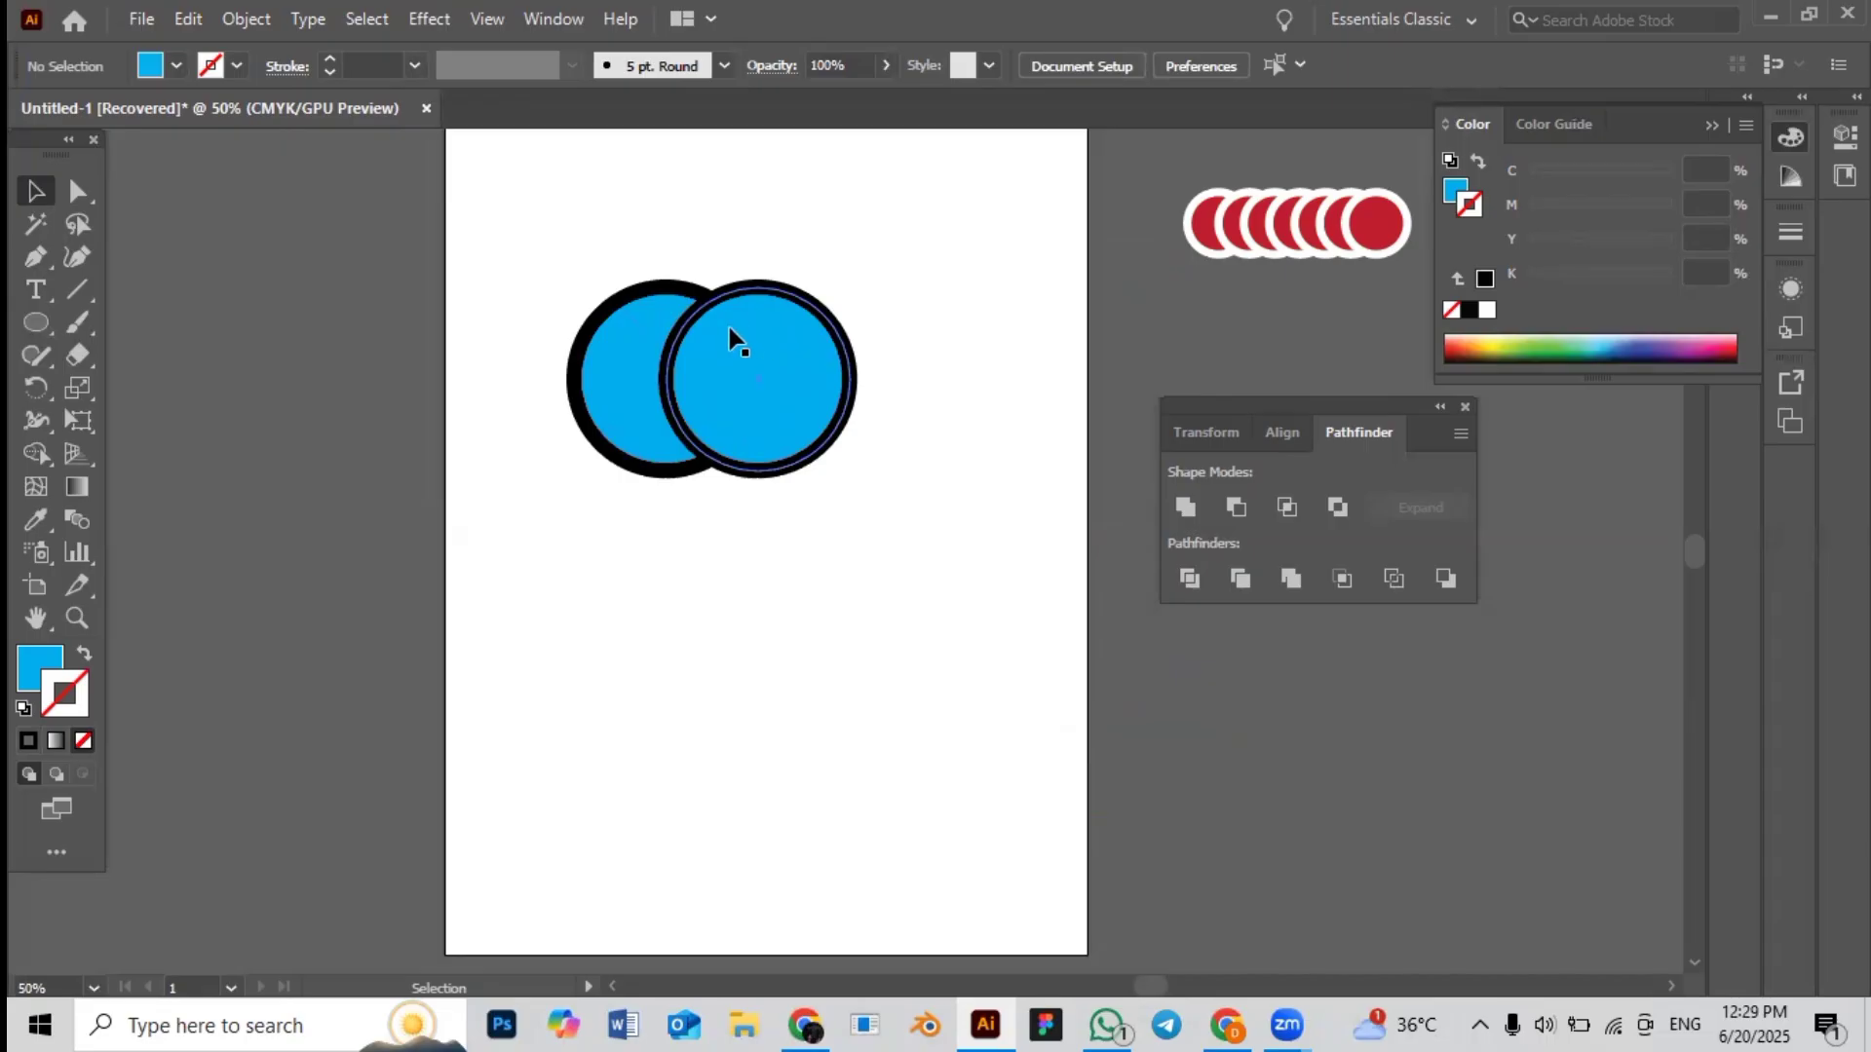
{"action": "left_click_drag", "start_coordinate": [631, 228], "coordinate": [845, 451]}
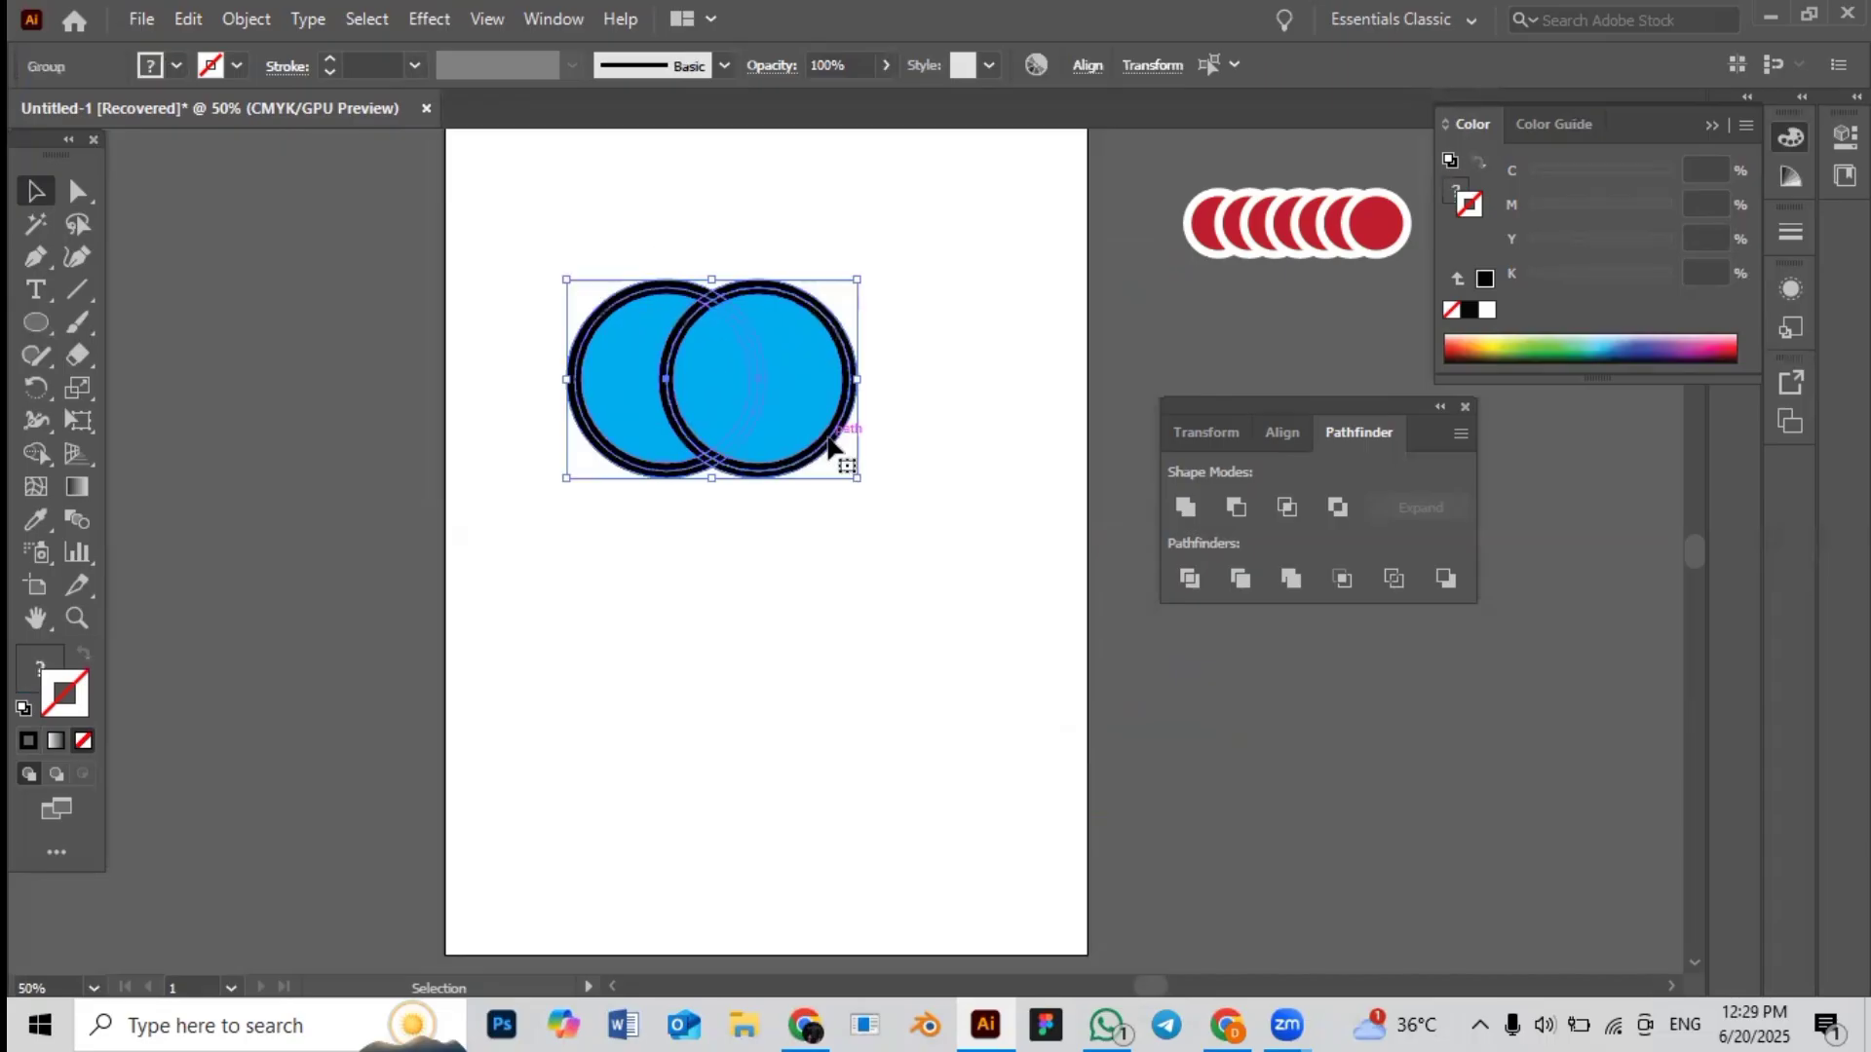
Trim the two overlapping expanded circles and inspect the resulting paths in Outline view
{"action": "left_click", "coordinate": [1241, 580]}
{"action": "left_click", "coordinate": [899, 544]}
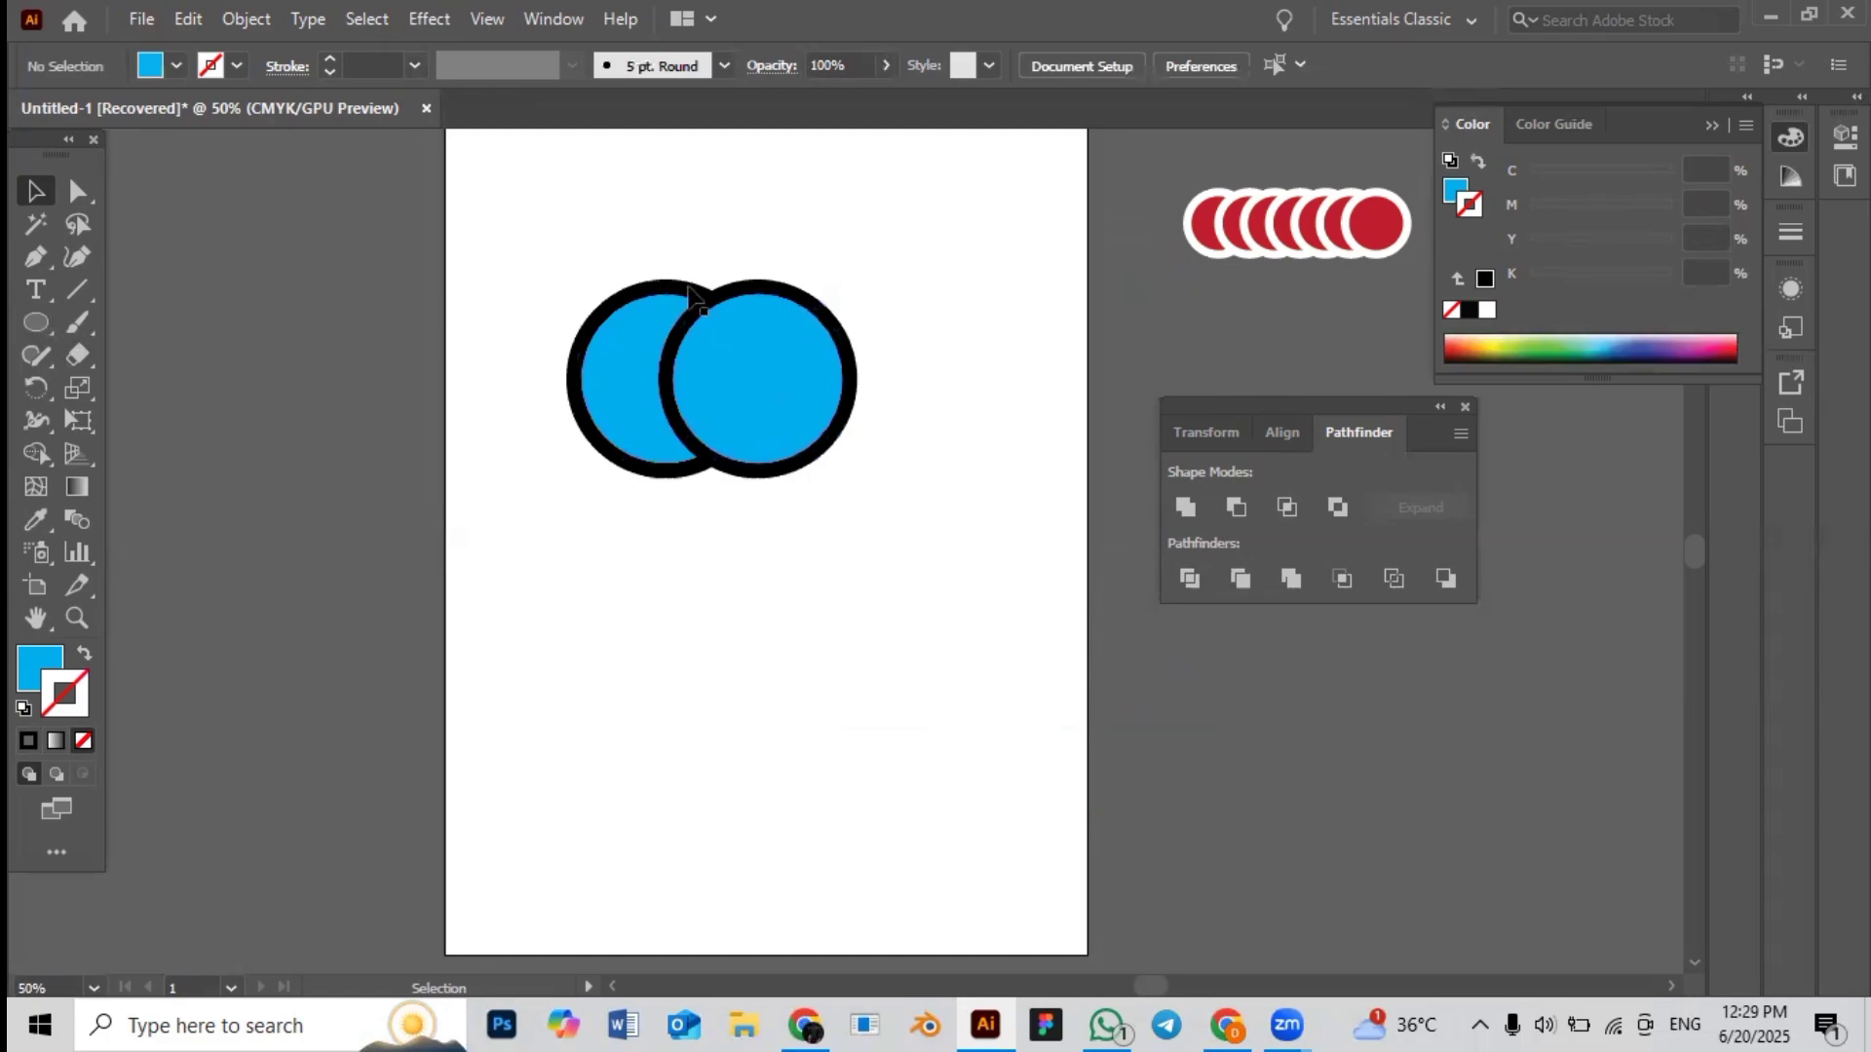
{"action": "left_click_drag", "start_coordinate": [608, 230], "coordinate": [741, 374]}
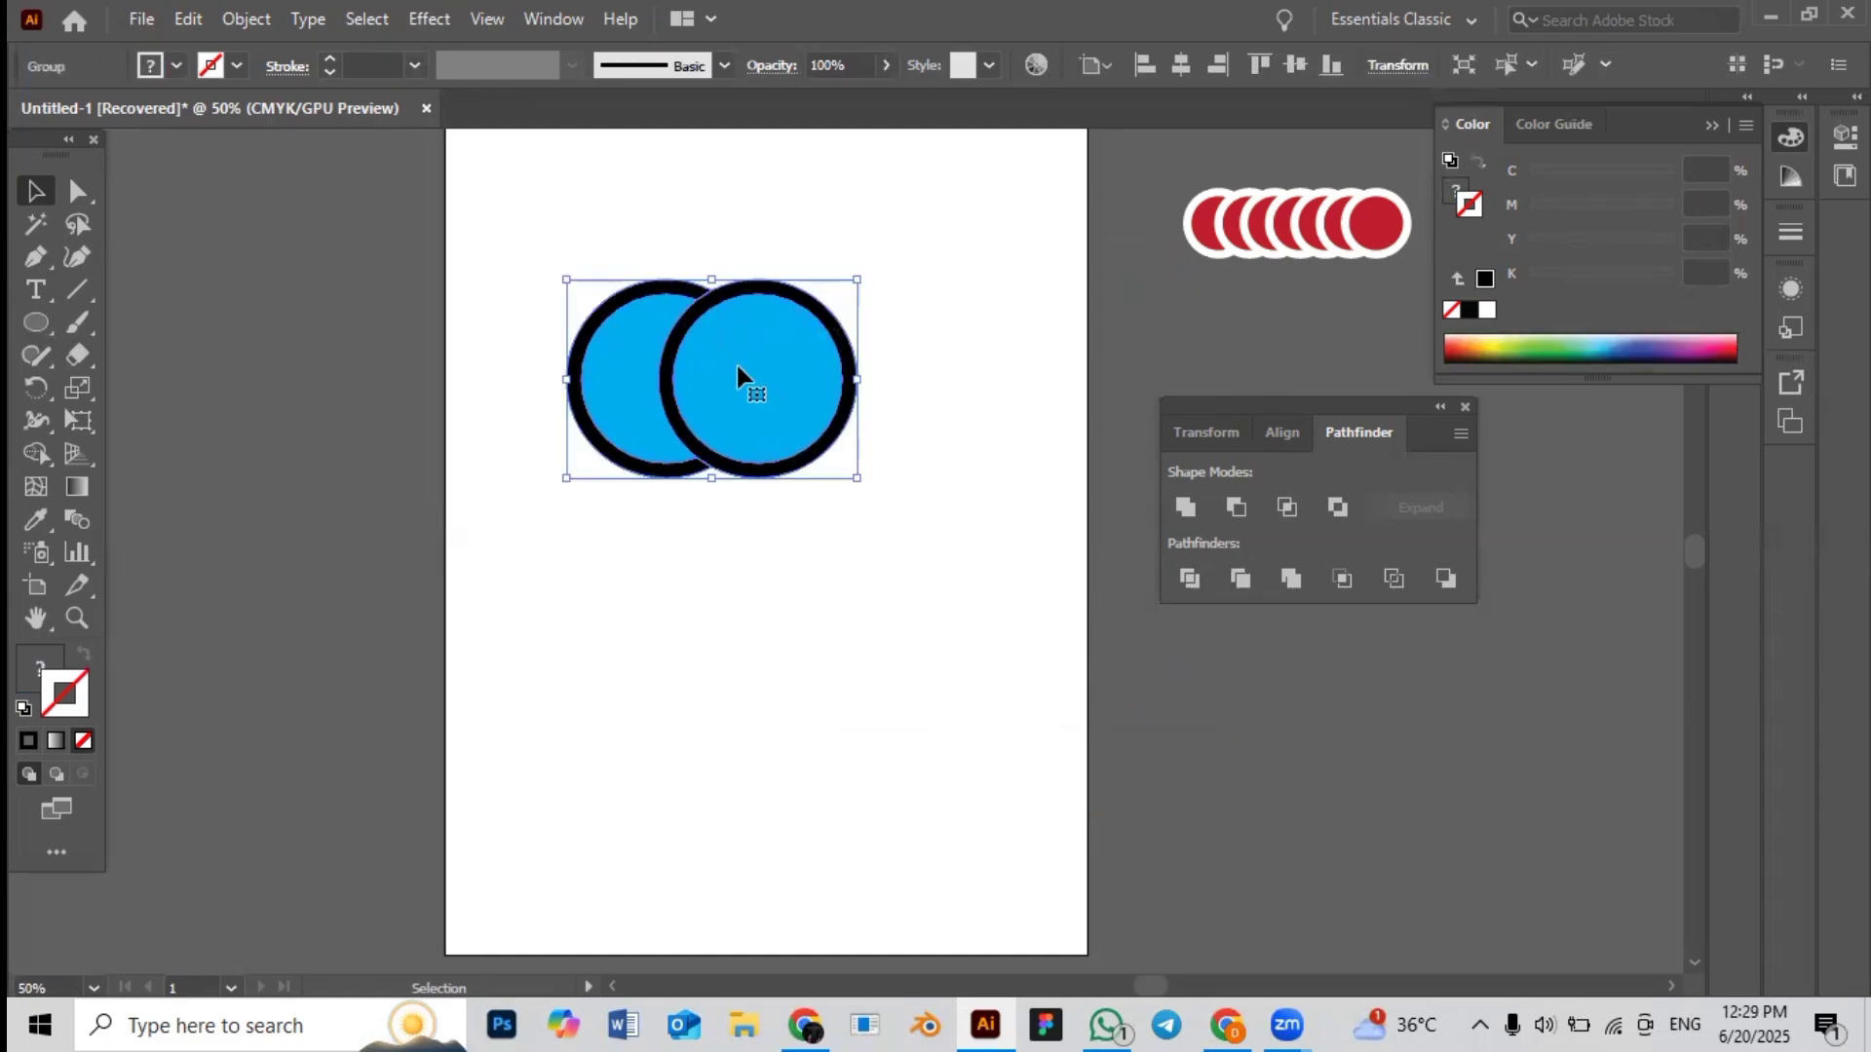
{"action": "key", "text": "a"}
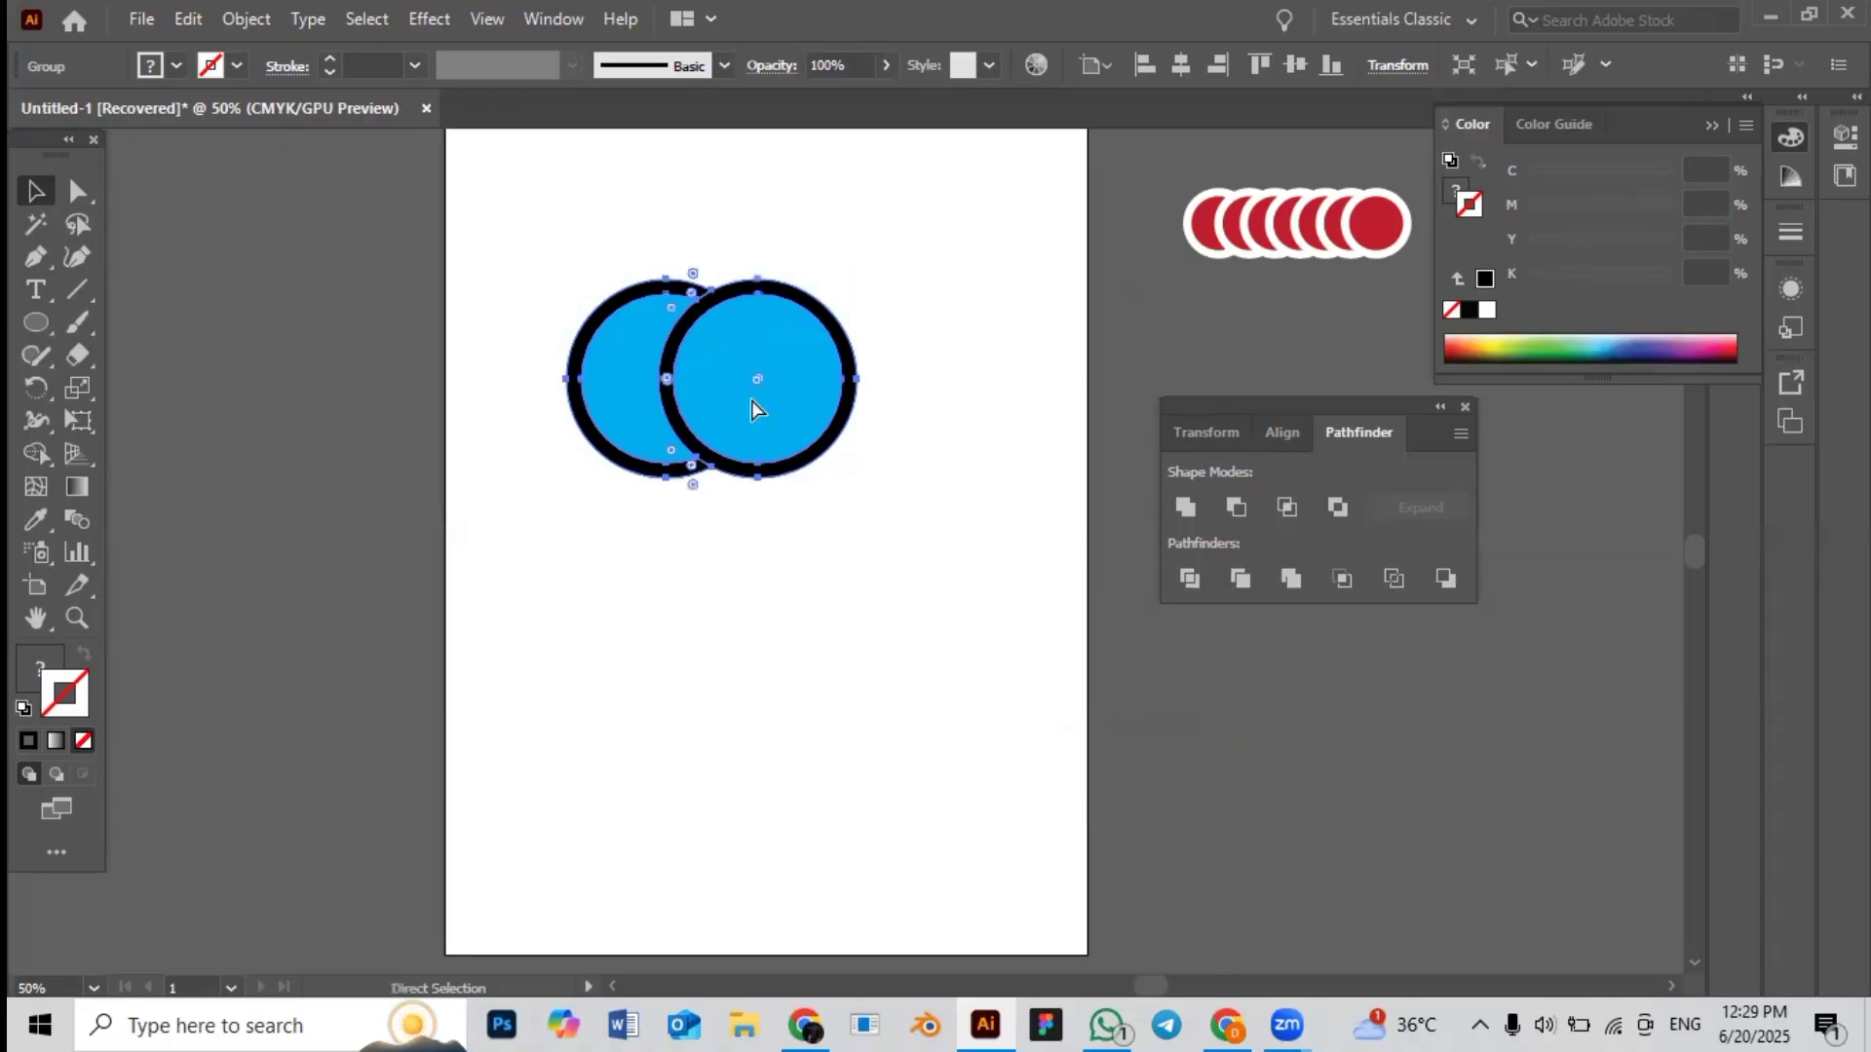
{"action": "key", "text": "ctrl+y"}
{"action": "key", "text": "v"}
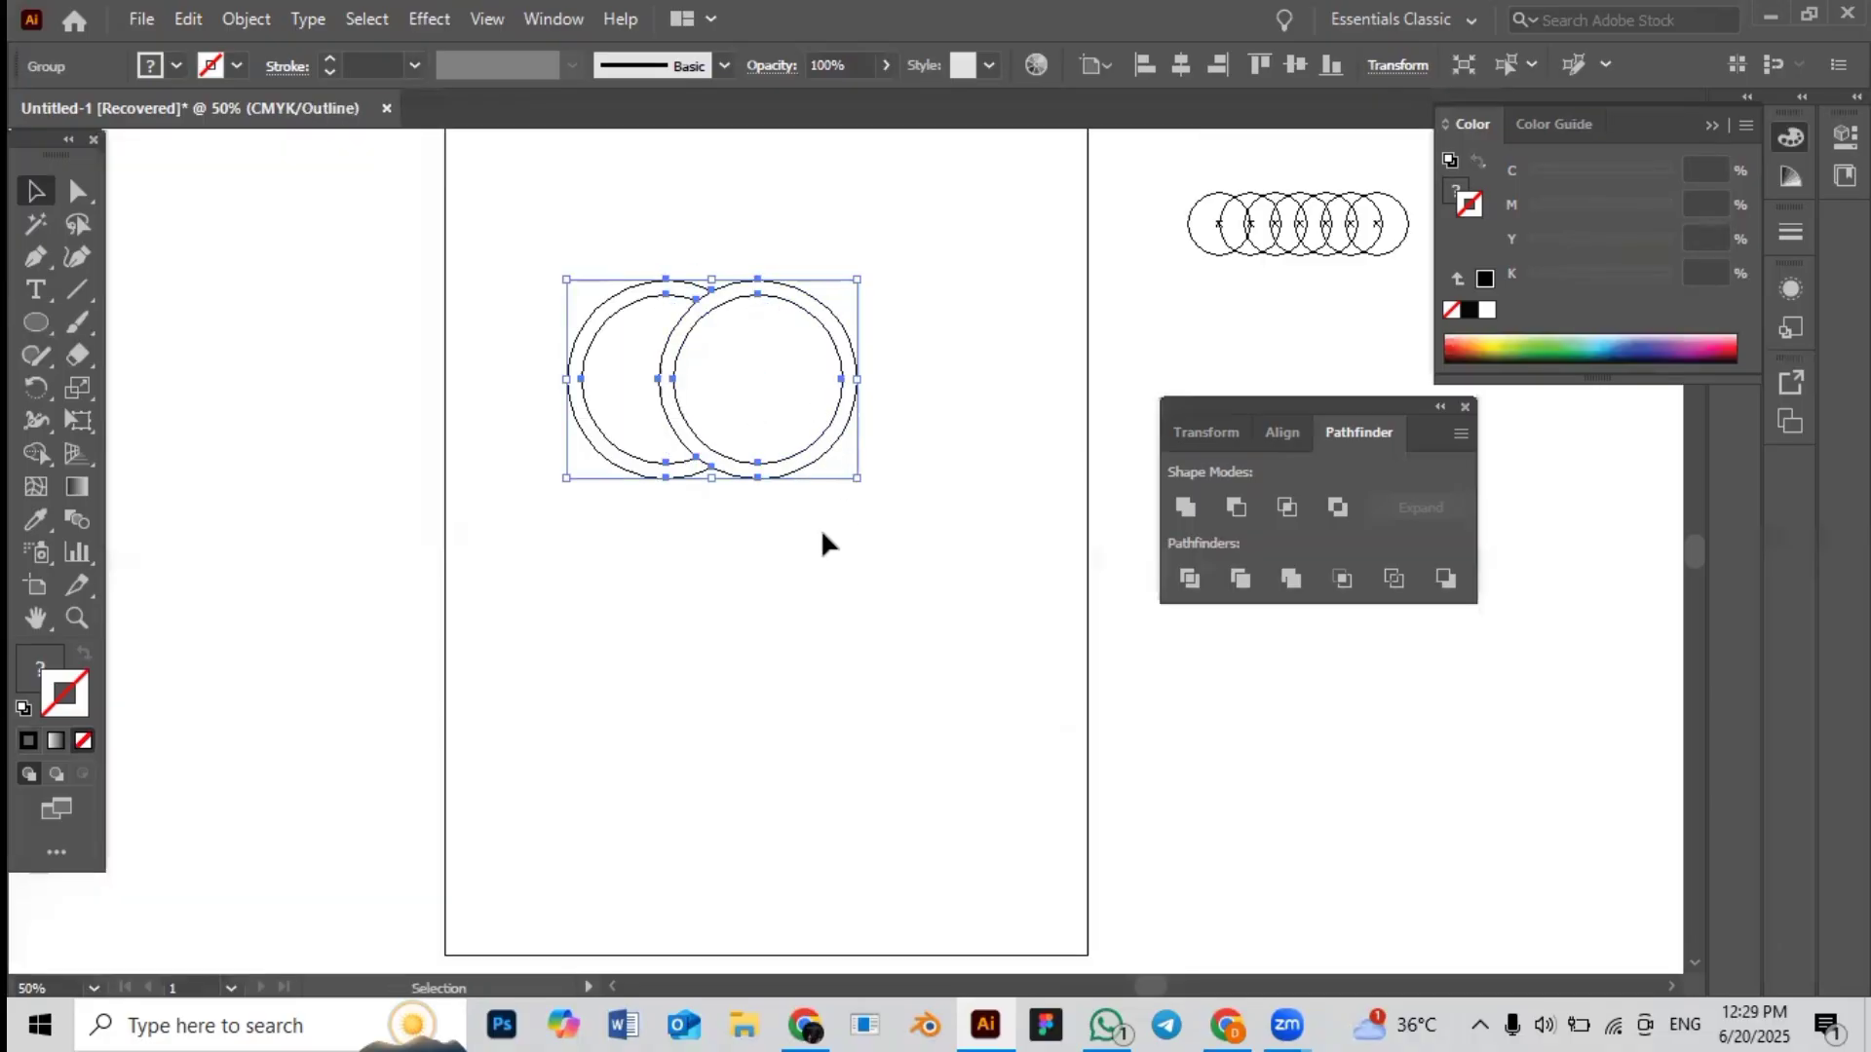
{"action": "left_click", "coordinate": [798, 542]}
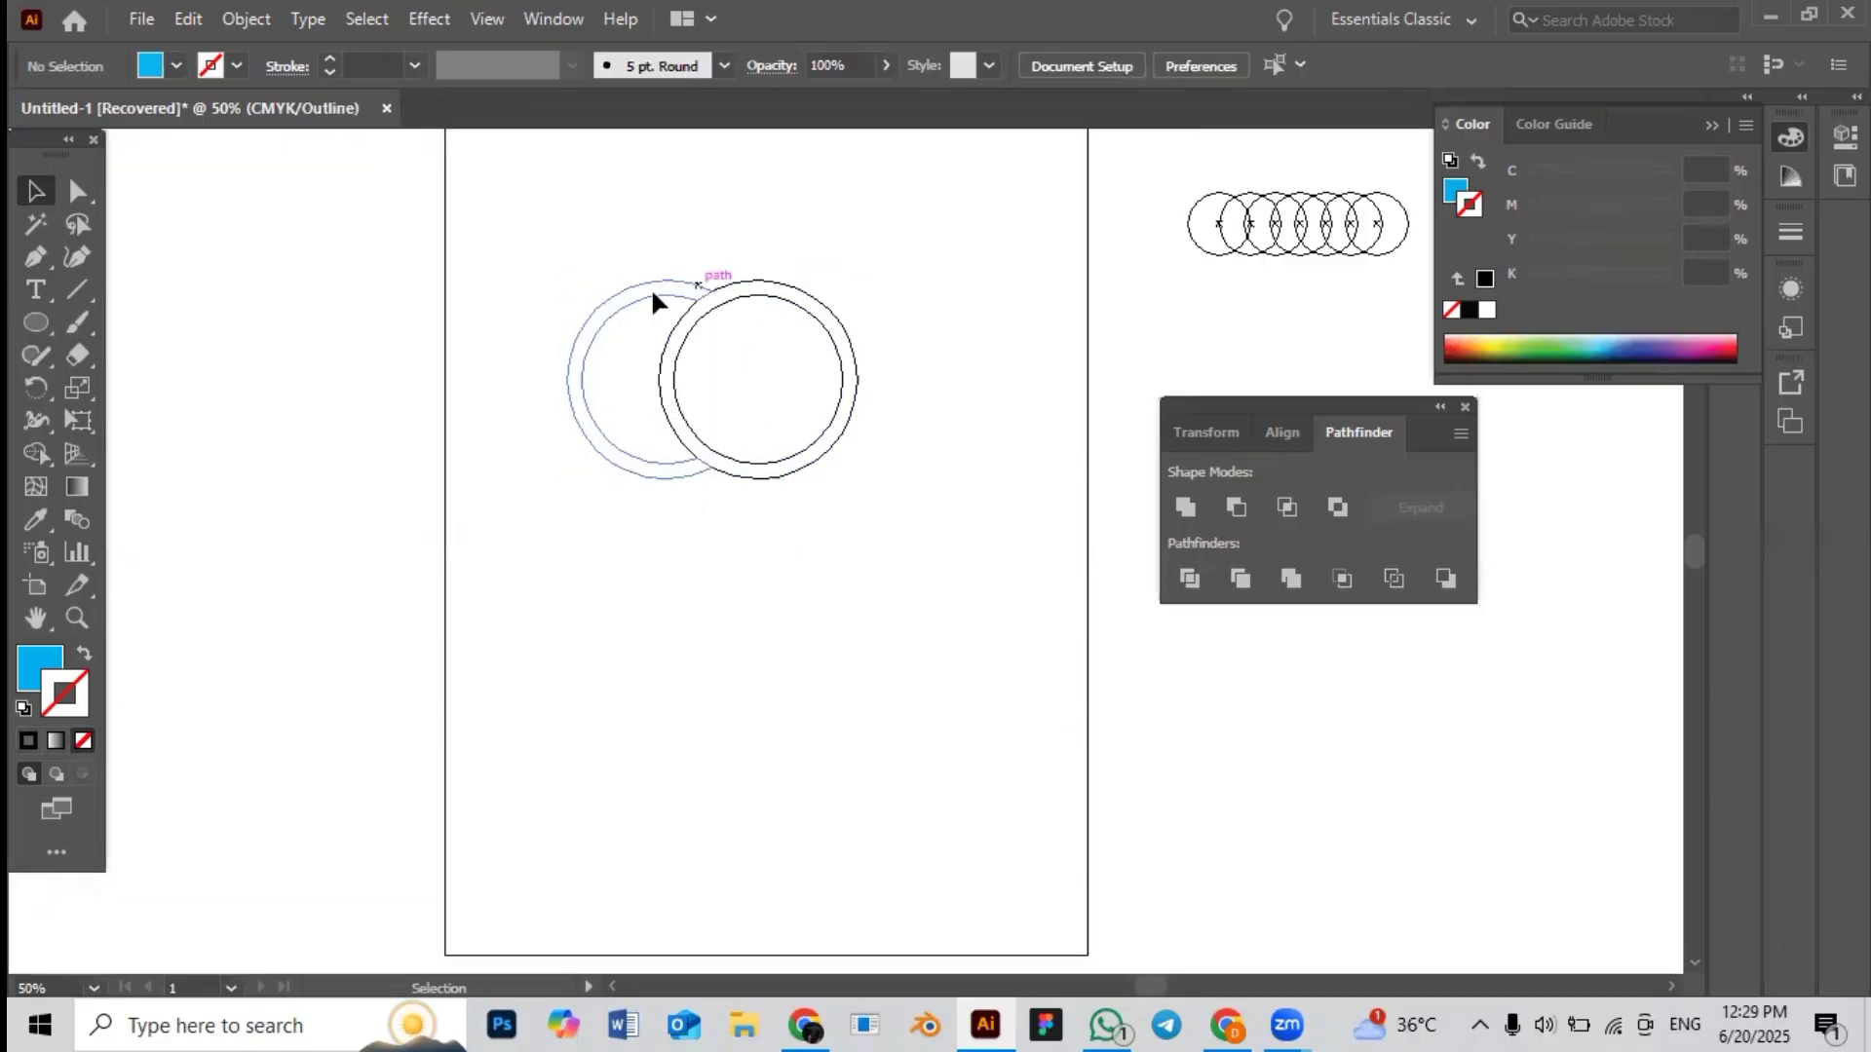
Undo the trim and the last downscaling of the circles, and return to the normal preview
{"action": "key", "text": "ctrl+a"}
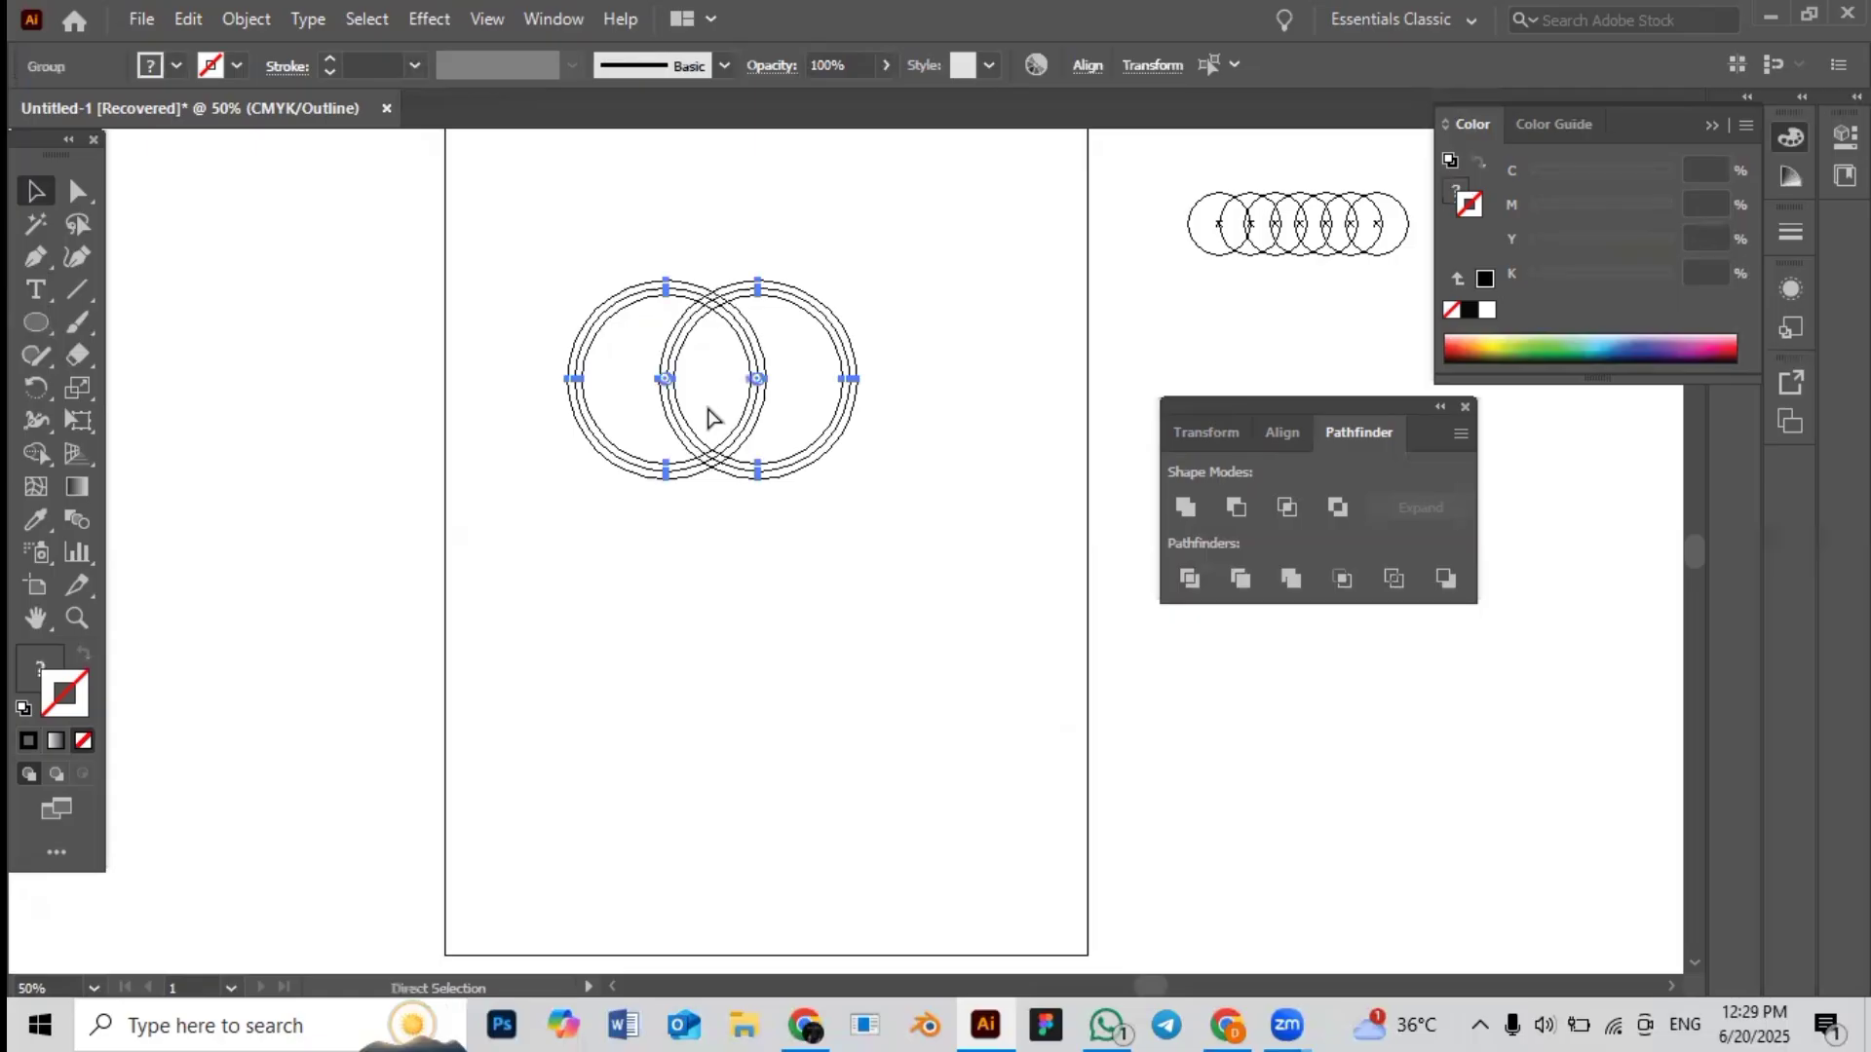
{"action": "left_click", "coordinate": [705, 556]}
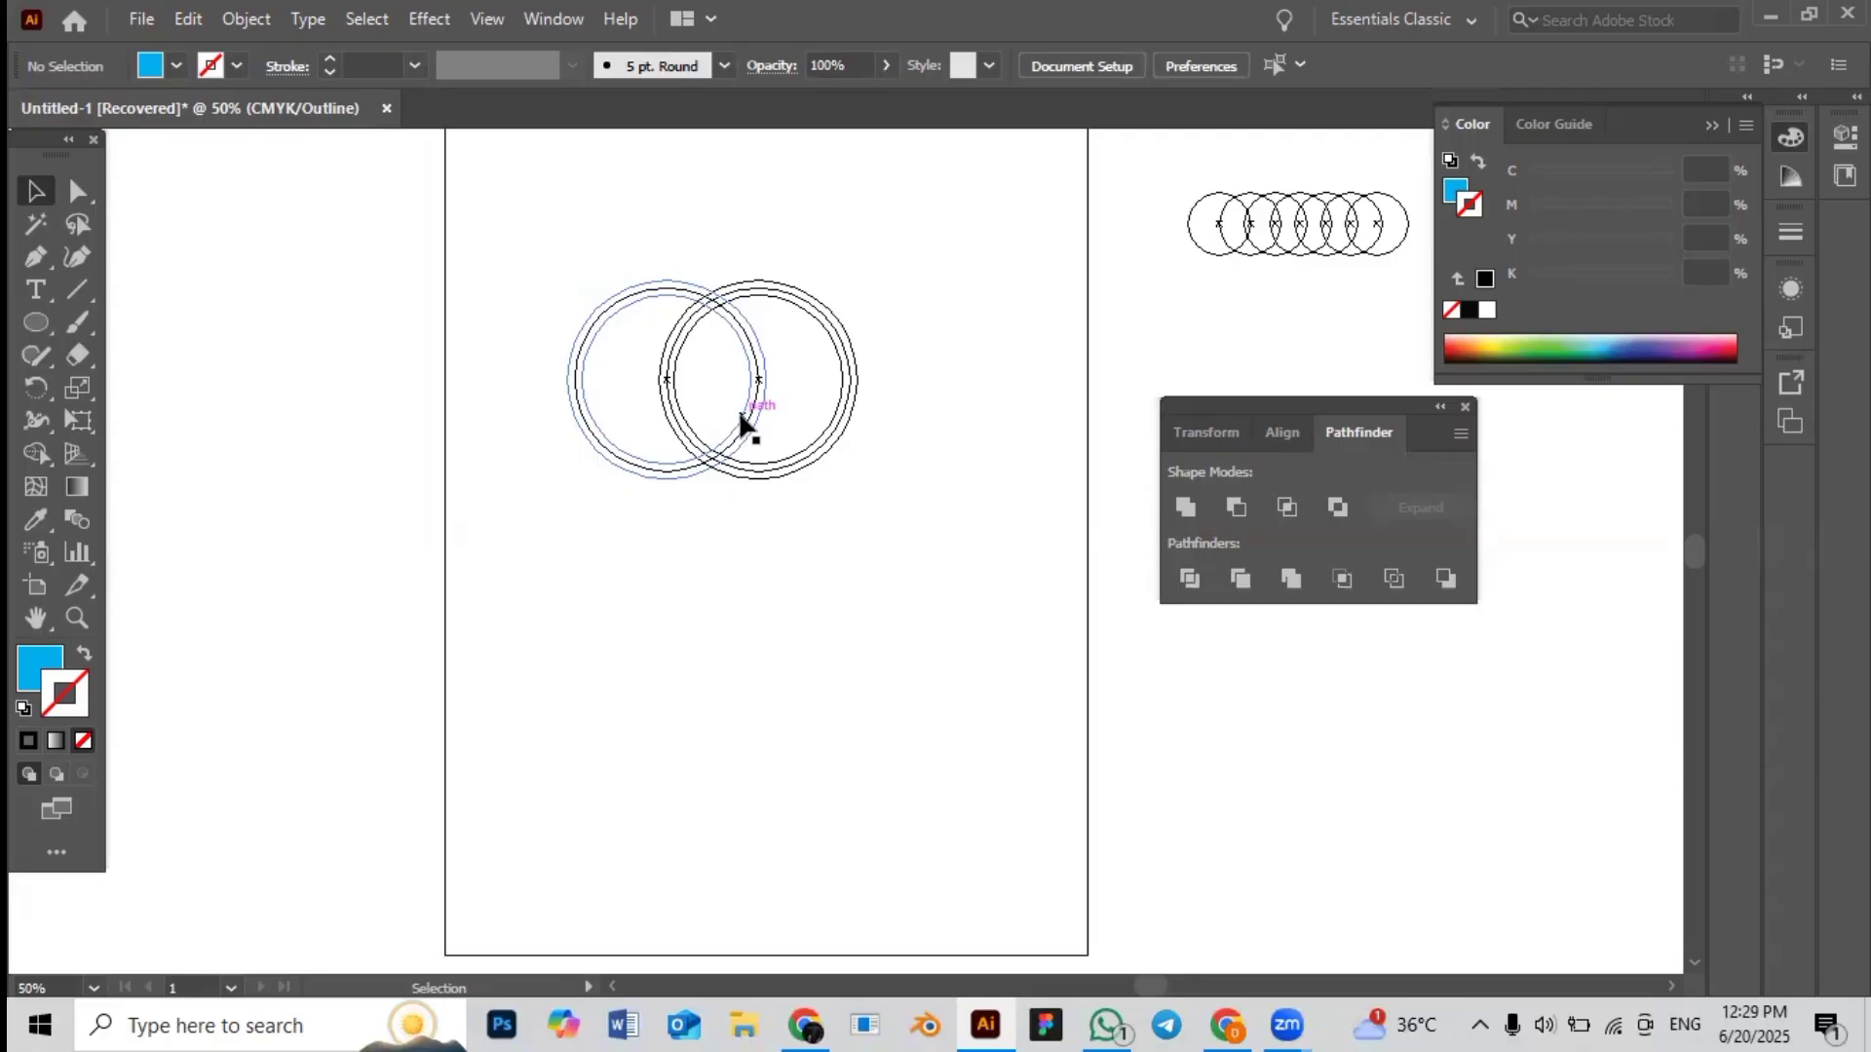
{"action": "key", "text": "a"}
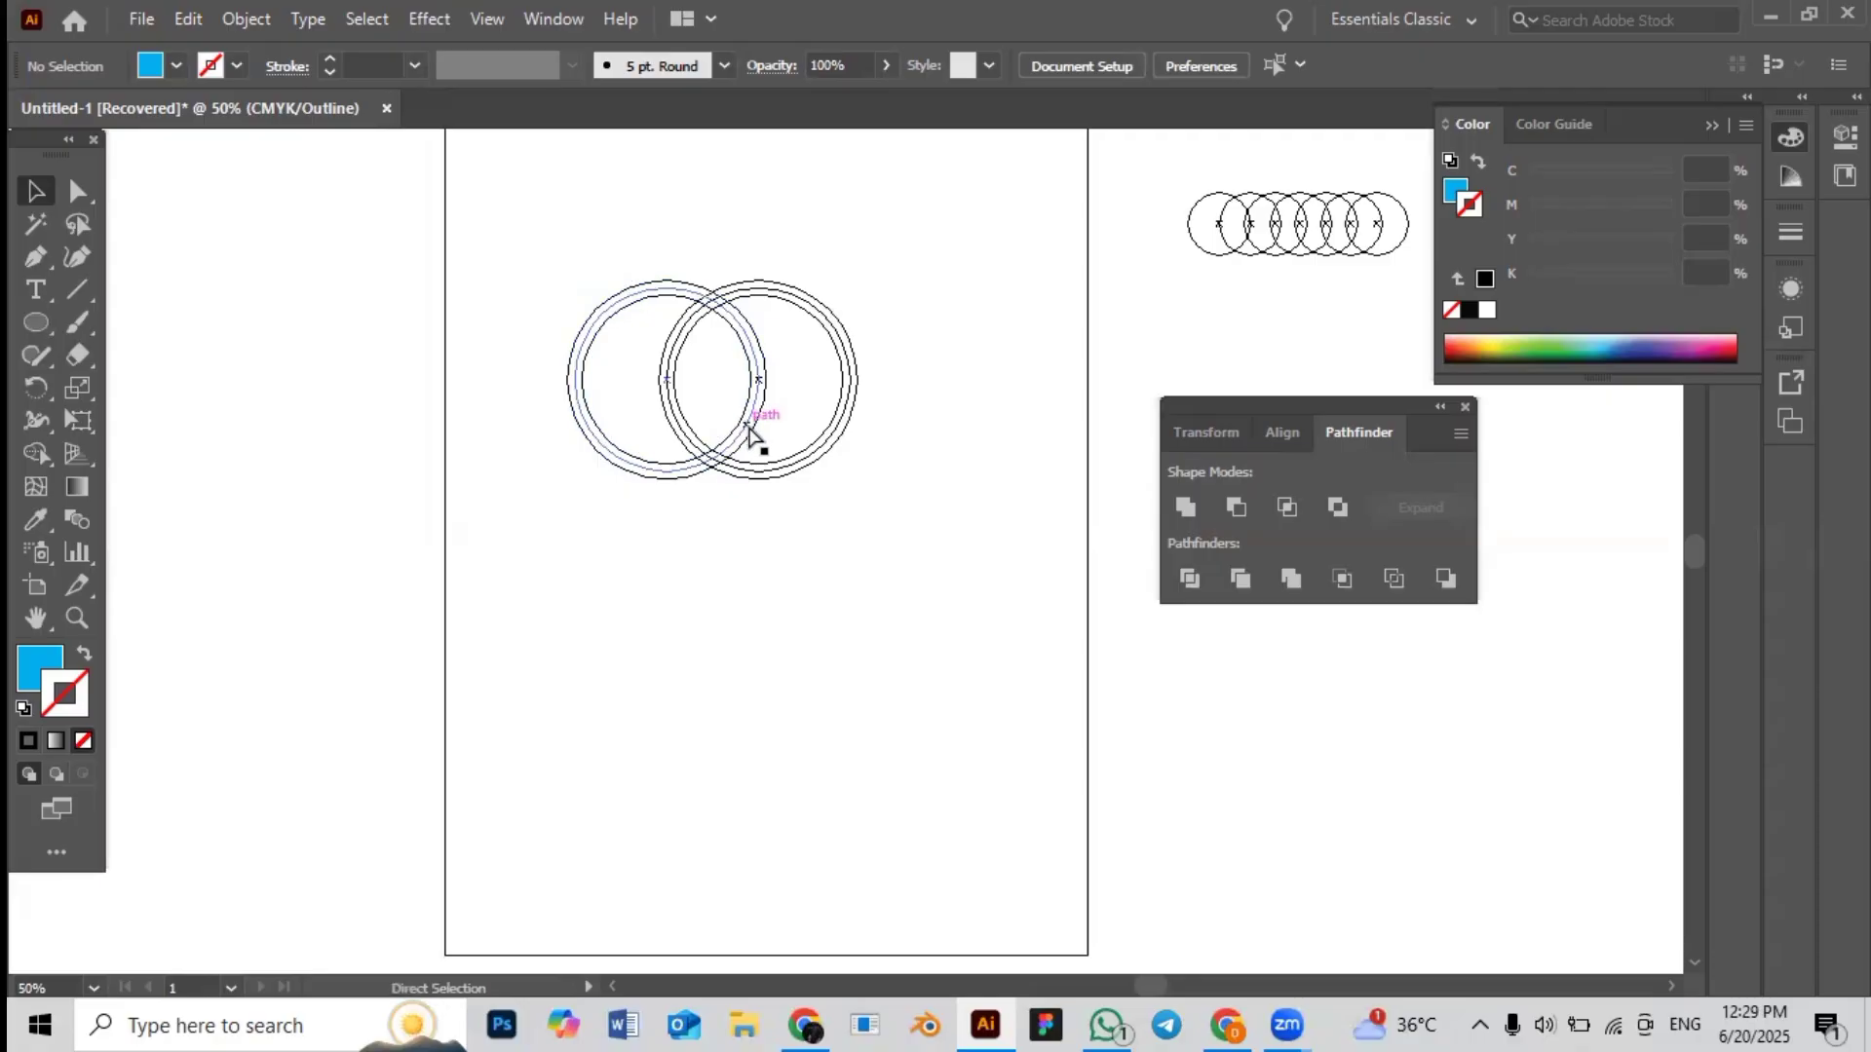
{"action": "key", "text": "ctrl+z"}
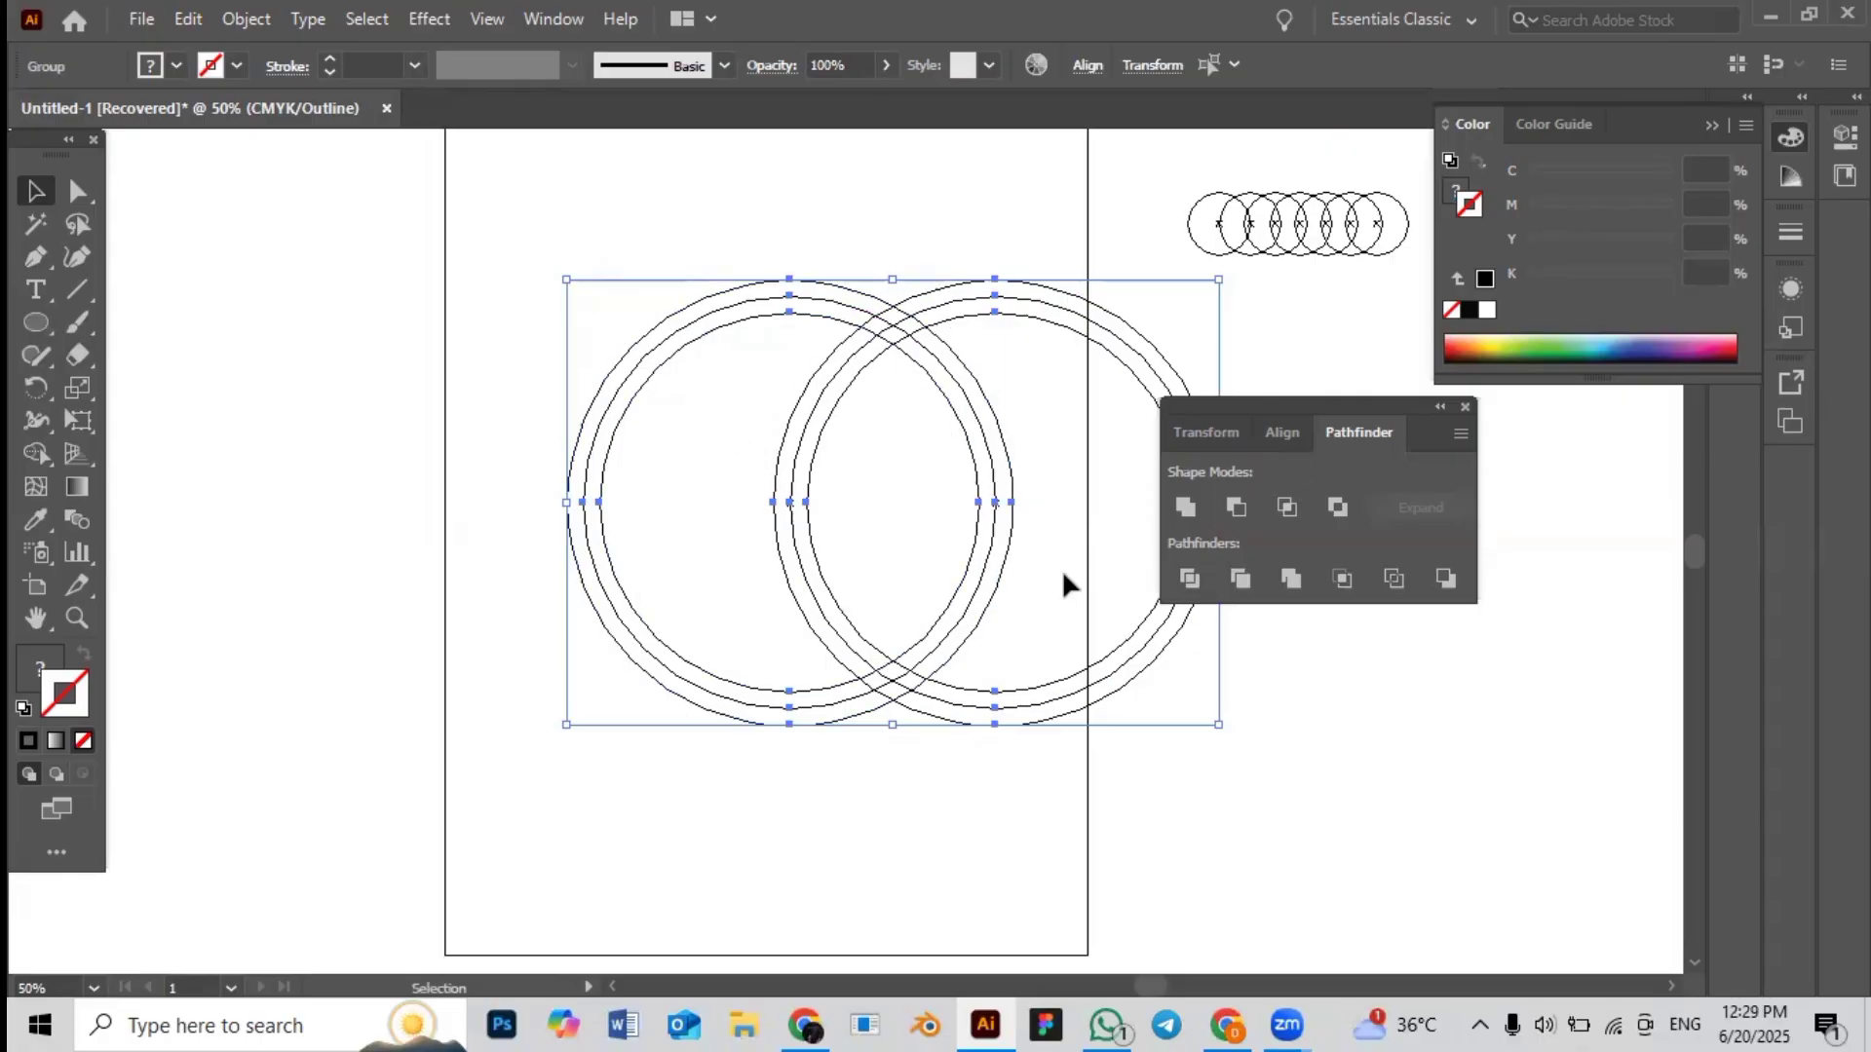
{"action": "key", "text": "a"}
{"action": "key", "text": "ctrl+y"}
{"action": "key", "text": "v"}
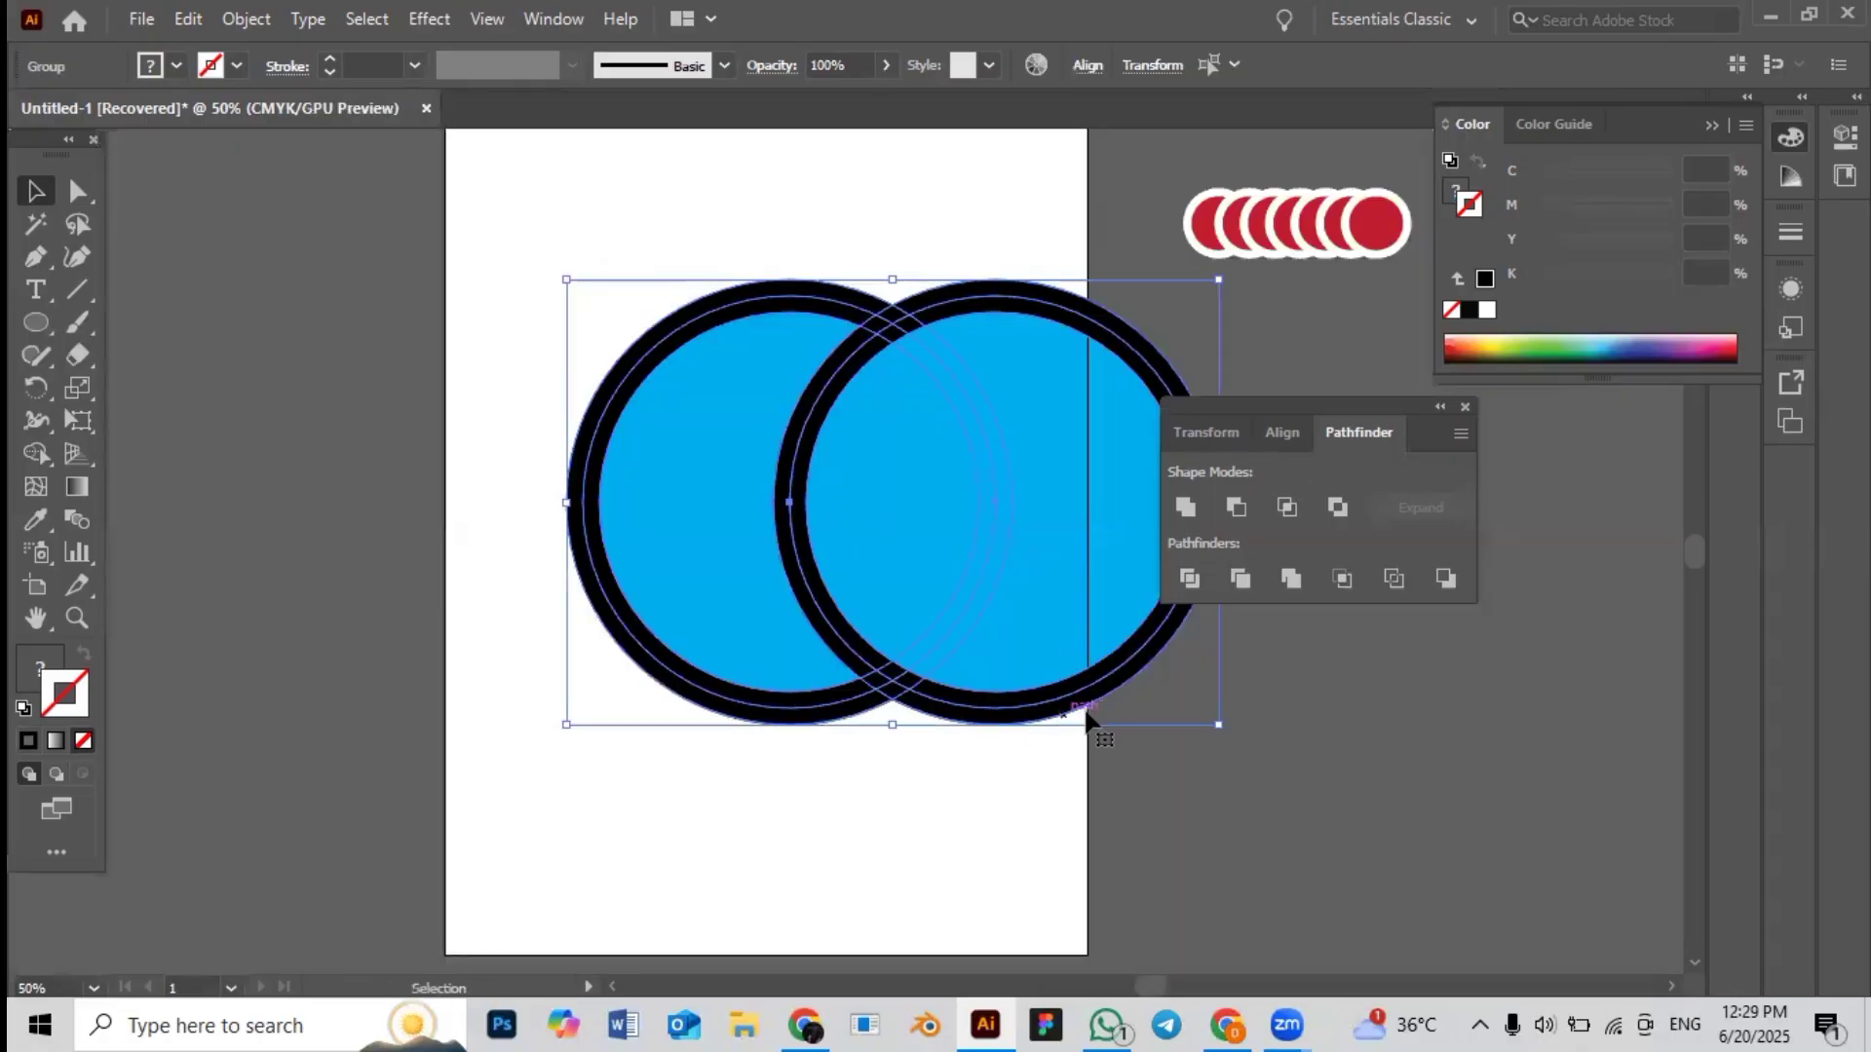
Scale the expanded circles down proportionally to a medium size in the artboard's upper half and select both
{"action": "left_click_drag", "start_coordinate": [1218, 727], "coordinate": [963, 492]}
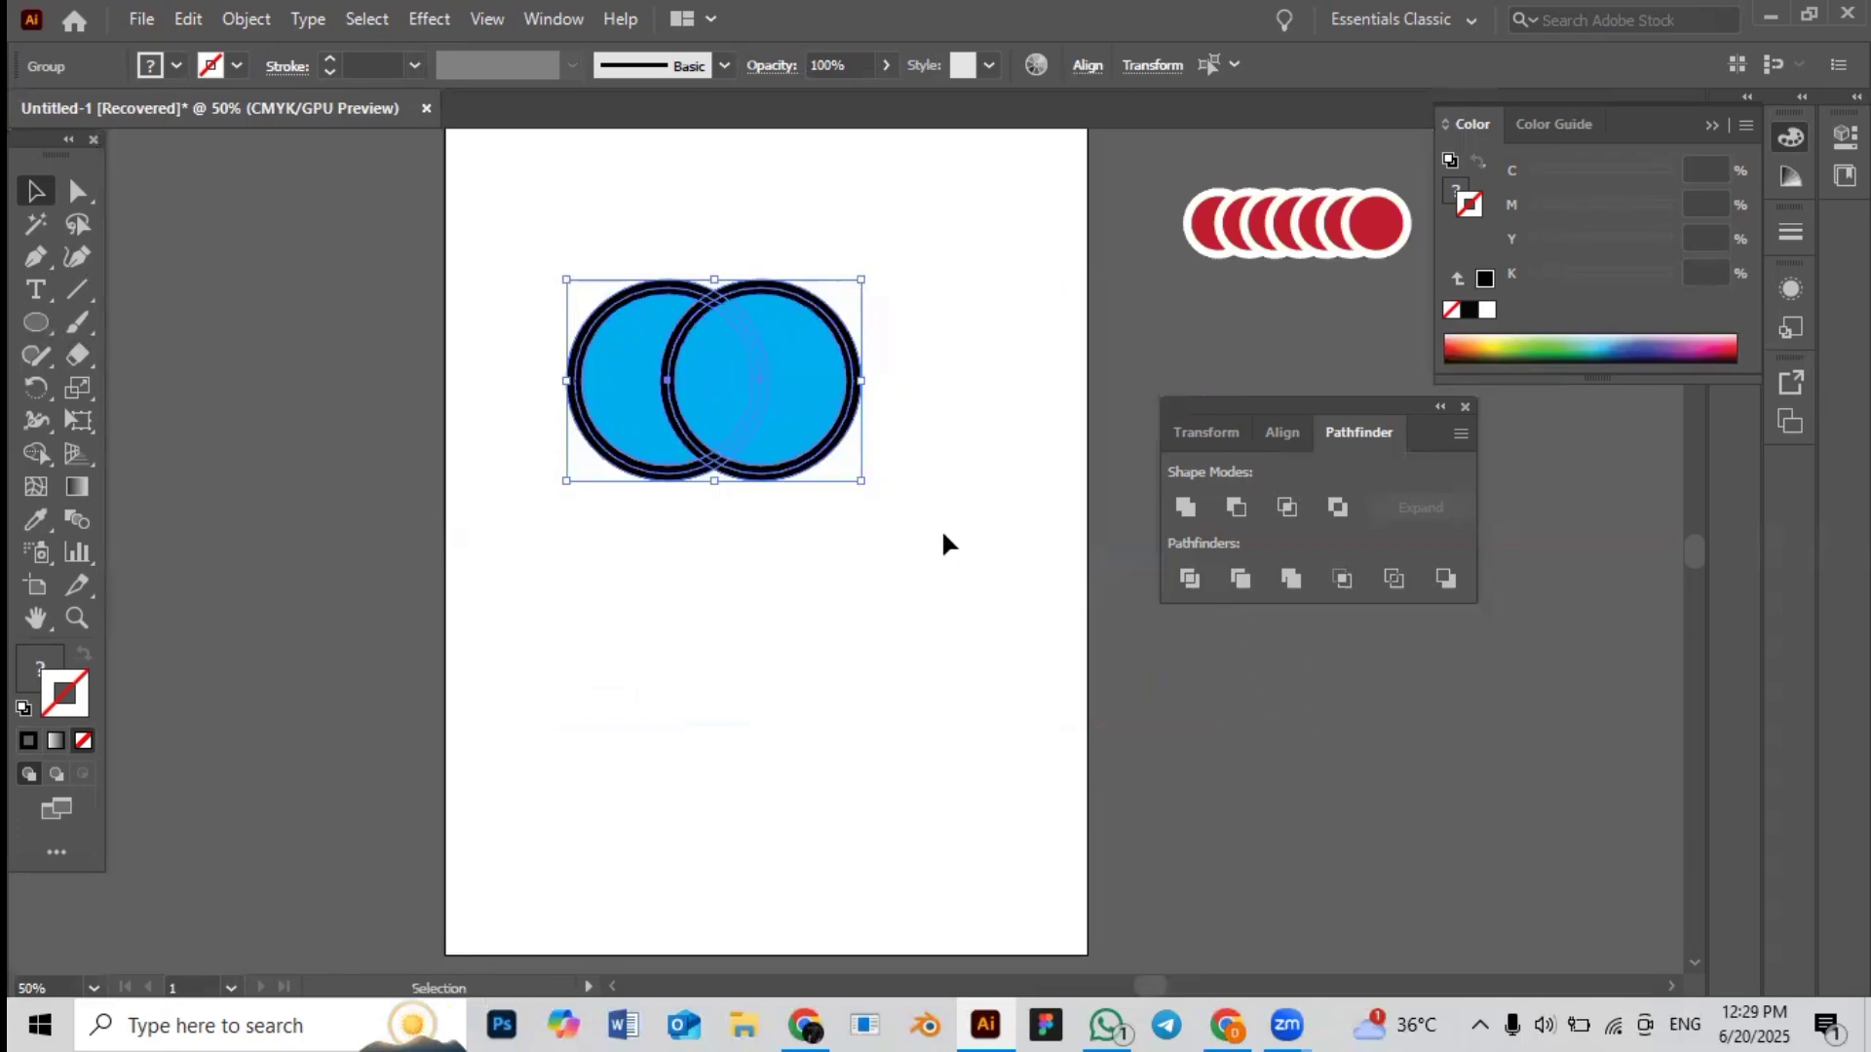
{"action": "left_click", "coordinate": [807, 546]}
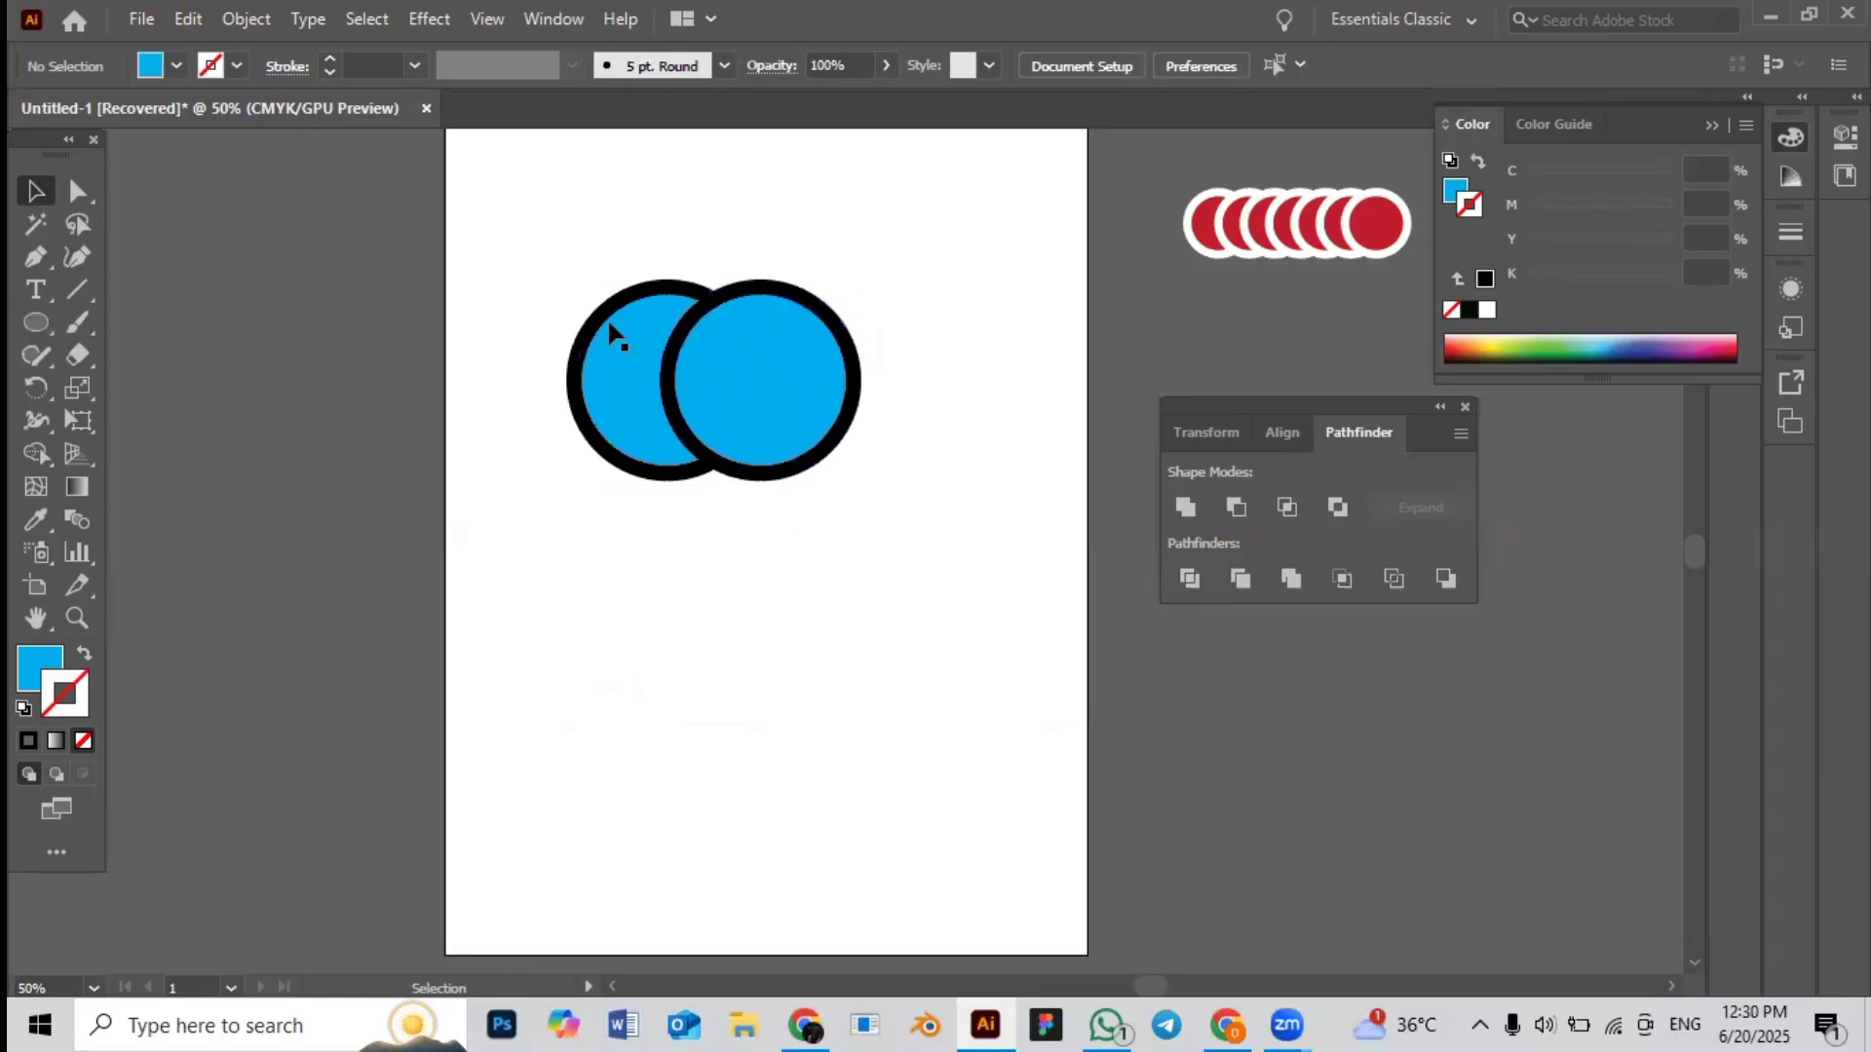
{"action": "left_click", "coordinate": [823, 405]}
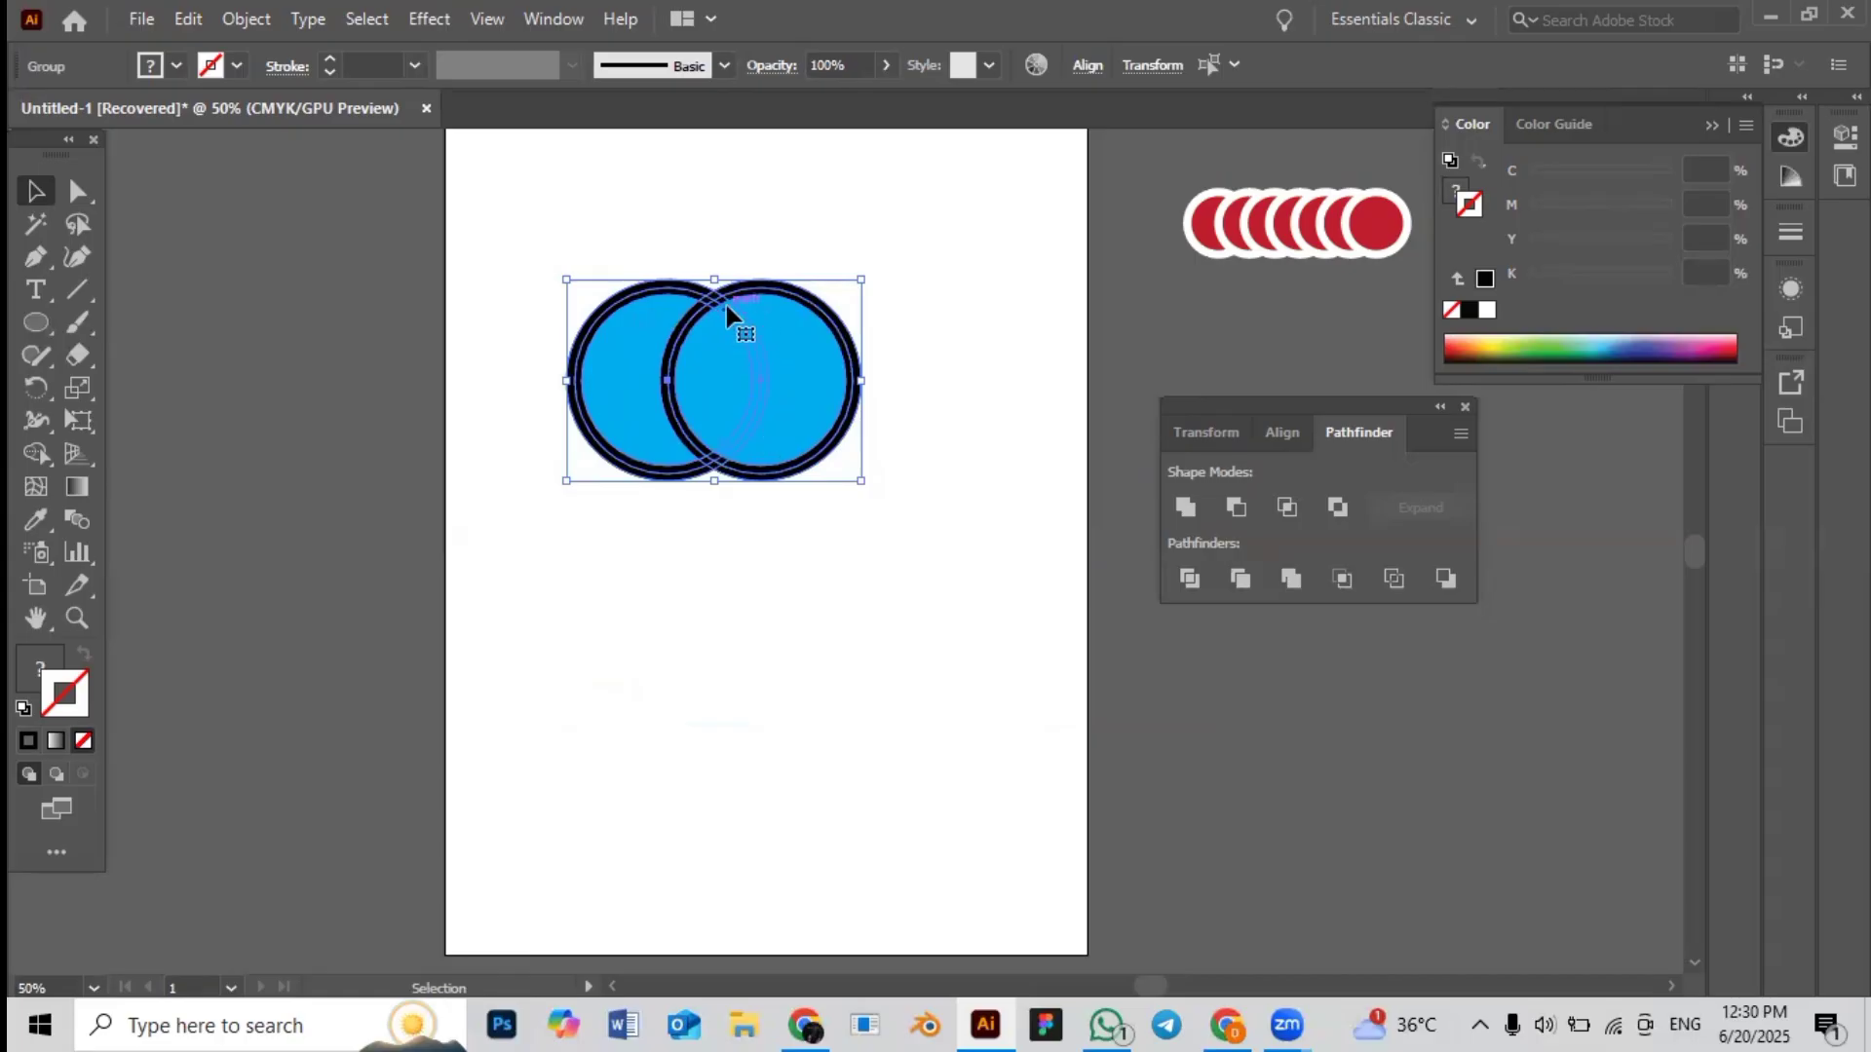
{"action": "left_click", "coordinate": [985, 375]}
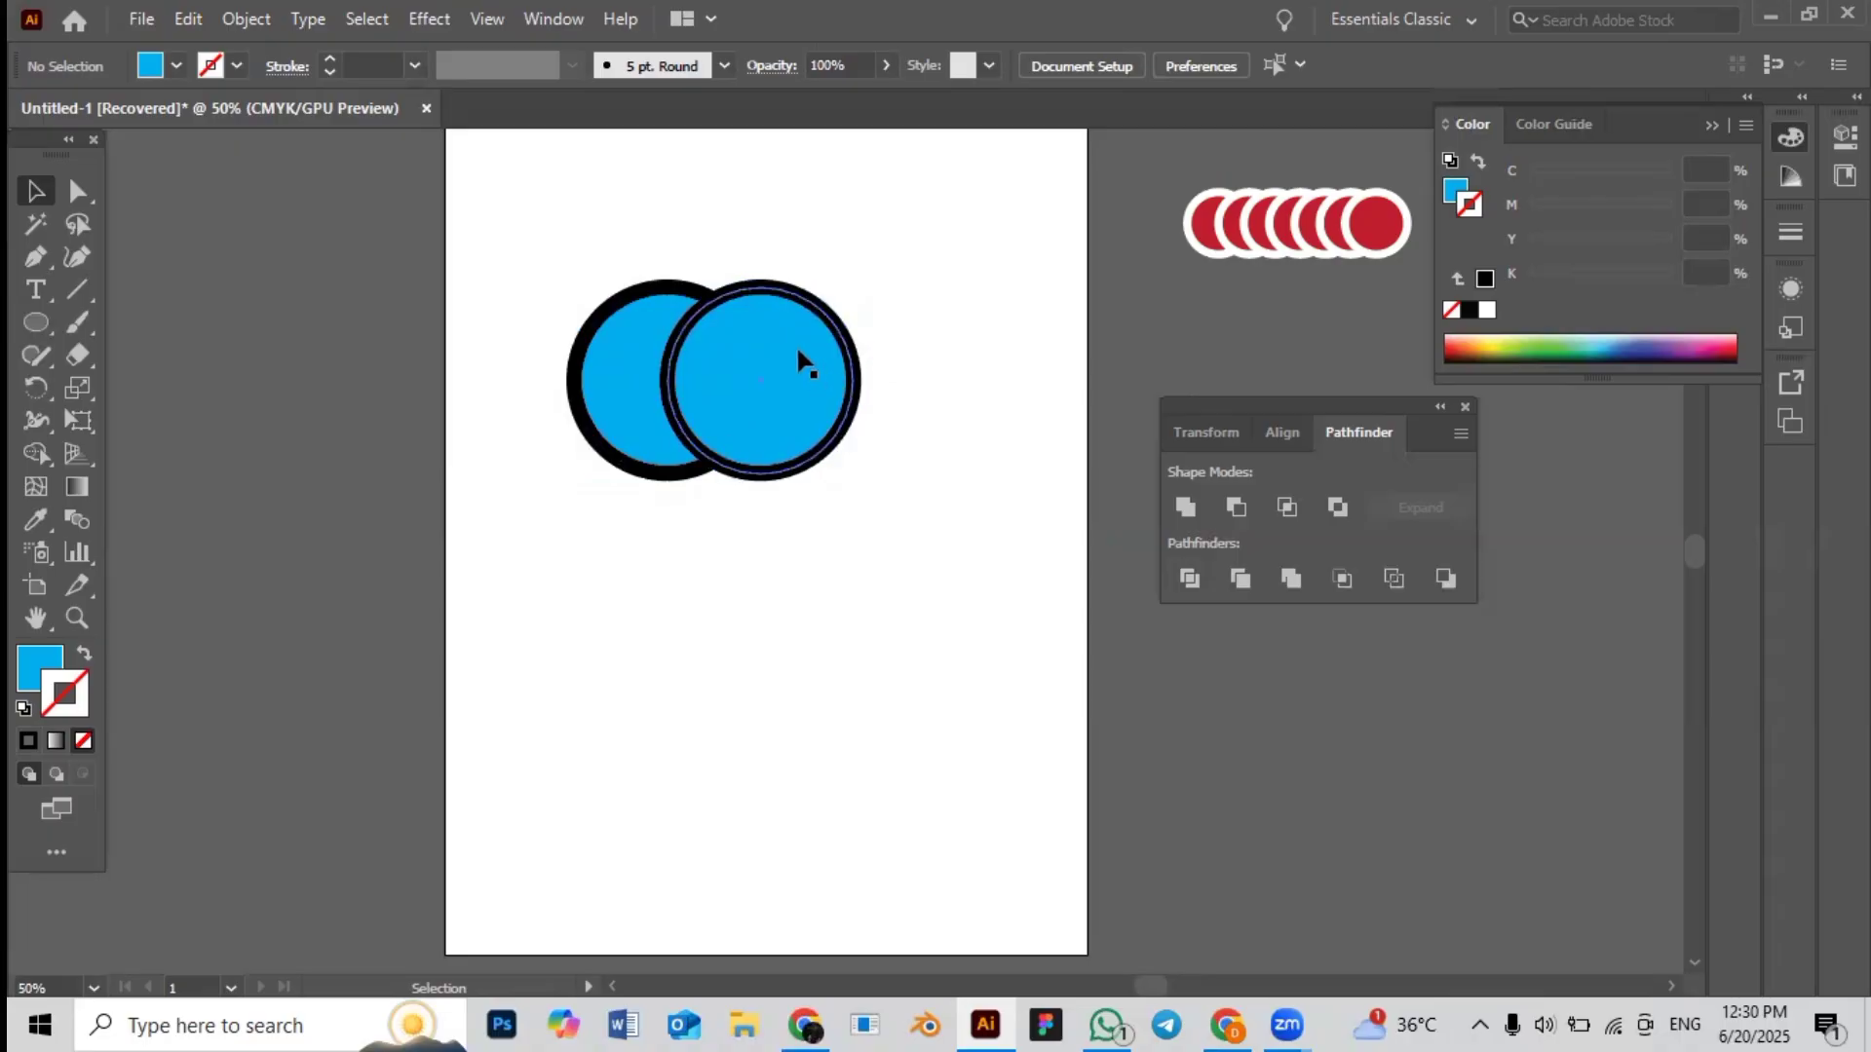
{"action": "left_click_drag", "start_coordinate": [592, 230], "coordinate": [1055, 564]}
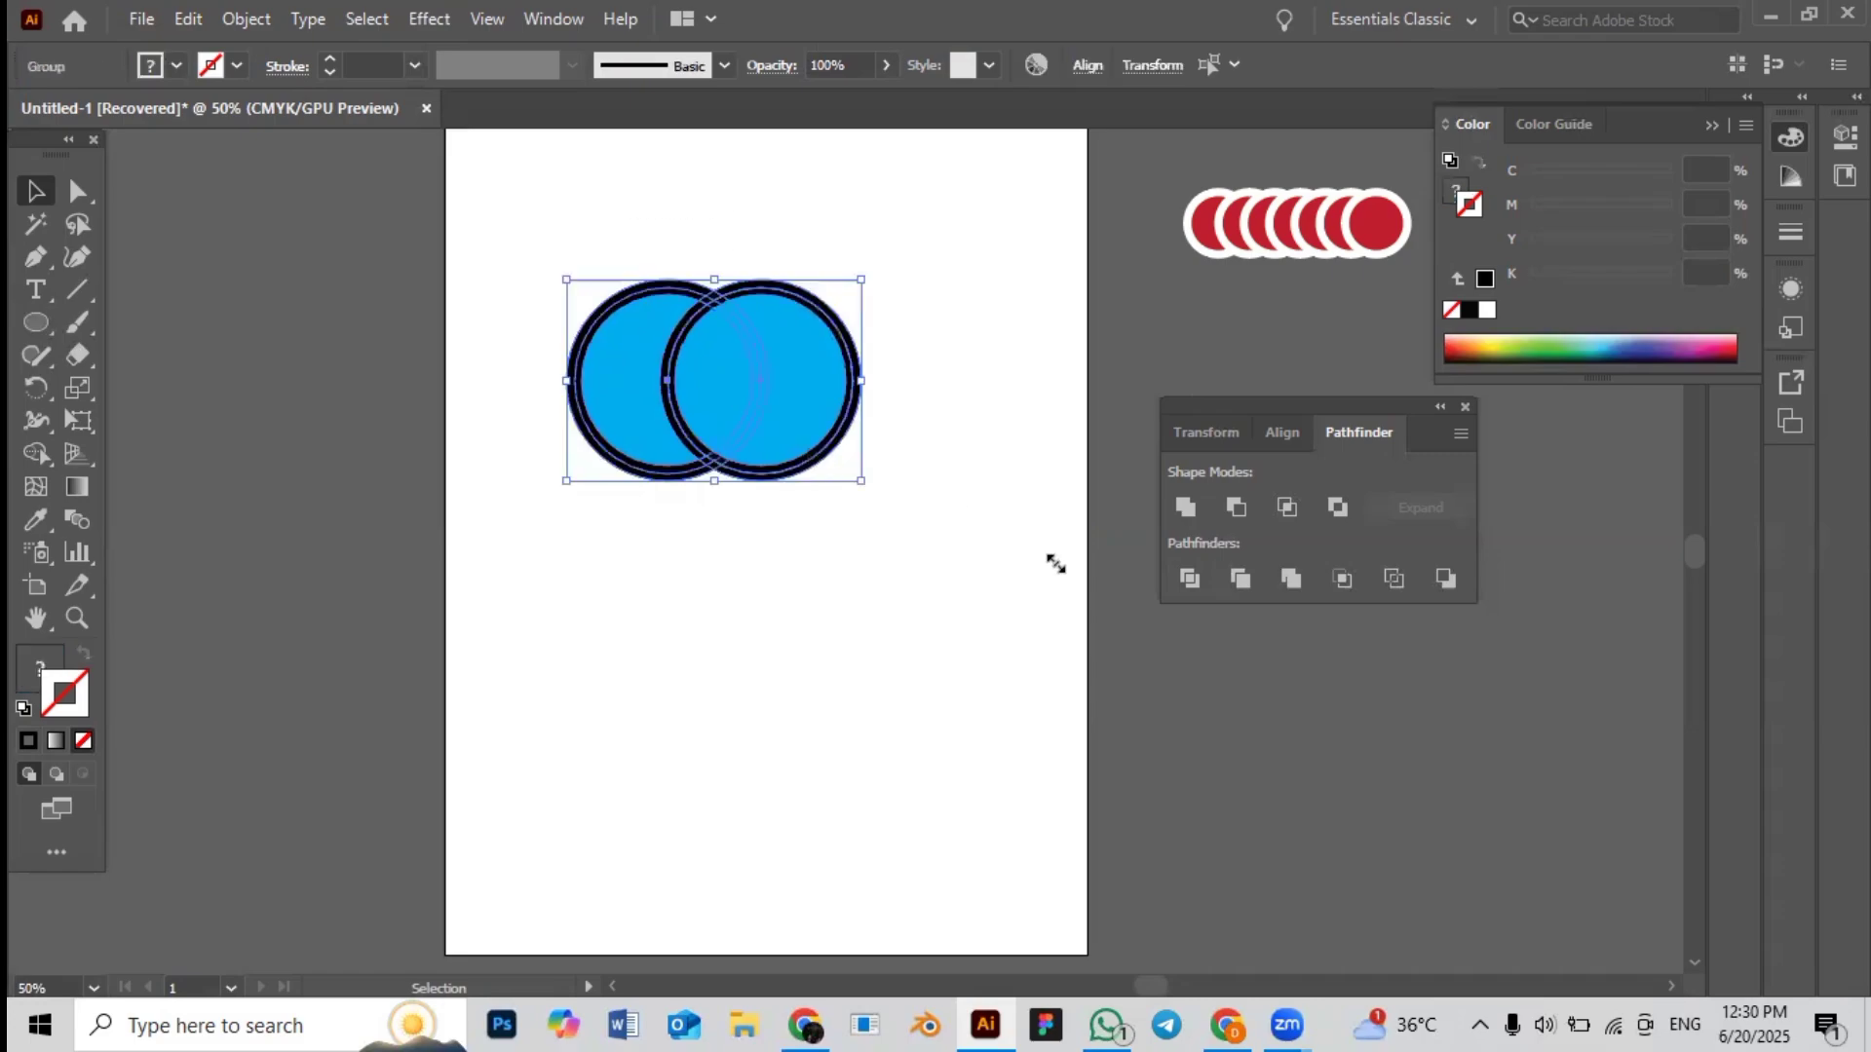
Trim the two overlapping circles and move the trimmed group off the artboard, beyond its lower right edge
{"action": "left_click", "coordinate": [1240, 579]}
{"action": "left_click", "coordinate": [863, 564]}
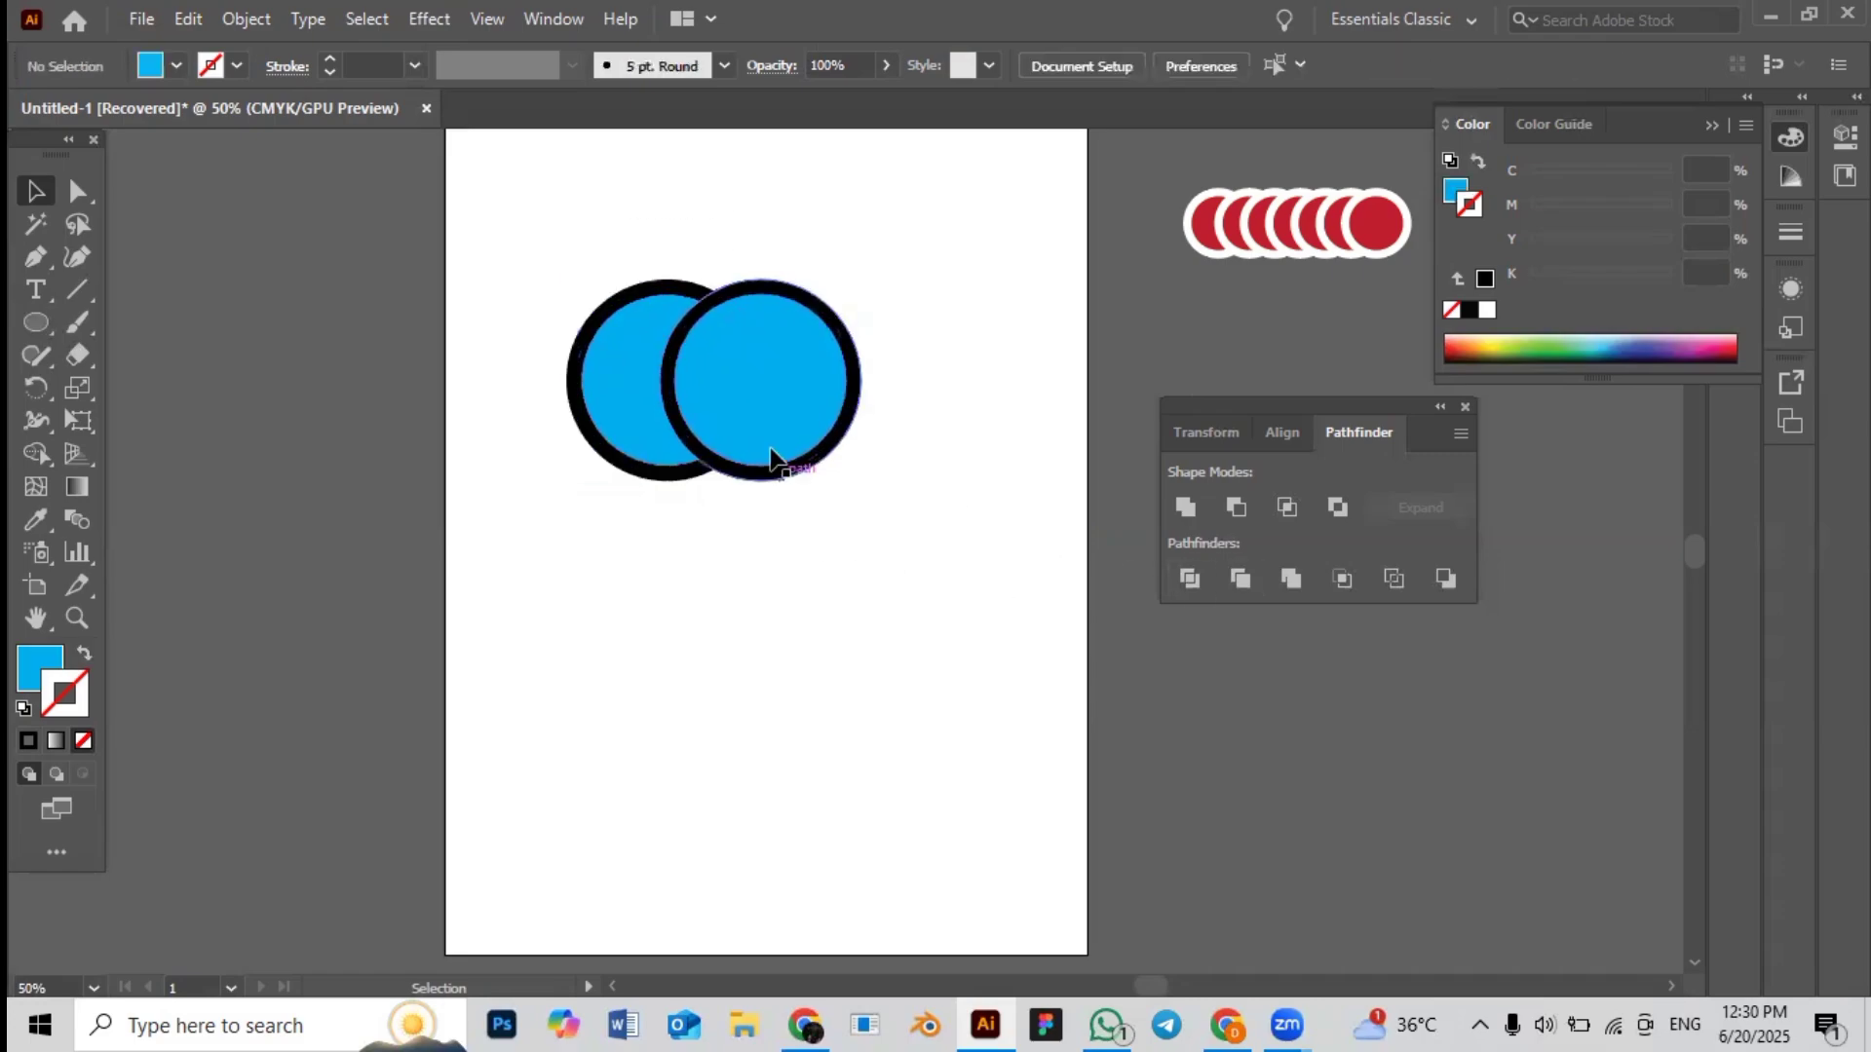
{"action": "left_click_drag", "start_coordinate": [769, 456], "coordinate": [822, 458]}
{"action": "left_click", "coordinate": [816, 524]}
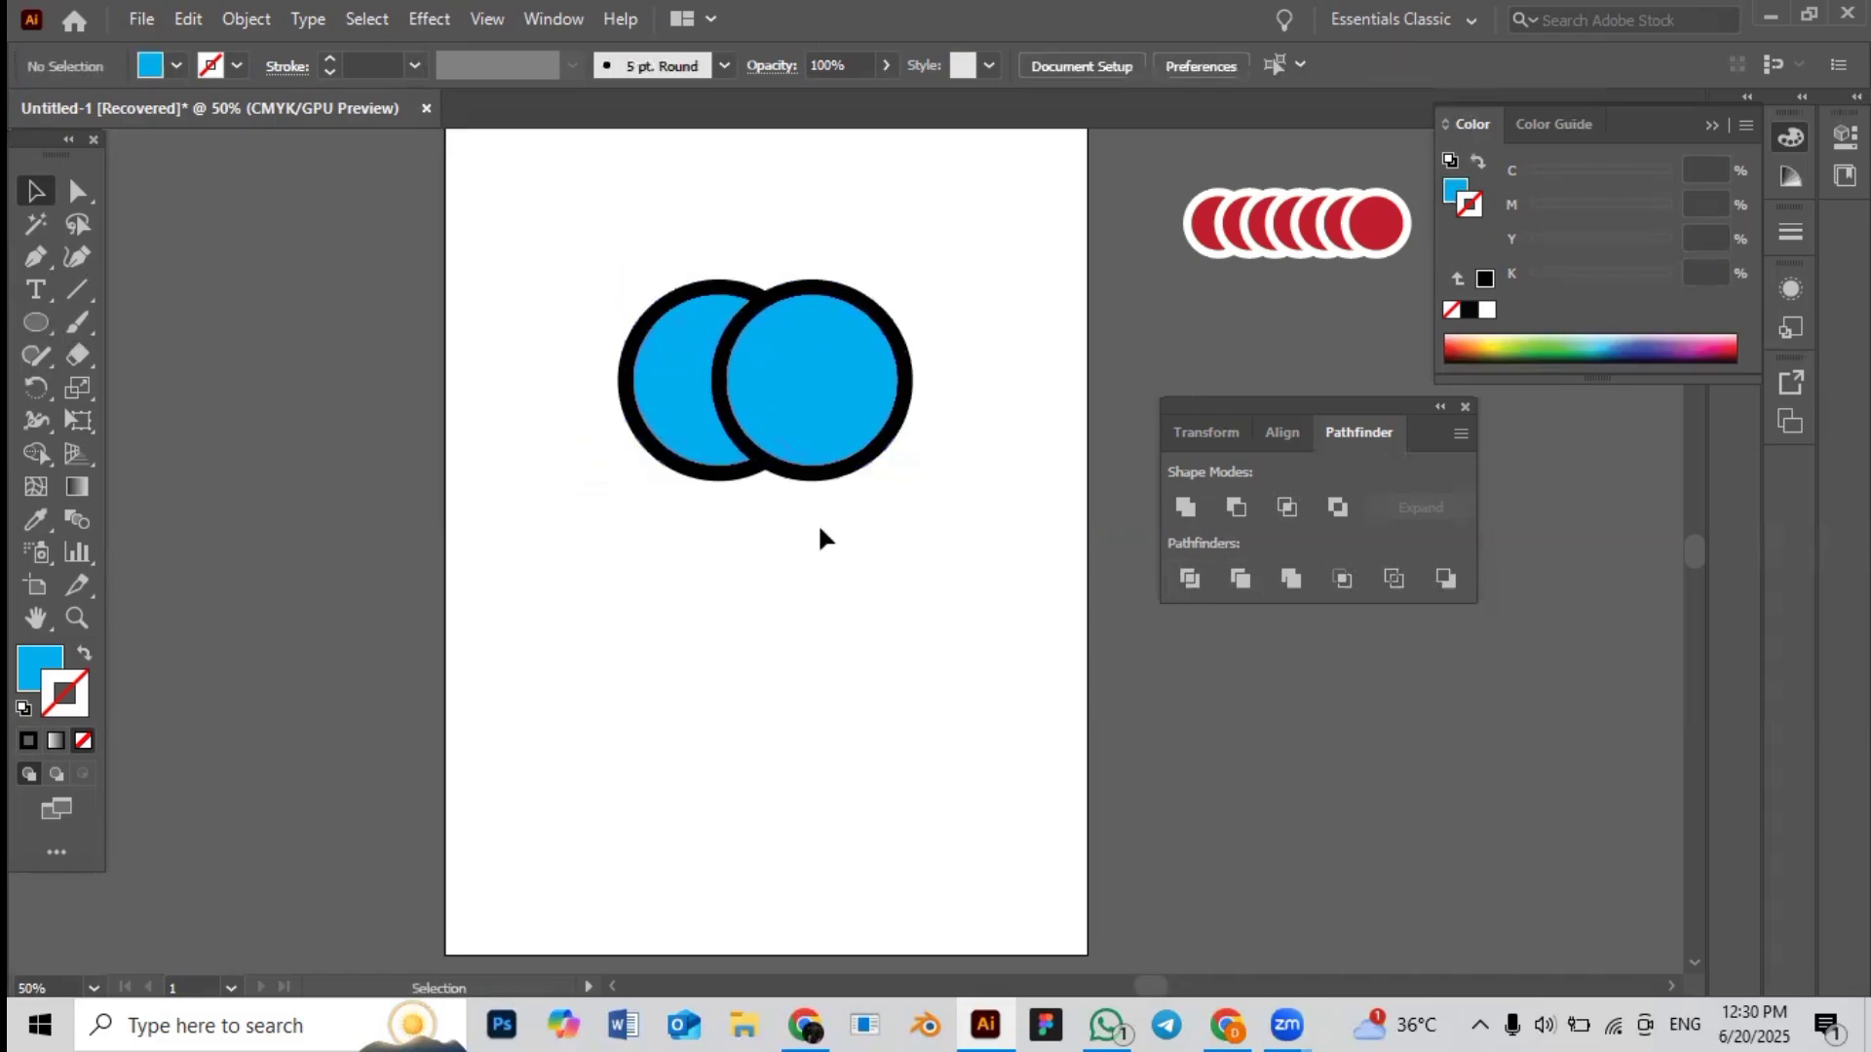
{"action": "left_click", "coordinate": [831, 465]}
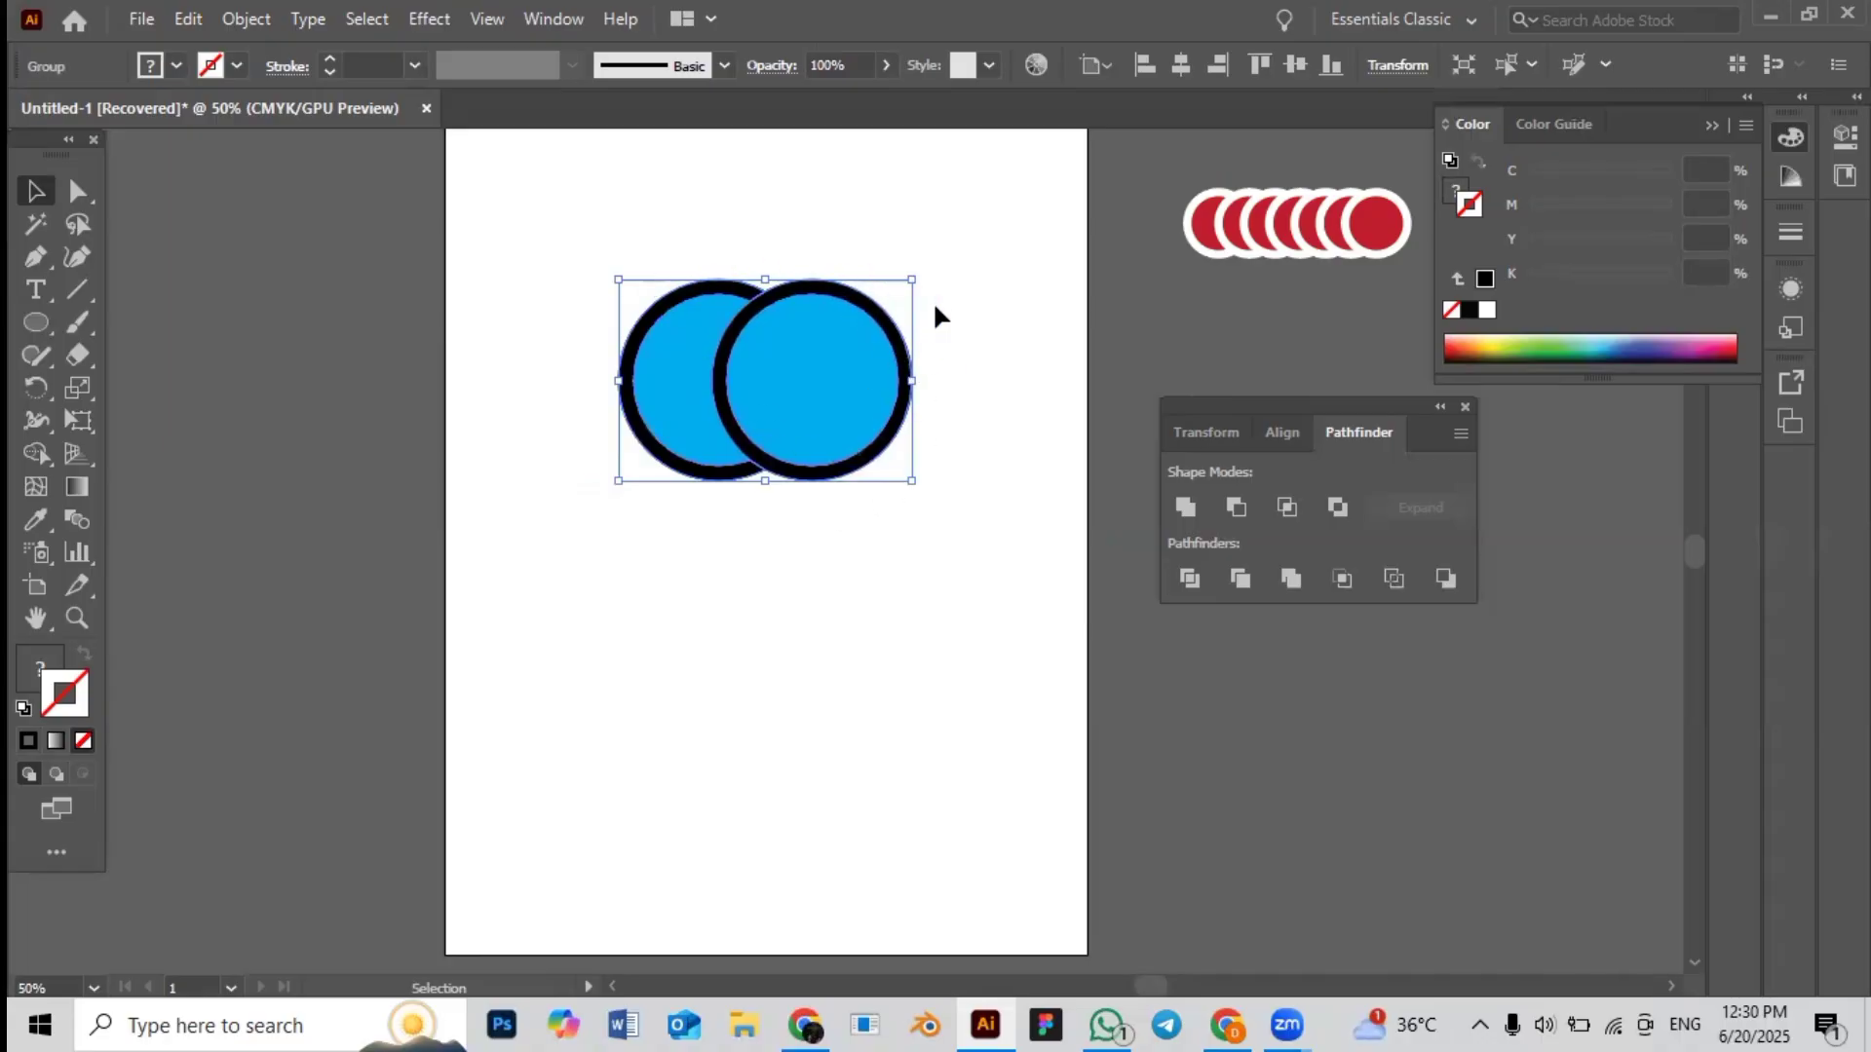
{"action": "left_click_drag", "start_coordinate": [797, 375], "coordinate": [1499, 786]}
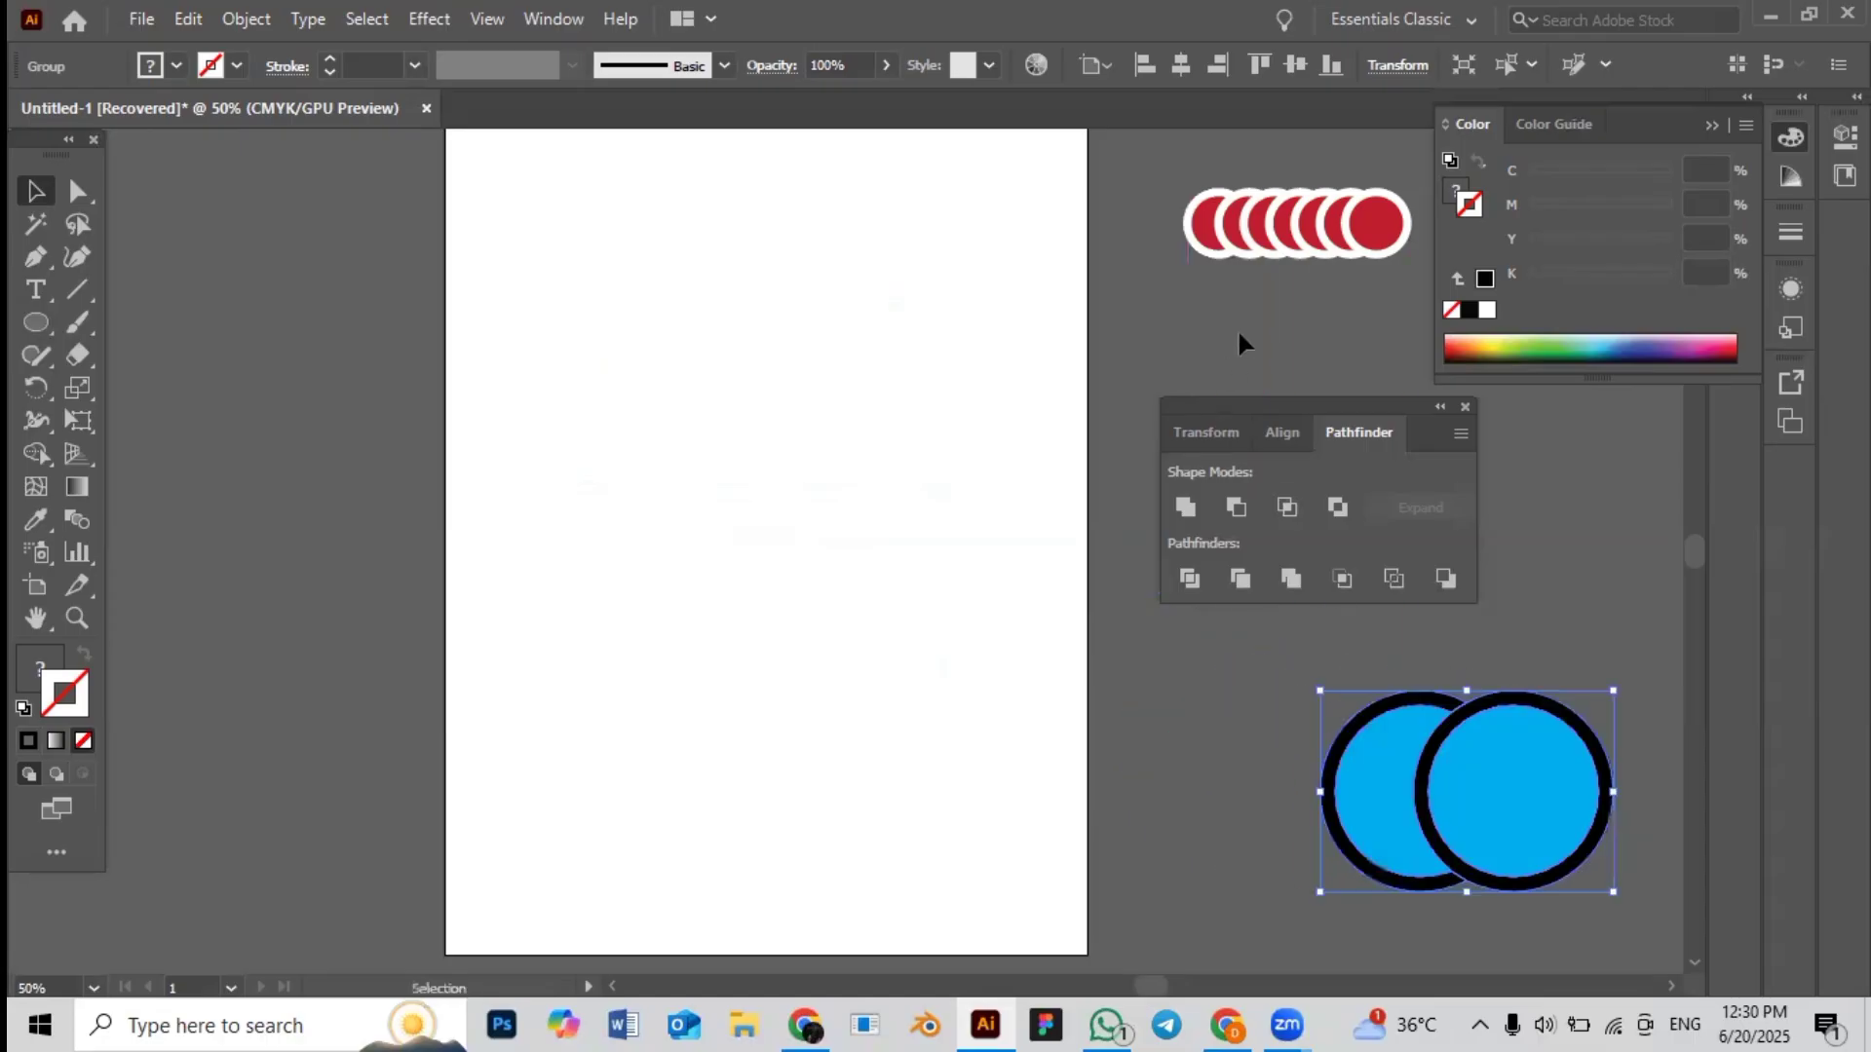
Move the row of overlapping red circles with white strokes onto the artboard's upper half
{"action": "left_click", "coordinate": [1300, 224]}
{"action": "left_click_drag", "start_coordinate": [1175, 230], "coordinate": [1404, 288]}
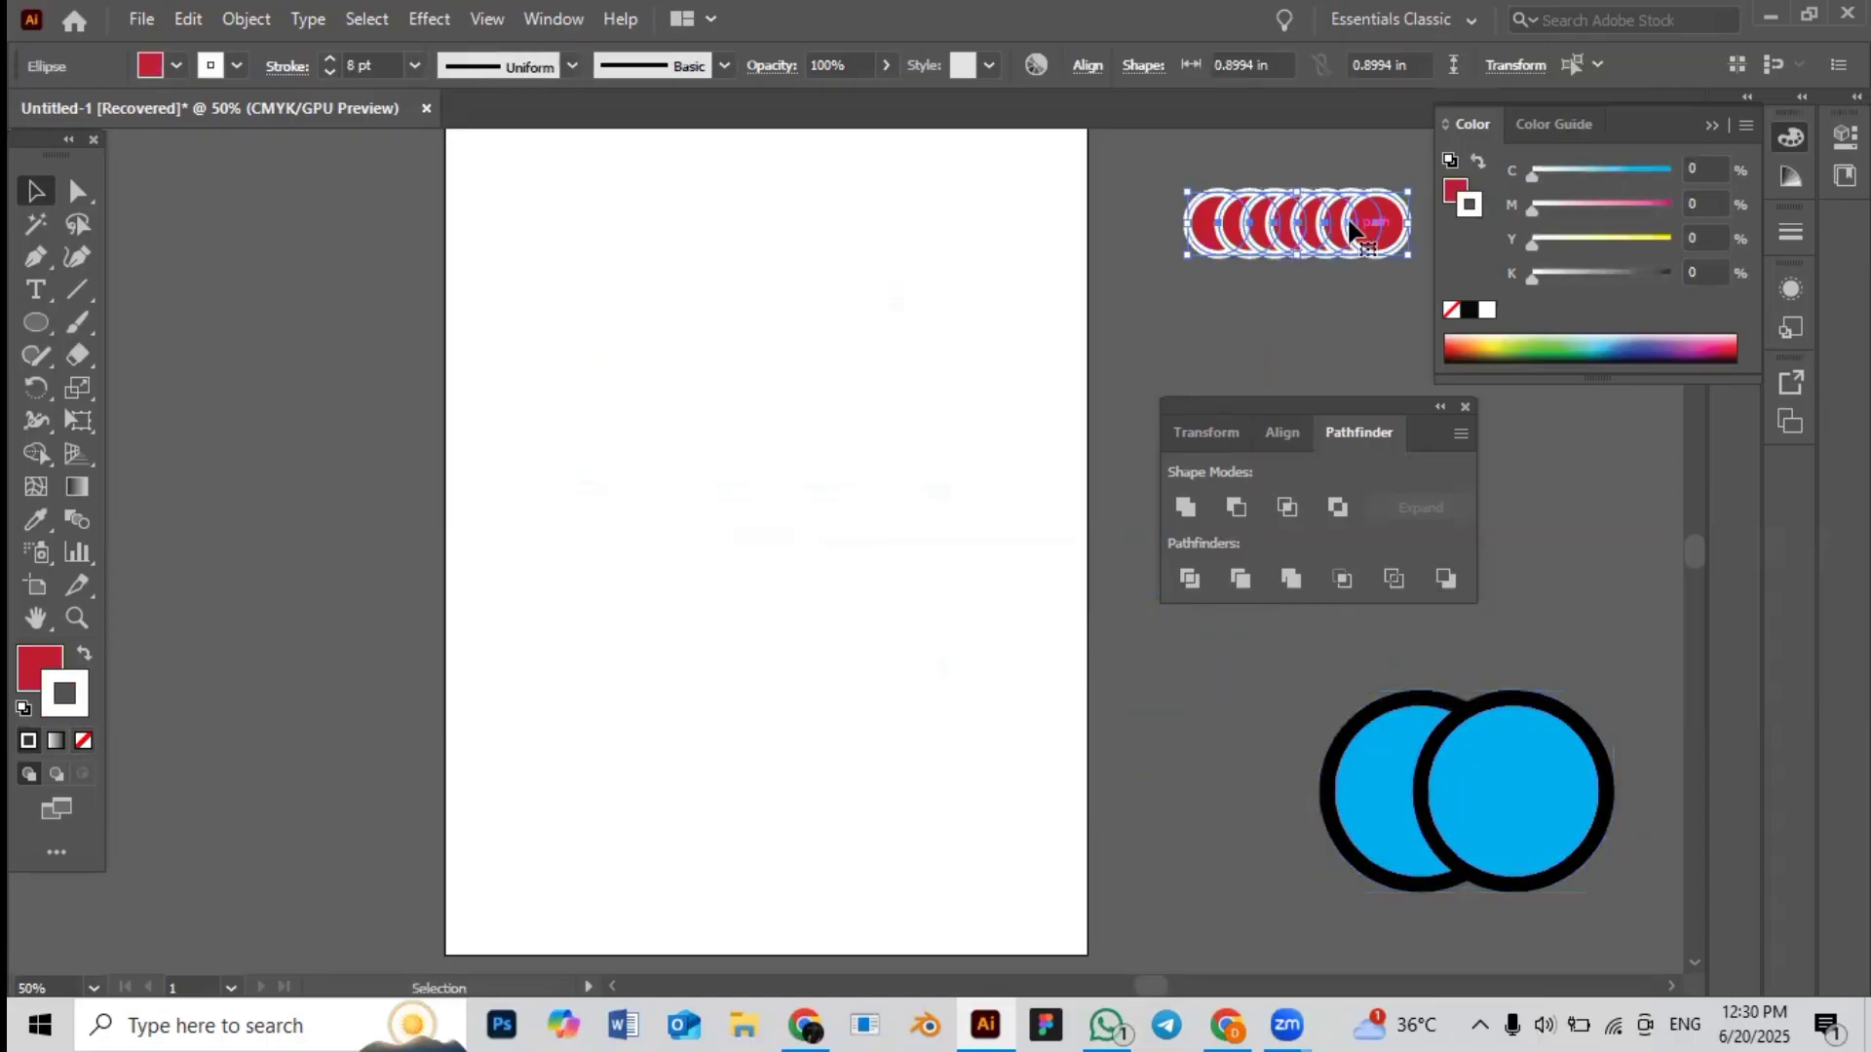
{"action": "left_click_drag", "start_coordinate": [1335, 220], "coordinate": [911, 349]}
{"action": "left_click", "coordinate": [846, 310]}
{"action": "left_click_drag", "start_coordinate": [742, 283], "coordinate": [897, 435]}
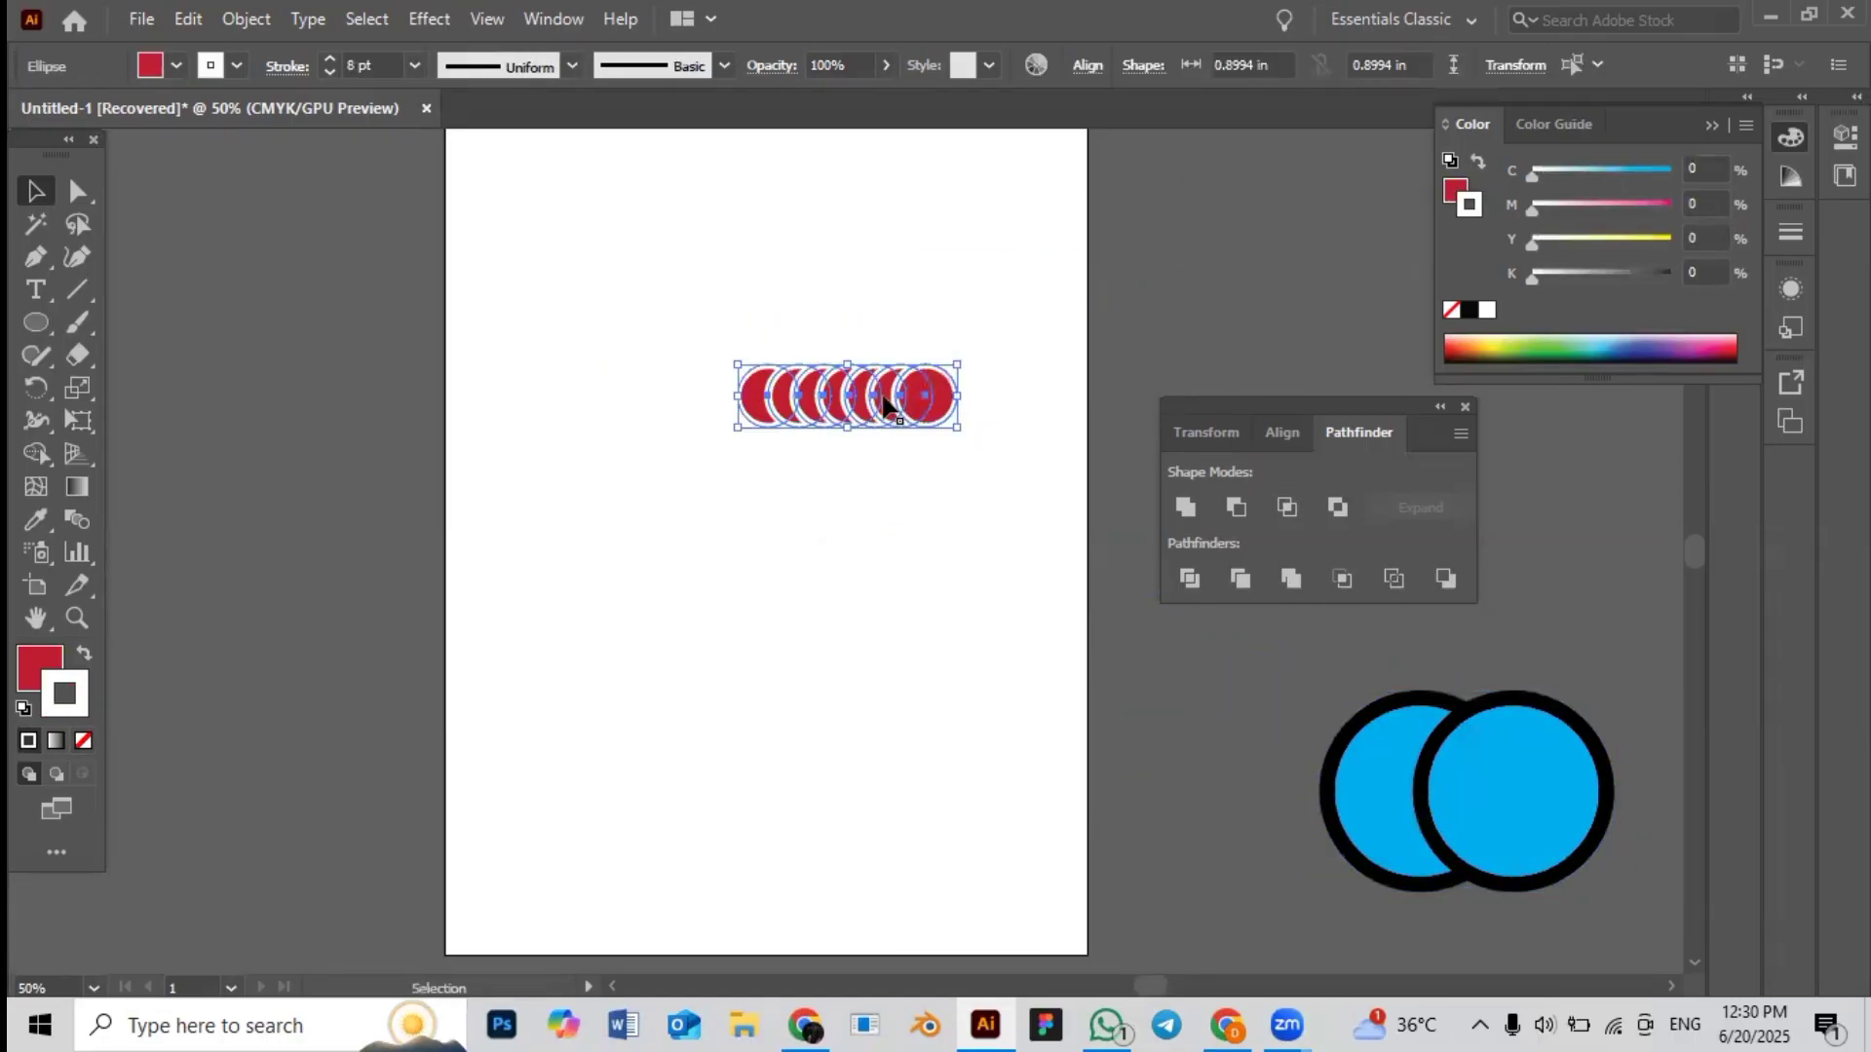
{"action": "left_click", "coordinate": [941, 448]}
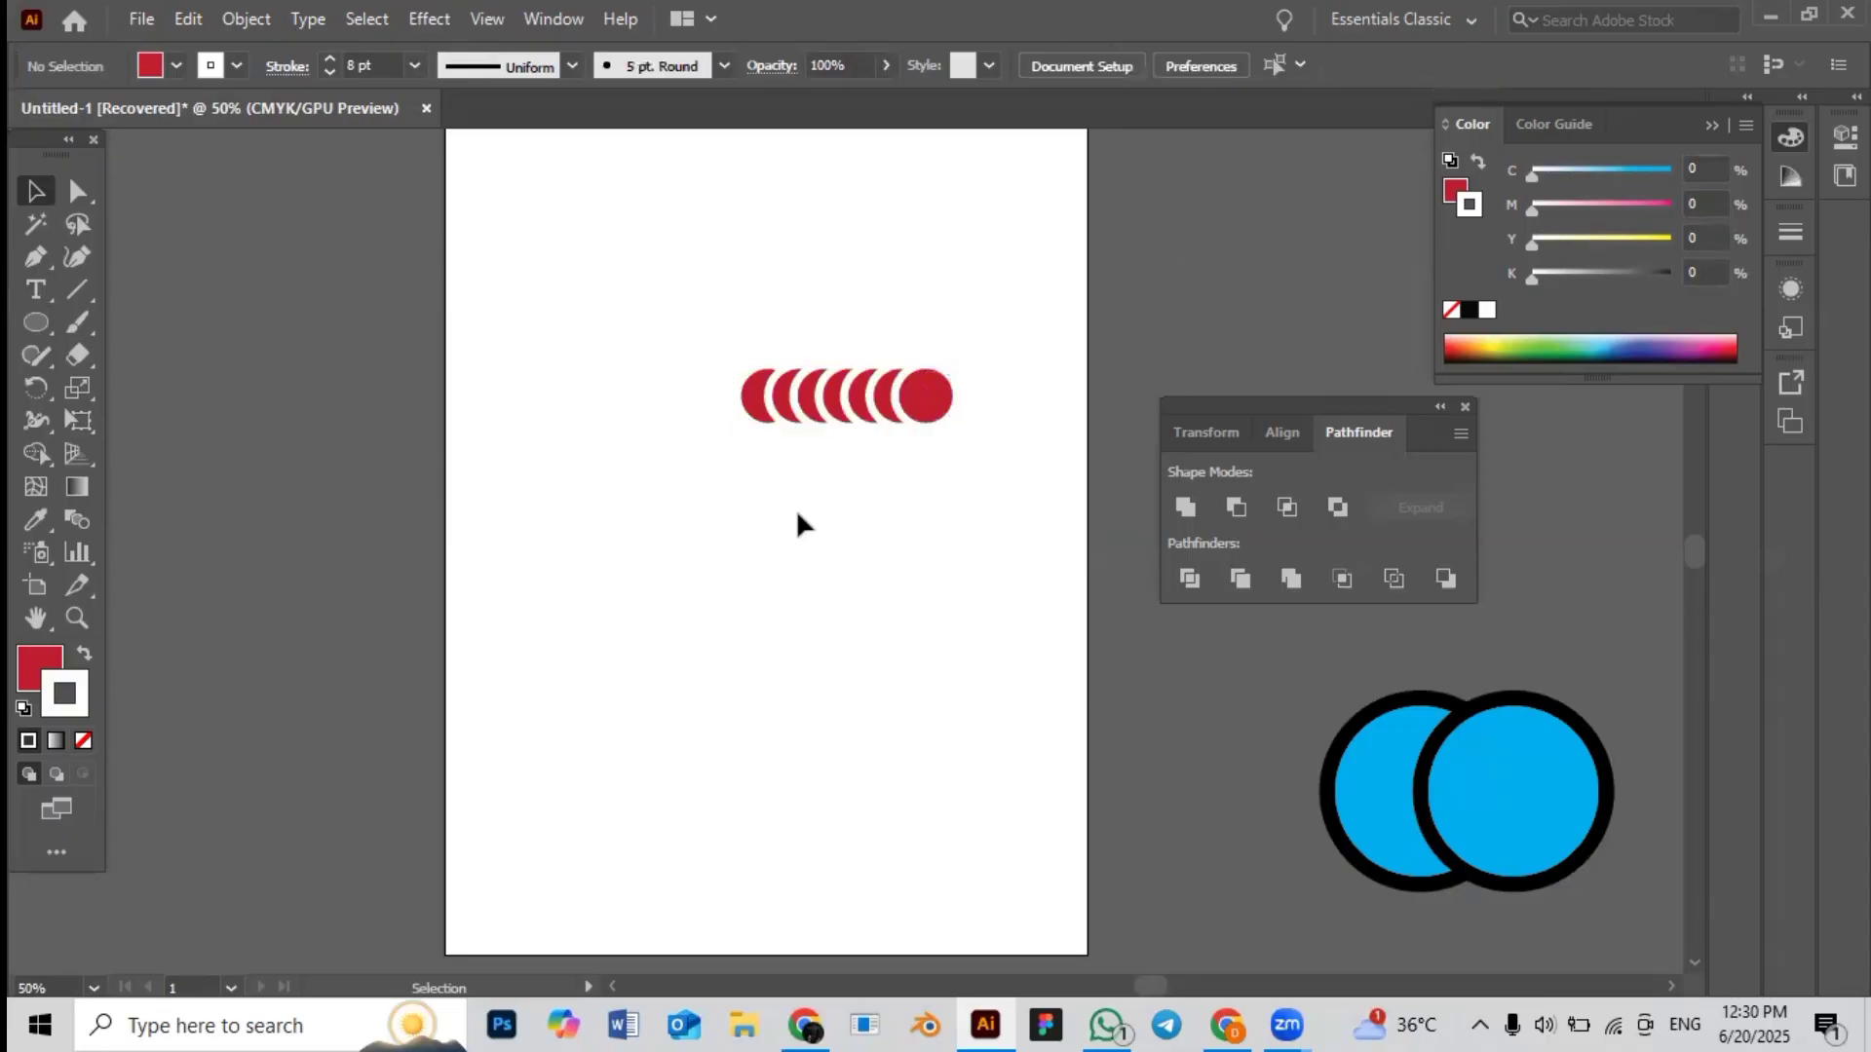
{"action": "left_click_drag", "start_coordinate": [766, 347], "coordinate": [945, 448]}
{"action": "mouse_move", "coordinate": [855, 390]}
{"action": "left_mouse_down"}
{"action": "mouse_move", "coordinate": [1216, 235]}
{"action": "mouse_move", "coordinate": [854, 409]}
{"action": "left_mouse_up"}
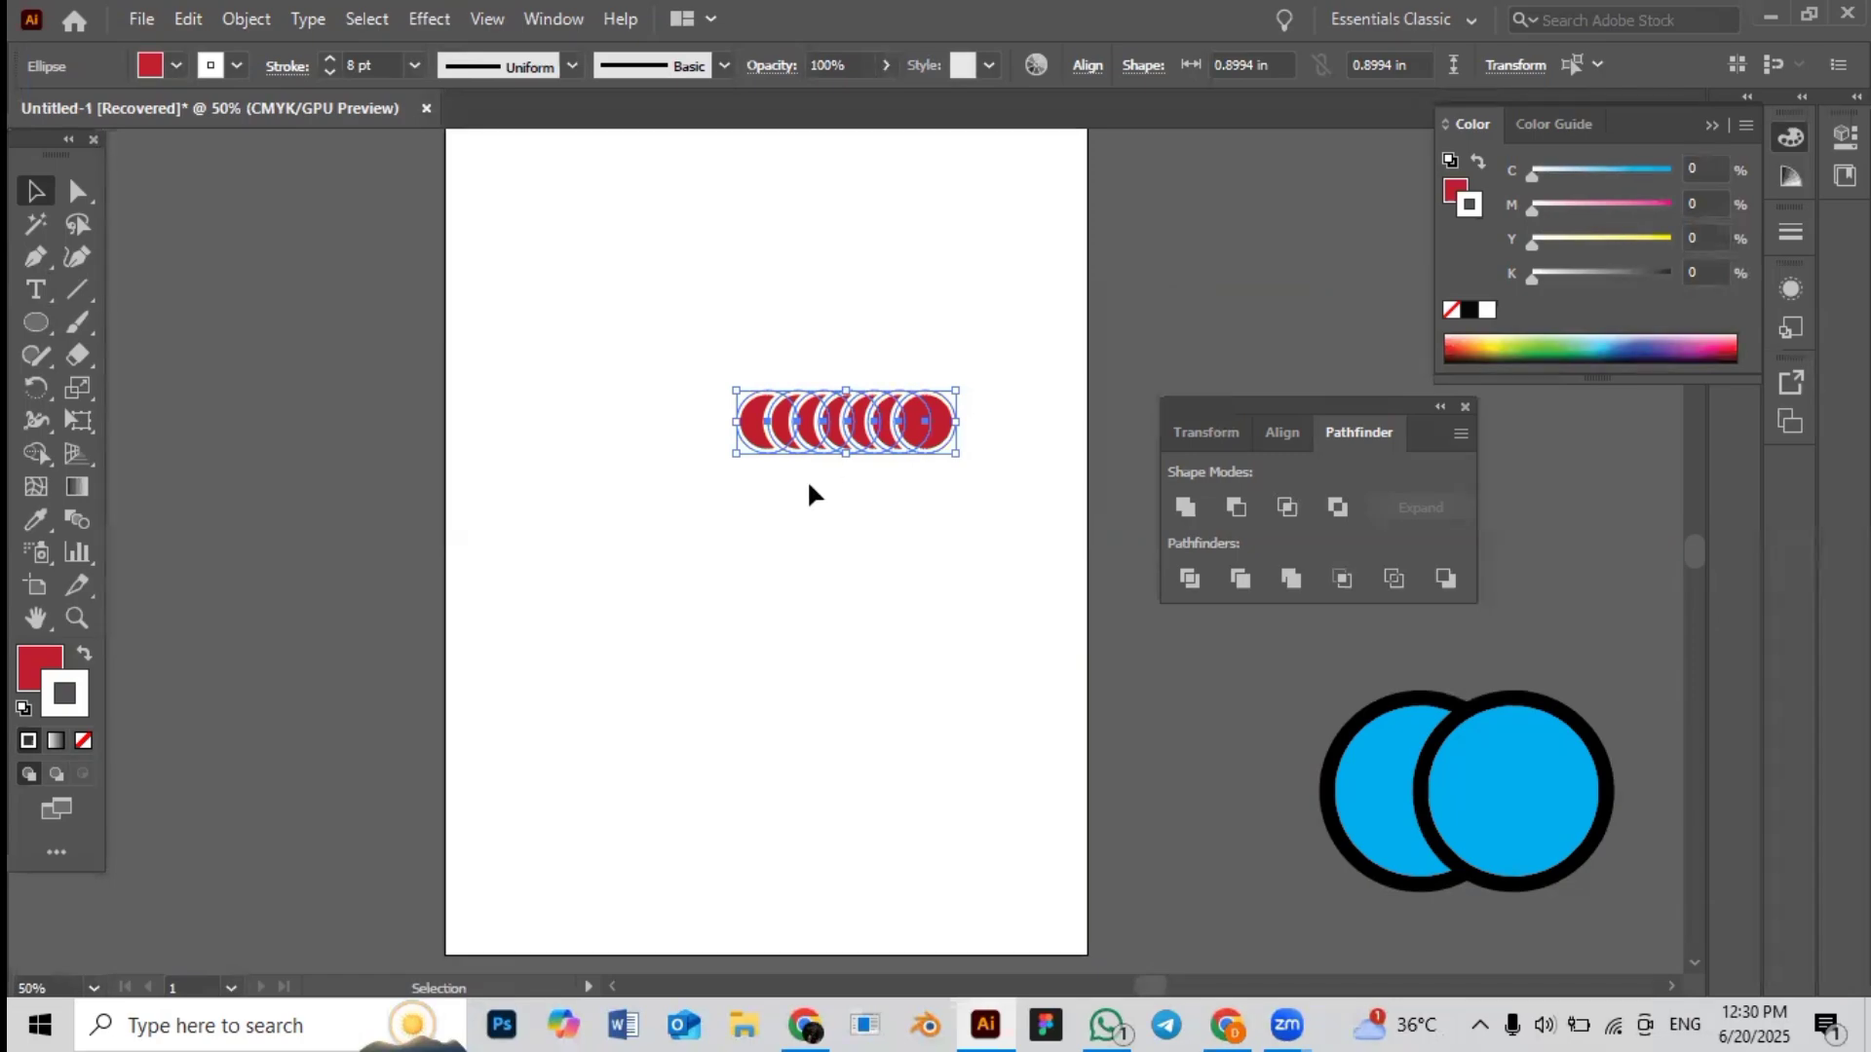
{"action": "left_click_drag", "start_coordinate": [846, 455], "coordinate": [824, 453]}
{"action": "left_click", "coordinate": [653, 325]}
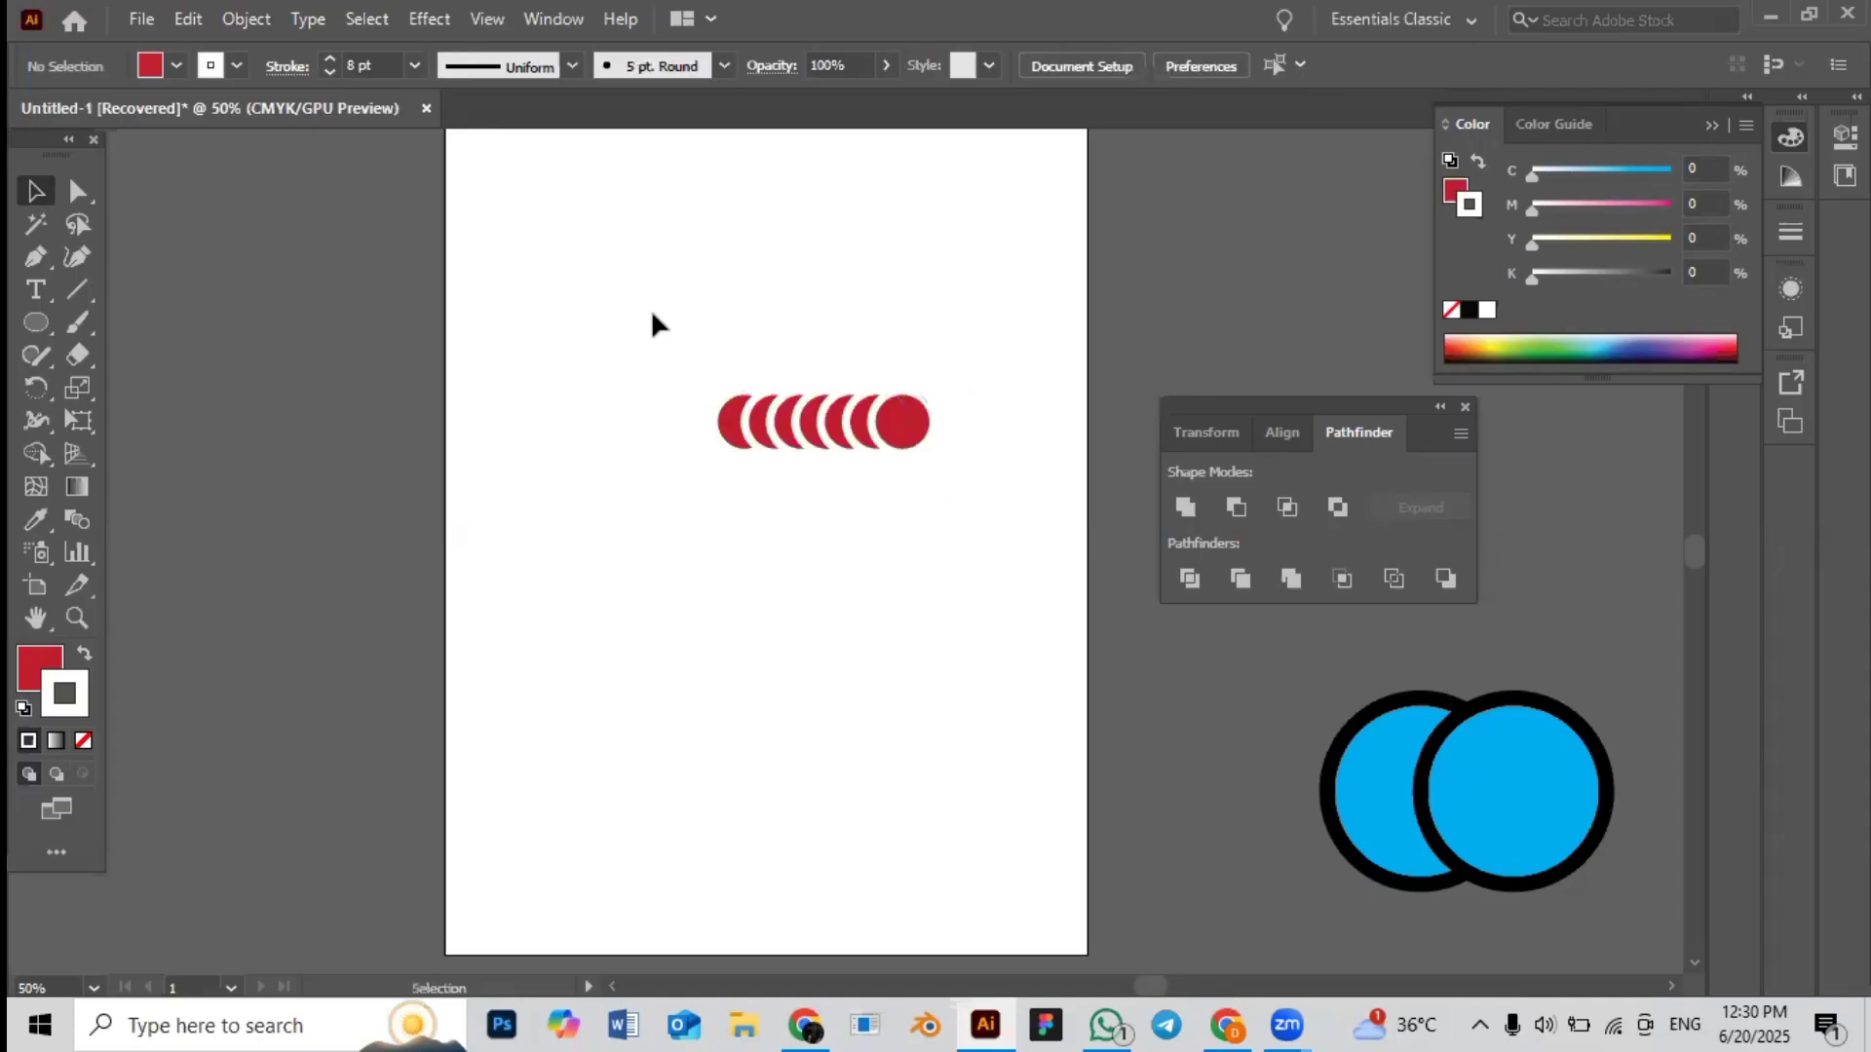
Expand all the red circles with Stroke enabled, turning their white strokes into shapes
{"action": "left_click_drag", "start_coordinate": [652, 312], "coordinate": [982, 545]}
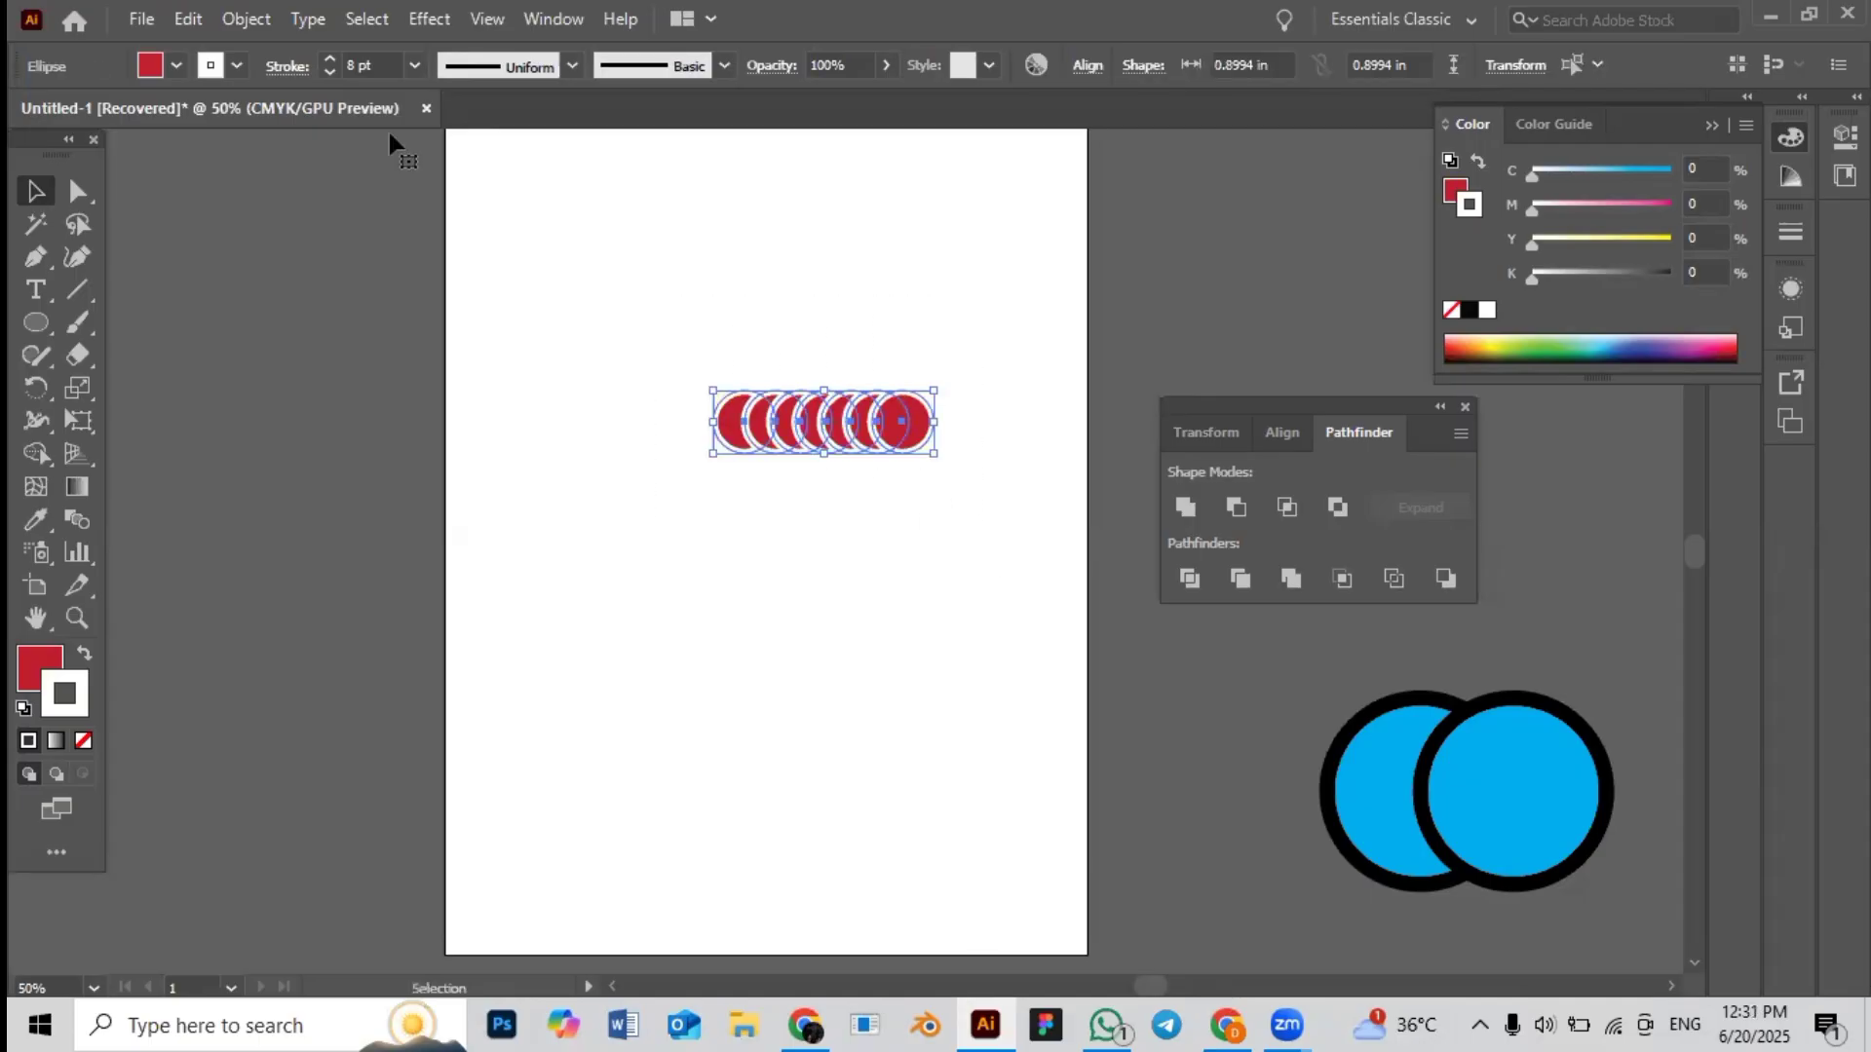
{"action": "left_click", "coordinate": [252, 18]}
{"action": "left_click", "coordinate": [372, 341]}
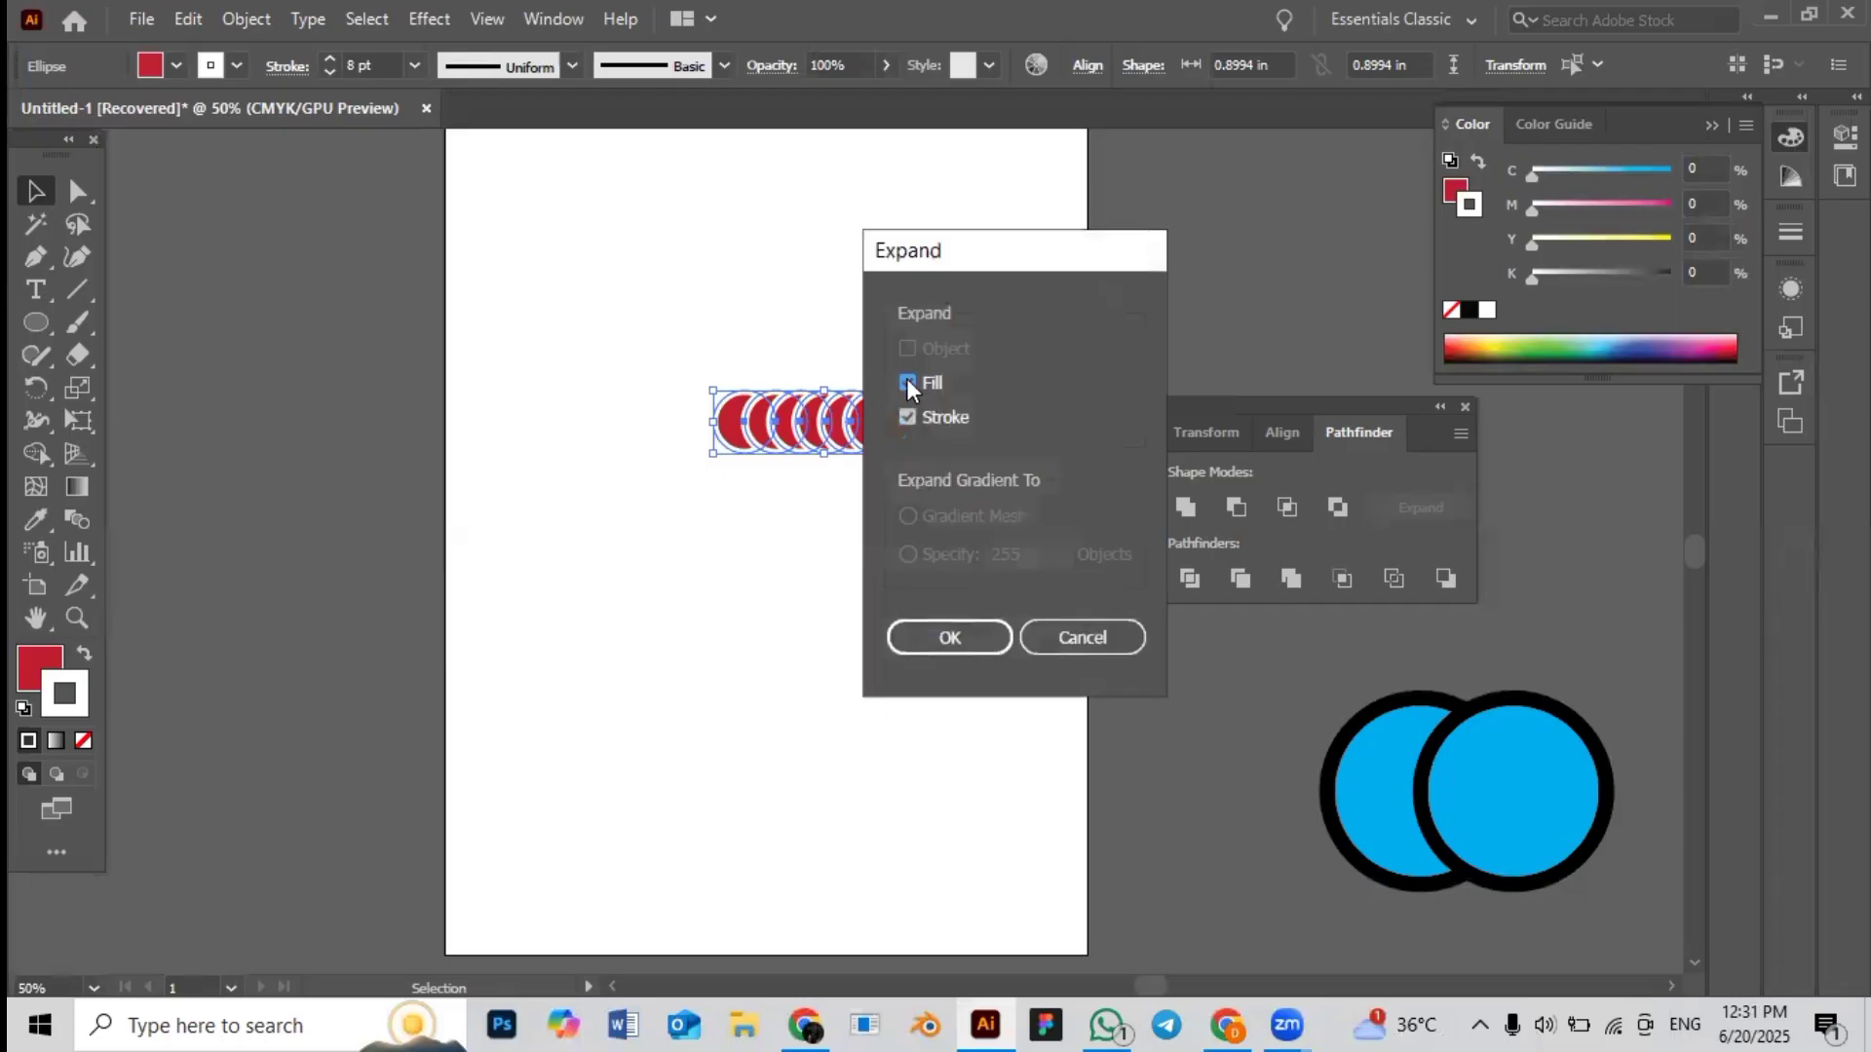
{"action": "left_click", "coordinate": [935, 639]}
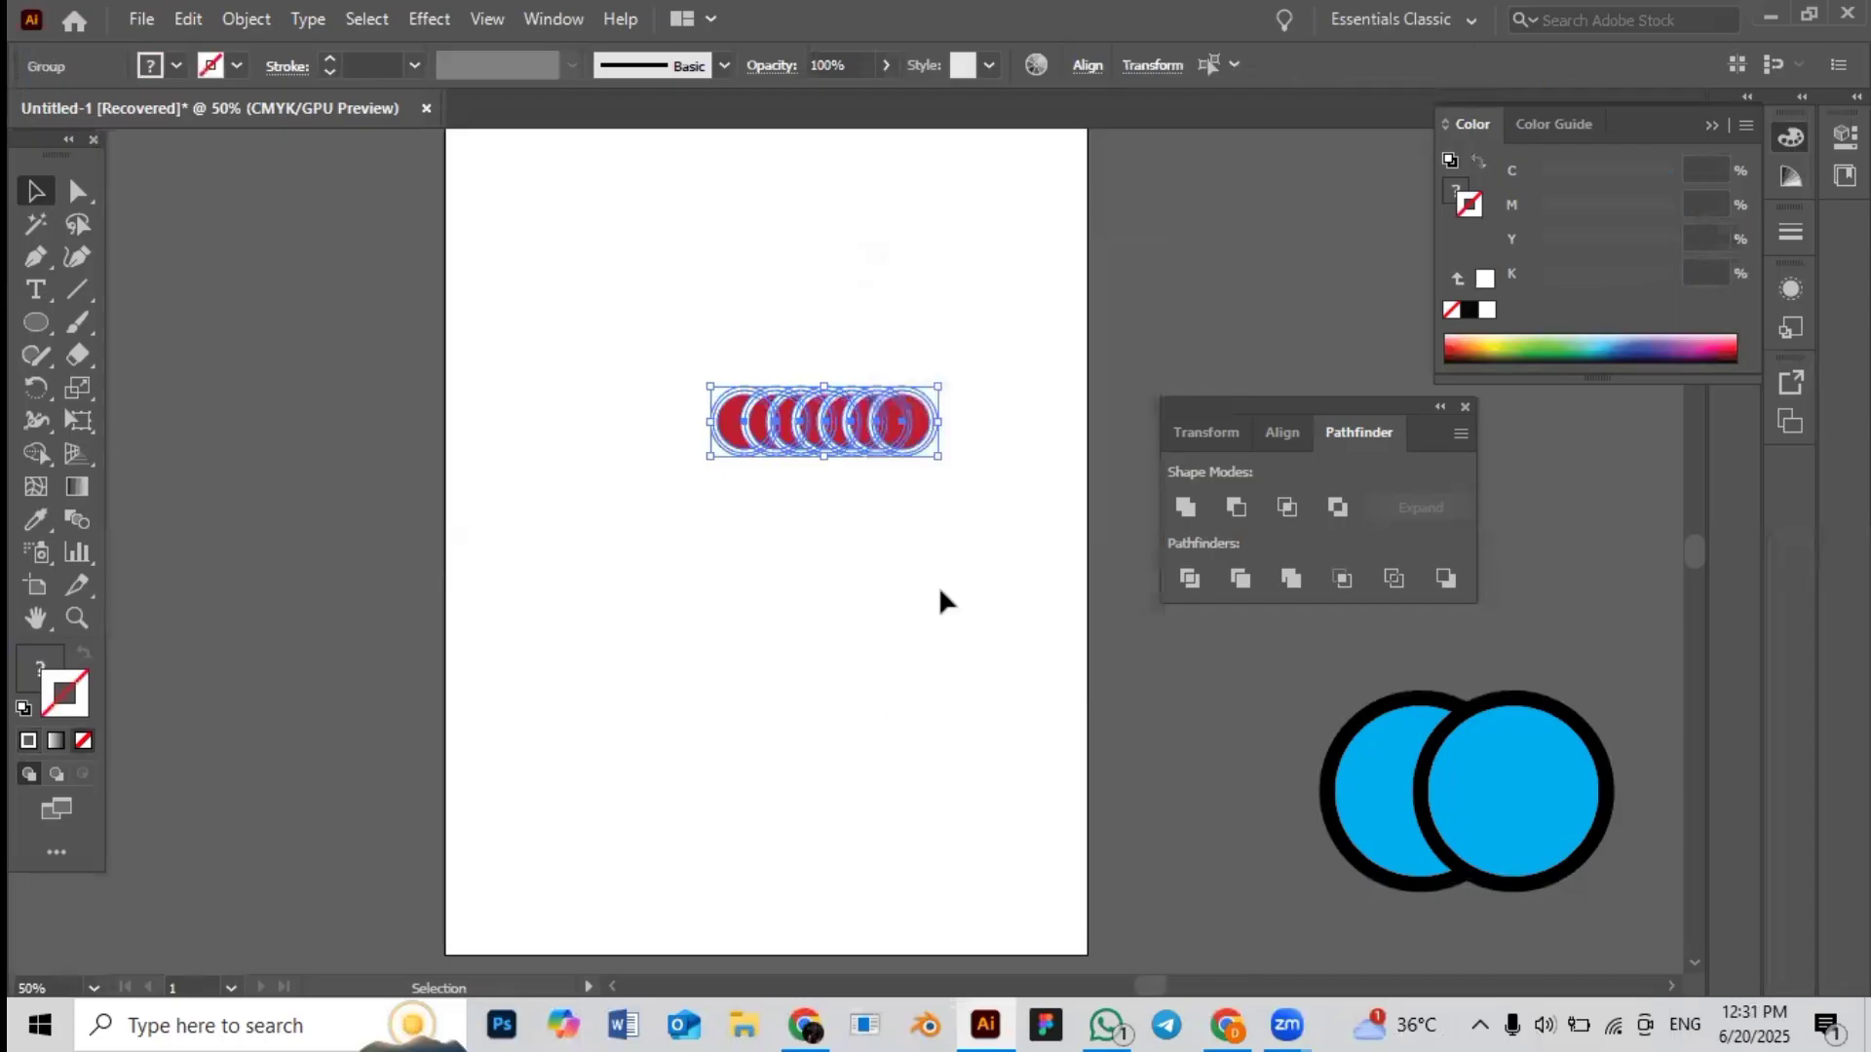
Trim the expanded red circles with the Pathfinder and check the resulting white and red pieces
{"action": "left_click", "coordinate": [935, 590]}
{"action": "left_click_drag", "start_coordinate": [909, 502], "coordinate": [1016, 538]}
{"action": "left_click", "coordinate": [1241, 583]}
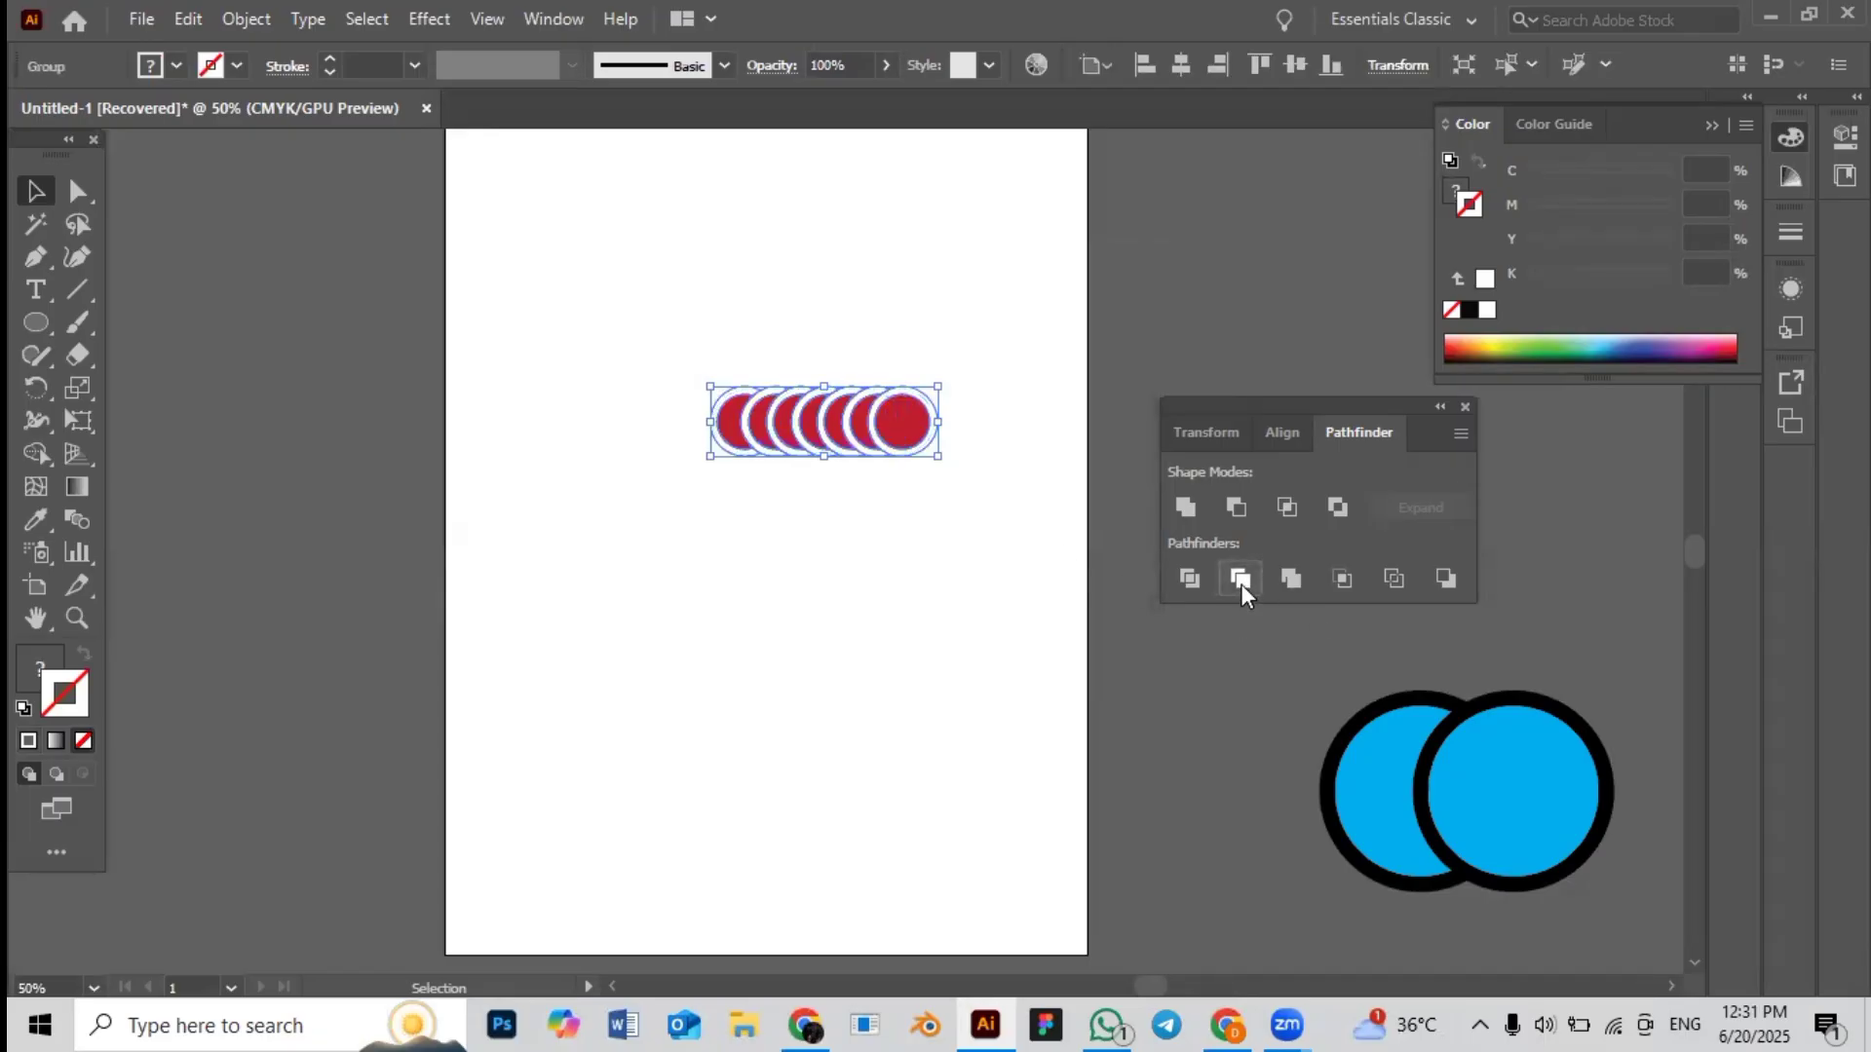
{"action": "left_click", "coordinate": [945, 559]}
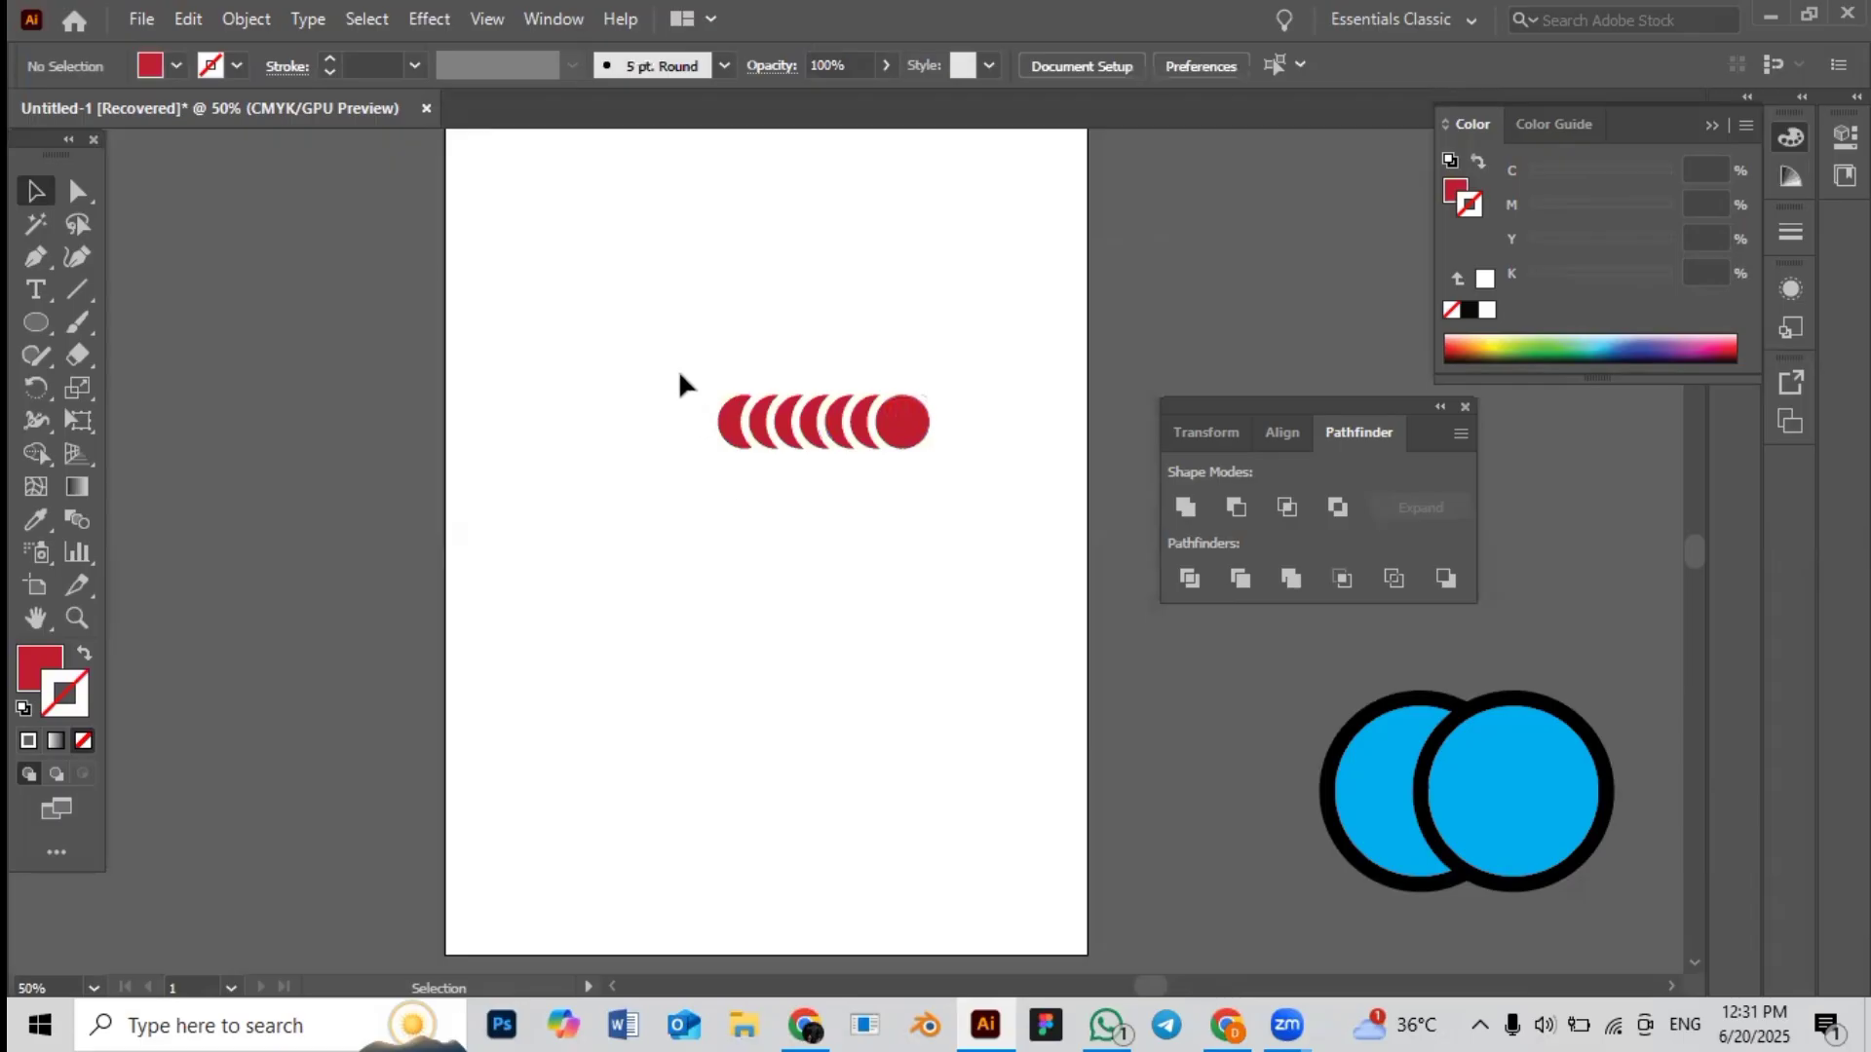
{"action": "left_click_drag", "start_coordinate": [679, 372], "coordinate": [1013, 517]}
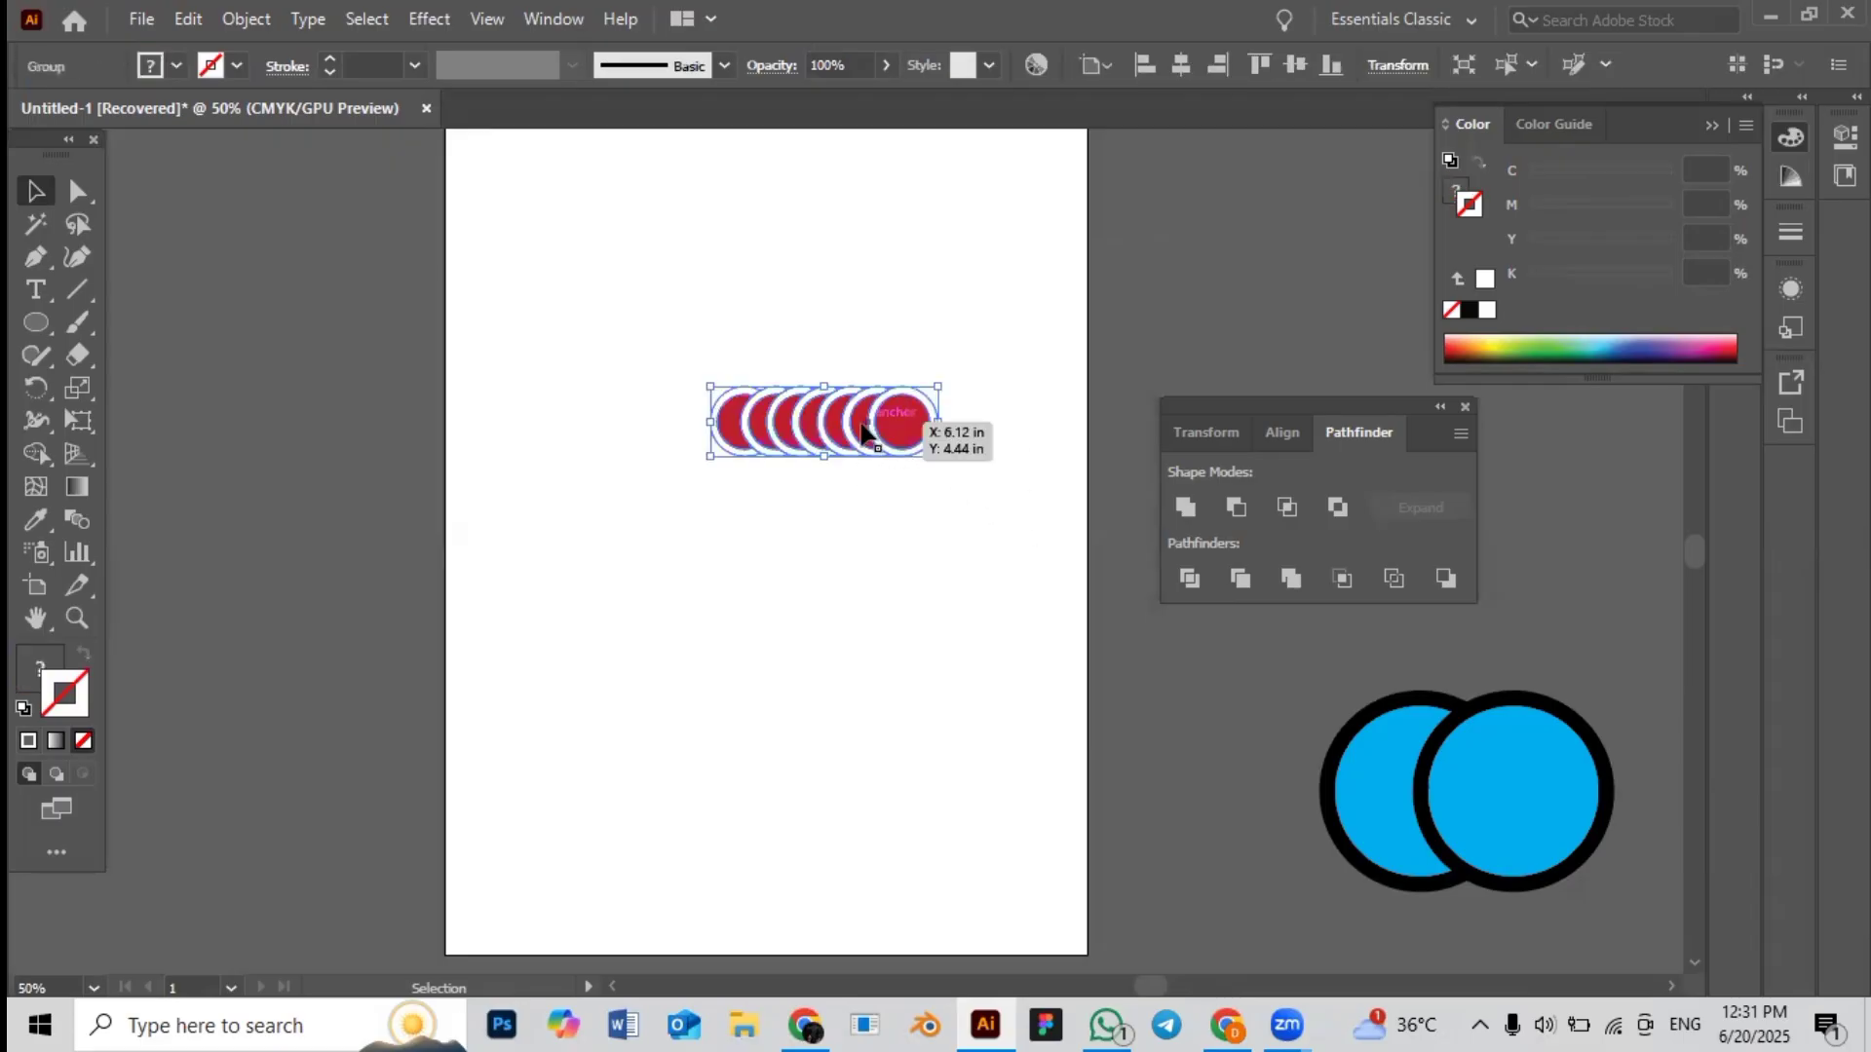
{"action": "left_click", "coordinate": [854, 479]}
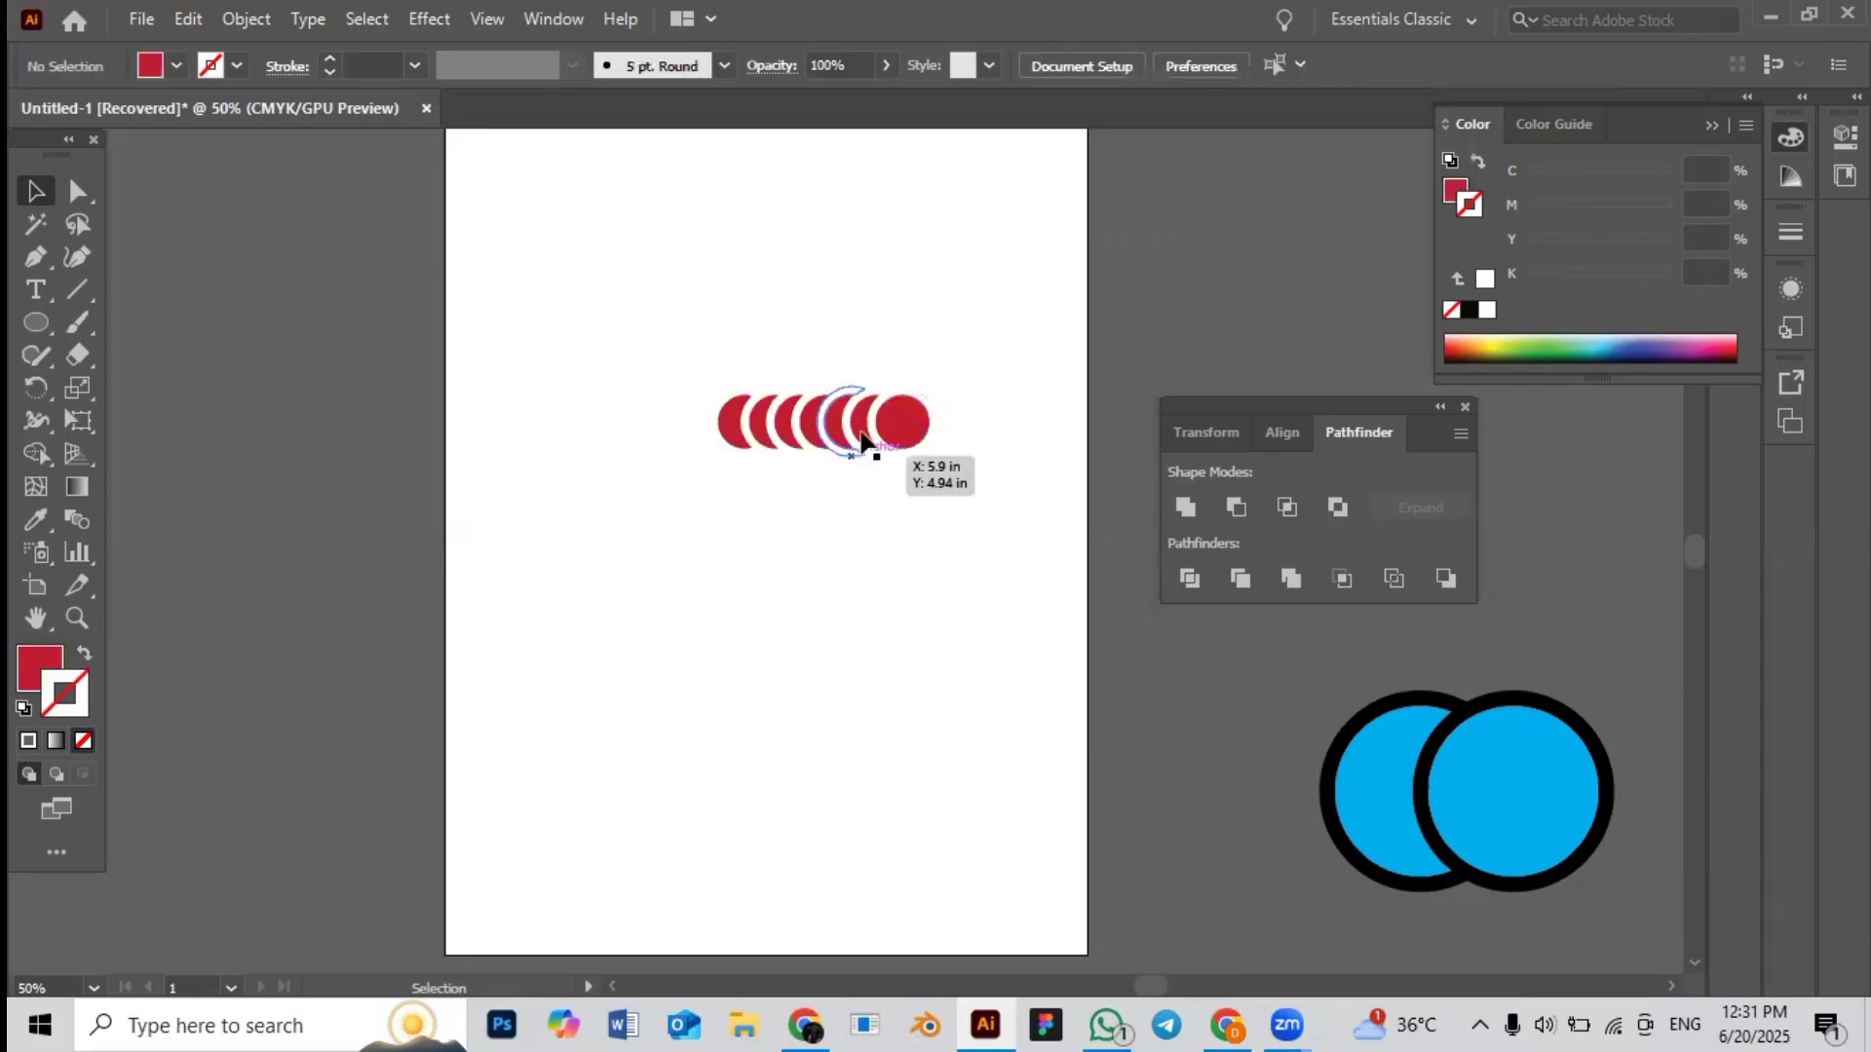
{"action": "left_click", "coordinate": [930, 417]}
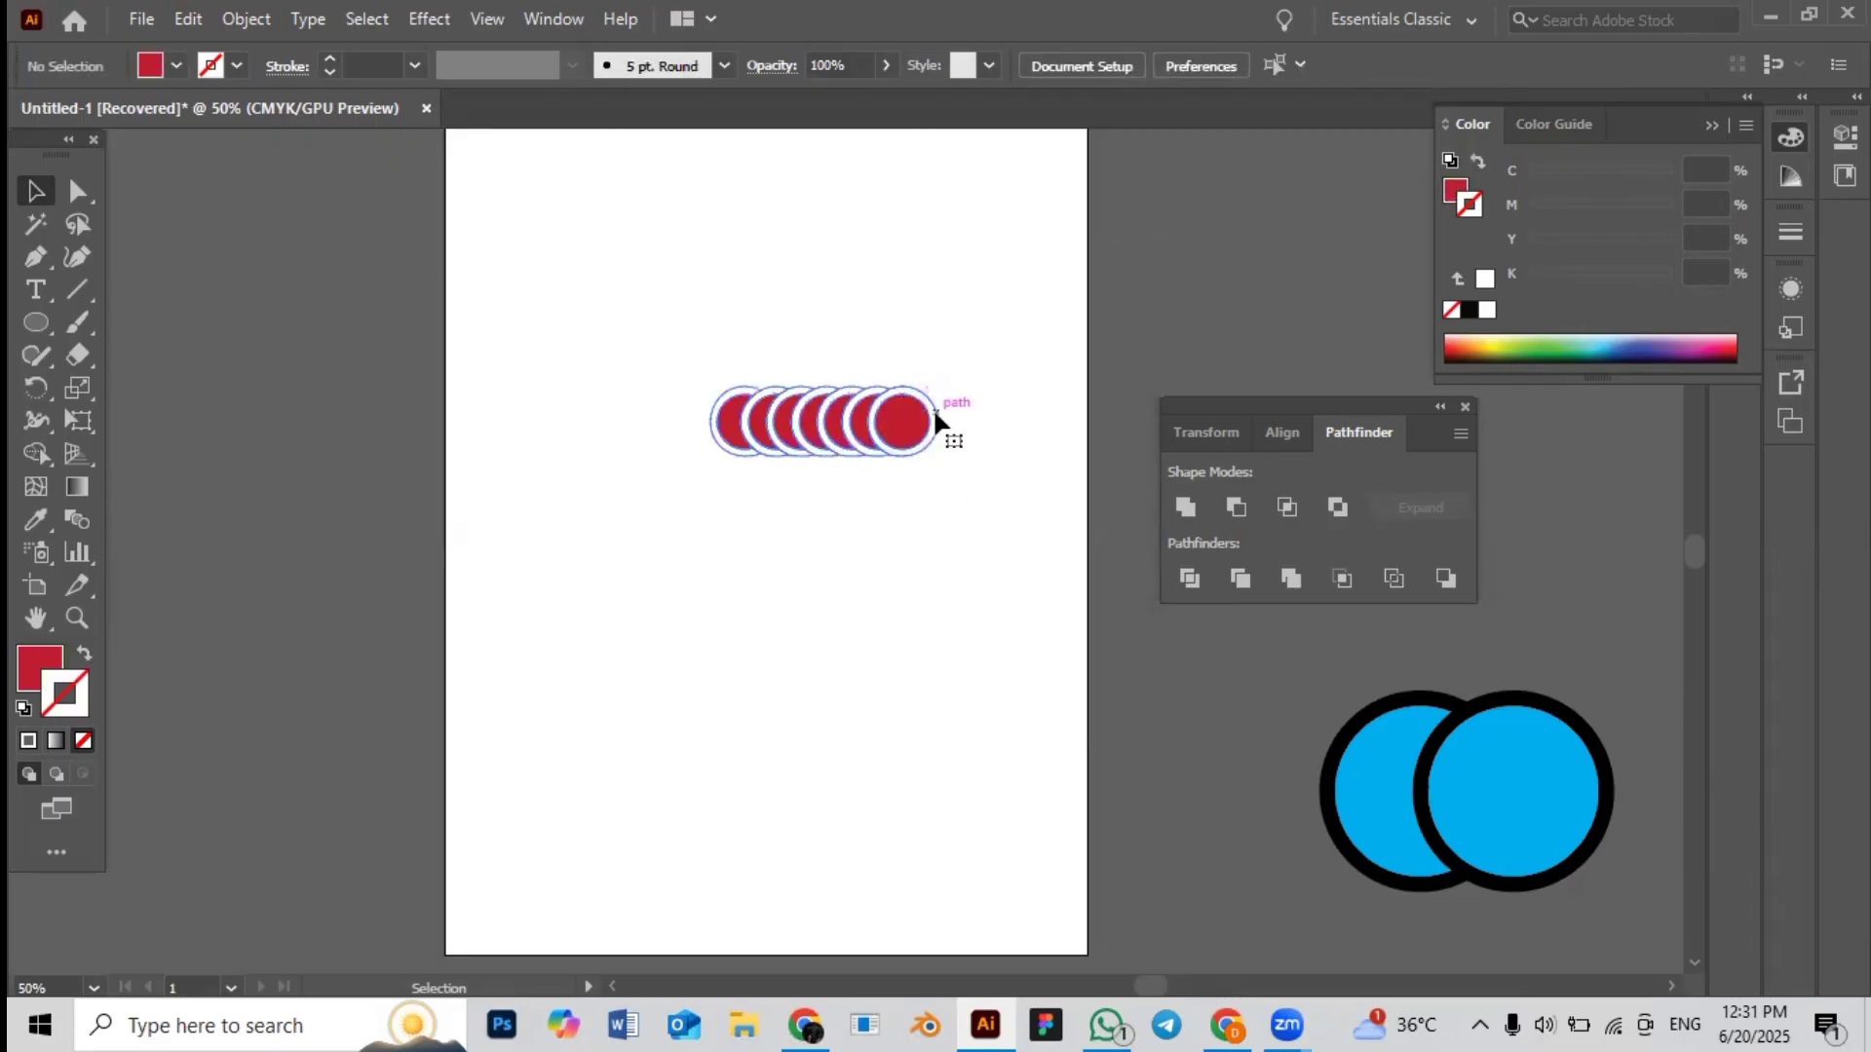
{"action": "left_click", "coordinate": [926, 521]}
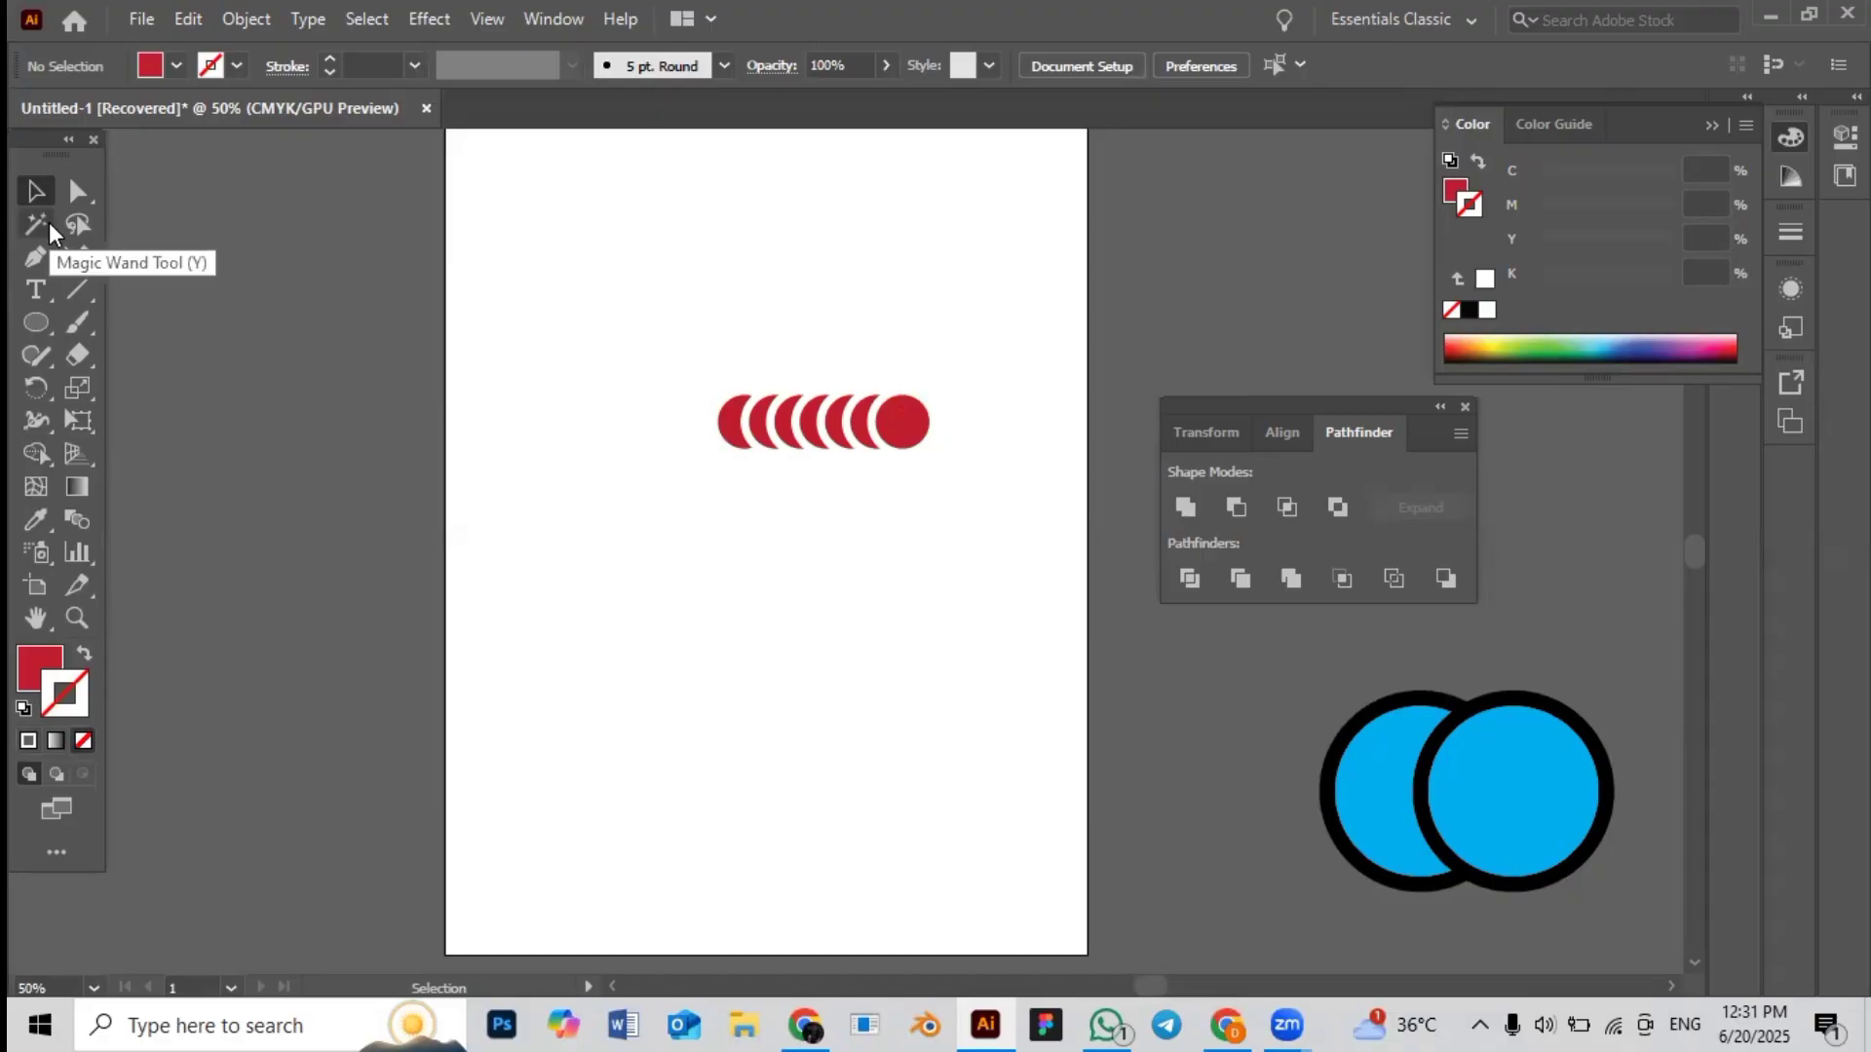
Draw two overlapping red ellipses by the artboard's upper left edge, the second one straddling the edge
{"action": "scroll", "coordinate": [561, 487], "scroll_direction": "up", "scroll_amount": 1}
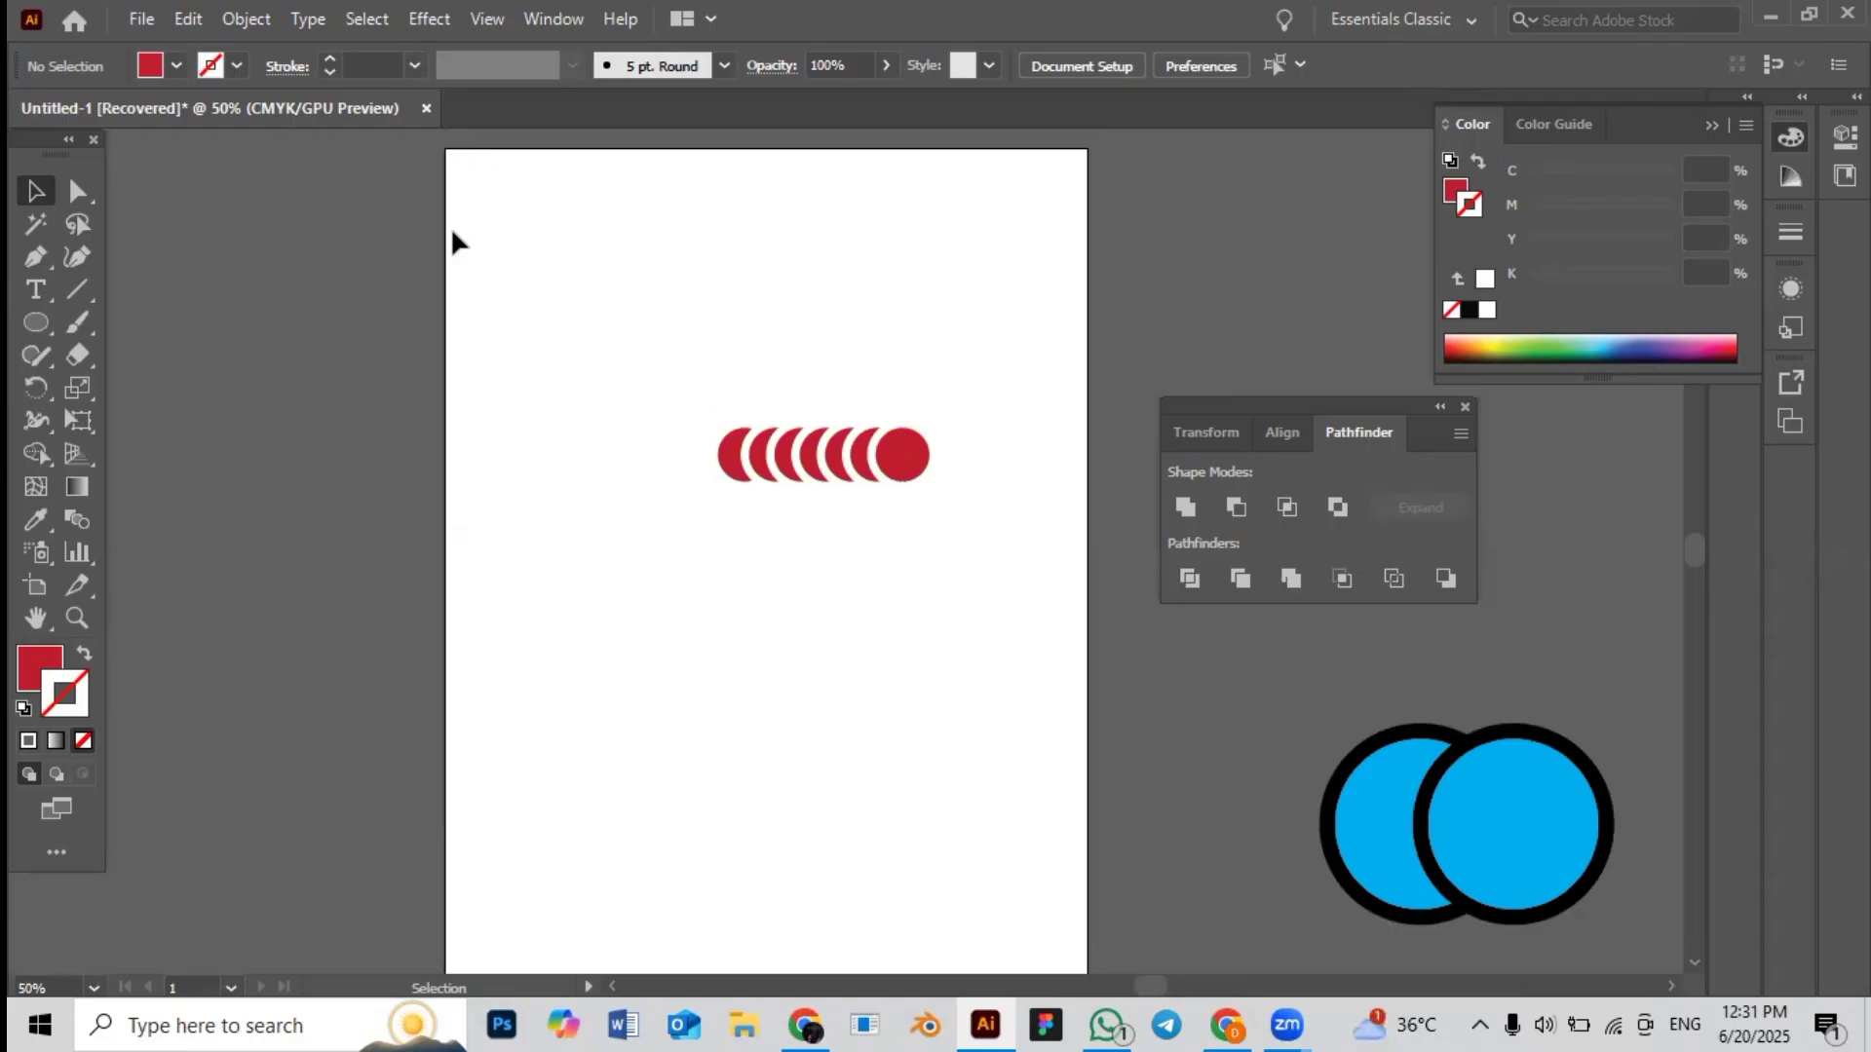
{"action": "left_click", "coordinate": [31, 327]}
{"action": "mouse_move", "coordinate": [244, 276]}
{"action": "left_mouse_down"}
{"action": "mouse_move", "coordinate": [419, 369]}
{"action": "mouse_move", "coordinate": [432, 408]}
{"action": "left_mouse_up"}
{"action": "mouse_move", "coordinate": [349, 204]}
{"action": "left_mouse_down"}
{"action": "mouse_move", "coordinate": [553, 310]}
{"action": "mouse_move", "coordinate": [585, 289]}
{"action": "left_mouse_up"}
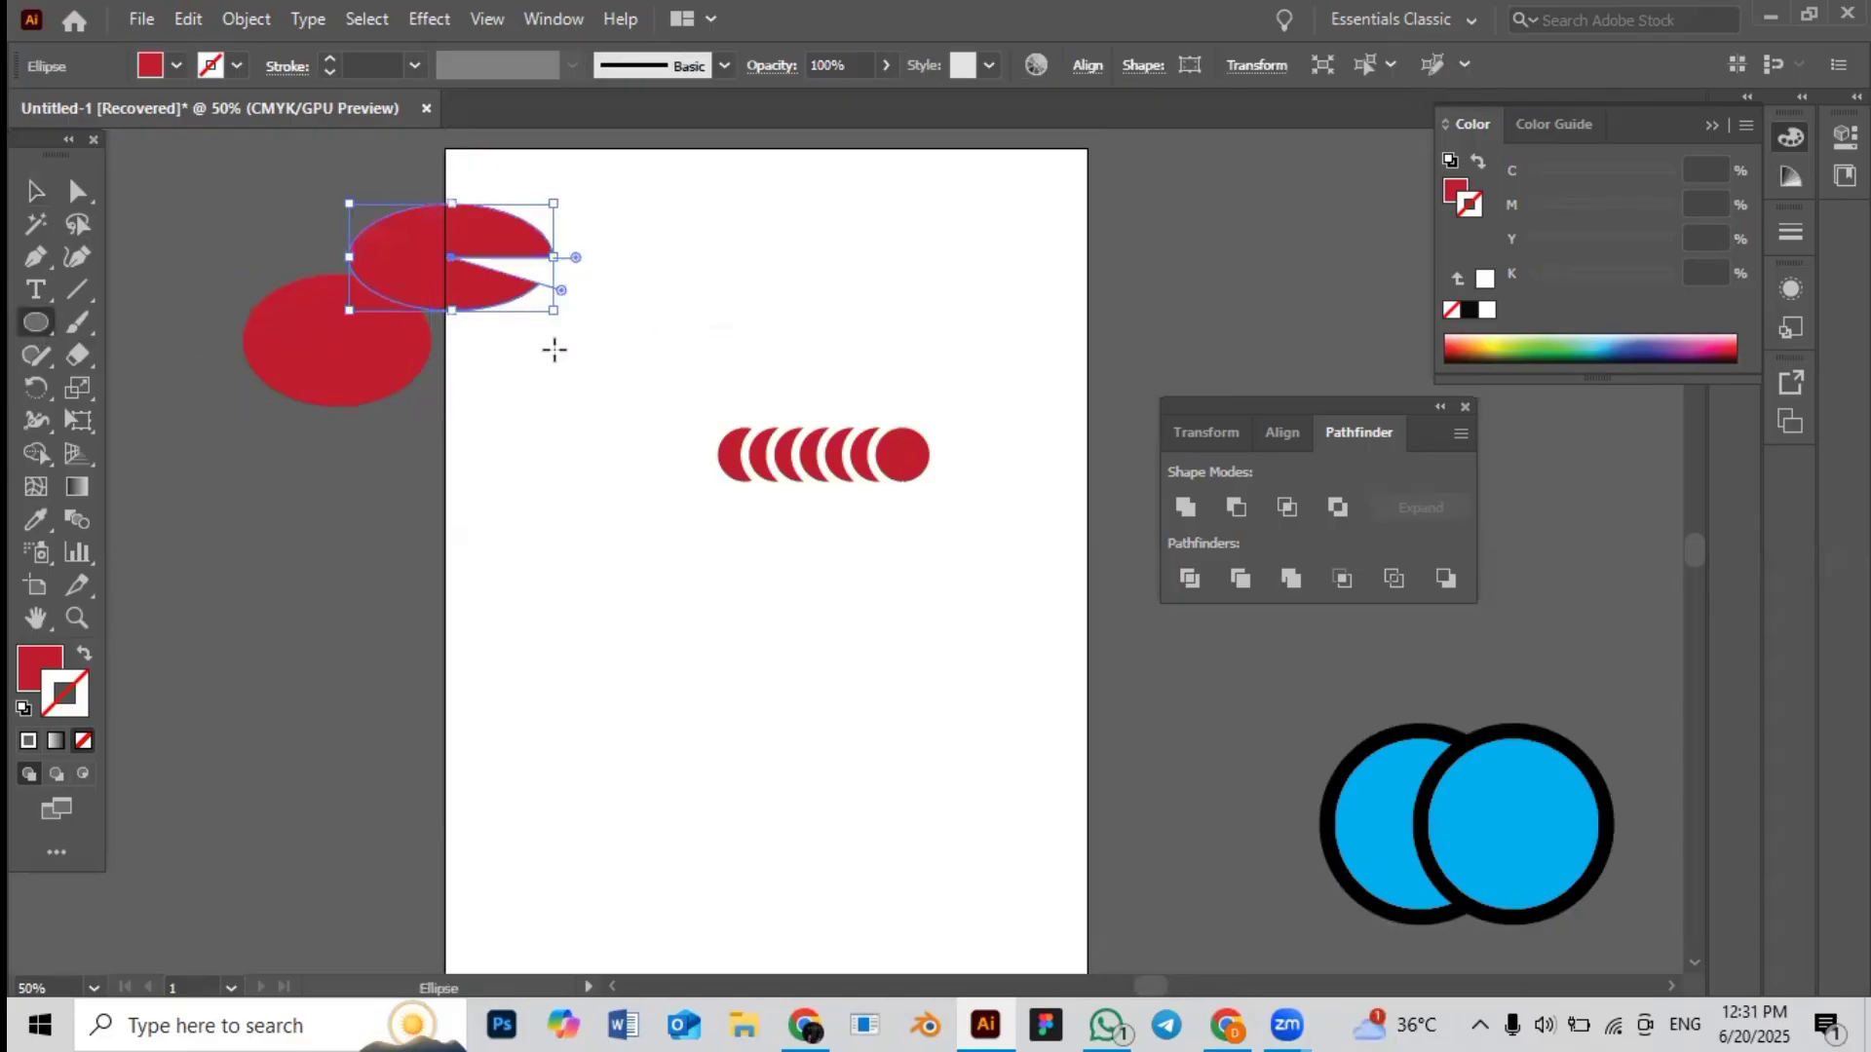
Draw a narrow upright red ellipse on the artboard and a wider one below it, straddling the artboard's left edge
{"action": "left_click_drag", "start_coordinate": [523, 380], "coordinate": [607, 501]}
{"action": "left_click_drag", "start_coordinate": [381, 503], "coordinate": [565, 646]}
{"action": "key", "text": "v"}
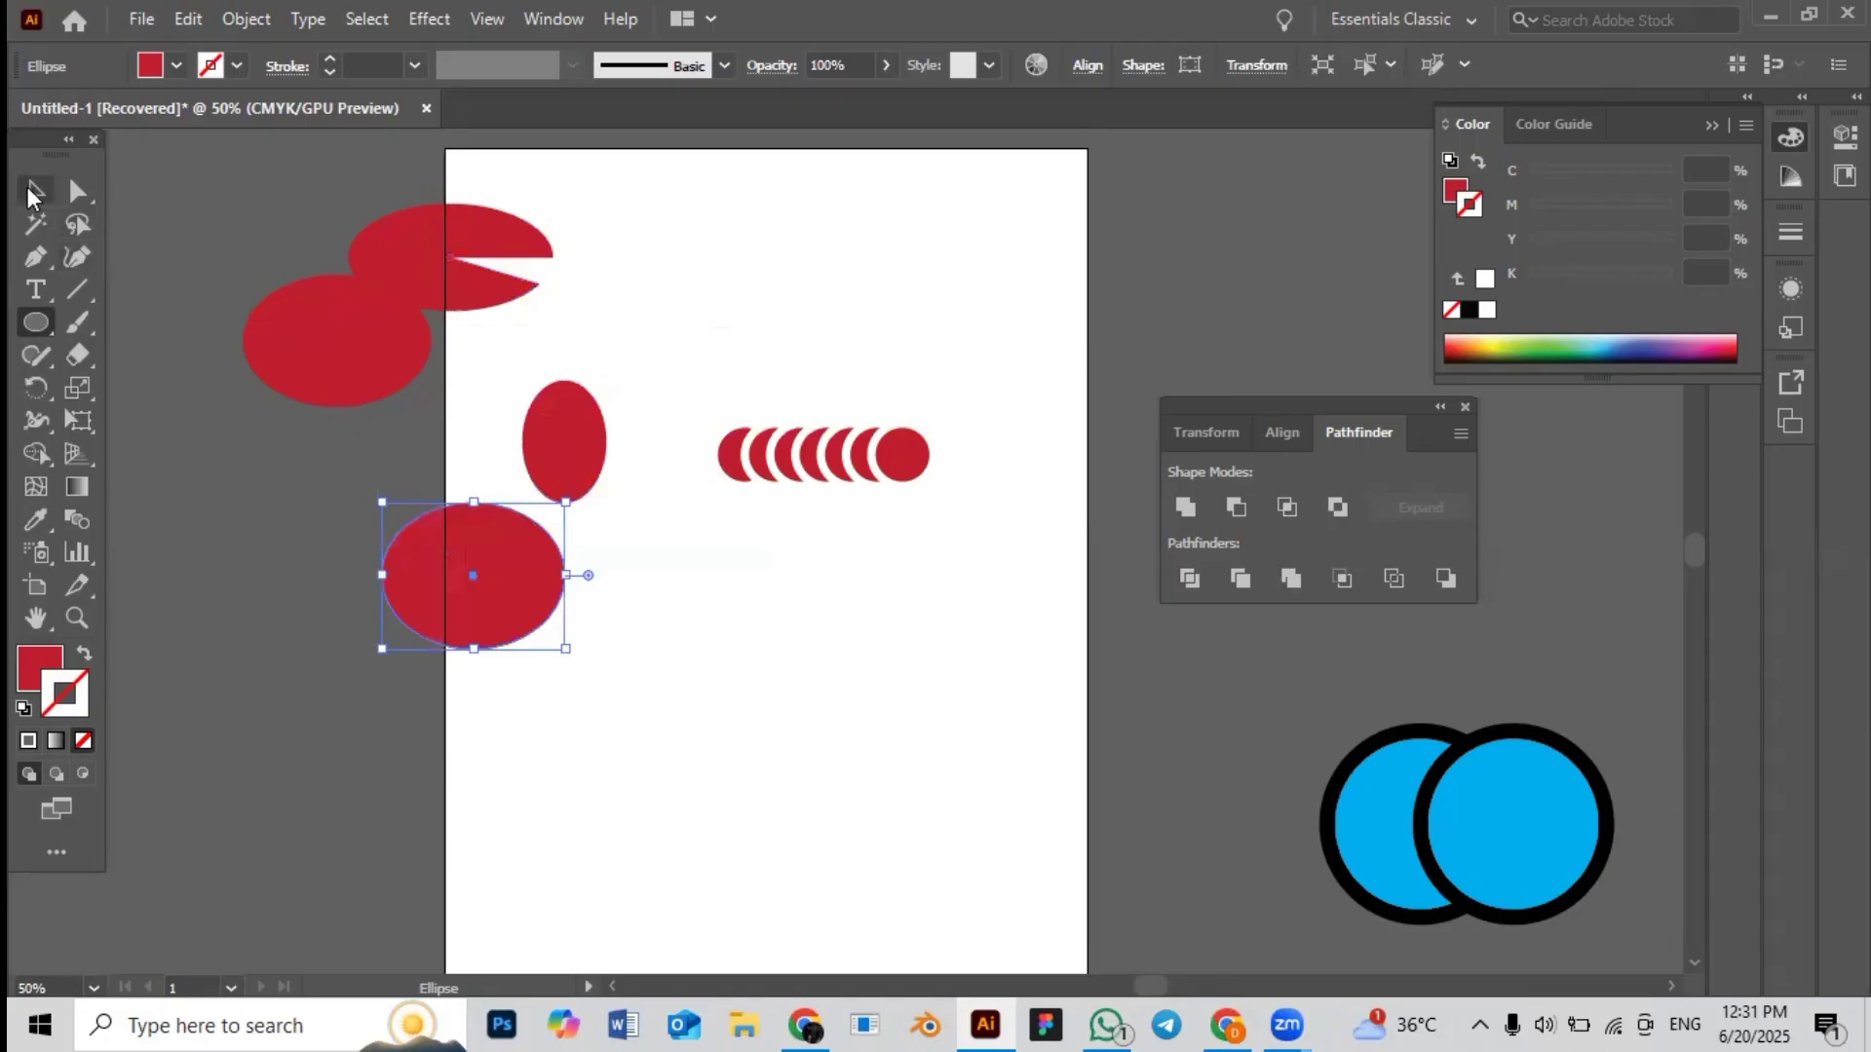
Fill the three red ellipses that lie off or straddle the artboard's left edge with magenta
{"action": "left_click", "coordinate": [320, 365]}
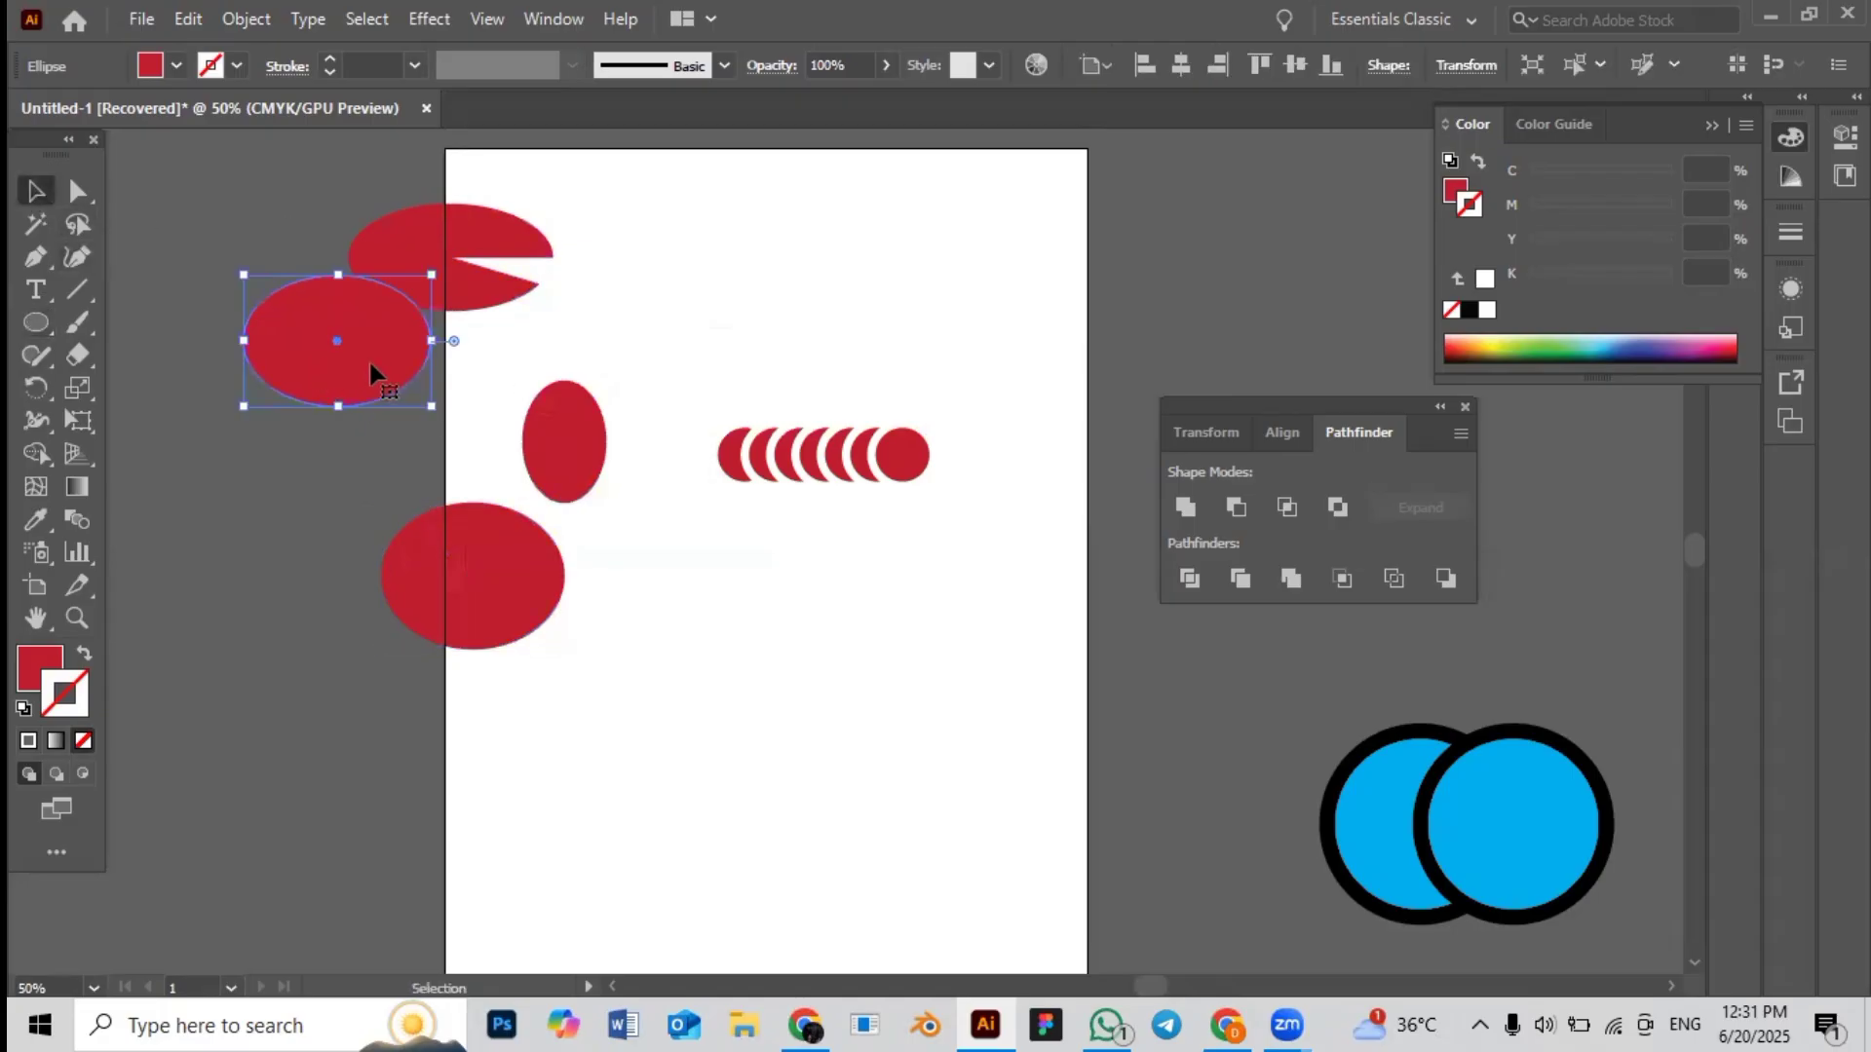
{"action": "left_click", "coordinate": [176, 65]}
{"action": "left_click", "coordinate": [206, 115]}
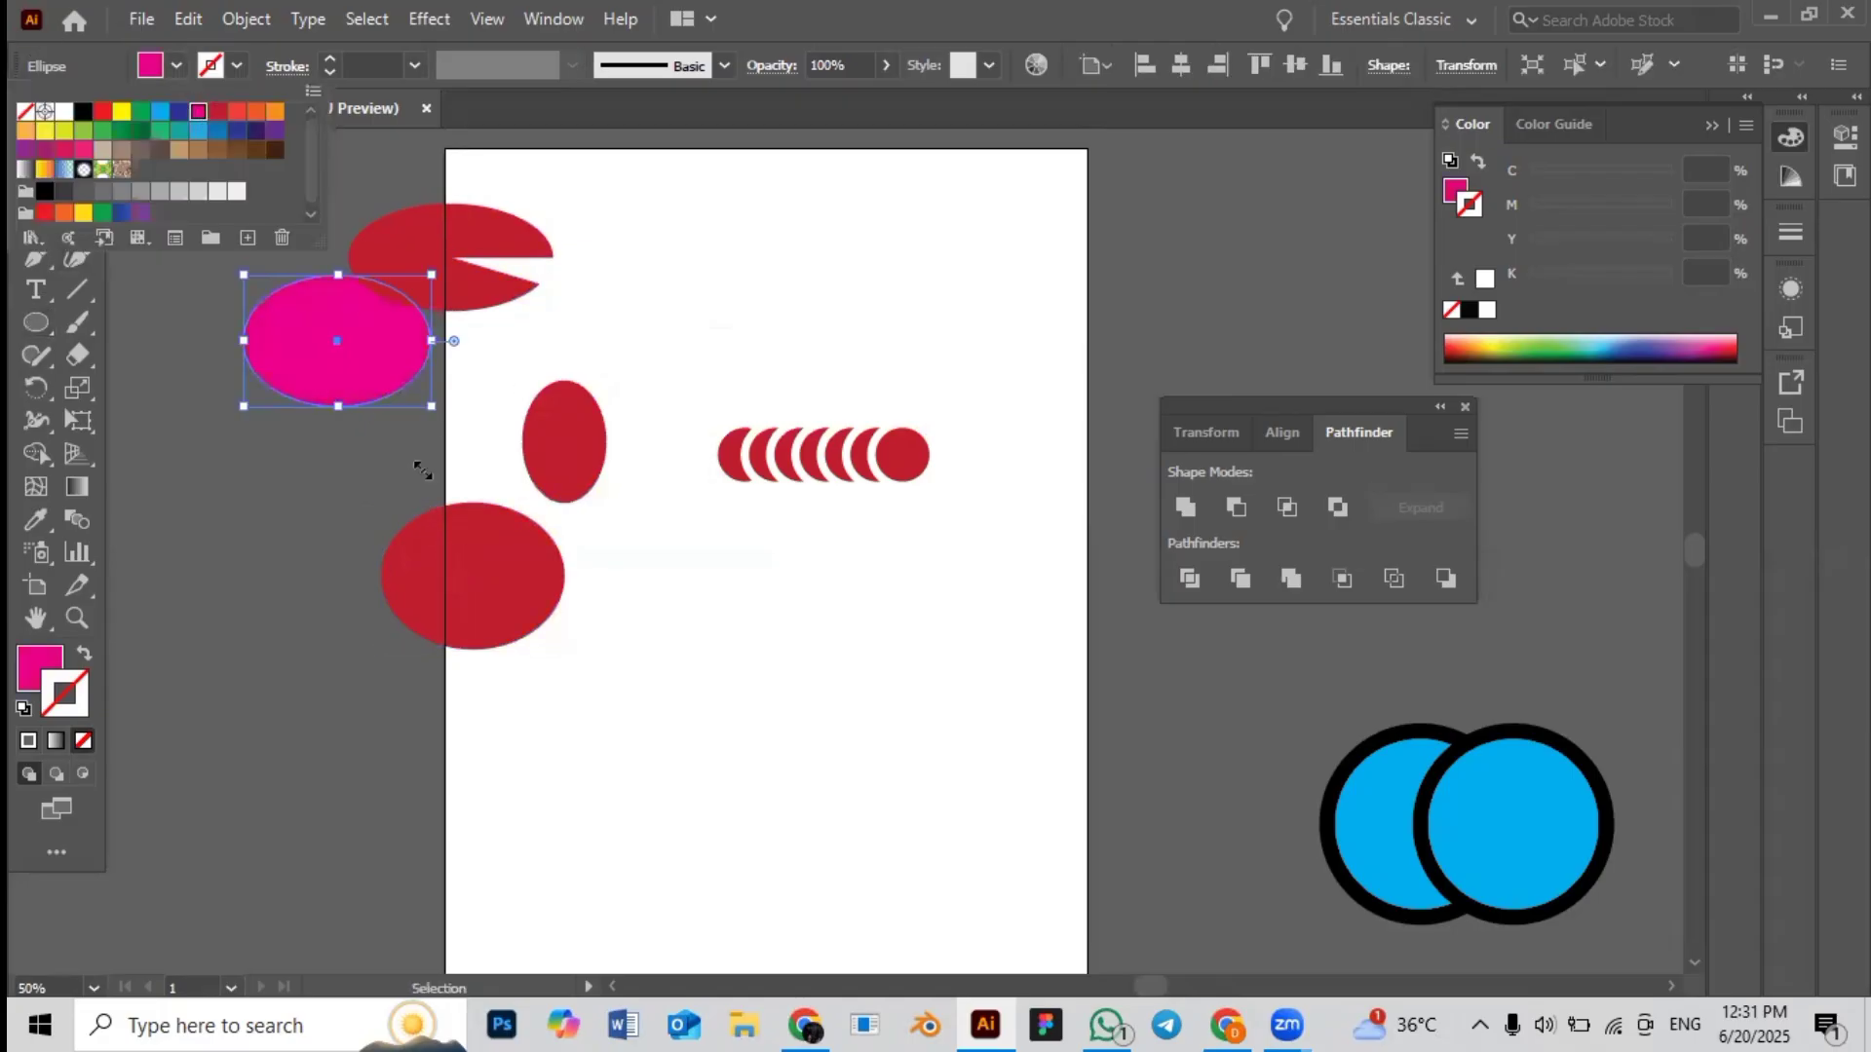
{"action": "left_click", "coordinate": [440, 557]}
{"action": "left_click", "coordinate": [480, 565]}
{"action": "left_click", "coordinate": [176, 65]}
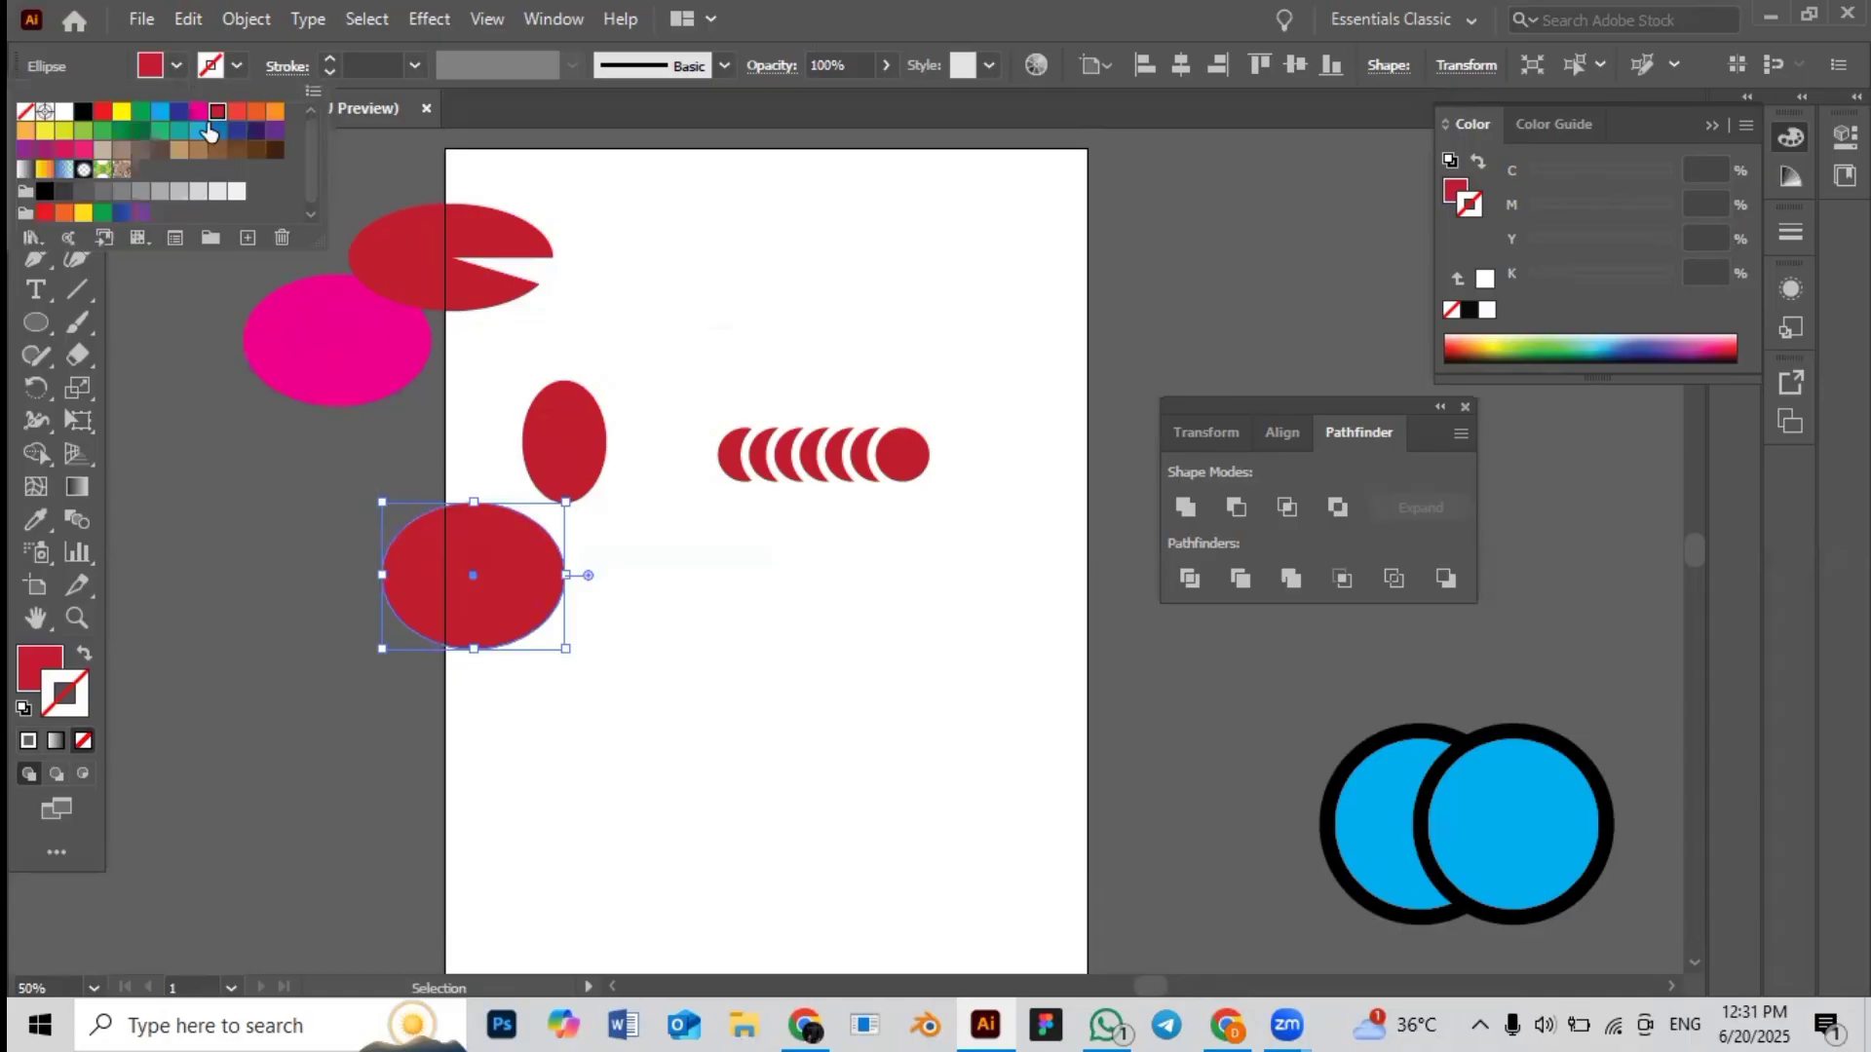
{"action": "left_click", "coordinate": [207, 115]}
{"action": "left_click", "coordinate": [426, 278]}
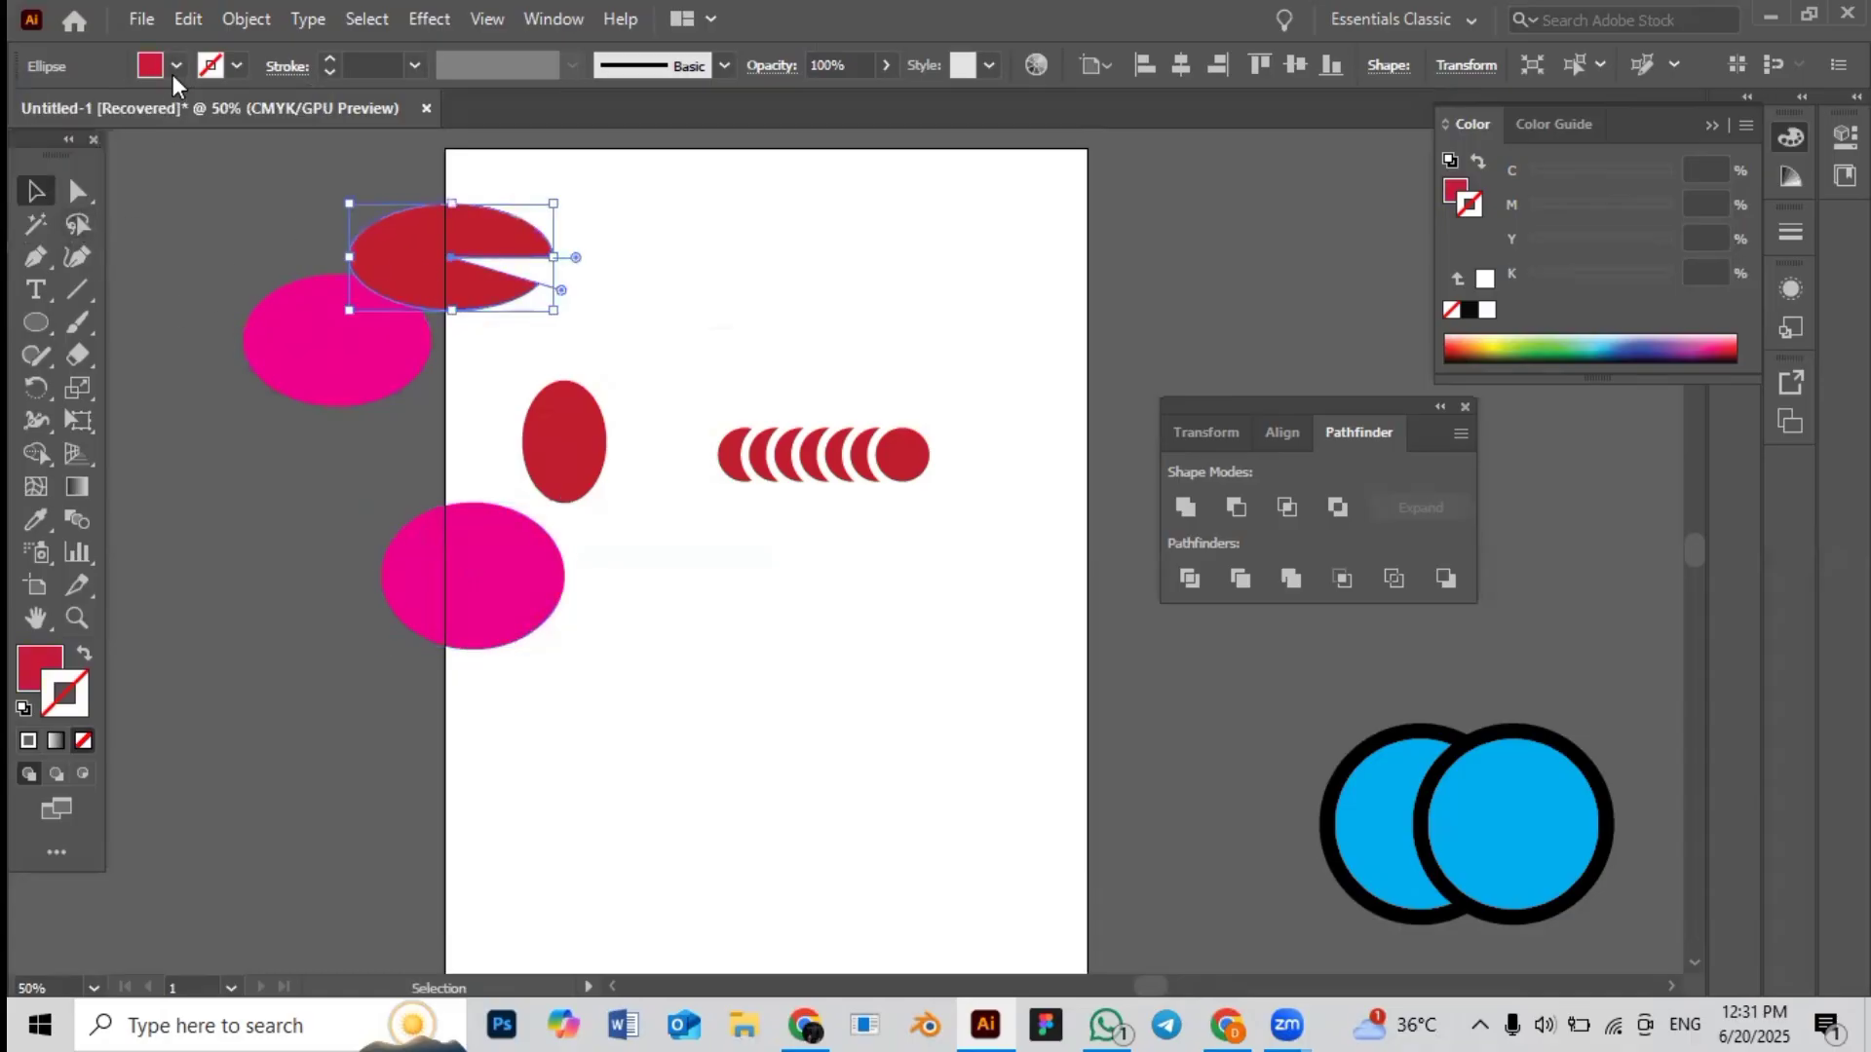
{"action": "left_click", "coordinate": [176, 66]}
{"action": "left_click", "coordinate": [197, 111]}
{"action": "left_click", "coordinate": [173, 272]}
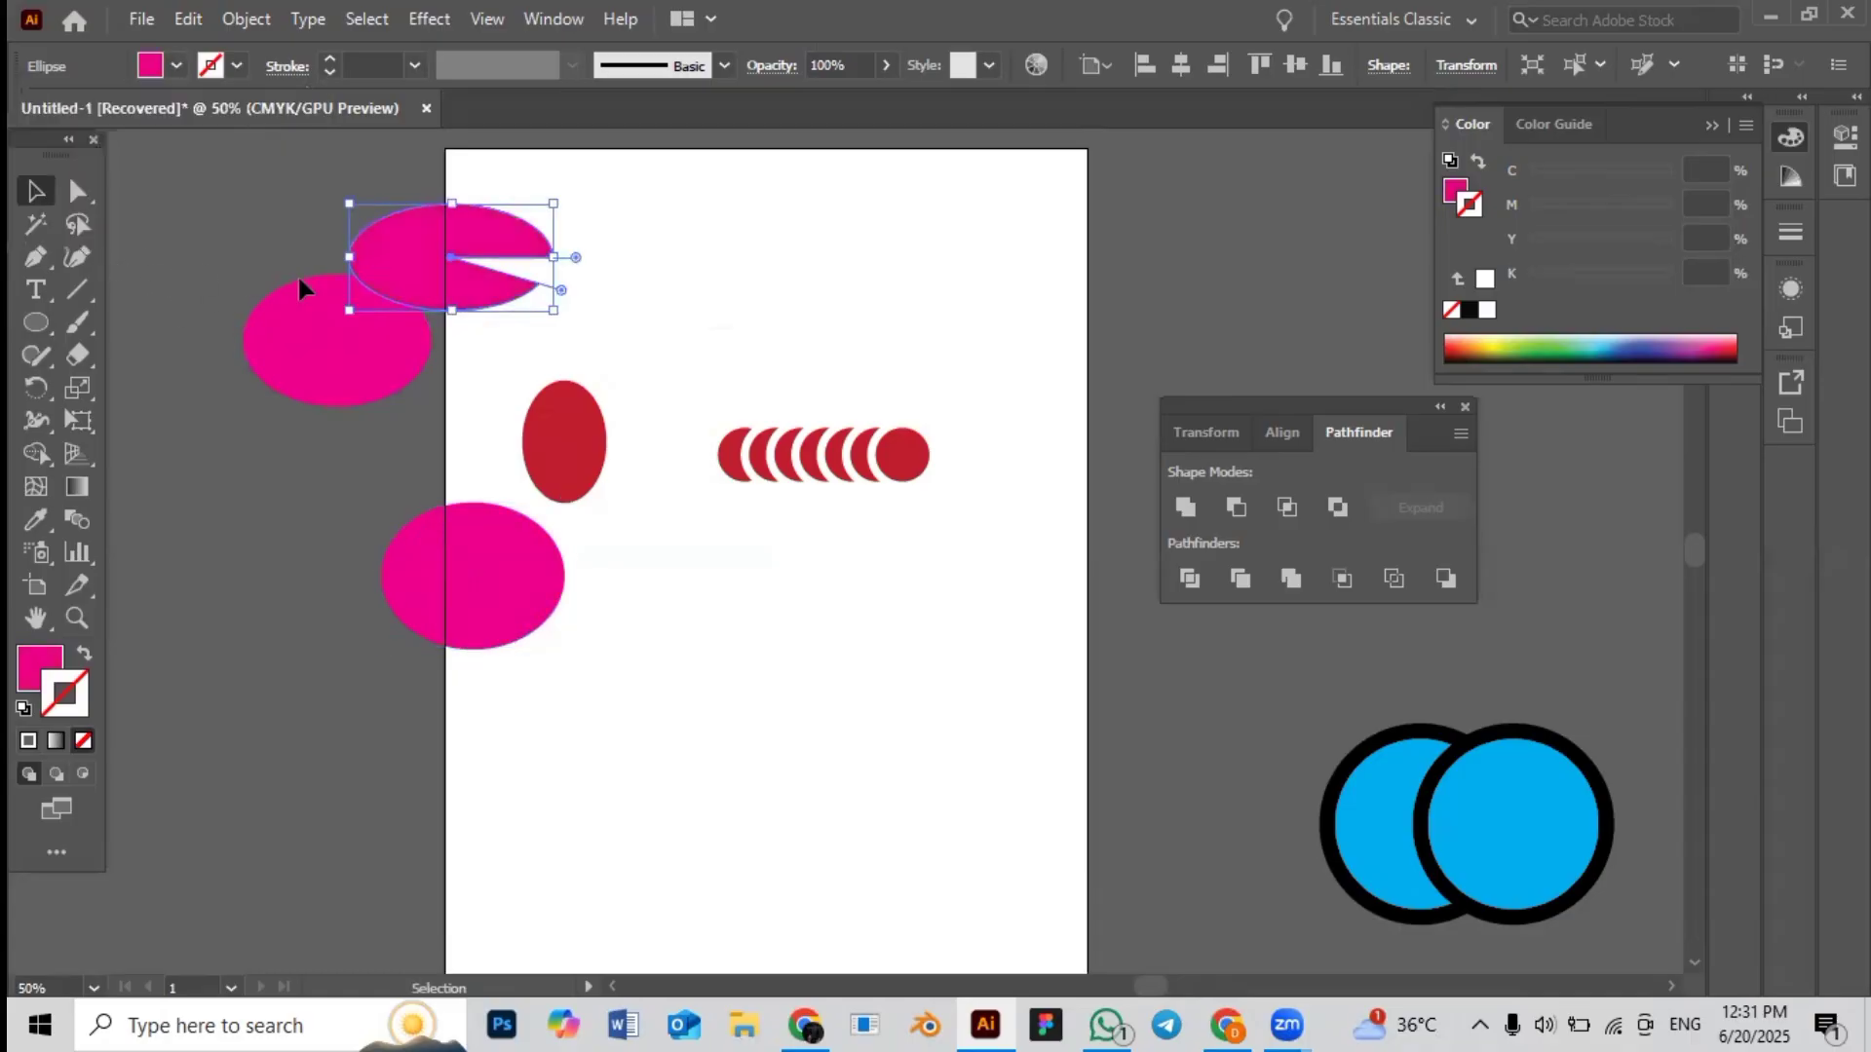
{"action": "left_click", "coordinate": [269, 404]}
Select all the magenta ellipses together with the Magic Wand and fill them with dark blue
{"action": "left_click", "coordinate": [32, 225]}
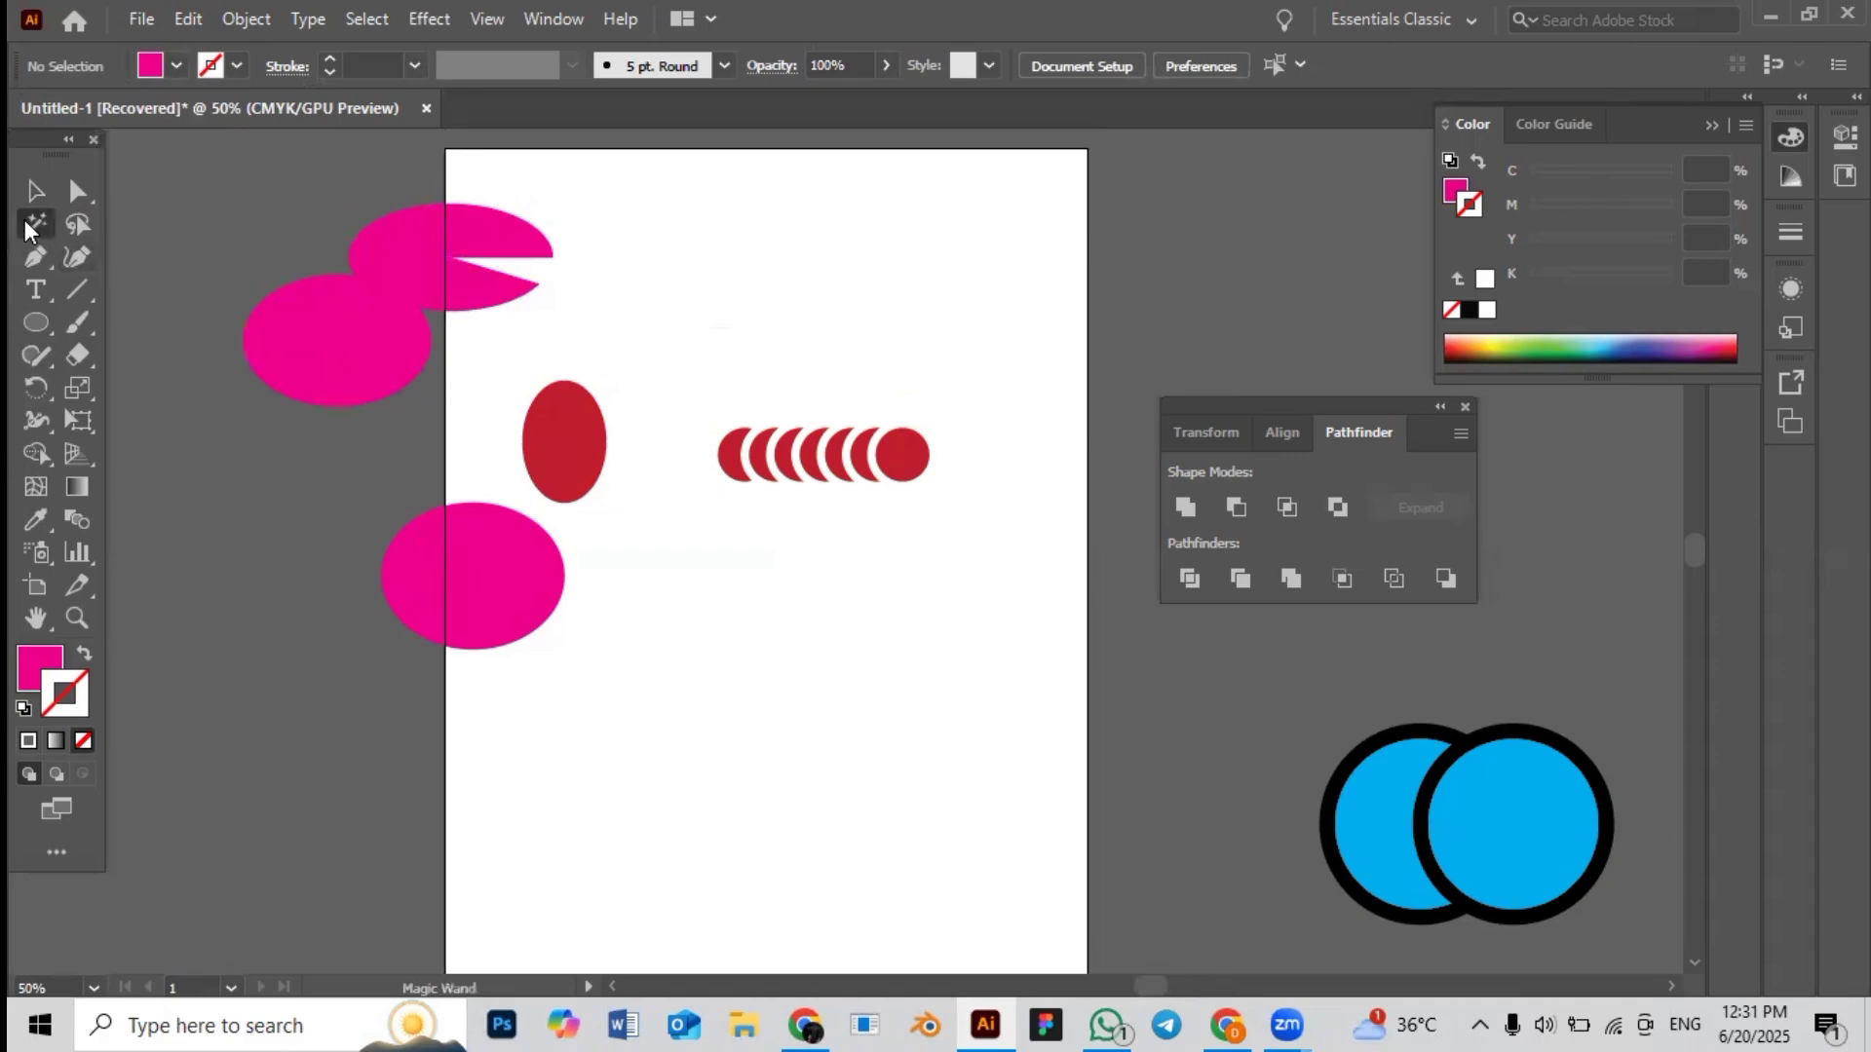
{"action": "left_click", "coordinate": [417, 226]}
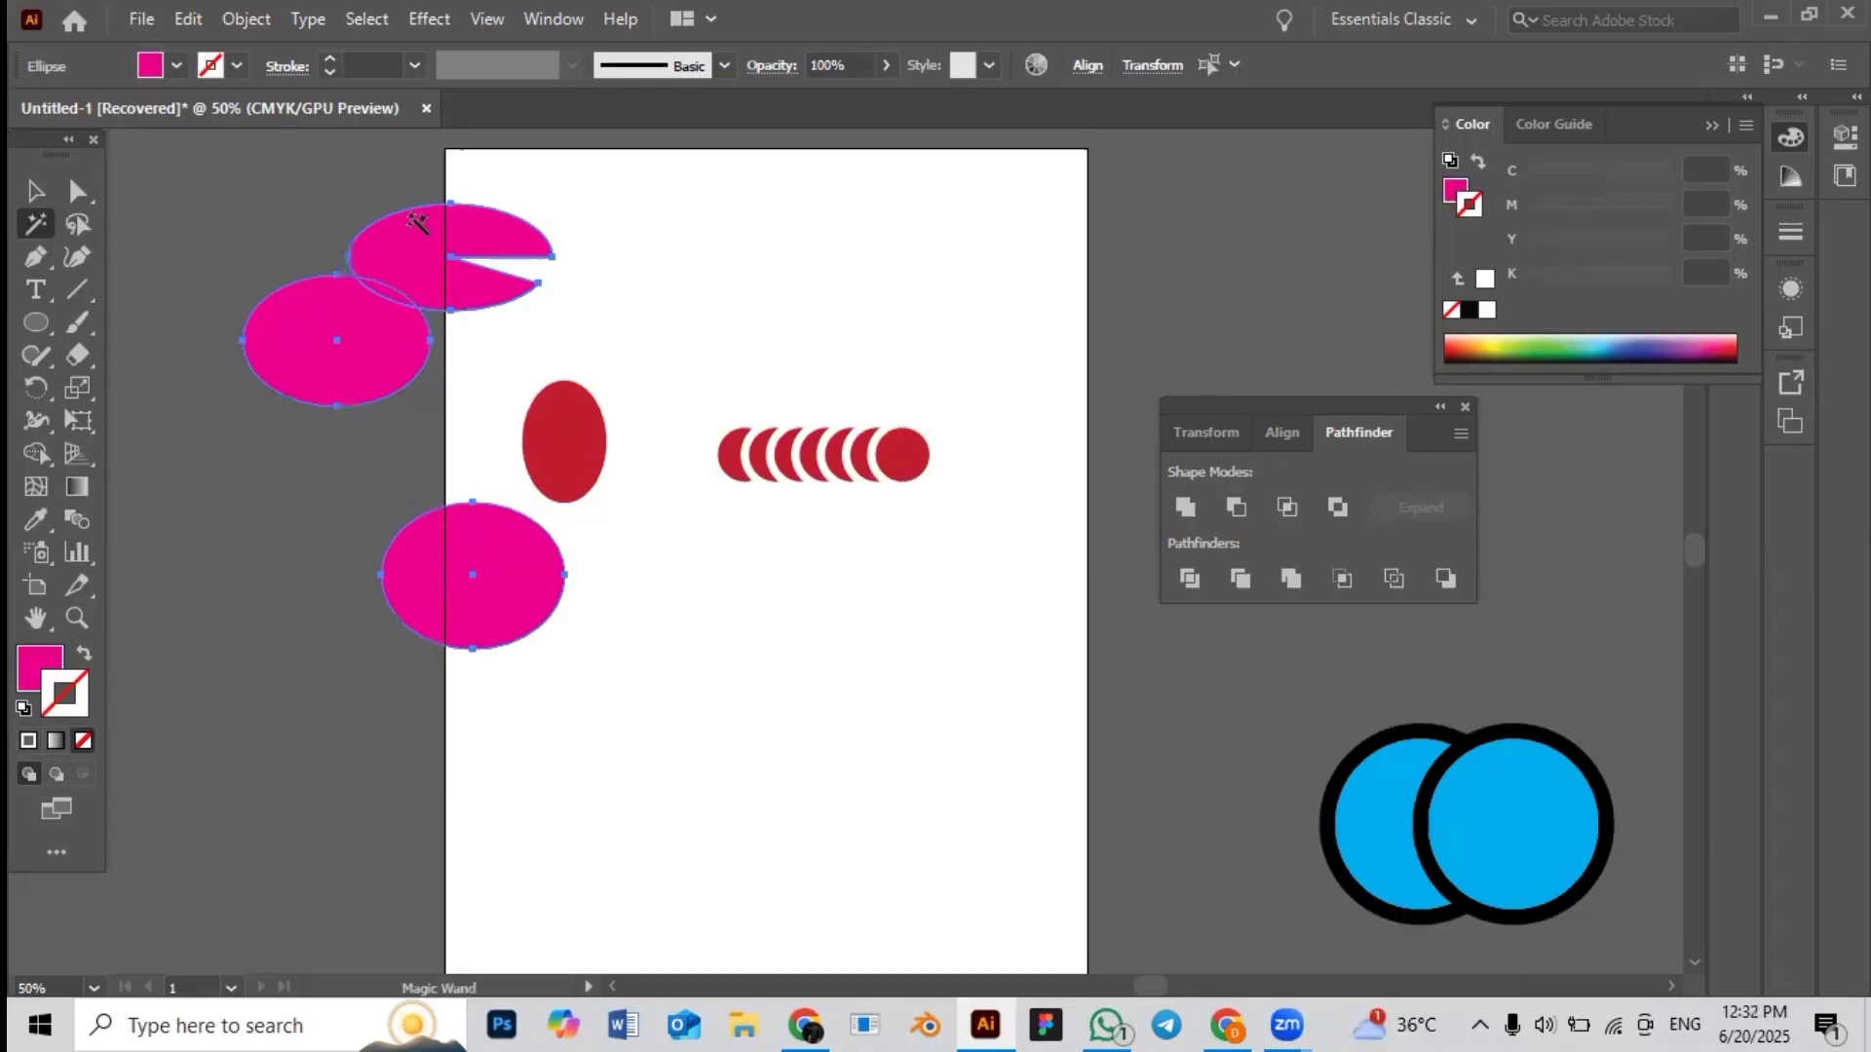
{"action": "left_click", "coordinate": [176, 65]}
{"action": "left_click", "coordinate": [176, 112]}
{"action": "left_click", "coordinate": [283, 336]}
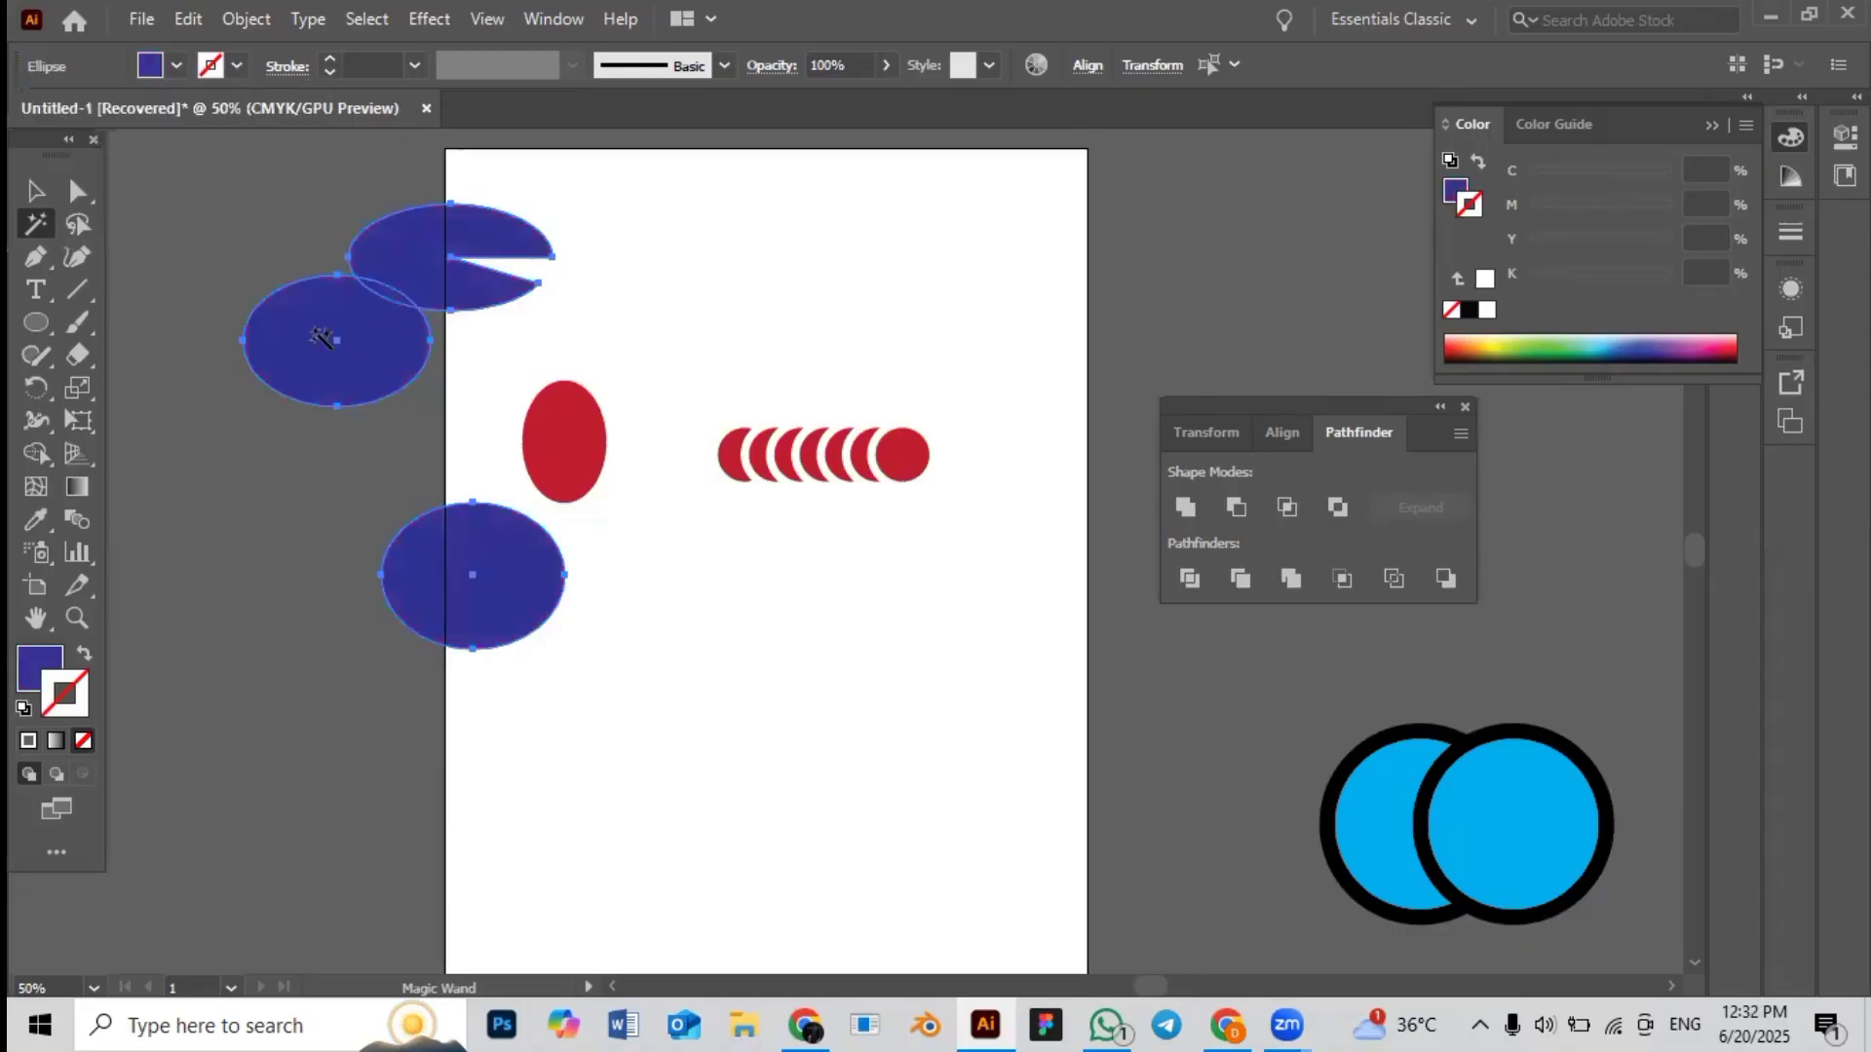
Delete the dark blue ellipses and the remaining upright red ellipse
{"action": "key", "text": "Delete"}
{"action": "left_click", "coordinate": [36, 191]}
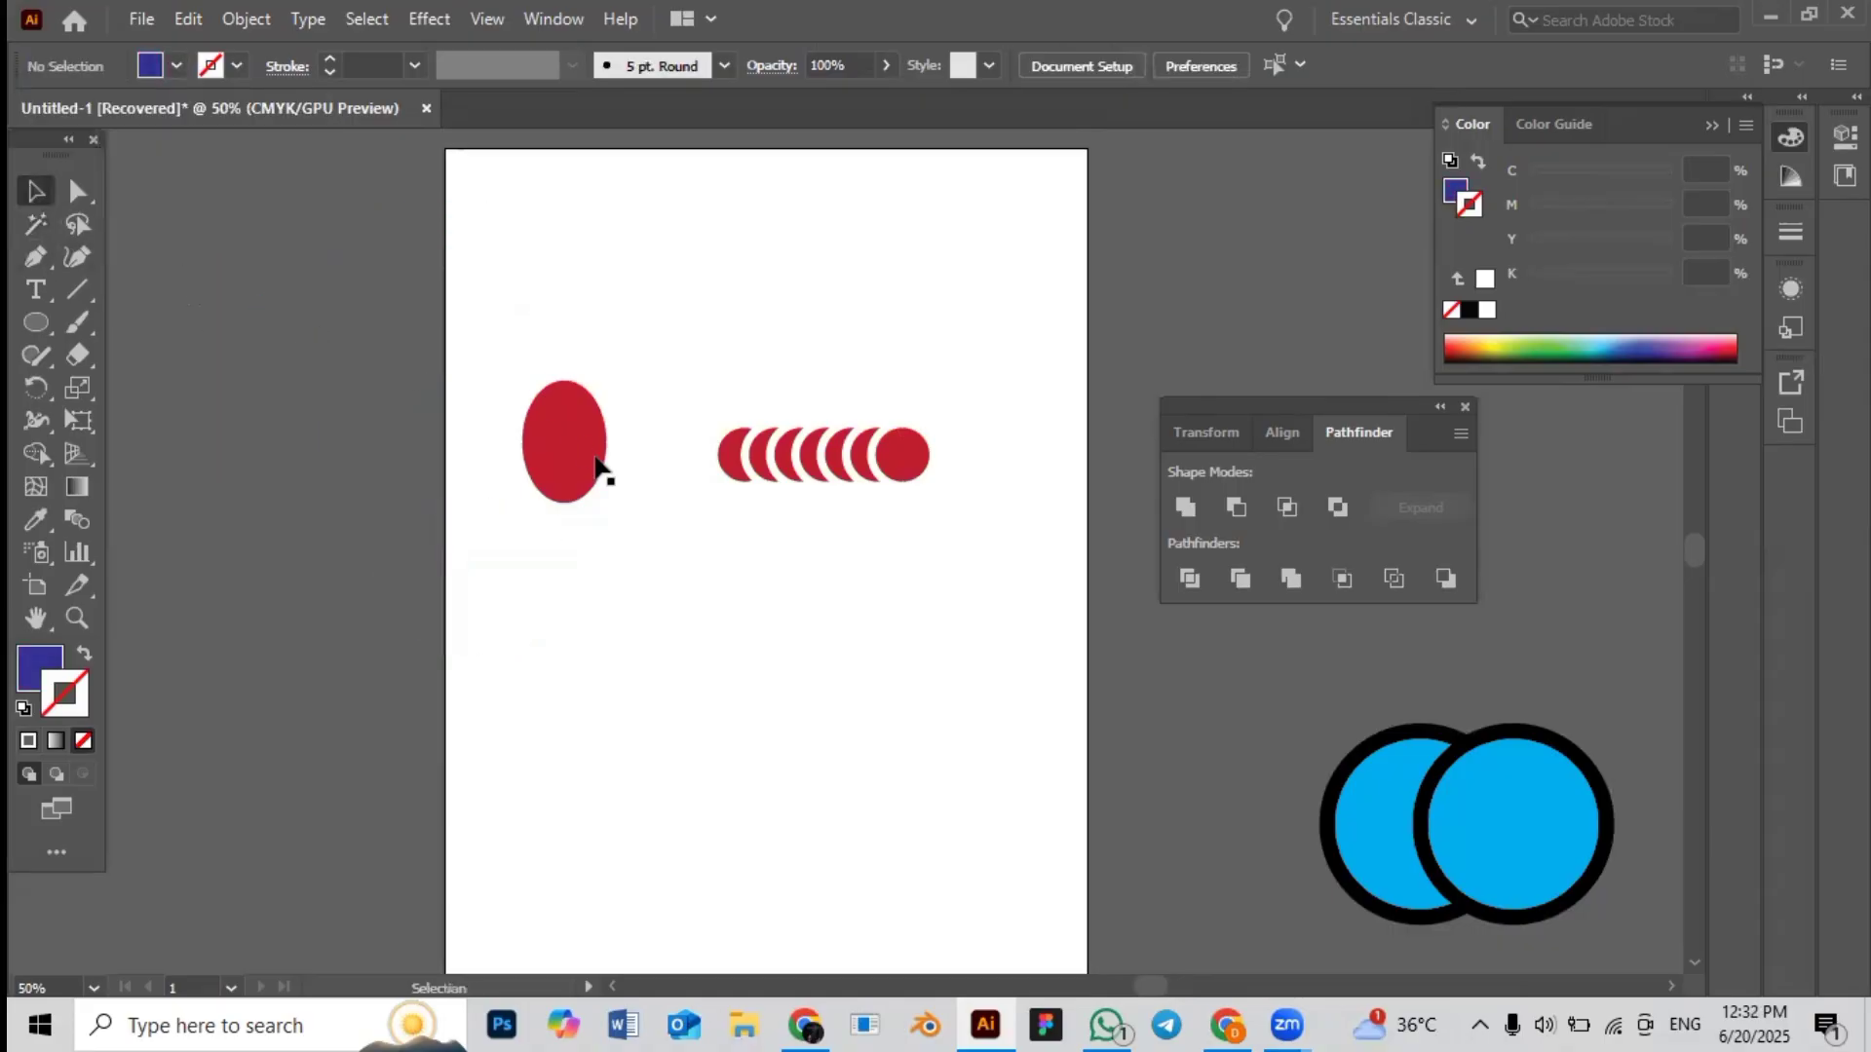
{"action": "left_click", "coordinate": [599, 468]}
{"action": "key", "text": "Delete"}
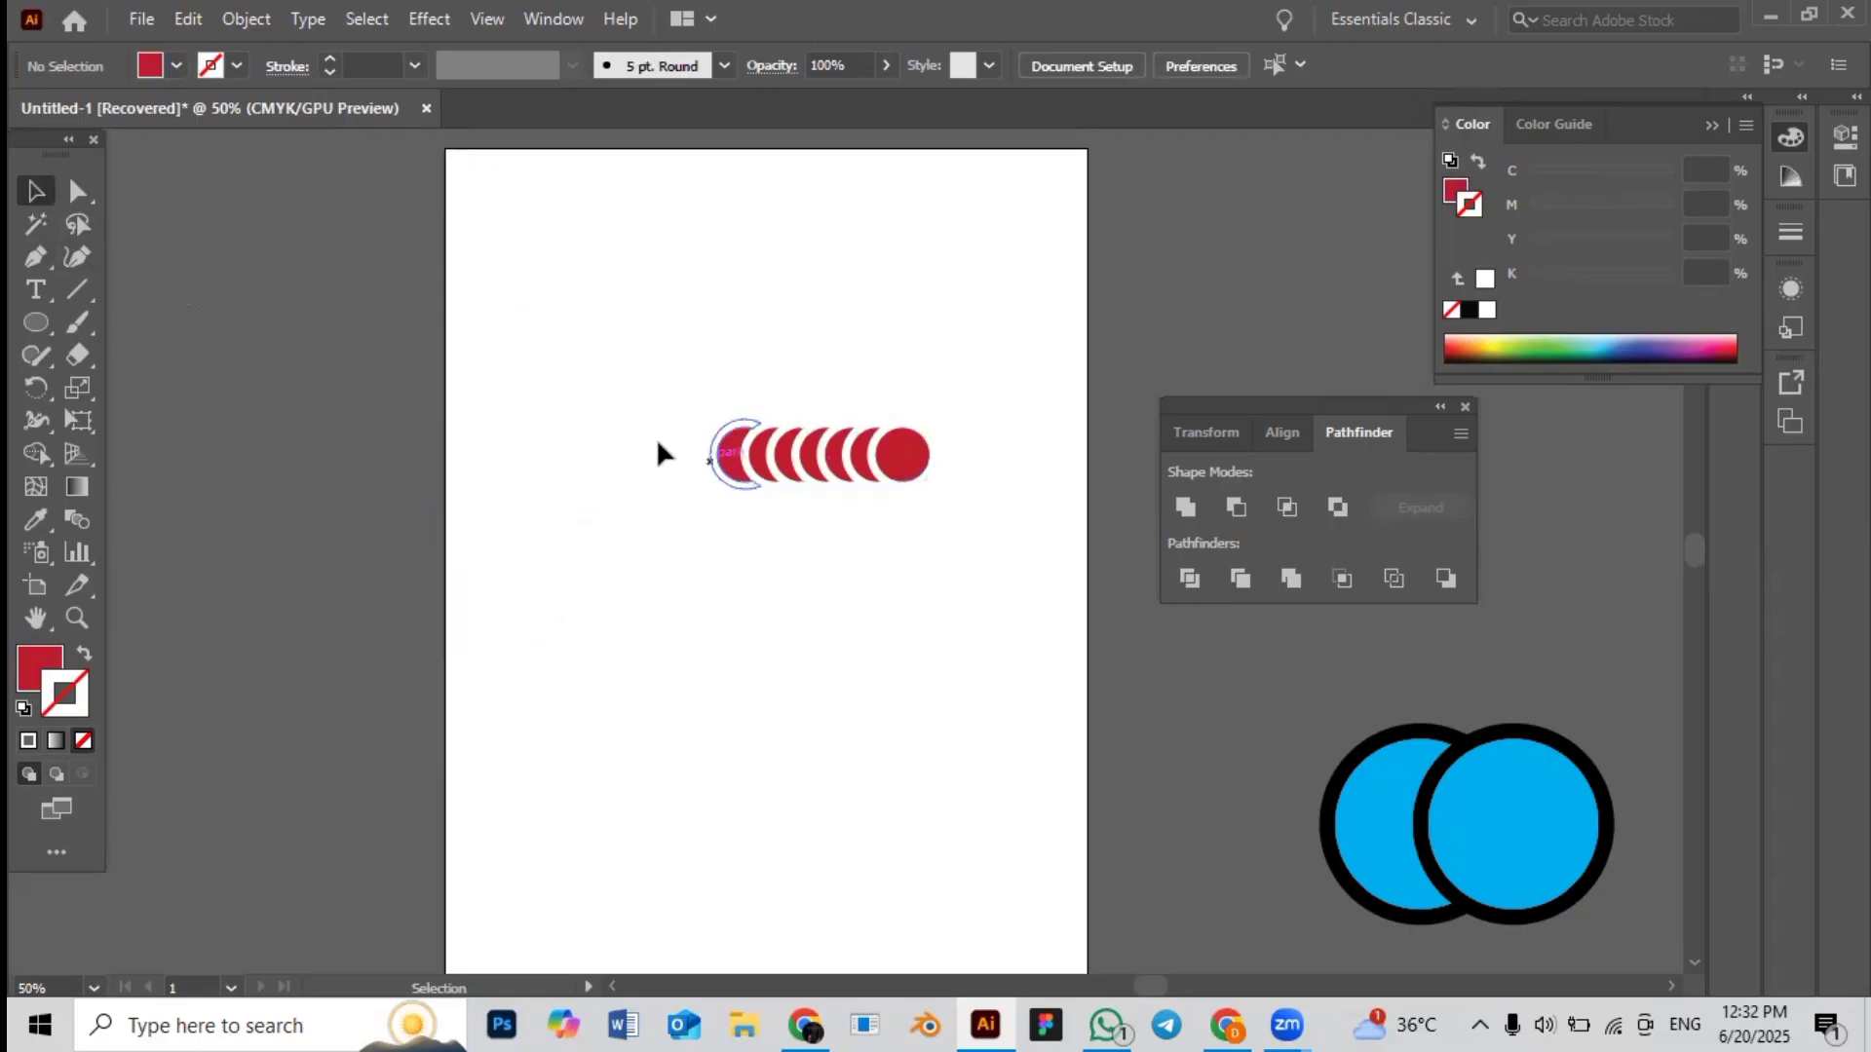
Shift the row of trimmed circles slightly up and left, and delete all its white ring pieces using the Magic Wand
{"action": "left_click_drag", "start_coordinate": [681, 416], "coordinate": [877, 450]}
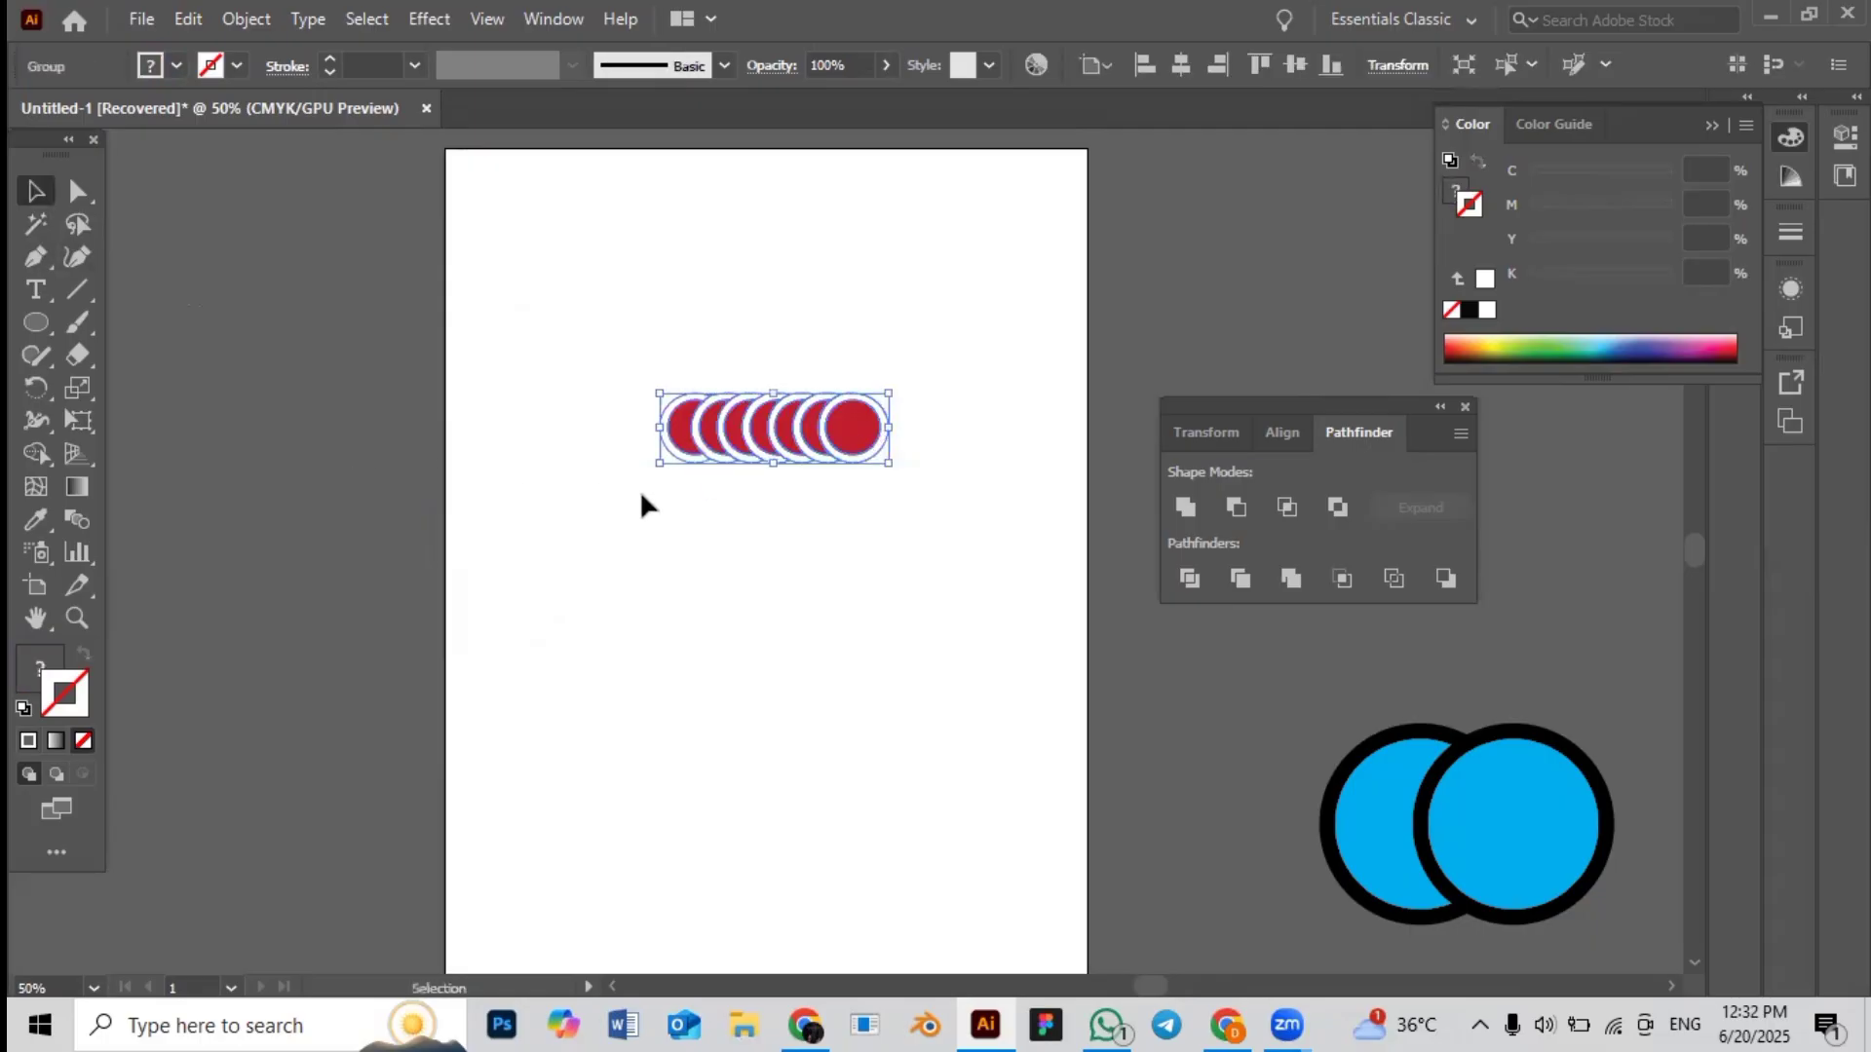
{"action": "left_click", "coordinate": [119, 336]}
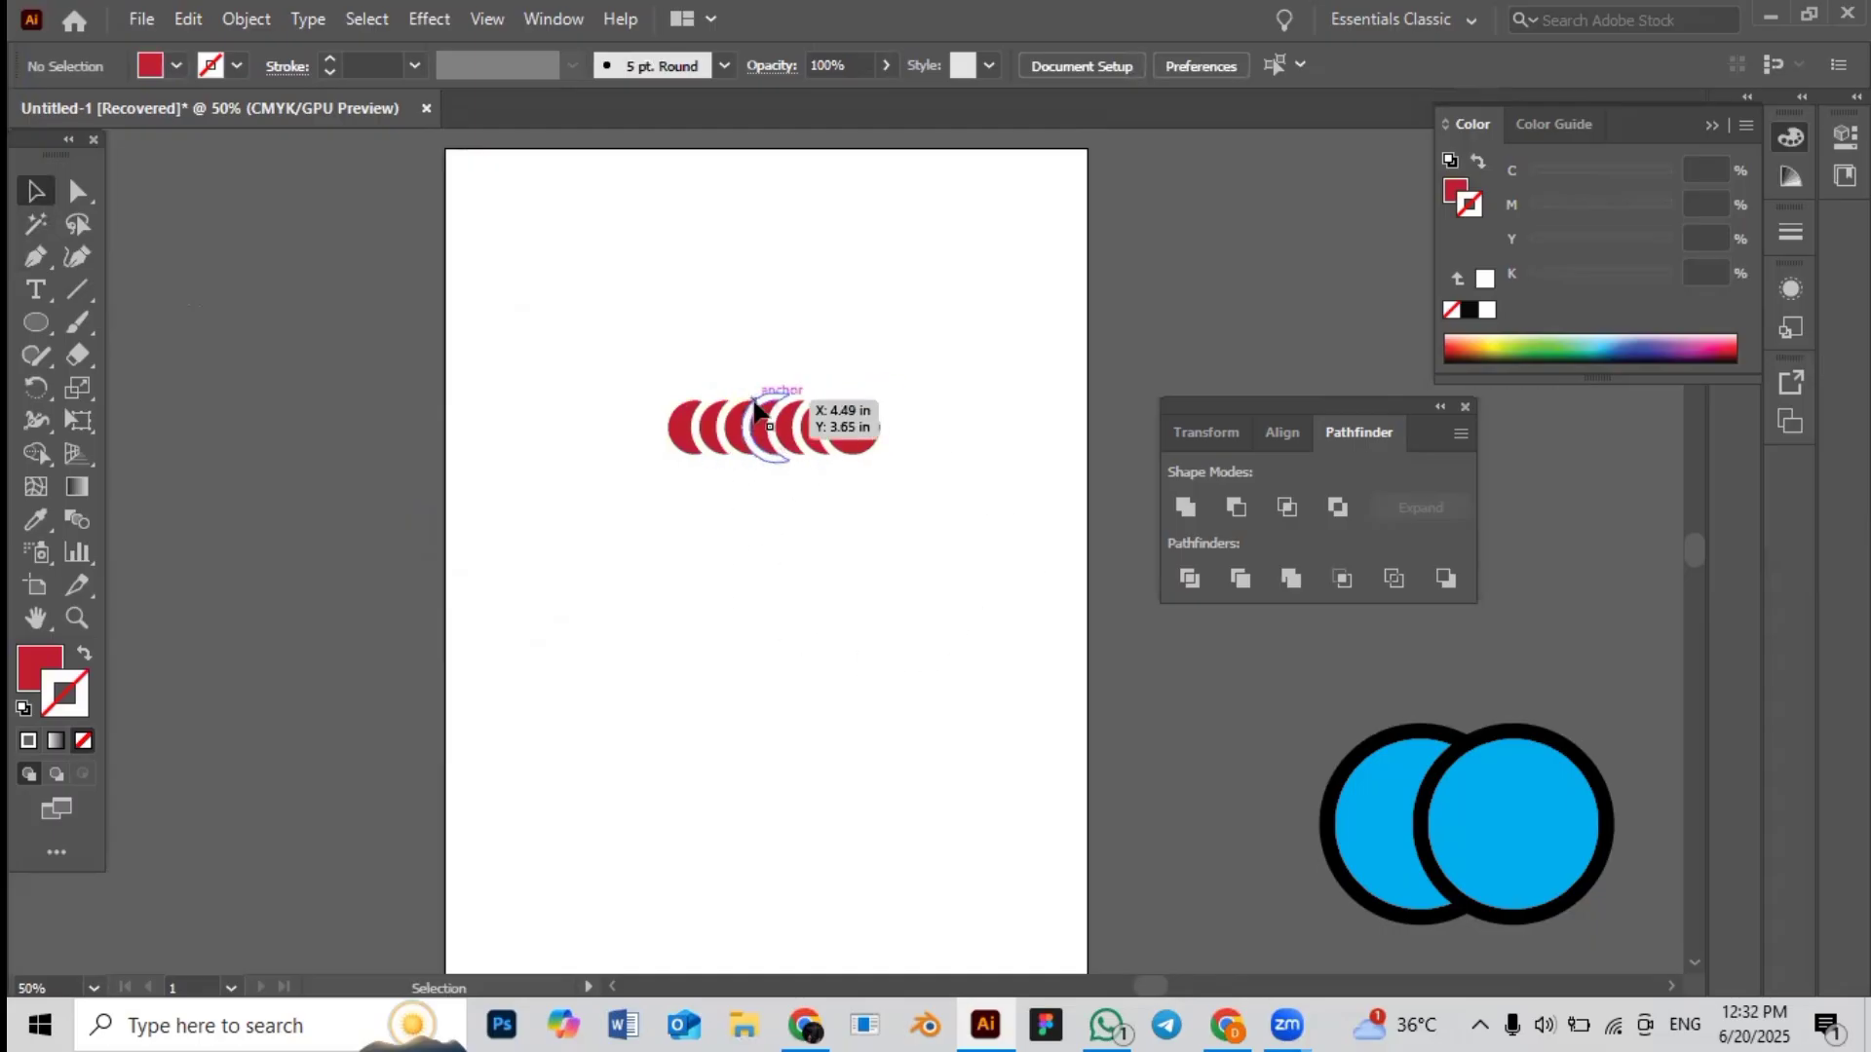
{"action": "left_click", "coordinate": [35, 224]}
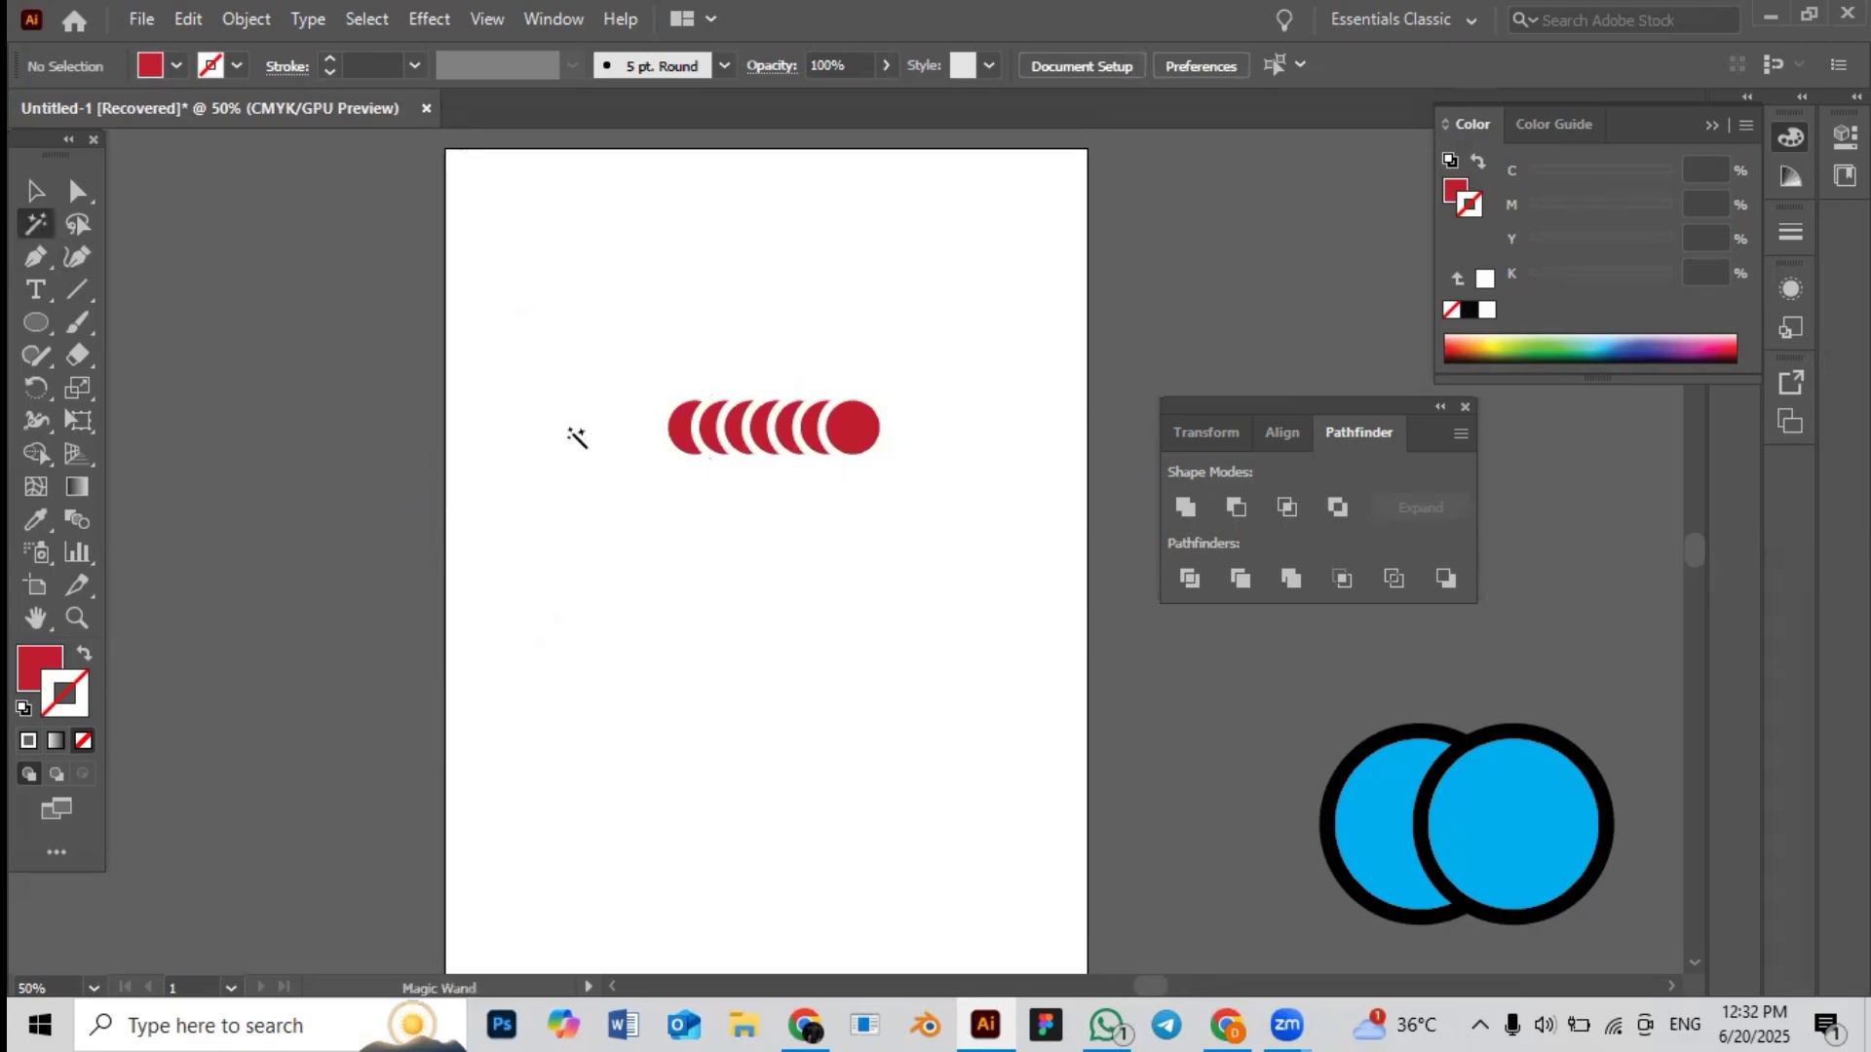
{"action": "left_click", "coordinate": [698, 459]}
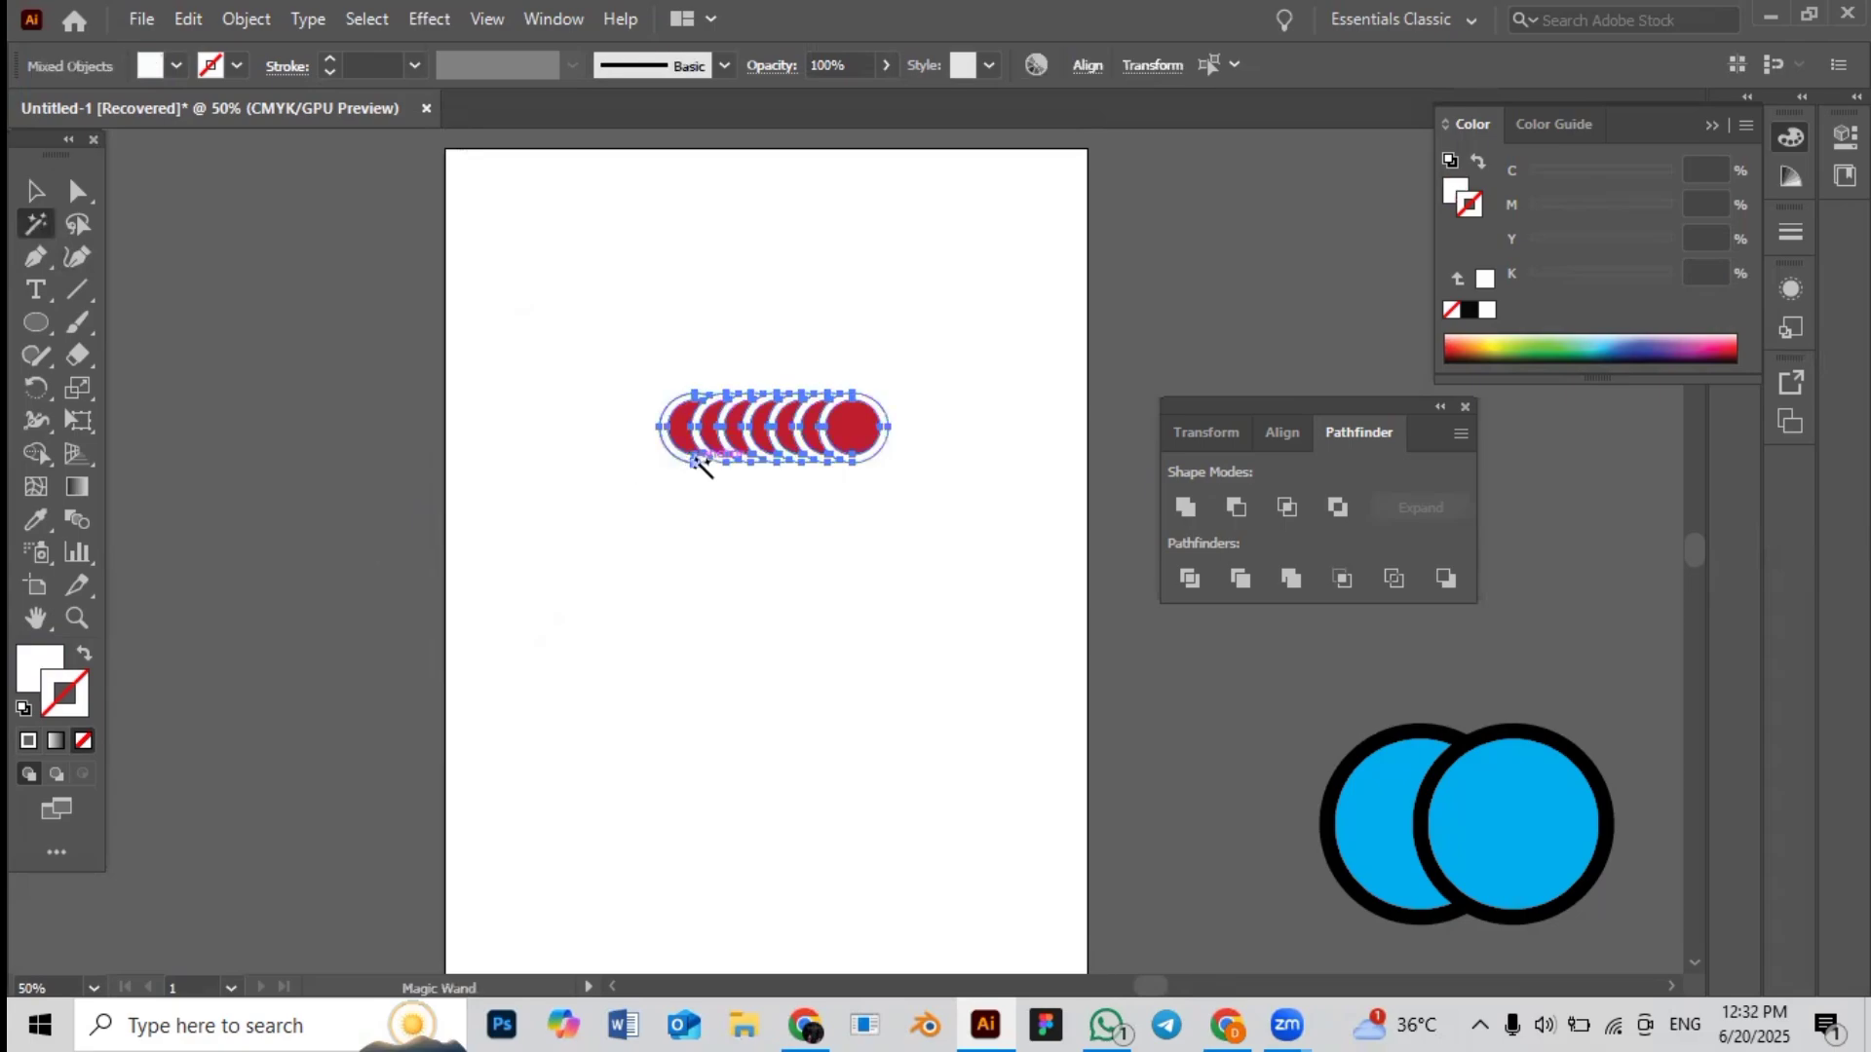
{"action": "left_click", "coordinate": [695, 460]}
Move the remaining row of red crescents off the artboard, just beyond its upper right edge
{"action": "left_click", "coordinate": [35, 191]}
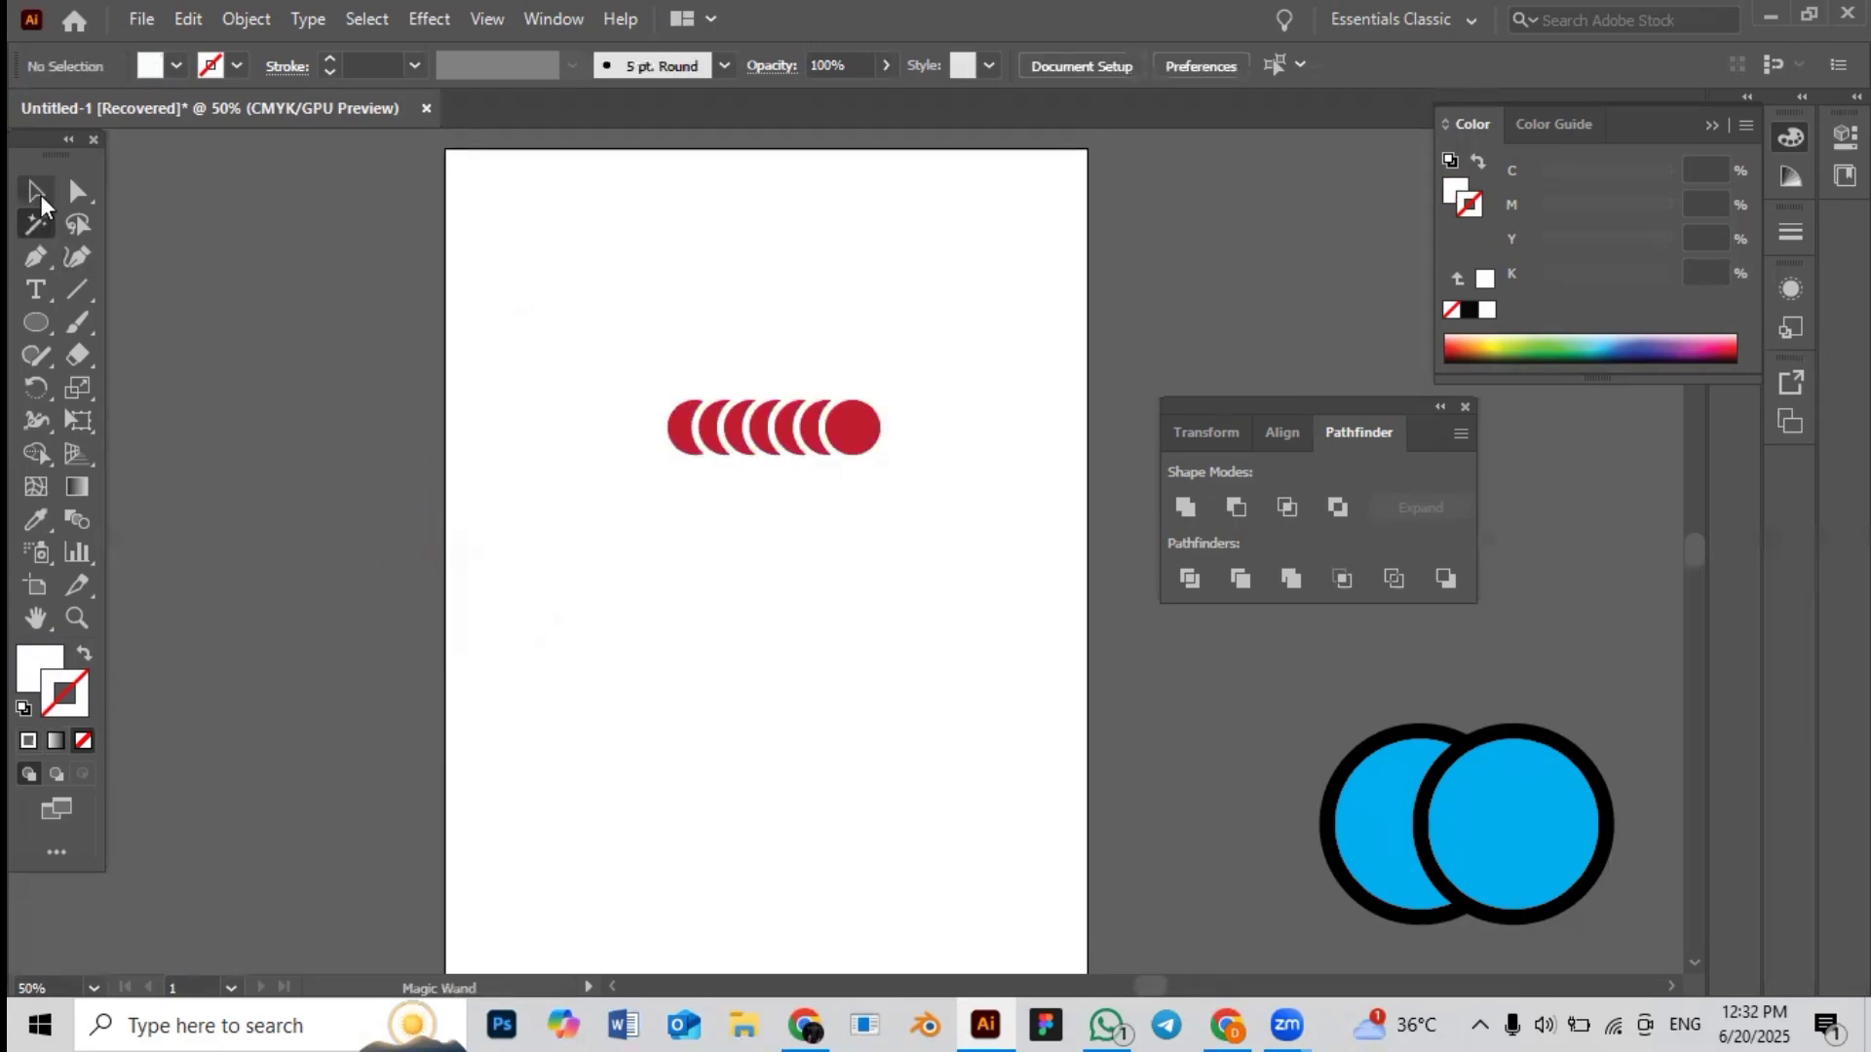
{"action": "left_click_drag", "start_coordinate": [768, 444], "coordinate": [284, 420]}
{"action": "left_click", "coordinate": [301, 502]}
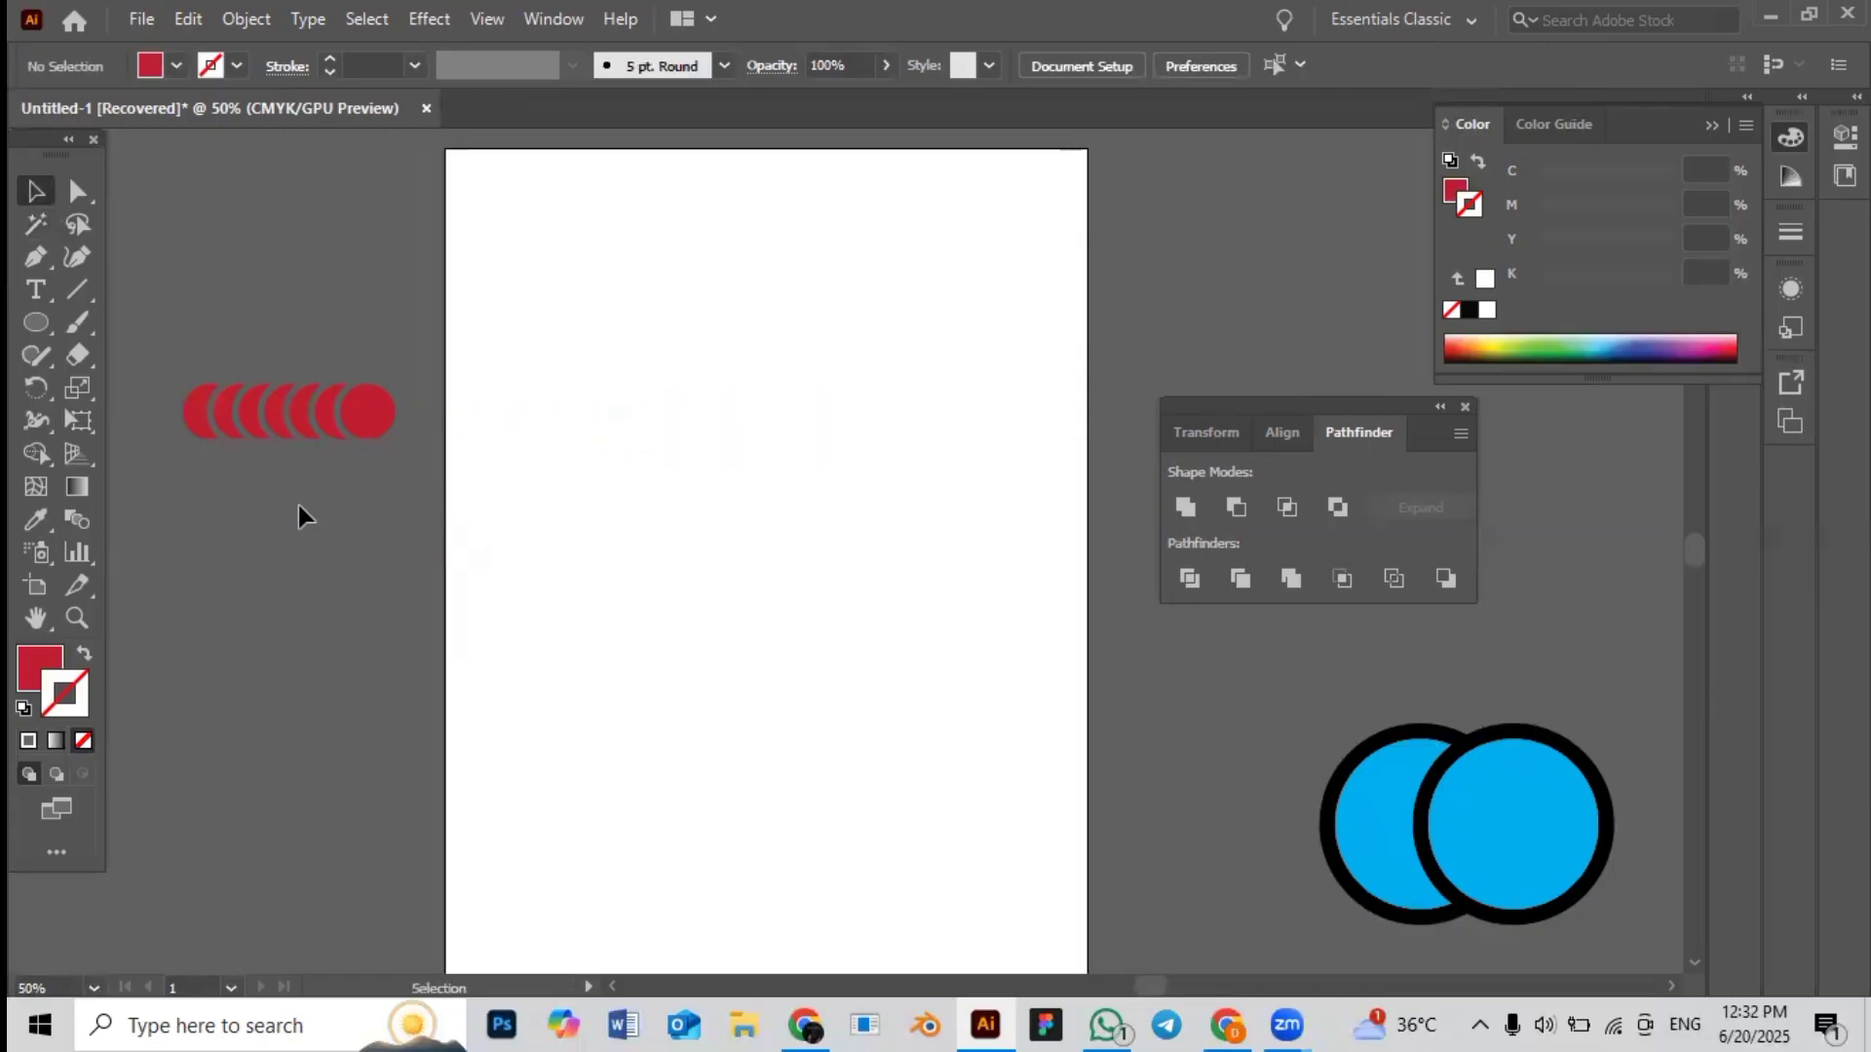
{"action": "left_click_drag", "start_coordinate": [293, 430], "coordinate": [1306, 291]}
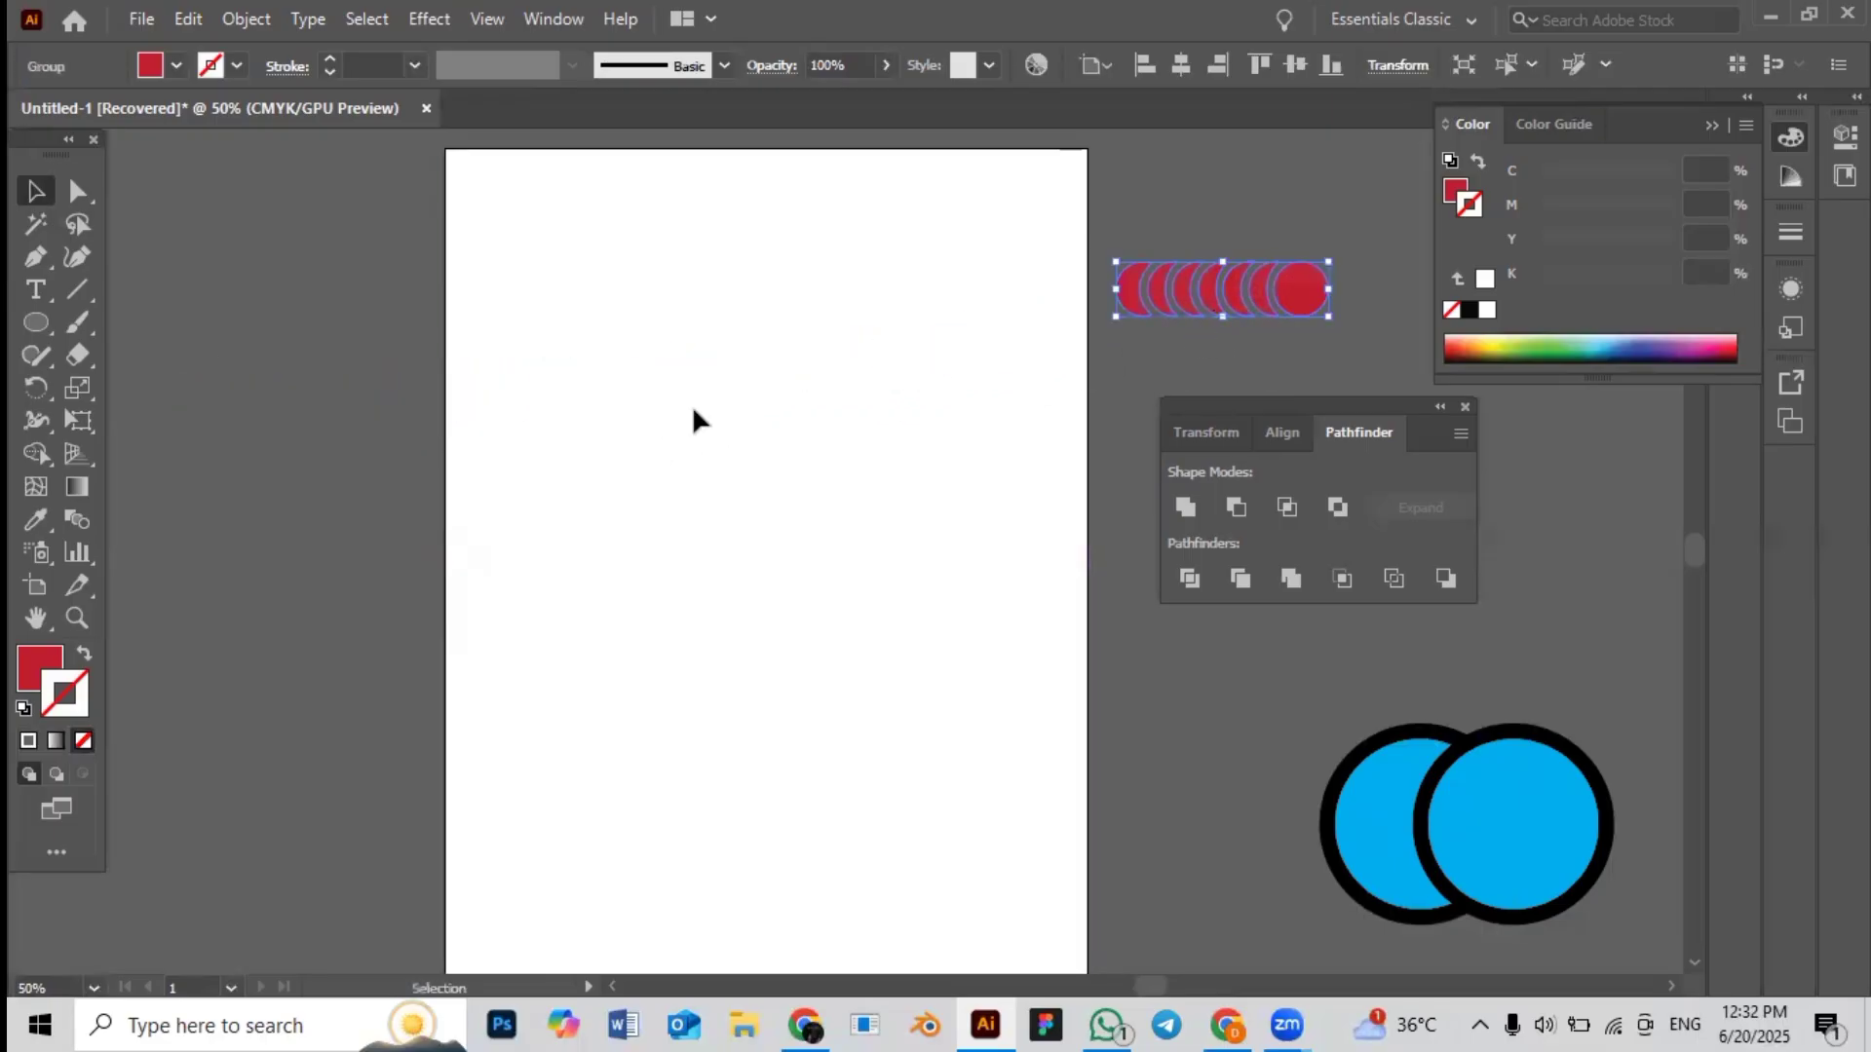
Draw a large black rectangle across the artboard and center the row of red crescents on it
{"action": "left_click_drag", "start_coordinate": [35, 324], "coordinate": [127, 318]}
{"action": "left_click_drag", "start_coordinate": [498, 309], "coordinate": [1022, 723]}
{"action": "left_click", "coordinate": [151, 65]}
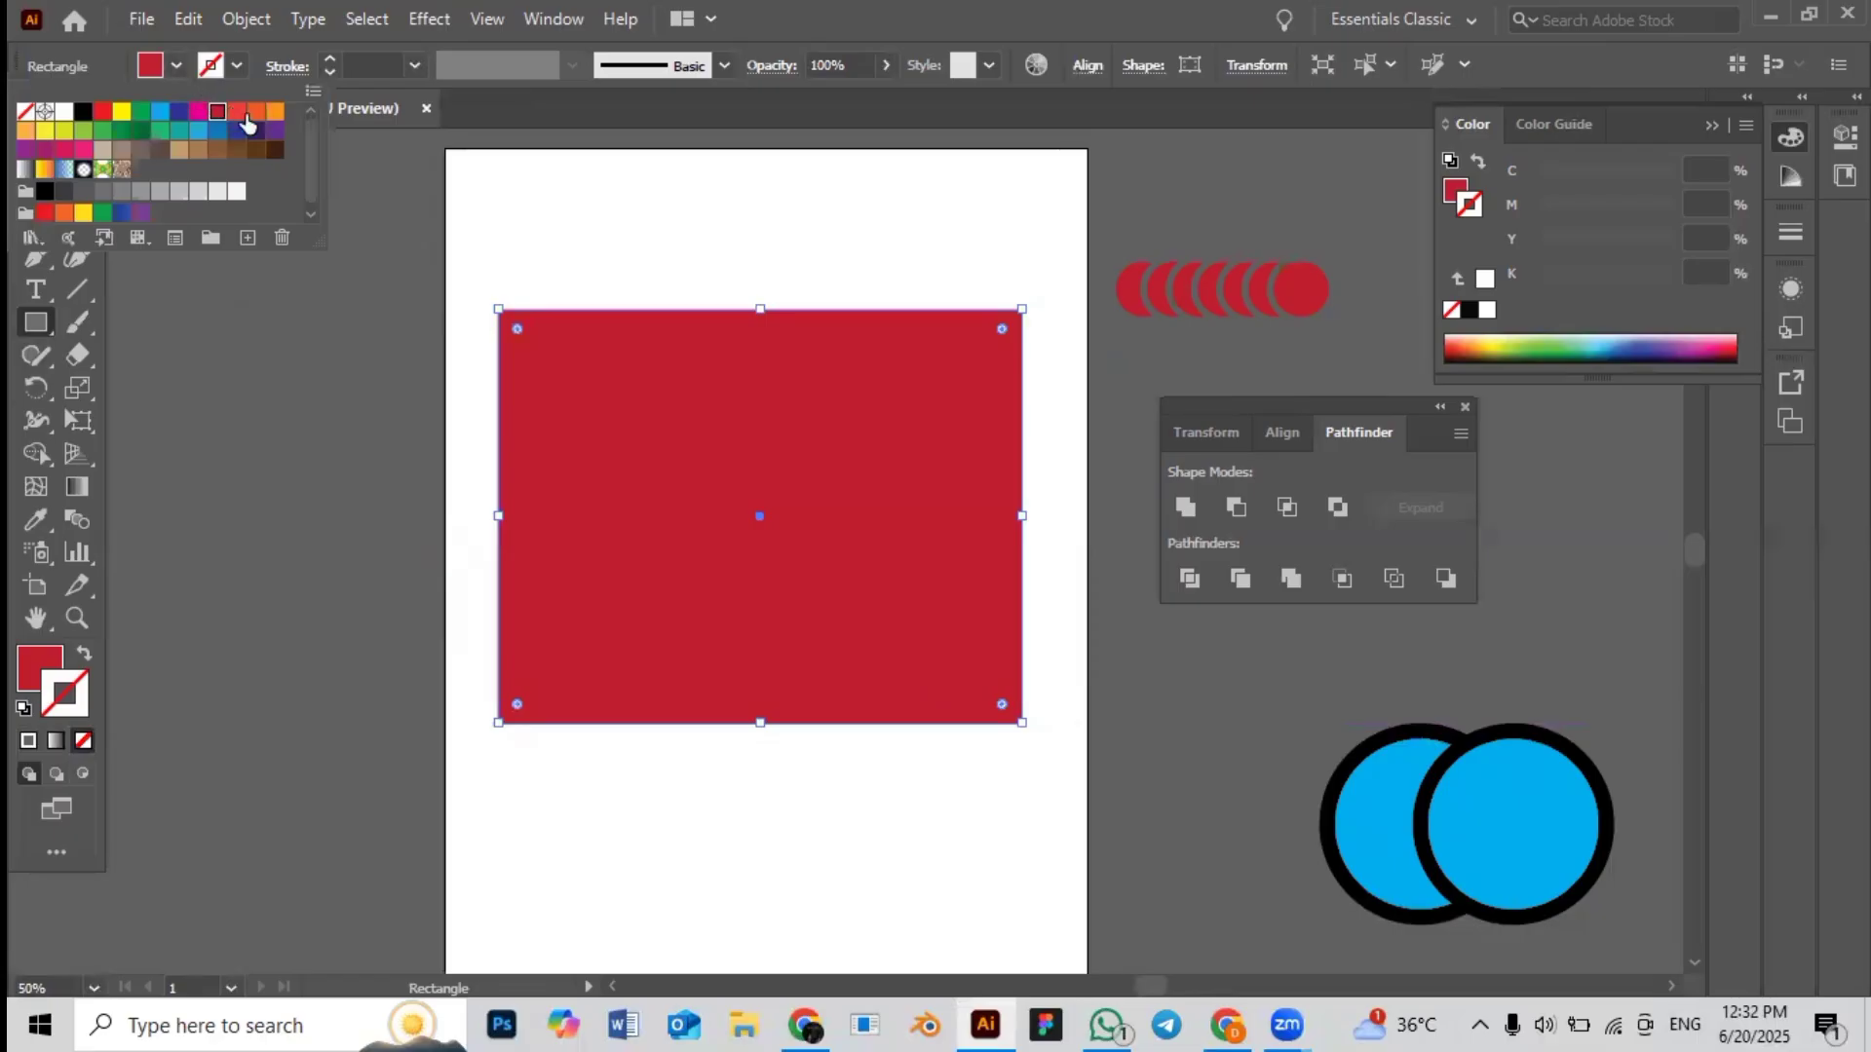
{"action": "left_click", "coordinate": [84, 112]}
{"action": "key", "text": "Escape"}
{"action": "key", "text": "v"}
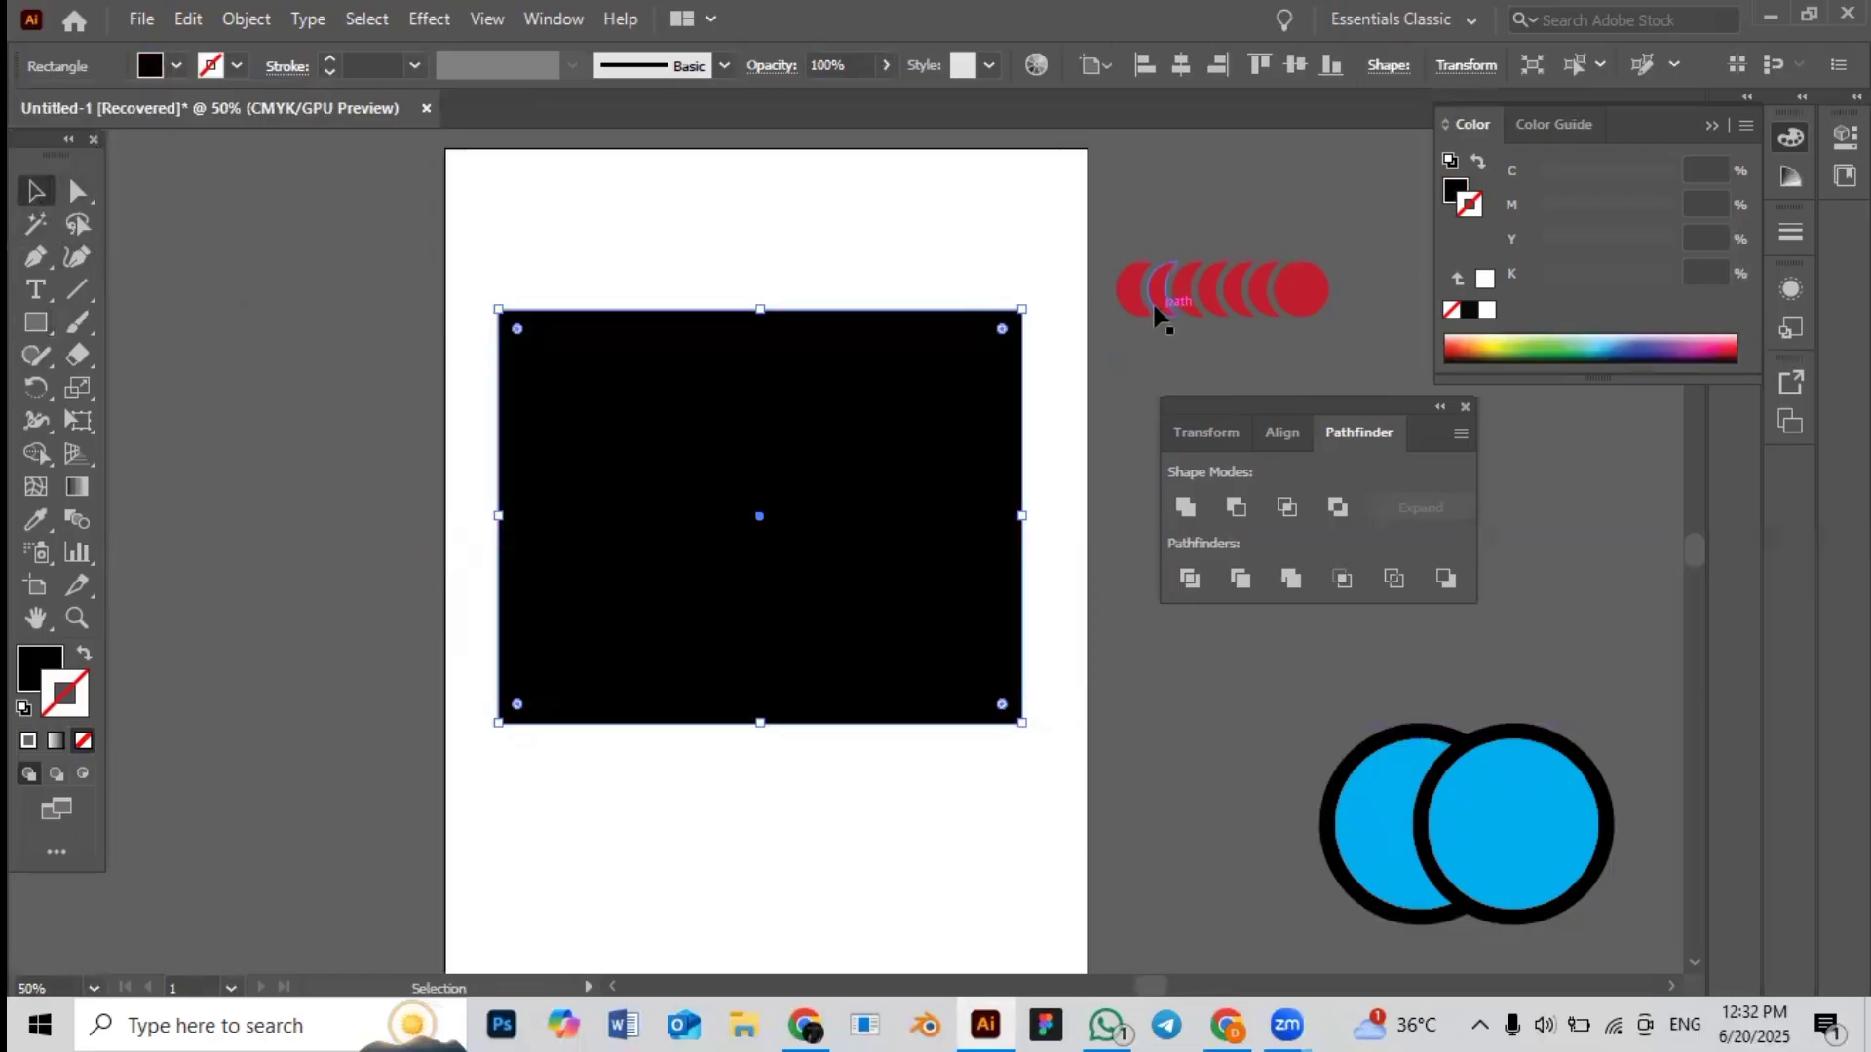
{"action": "left_click_drag", "start_coordinate": [1146, 306], "coordinate": [679, 538]}
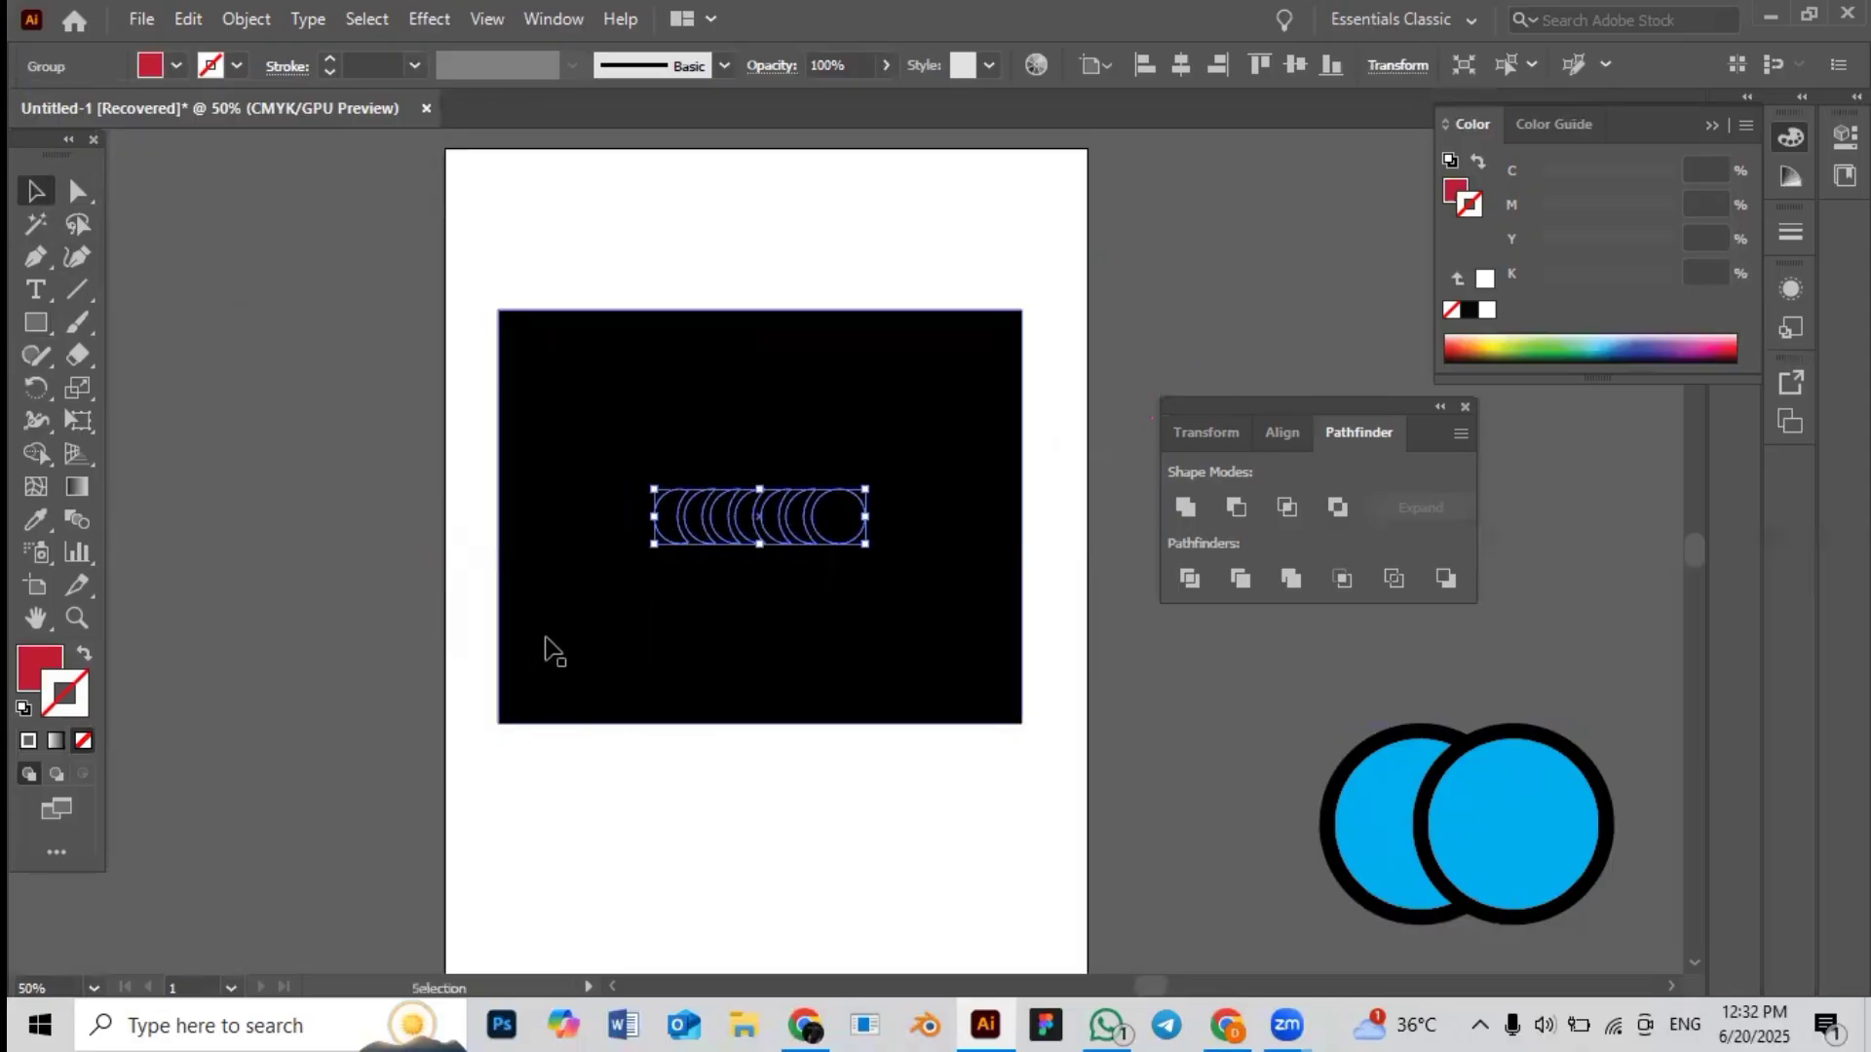
{"action": "left_click", "coordinate": [352, 429]}
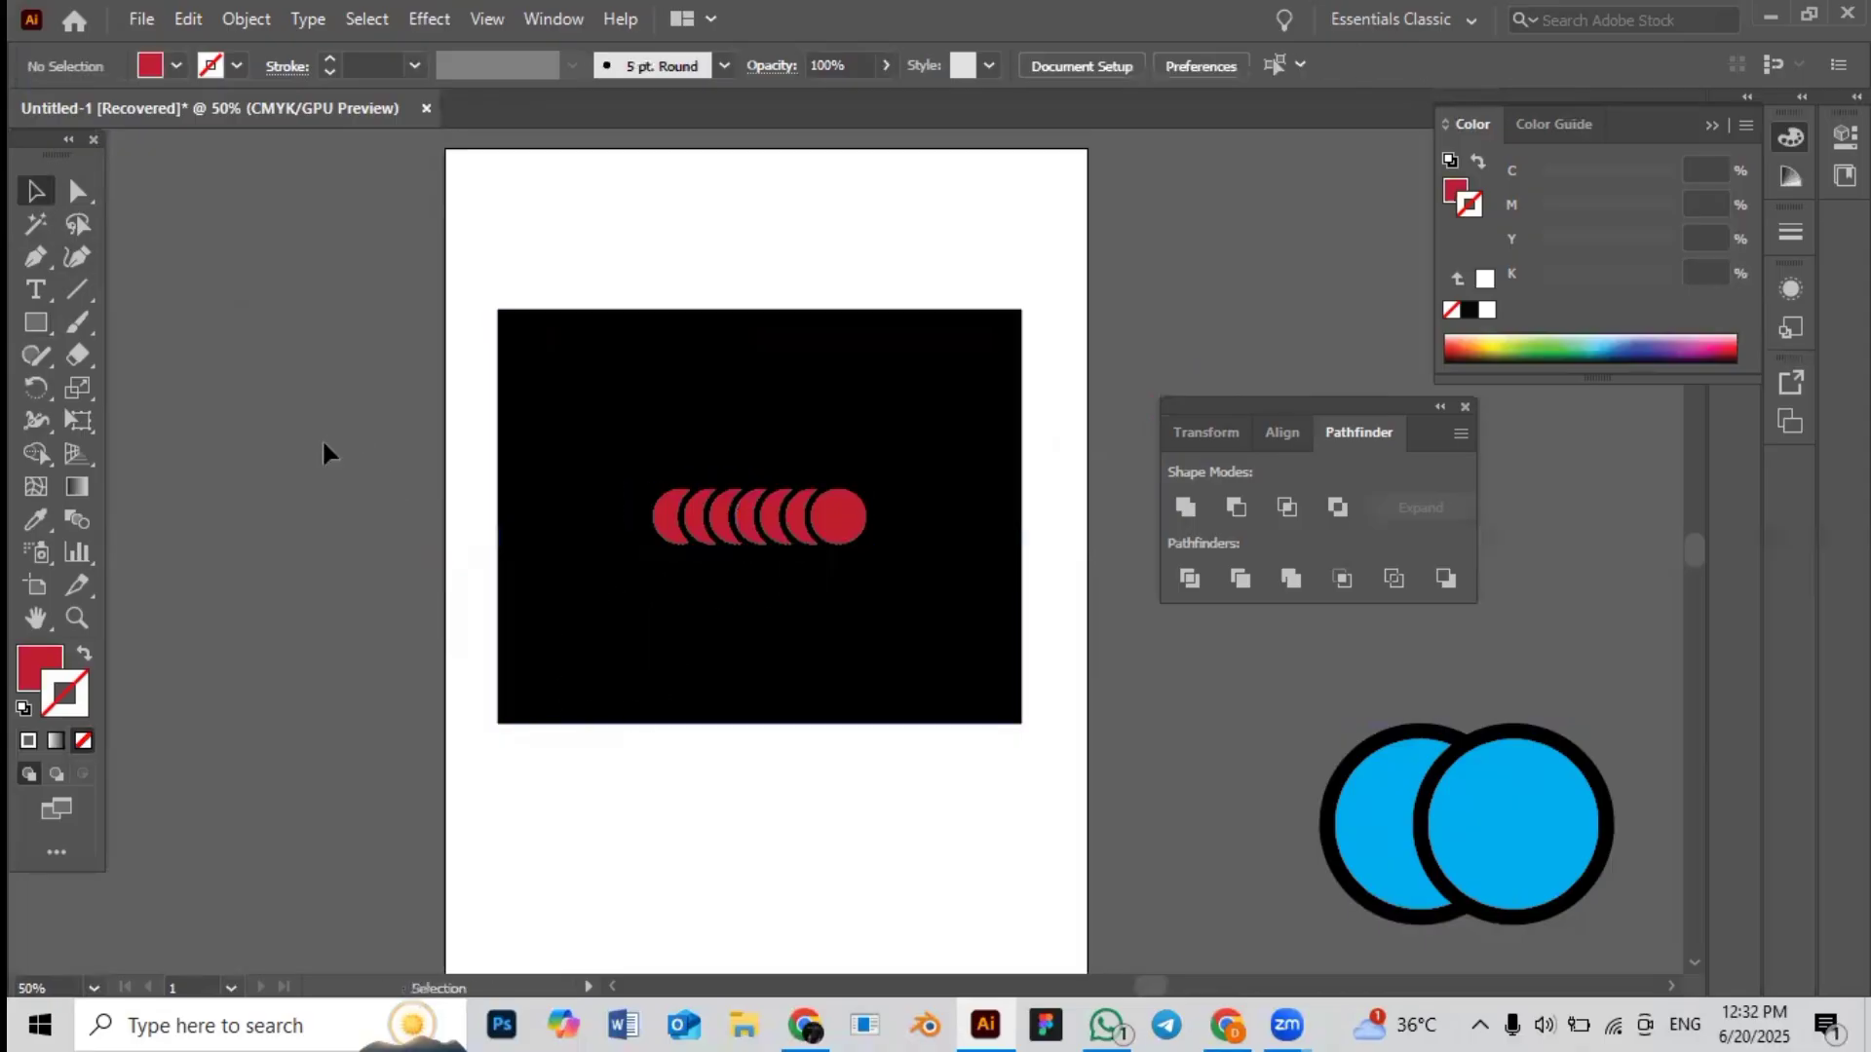
Delete the row of red crescents and the black rectangle from the artboard
{"action": "left_click", "coordinate": [805, 526]}
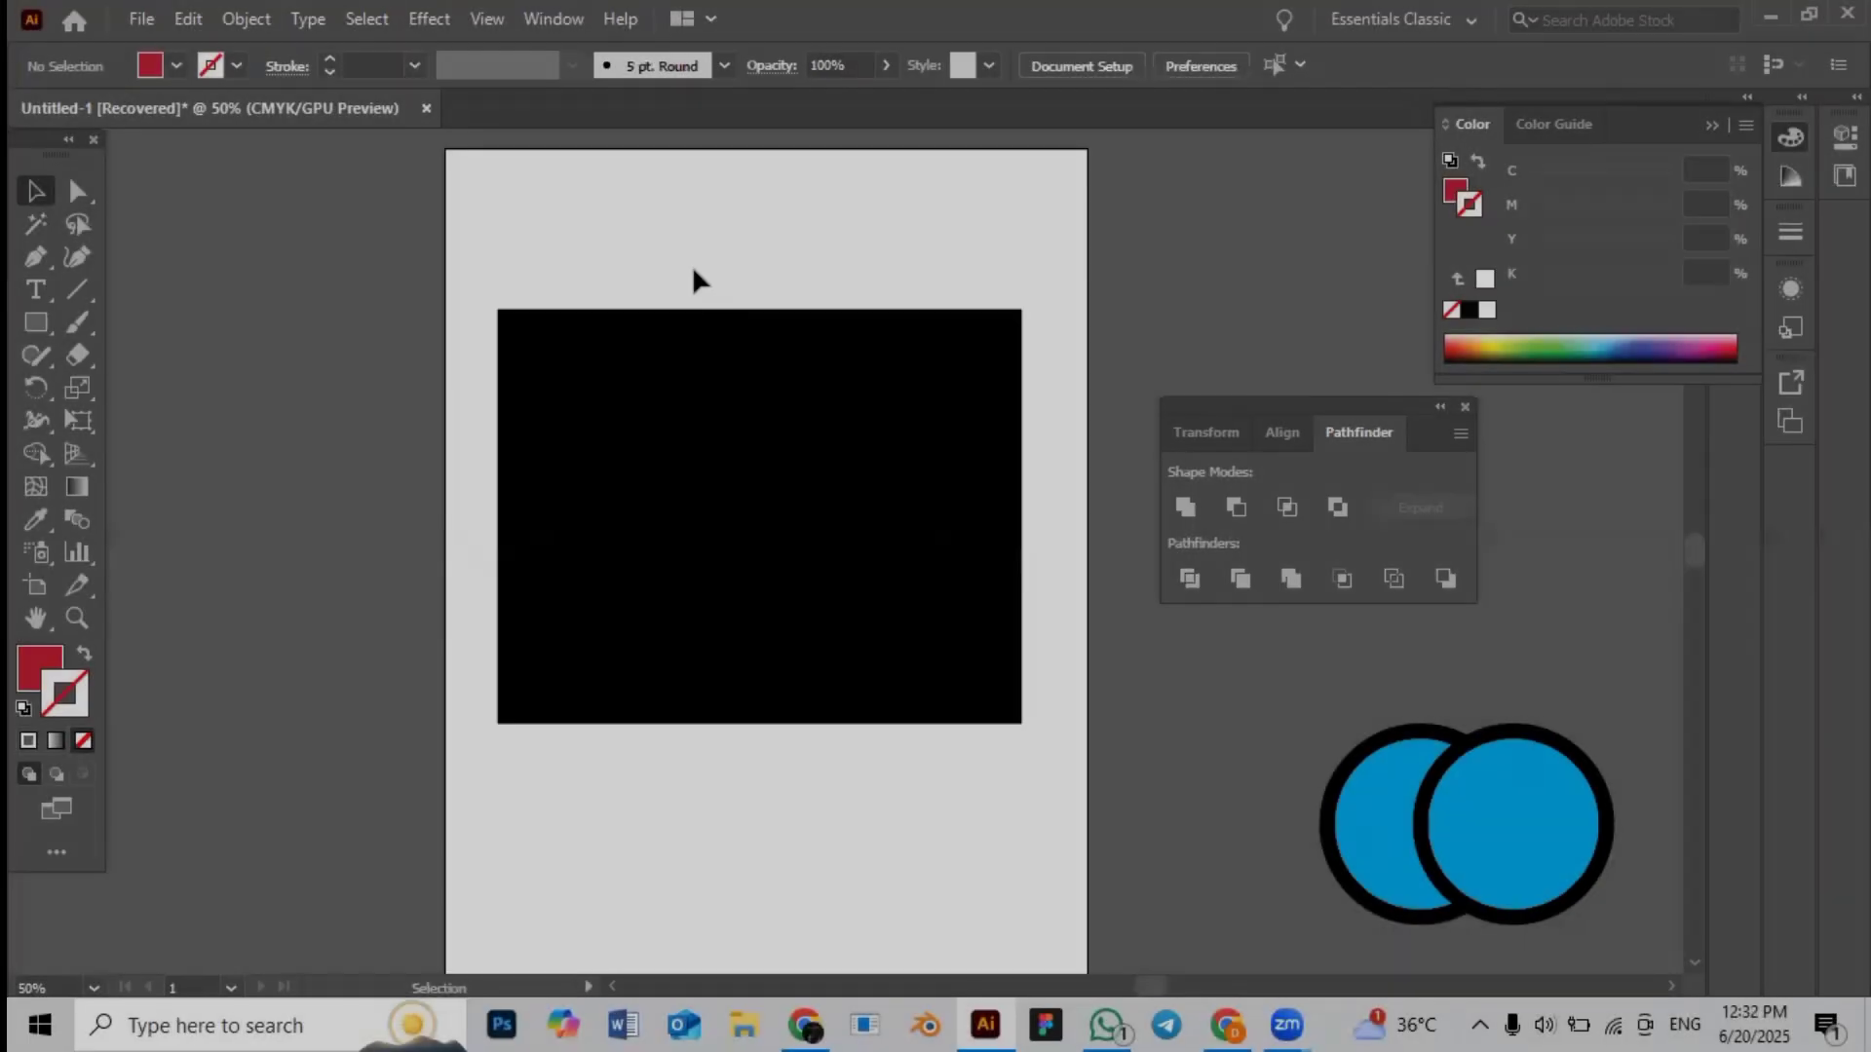
{"action": "left_click", "coordinate": [806, 450]}
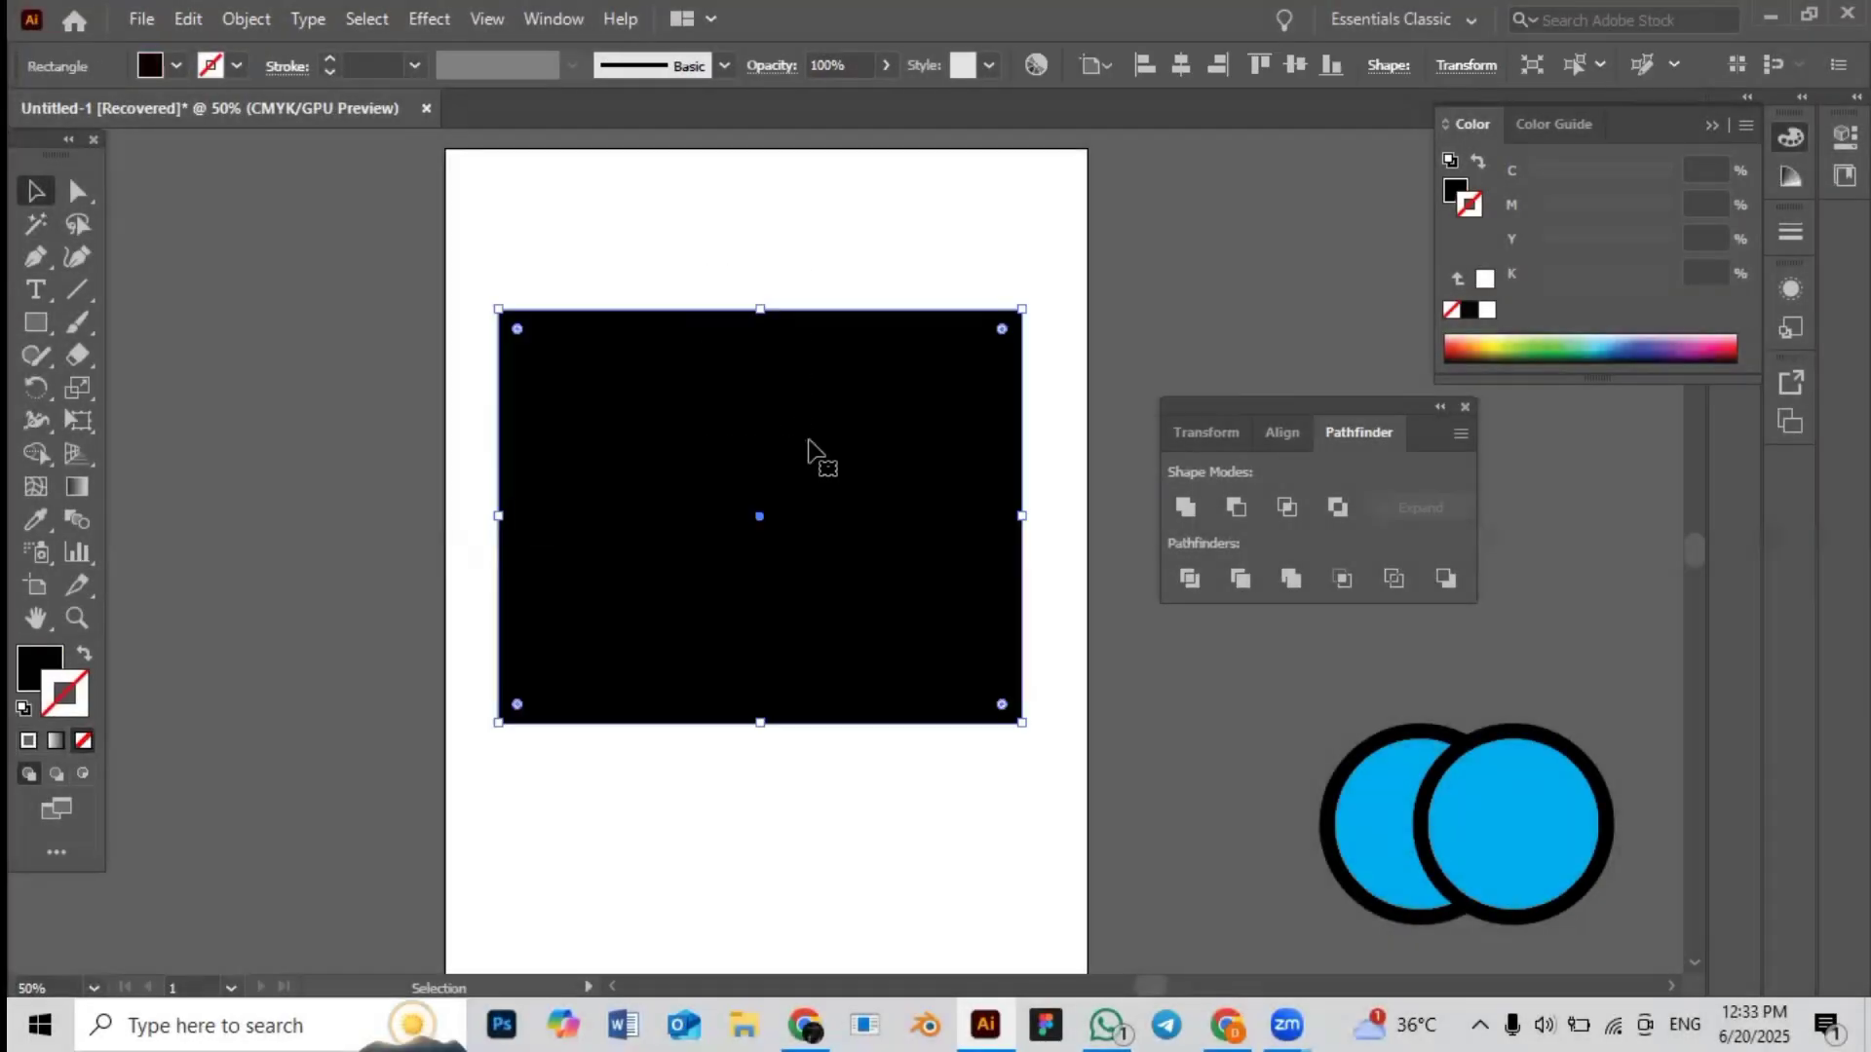
{"action": "key", "text": "Delete"}
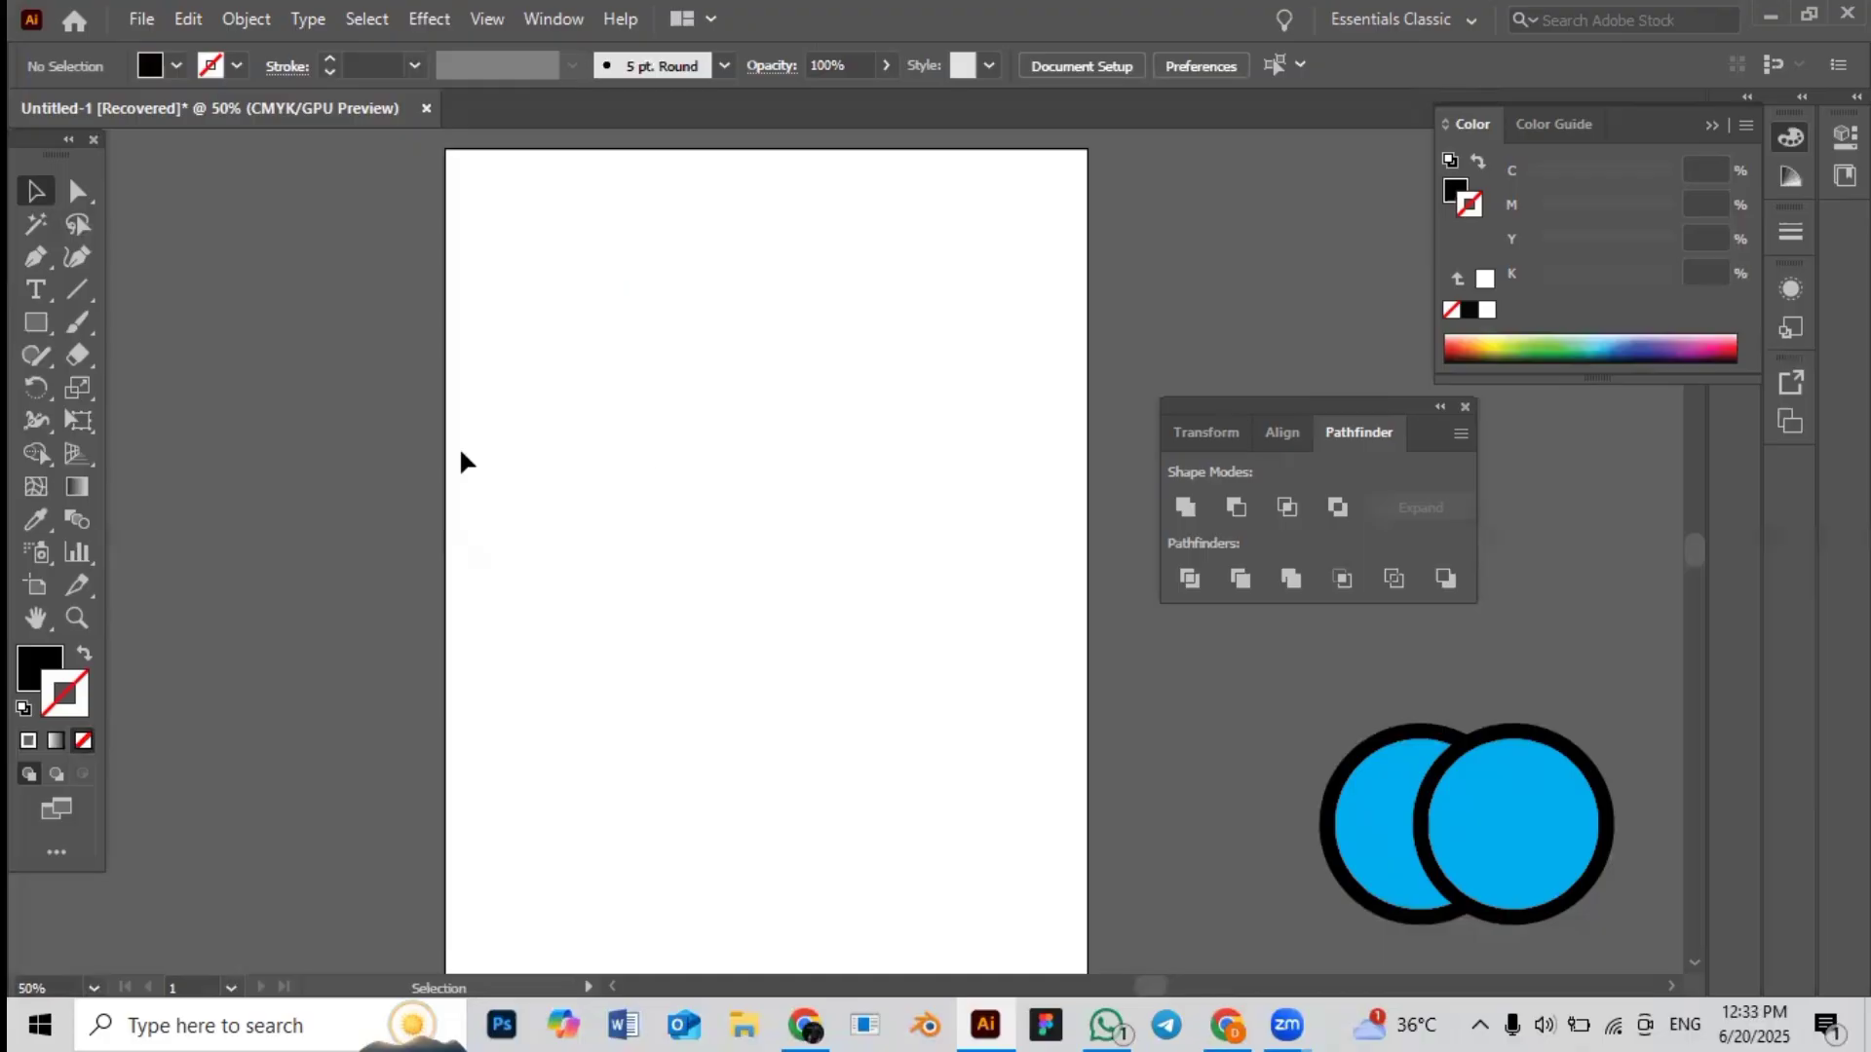
Draw a circle in the middle of the artboard and fill it with orange
{"action": "left_click", "coordinate": [19, 317]}
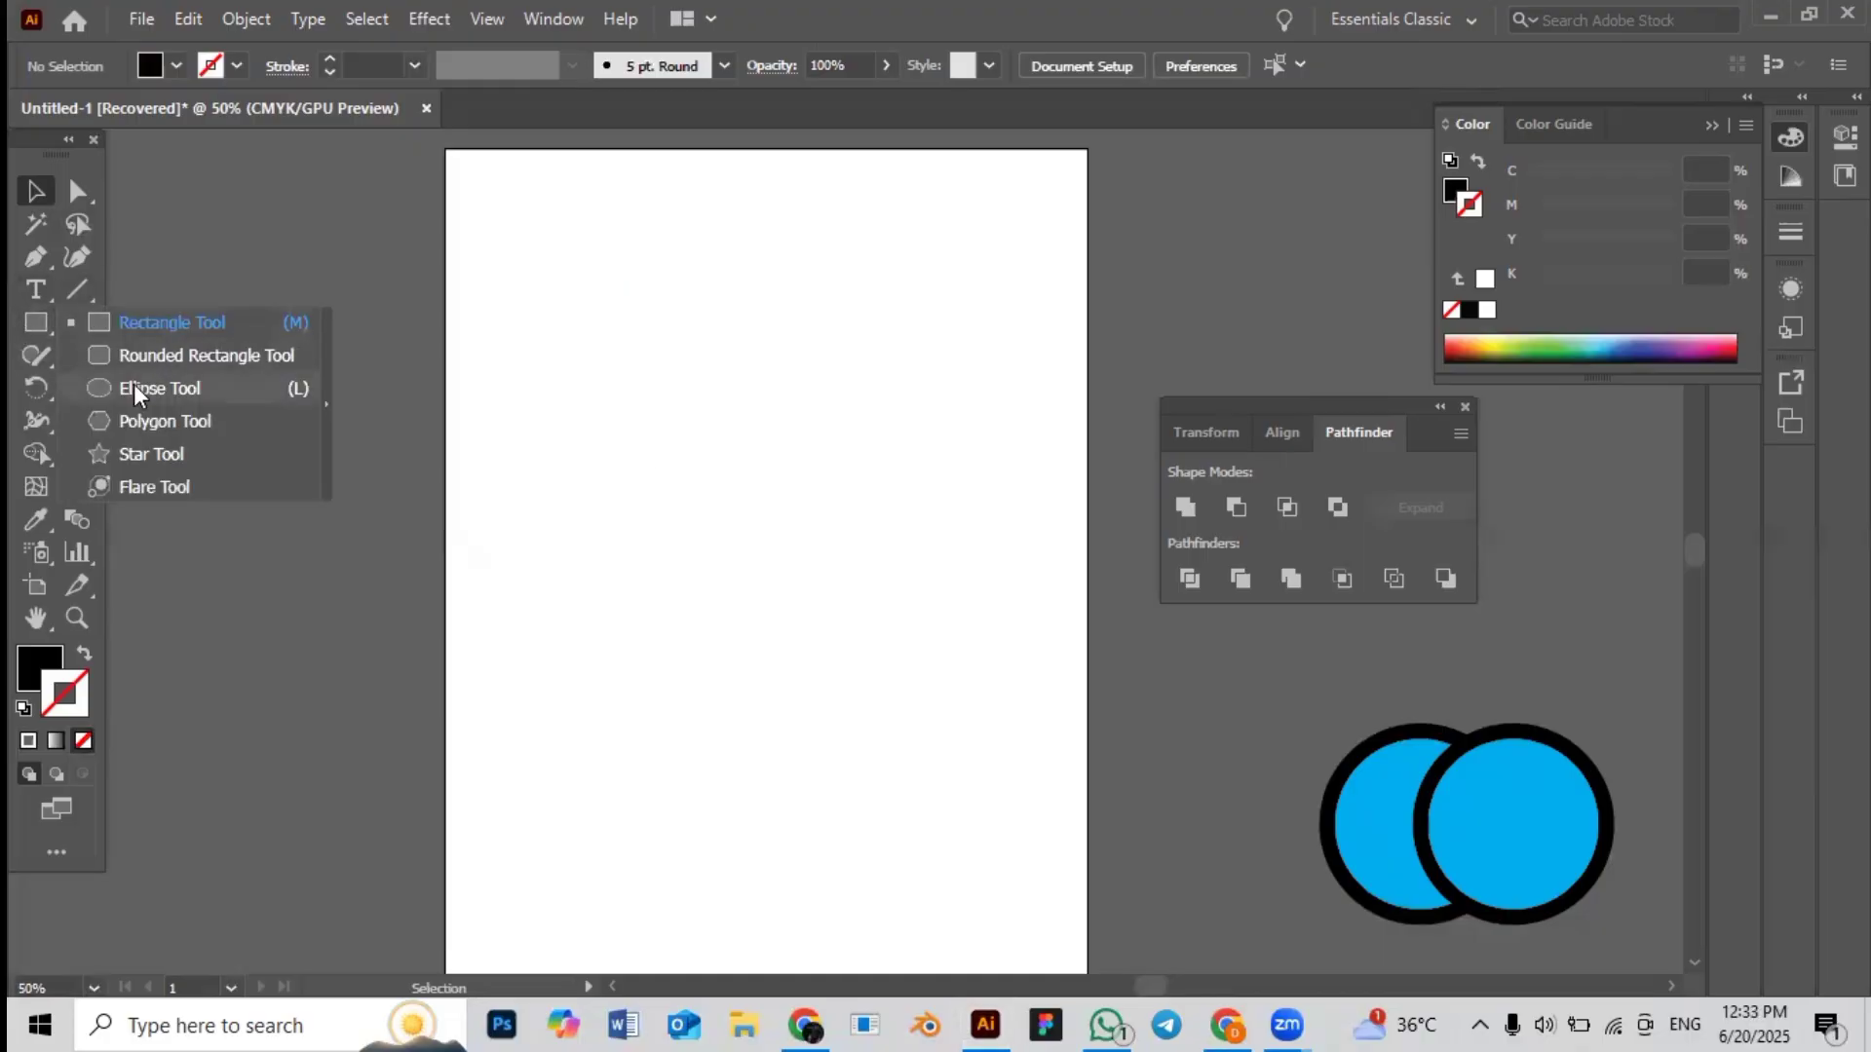
{"action": "left_click", "coordinate": [134, 388]}
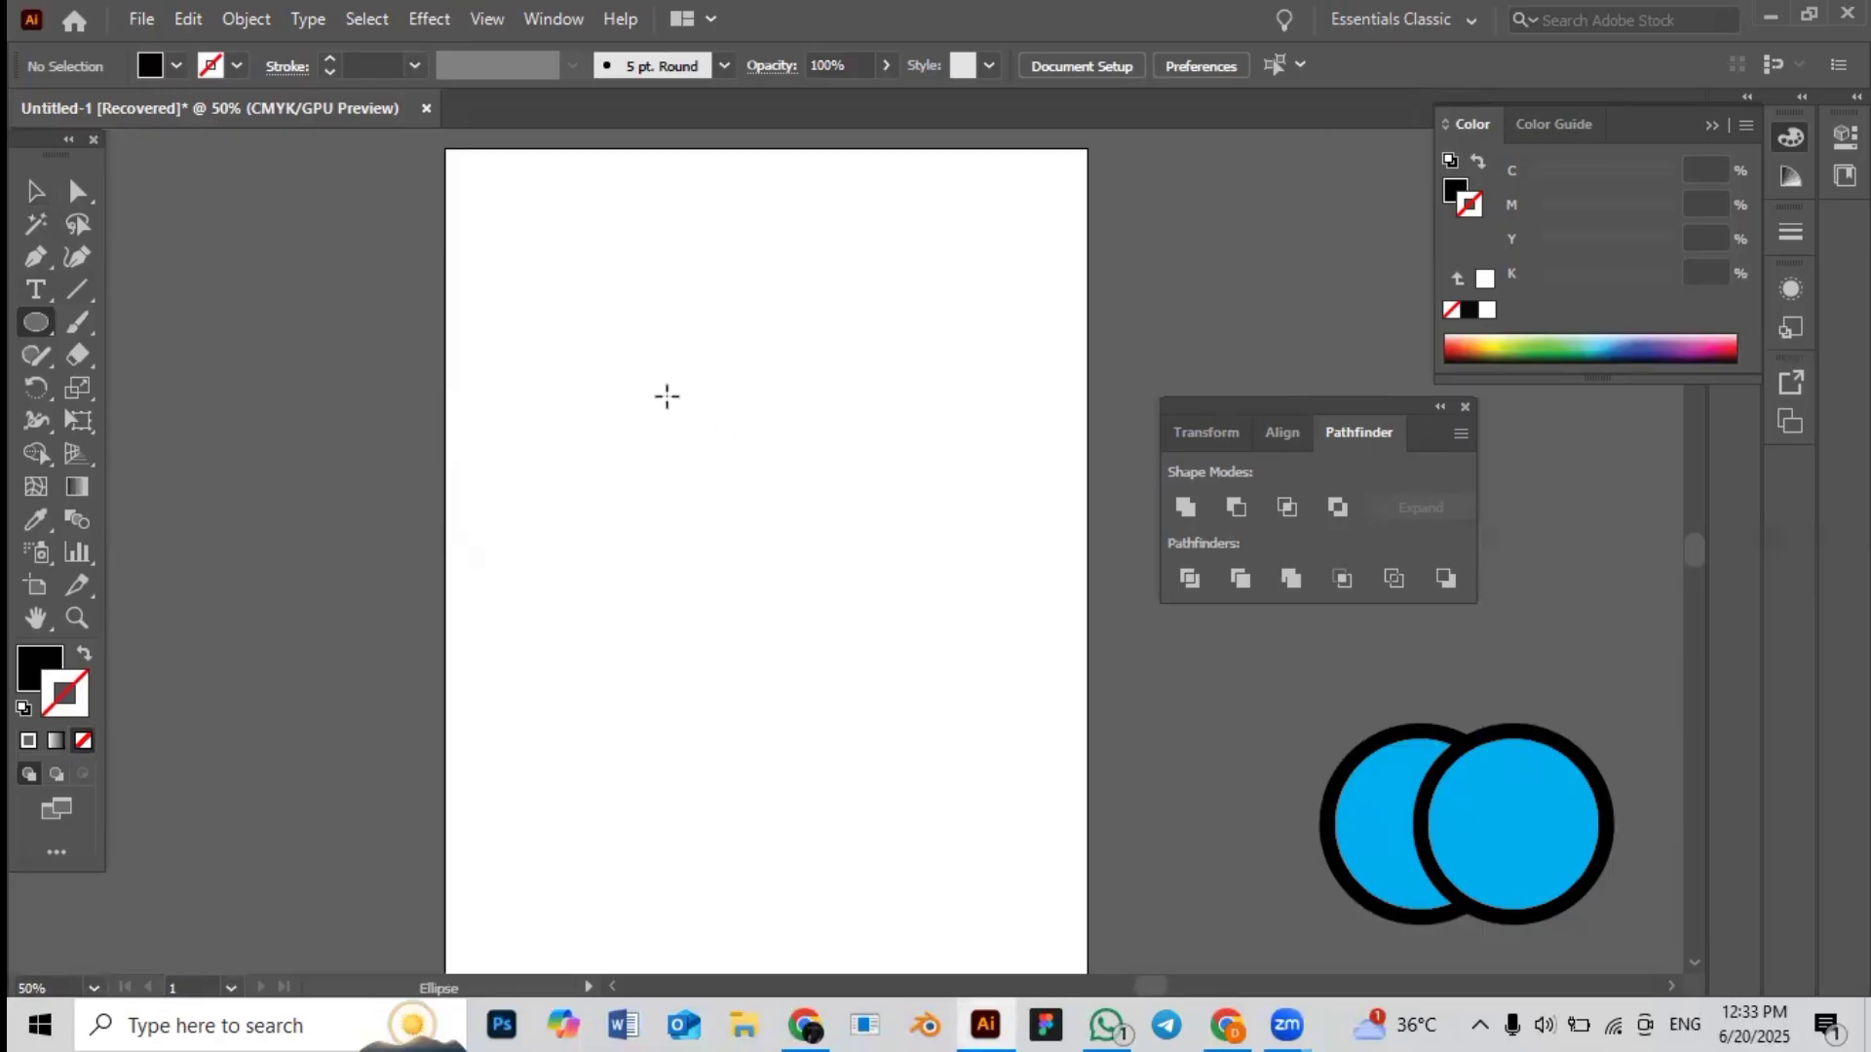
{"action": "mouse_move", "coordinate": [662, 396]}
{"action": "left_mouse_down"}
{"action": "mouse_move", "coordinate": [877, 588]}
{"action": "mouse_move", "coordinate": [878, 612]}
{"action": "left_mouse_up"}
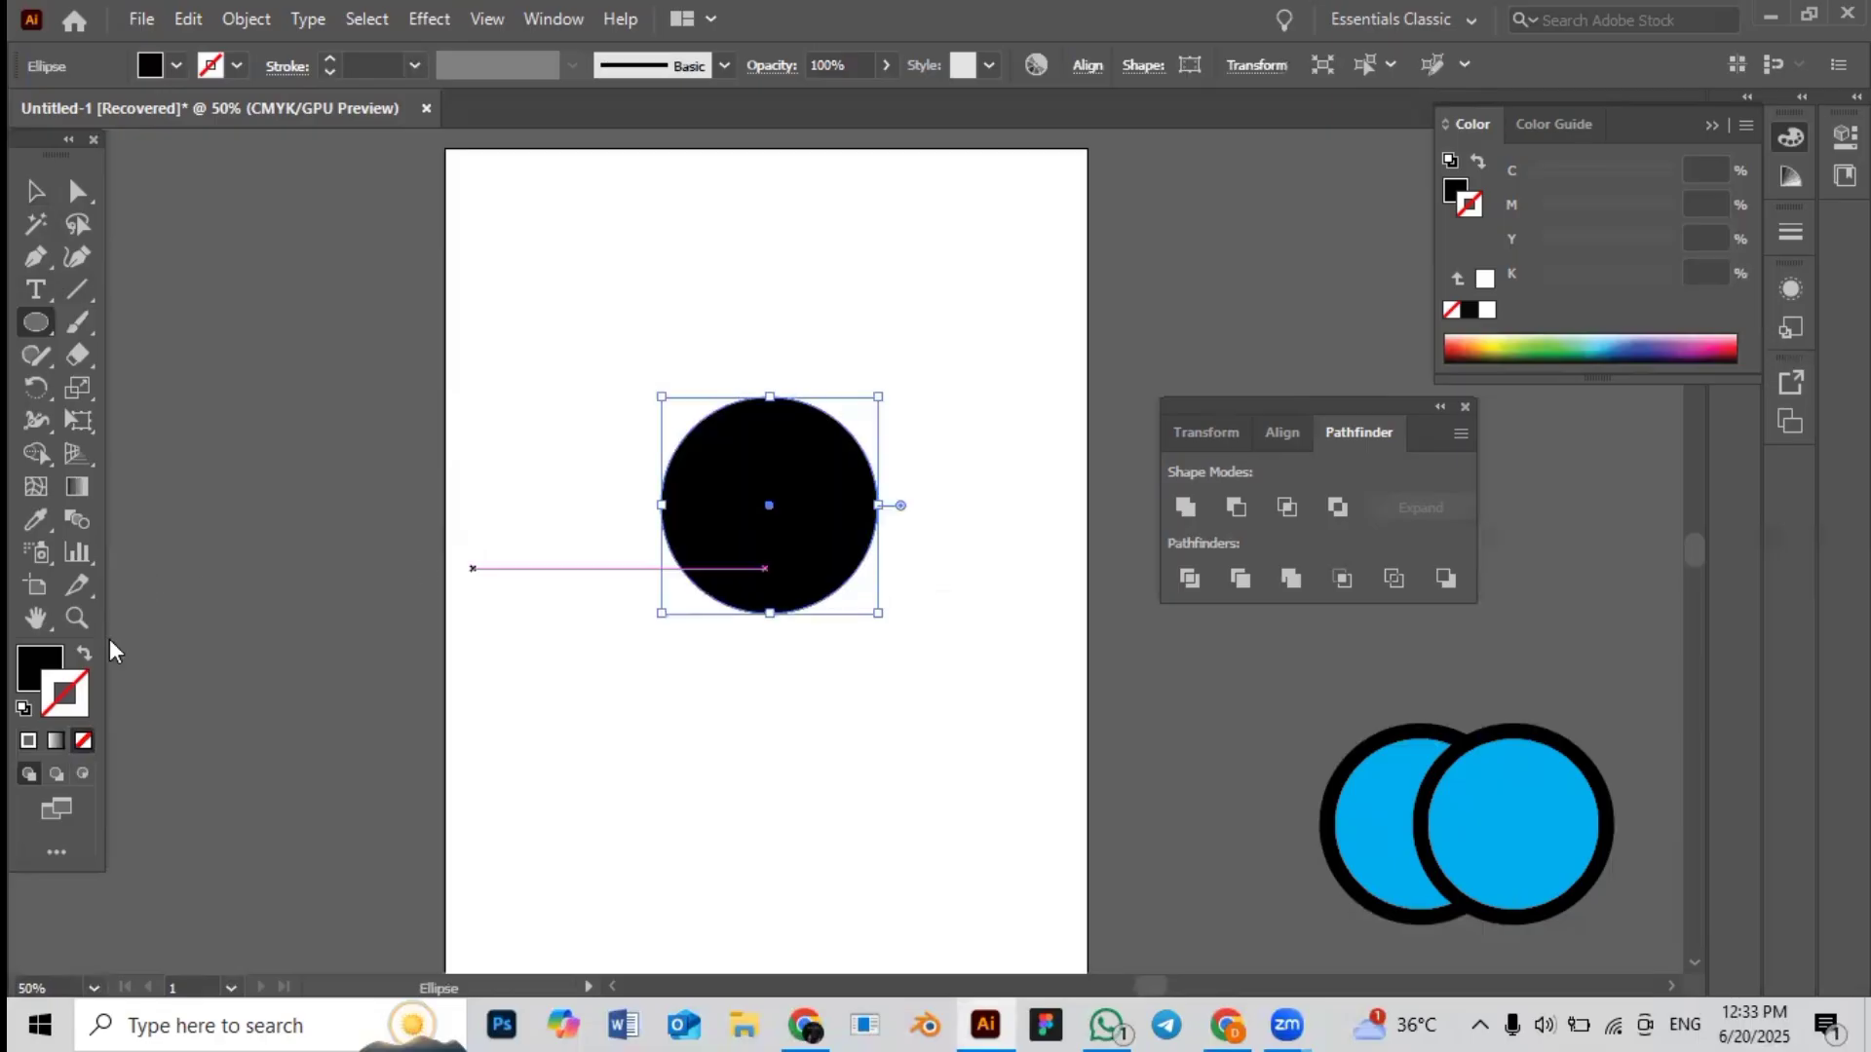
{"action": "left_click", "coordinate": [175, 66]}
{"action": "left_click", "coordinate": [275, 111]}
{"action": "key", "text": "Escape"}
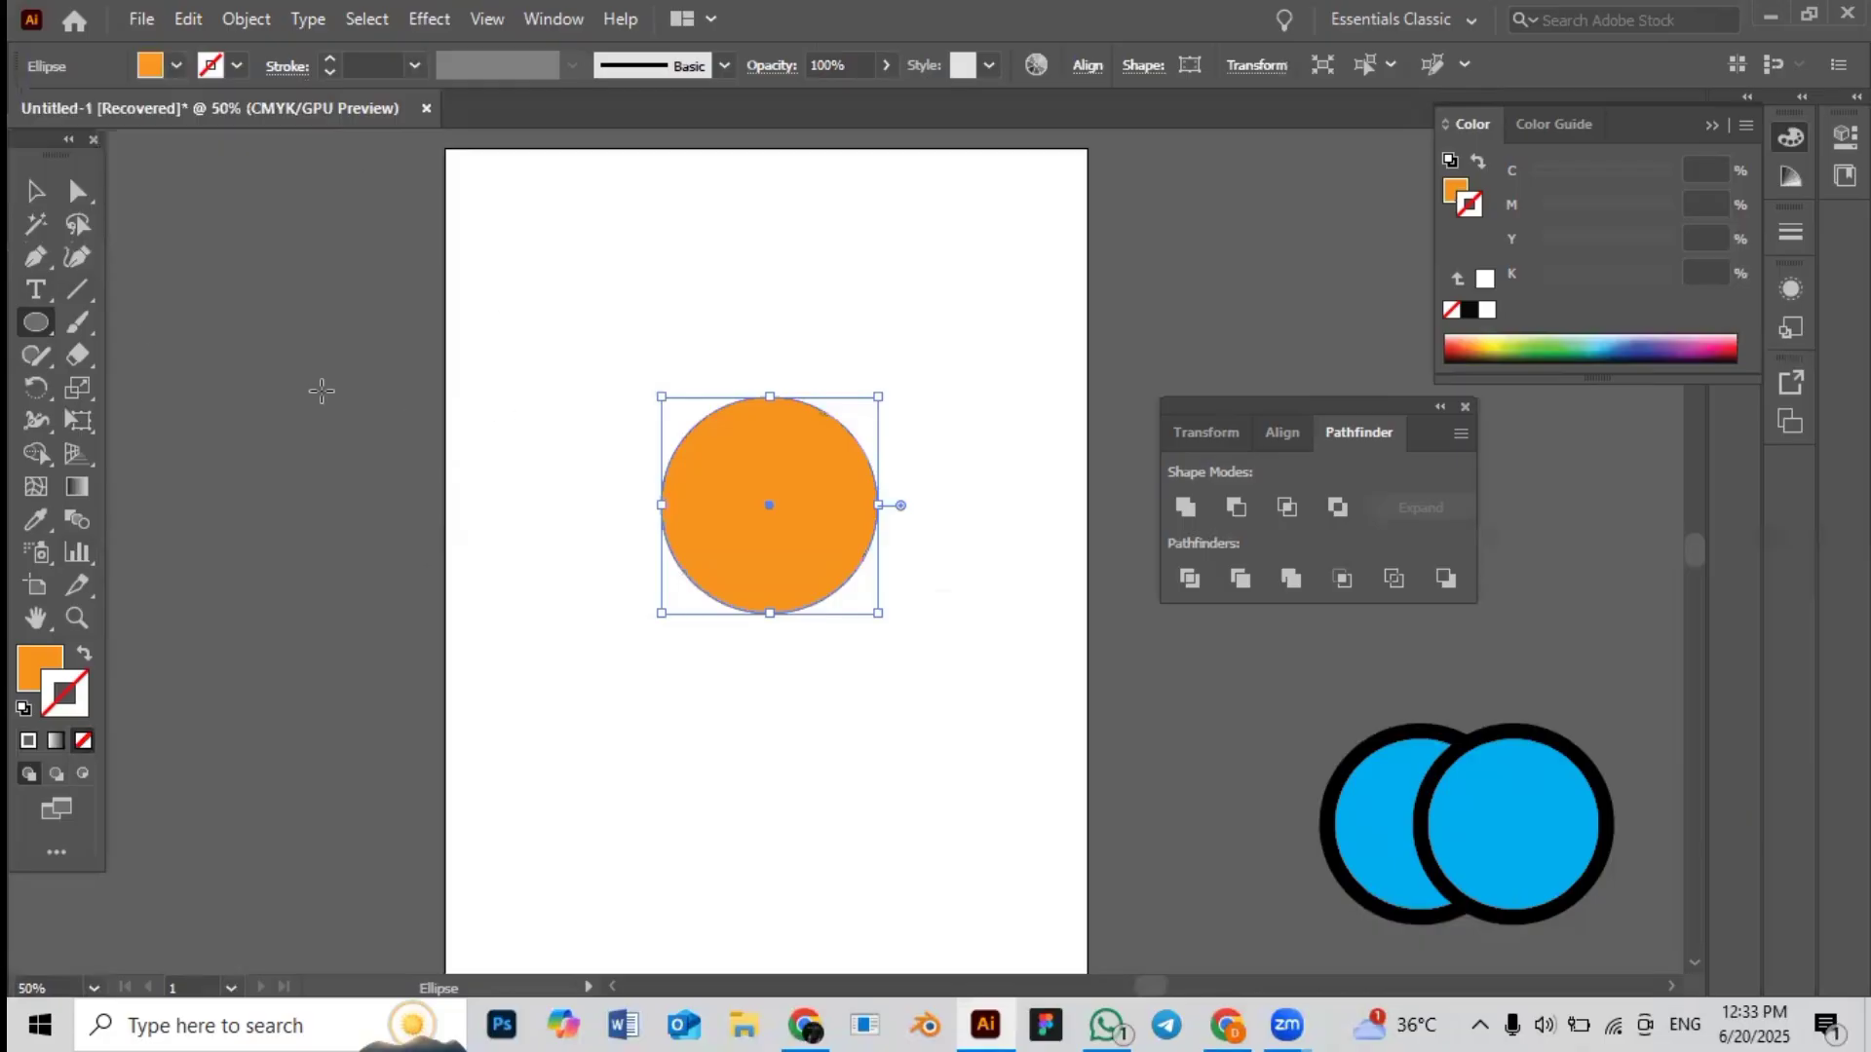
Scale the orange circle down slightly and move it a little to the right
{"action": "key", "text": "v"}
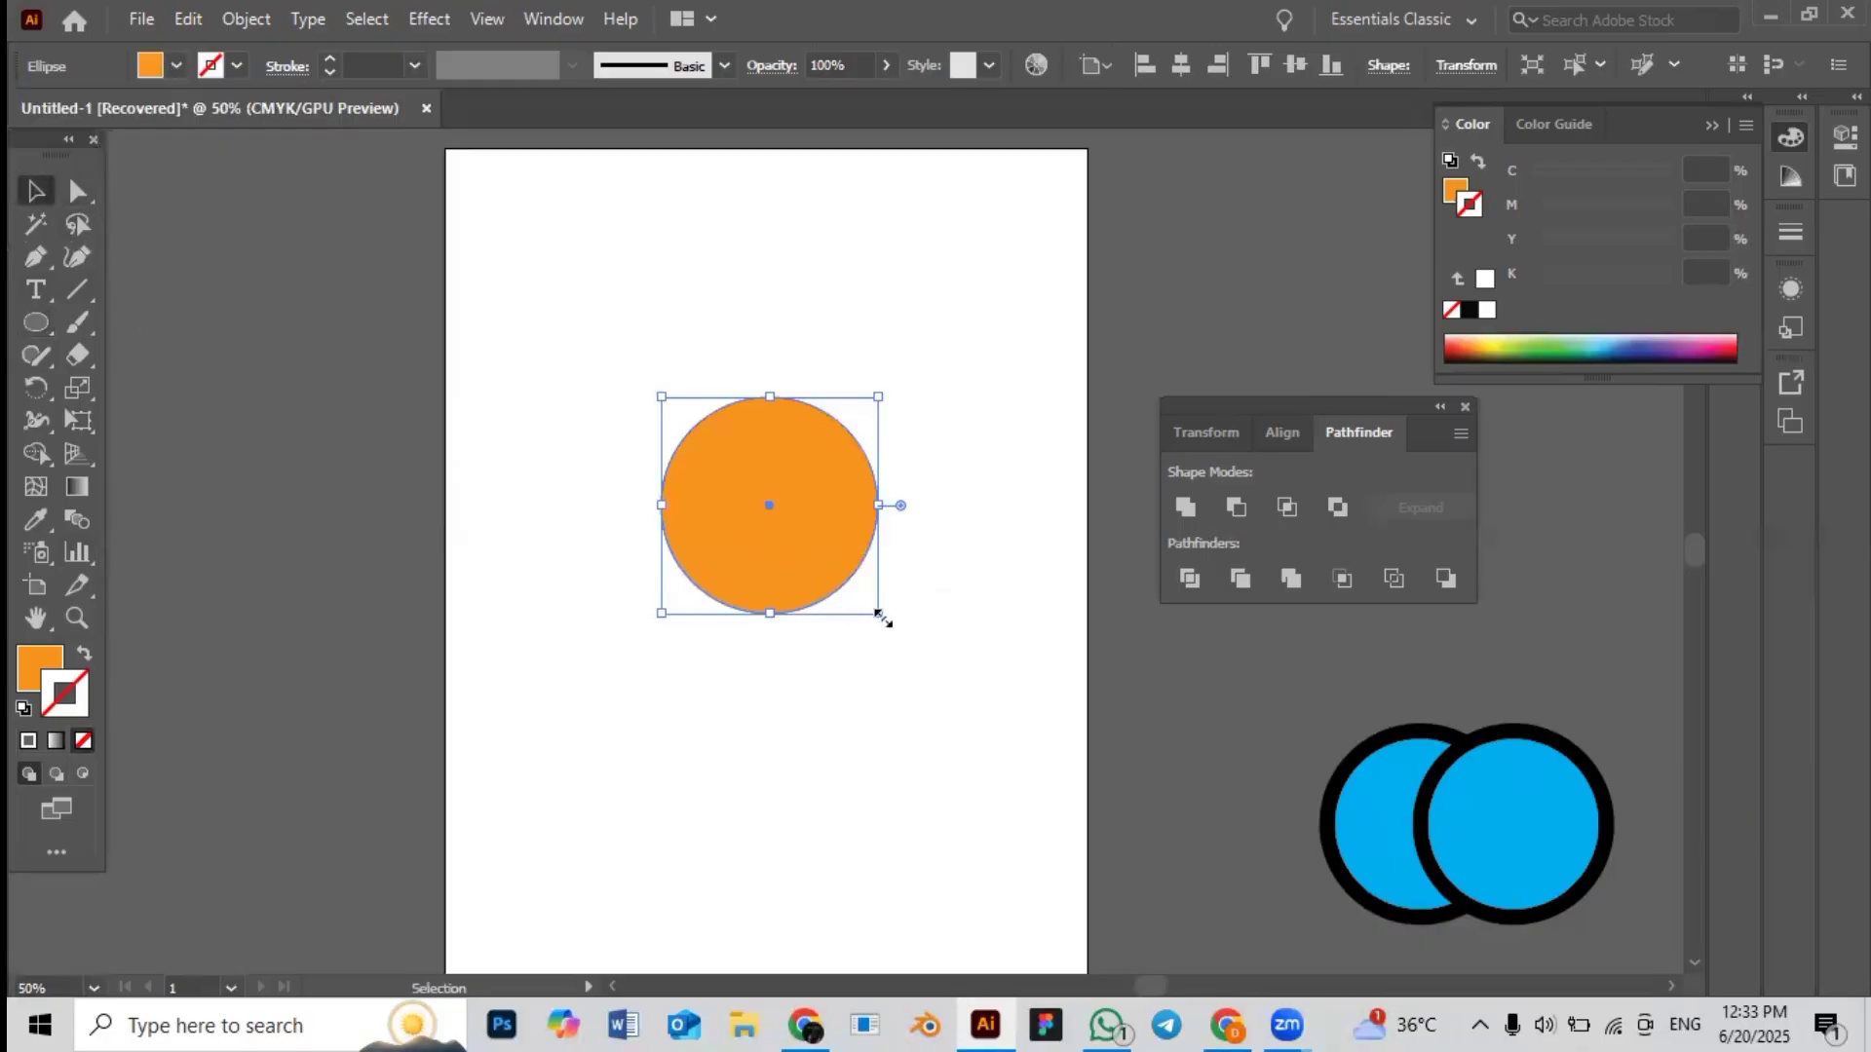
{"action": "left_click_drag", "start_coordinate": [880, 614], "coordinate": [839, 575]}
{"action": "left_click_drag", "start_coordinate": [734, 488], "coordinate": [814, 508]}
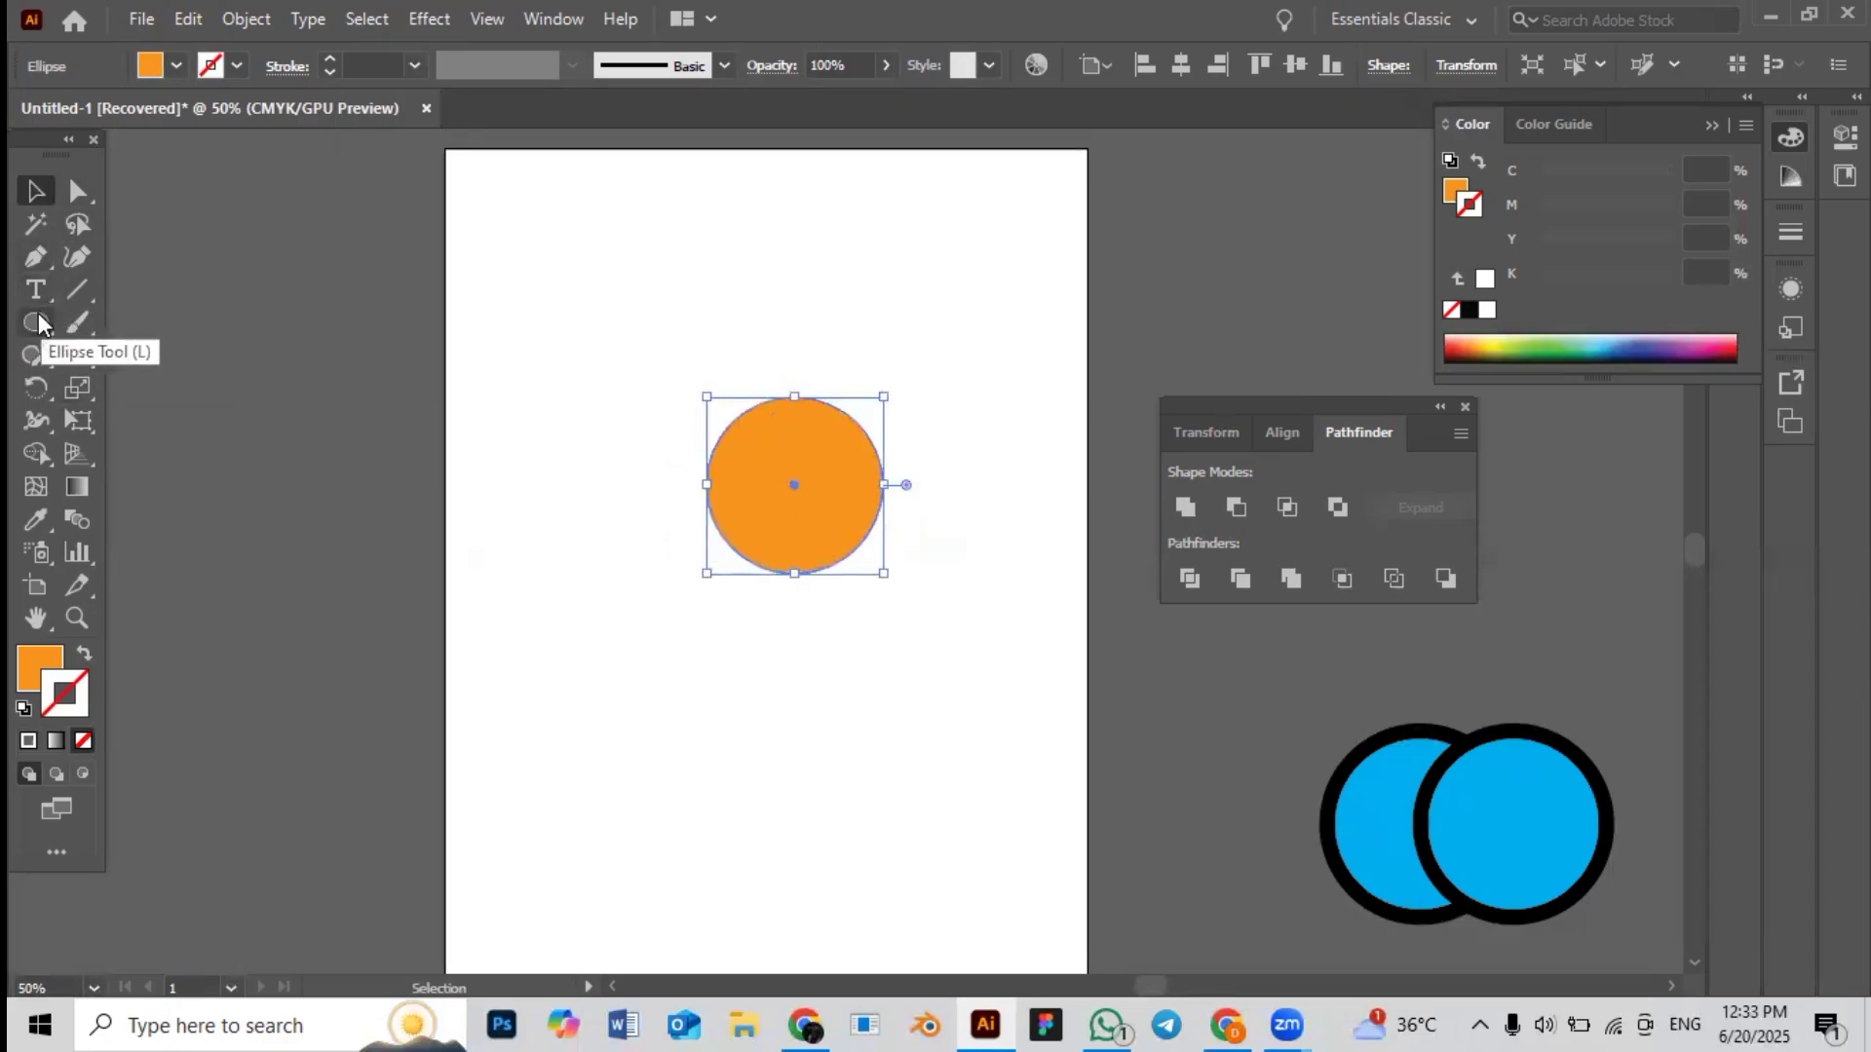
Draw a long, thin orange horizontal rectangle above and to the left of the circle
{"action": "left_click_drag", "start_coordinate": [36, 323], "coordinate": [133, 318]}
{"action": "left_click", "coordinate": [132, 322]}
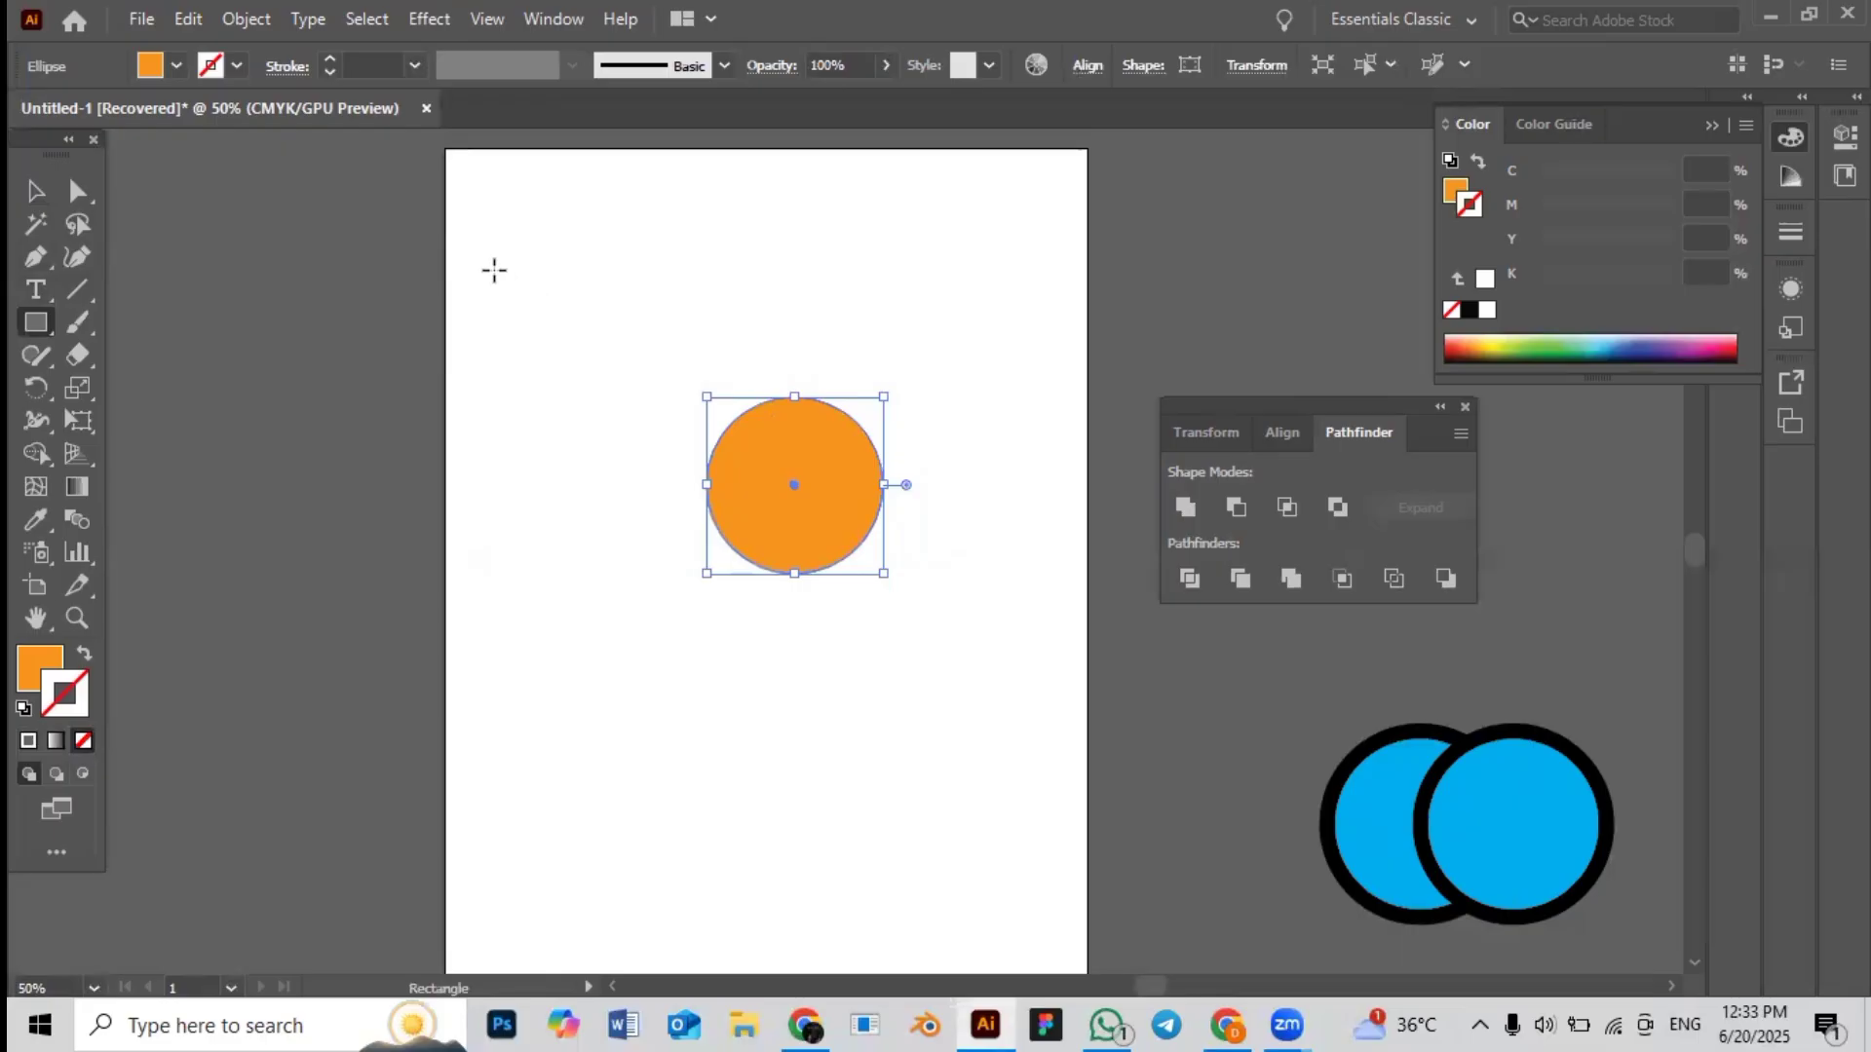
{"action": "left_click_drag", "start_coordinate": [494, 271], "coordinate": [725, 286]}
{"action": "key", "text": "v"}
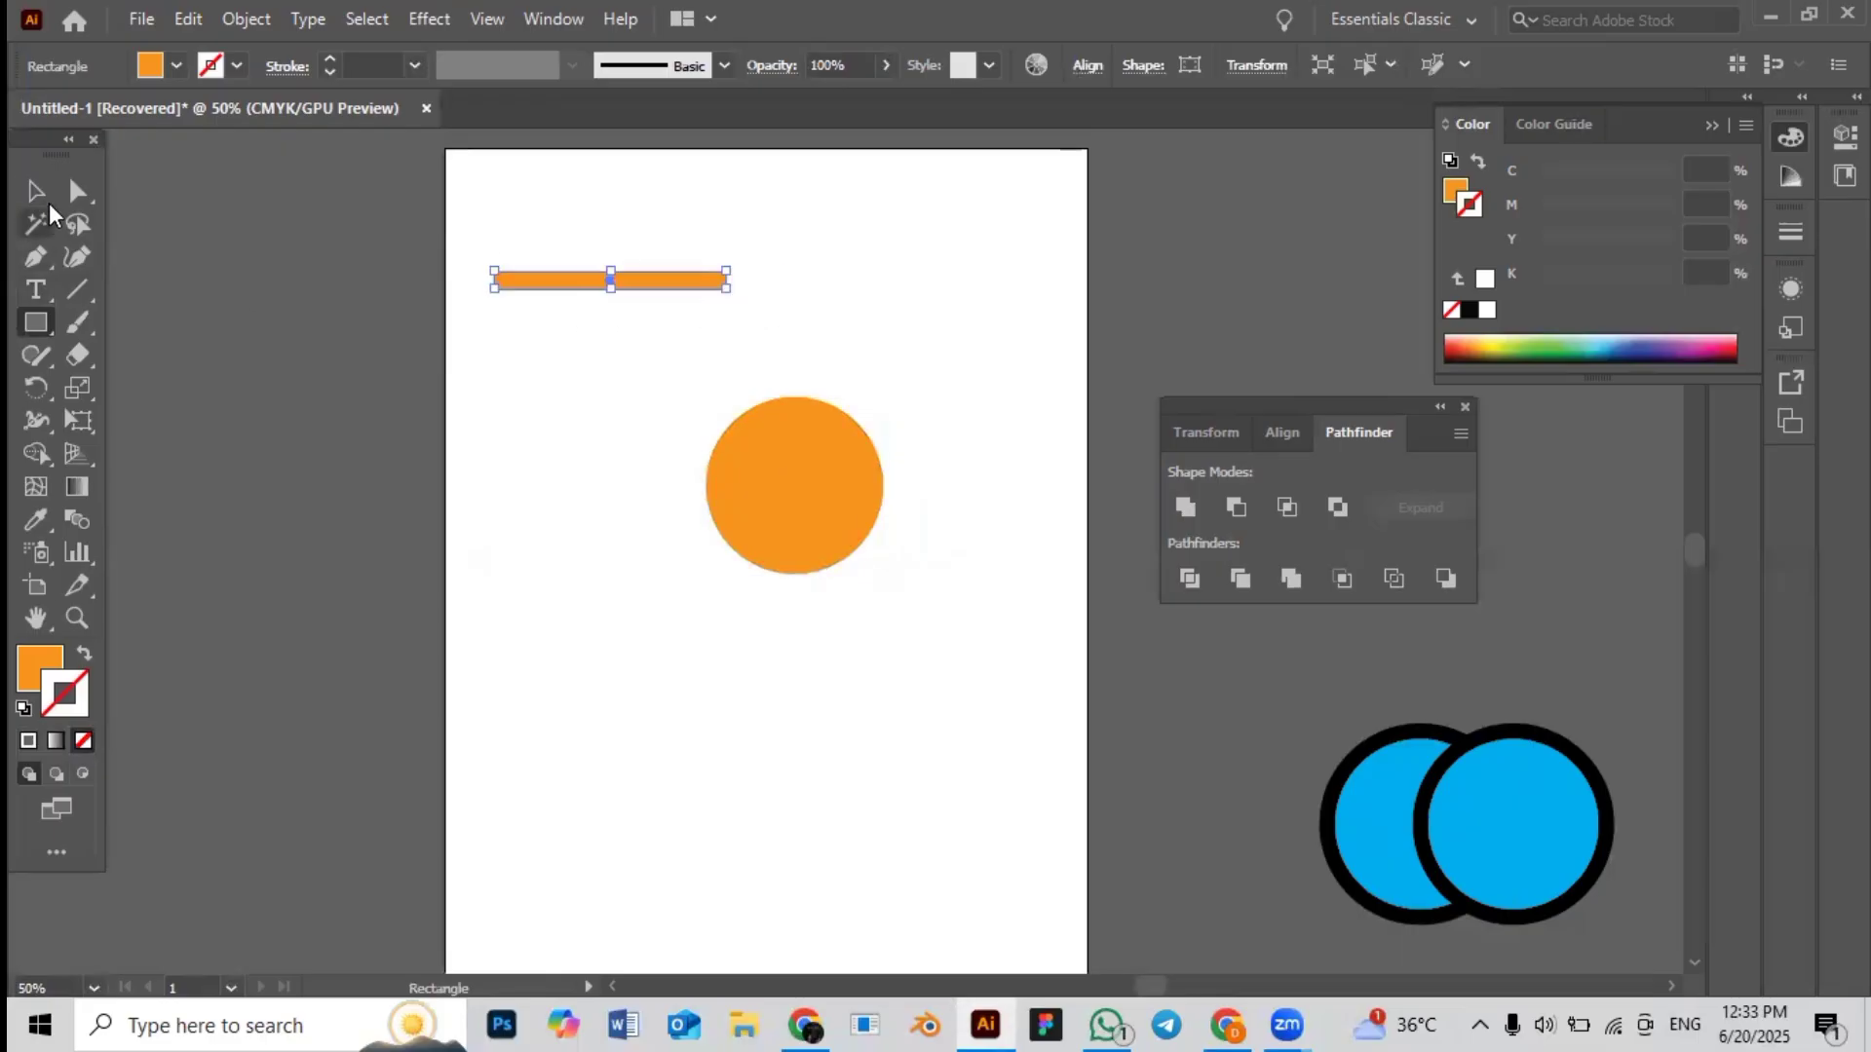
{"action": "scroll", "coordinate": [595, 358], "scroll_direction": "up", "scroll_amount": 3, "text": "alt"}
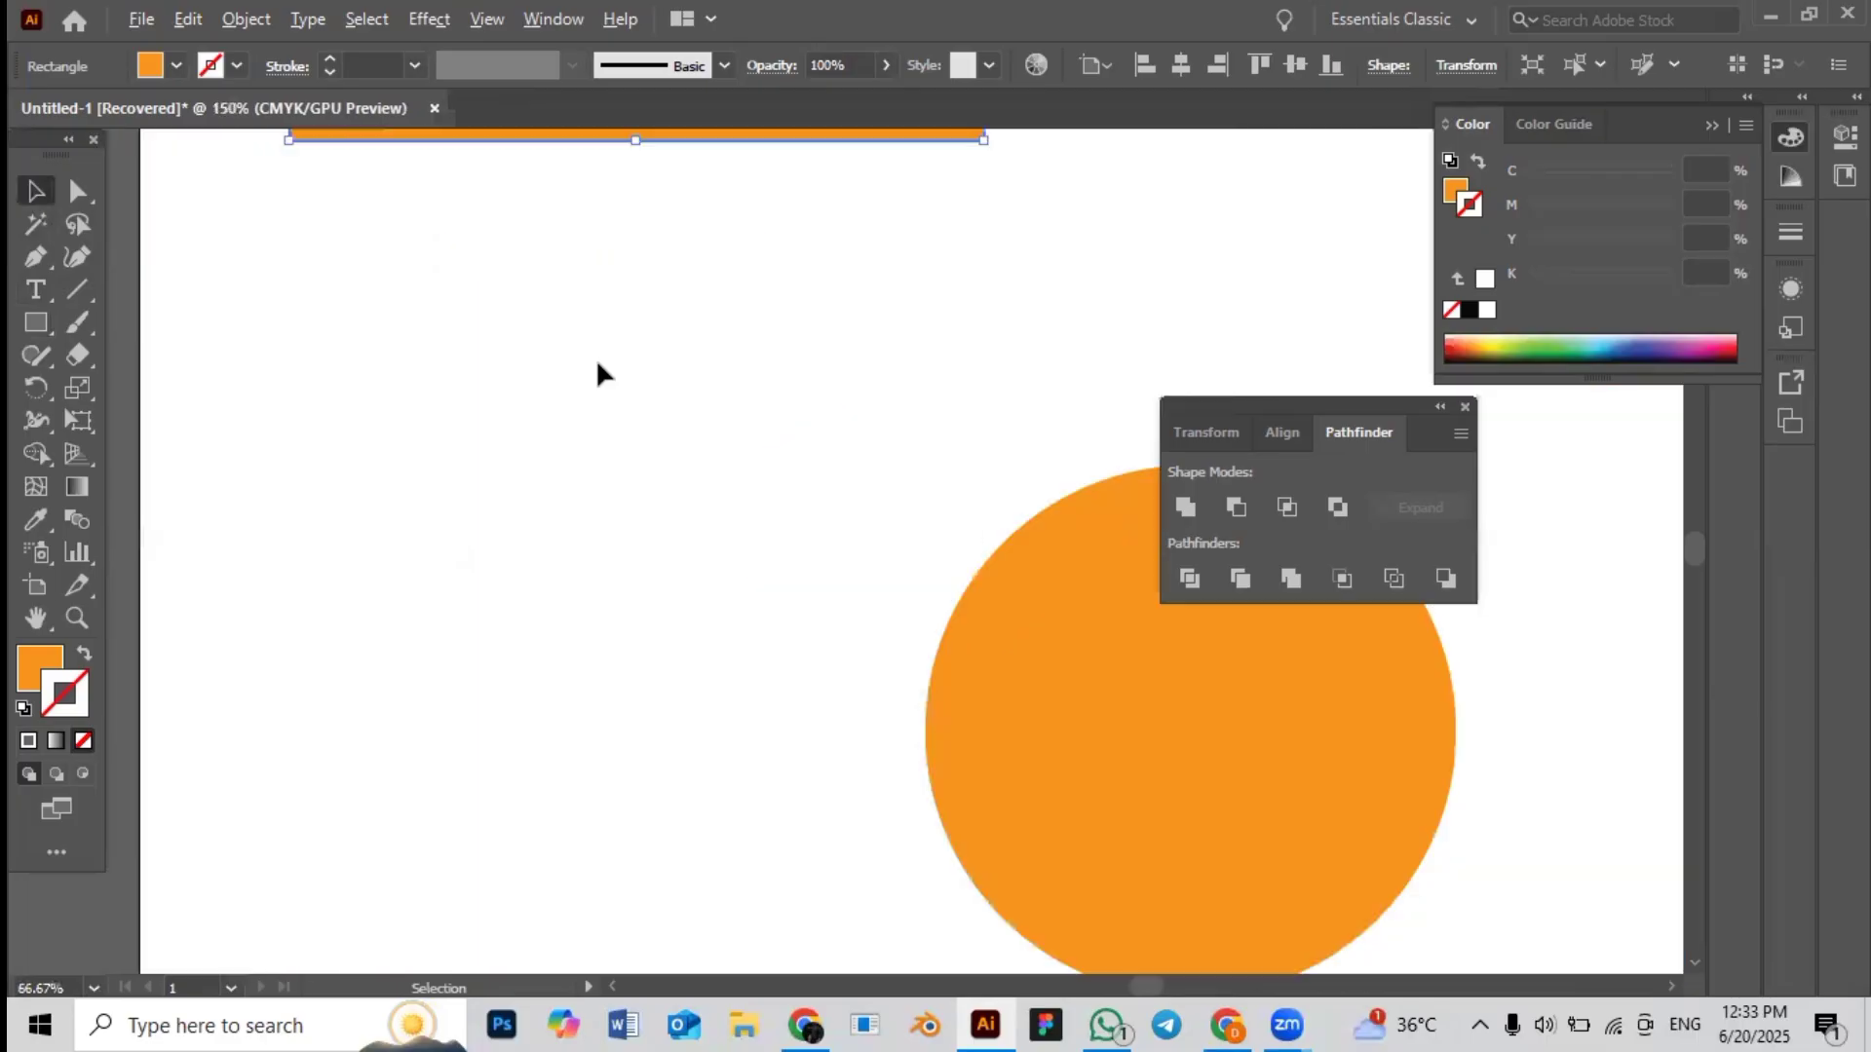
{"action": "left_click_drag", "start_coordinate": [614, 457], "coordinate": [622, 619]}
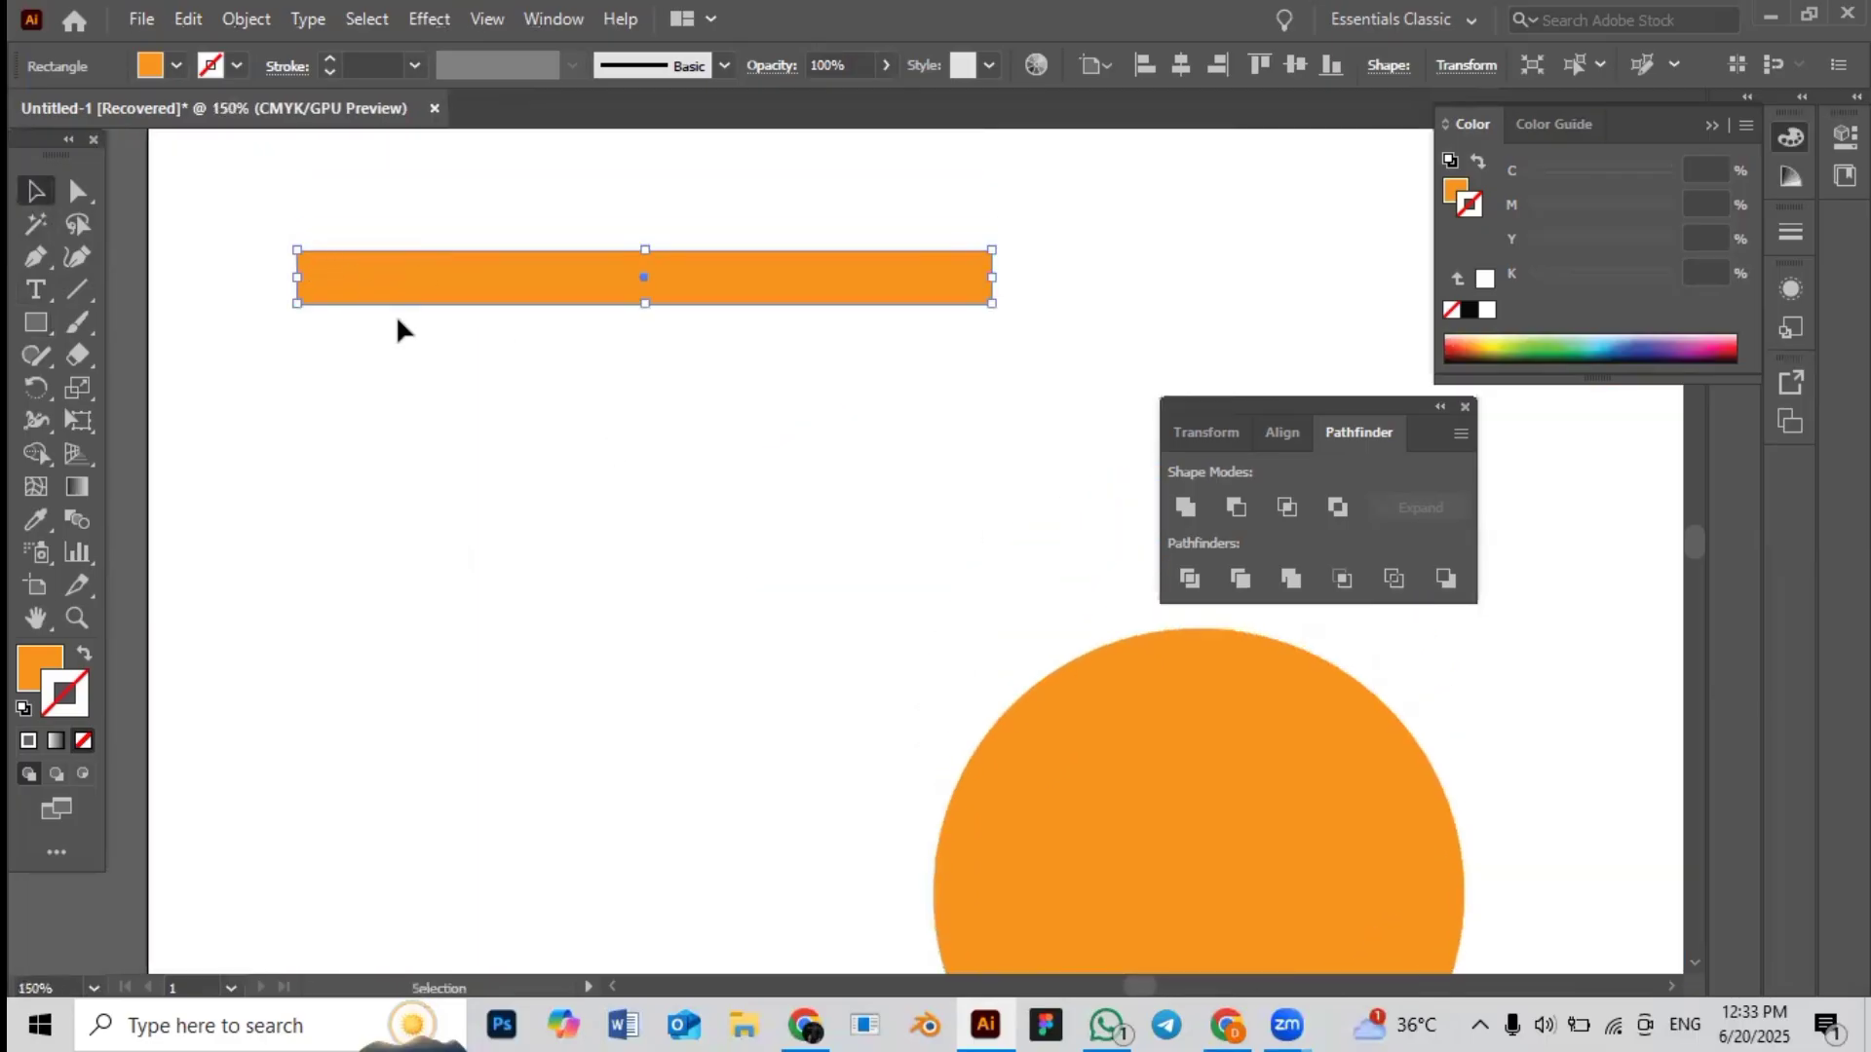
Round the corners of the orange bar fully so that both ends are semicircular
{"action": "scroll", "coordinate": [372, 309], "scroll_direction": "up", "scroll_amount": 1, "text": "alt"}
{"action": "scroll", "coordinate": [372, 318], "scroll_direction": "down", "scroll_amount": 1, "text": "alt"}
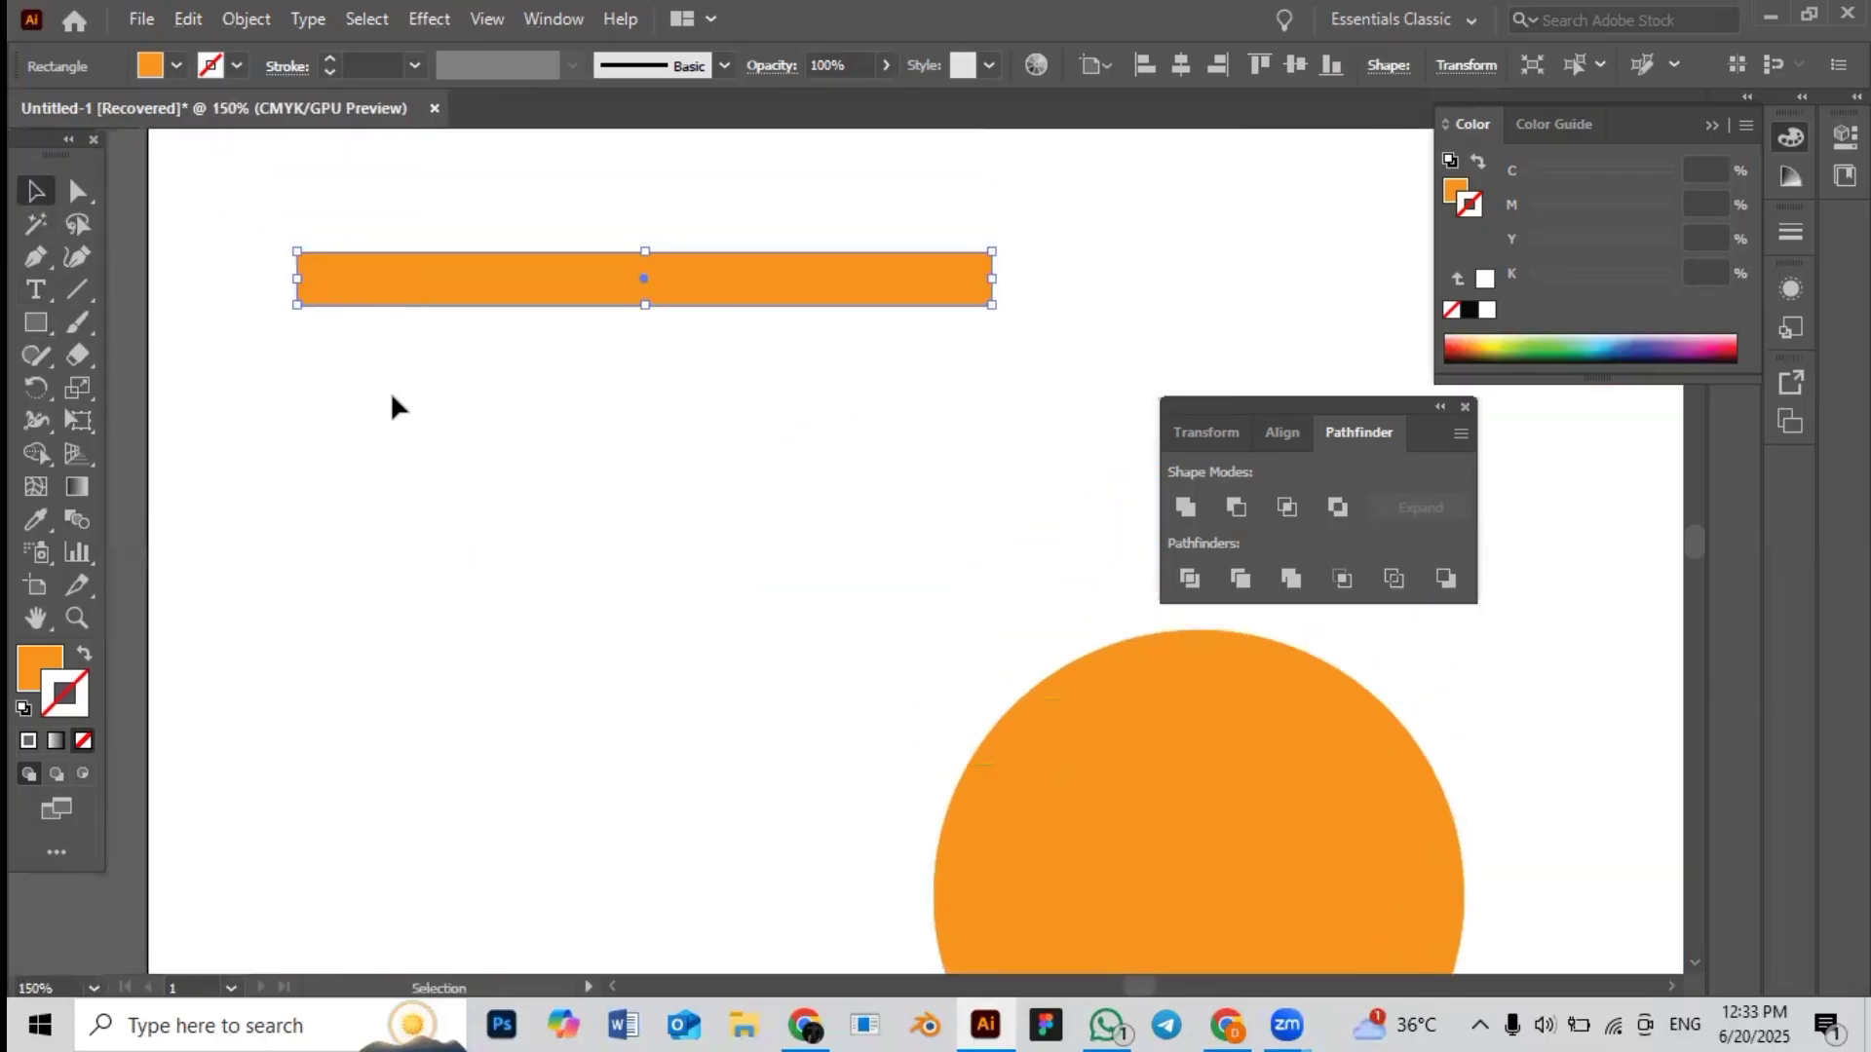
{"action": "scroll", "coordinate": [384, 345], "scroll_direction": "up", "scroll_amount": 3, "text": "alt"}
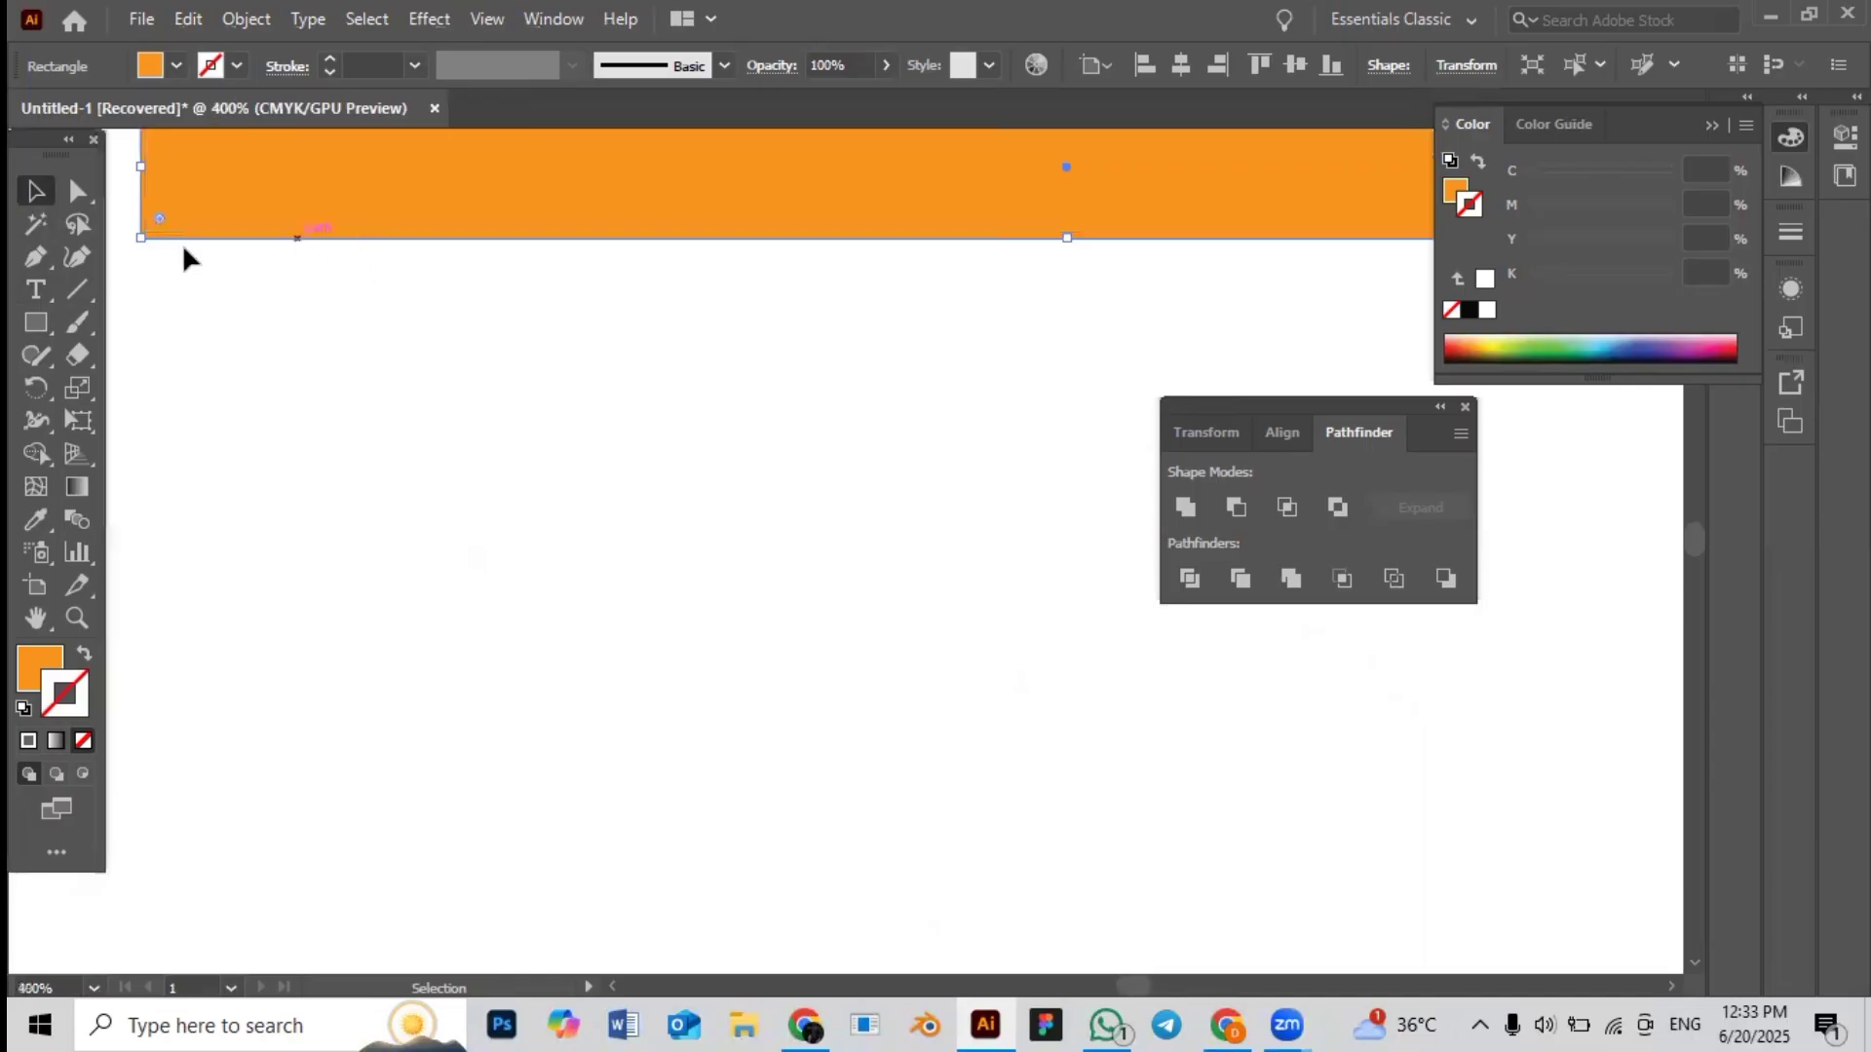
{"action": "left_click_drag", "start_coordinate": [160, 222], "coordinate": [535, 354]}
{"action": "left_click", "coordinate": [513, 351]}
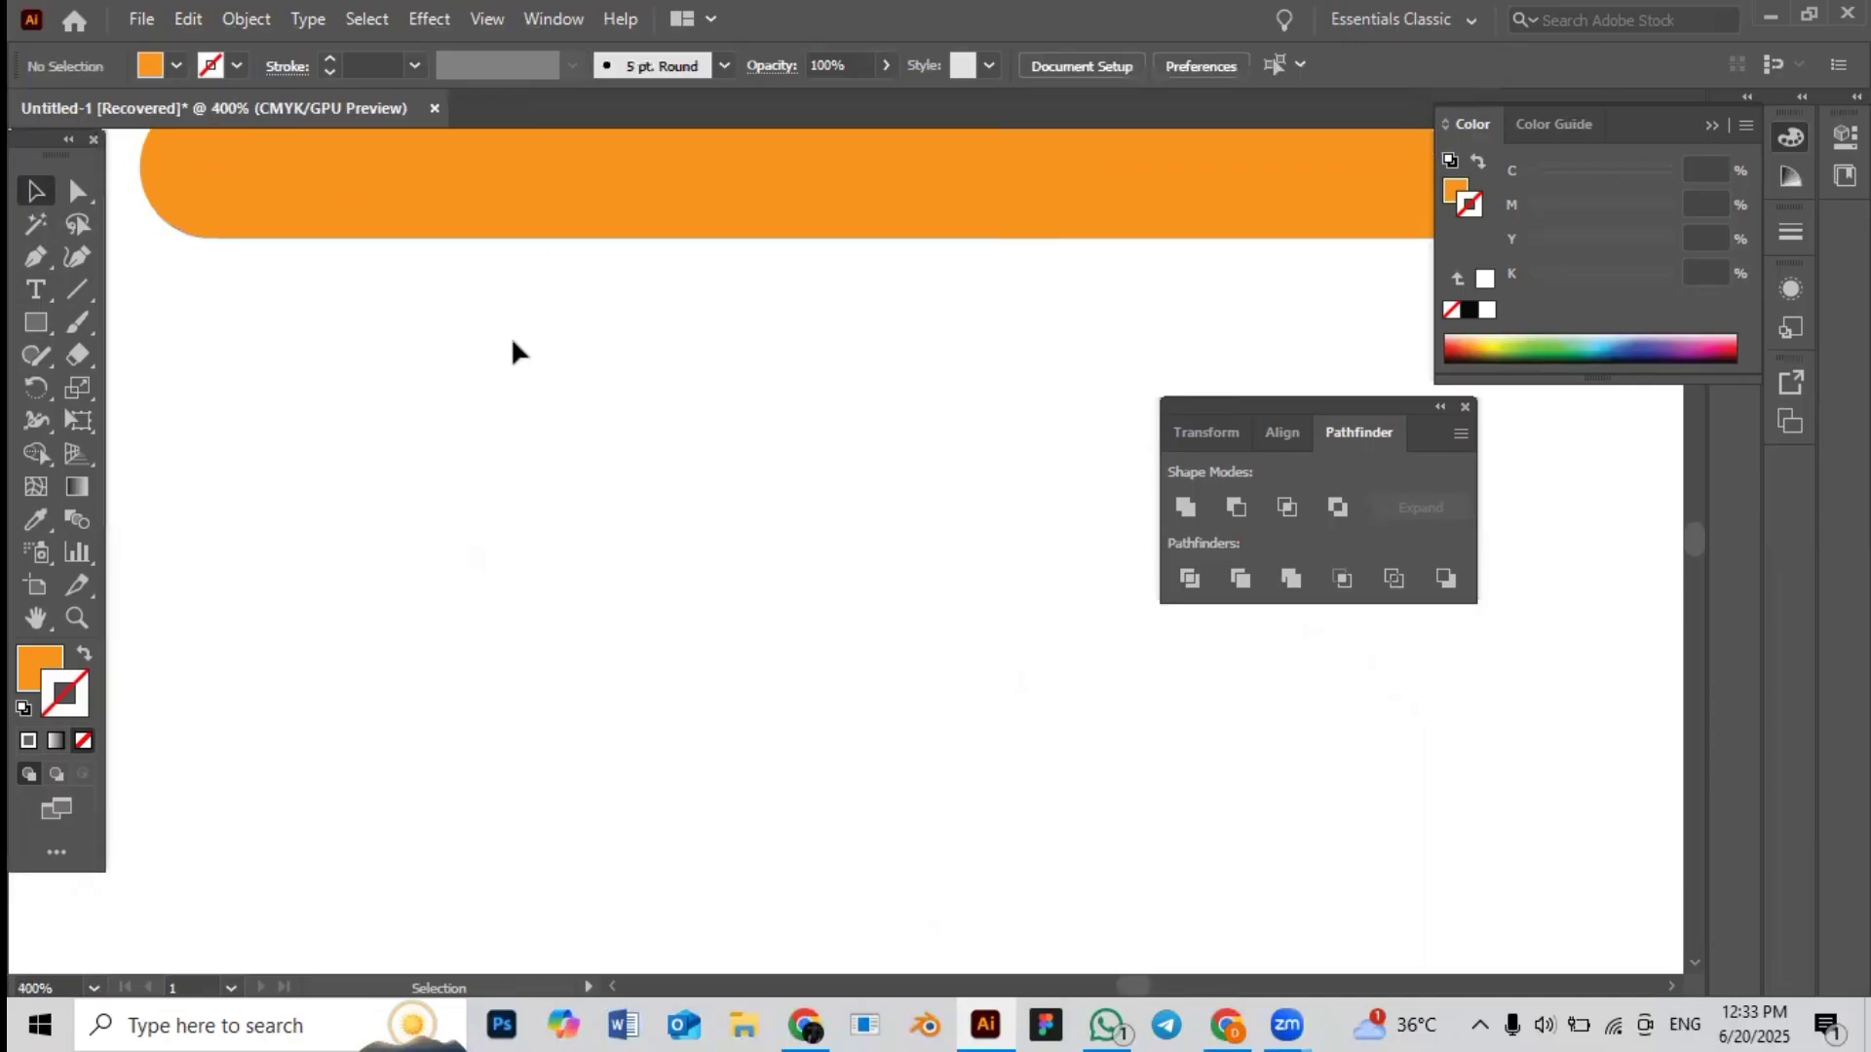
{"action": "scroll", "coordinate": [510, 336], "scroll_direction": "down", "scroll_amount": 3, "text": "alt"}
{"action": "scroll", "coordinate": [511, 337], "scroll_direction": "down", "scroll_amount": 1, "text": "alt"}
Bend the rounded bar upward into an even arc by curving its upper and lower edges at the middle with the Curvature tool
{"action": "left_click", "coordinate": [523, 304]}
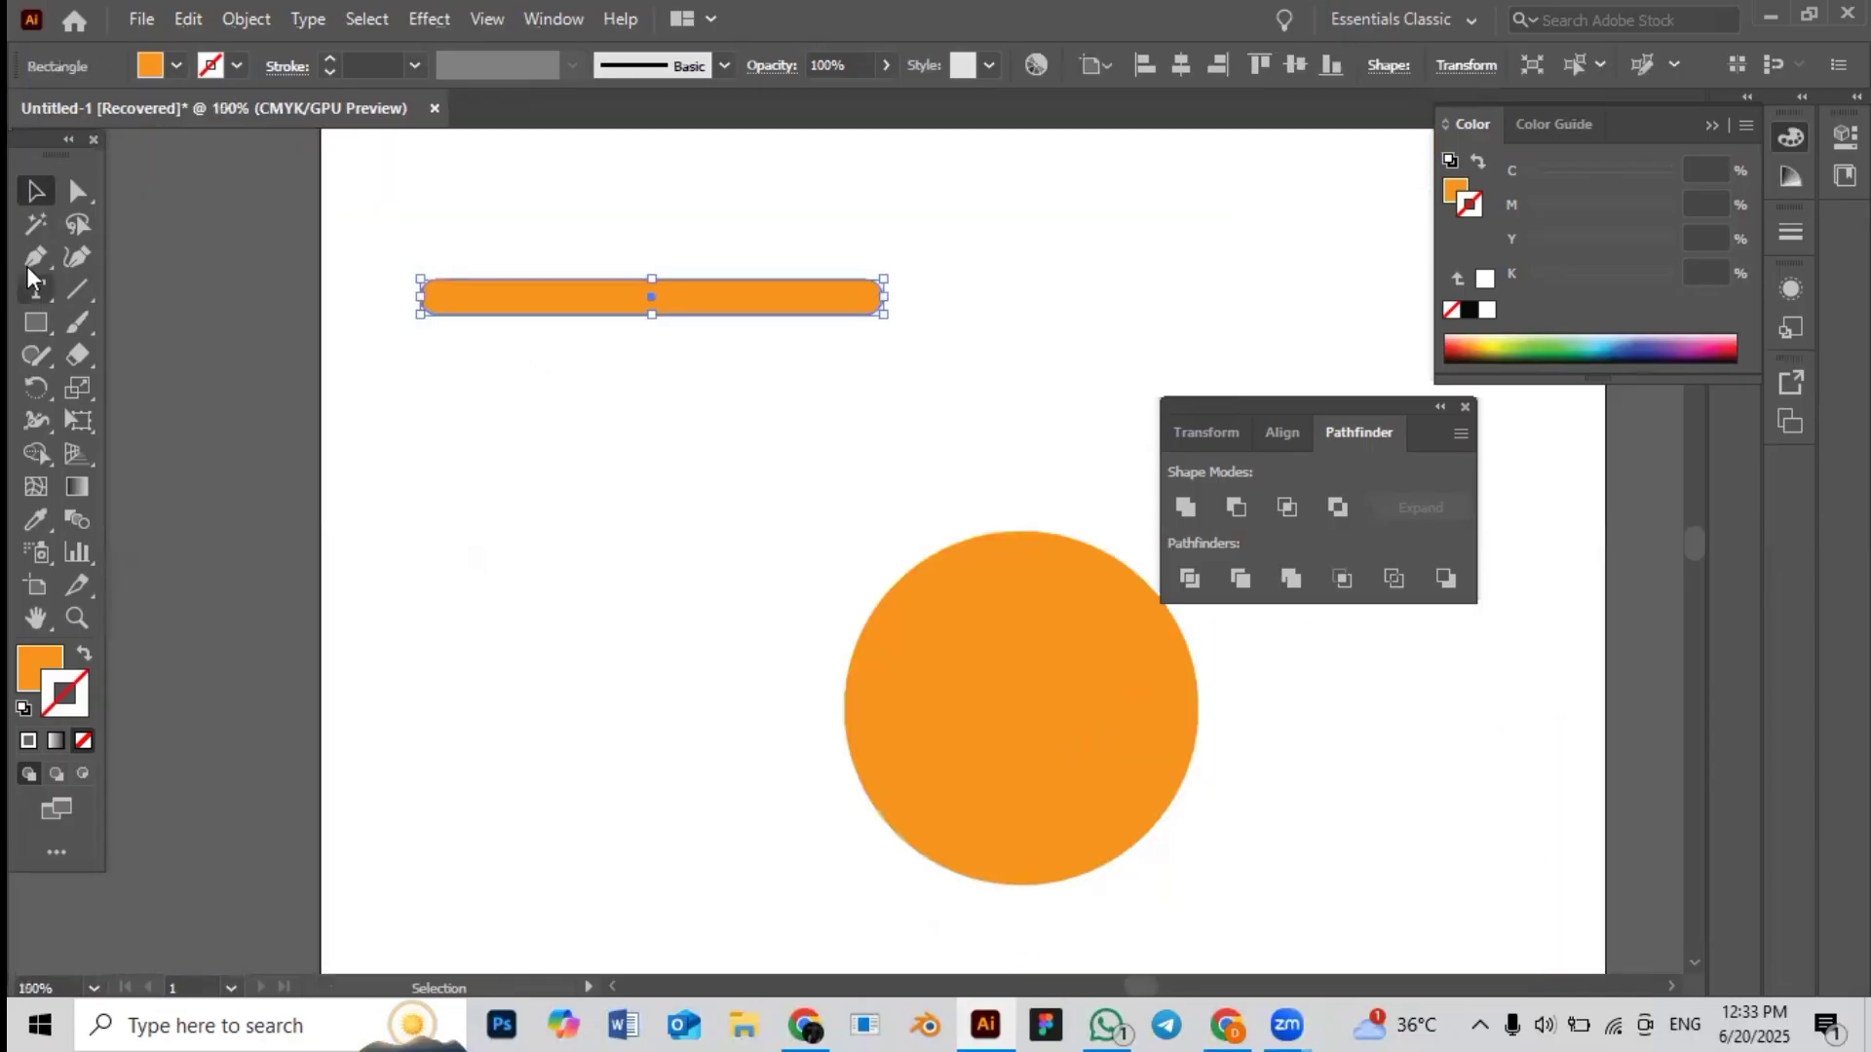
{"action": "left_click", "coordinate": [77, 257]}
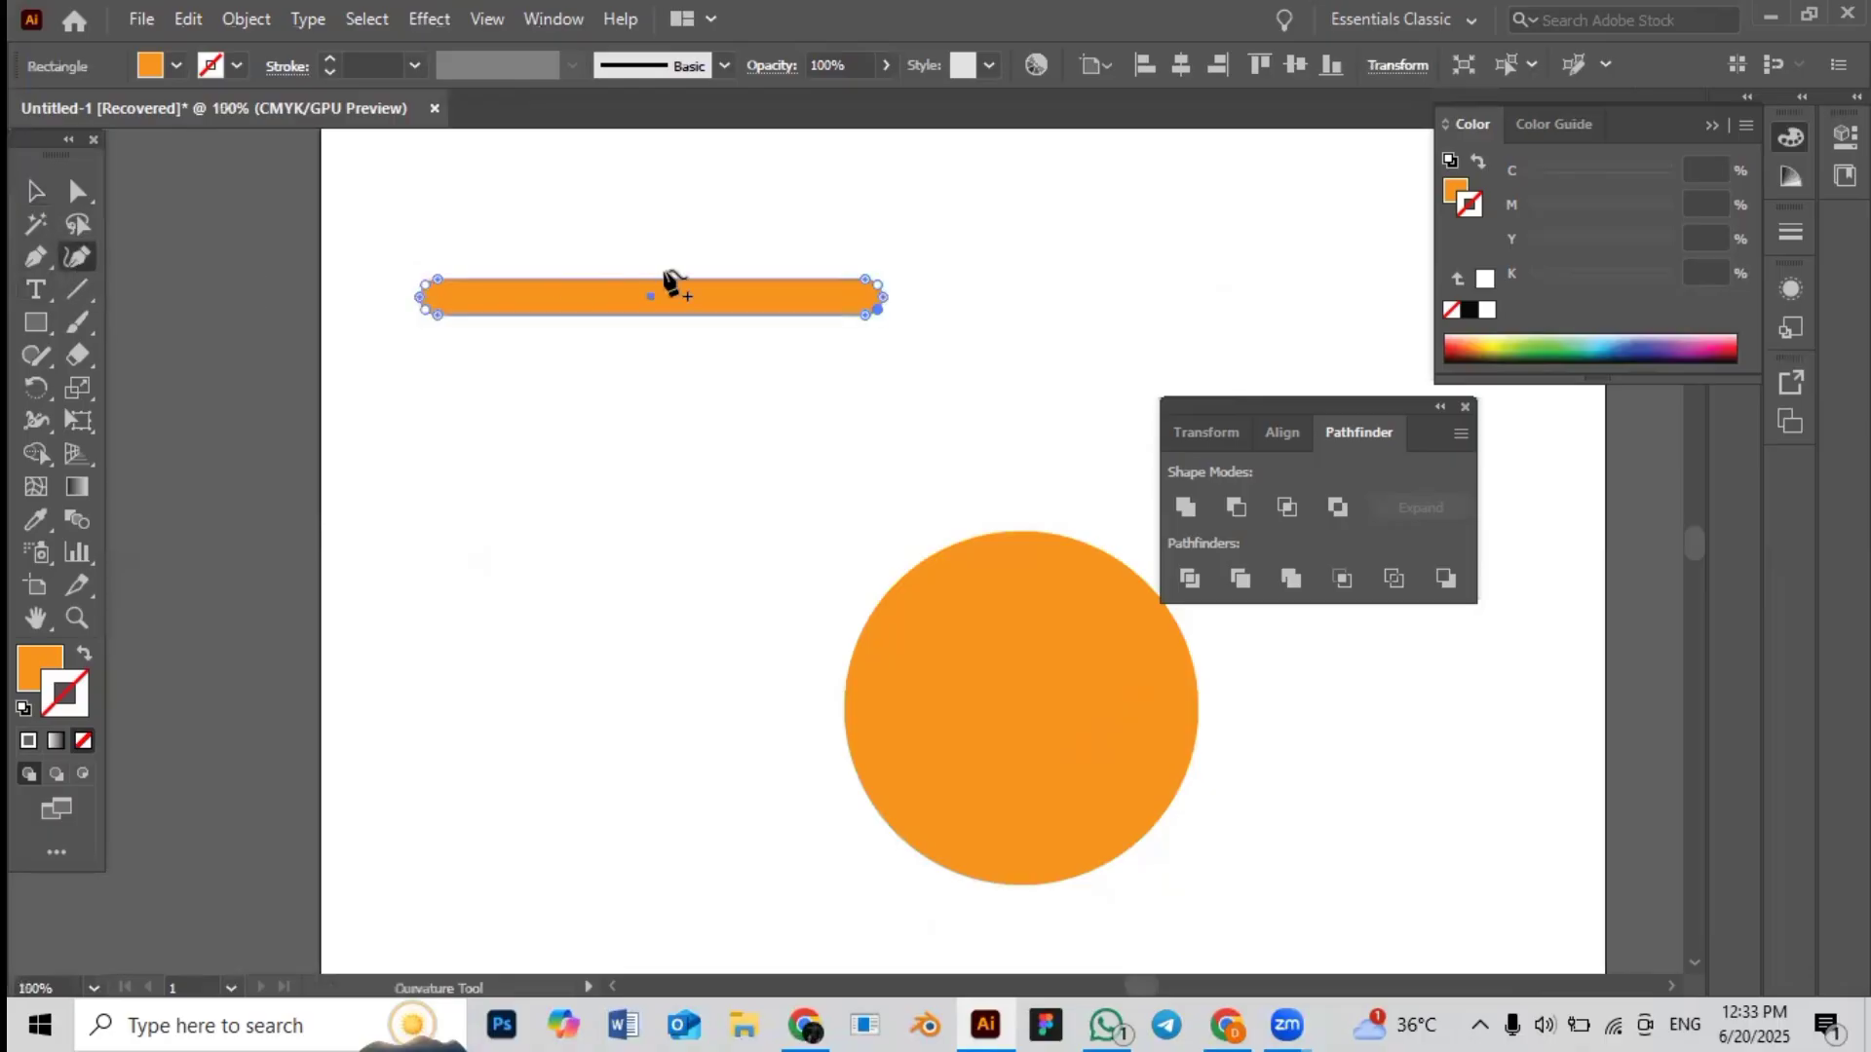
{"action": "left_click_drag", "start_coordinate": [648, 279], "coordinate": [649, 231]}
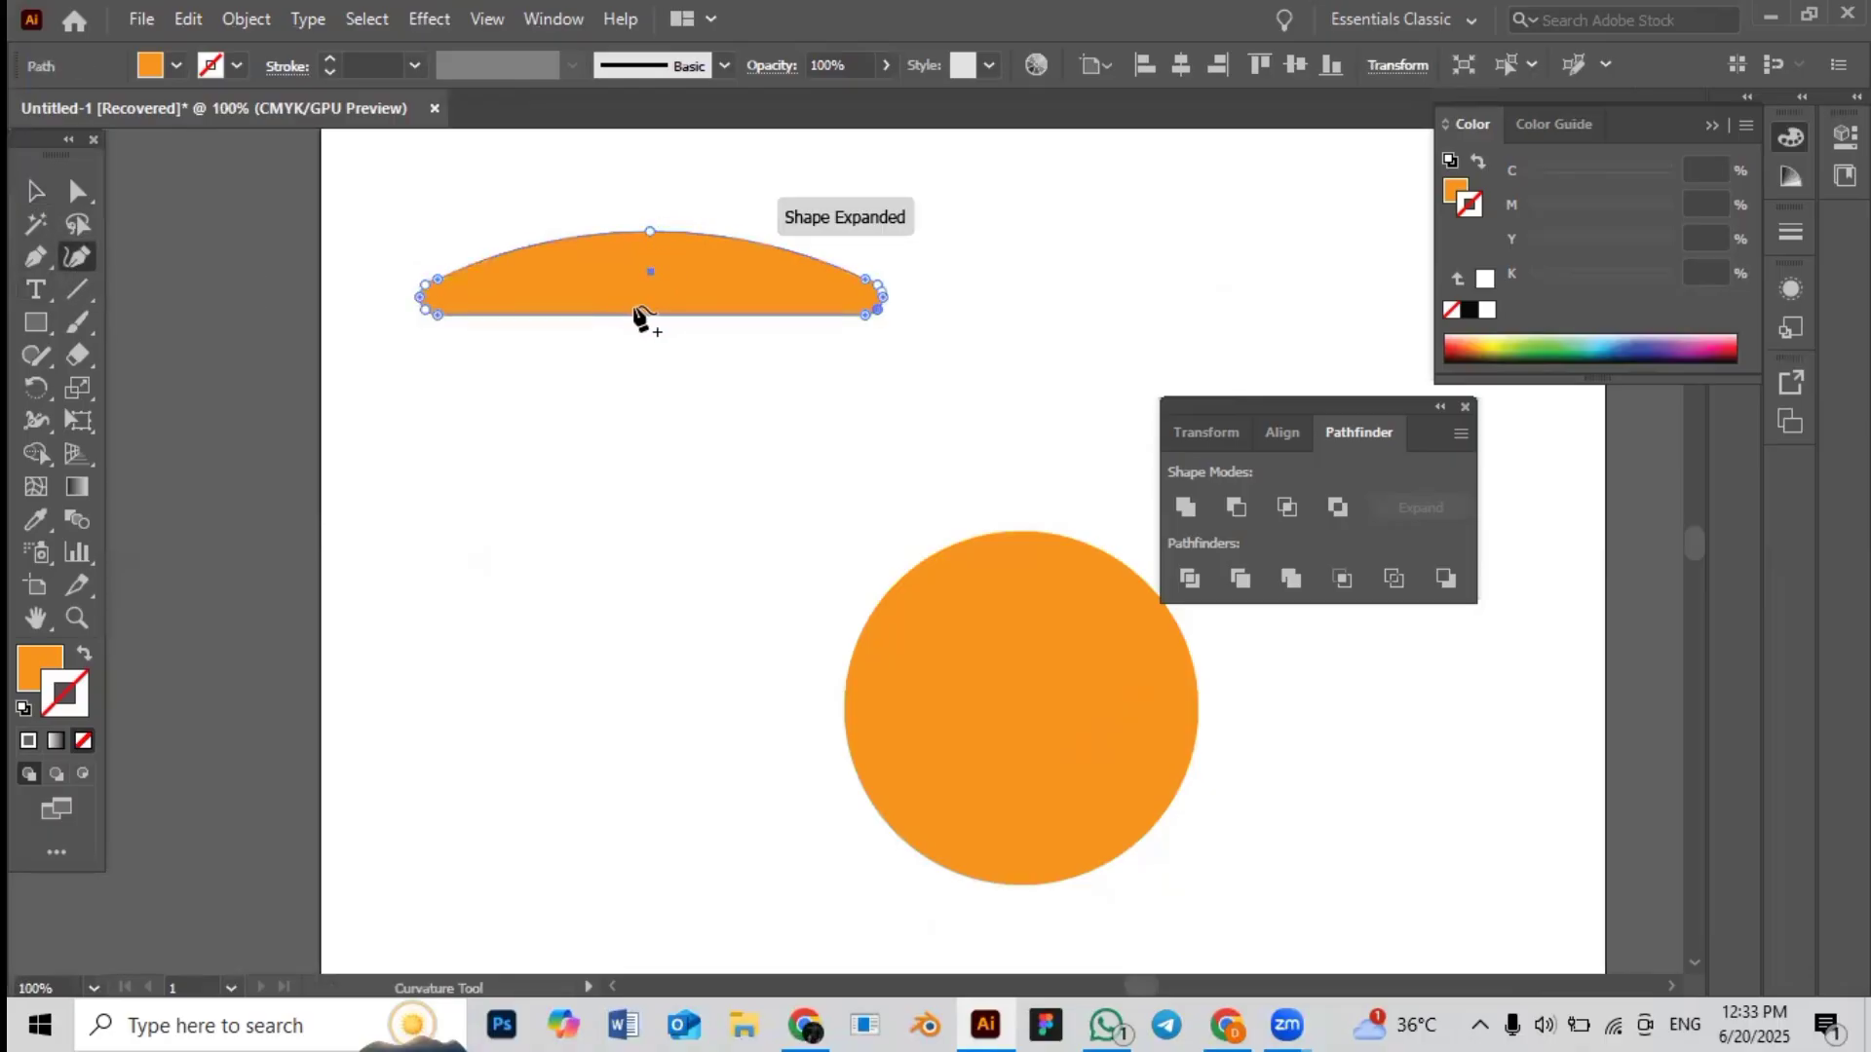
{"action": "left_click_drag", "start_coordinate": [649, 310], "coordinate": [651, 265]}
{"action": "left_click", "coordinate": [35, 191]}
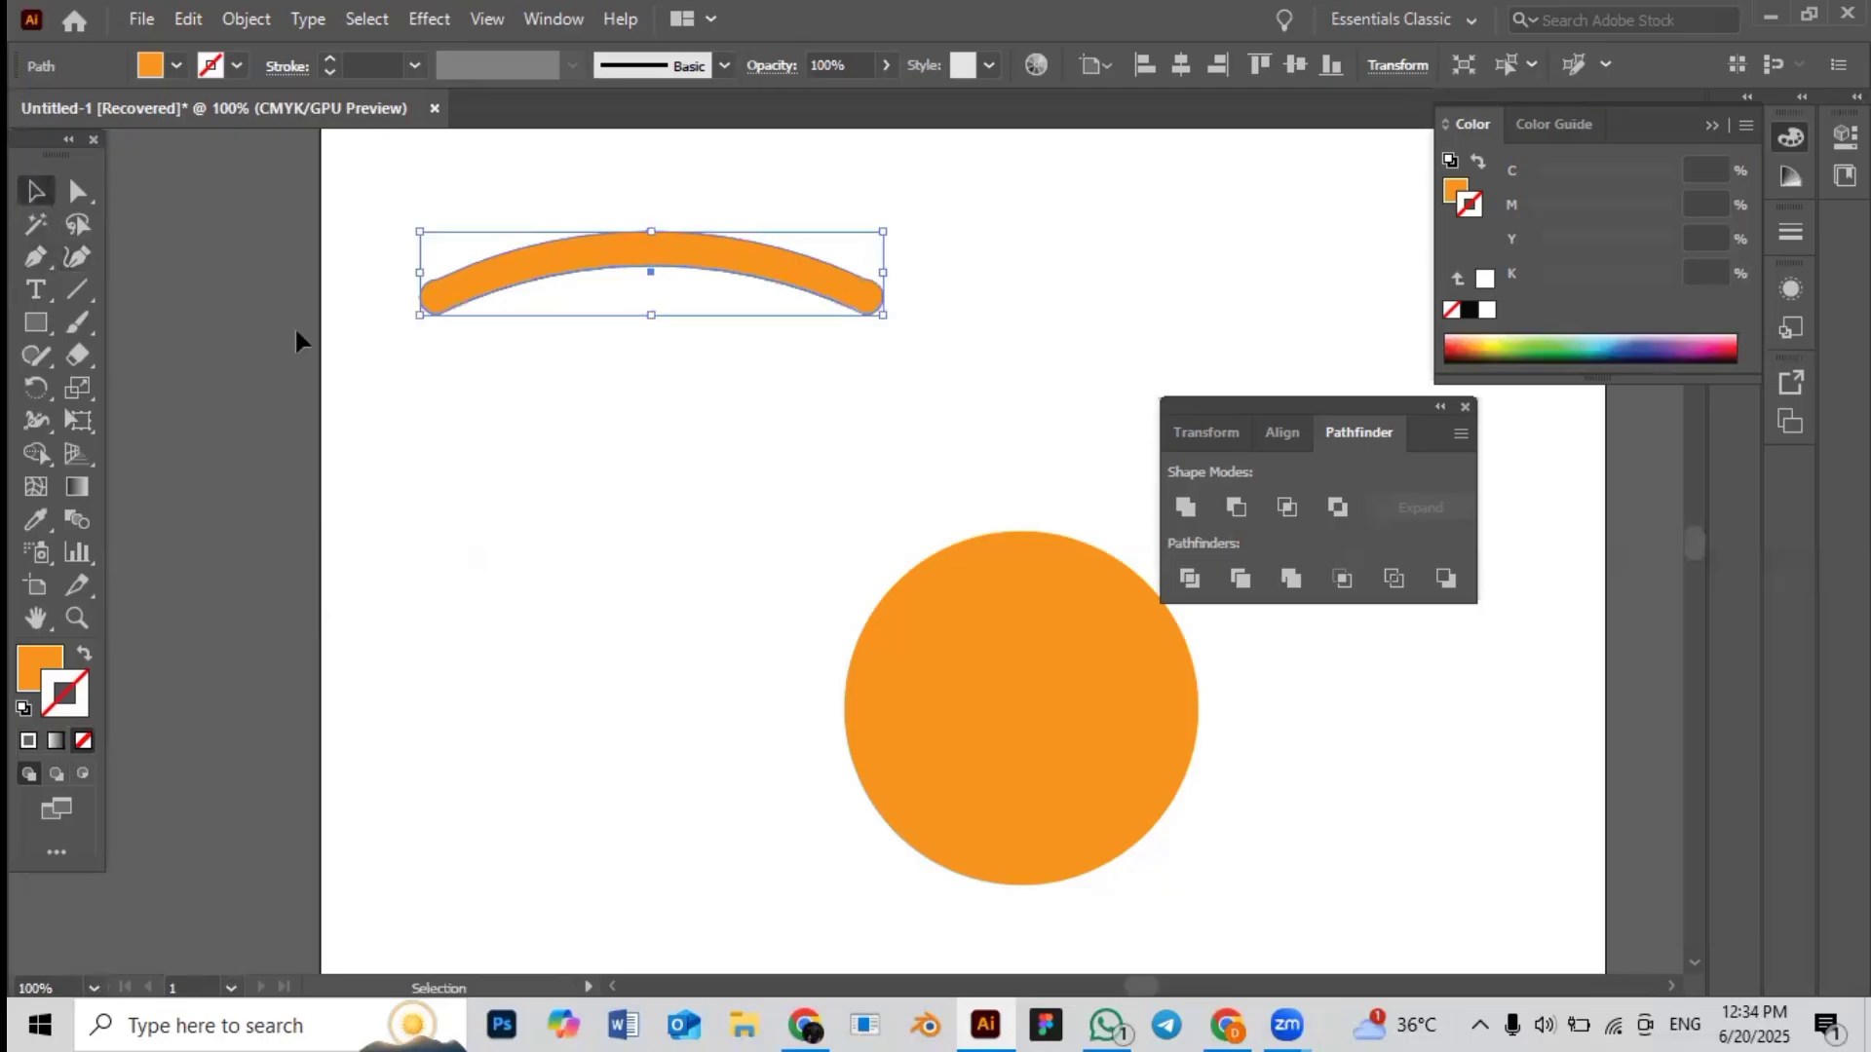
Scale the orange arc down proportionally to about 2.59 in wide and 0.47 in high
{"action": "left_click", "coordinate": [600, 294]}
{"action": "left_click", "coordinate": [850, 297]}
{"action": "left_click_drag", "start_coordinate": [884, 278], "coordinate": [787, 297]}
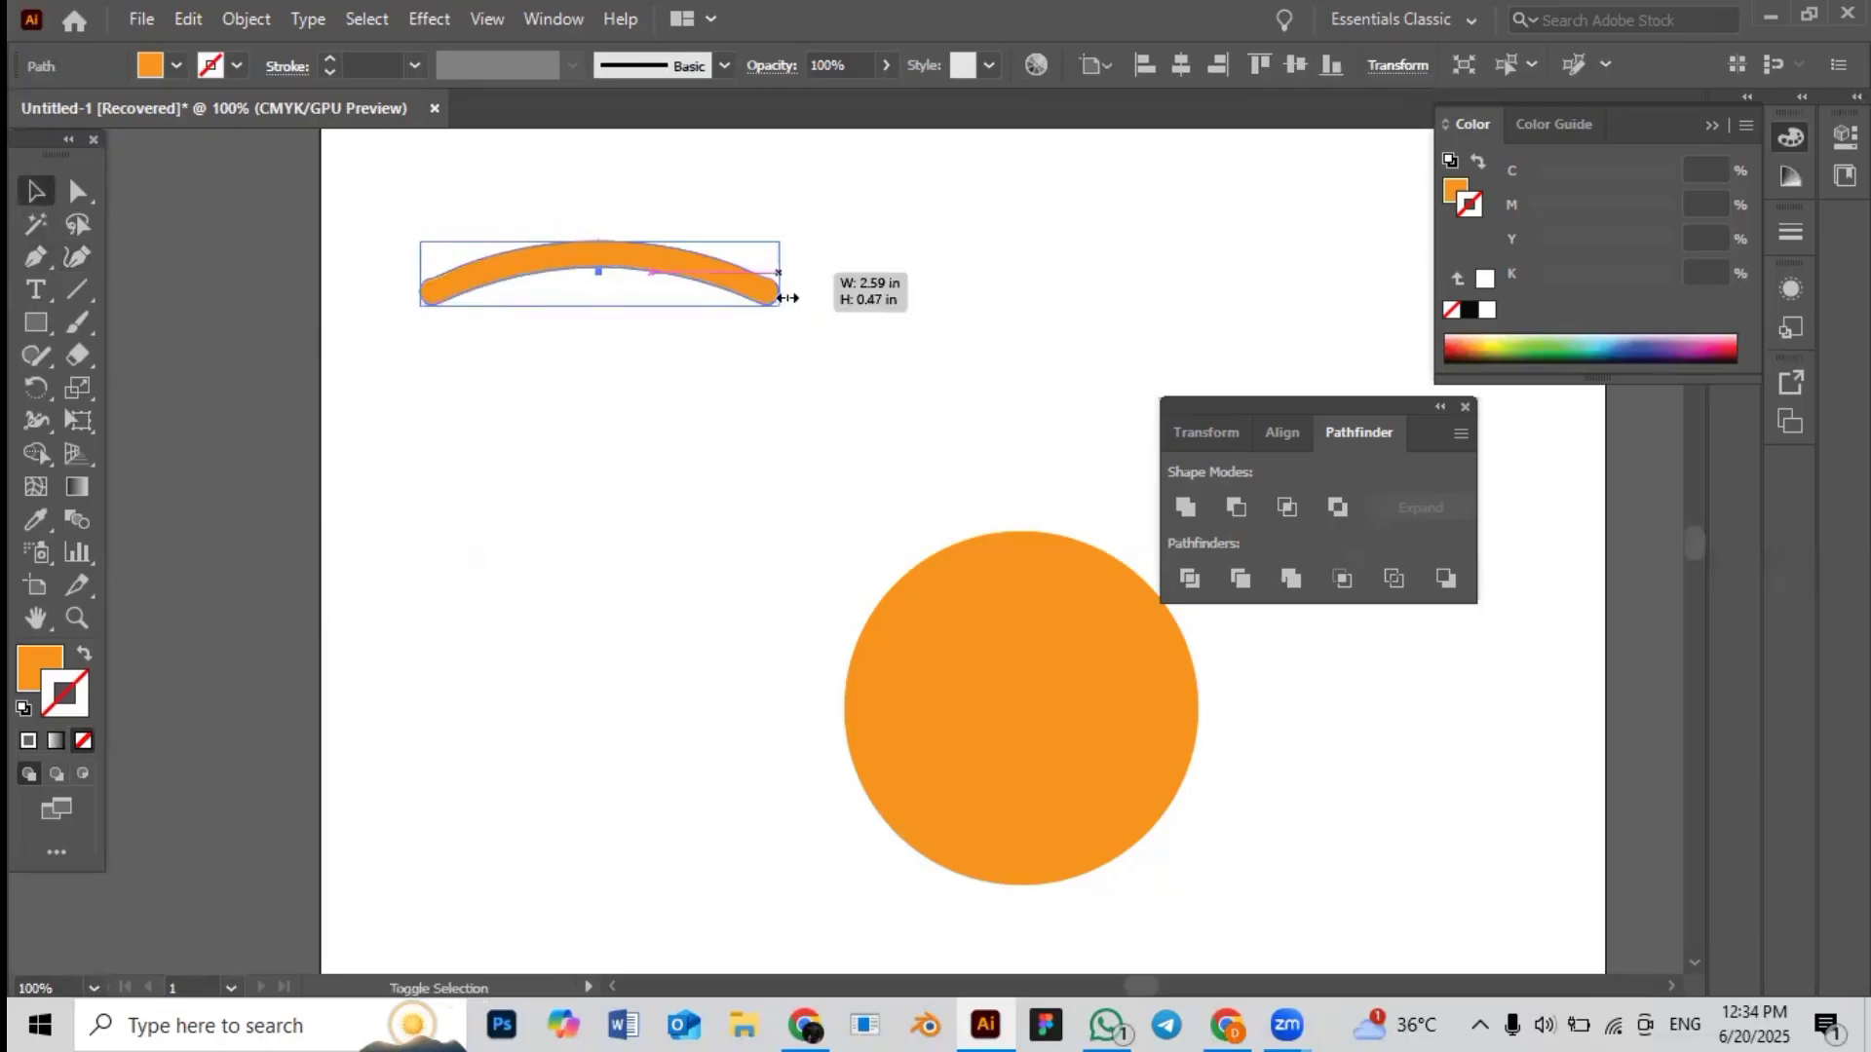
{"action": "left_click", "coordinate": [799, 359]}
{"action": "scroll", "coordinate": [798, 361], "scroll_direction": "down", "scroll_amount": 1}
{"action": "left_click_drag", "start_coordinate": [743, 403], "coordinate": [675, 385]}
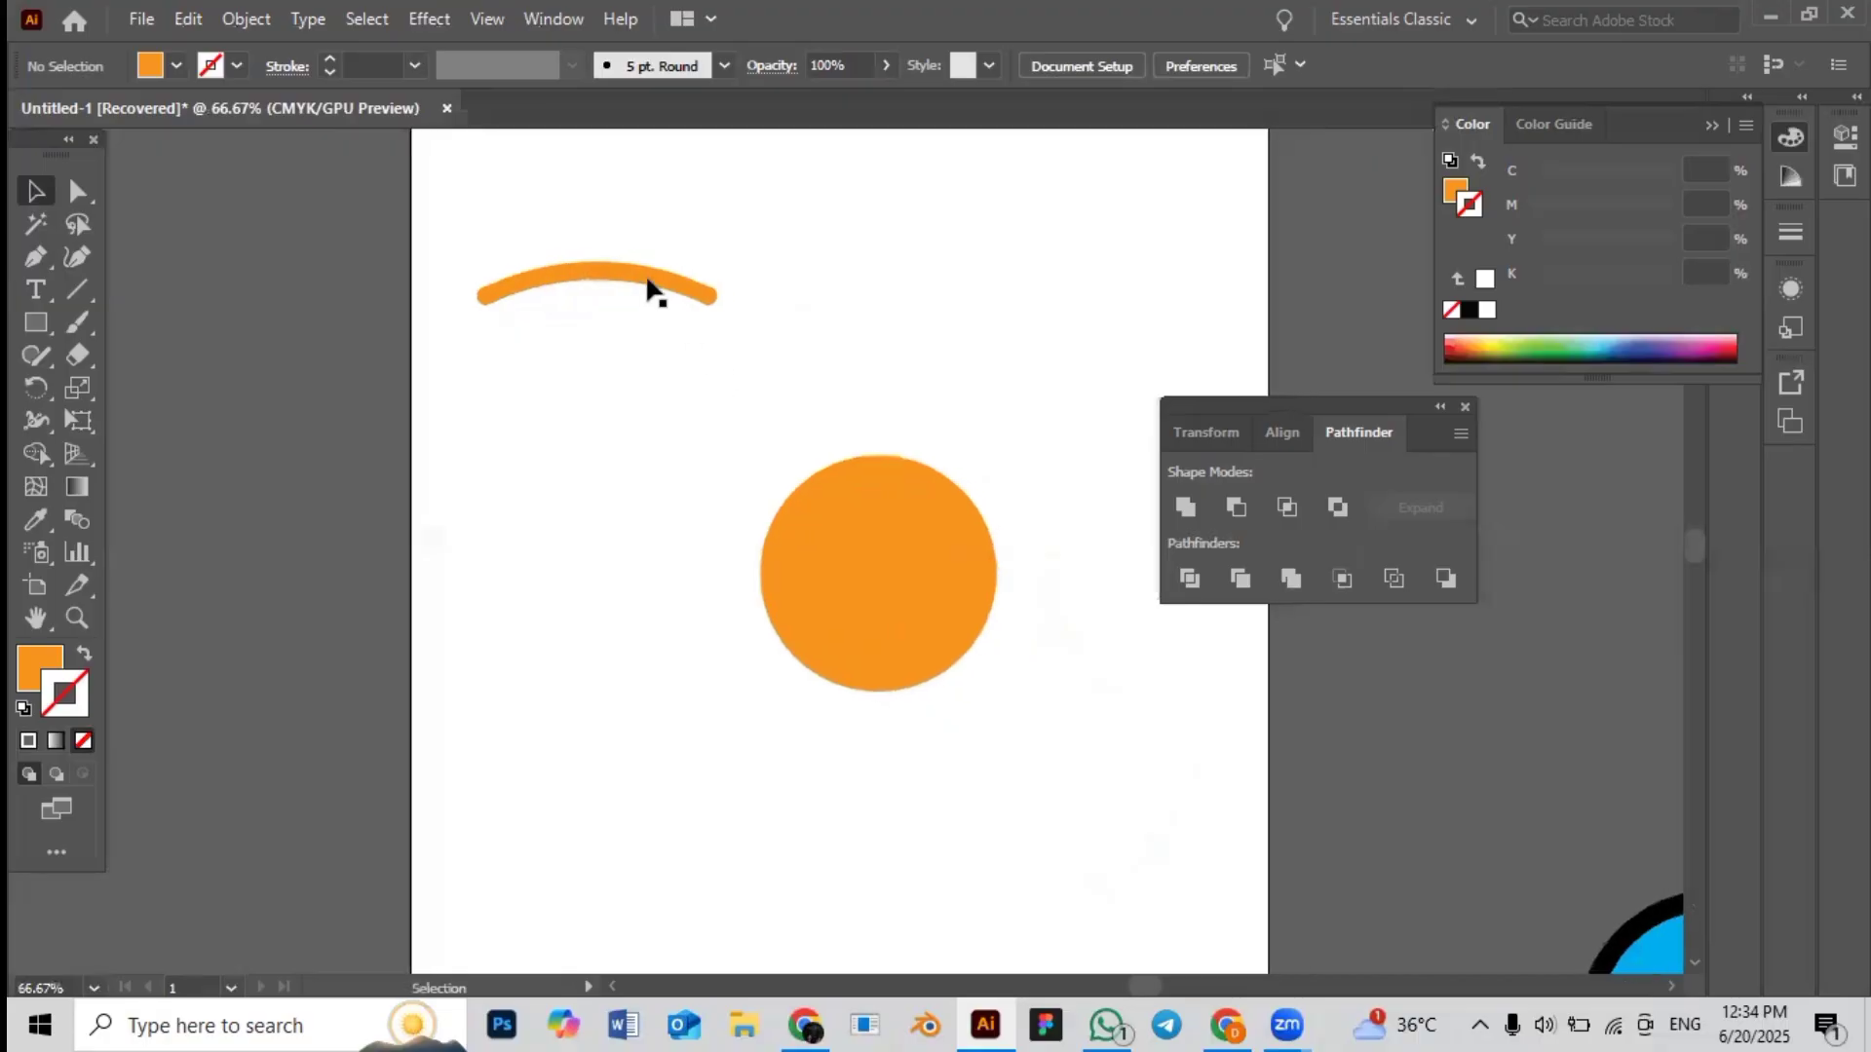
Move the arc onto the circle's upper edge and rotate it clockwise so its outer end sticks out at the upper left
{"action": "left_click_drag", "start_coordinate": [651, 290], "coordinate": [870, 477]}
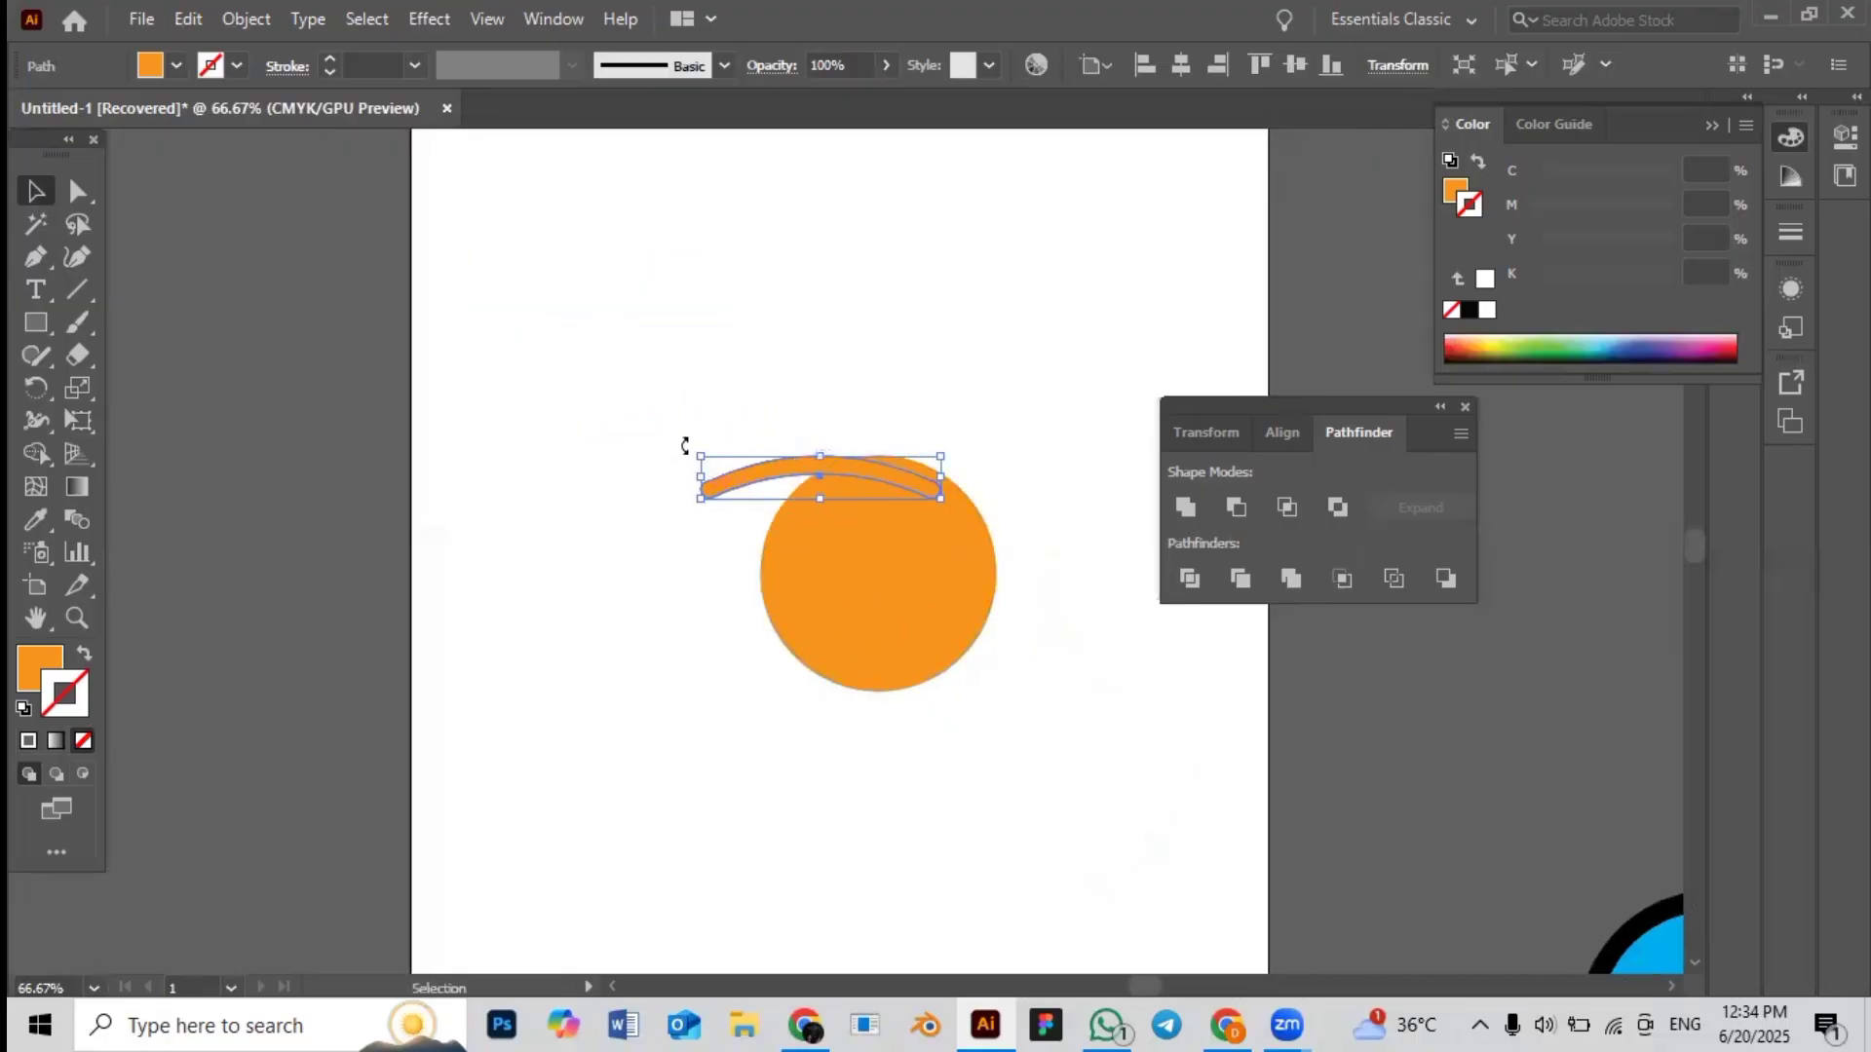
{"action": "left_click_drag", "start_coordinate": [685, 445], "coordinate": [720, 404]}
{"action": "mouse_move", "coordinate": [857, 477]}
{"action": "left_mouse_down"}
{"action": "mouse_move", "coordinate": [887, 475]}
{"action": "mouse_move", "coordinate": [850, 468]}
{"action": "left_mouse_up"}
{"action": "left_click_drag", "start_coordinate": [740, 394], "coordinate": [770, 395]}
{"action": "left_click_drag", "start_coordinate": [845, 447], "coordinate": [880, 465]}
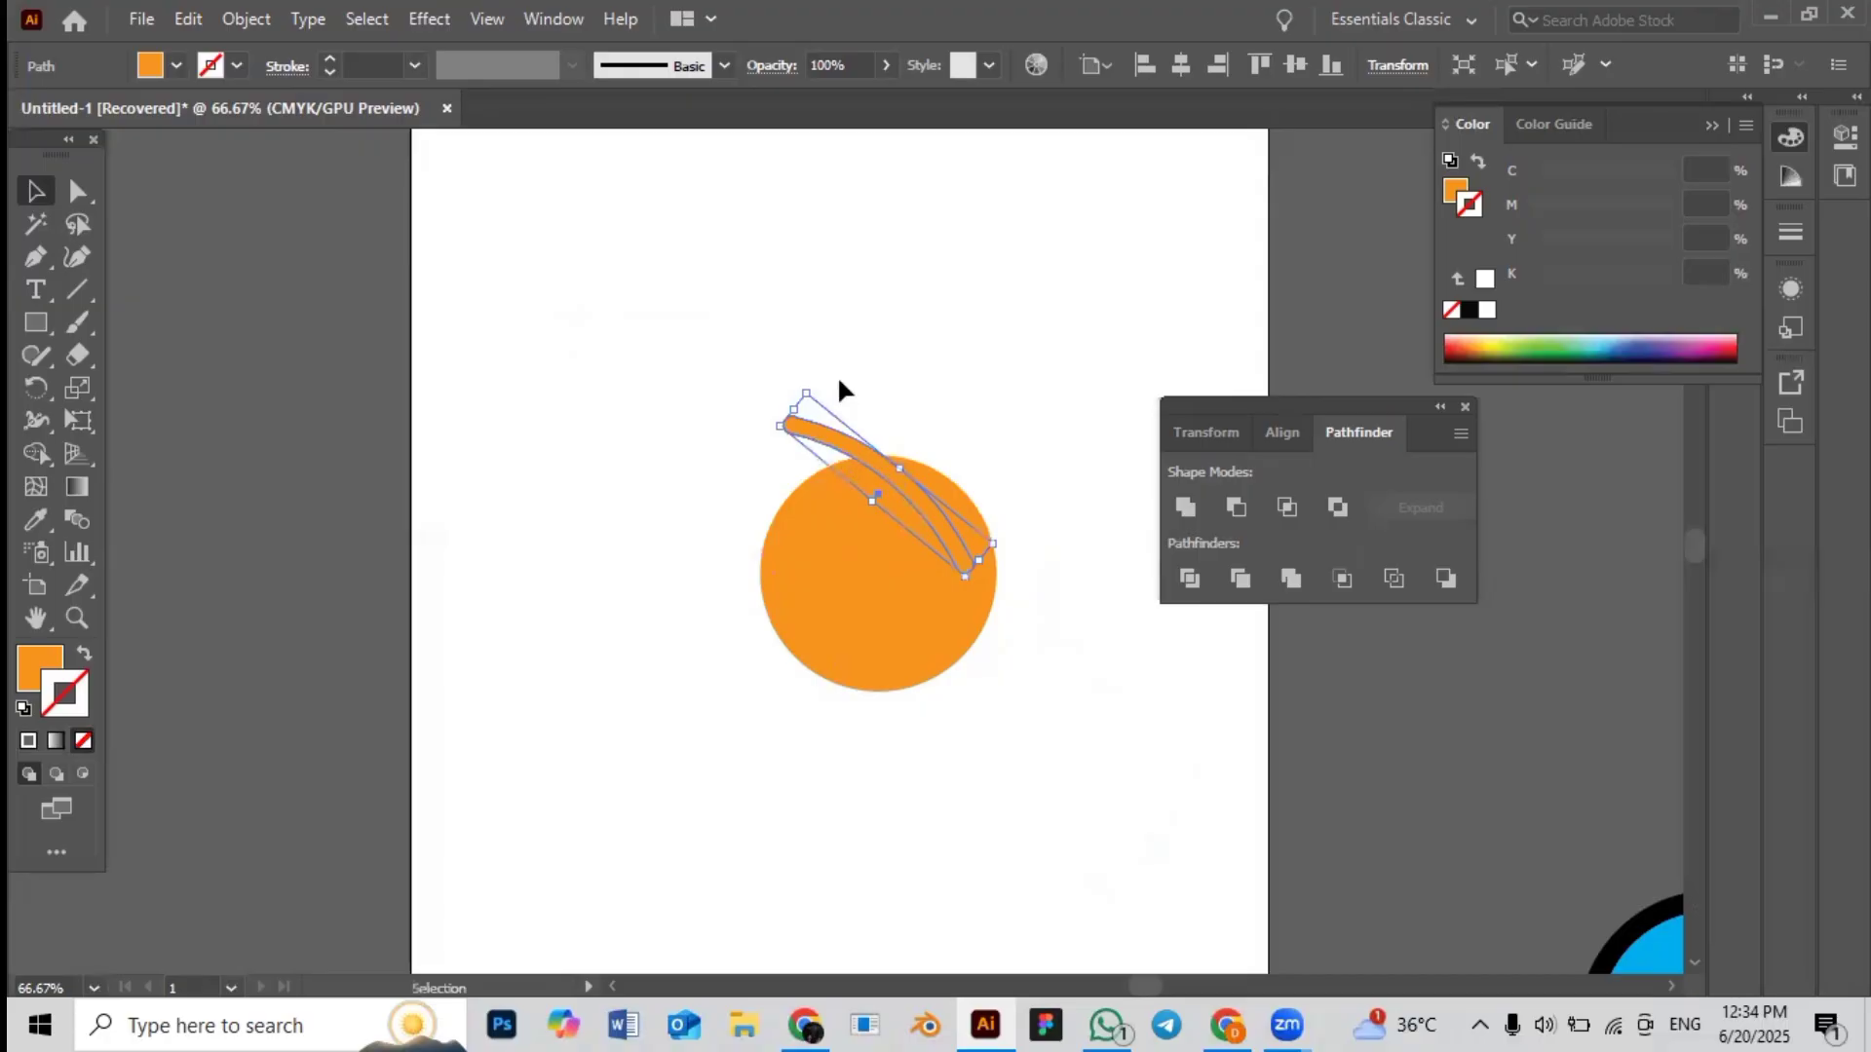
{"action": "left_click", "coordinate": [838, 376]}
Duplicate the tilted arc below and left of the first one, and rotate the copy to a flatter angle over the circle
{"action": "left_click", "coordinate": [850, 435]}
{"action": "left_click_drag", "start_coordinate": [853, 441], "coordinate": [682, 507]}
{"action": "left_click_drag", "start_coordinate": [838, 517], "coordinate": [770, 472]}
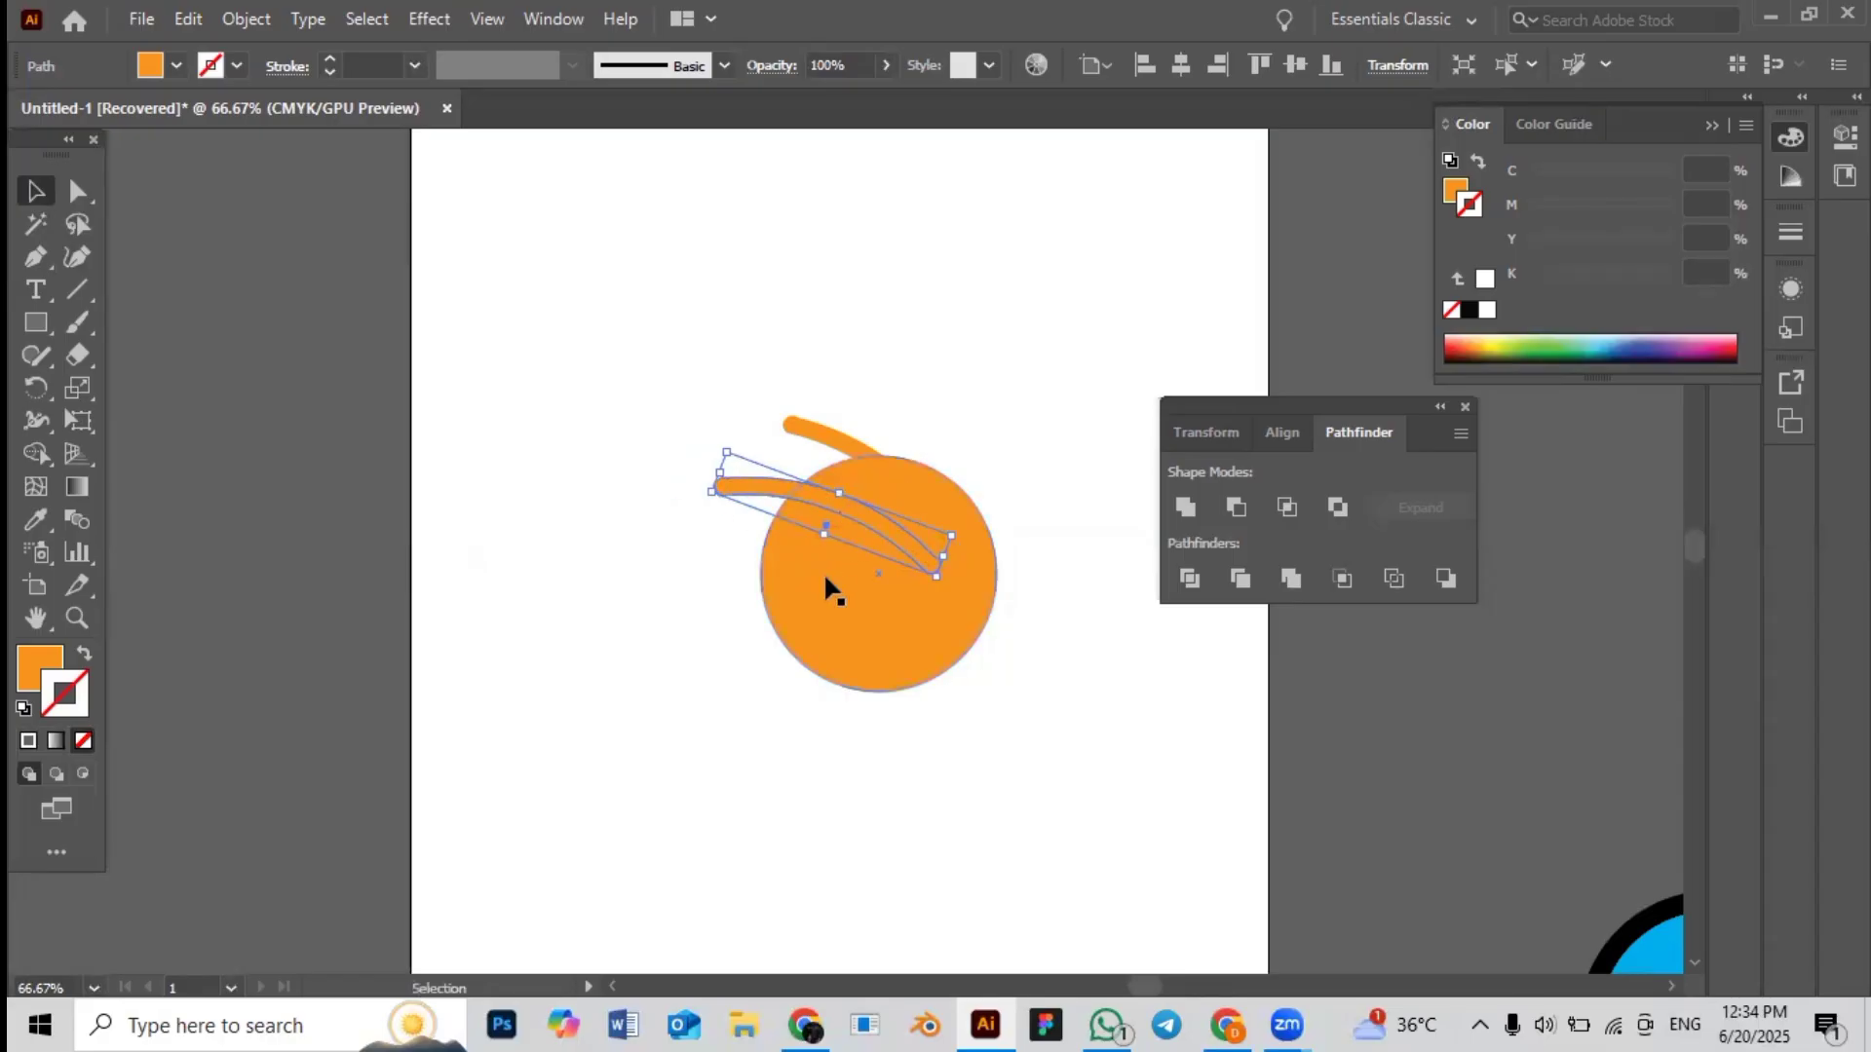
{"action": "left_click", "coordinate": [690, 582]}
{"action": "left_click", "coordinate": [810, 577]}
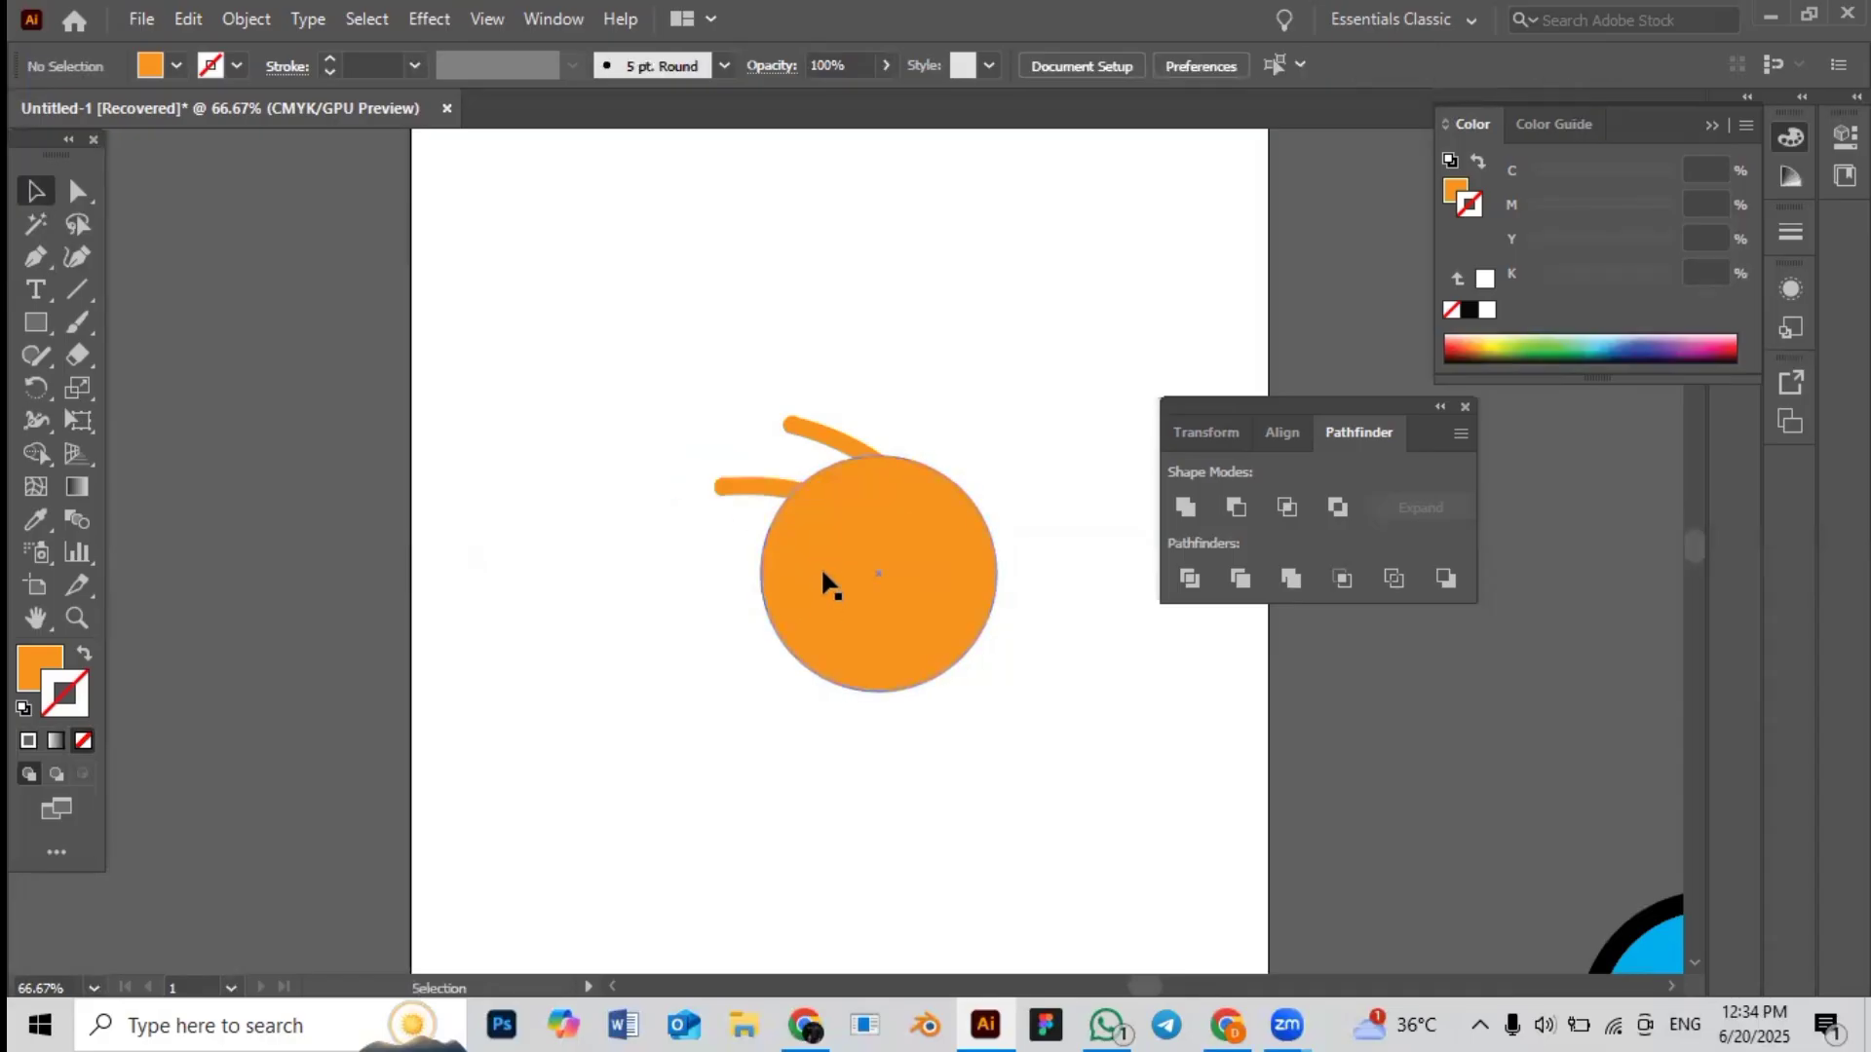
{"action": "left_click", "coordinate": [719, 485]}
{"action": "left_click_drag", "start_coordinate": [712, 443], "coordinate": [722, 428]}
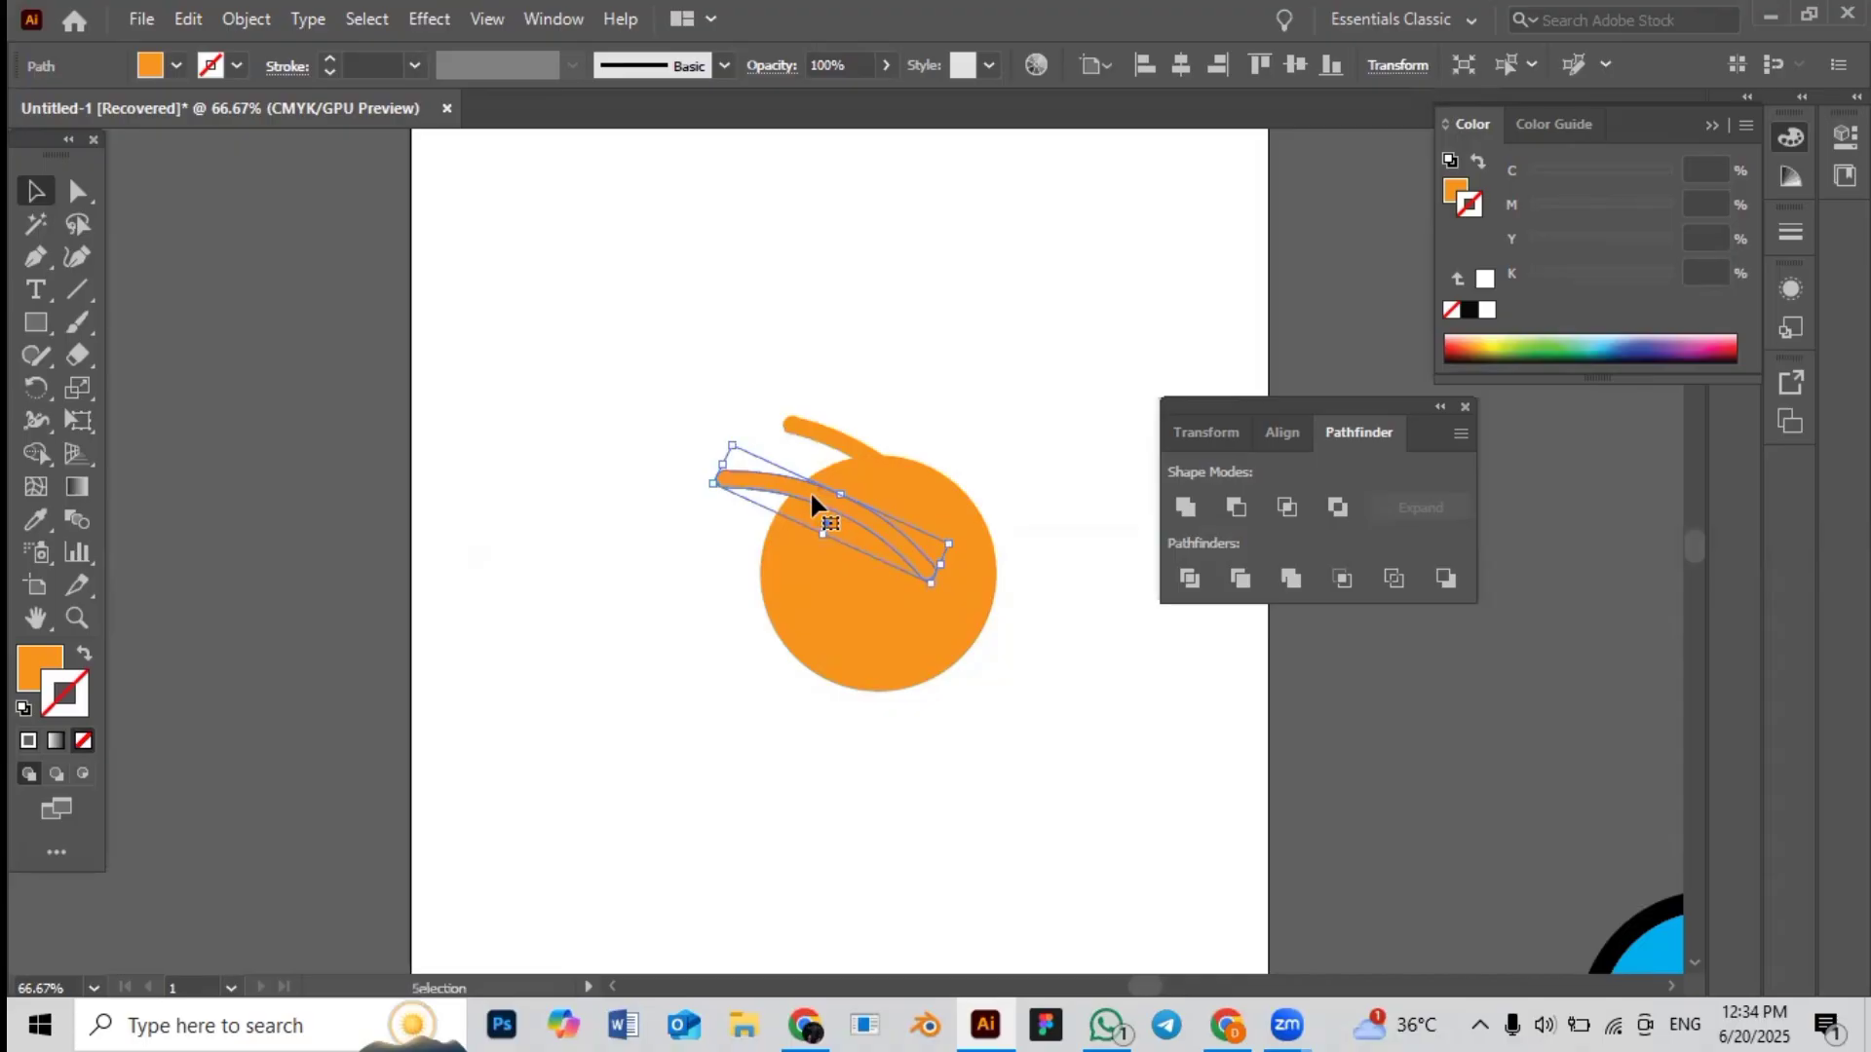
Duplicate the second arc farther down the circle's left side and rotate the copy so its outer end points down to the left
{"action": "left_click_drag", "start_coordinate": [809, 489], "coordinate": [650, 614]}
{"action": "mouse_move", "coordinate": [815, 544]}
{"action": "left_mouse_down"}
{"action": "mouse_move", "coordinate": [813, 565]}
{"action": "mouse_move", "coordinate": [802, 553]}
{"action": "left_mouse_up"}
{"action": "left_click", "coordinate": [740, 646]}
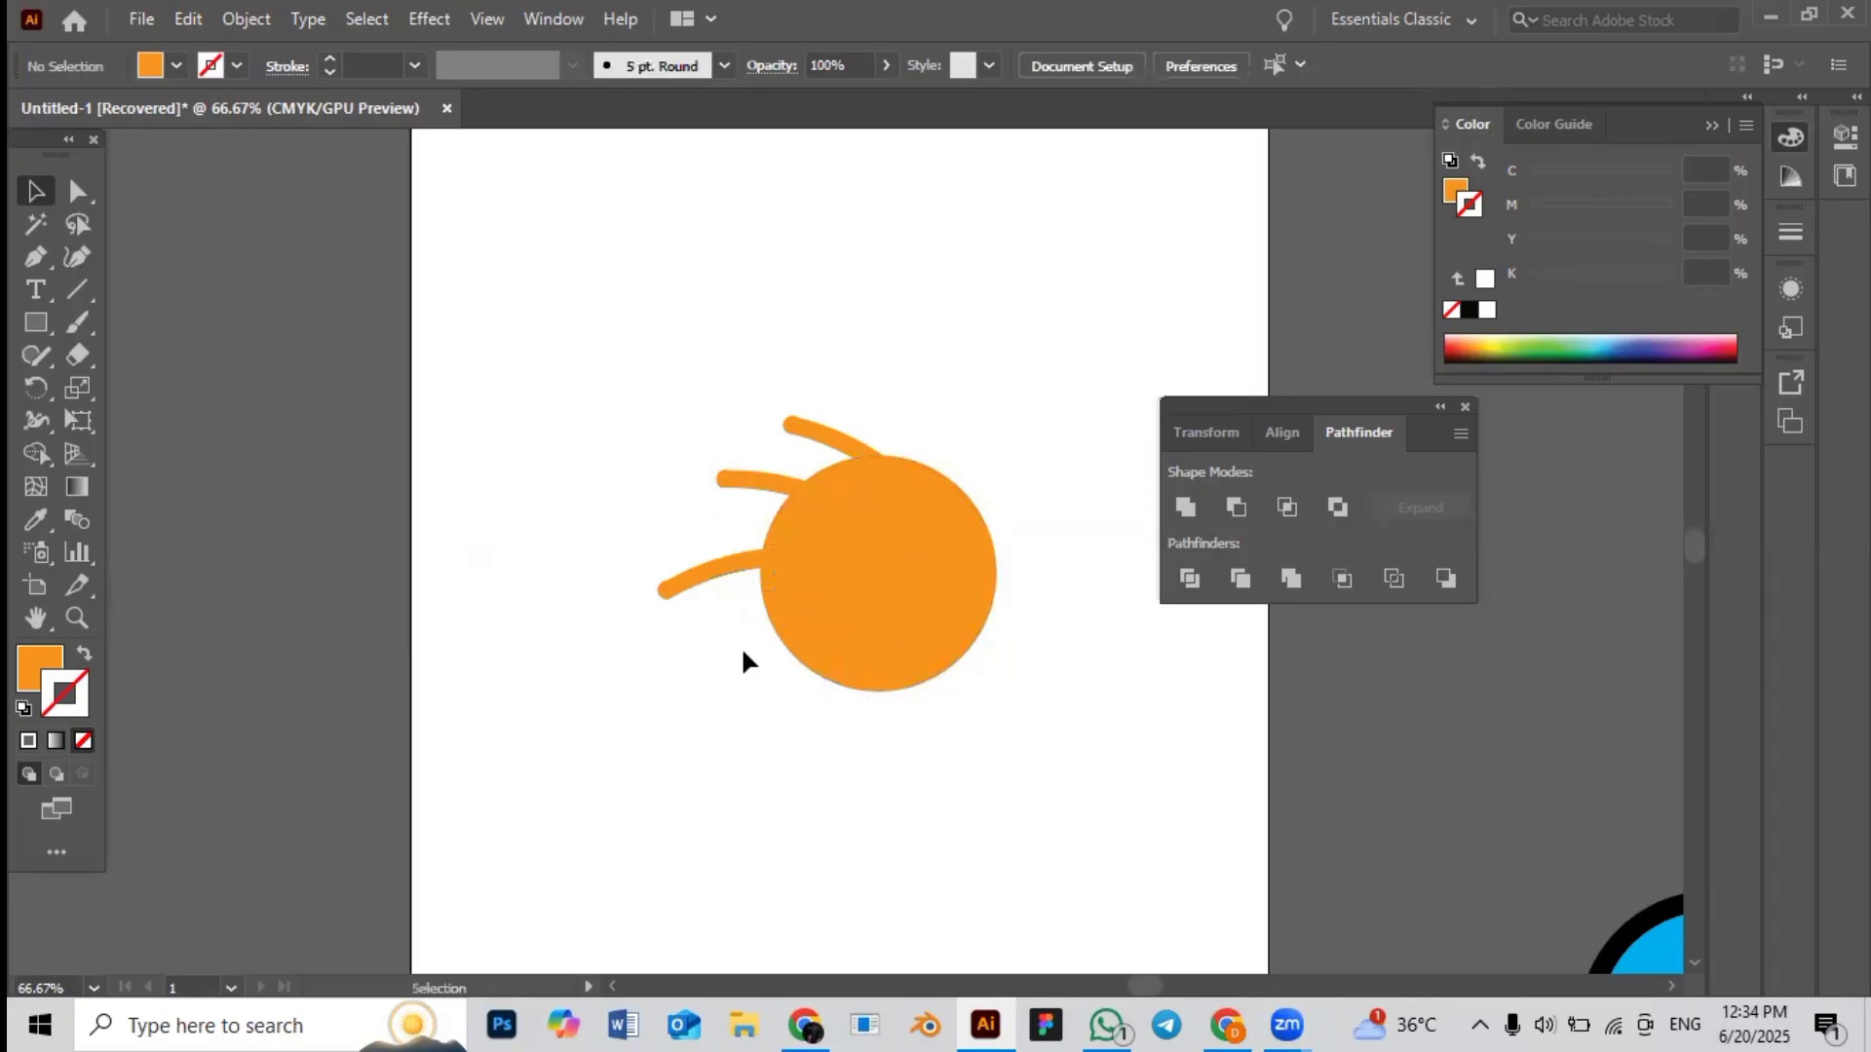
{"action": "left_click_drag", "start_coordinate": [763, 550], "coordinate": [771, 543]}
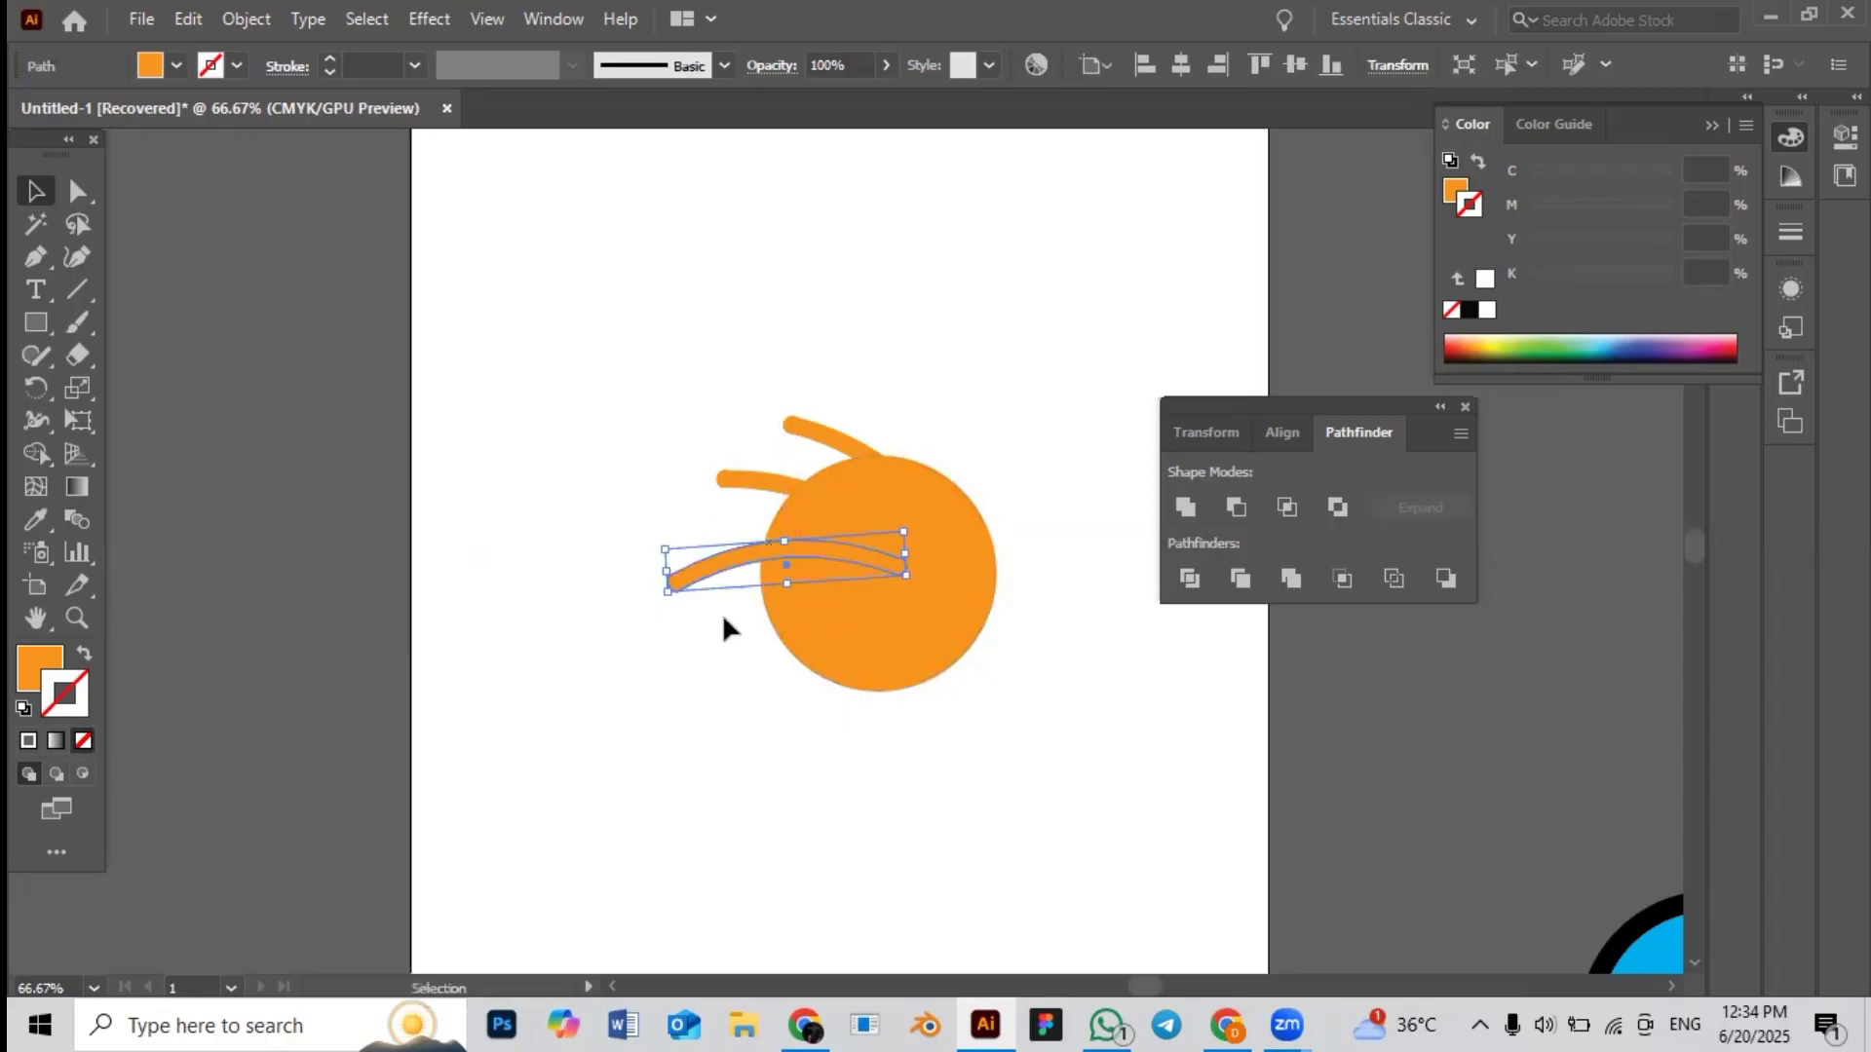
{"action": "left_click", "coordinate": [722, 612]}
{"action": "left_click", "coordinate": [722, 568]}
{"action": "left_click_drag", "start_coordinate": [657, 596], "coordinate": [655, 618]}
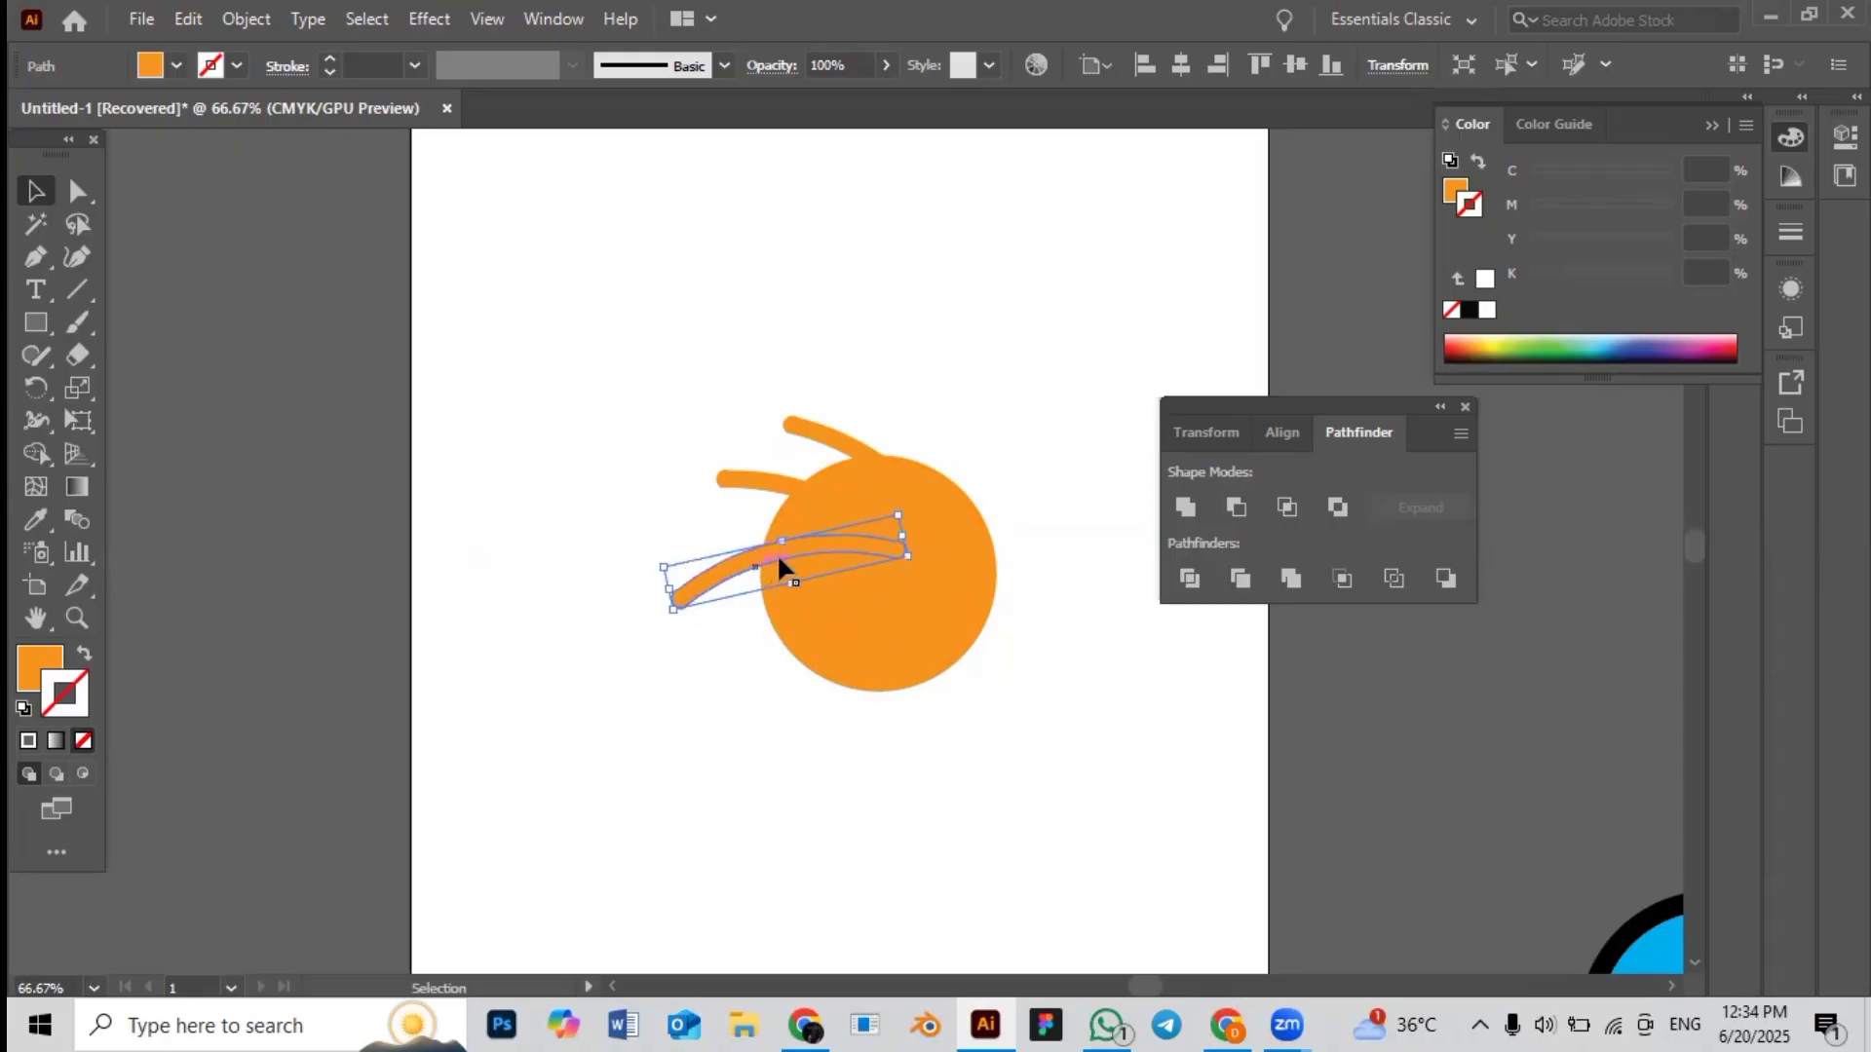
{"action": "left_click_drag", "start_coordinate": [779, 553], "coordinate": [767, 546]}
{"action": "left_click", "coordinate": [750, 635]}
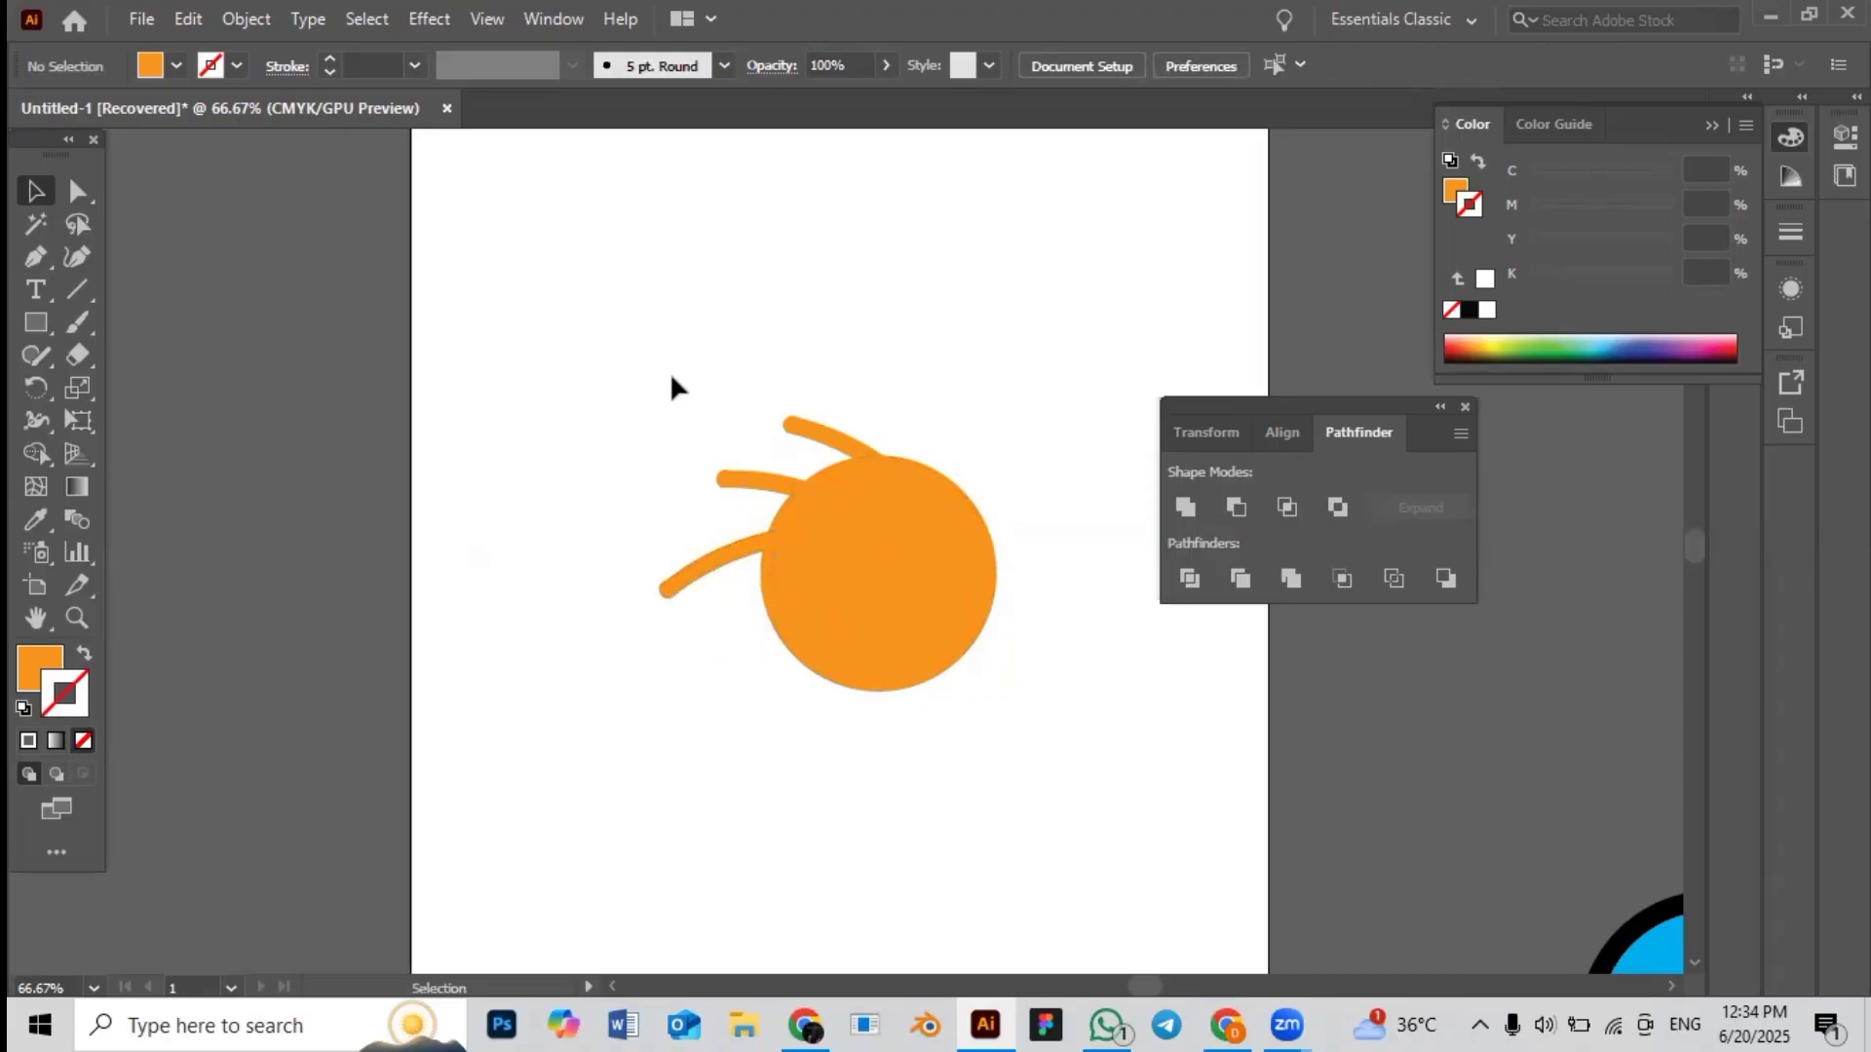
Unite the orange circle and the three arcs into one shape and move it up slightly
{"action": "key", "text": "space"}
{"action": "left_click_drag", "start_coordinate": [670, 390], "coordinate": [617, 372]}
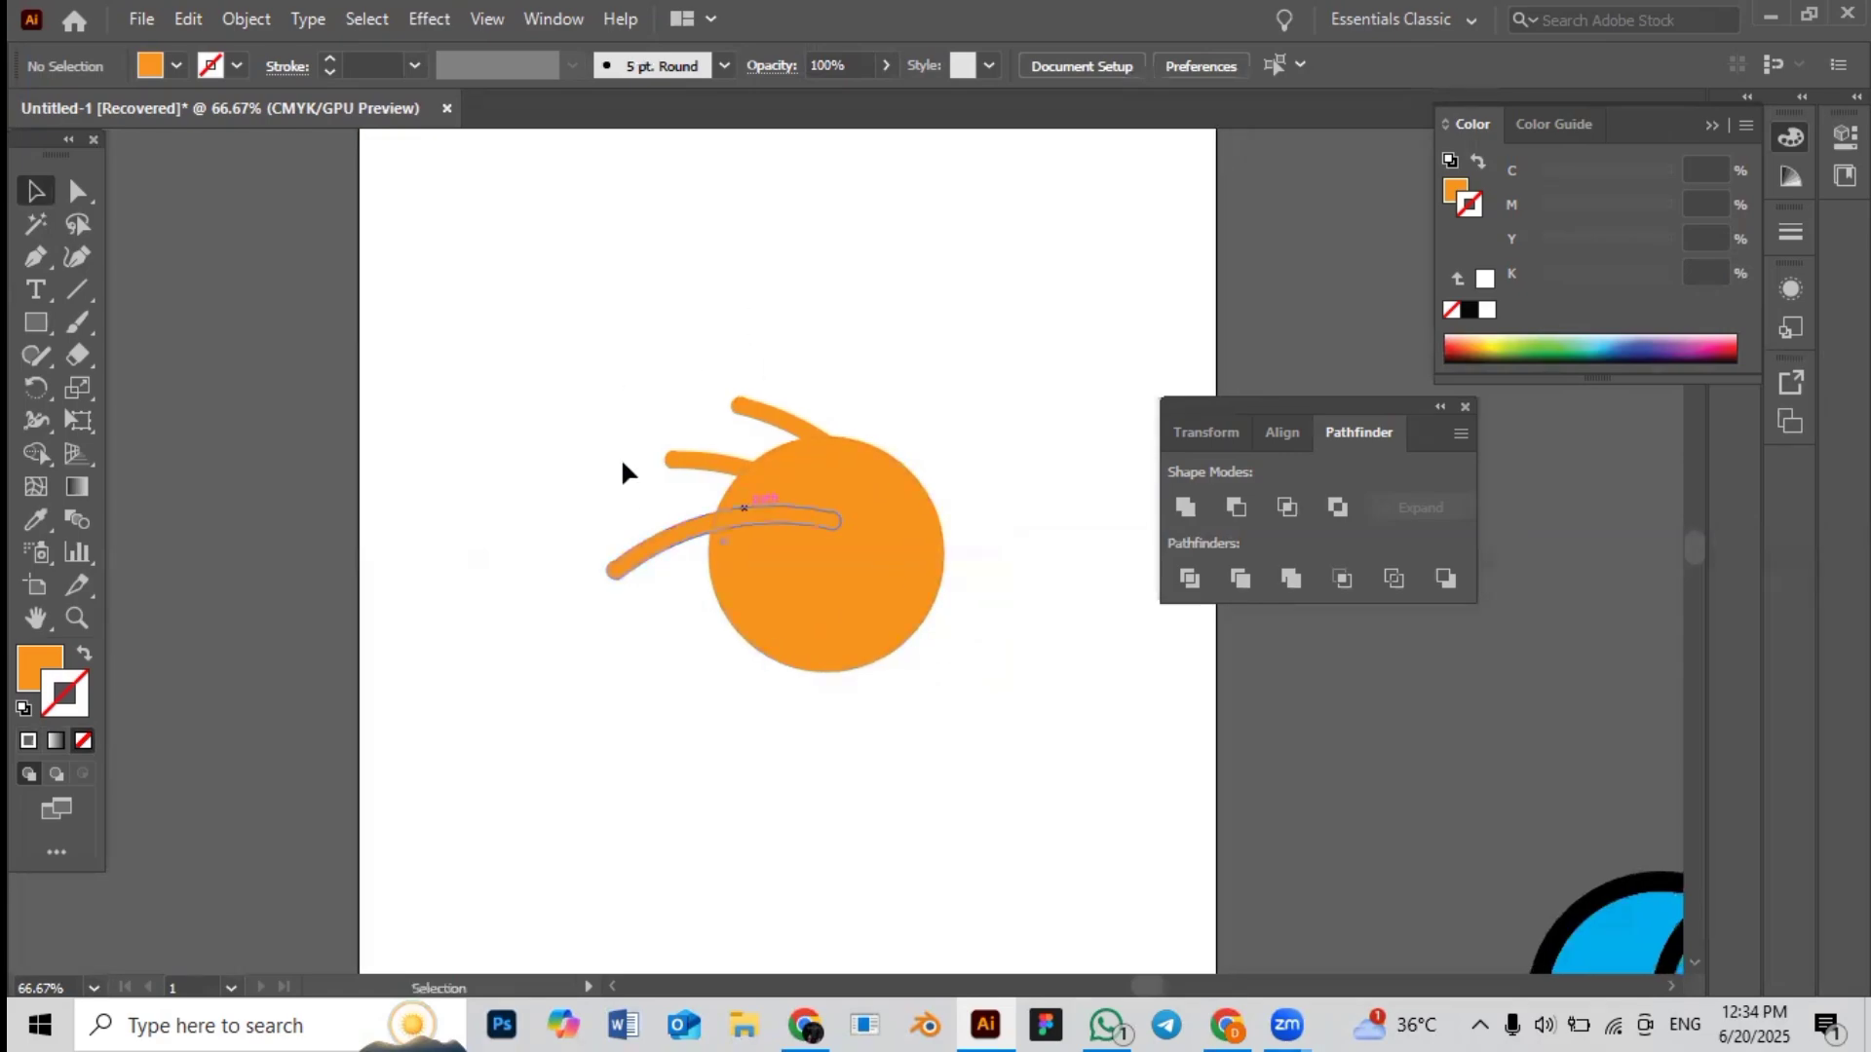
{"action": "left_click_drag", "start_coordinate": [569, 330], "coordinate": [1013, 698]}
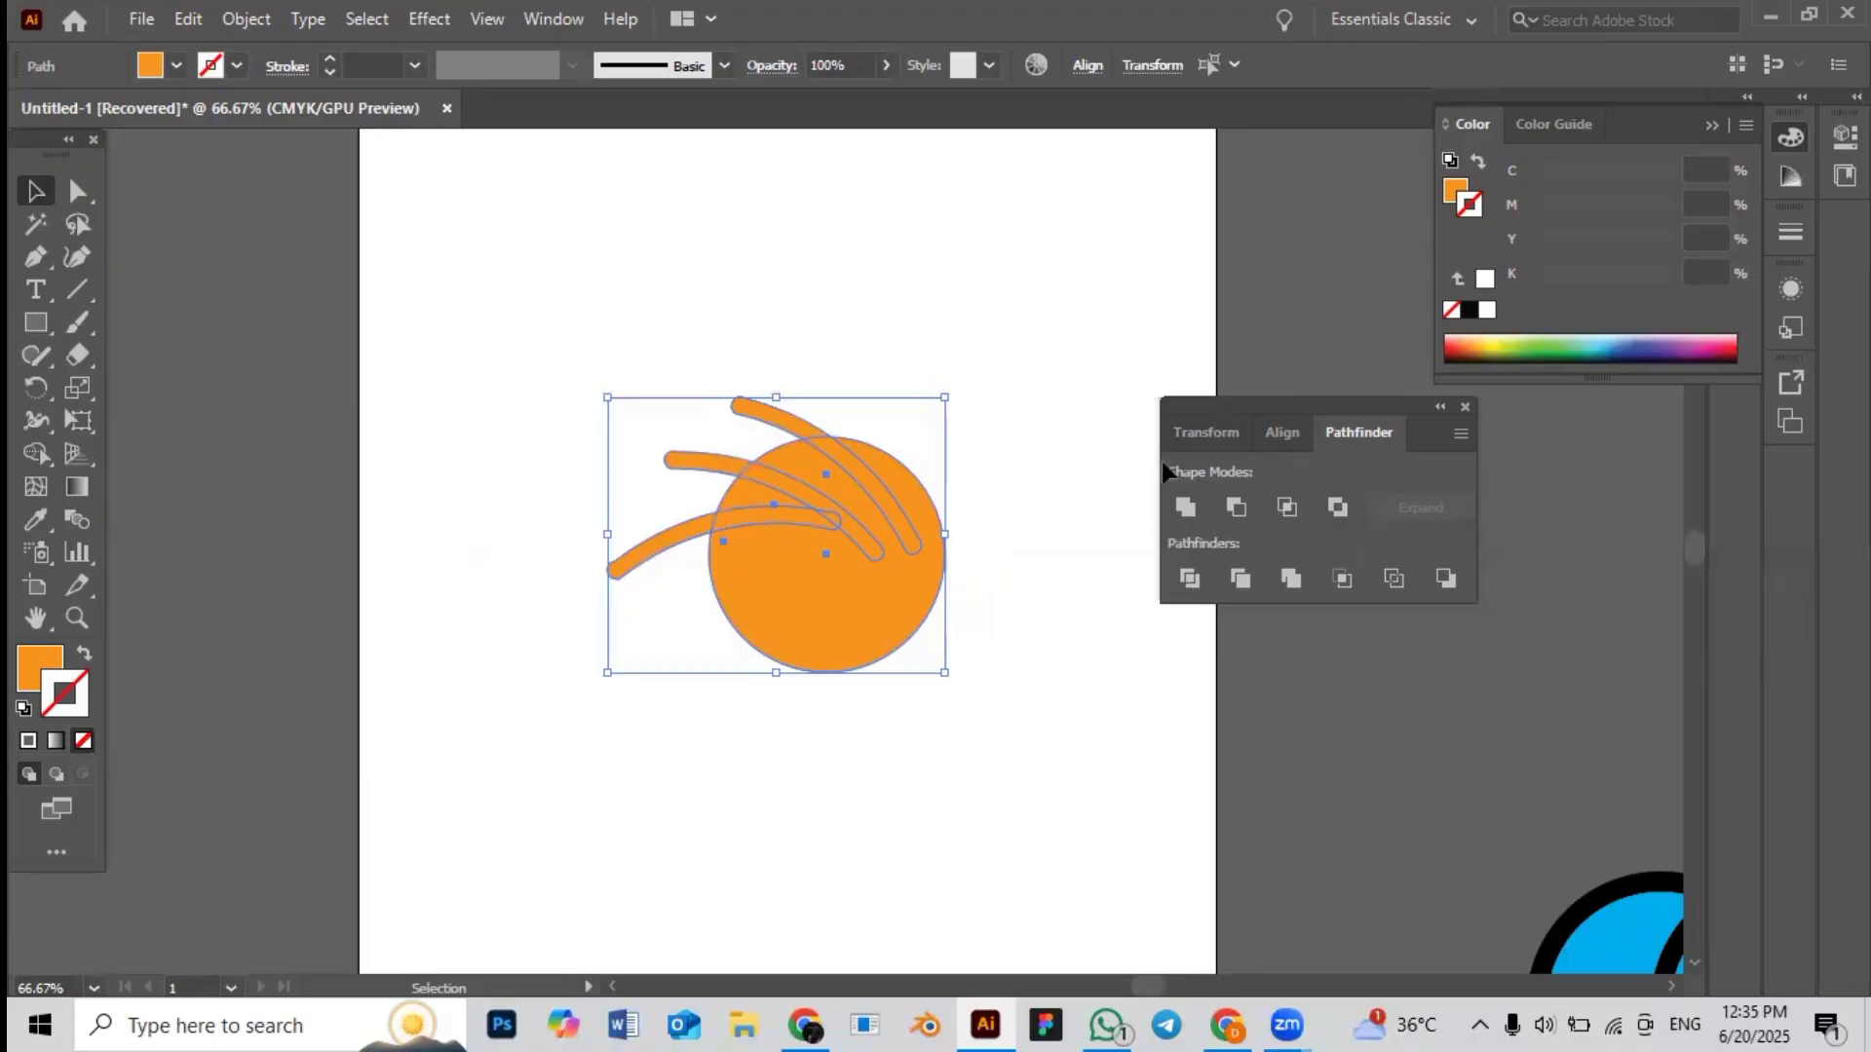
{"action": "left_click", "coordinate": [1185, 508]}
{"action": "left_click", "coordinate": [1101, 561]}
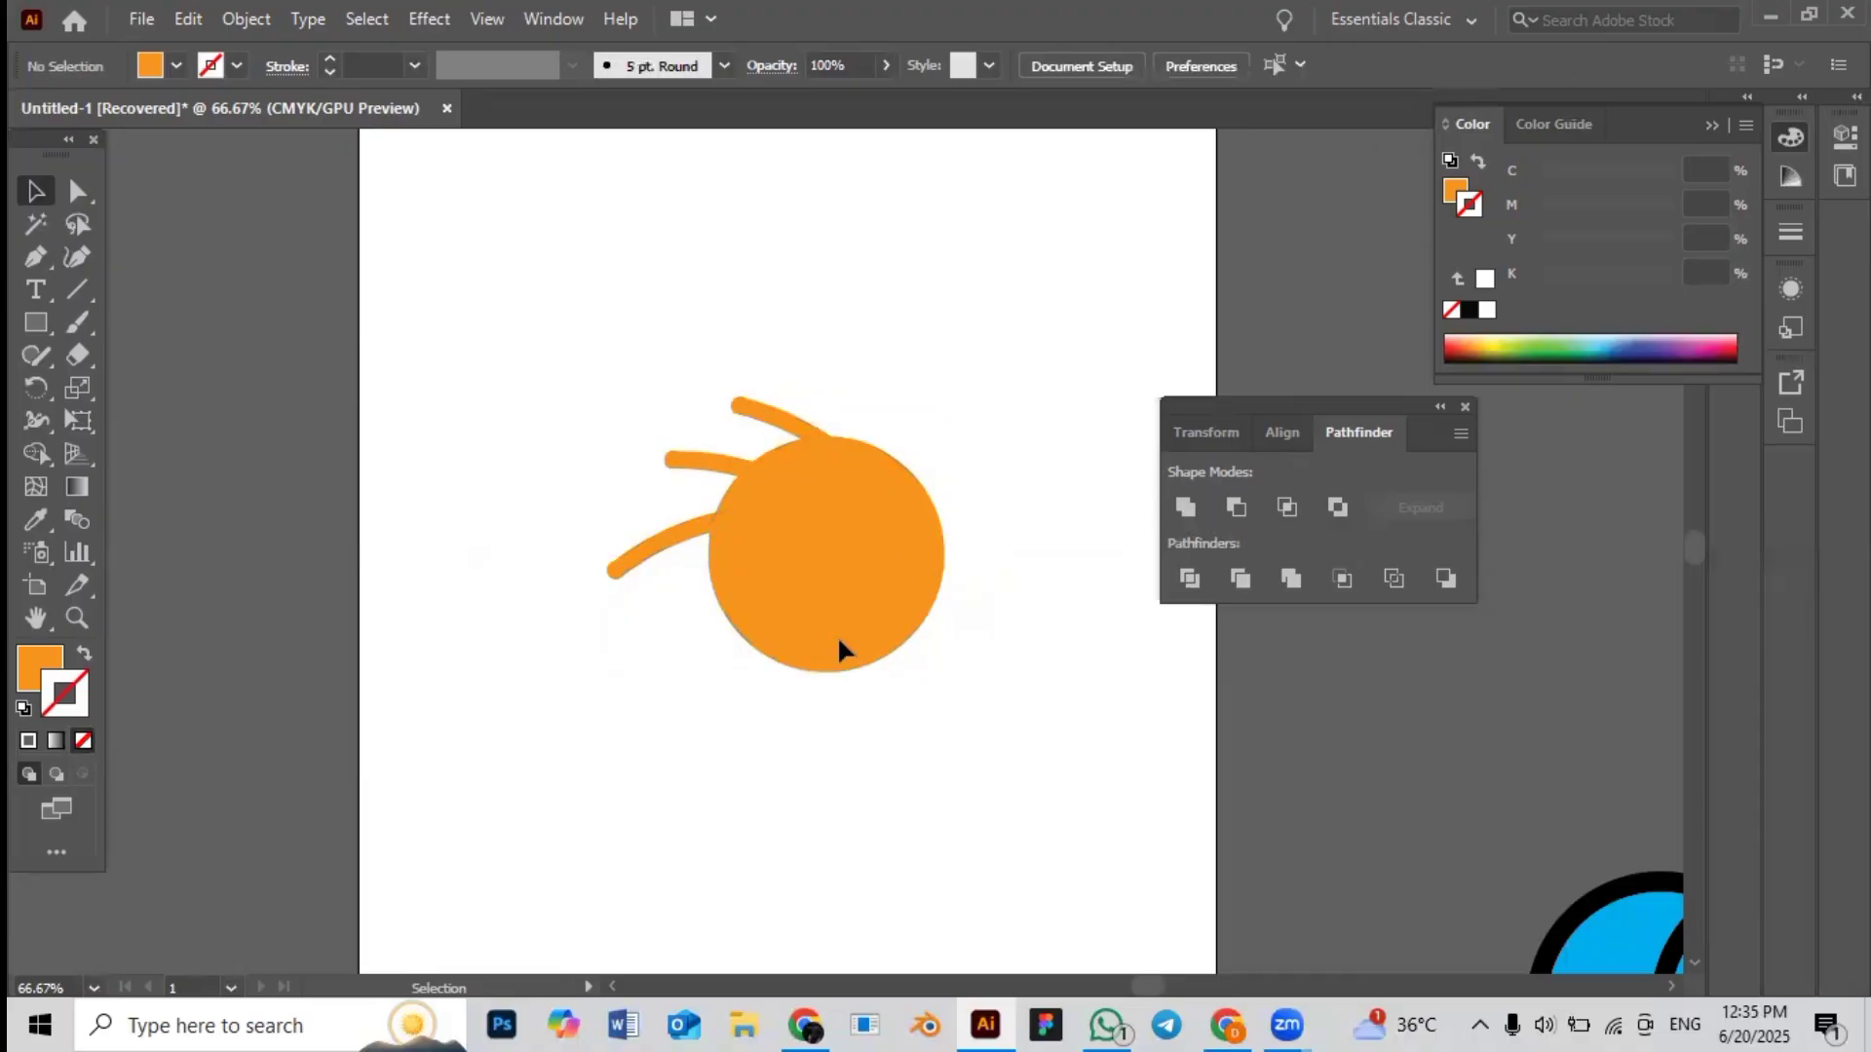
{"action": "left_click_drag", "start_coordinate": [898, 502], "coordinate": [900, 474]}
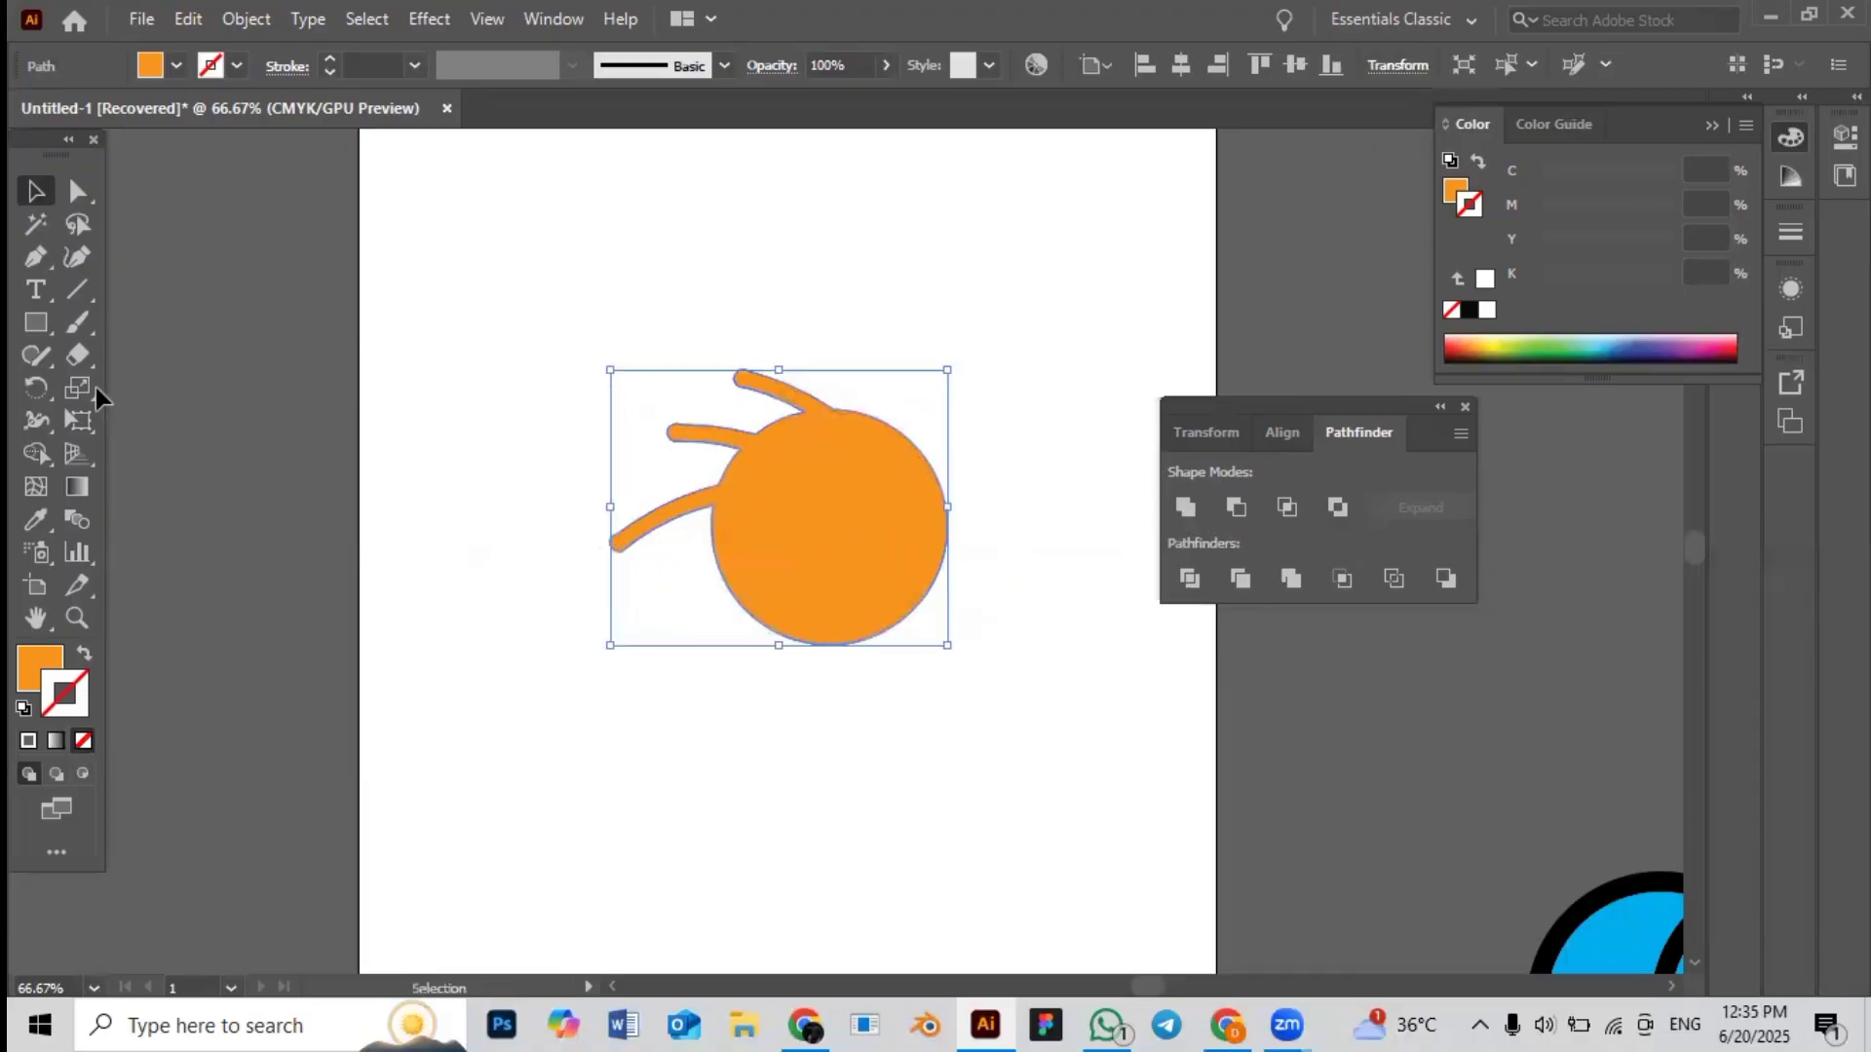
Draw a small circle in the middle of the orange circle and fill it with dark blue
{"action": "left_click_drag", "start_coordinate": [43, 331], "coordinate": [103, 382]}
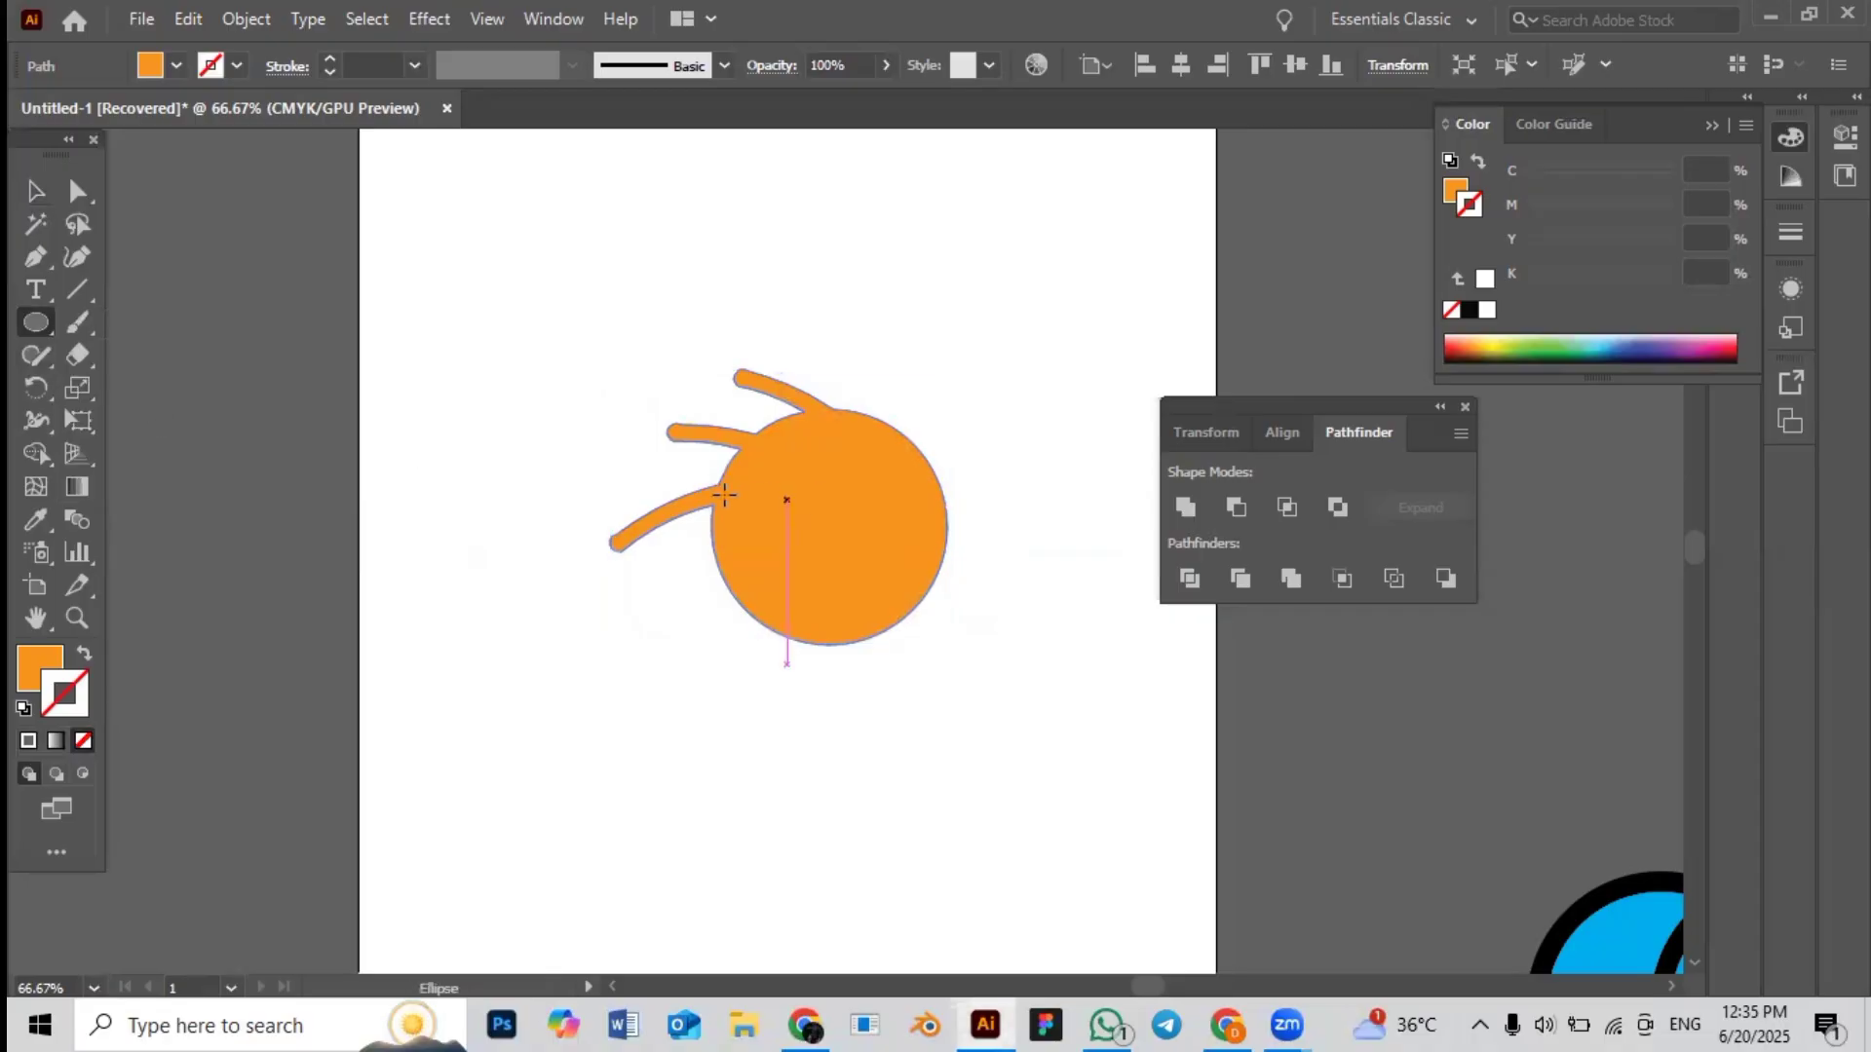
{"action": "mouse_move", "coordinate": [801, 495]}
{"action": "left_mouse_down"}
{"action": "mouse_move", "coordinate": [878, 572]}
{"action": "mouse_move", "coordinate": [822, 512]}
{"action": "left_mouse_up"}
{"action": "left_click", "coordinate": [177, 65]}
{"action": "left_click", "coordinate": [160, 114]}
{"action": "left_click", "coordinate": [179, 114]}
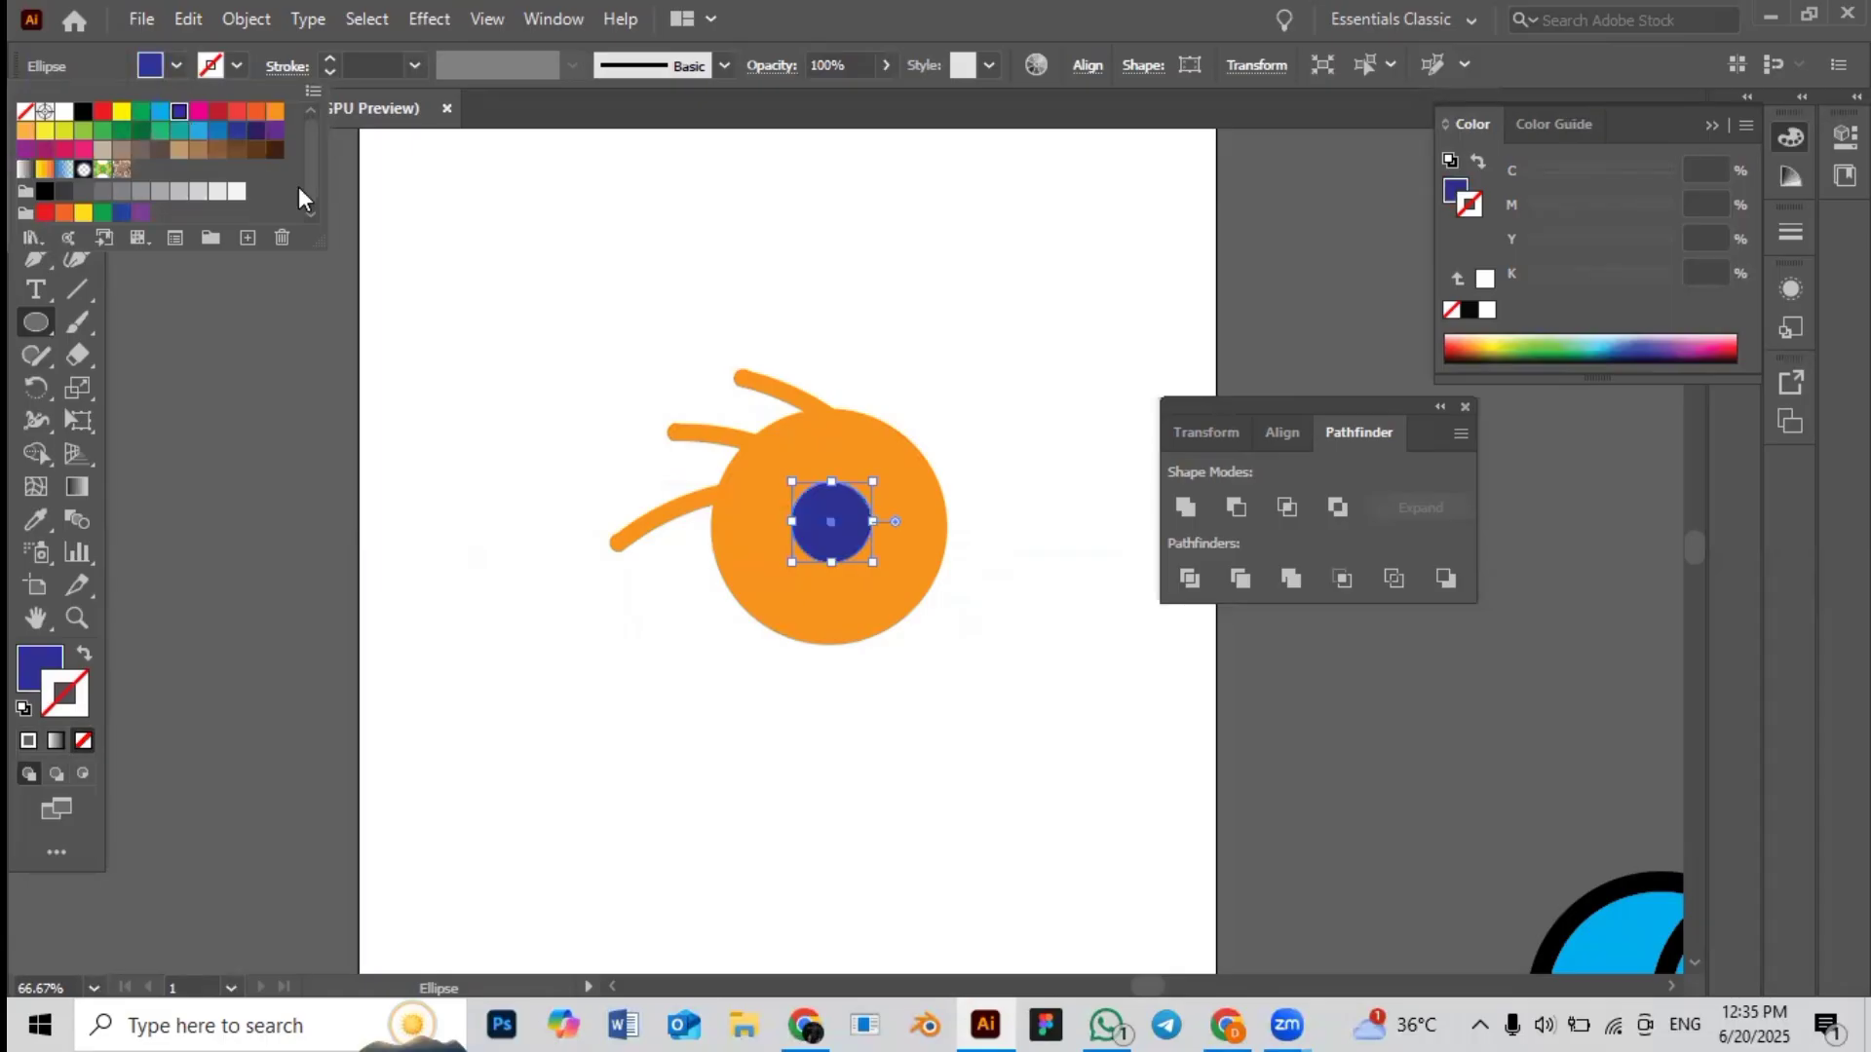
Give the dark blue circle a white 7 pt stroke
{"action": "key", "text": "v"}
{"action": "left_click", "coordinate": [834, 527]}
{"action": "left_click", "coordinate": [234, 66]}
{"action": "left_click", "coordinate": [64, 114]}
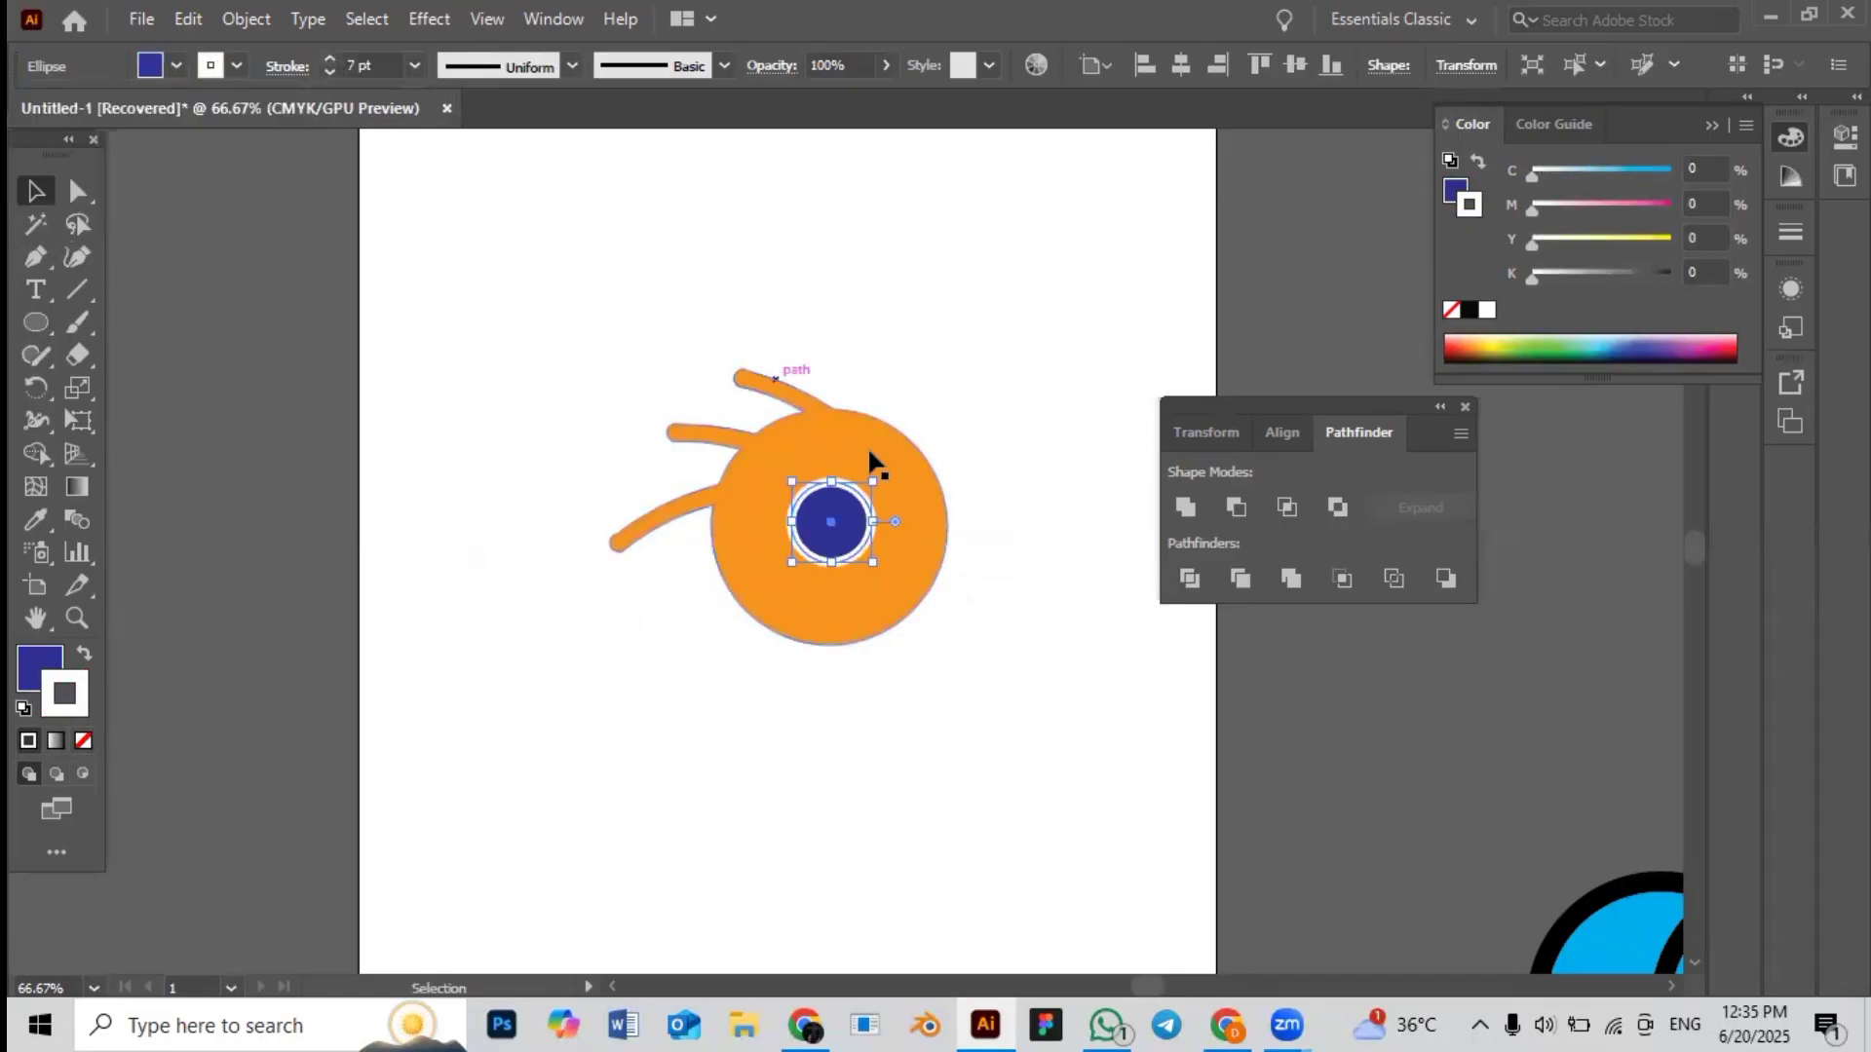
Enlarge the white-outlined blue circle and center it within the orange circle
{"action": "left_click_drag", "start_coordinate": [873, 562], "coordinate": [894, 604]}
{"action": "left_click", "coordinate": [892, 602], "text": "shift"}
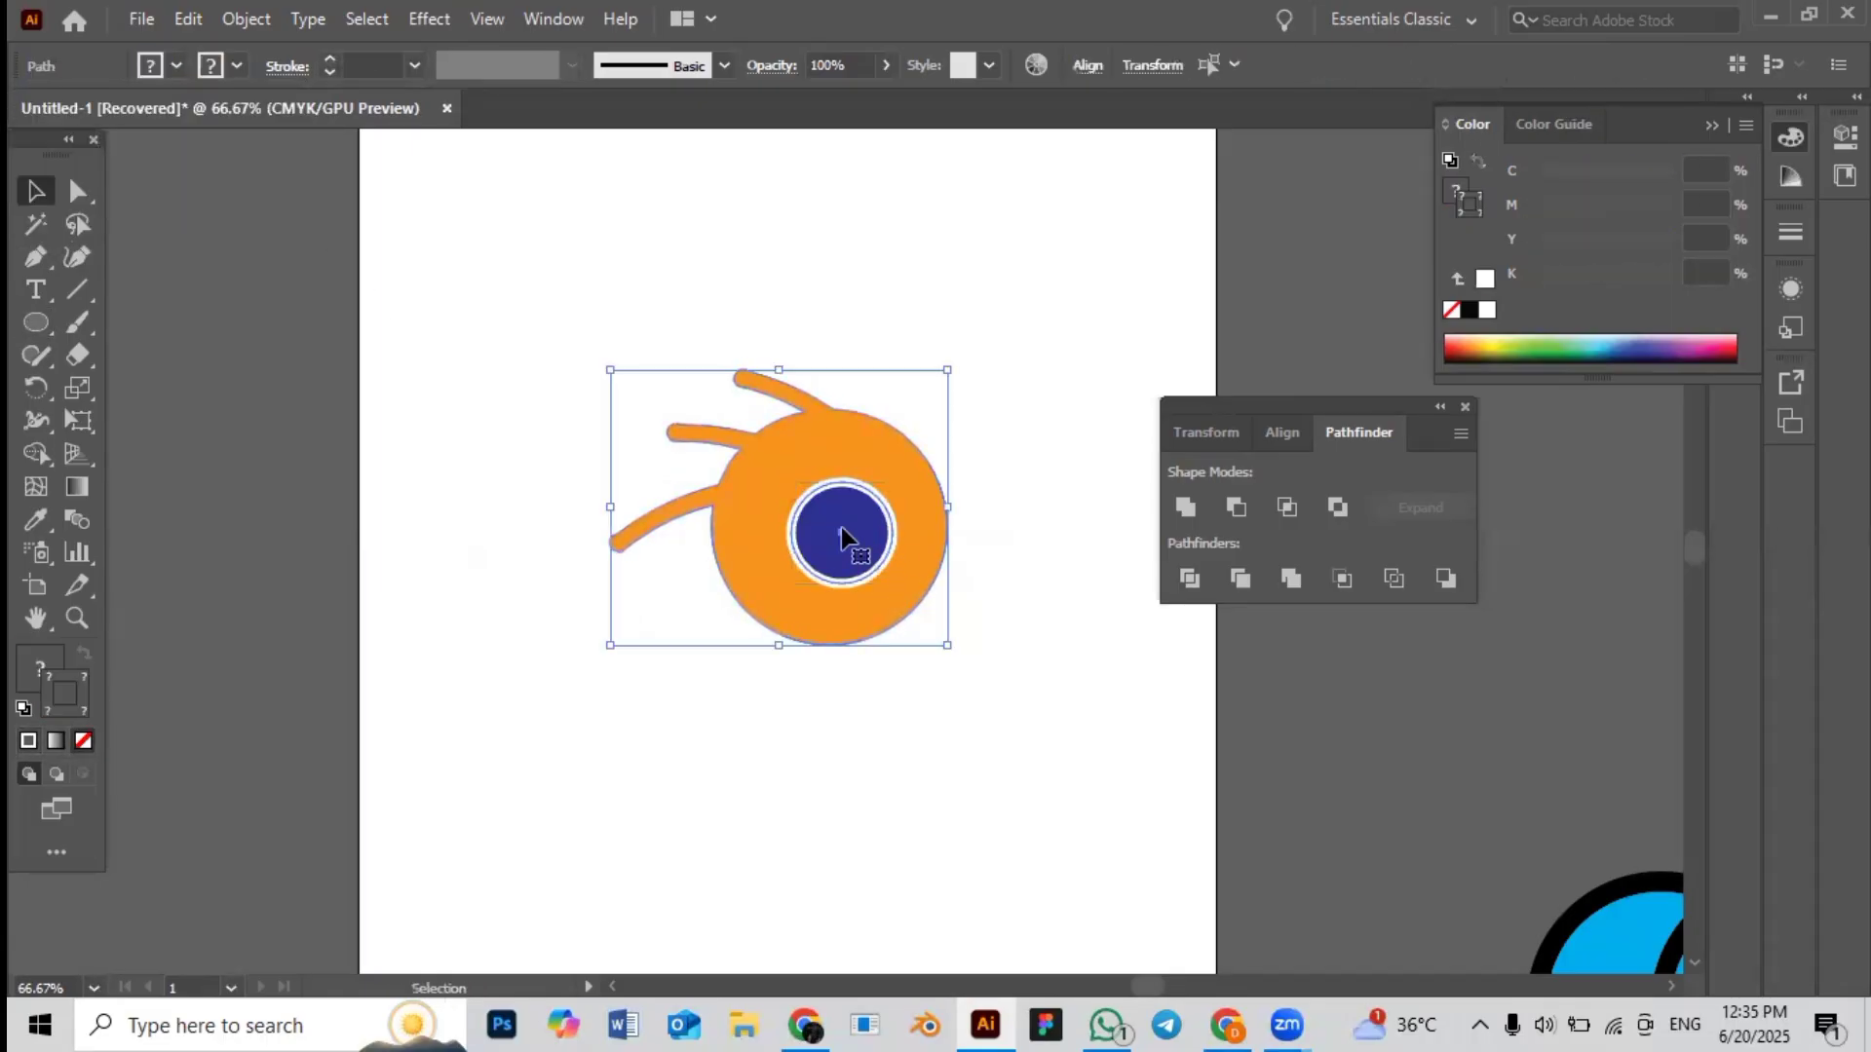
{"action": "left_click", "coordinate": [841, 517]}
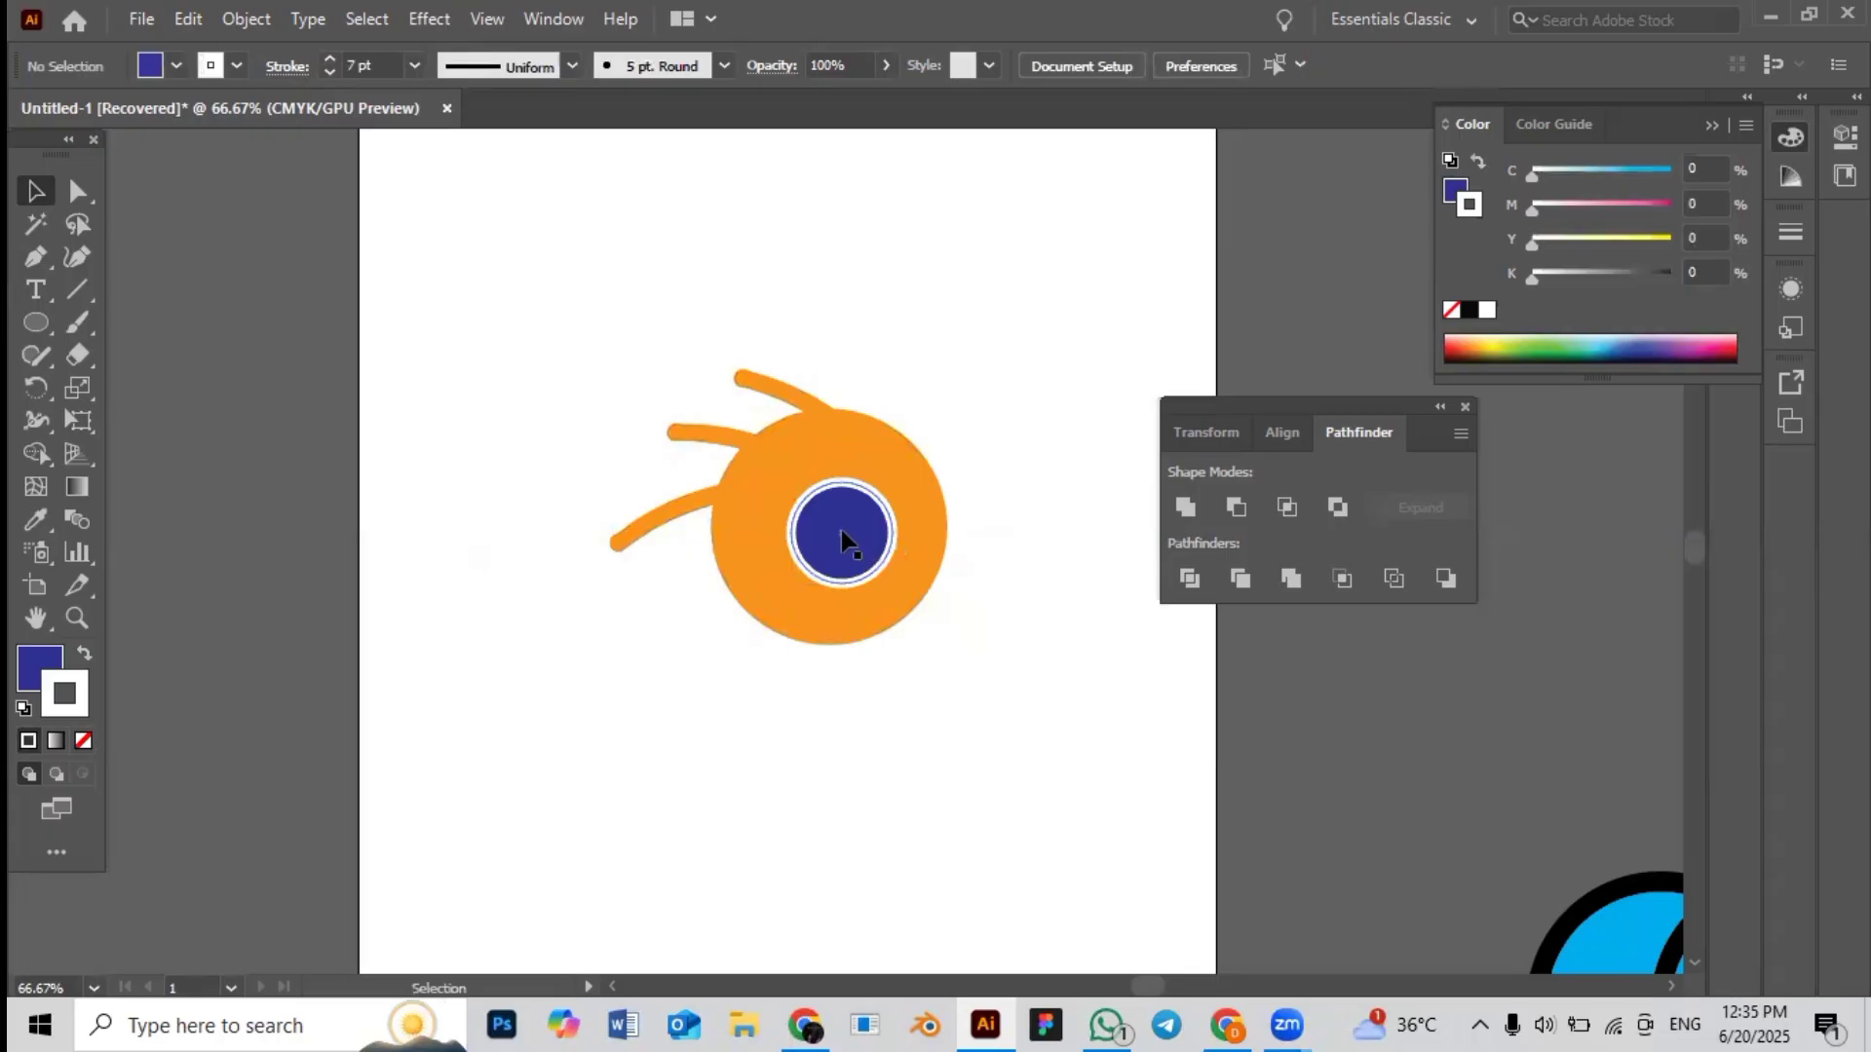
{"action": "mouse_move", "coordinate": [840, 530]}
{"action": "left_mouse_down"}
{"action": "mouse_move", "coordinate": [820, 512]}
{"action": "mouse_move", "coordinate": [900, 519]}
{"action": "mouse_move", "coordinate": [834, 534]}
{"action": "mouse_move", "coordinate": [830, 518]}
{"action": "left_mouse_up"}
{"action": "key", "text": "ctrl+shift+a"}
{"action": "left_click", "coordinate": [931, 485]}
{"action": "left_click", "coordinate": [1074, 498]}
{"action": "left_click", "coordinate": [1020, 469]}
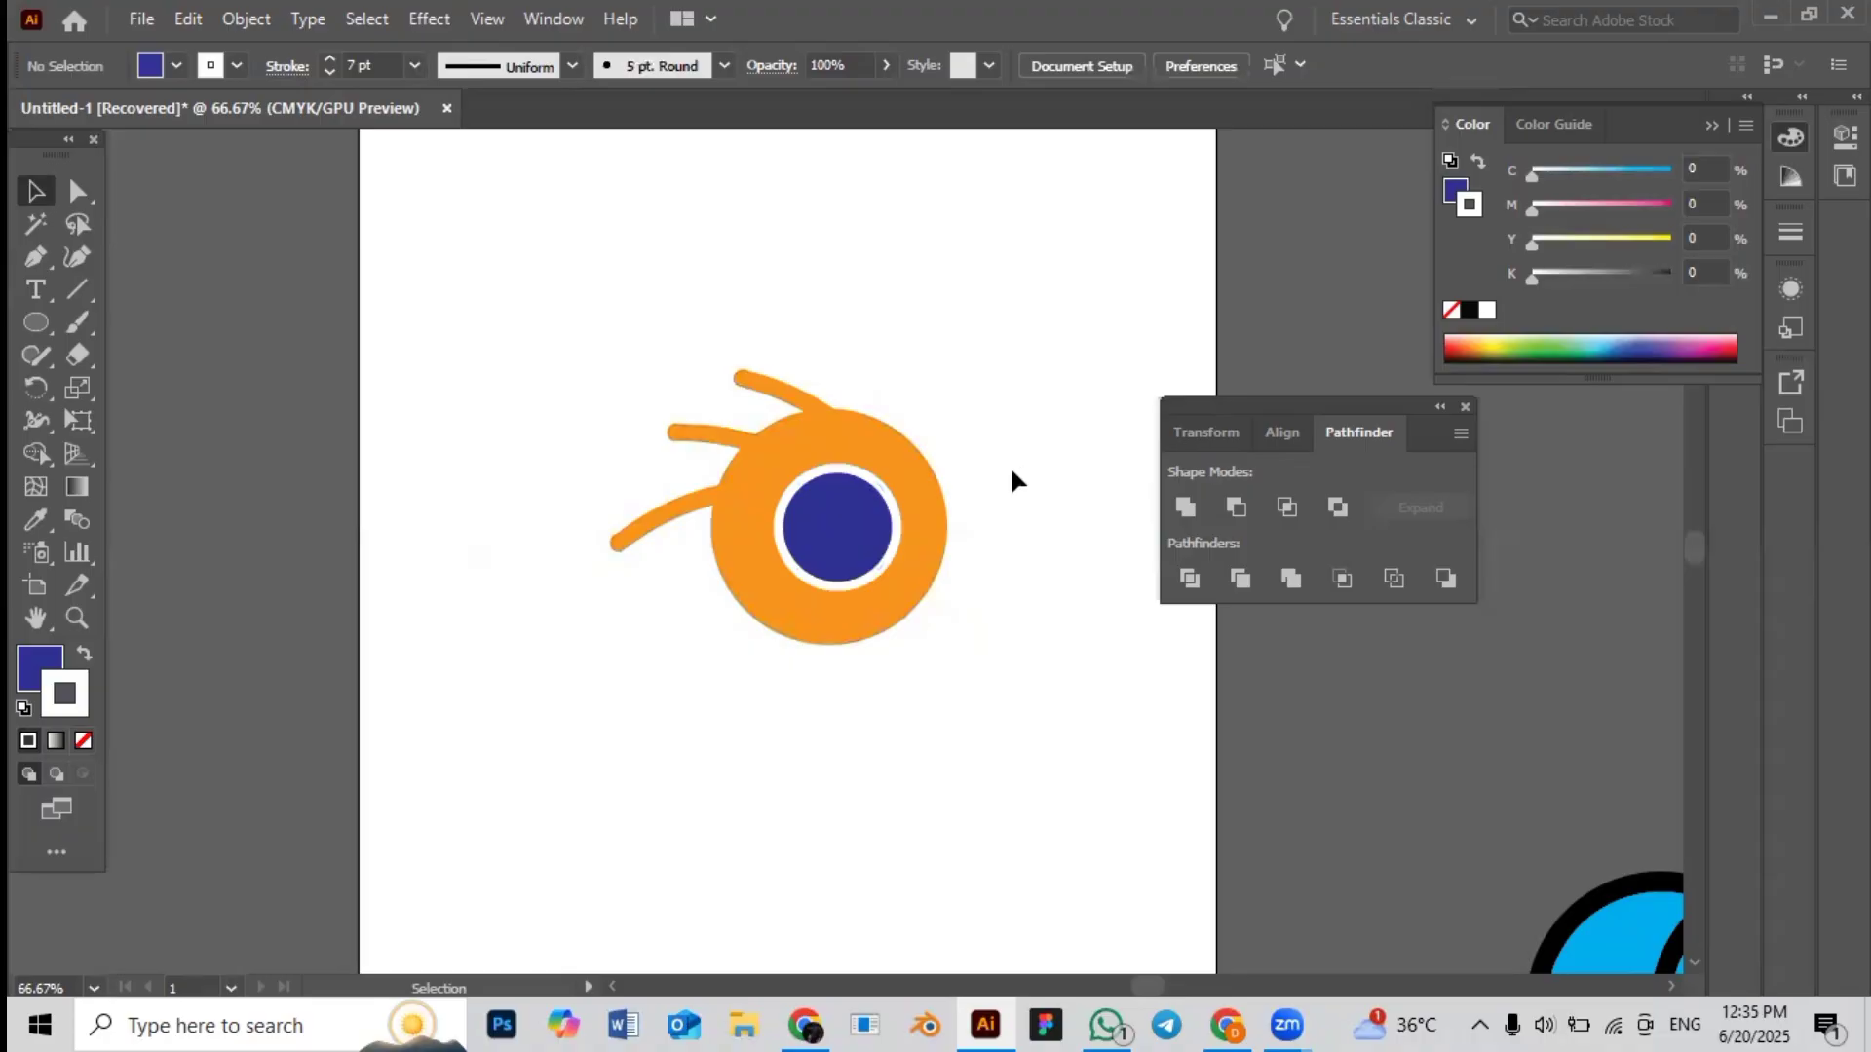
Expand the stroke of the whole eye-shaped artwork, leaving the Fill option off
{"action": "left_click_drag", "start_coordinate": [1003, 468], "coordinate": [936, 448]}
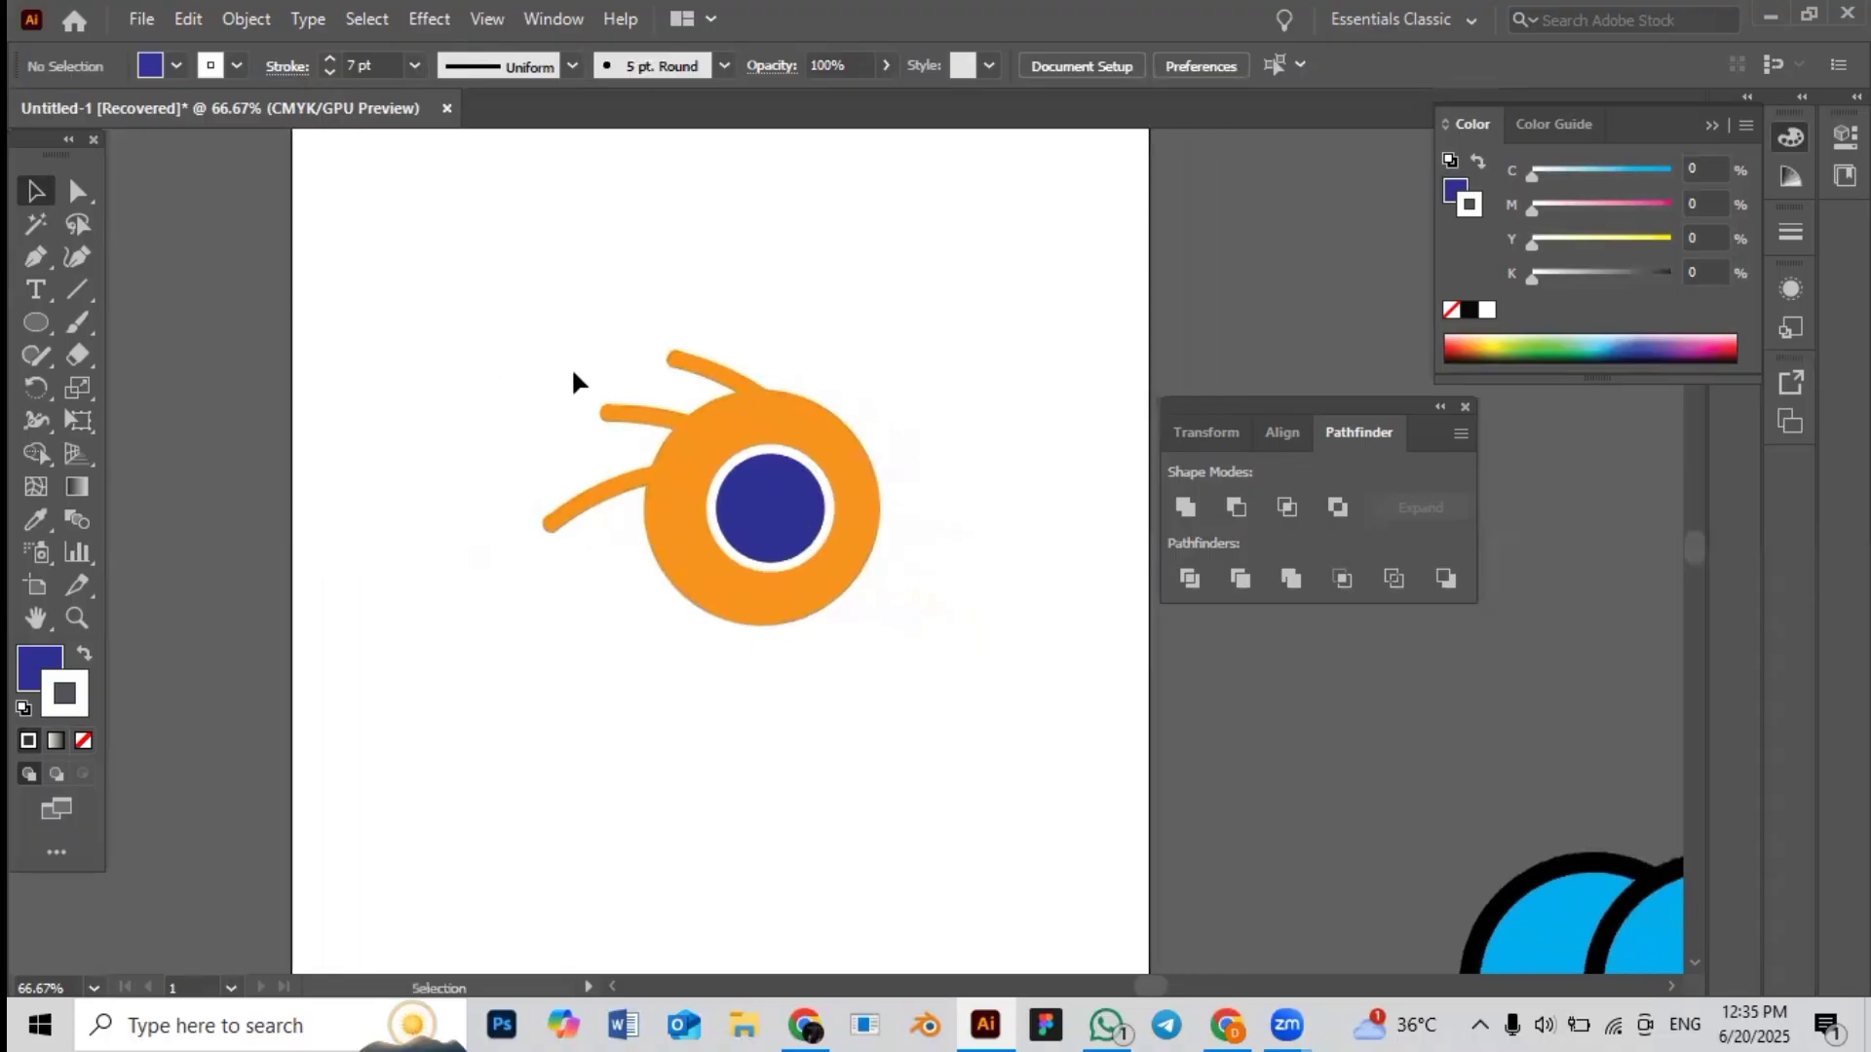
{"action": "left_click_drag", "start_coordinate": [547, 359], "coordinate": [881, 613]}
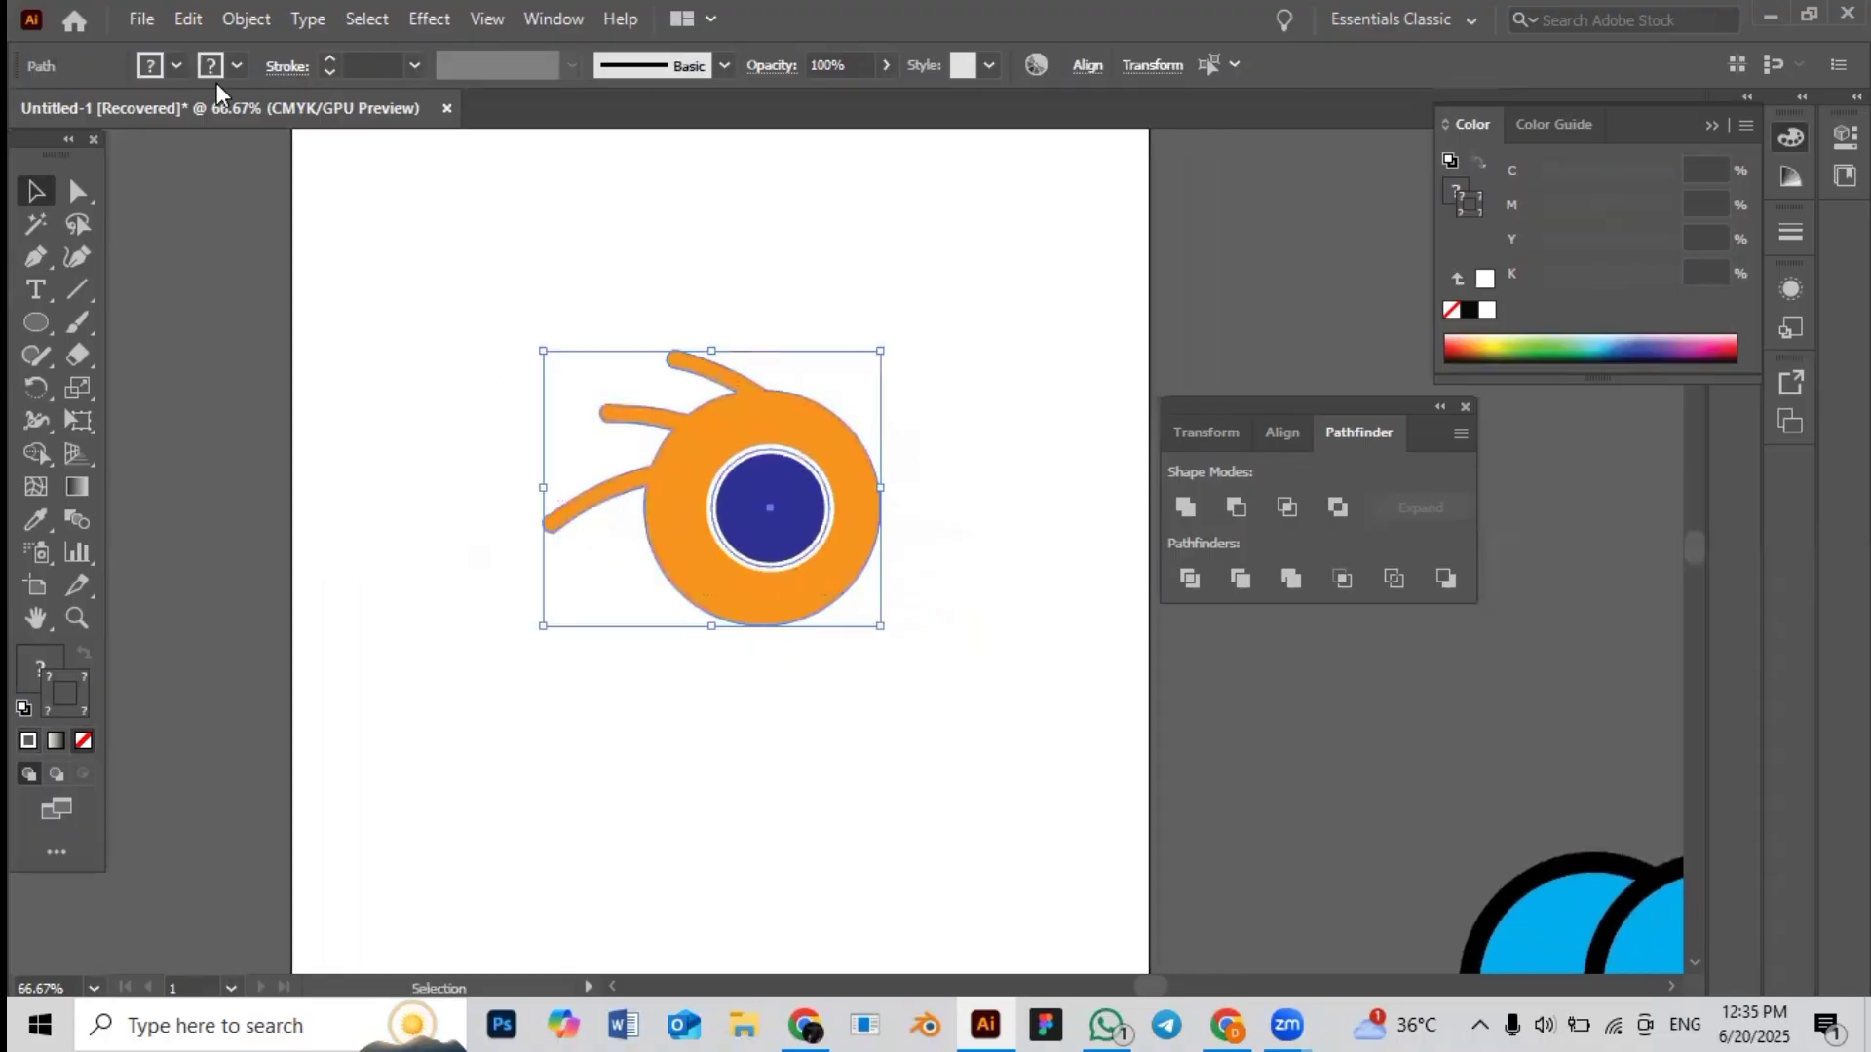
{"action": "left_click", "coordinate": [244, 19]}
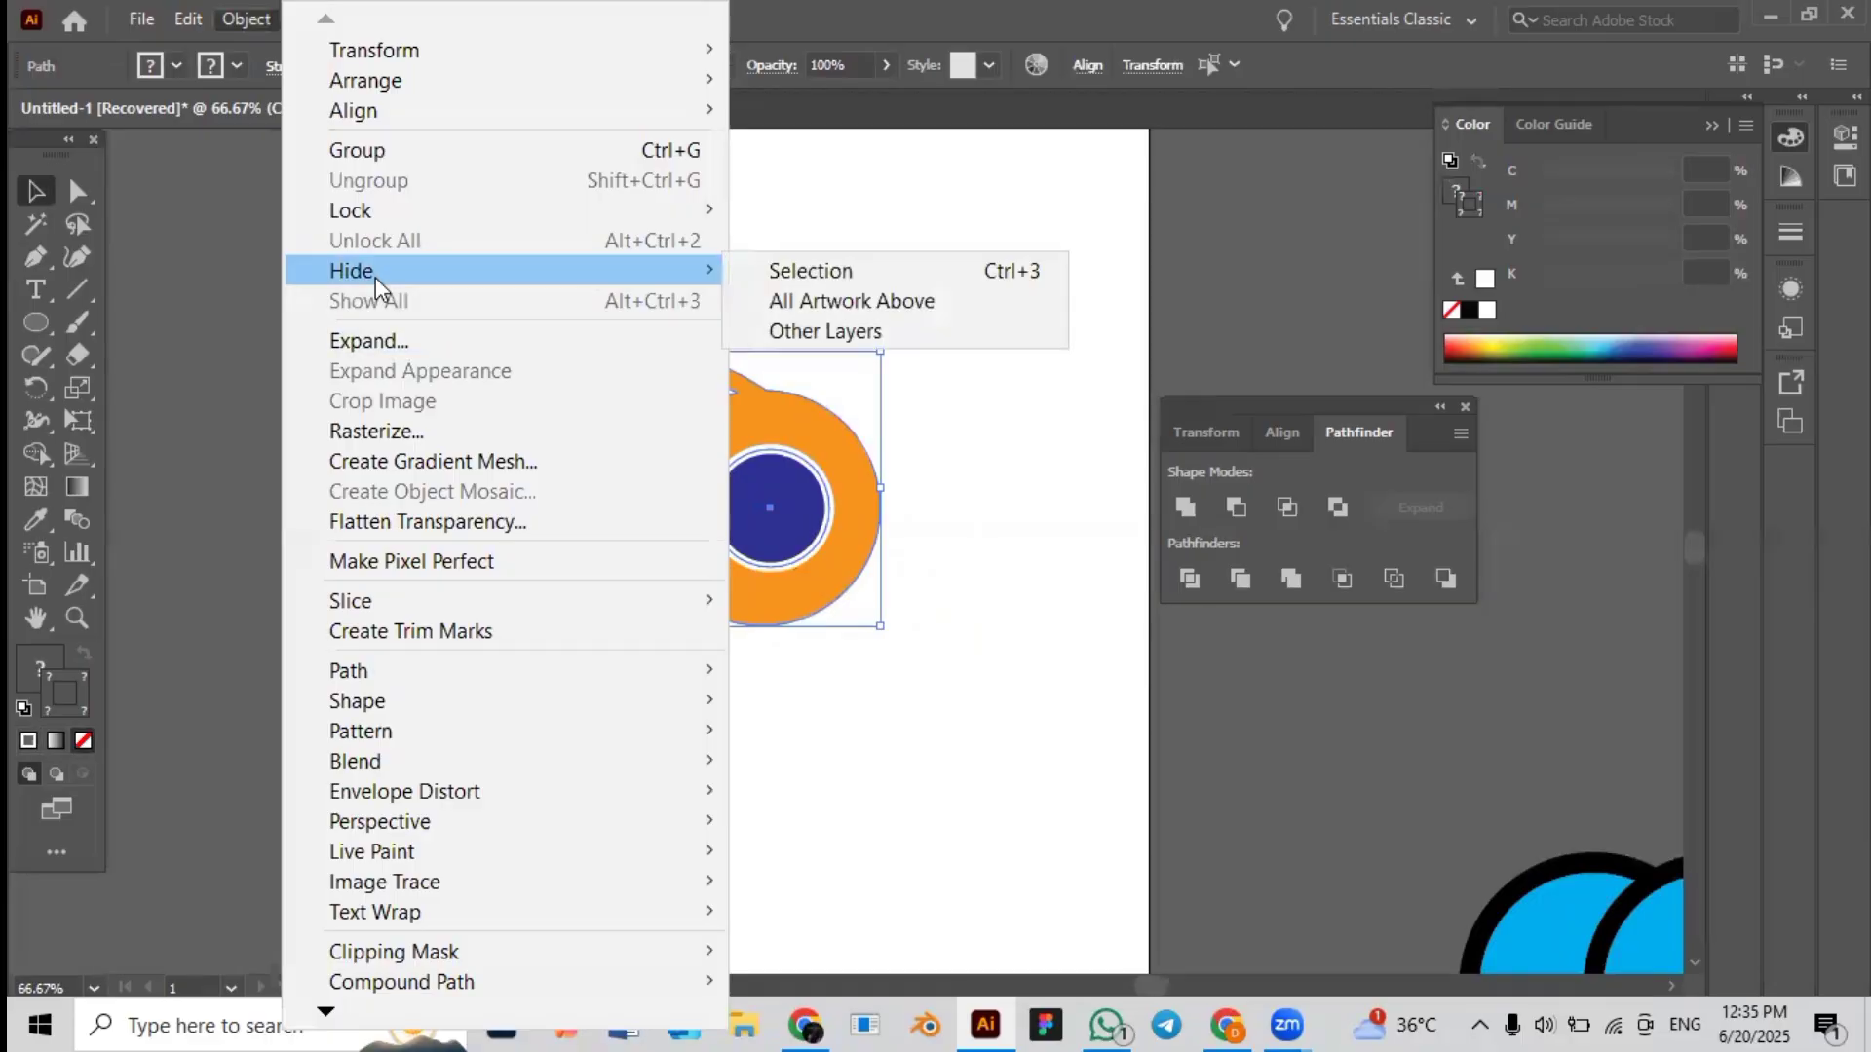
{"action": "left_click", "coordinate": [400, 343]}
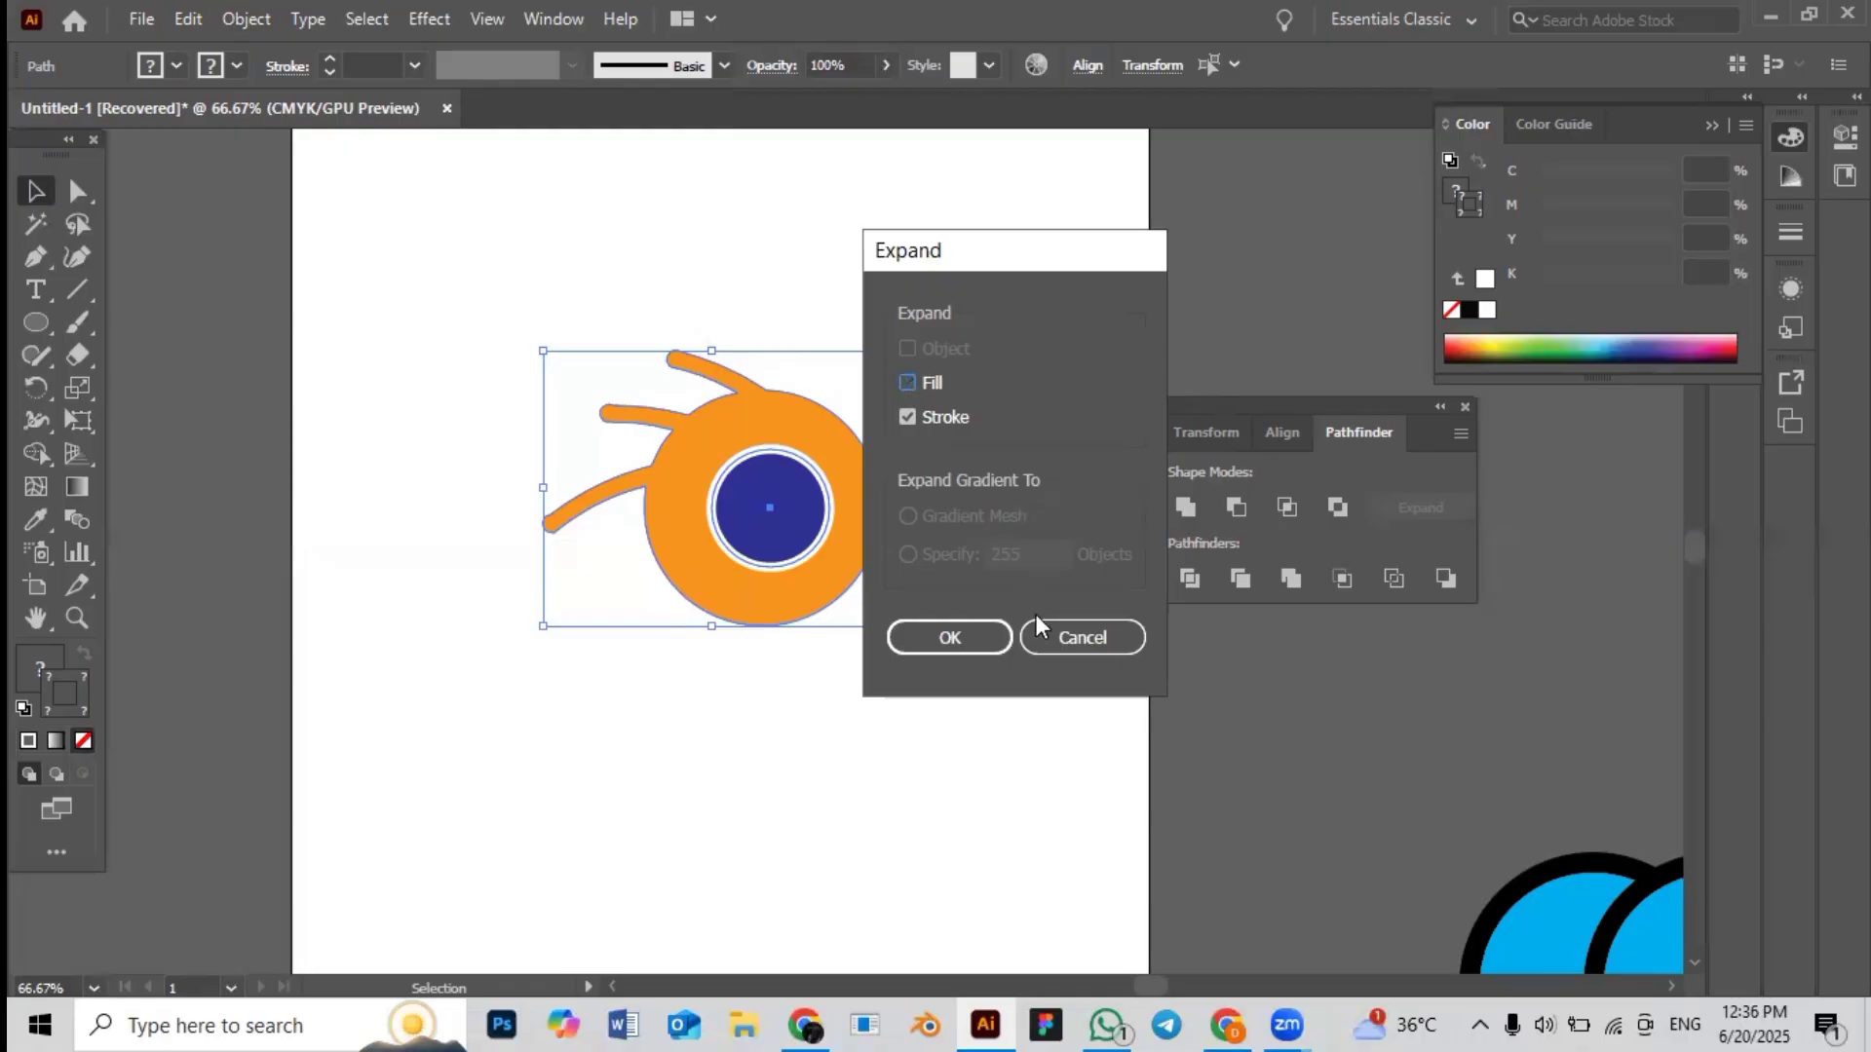
{"action": "left_click", "coordinate": [973, 638]}
{"action": "left_click", "coordinate": [1008, 594]}
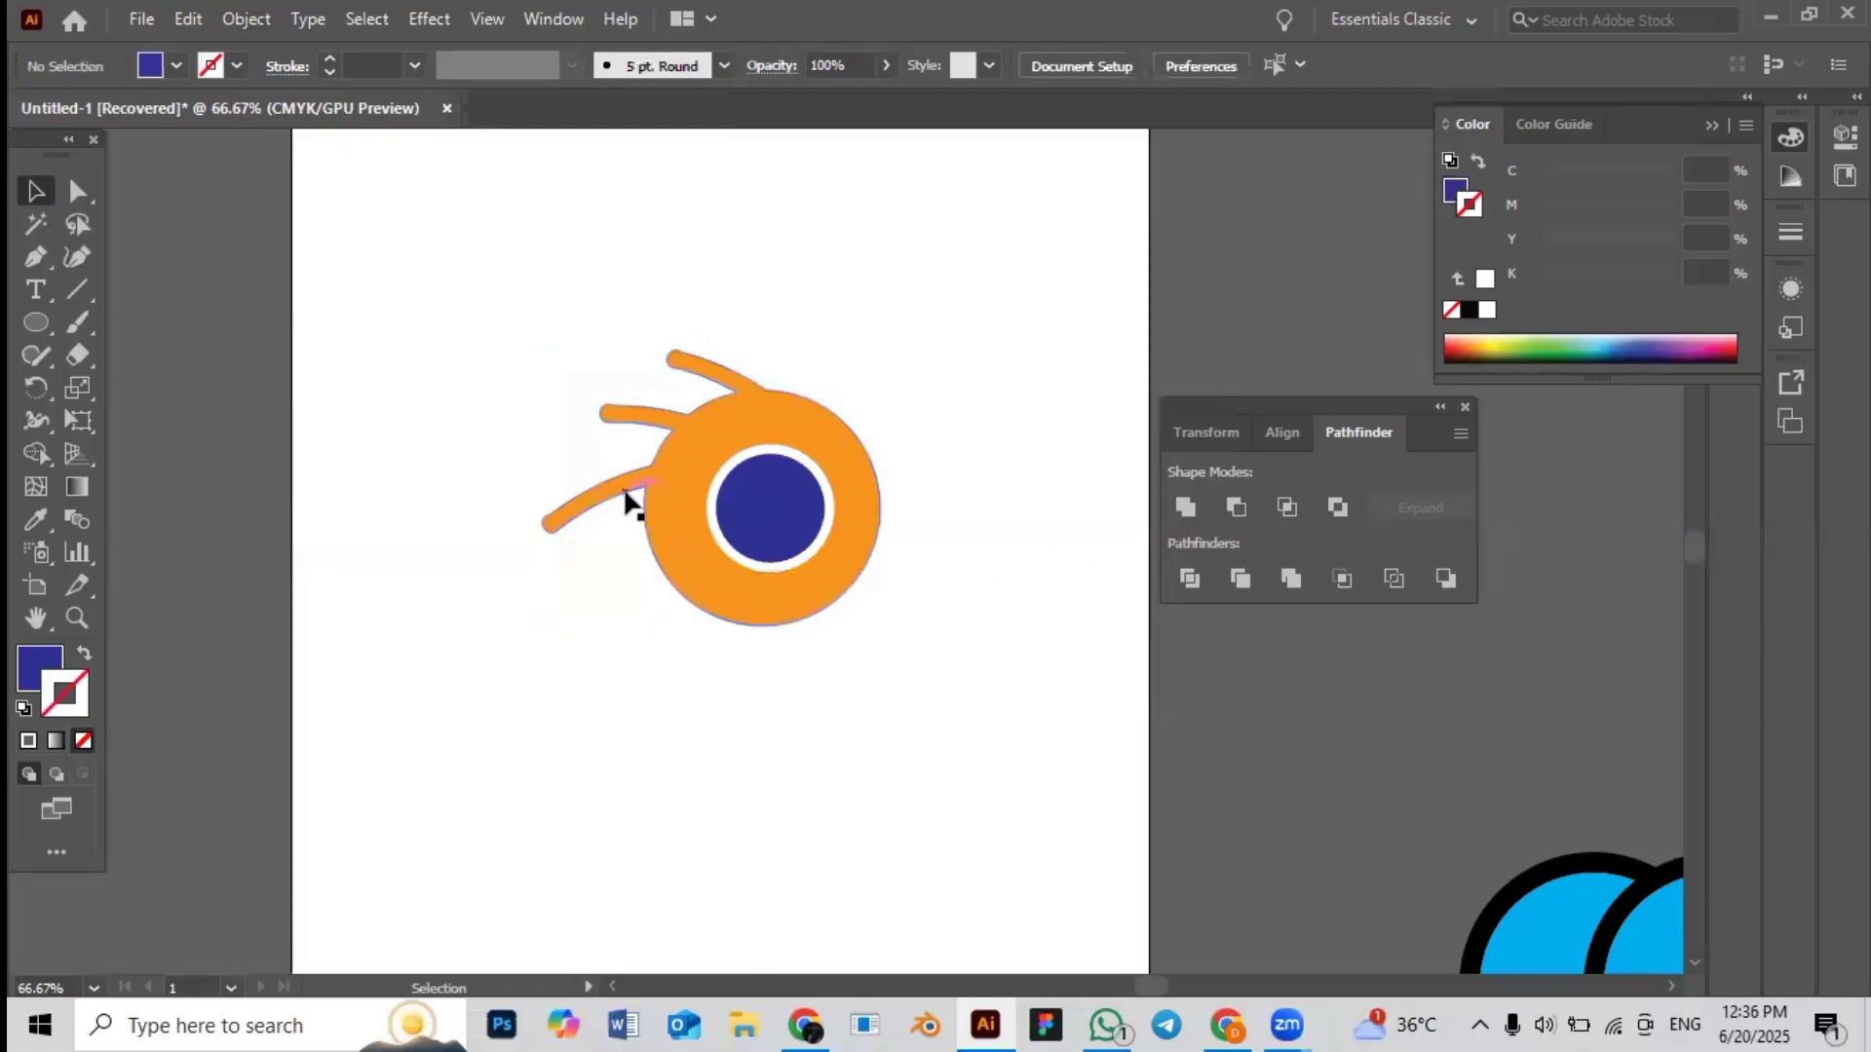
Apply the Pathfinder Trim operation to the orange shape, the white ring and the blue circle together
{"action": "left_click_drag", "start_coordinate": [581, 287], "coordinate": [862, 677]}
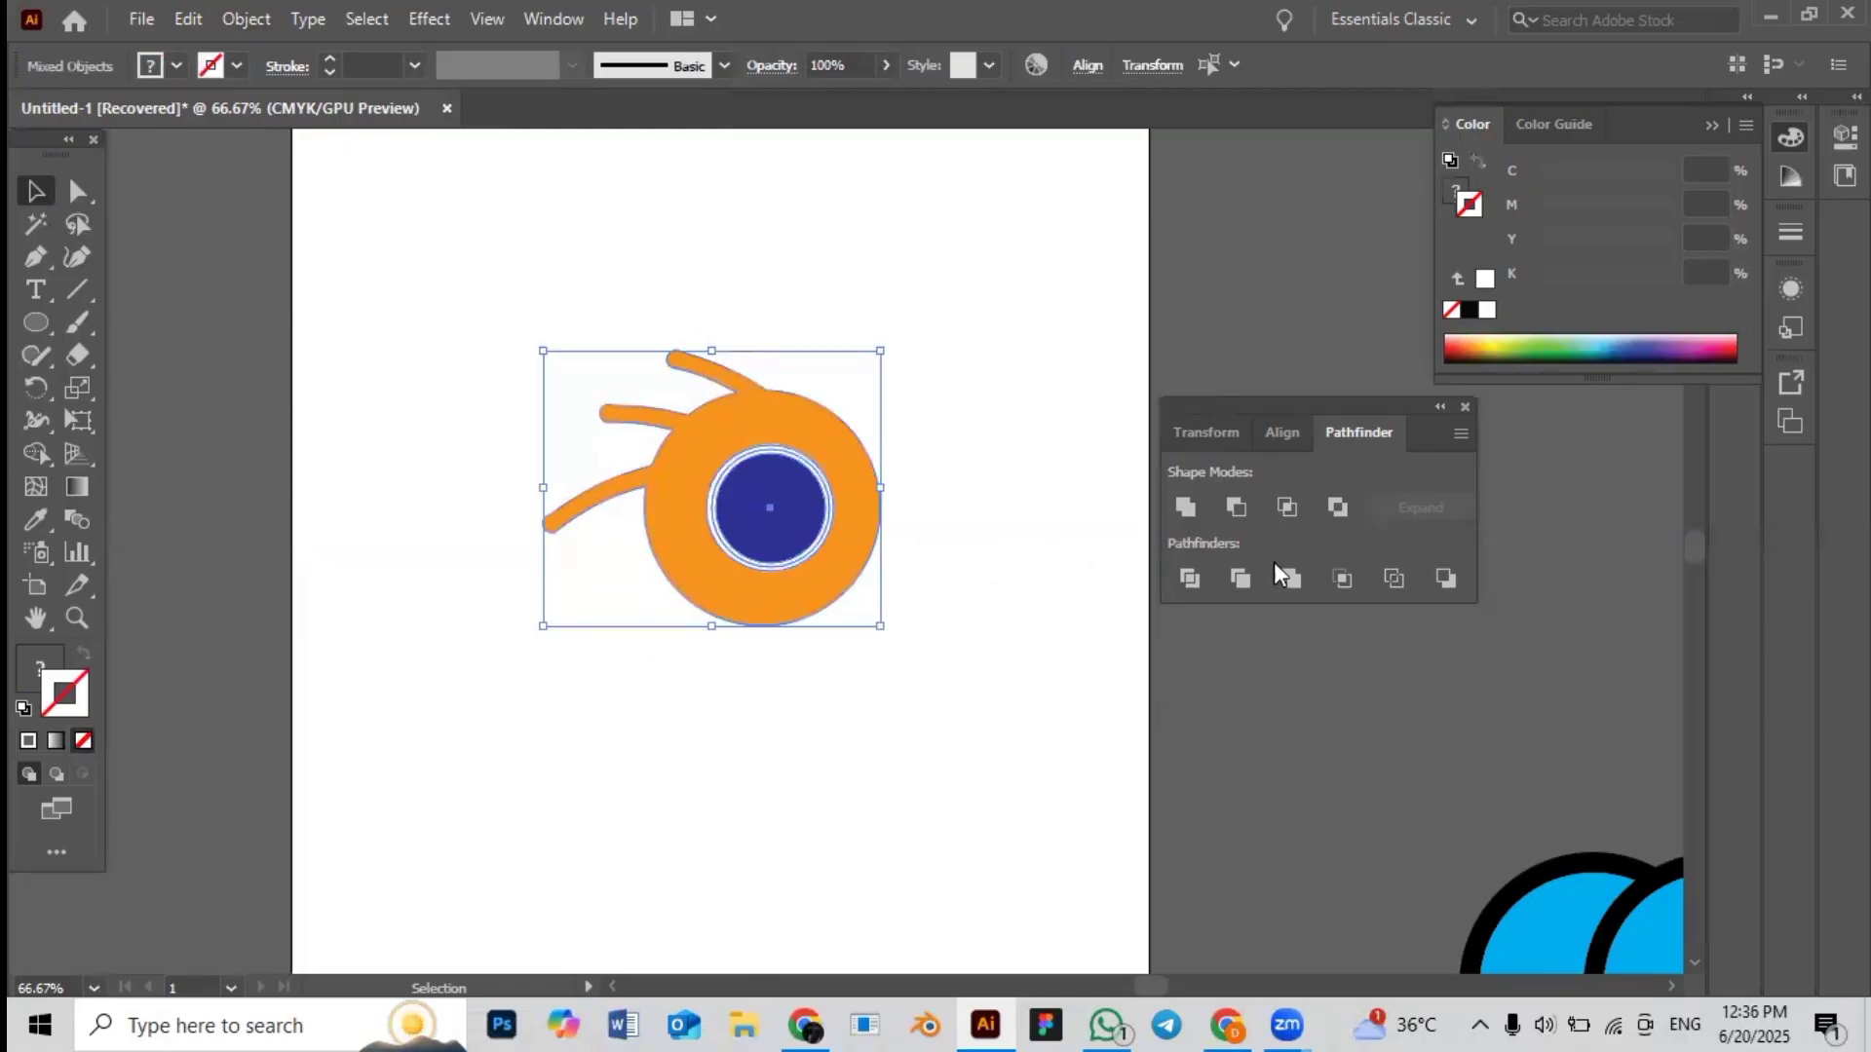
{"action": "left_click", "coordinate": [1237, 579]}
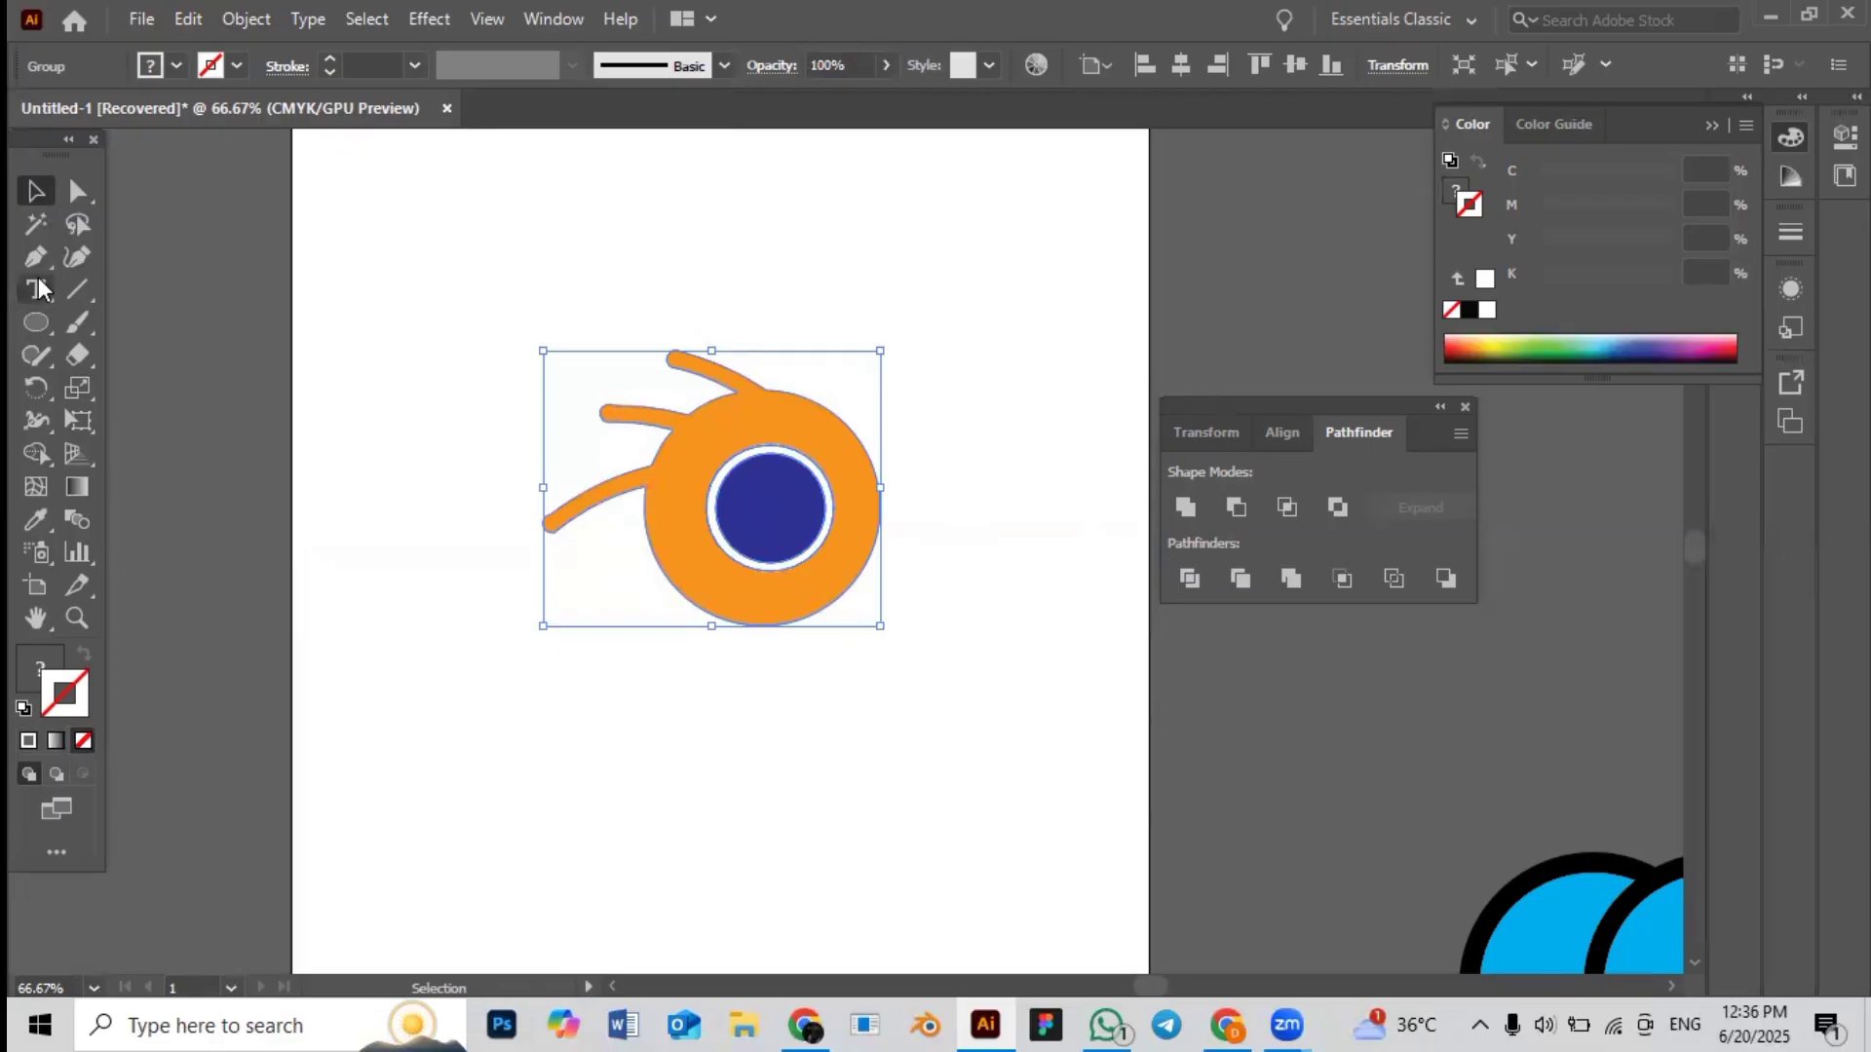
Select the white ring around the dark blue circle by its fill color with the Magic Wand and delete it
{"action": "left_click", "coordinate": [36, 225]}
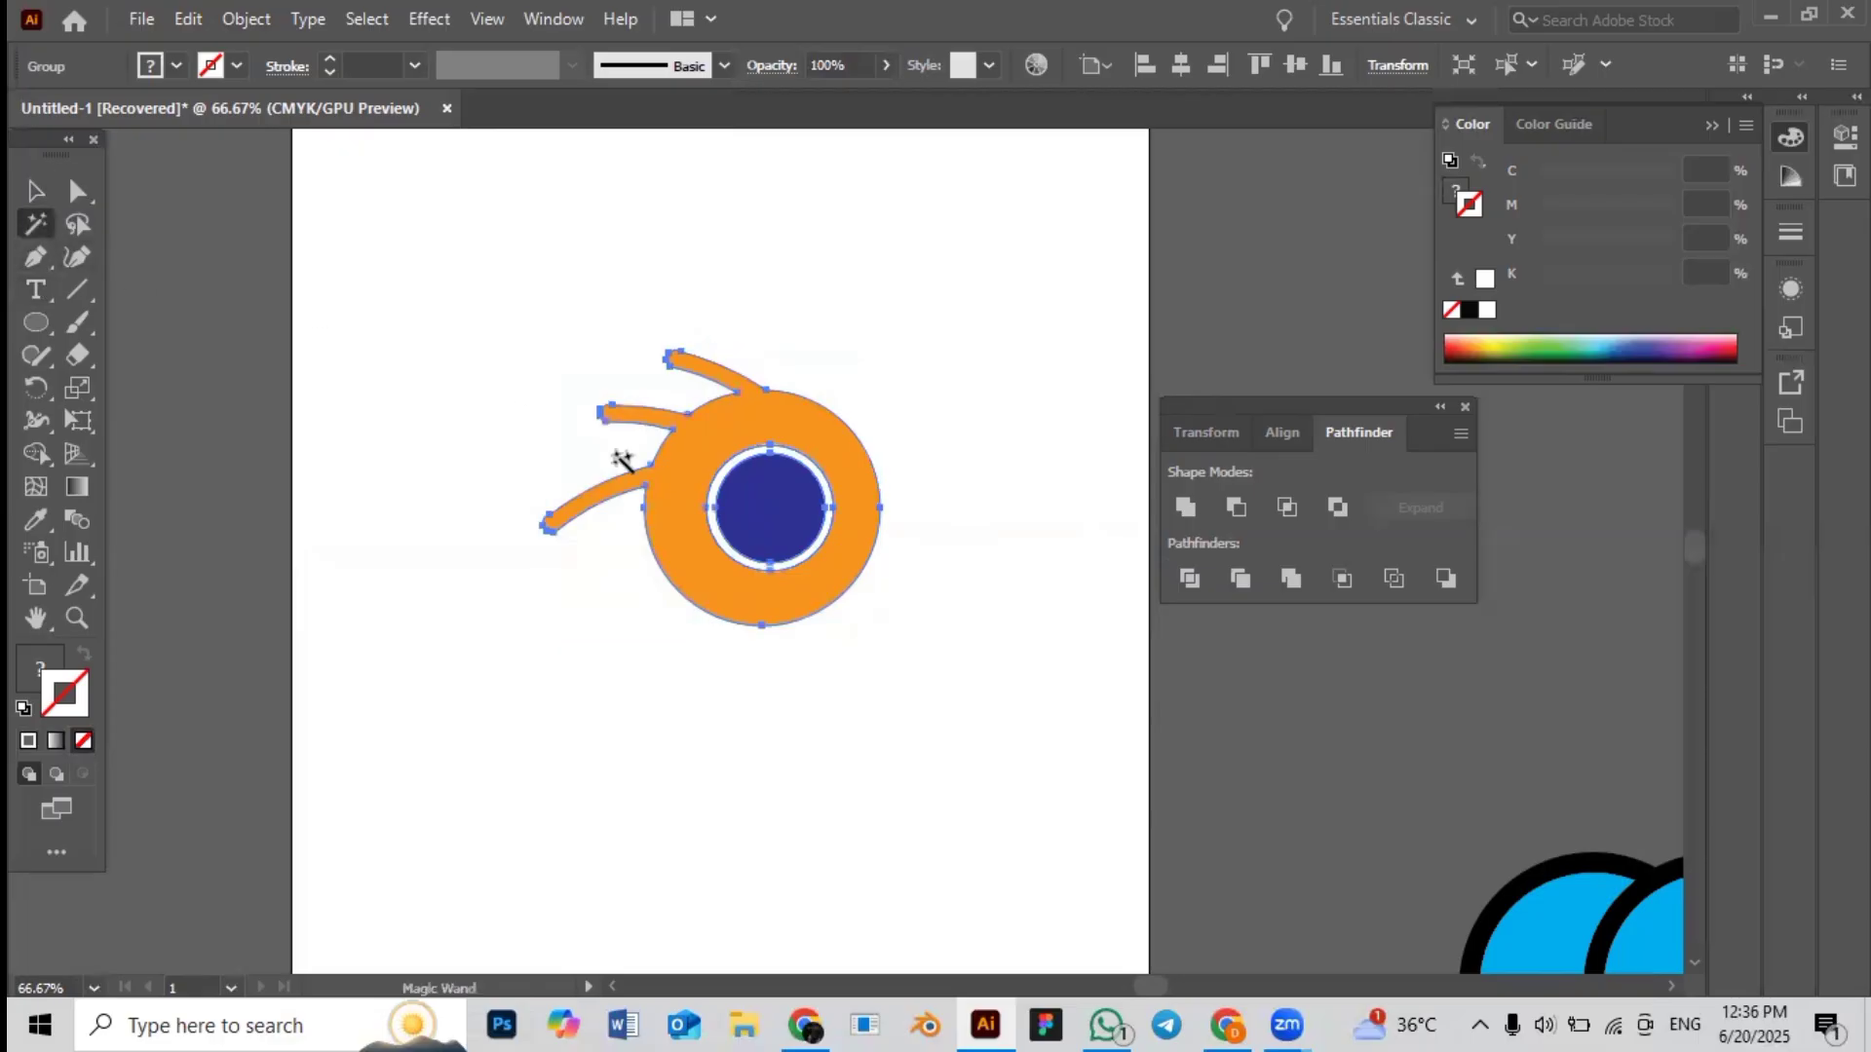
{"action": "left_click", "coordinate": [731, 465]}
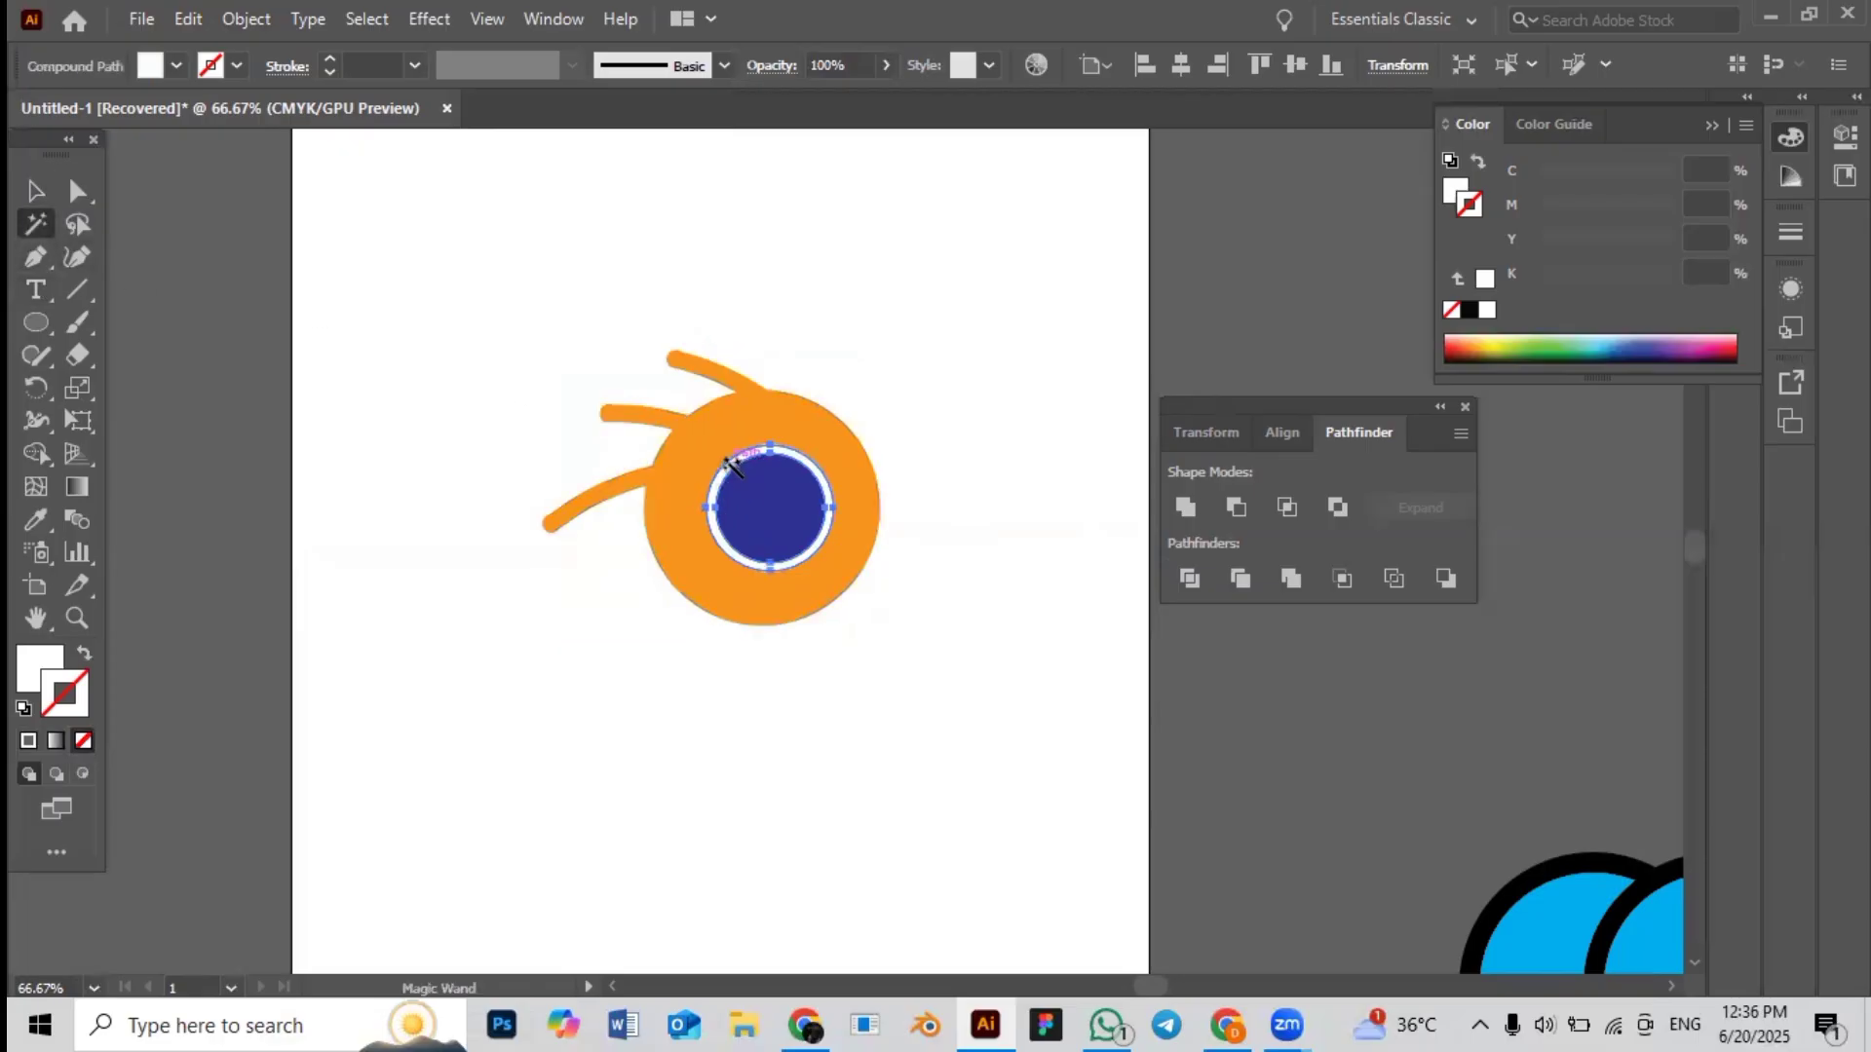
{"action": "key", "text": "Delete"}
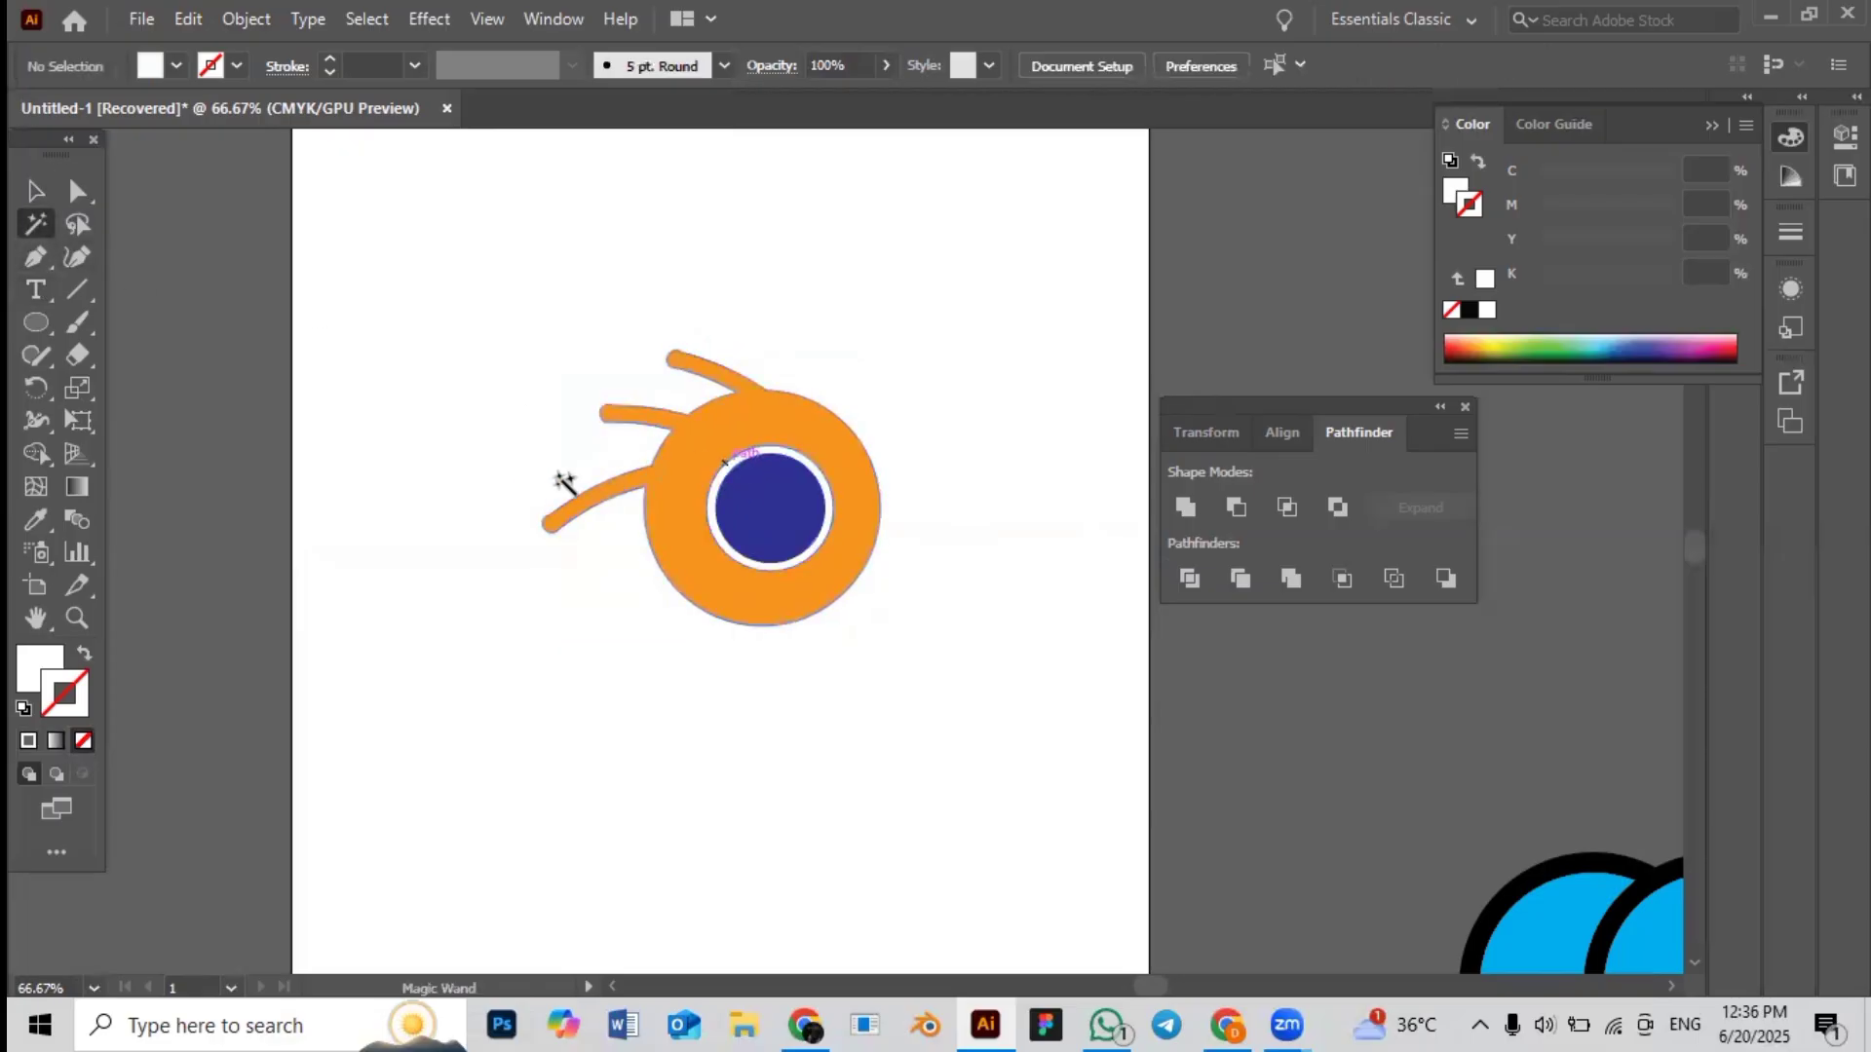
Scale the whole logo down proportionally to a little over a third of its size and move it slightly lower on the artboard
{"action": "left_click", "coordinate": [36, 191]}
{"action": "left_click_drag", "start_coordinate": [579, 326], "coordinate": [973, 640]}
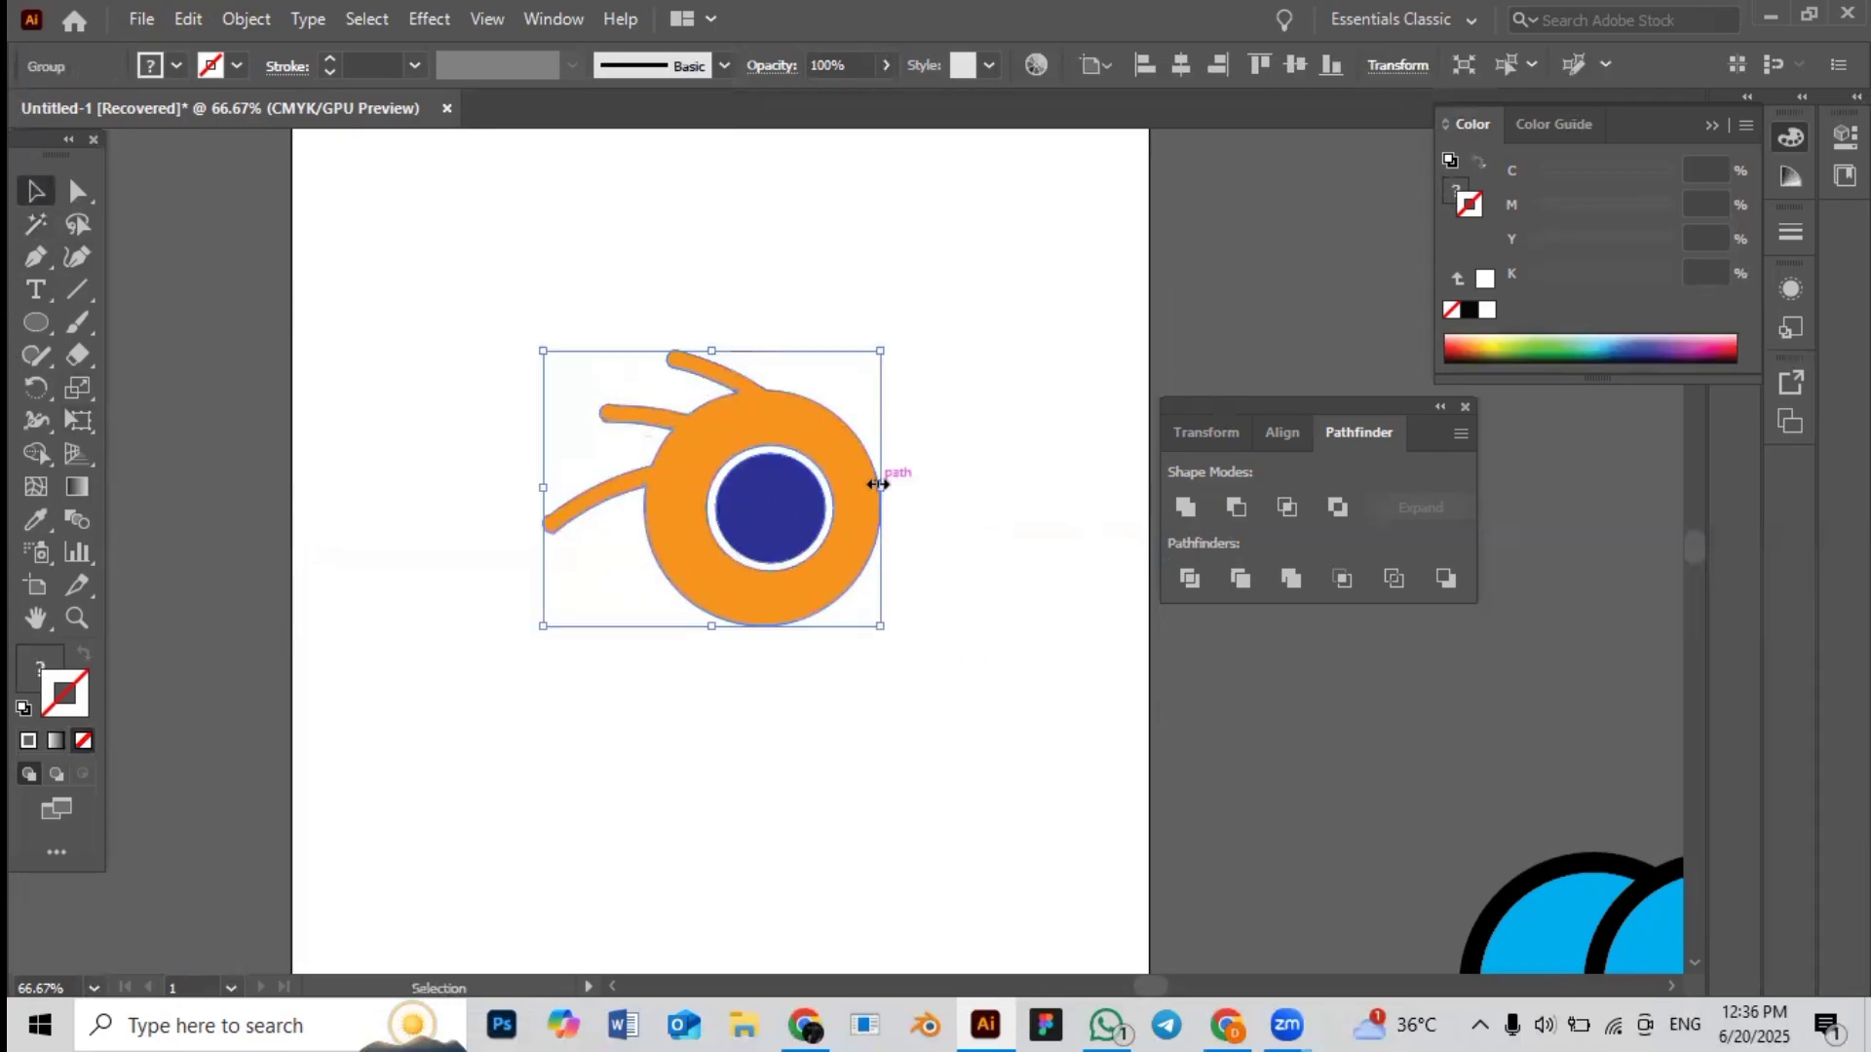
{"action": "left_click_drag", "start_coordinate": [878, 485], "coordinate": [670, 488]}
{"action": "left_click", "coordinate": [729, 670]}
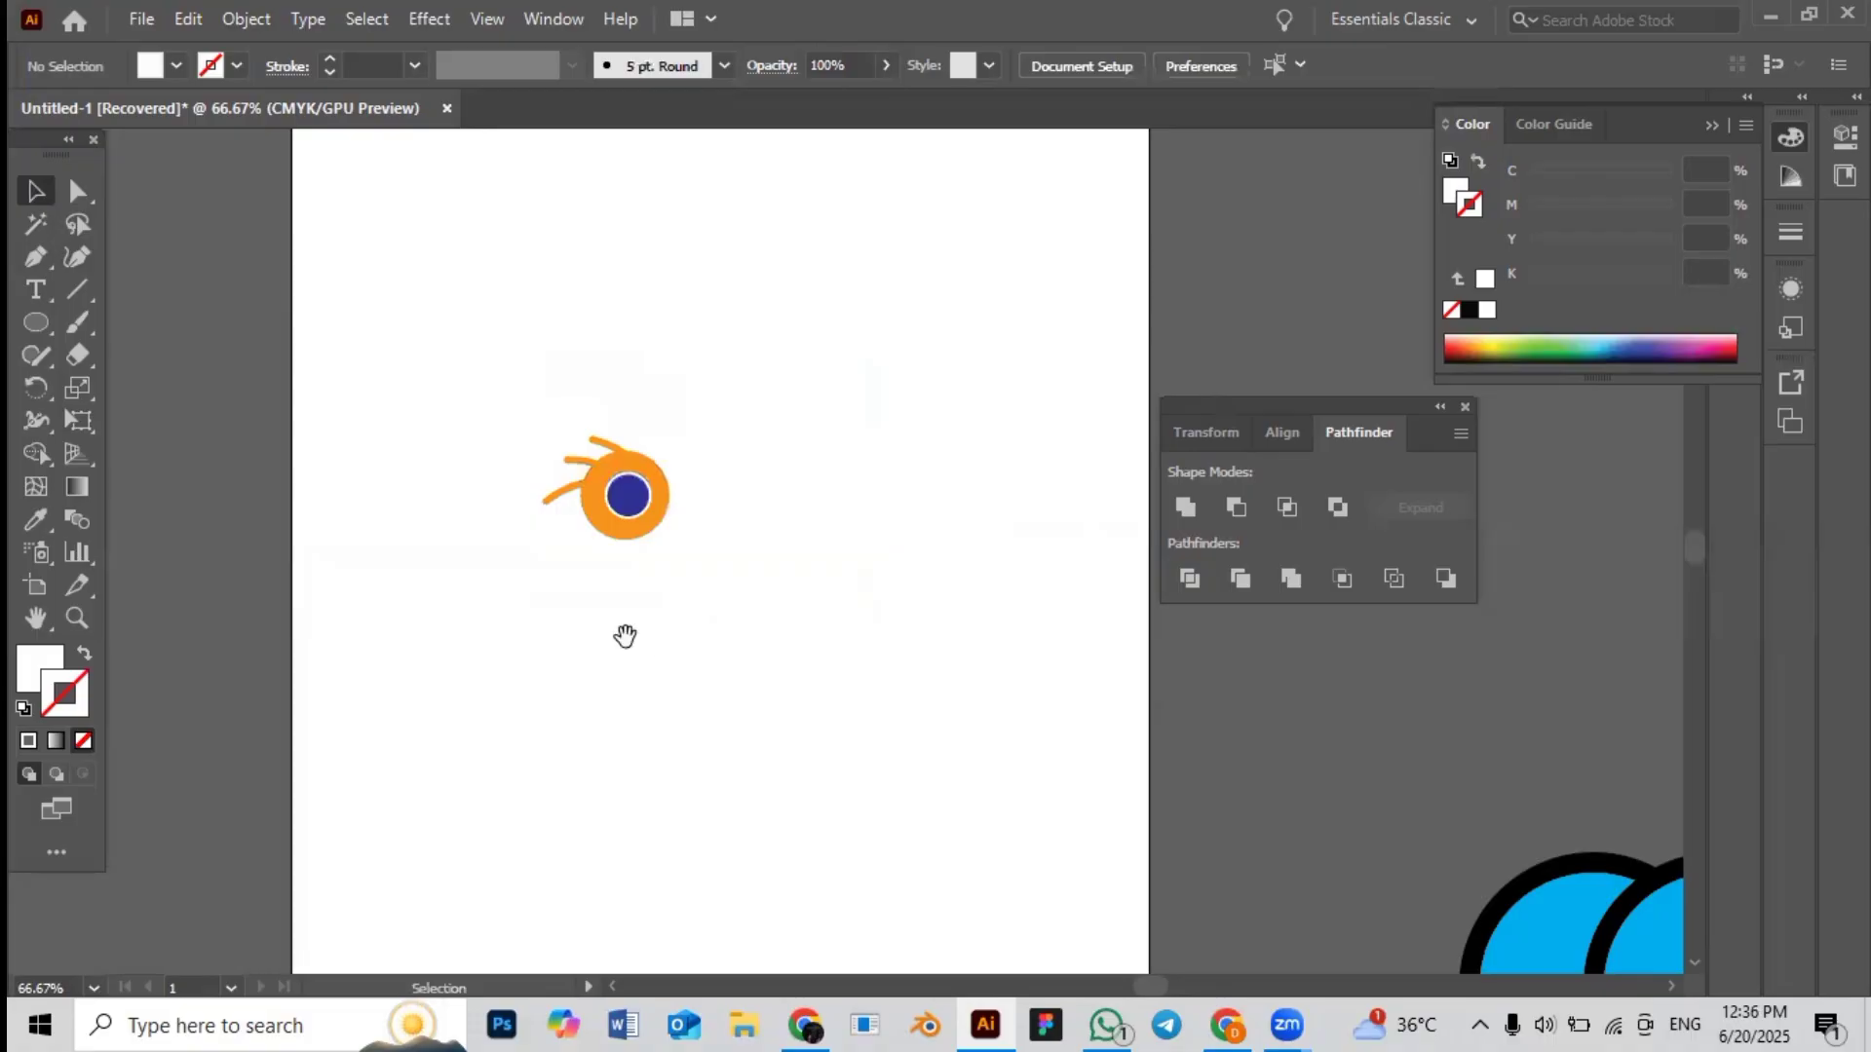
{"action": "left_click_drag", "start_coordinate": [624, 635], "coordinate": [756, 636]}
{"action": "left_click_drag", "start_coordinate": [643, 507], "coordinate": [716, 548]}
{"action": "left_click", "coordinate": [353, 648]}
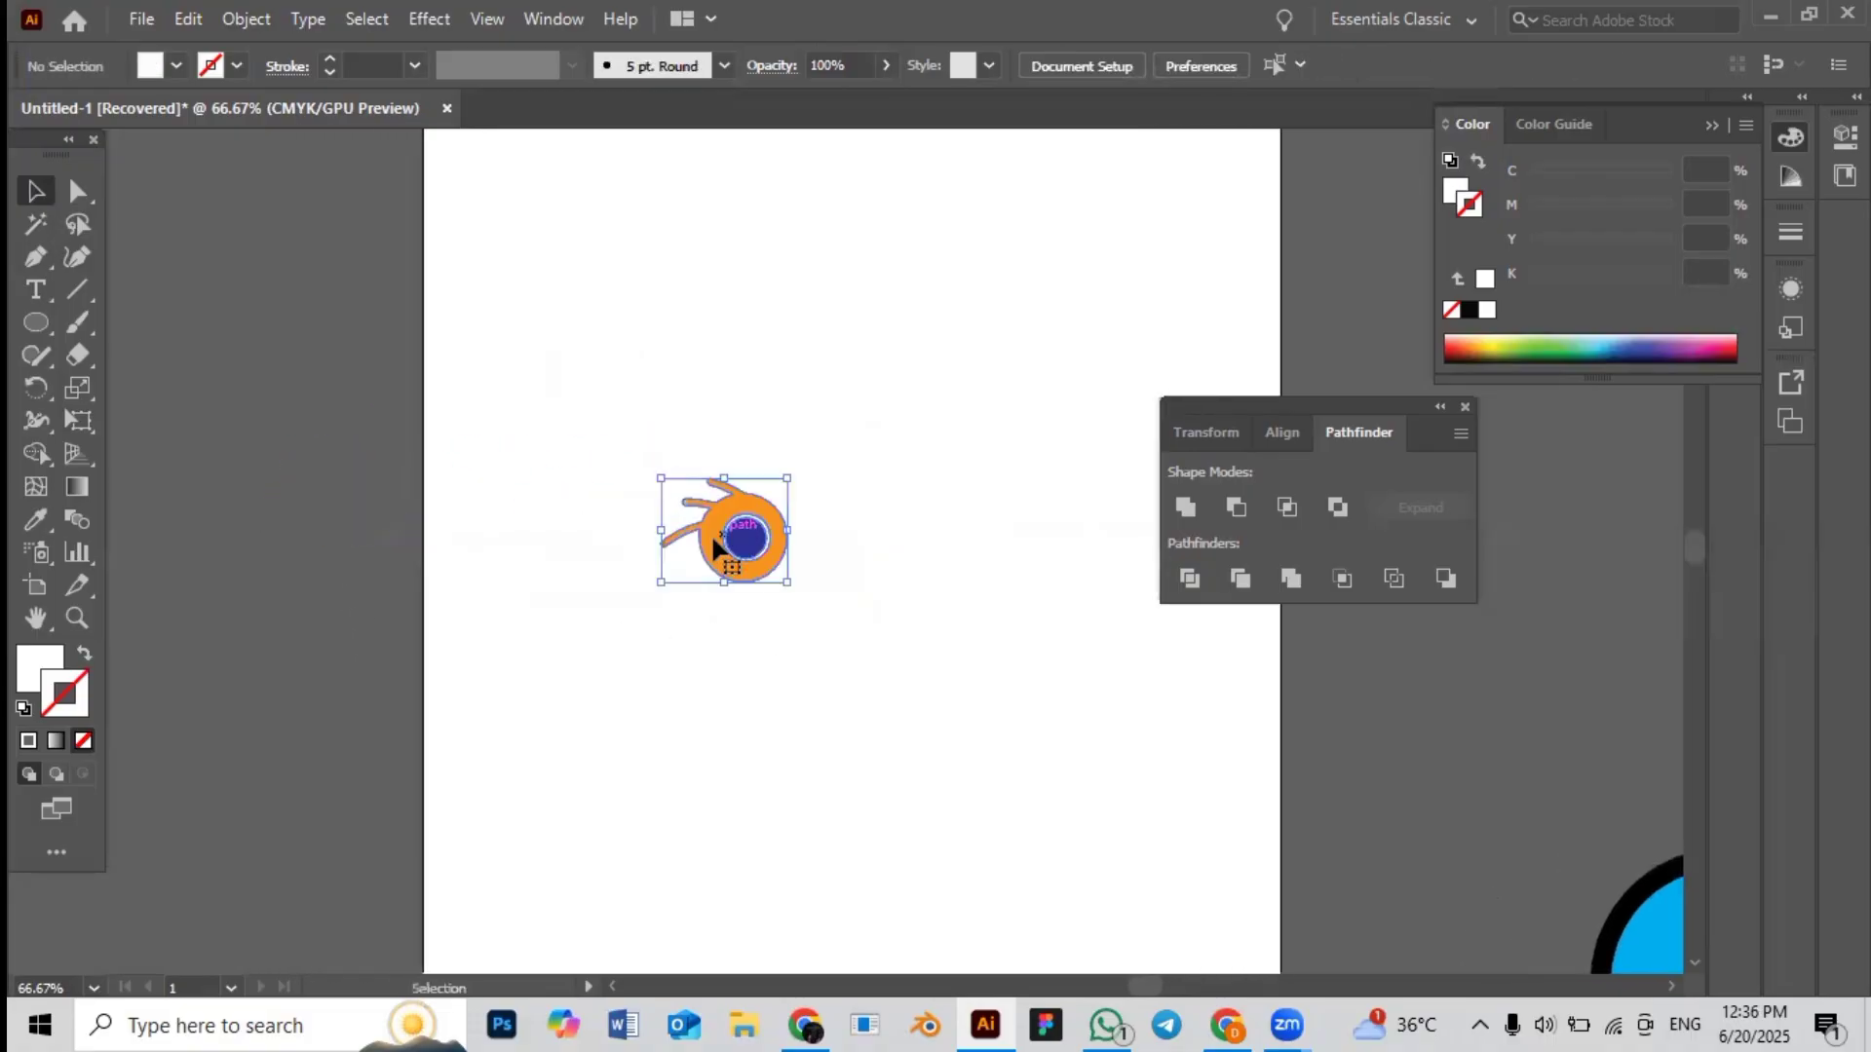
Ungroup the logo and shrink only the dark blue circle slightly about its center to widen the white gap around it
{"action": "scroll", "coordinate": [712, 558], "scroll_direction": "up", "scroll_amount": 1}
{"action": "right_click", "coordinate": [770, 531]}
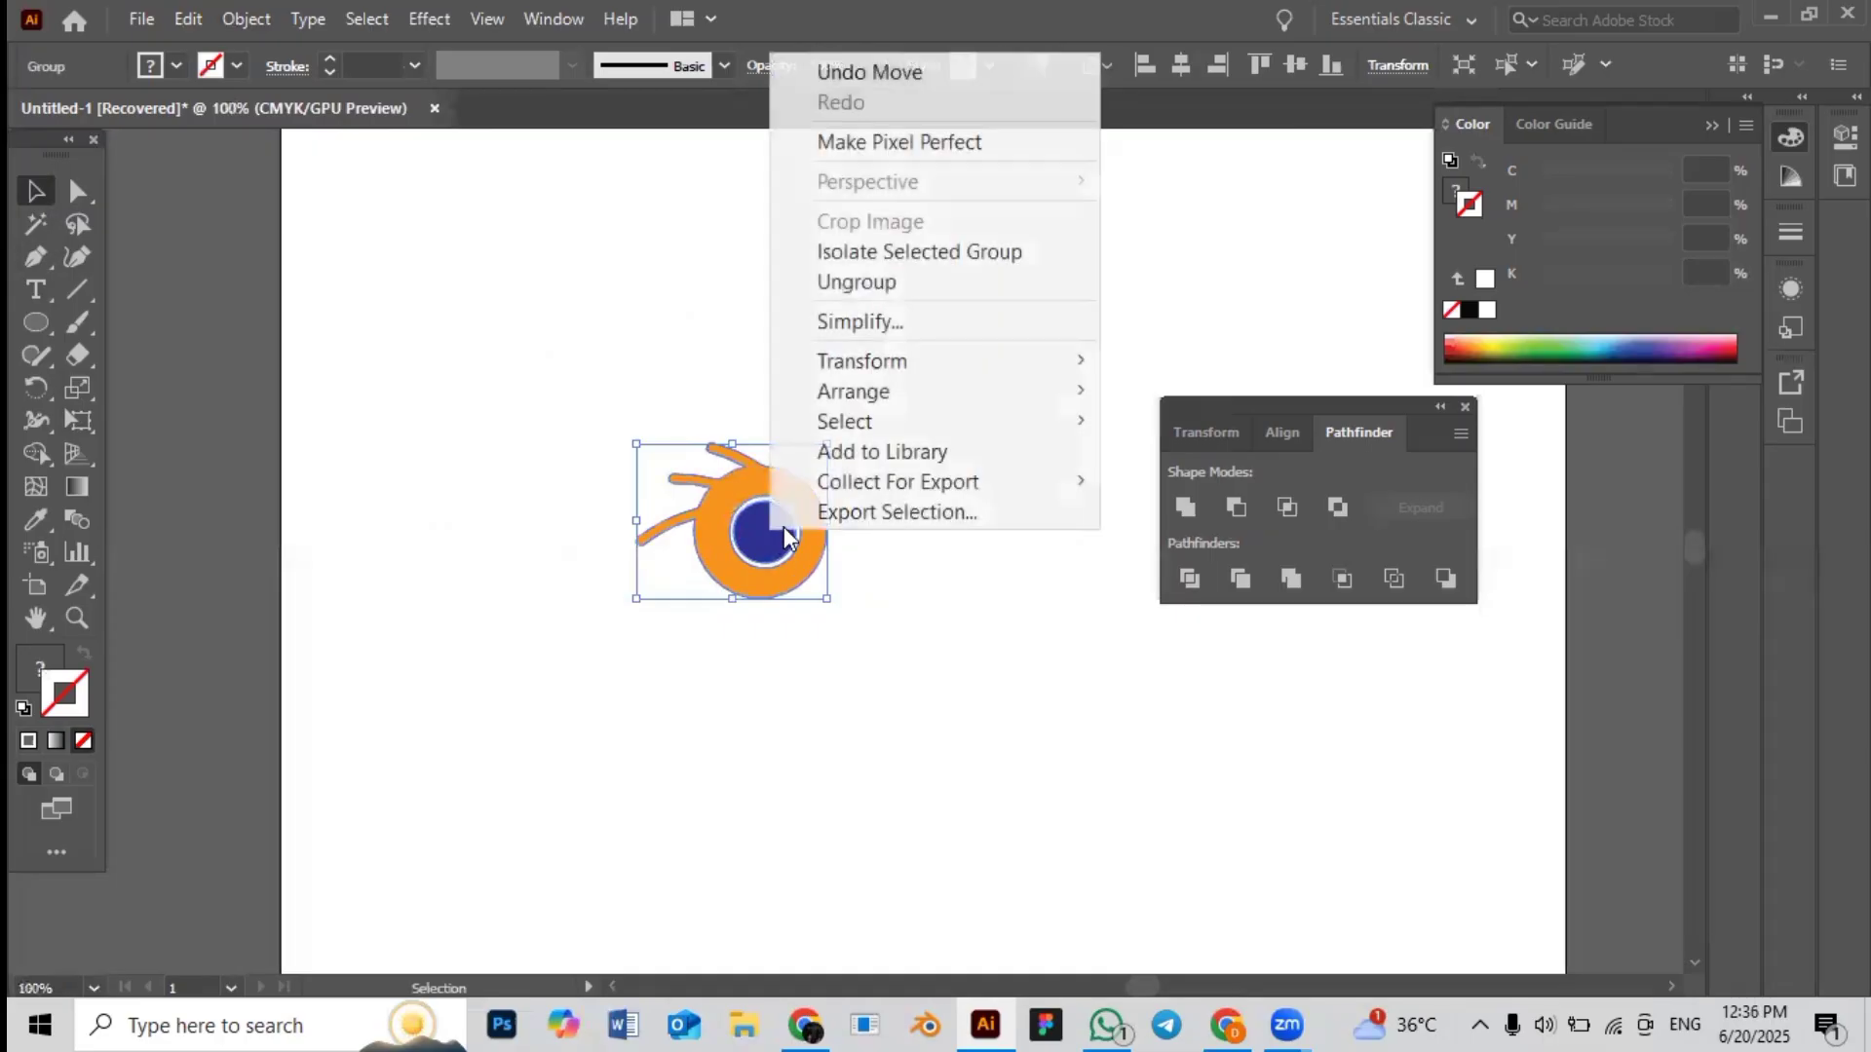
{"action": "left_click", "coordinate": [857, 282]}
{"action": "left_click", "coordinate": [950, 589]}
{"action": "left_click", "coordinate": [765, 531]}
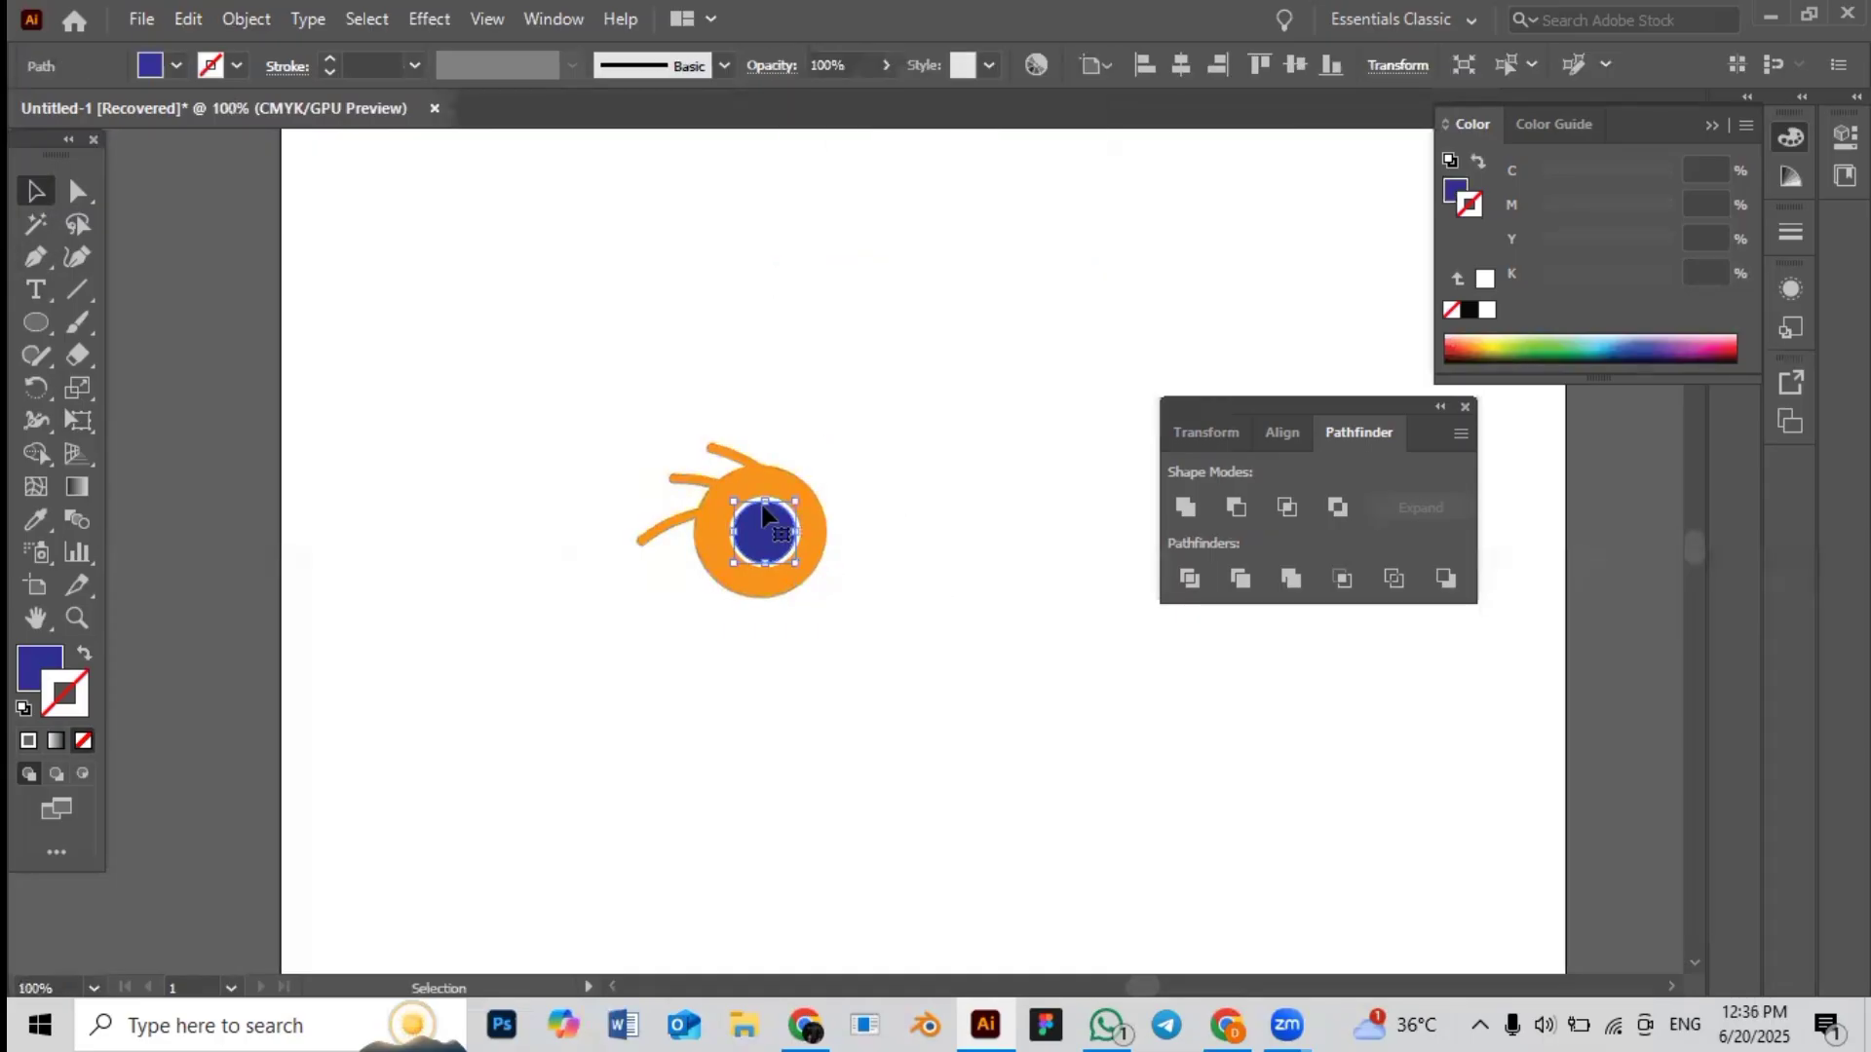
{"action": "left_click_drag", "start_coordinate": [765, 501], "coordinate": [764, 506]}
{"action": "left_click", "coordinate": [808, 616]}
Move all the logo pieces together up and to the right, near the artboard's upper edge, and leave them deselected
{"action": "left_click_drag", "start_coordinate": [561, 397], "coordinate": [850, 586]}
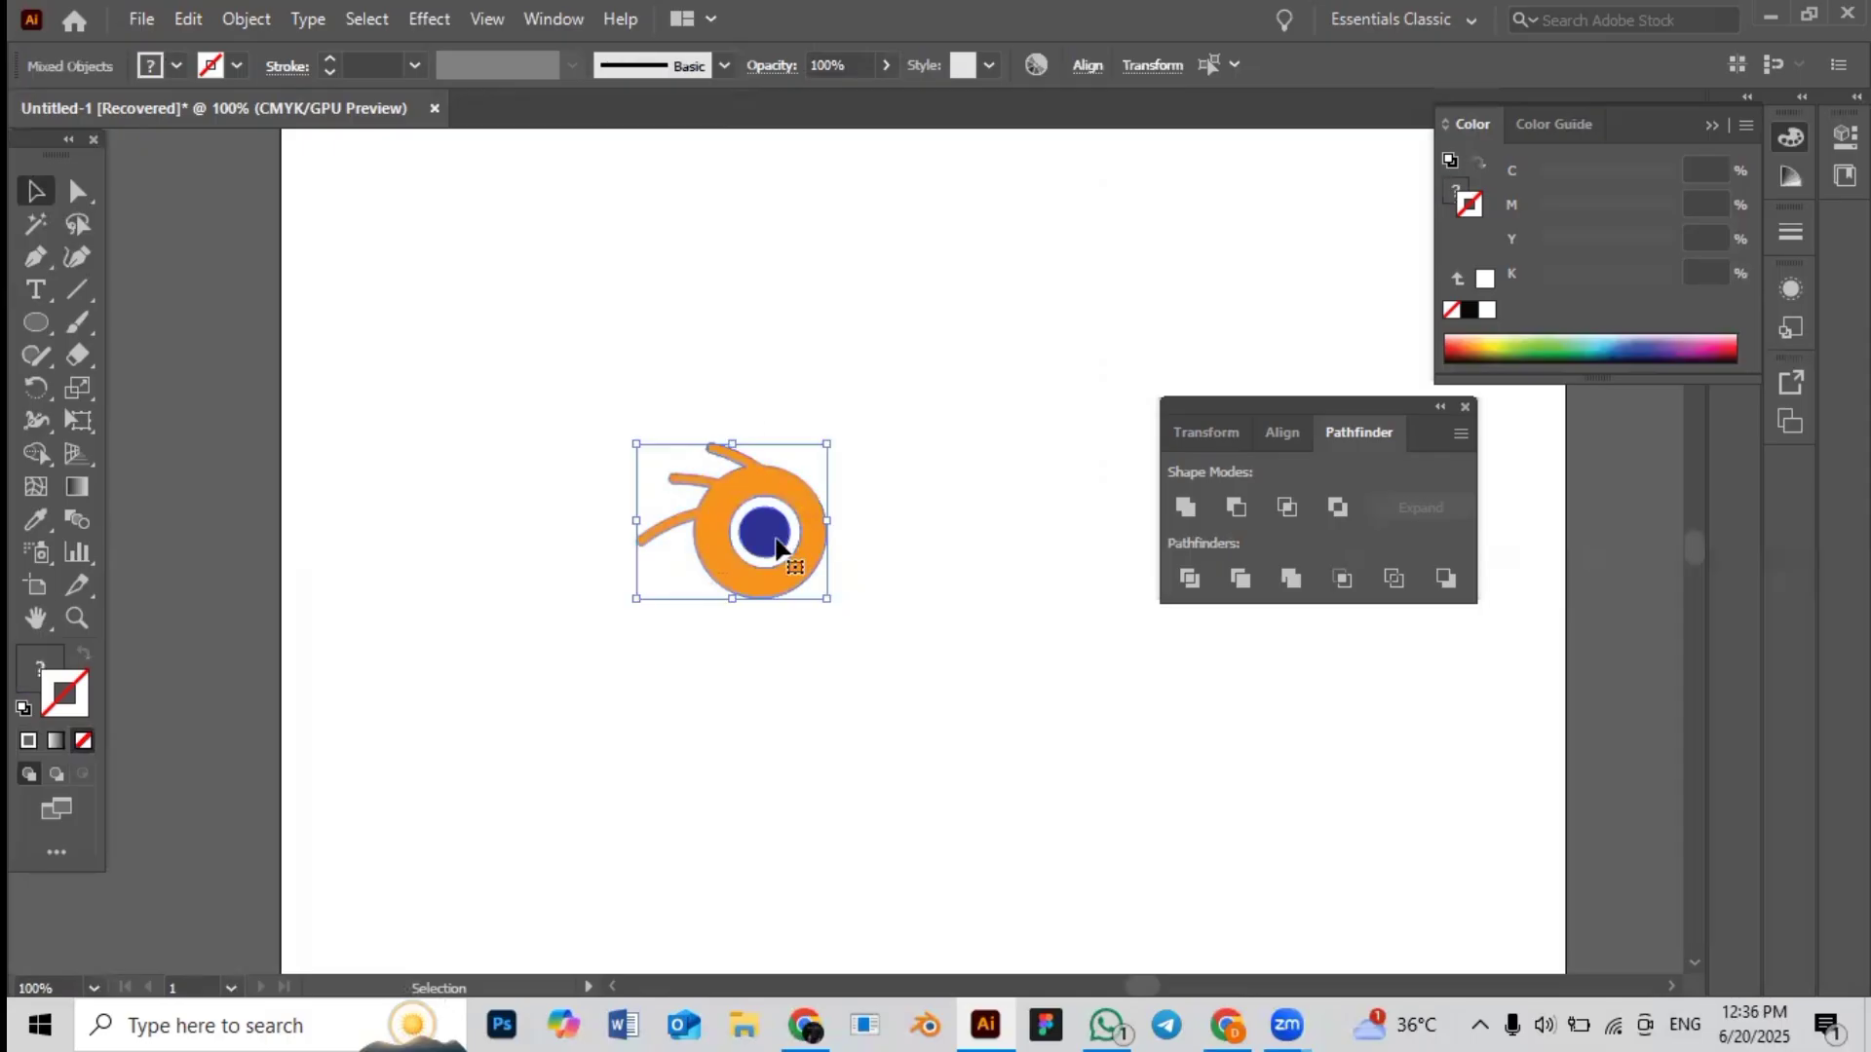
{"action": "left_click_drag", "start_coordinate": [768, 530], "coordinate": [991, 320]}
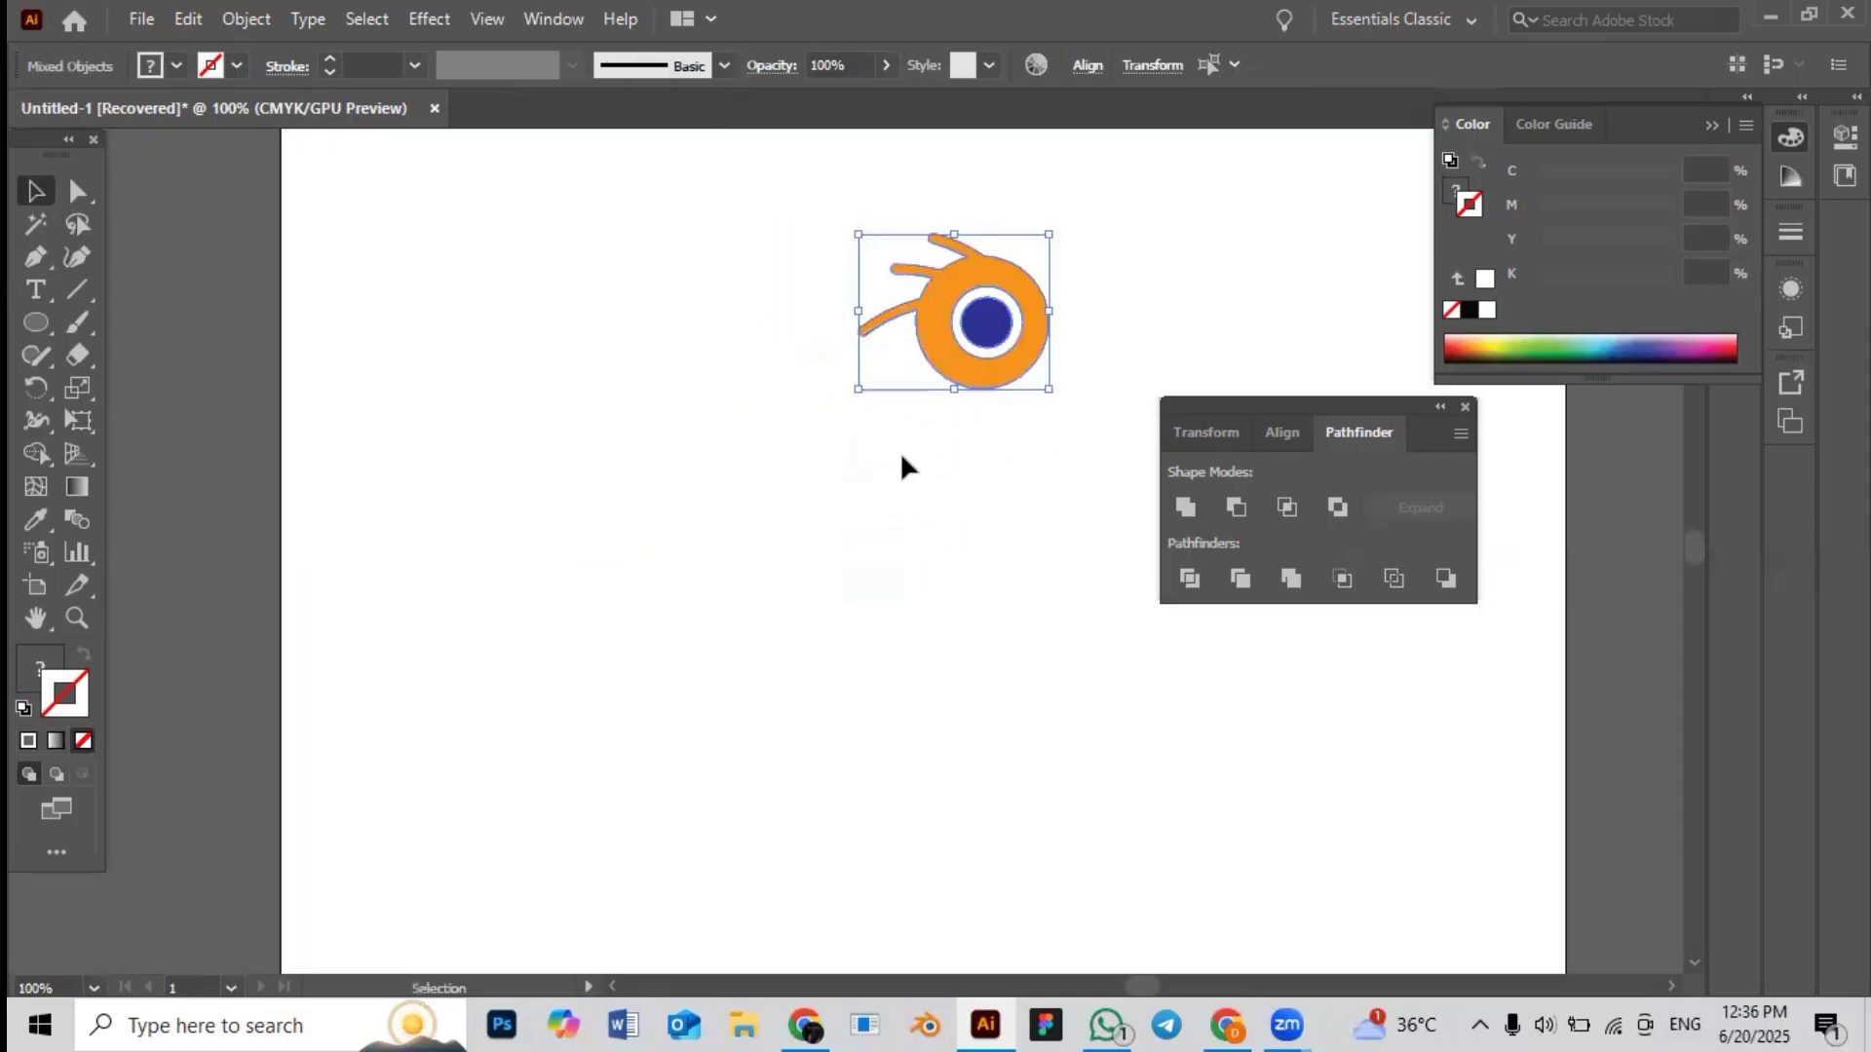
{"action": "left_click", "coordinate": [902, 458]}
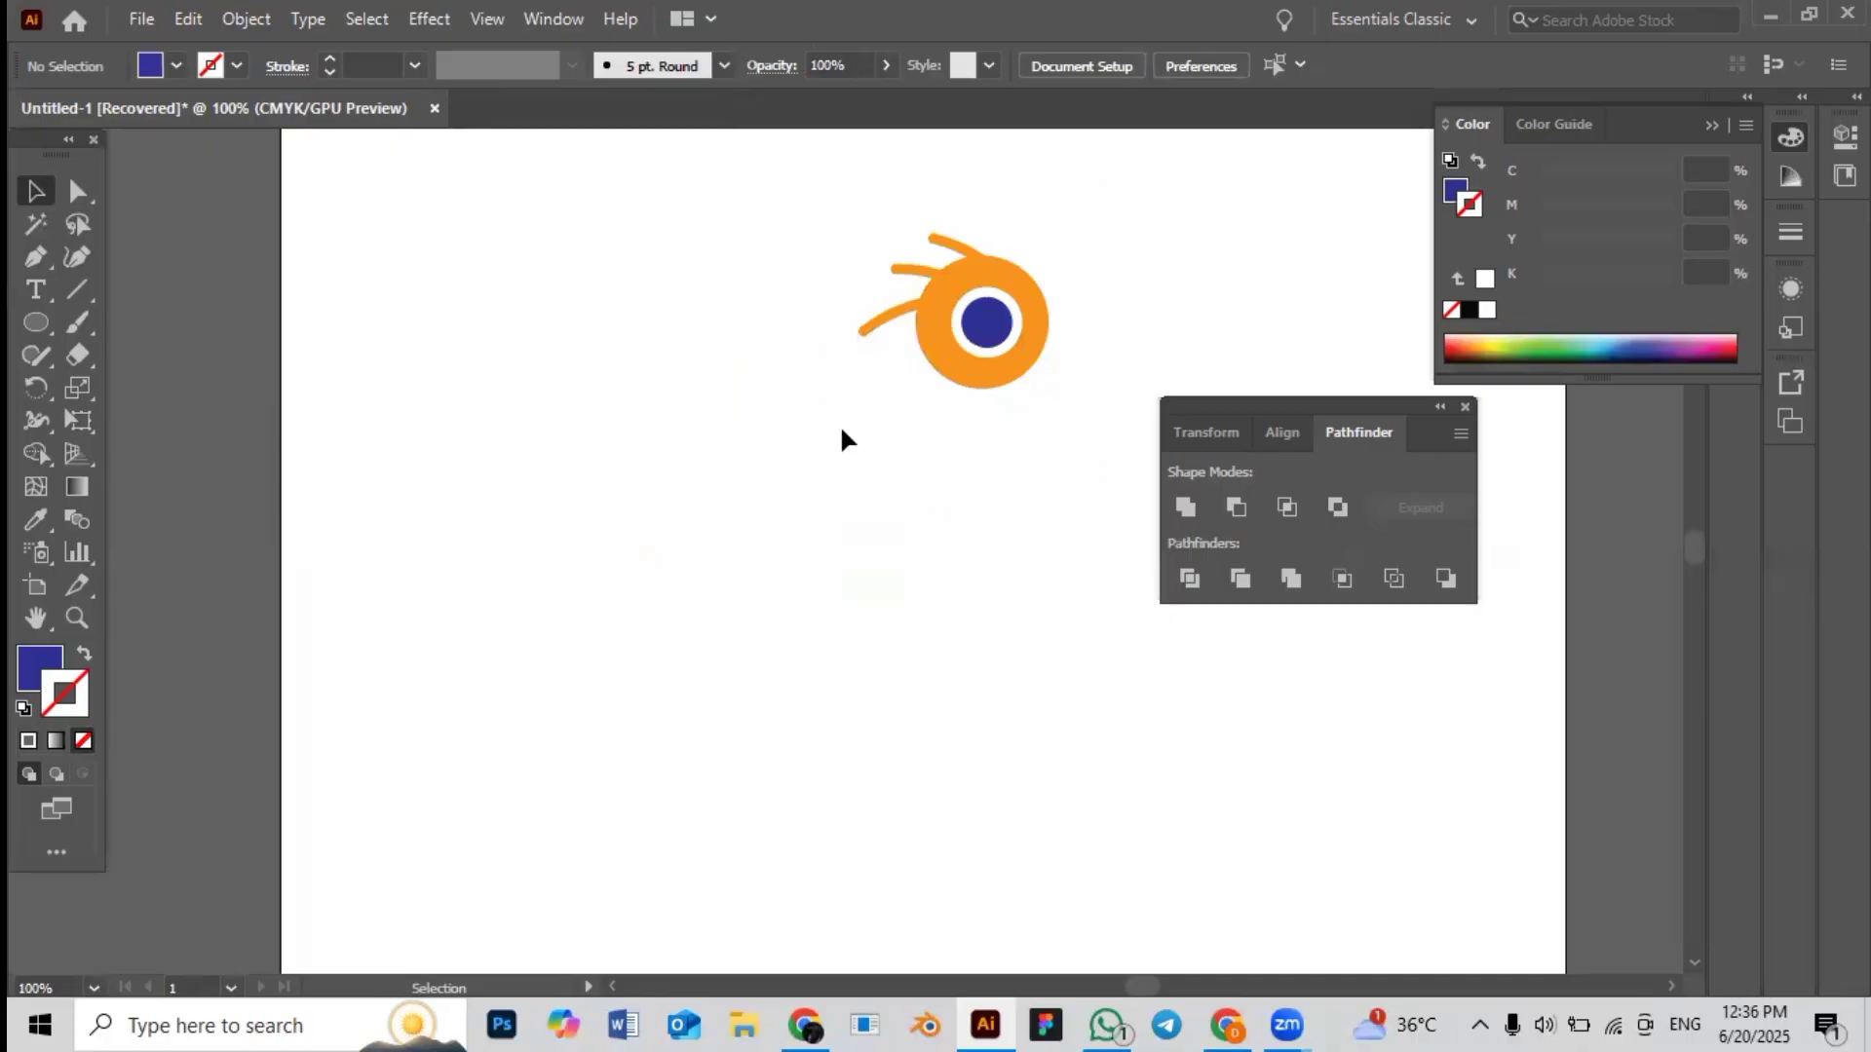